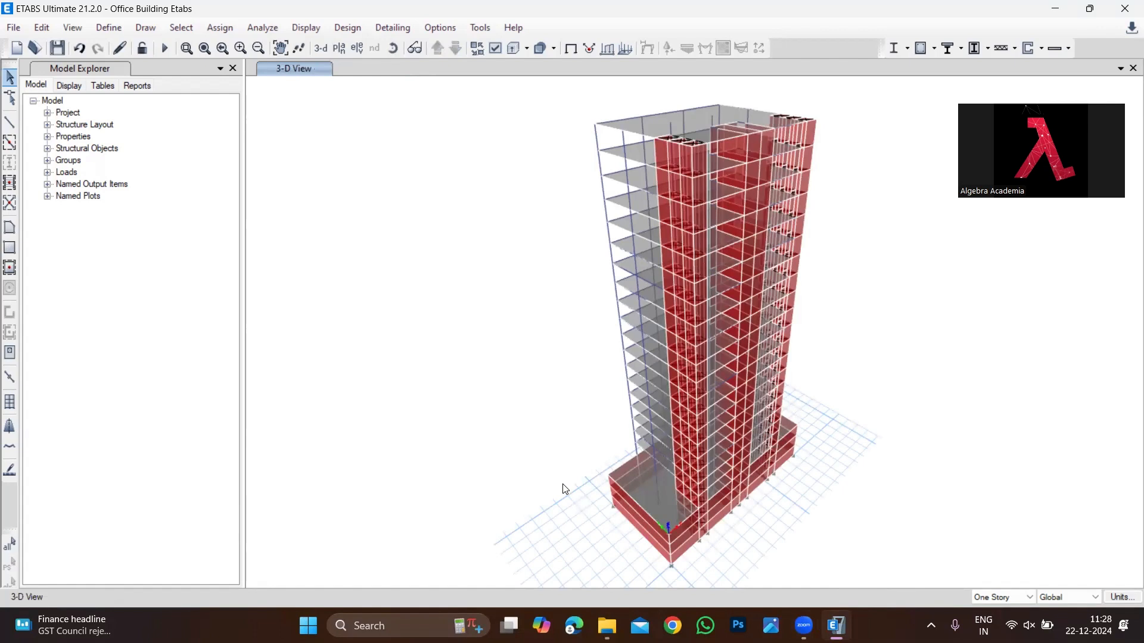
Display the default plan view of story level B1.
{"action": "left_click", "coordinate": [339, 48]}
{"action": "left_click", "coordinate": [578, 373]}
{"action": "scroll", "coordinate": [577, 375], "scroll_direction": "down", "scroll_amount": 2}
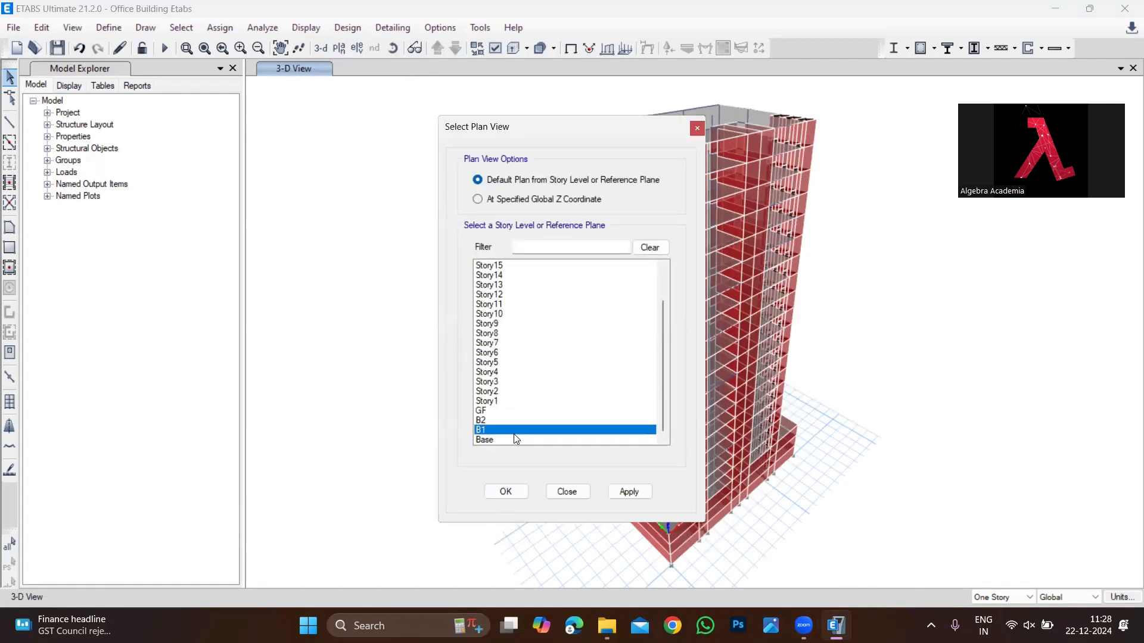
{"action": "left_click", "coordinate": [513, 430]}
{"action": "left_click", "coordinate": [505, 491]}
{"action": "scroll", "coordinate": [263, 301], "scroll_direction": "down", "scroll_amount": 2}
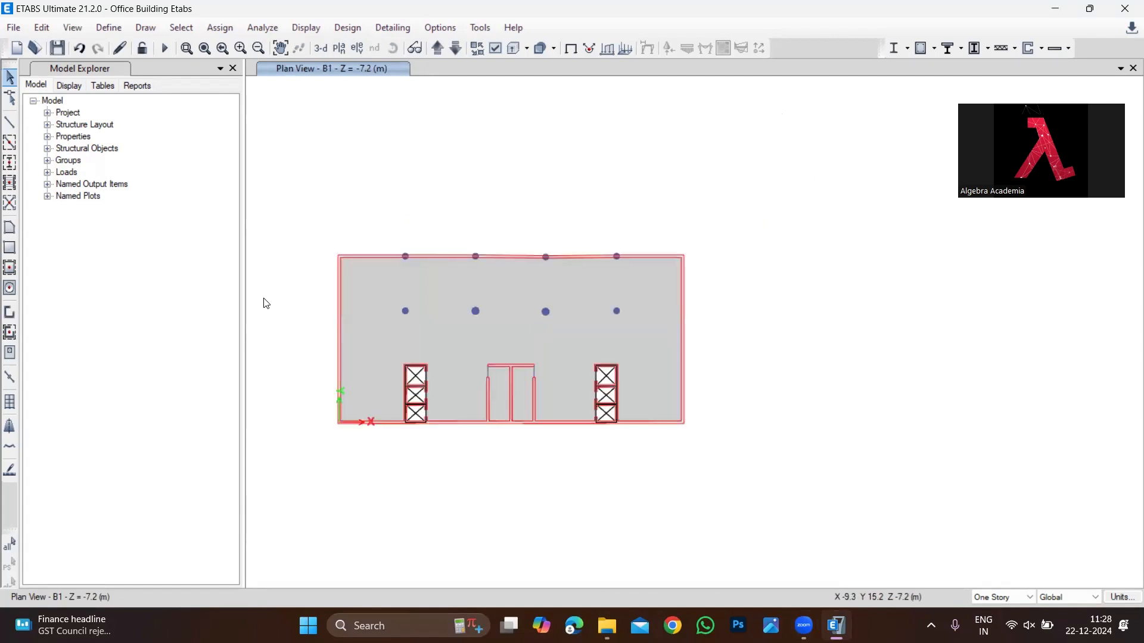
{"action": "scroll", "coordinate": [290, 321], "scroll_direction": "up", "scroll_amount": 2}
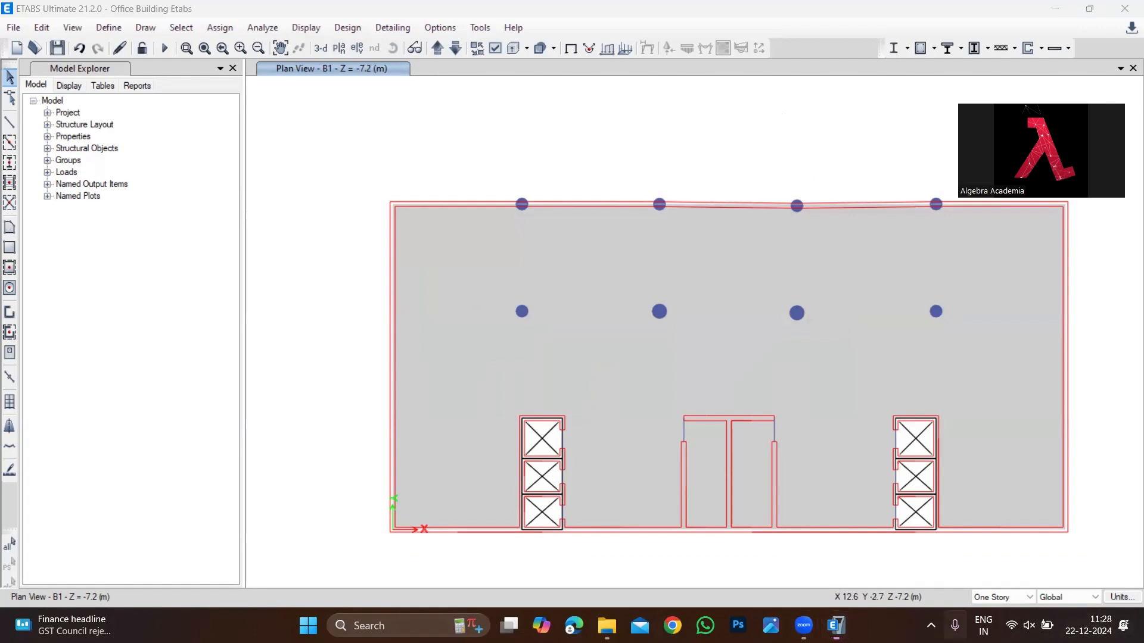
{"action": "left_click", "coordinate": [955, 626]}
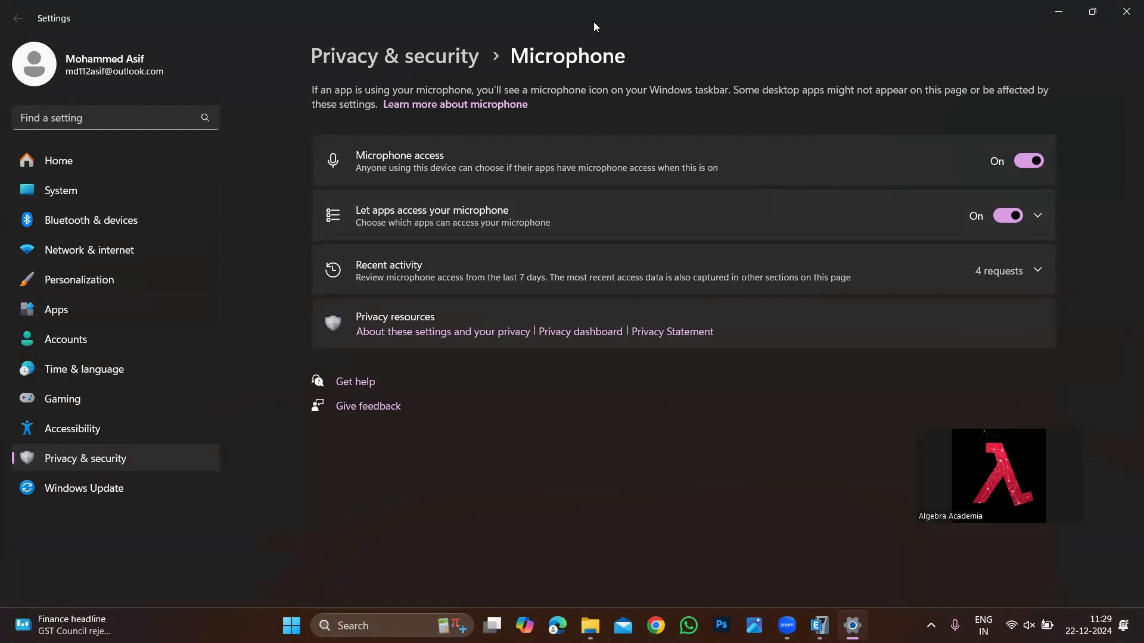
{"action": "left_click", "coordinate": [1058, 11]}
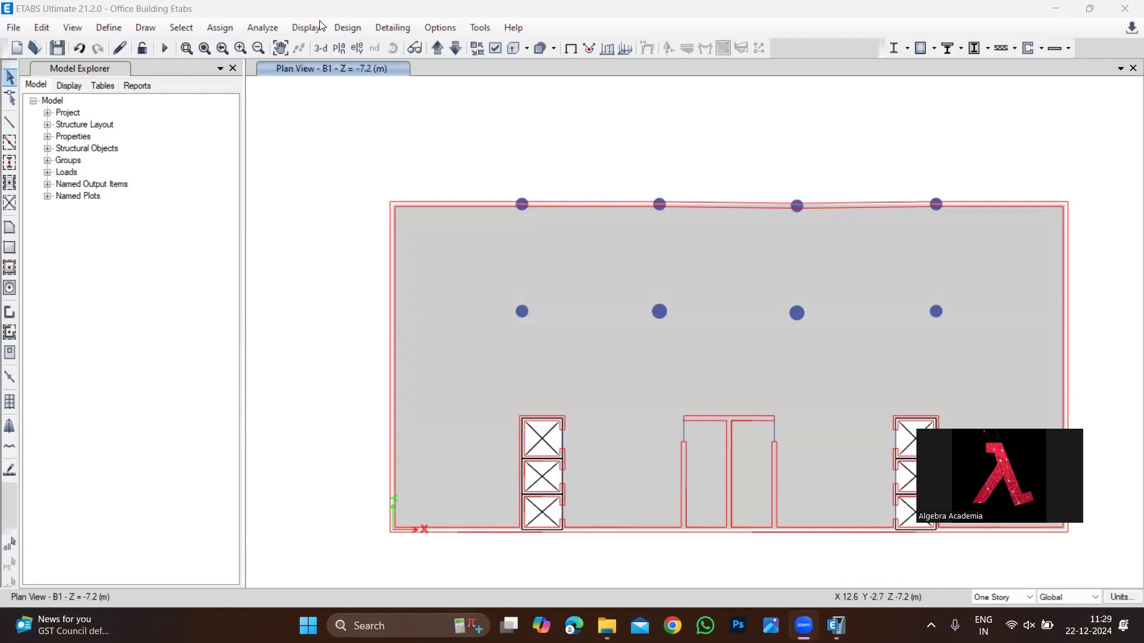
{"action": "left_click", "coordinate": [824, 457]}
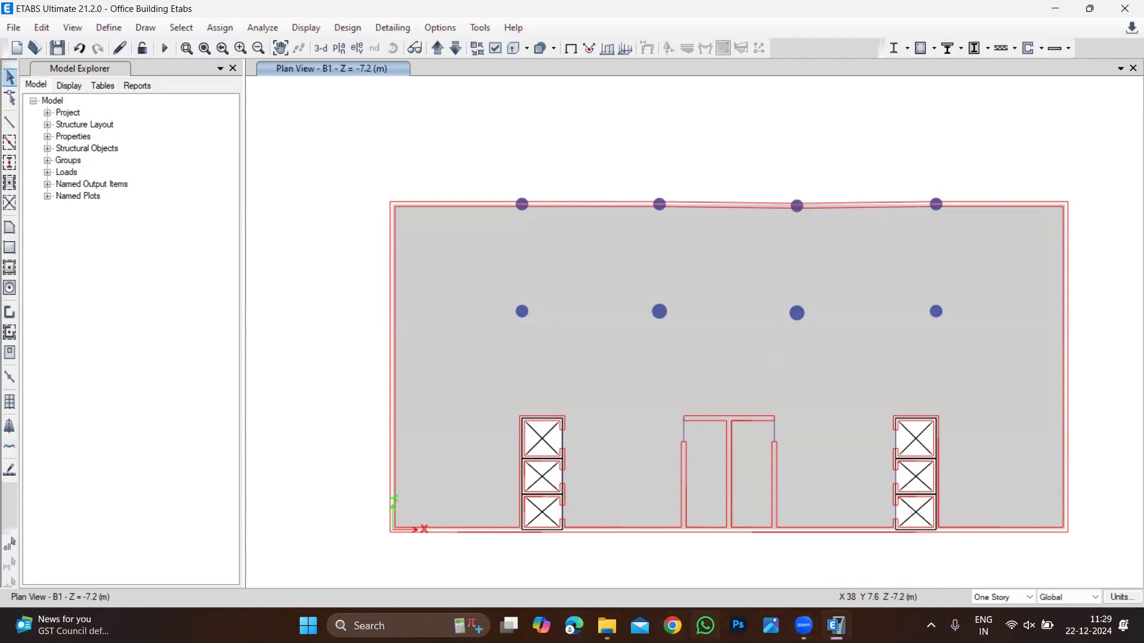
{"action": "mouse_move", "coordinate": [606, 625]}
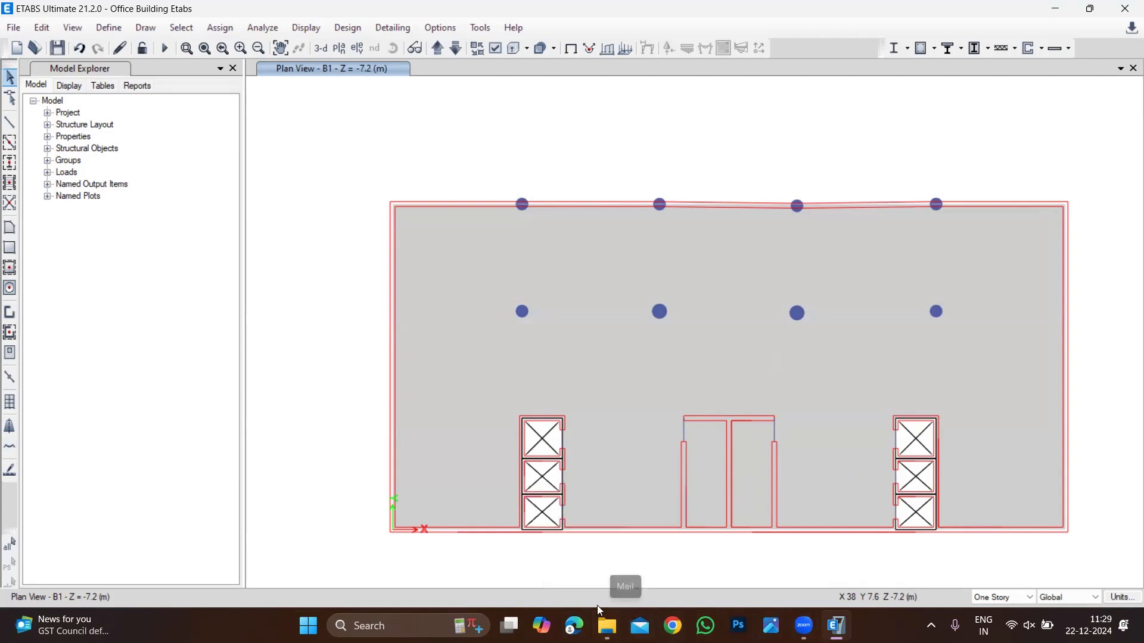
{"action": "left_click", "coordinate": [408, 626]}
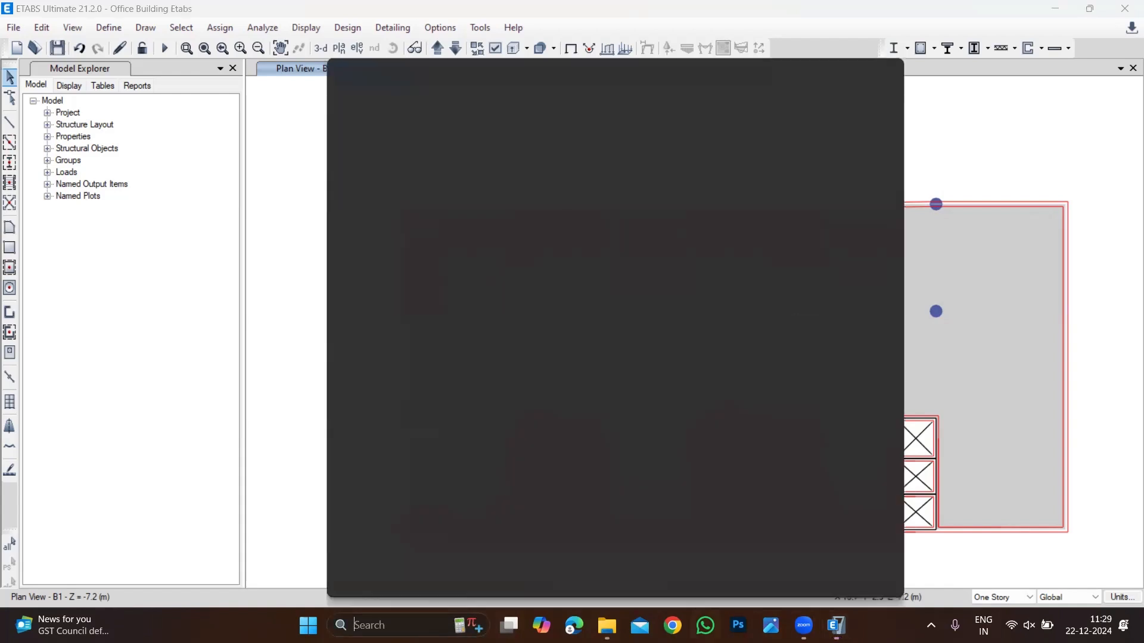
{"action": "type", "text": "1"}
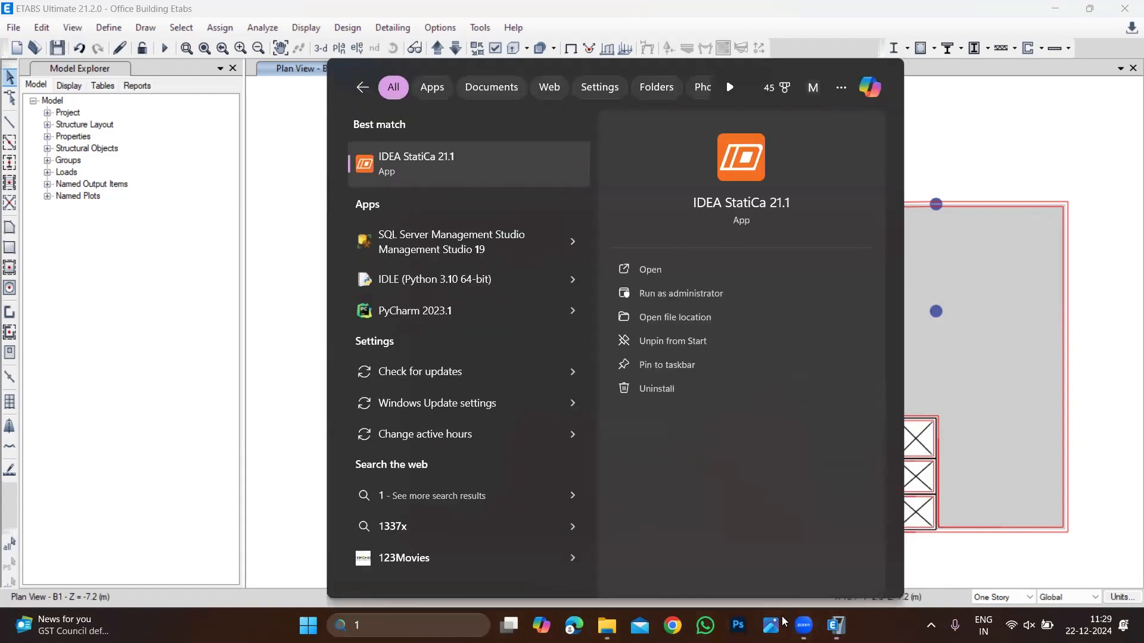
{"action": "mouse_move", "coordinate": [804, 626]}
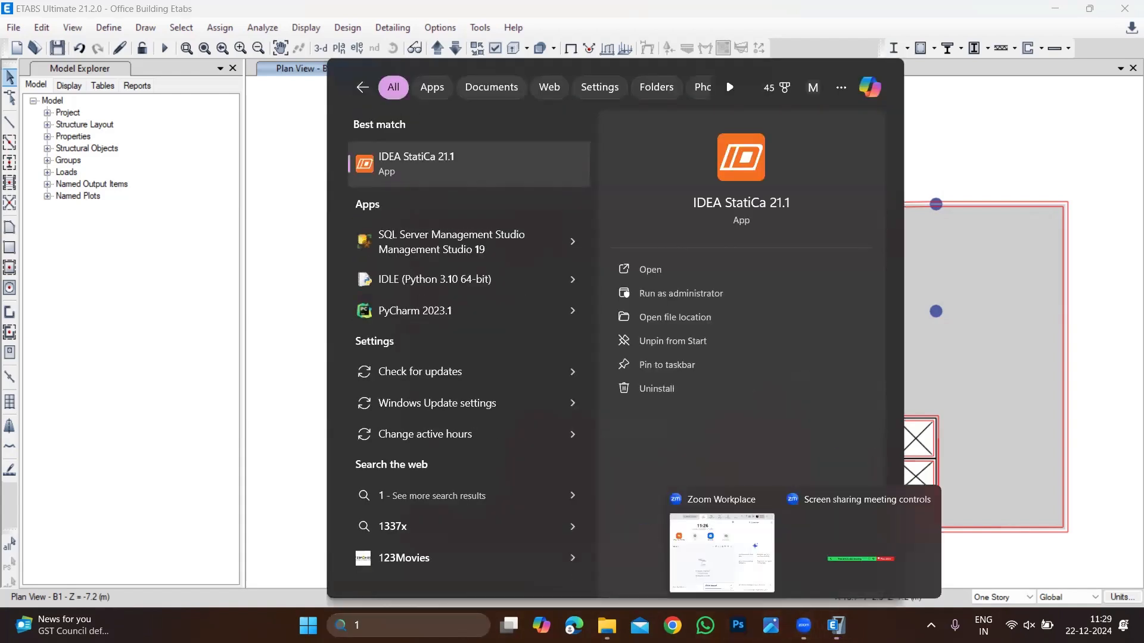
{"action": "left_click", "coordinate": [725, 558]}
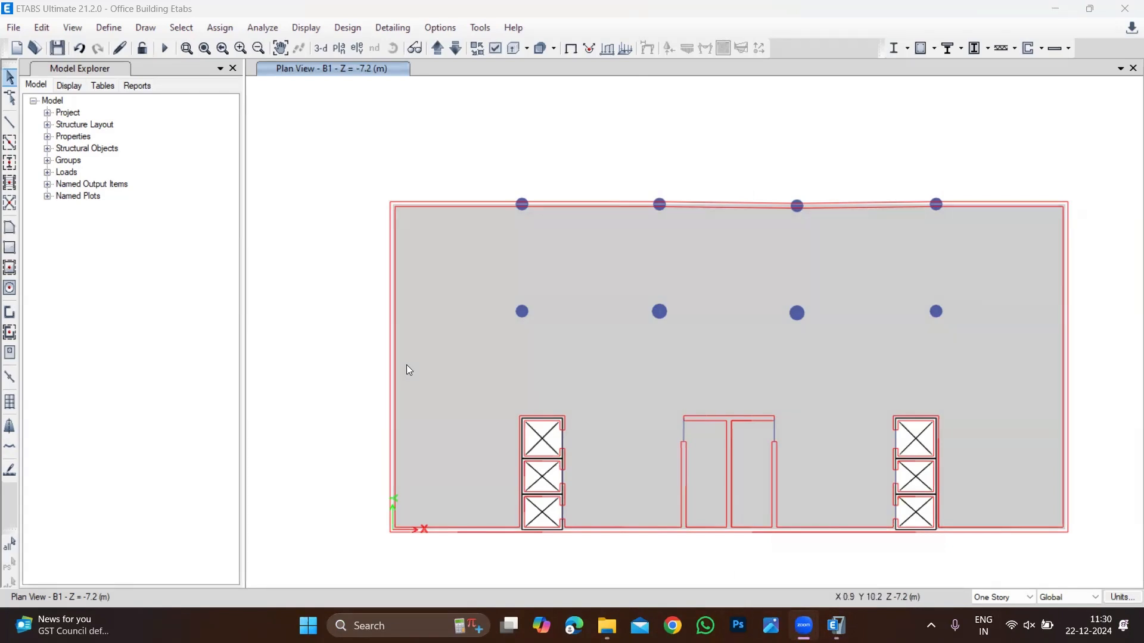
Frame the whole B1 floor plan and examine its perimeter walls, columns and lift cores.
{"action": "scroll", "coordinate": [322, 239], "scroll_direction": "down", "scroll_amount": 1}
{"action": "scroll", "coordinate": [332, 258], "scroll_direction": "up", "scroll_amount": 1}
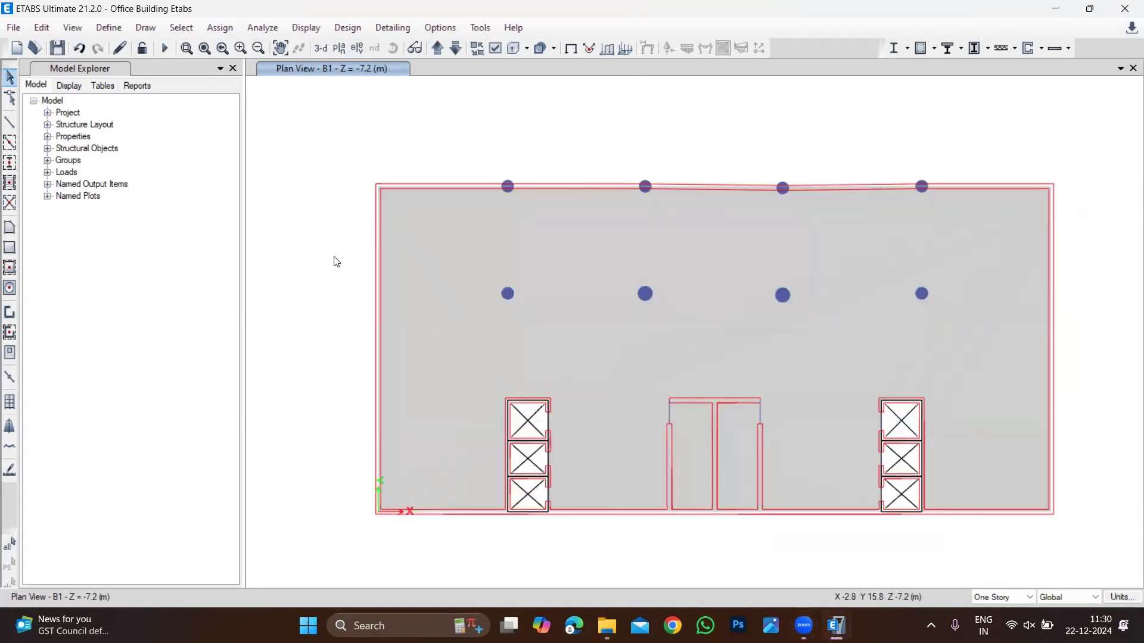
{"action": "left_click", "coordinate": [190, 53]}
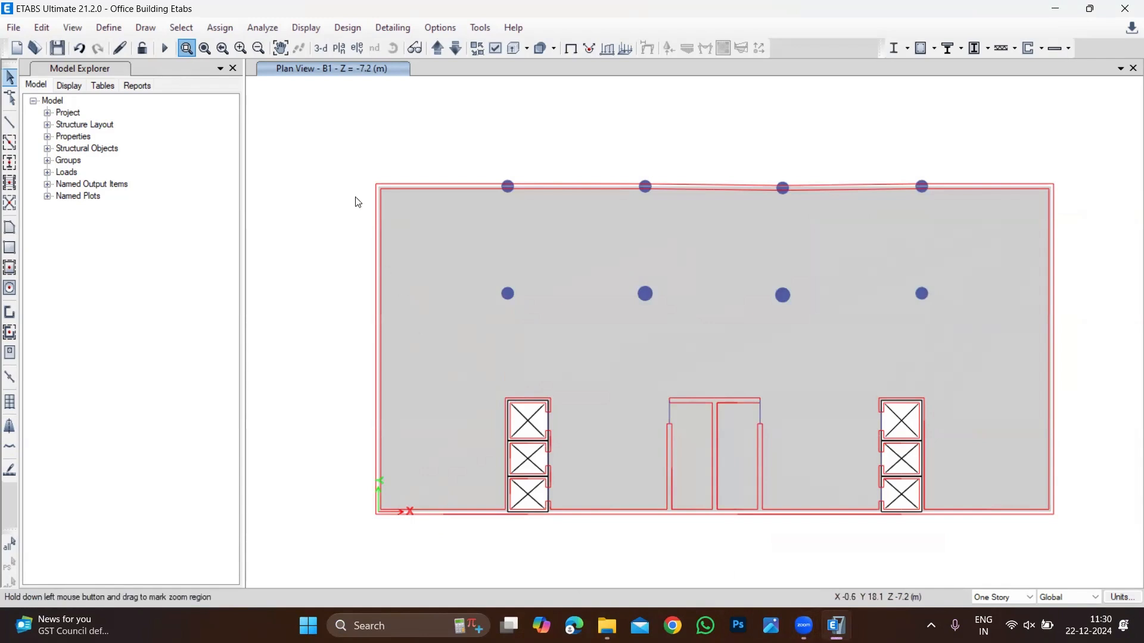
{"action": "left_click_drag", "start_coordinate": [346, 158], "coordinate": [1084, 555]}
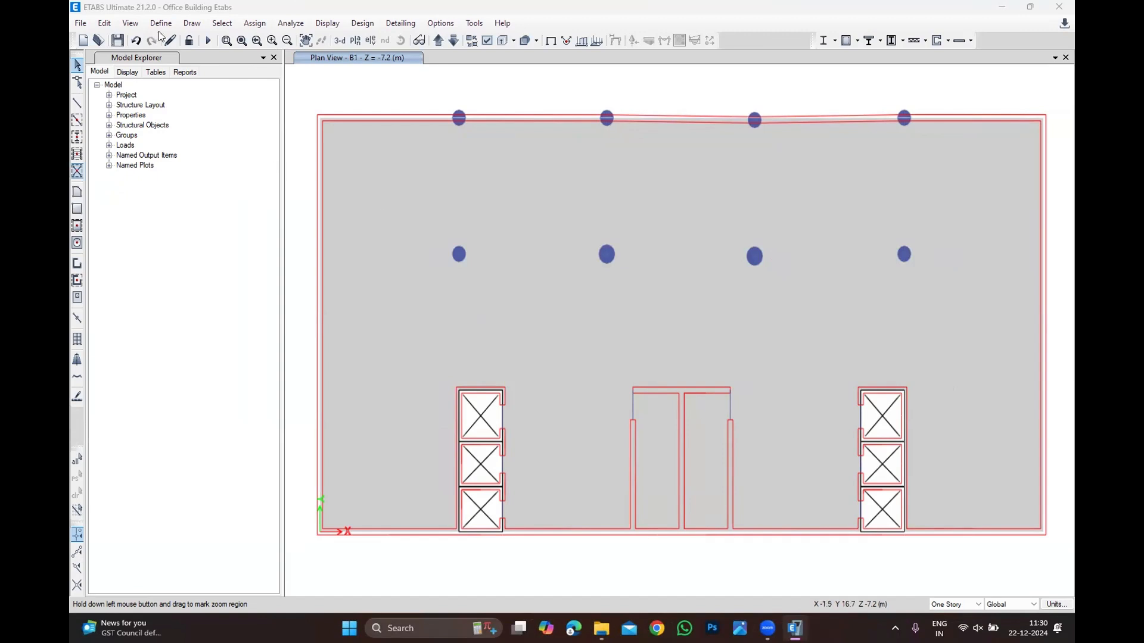
{"action": "left_click", "coordinate": [1029, 6]}
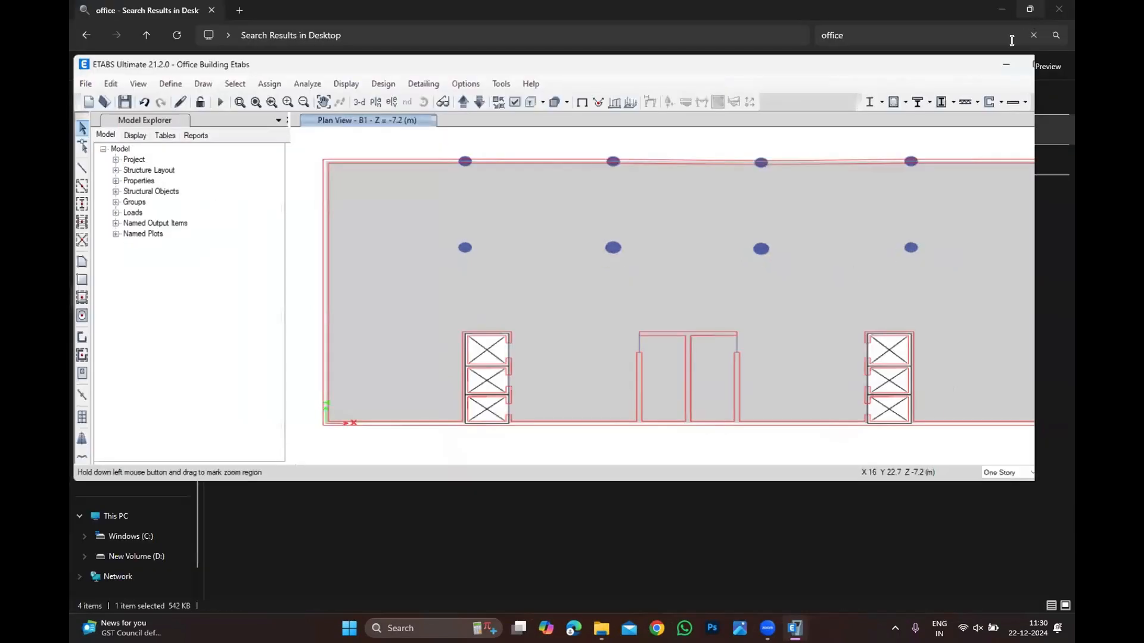
{"action": "left_click", "coordinate": [989, 66]}
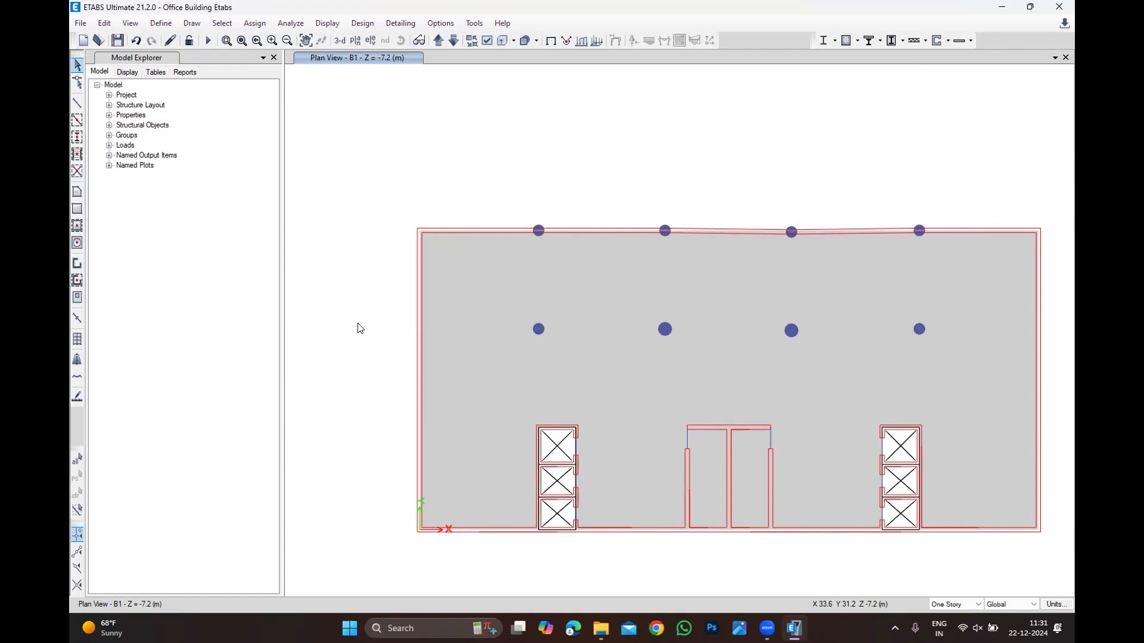
{"action": "scroll", "coordinate": [360, 327], "scroll_direction": "down", "scroll_amount": 2}
{"action": "scroll", "coordinate": [362, 281], "scroll_direction": "up", "scroll_amount": 2}
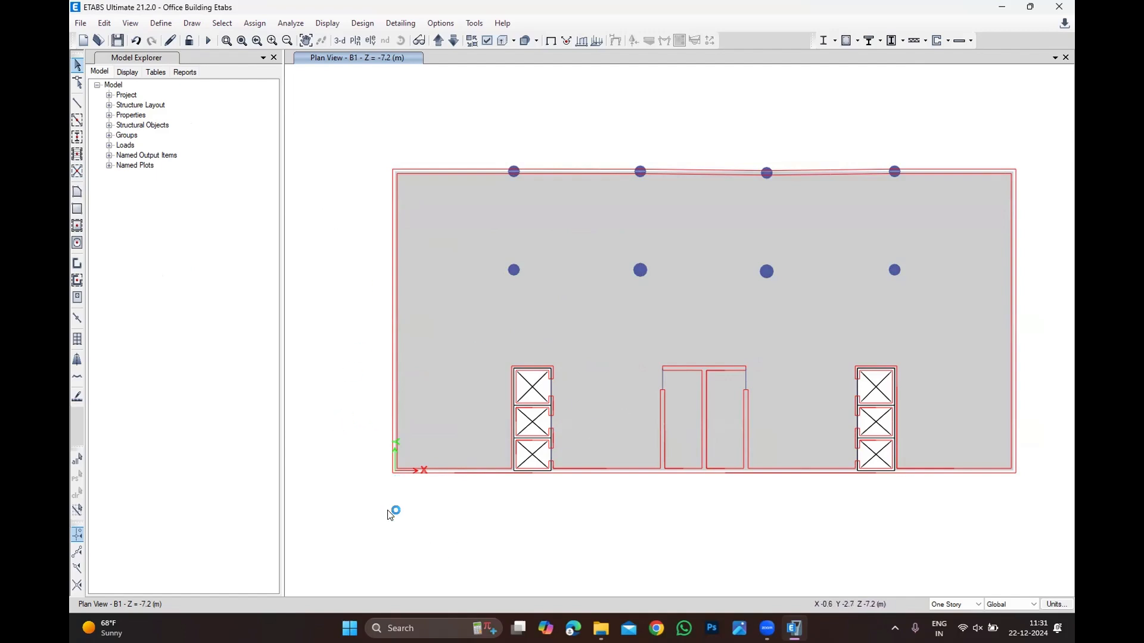
{"action": "scroll", "coordinate": [373, 388], "scroll_direction": "down", "scroll_amount": 2}
{"action": "scroll", "coordinate": [368, 366], "scroll_direction": "up", "scroll_amount": 2}
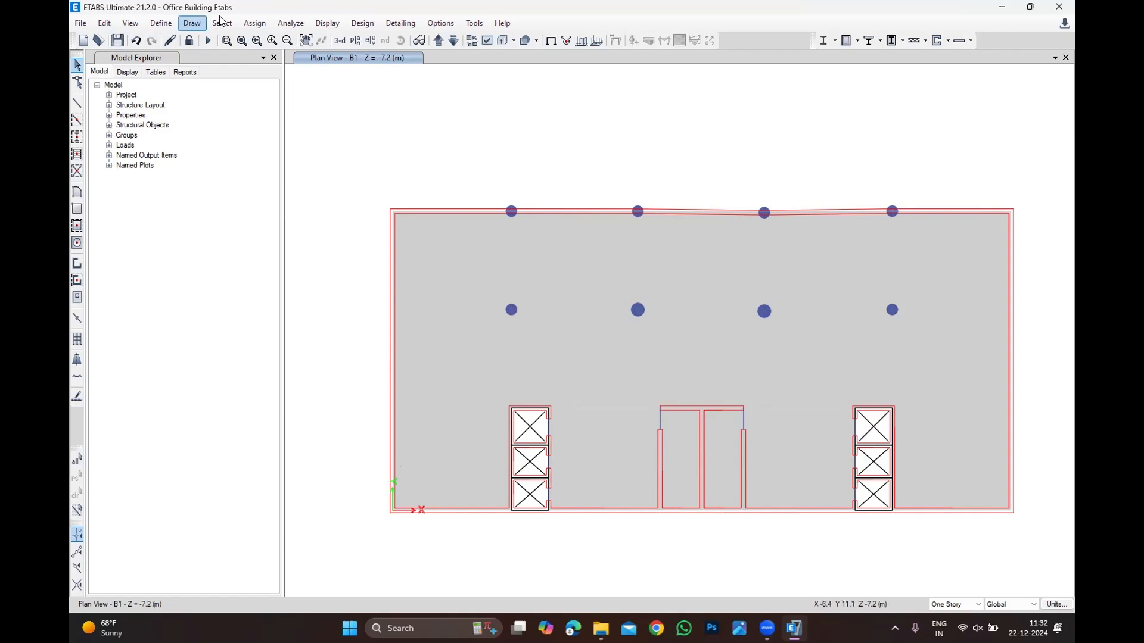
Measure with a dimension line from the lower-left corner of the left lift core up to the columns directly above it.
{"action": "left_click", "coordinate": [192, 23]}
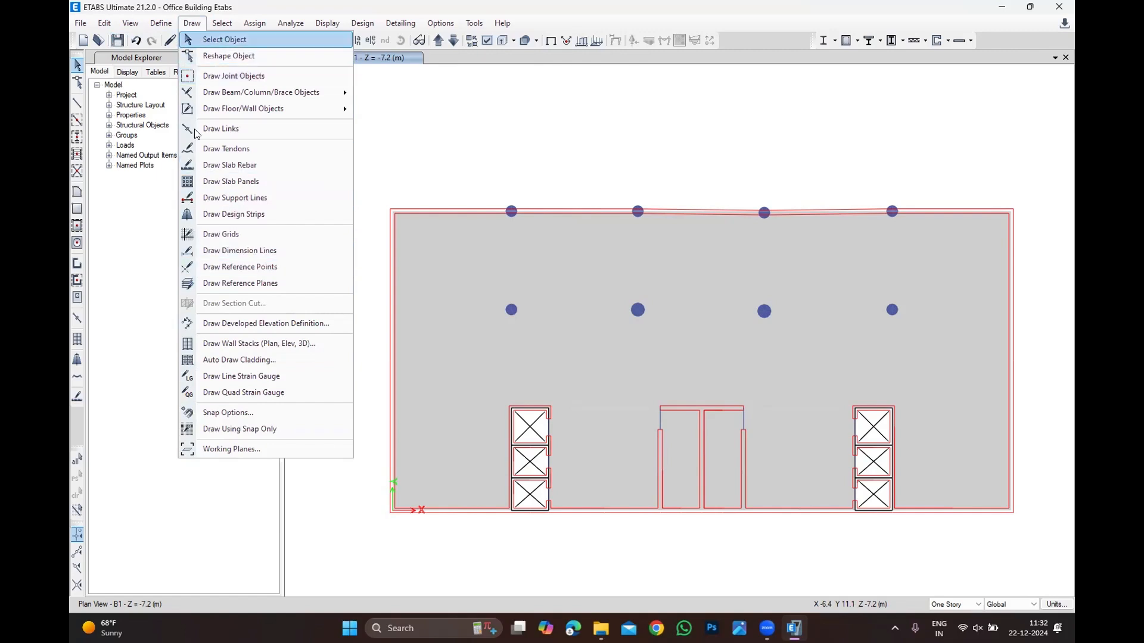
{"action": "left_click", "coordinate": [220, 251]}
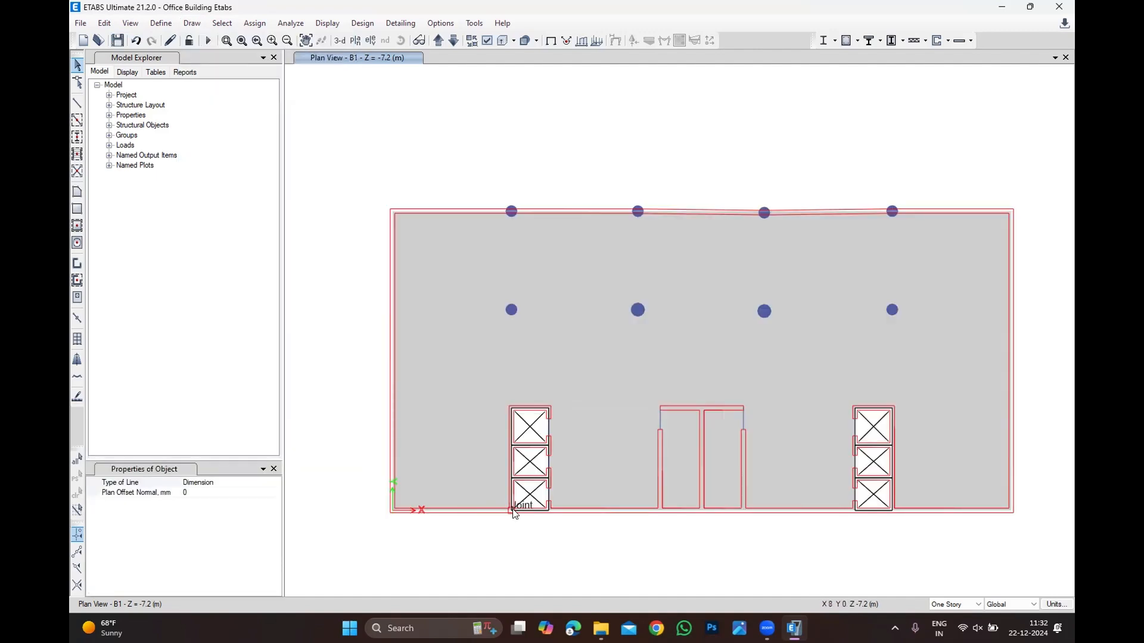
{"action": "scroll", "coordinate": [515, 512], "scroll_direction": "up", "scroll_amount": 3}
{"action": "left_click", "coordinate": [510, 508]}
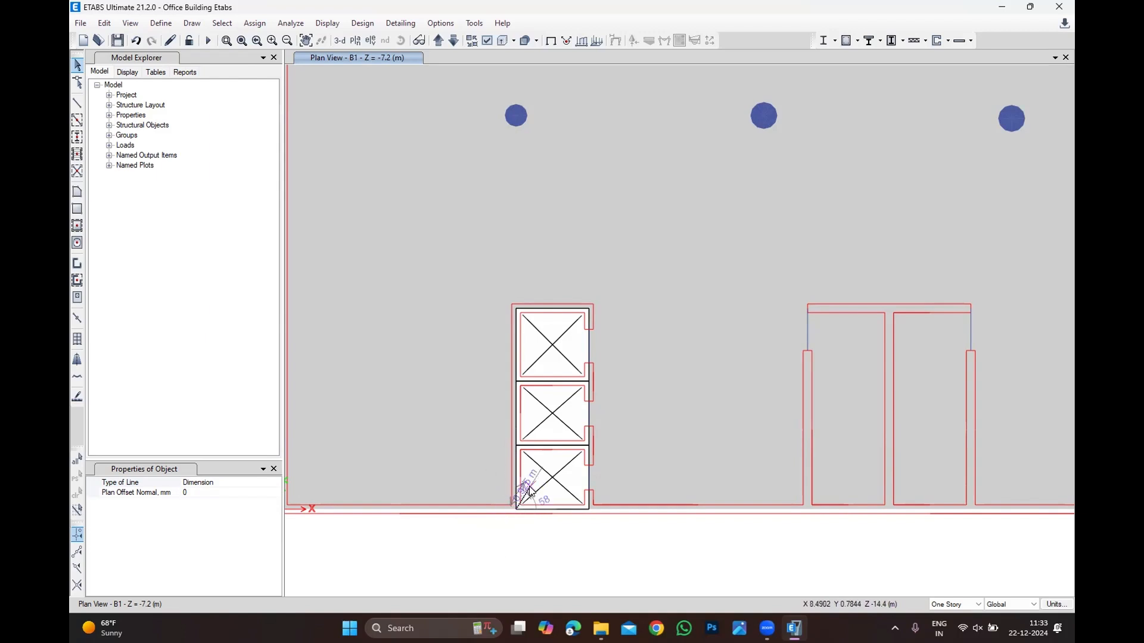
{"action": "scroll", "coordinate": [529, 487], "scroll_direction": "down", "scroll_amount": 3}
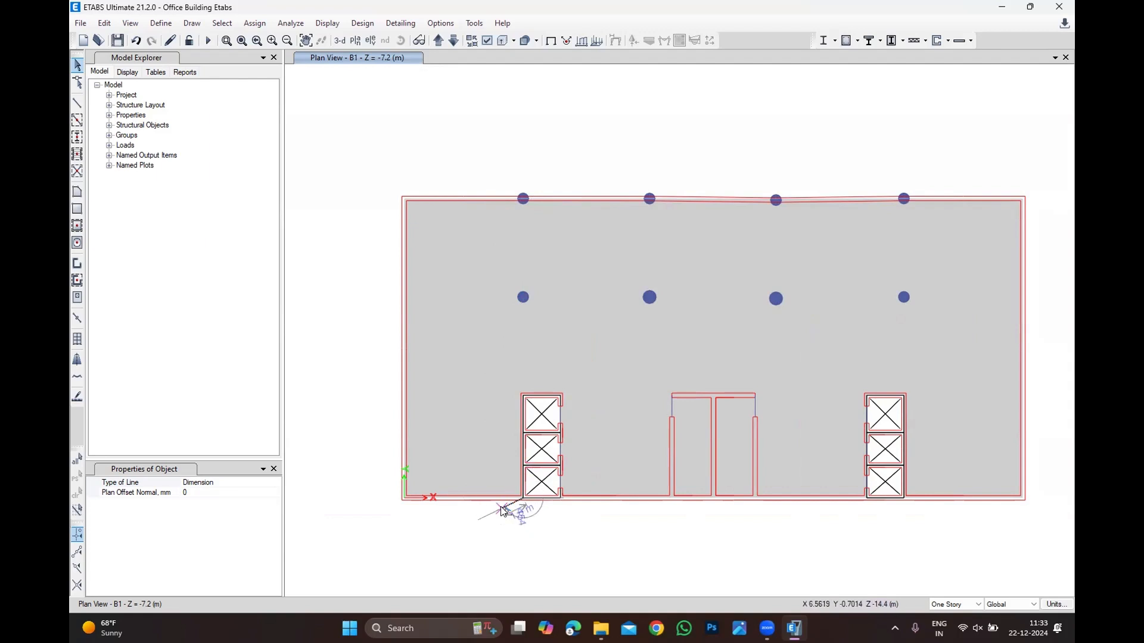
{"action": "scroll", "coordinate": [511, 505], "scroll_direction": "up", "scroll_amount": 2}
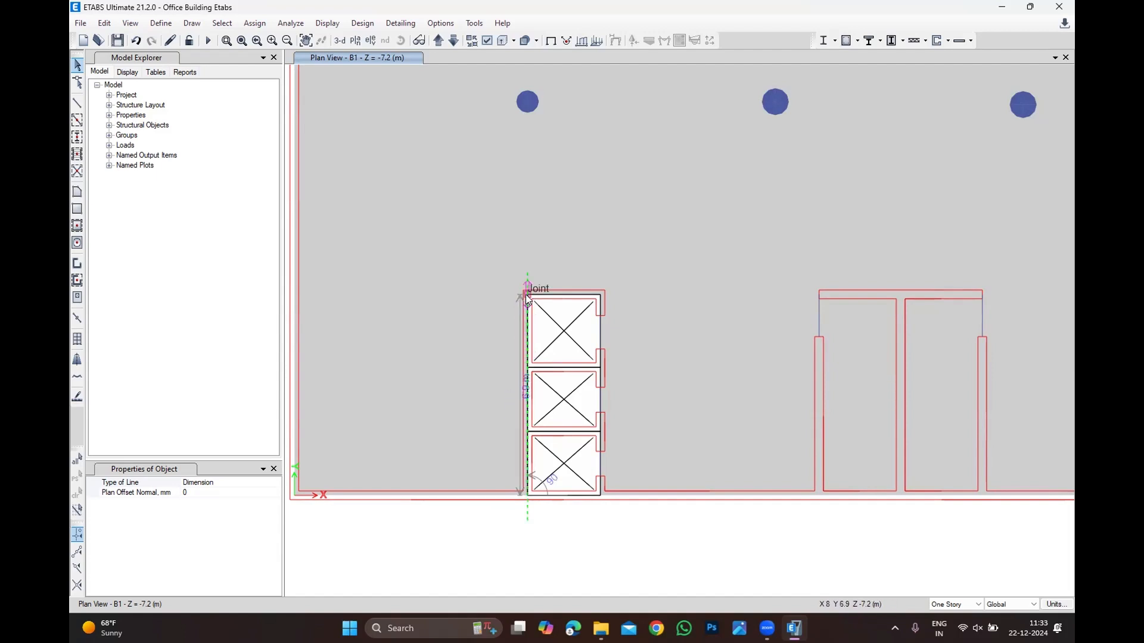
{"action": "scroll", "coordinate": [525, 295], "scroll_direction": "down", "scroll_amount": 3}
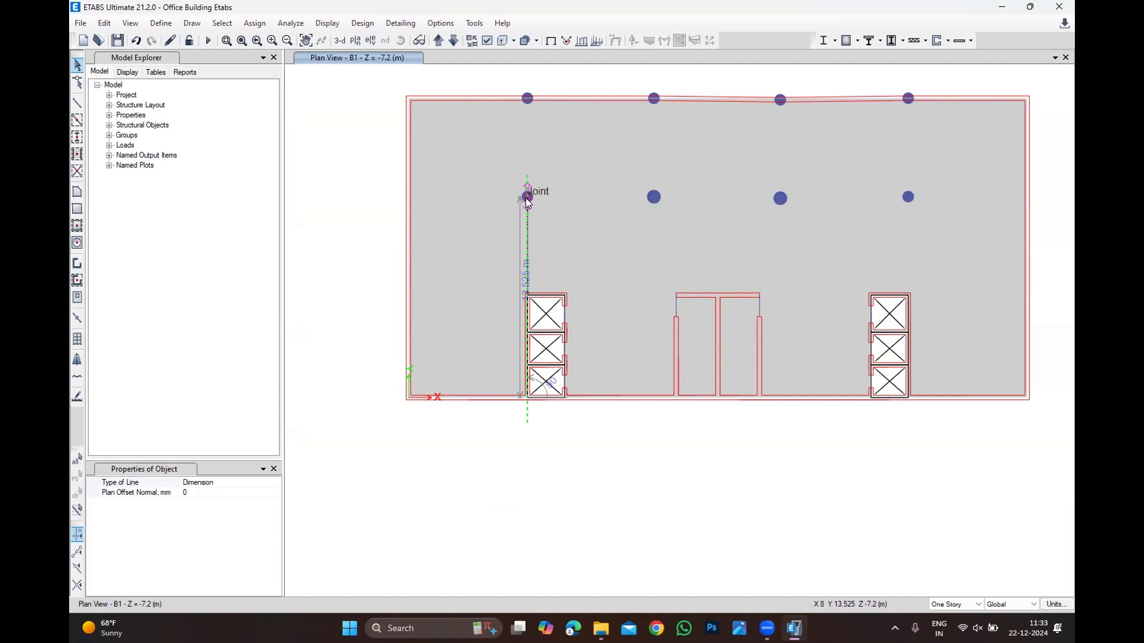
{"action": "scroll", "coordinate": [526, 198], "scroll_direction": "up", "scroll_amount": 2}
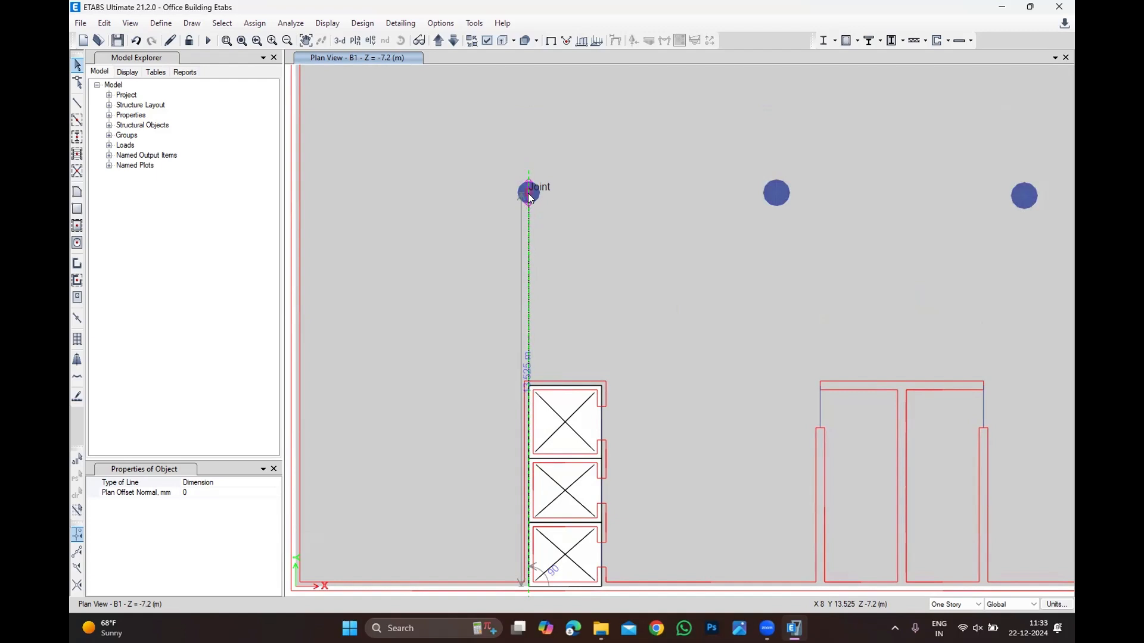
{"action": "scroll", "coordinate": [530, 197], "scroll_direction": "down", "scroll_amount": 2}
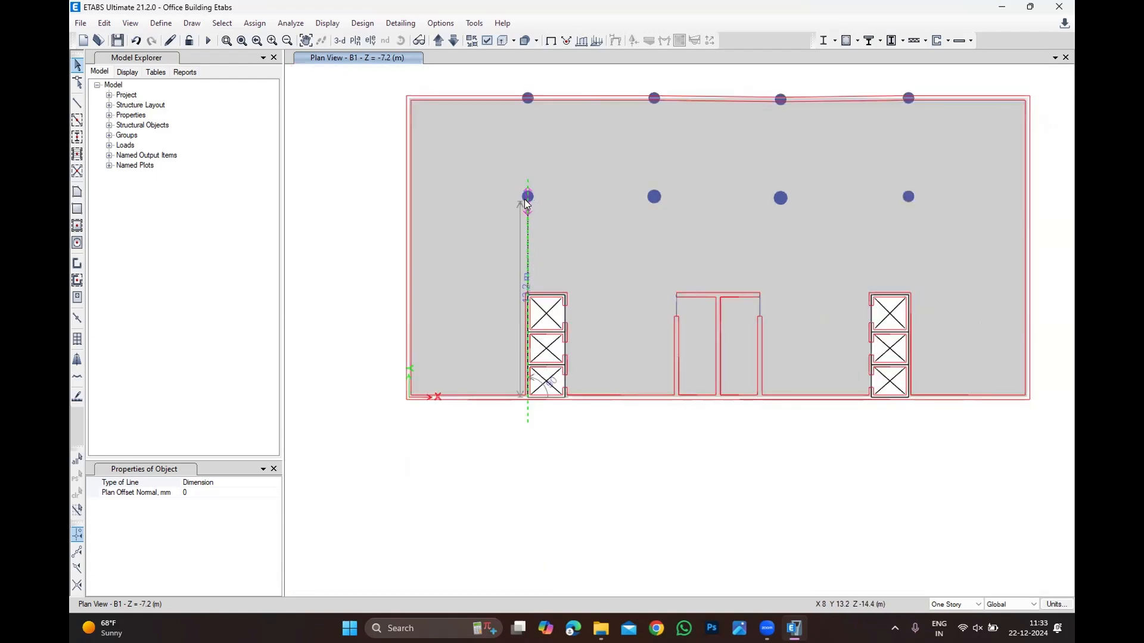
{"action": "left_click", "coordinate": [528, 97]}
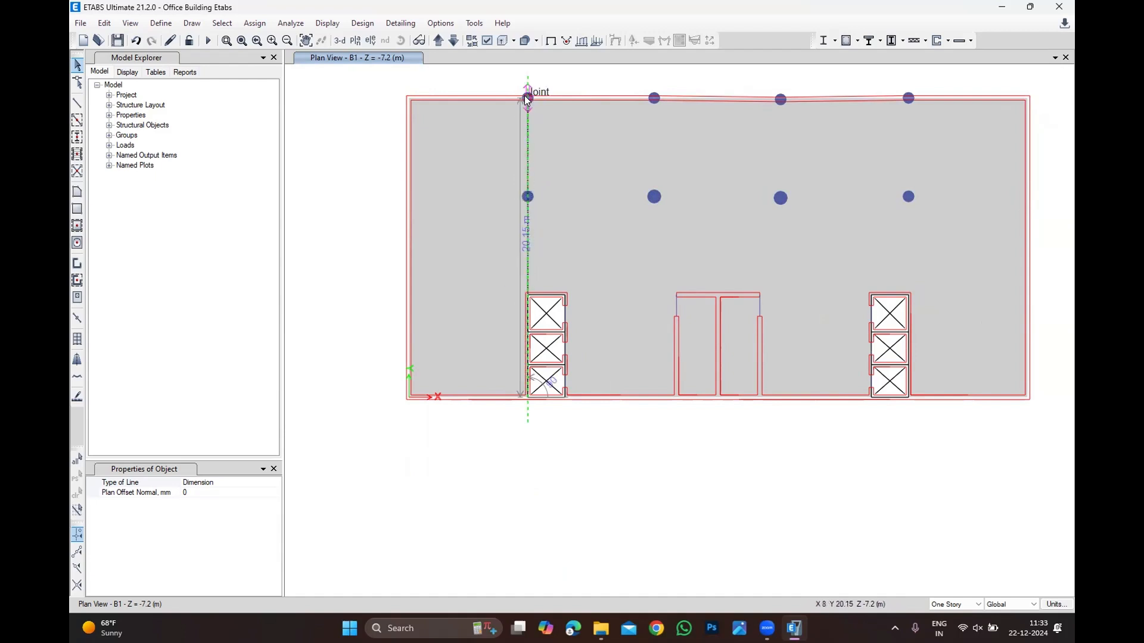
{"action": "key", "text": "Escape"}
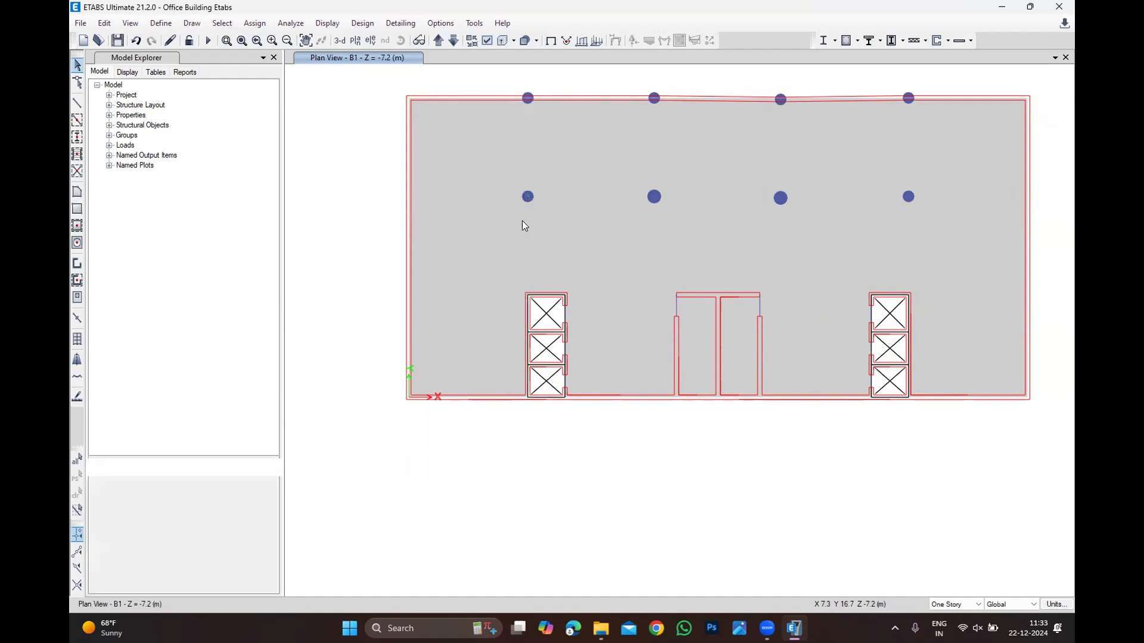
Measure the plan's overall extent along the X direction with a dimension line starting at the origin corner.
{"action": "left_click", "coordinate": [197, 23]}
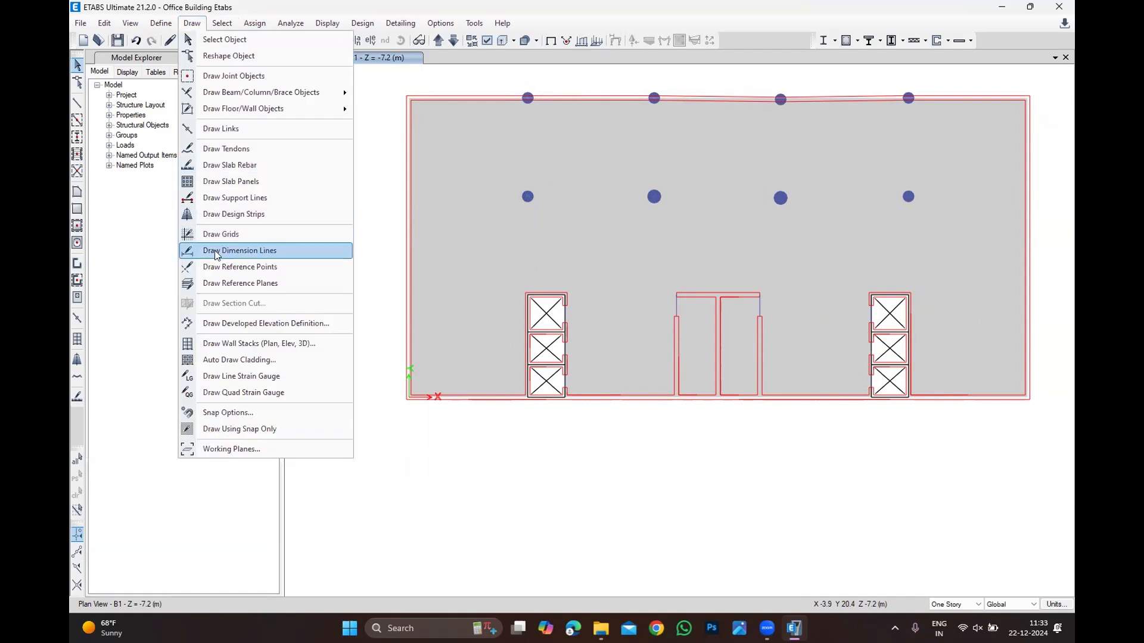
{"action": "left_click", "coordinate": [220, 248]}
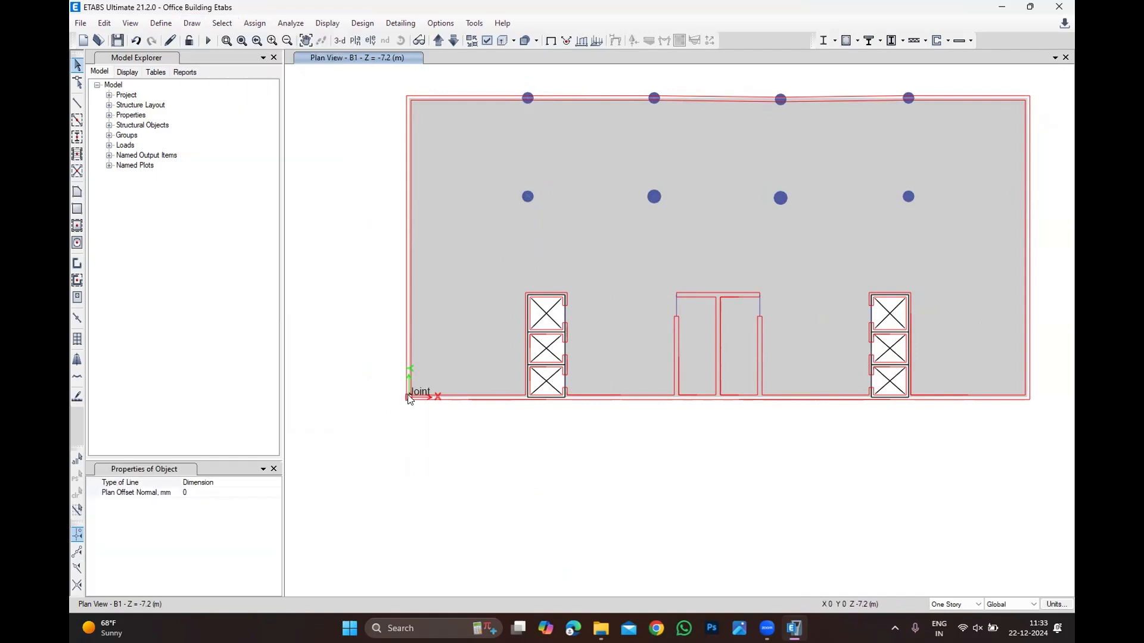
{"action": "left_click", "coordinate": [408, 398]}
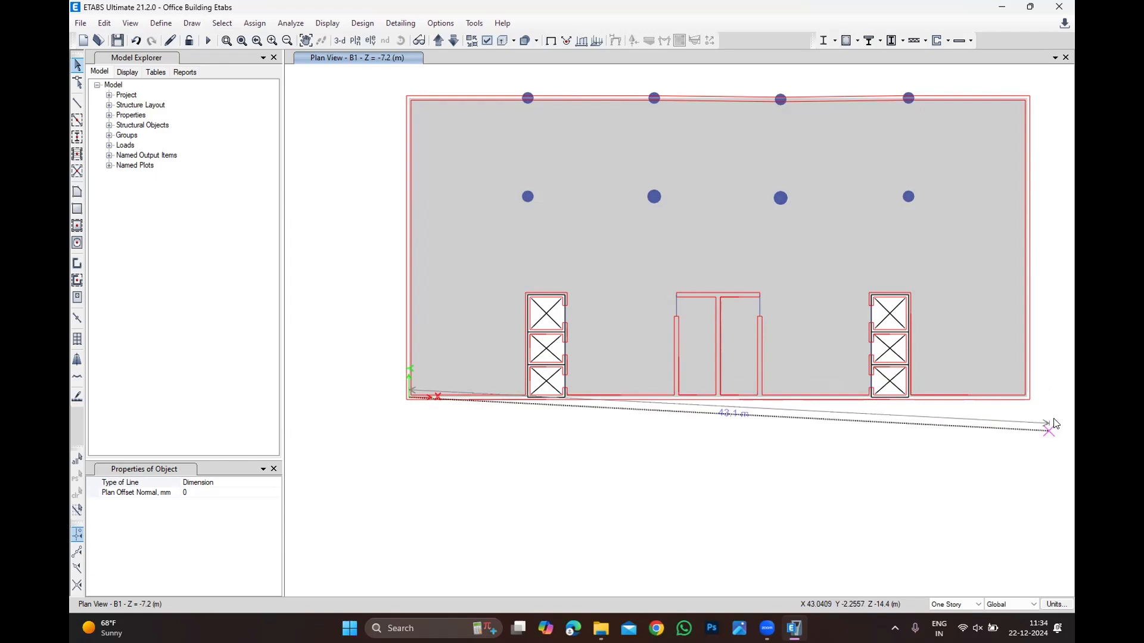
{"action": "key", "text": "Escape"}
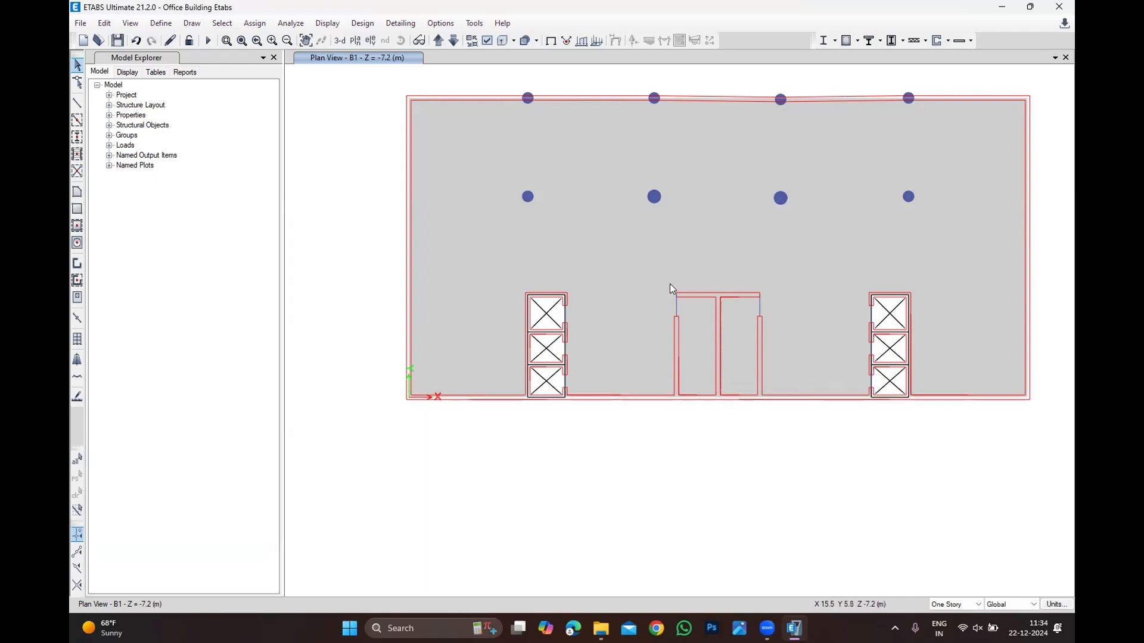
{"action": "scroll", "coordinate": [572, 328], "scroll_direction": "down", "scroll_amount": 2}
{"action": "scroll", "coordinate": [667, 280], "scroll_direction": "up", "scroll_amount": 2}
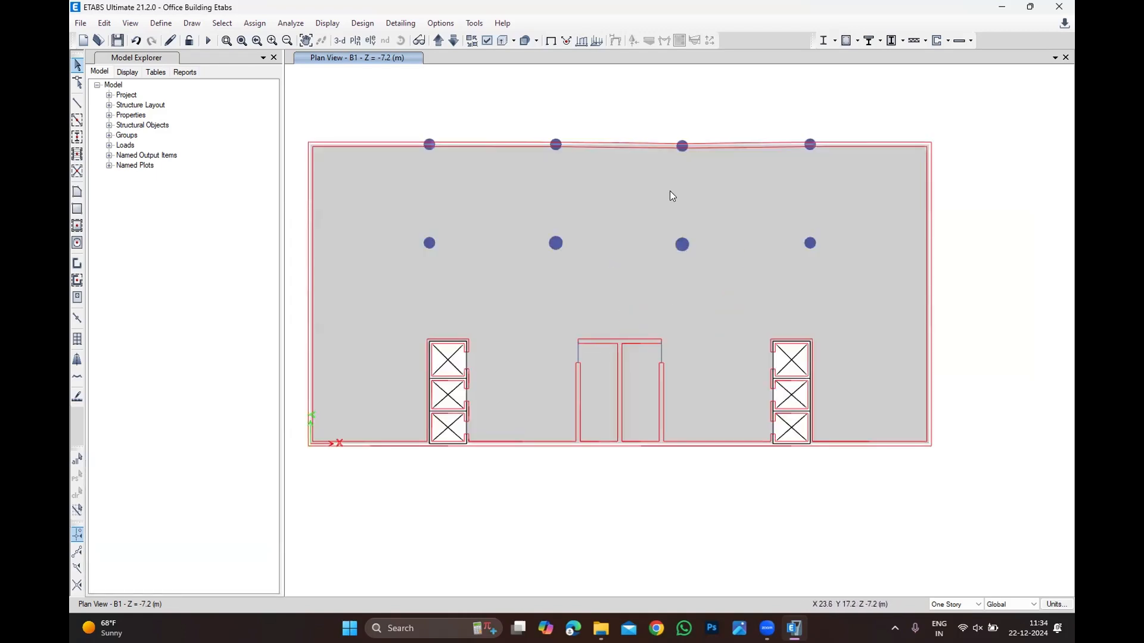
{"action": "left_click", "coordinate": [103, 23]}
{"action": "mouse_move", "coordinate": [90, 25]}
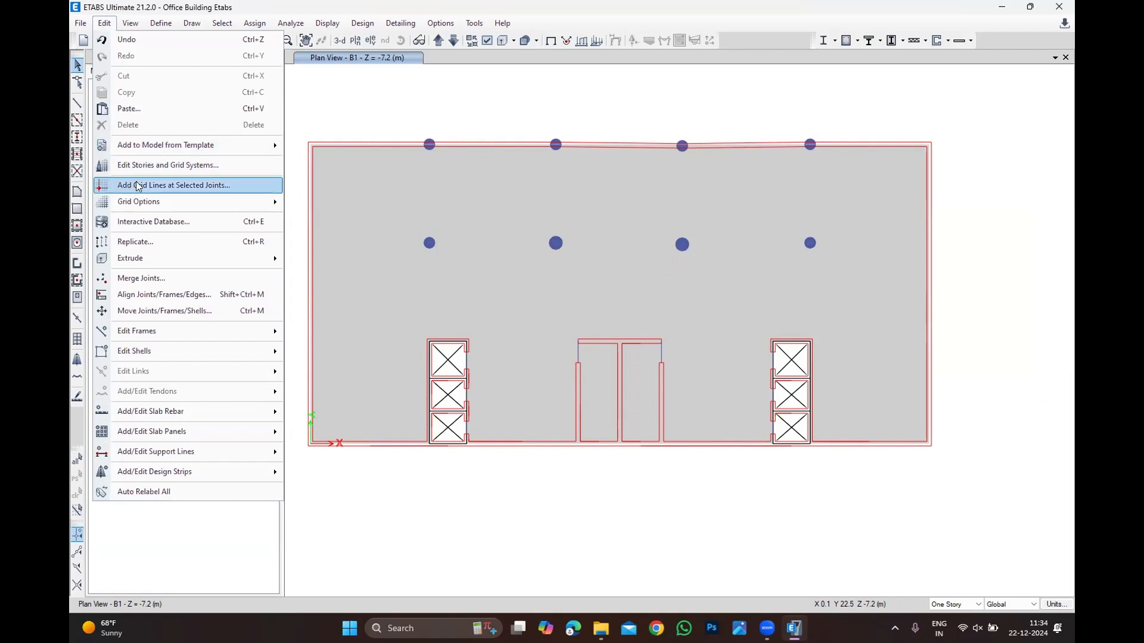
{"action": "left_click", "coordinate": [166, 170]}
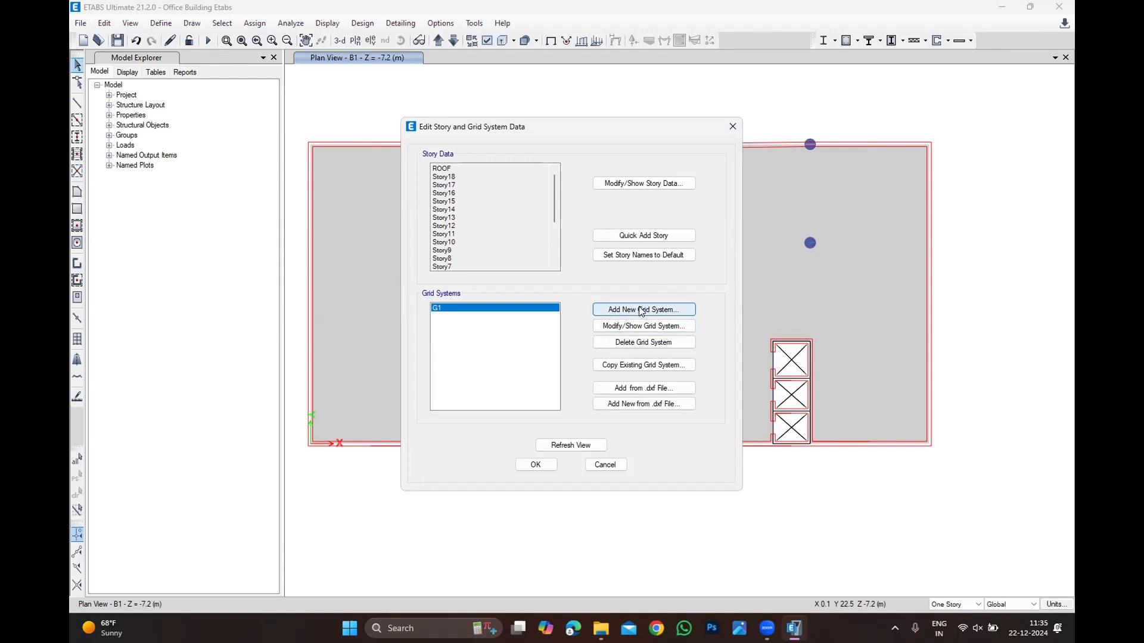
{"action": "left_click", "coordinate": [620, 327]}
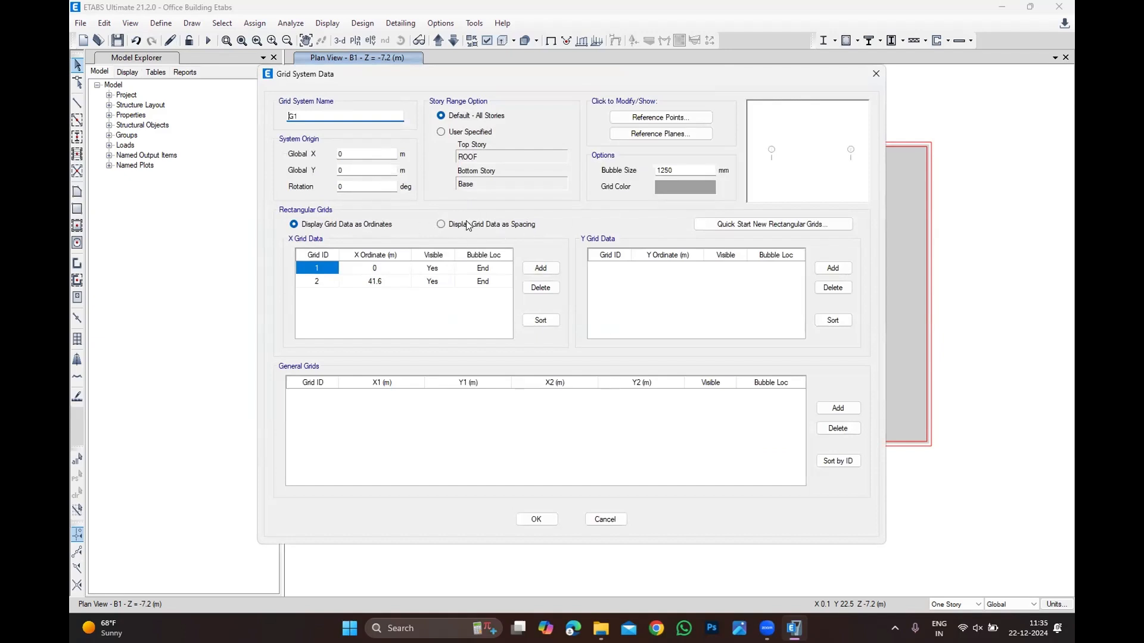
{"action": "left_click", "coordinate": [326, 272]}
{"action": "type", "text": "A"}
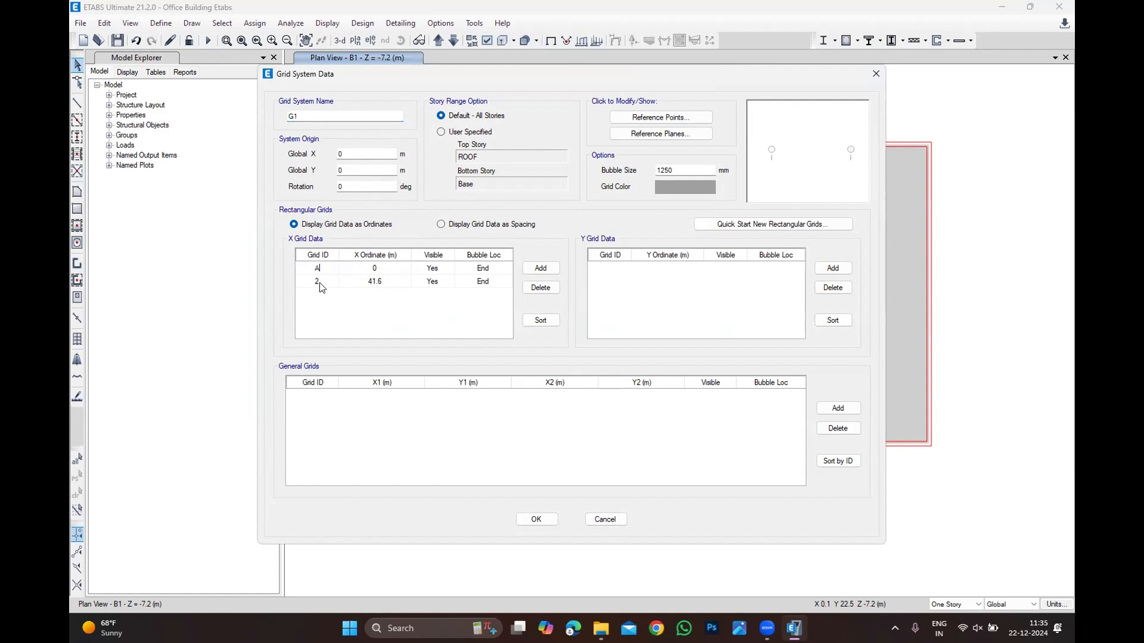
{"action": "left_click", "coordinate": [322, 282]}
{"action": "type", "text": "B"}
{"action": "left_click", "coordinate": [361, 282]}
{"action": "left_click", "coordinate": [386, 266]}
{"action": "left_click", "coordinate": [379, 283]}
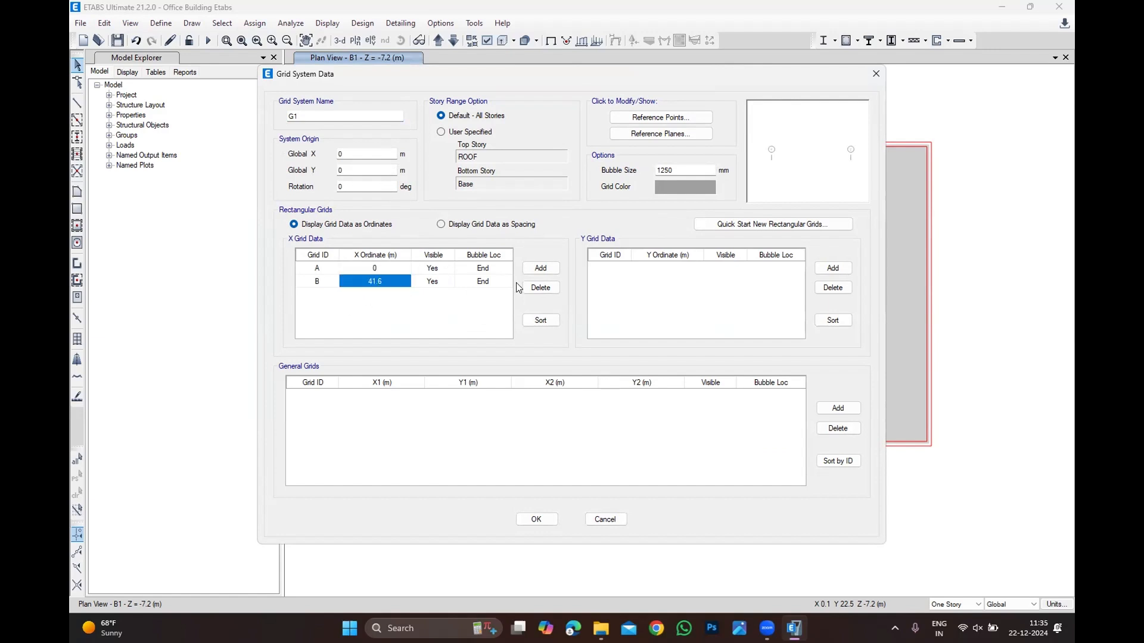
{"action": "left_click", "coordinate": [540, 268]}
{"action": "left_click", "coordinate": [541, 268]}
{"action": "left_click", "coordinate": [540, 268]}
{"action": "left_click", "coordinate": [540, 268]}
{"action": "left_click", "coordinate": [540, 268]}
{"action": "left_click", "coordinate": [541, 269]}
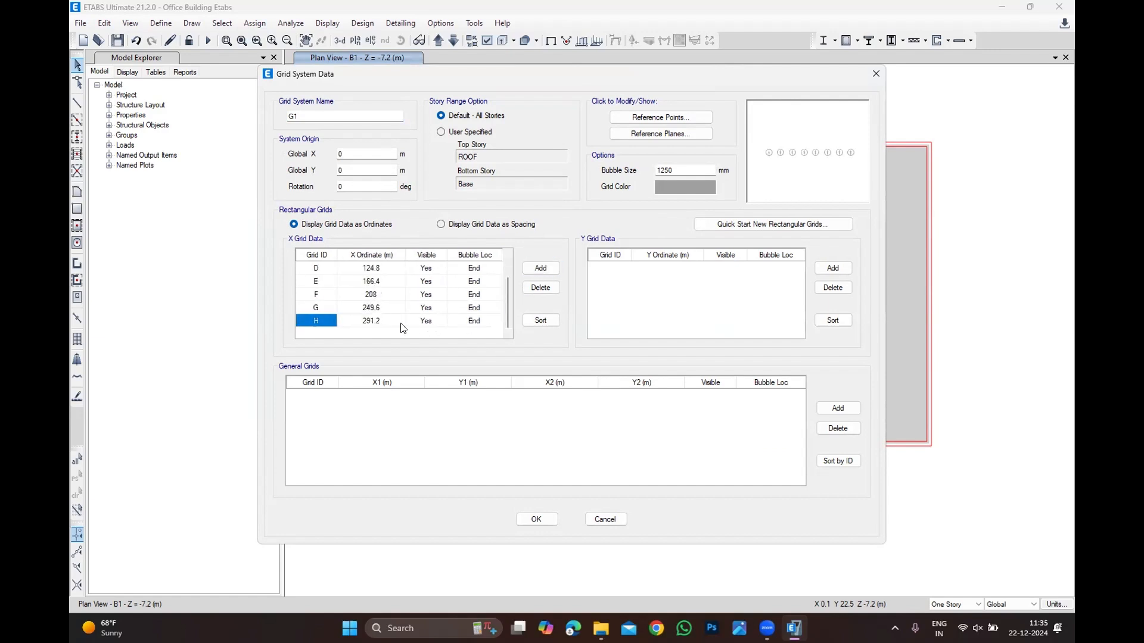
{"action": "scroll", "coordinate": [379, 306], "scroll_direction": "up", "scroll_amount": 1}
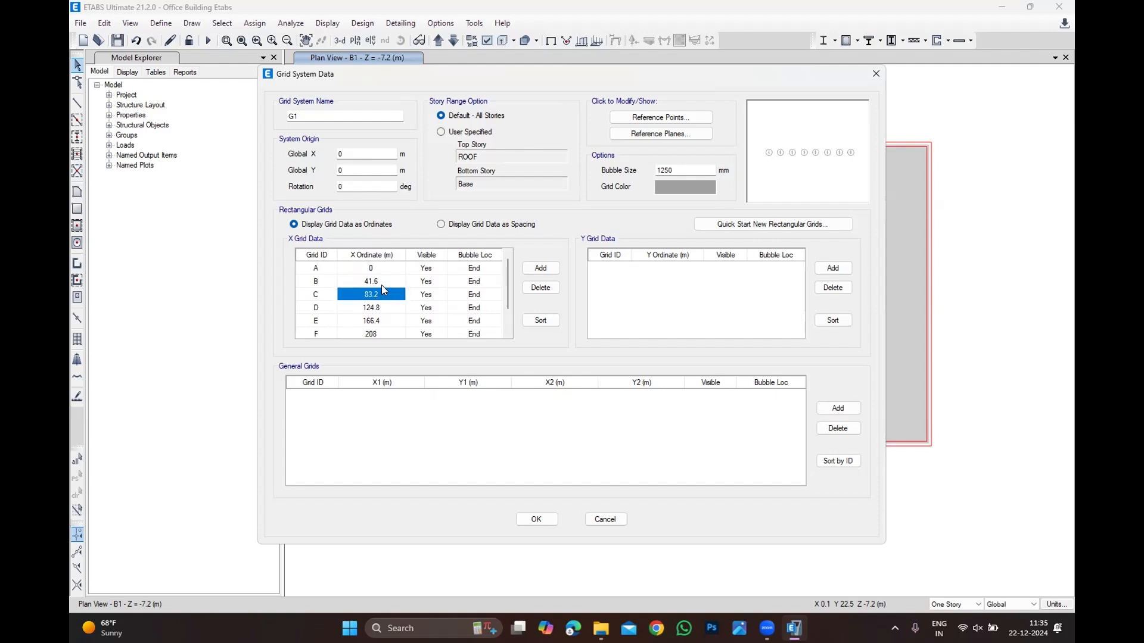
{"action": "left_click", "coordinate": [381, 283]}
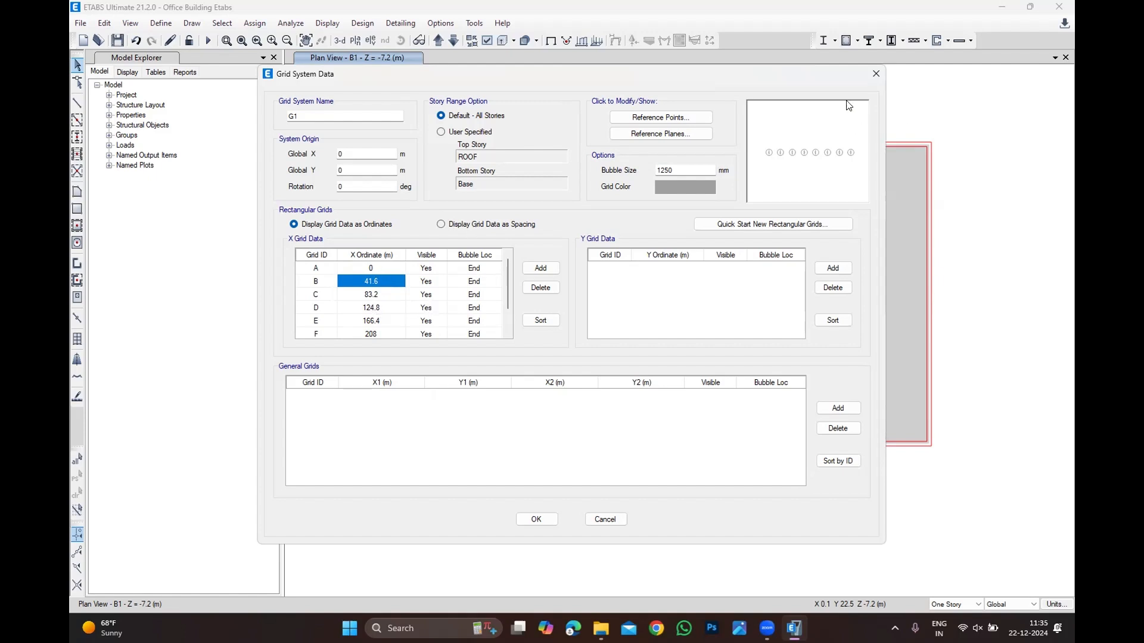
{"action": "left_click", "coordinate": [876, 74]}
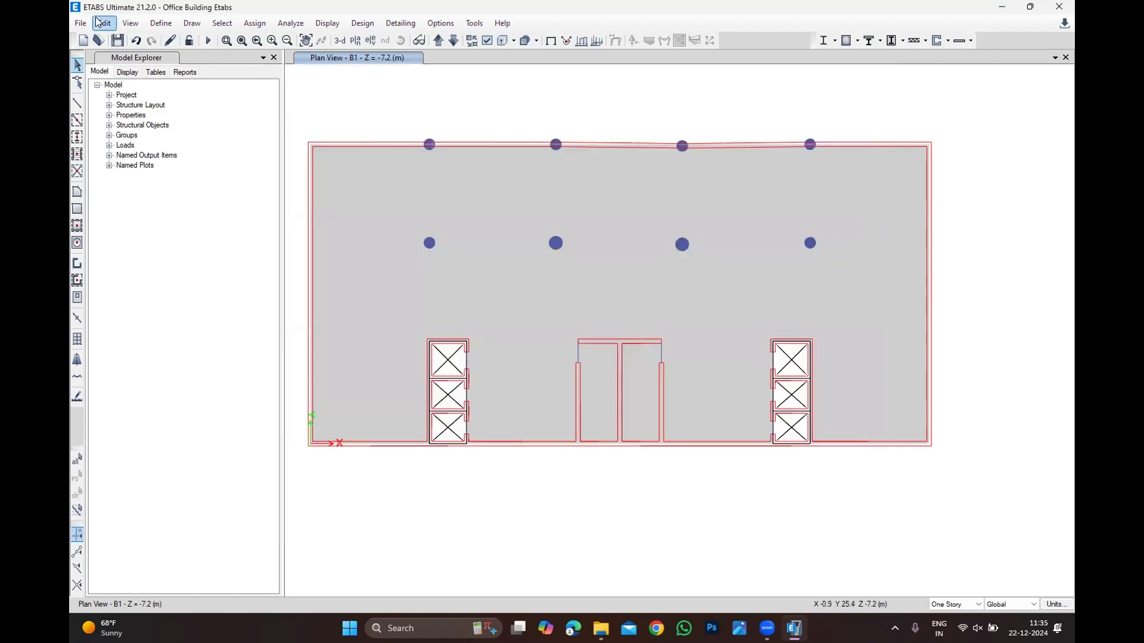
Open grid system G1 from the story and grid data for modification and rename its two X grid lines A and B.
{"action": "left_click", "coordinate": [104, 23]}
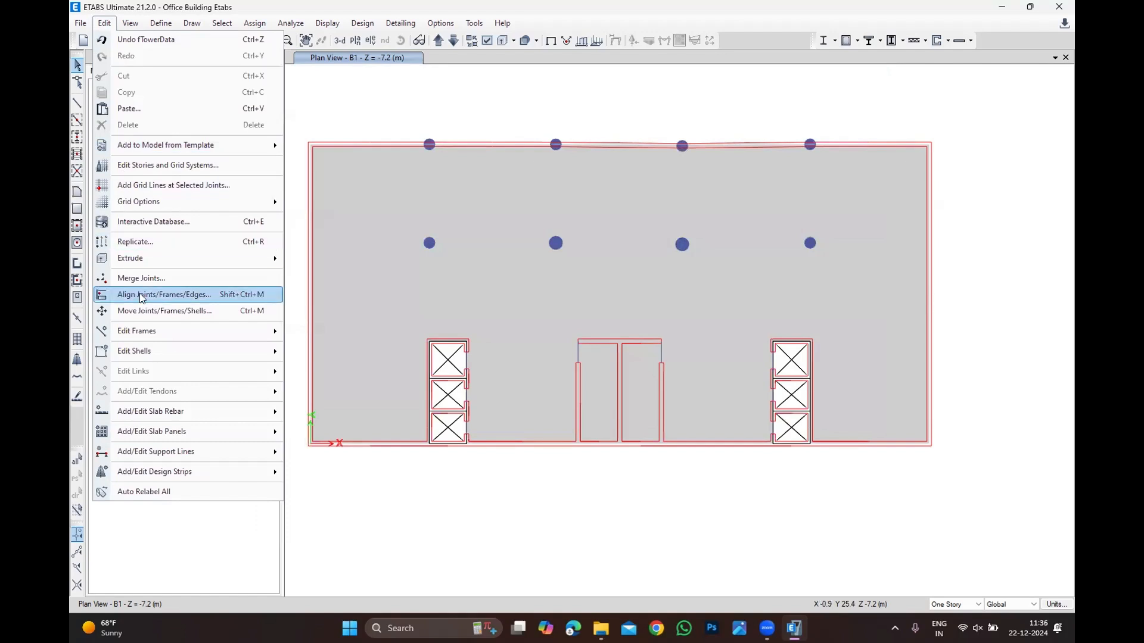
{"action": "left_click", "coordinate": [166, 167]}
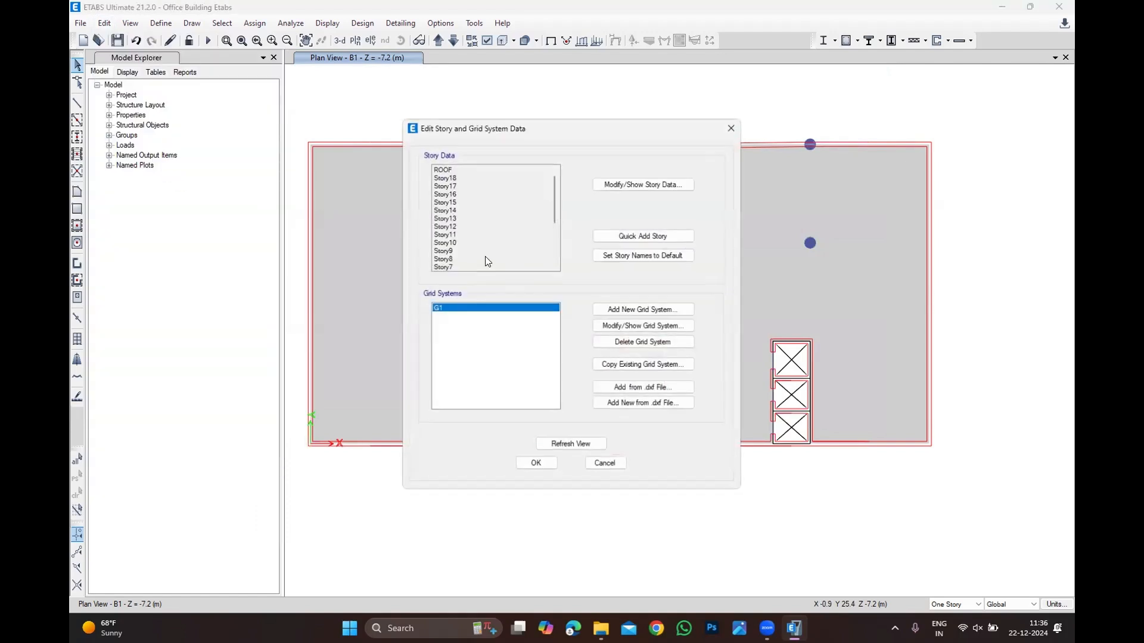
{"action": "left_click", "coordinate": [633, 331]}
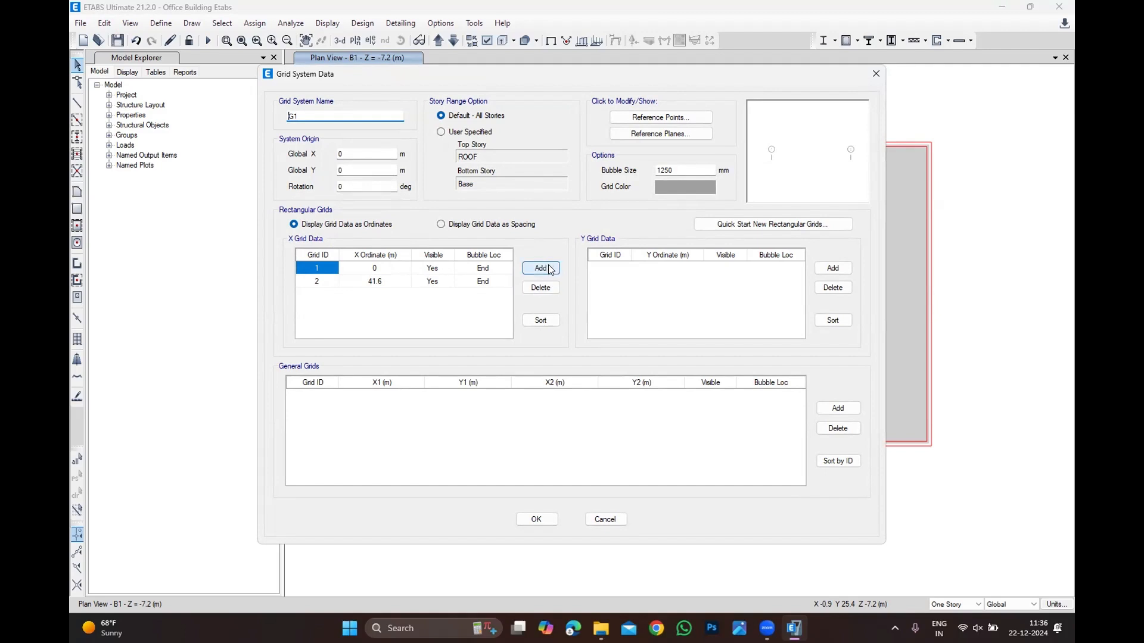
{"action": "left_click", "coordinate": [323, 270]}
{"action": "type", "text": "A"}
{"action": "left_click", "coordinate": [398, 270]}
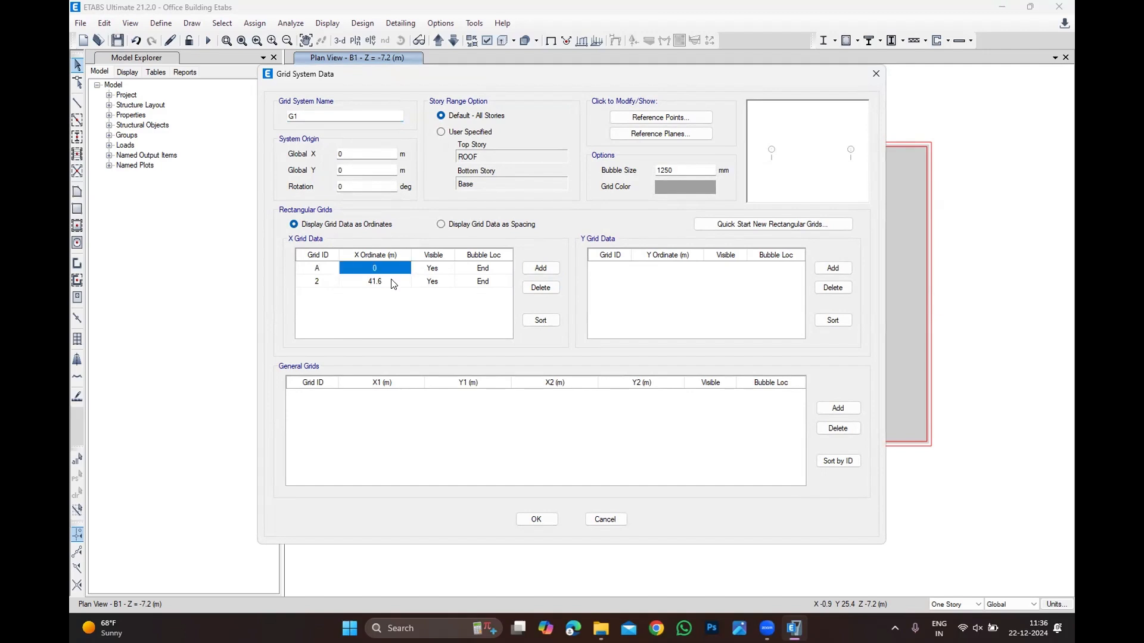
{"action": "left_click", "coordinate": [386, 283]}
{"action": "left_click", "coordinate": [328, 280]}
{"action": "type", "text": "B"}
Set X grid B's ordinate to 8 m and add grid C at 10.5 m.
{"action": "left_click", "coordinate": [394, 282]}
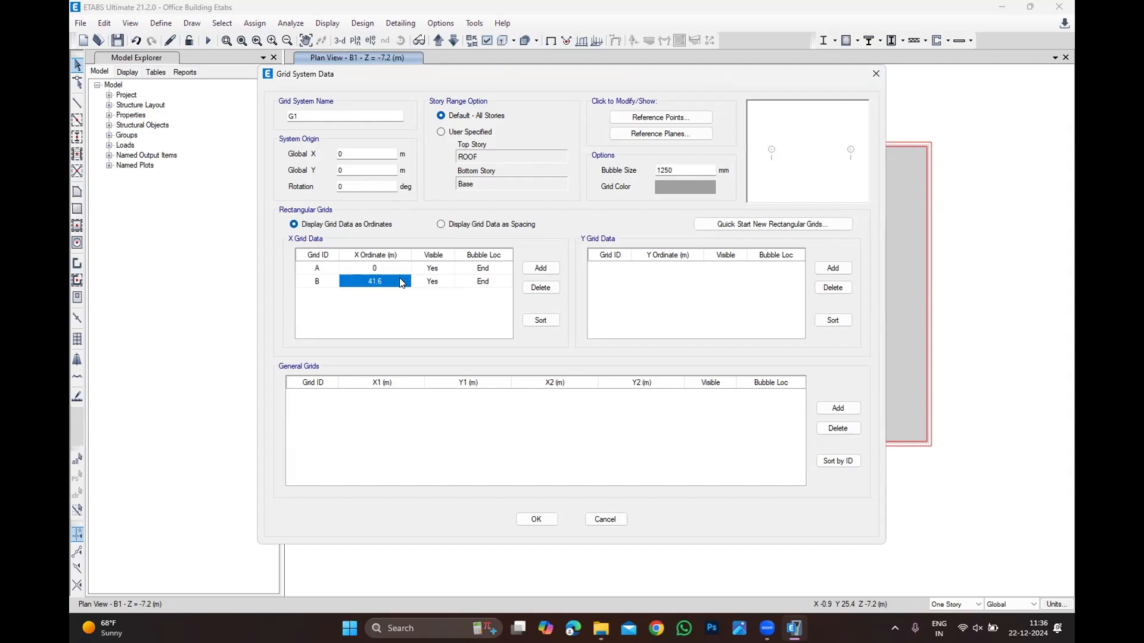
{"action": "type", "text": "8"}
{"action": "left_click", "coordinate": [540, 268]}
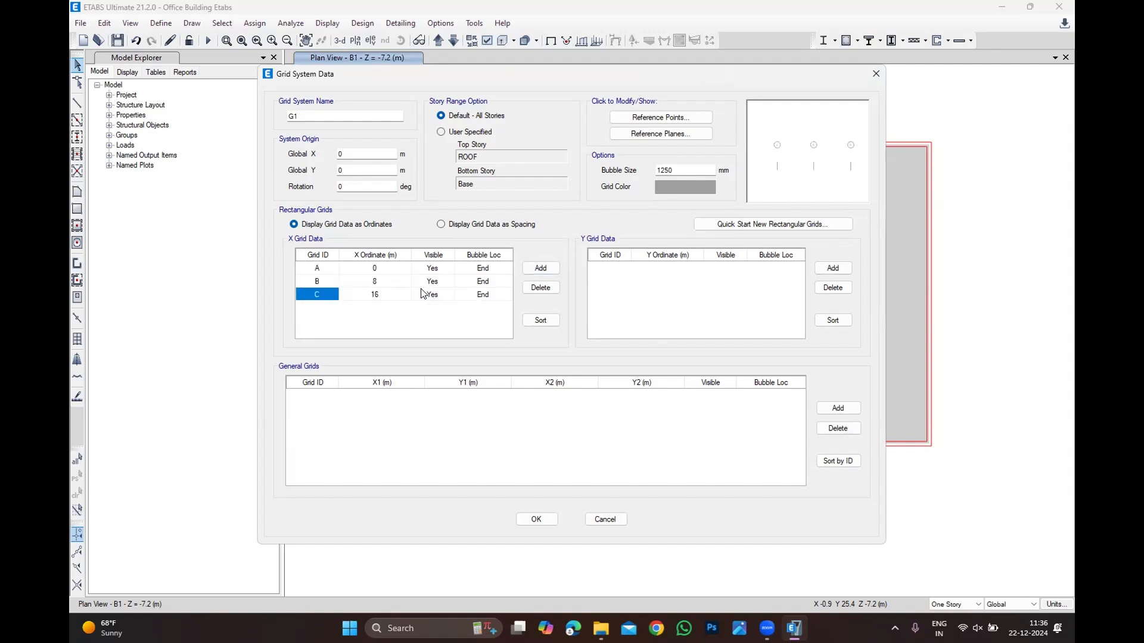
{"action": "left_click", "coordinate": [377, 295]}
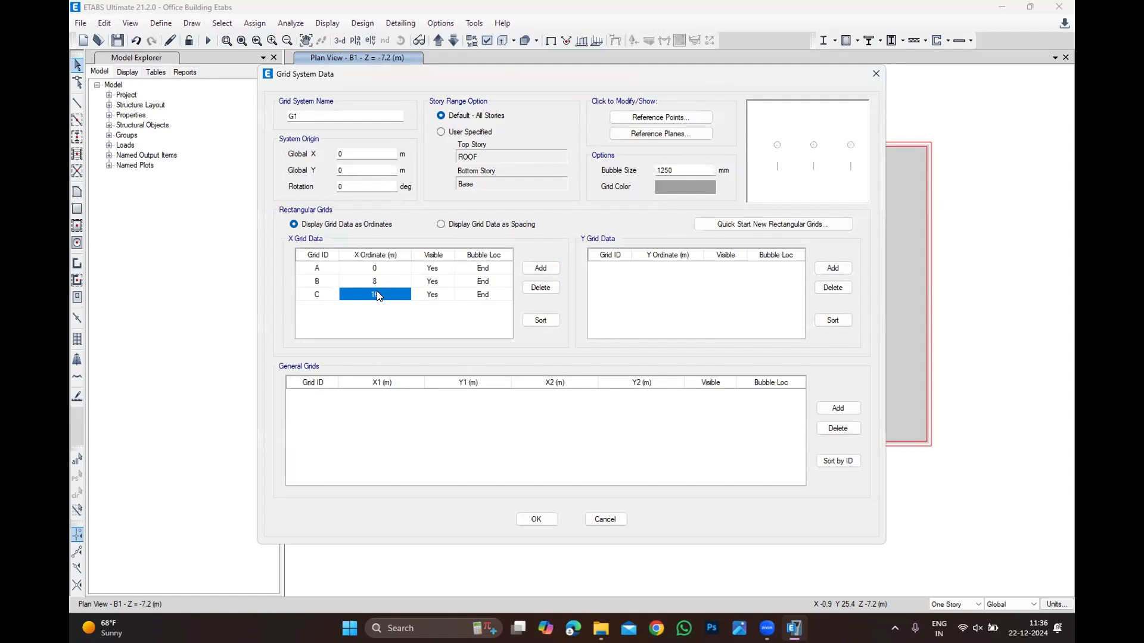
{"action": "type", "text": "10.5"}
Add X grid lines D at 18 m and E at 20.8 m.
{"action": "left_click", "coordinate": [534, 269]}
{"action": "left_click", "coordinate": [534, 269]}
{"action": "left_click", "coordinate": [406, 308]}
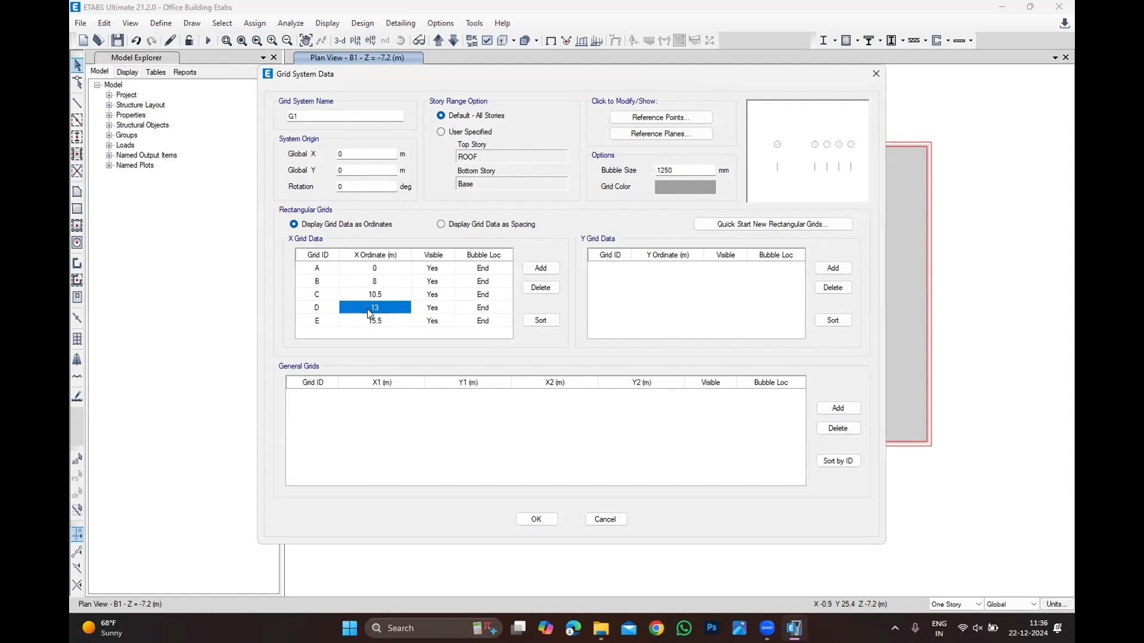
{"action": "type", "text": "18"}
{"action": "left_click", "coordinate": [389, 323]}
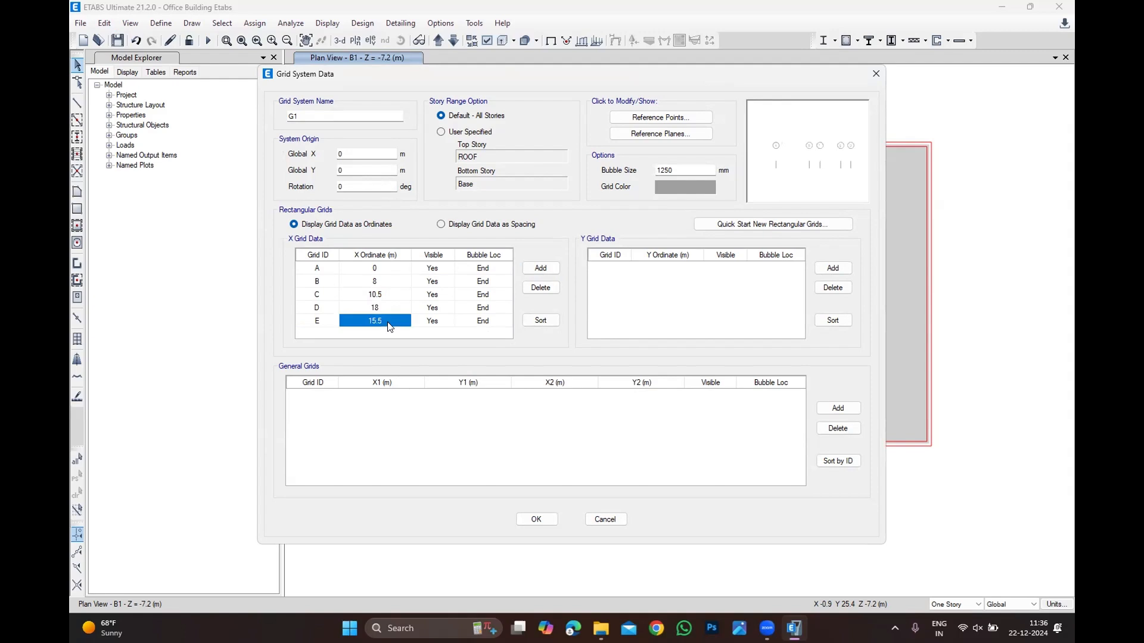
{"action": "type", "text": "20.5"}
{"action": "key", "text": "BackSpace"}
{"action": "type", "text": "8"}
{"action": "key", "text": "Return"}
Add X grid lines F at 23.6 m and G at 31.1 m.
{"action": "left_click", "coordinate": [535, 270]}
{"action": "left_click", "coordinate": [369, 321]}
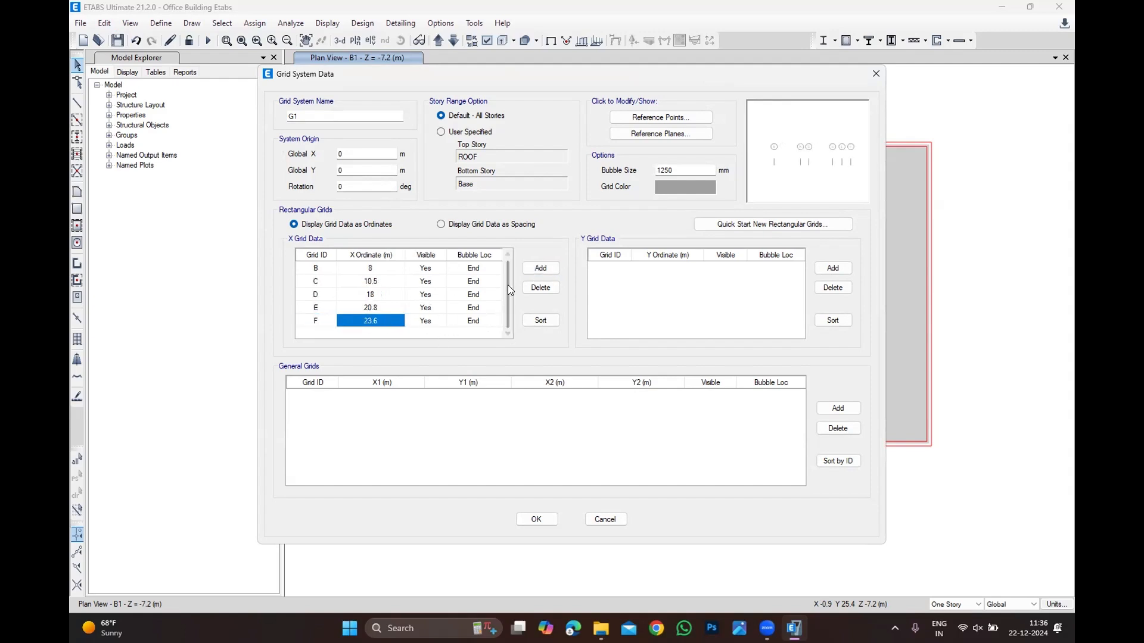
{"action": "left_click", "coordinate": [544, 267]}
{"action": "left_click", "coordinate": [399, 312]}
{"action": "left_click", "coordinate": [392, 324]}
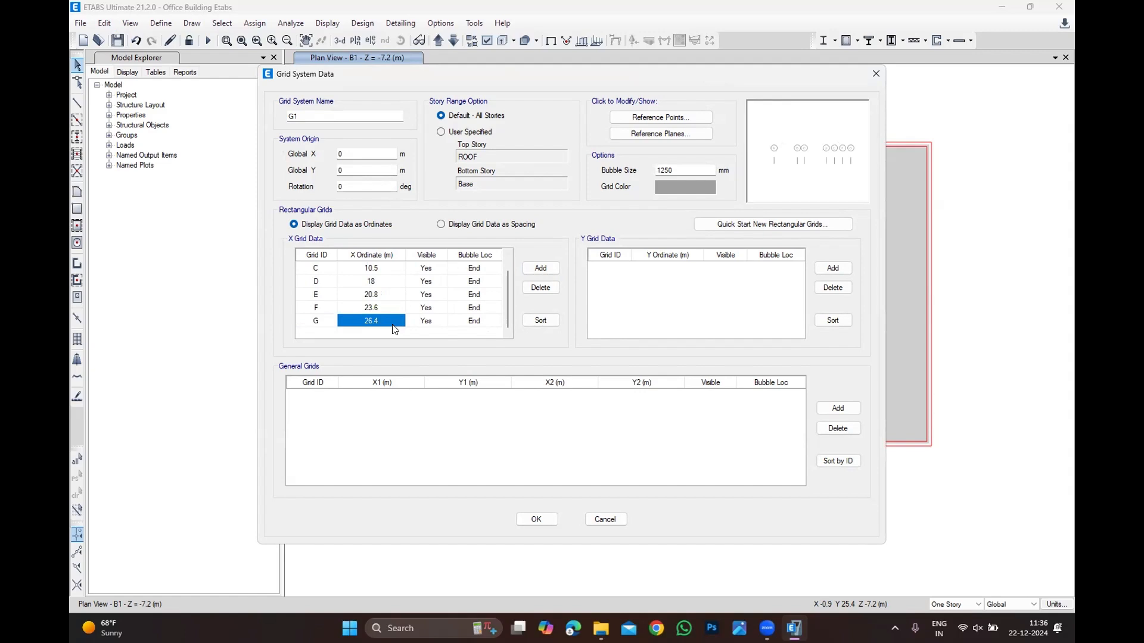
{"action": "type", "text": "31.1"}
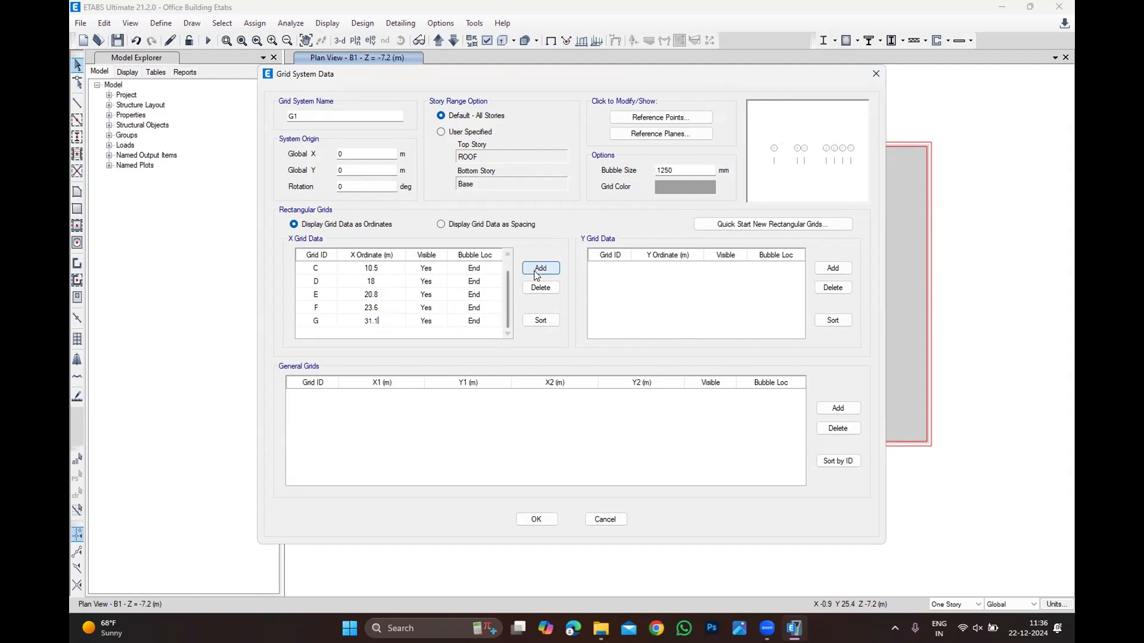
Add X grid lines H at 33.6 m and I at 41.6 m.
{"action": "left_click", "coordinate": [537, 271]}
{"action": "type", "text": "33"}
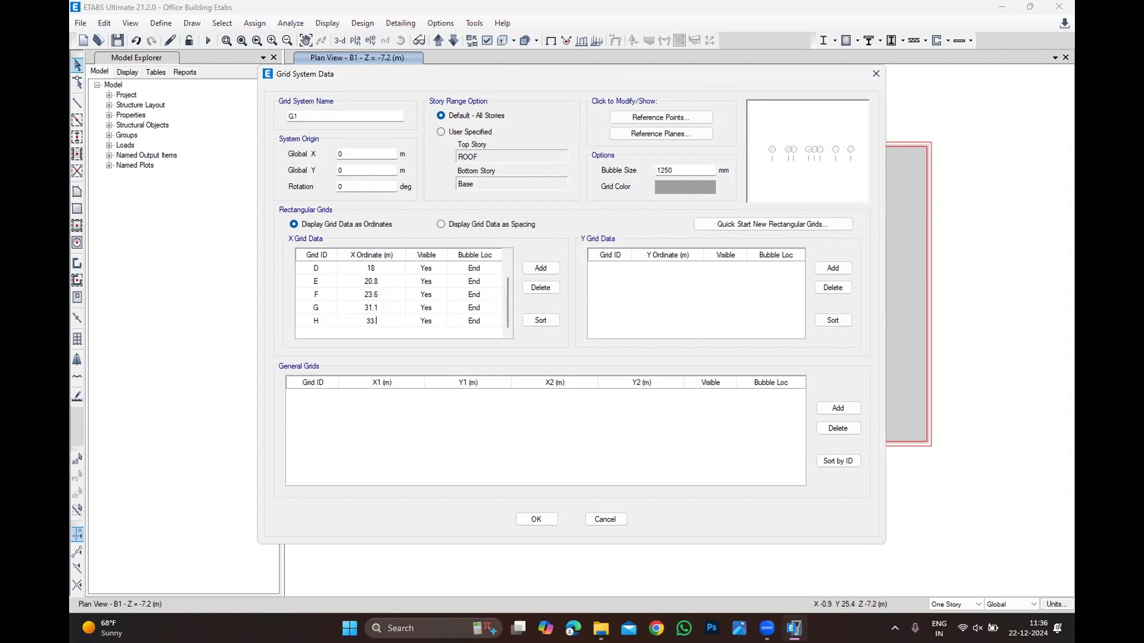
{"action": "type", "text": ".6"}
{"action": "left_click", "coordinate": [540, 269]}
{"action": "left_click", "coordinate": [372, 325]}
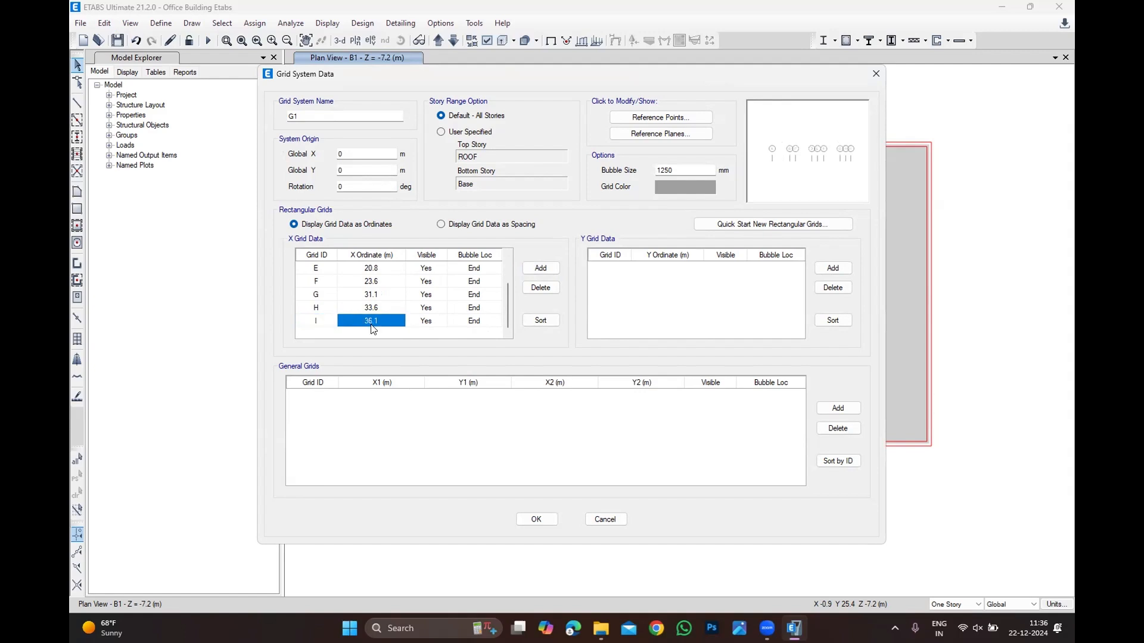
{"action": "type", "text": "41.6"}
Add Y grid lines 1 to 4 at ordinates 0, 2.2, 4.4 and 6.9 m.
{"action": "left_click", "coordinate": [832, 269]}
{"action": "type", "text": "1"}
{"action": "left_click", "coordinate": [833, 268]}
{"action": "left_click", "coordinate": [687, 282]}
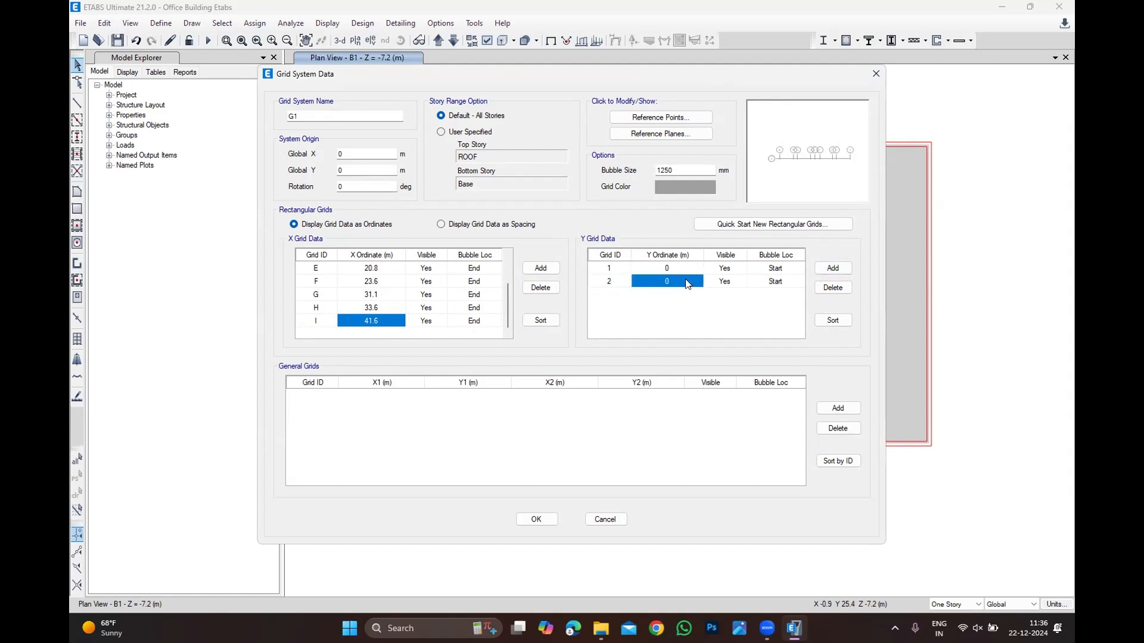
{"action": "type", "text": "2.2"}
{"action": "left_click", "coordinate": [833, 268]}
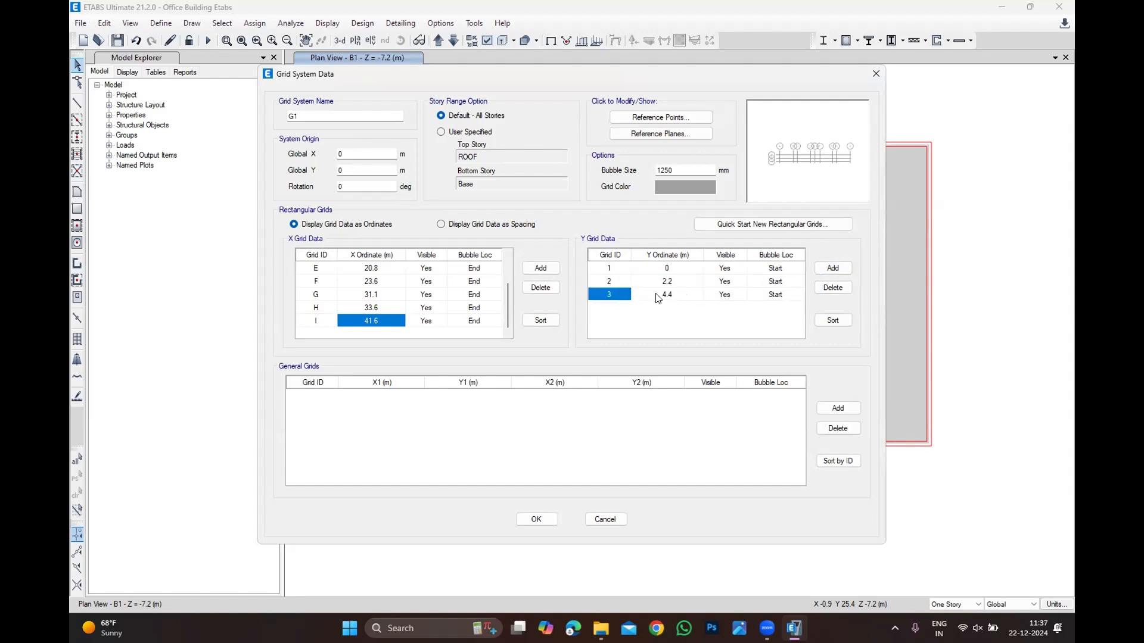
{"action": "left_click", "coordinate": [833, 268]}
{"action": "left_click", "coordinate": [680, 309]}
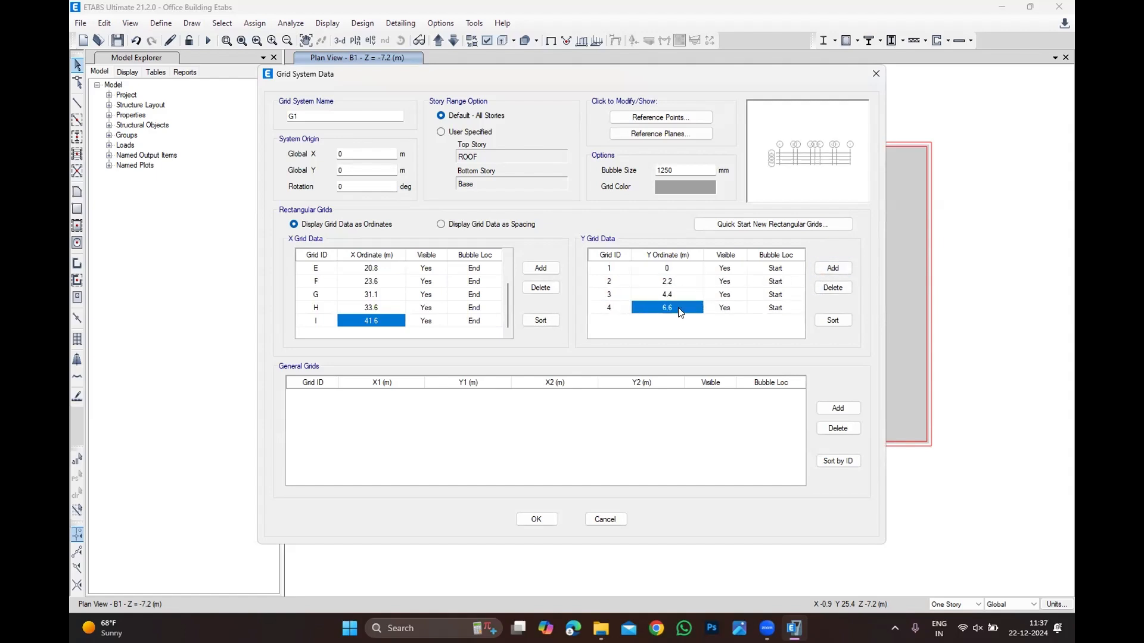
{"action": "type", "text": "6.9"}
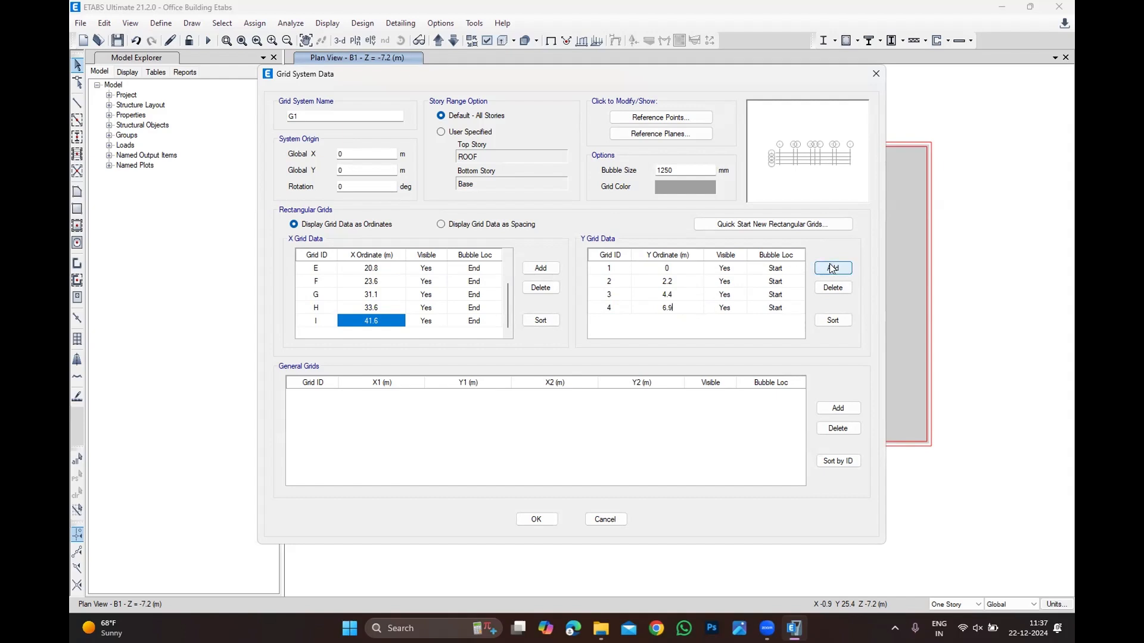
Add Y grid lines 5 at 13.525 m and 6 at 20.15 m.
{"action": "left_click", "coordinate": [833, 268]}
{"action": "left_click", "coordinate": [680, 321]}
{"action": "type", "text": "132.5"}
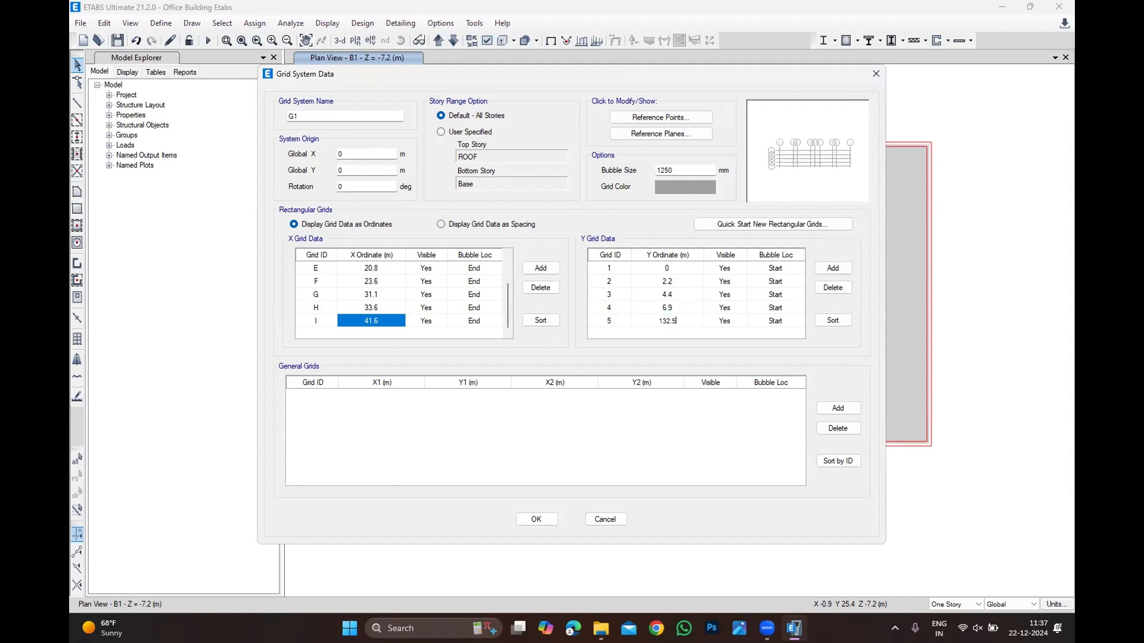
{"action": "key", "text": "BackSpace"}
{"action": "key", "text": "BackSpace"}
{"action": "key", "text": "BackSpace"}
{"action": "type", "text": ".5258"}
{"action": "key", "text": "BackSpace"}
{"action": "left_click", "coordinate": [832, 268]}
{"action": "left_click", "coordinate": [673, 326]}
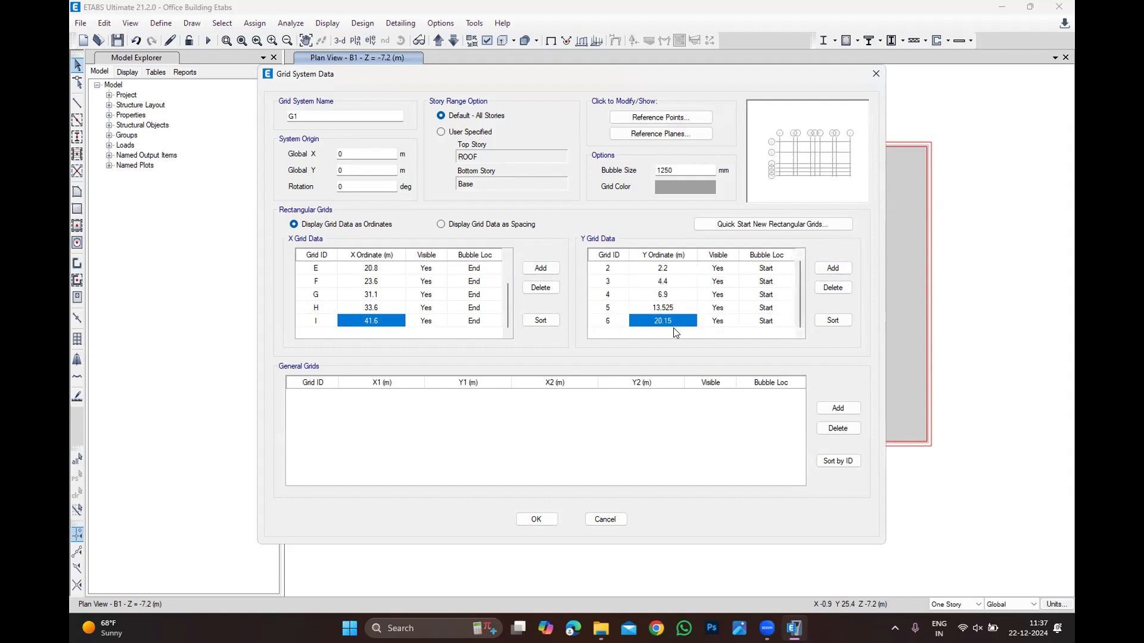
{"action": "type", "text": "20.15"}
Set the grid bubble size to 800 mm and apply the grid system changes to the model.
{"action": "double_click", "coordinate": [694, 170]}
{"action": "type", "text": "800"}
{"action": "left_click", "coordinate": [725, 323]}
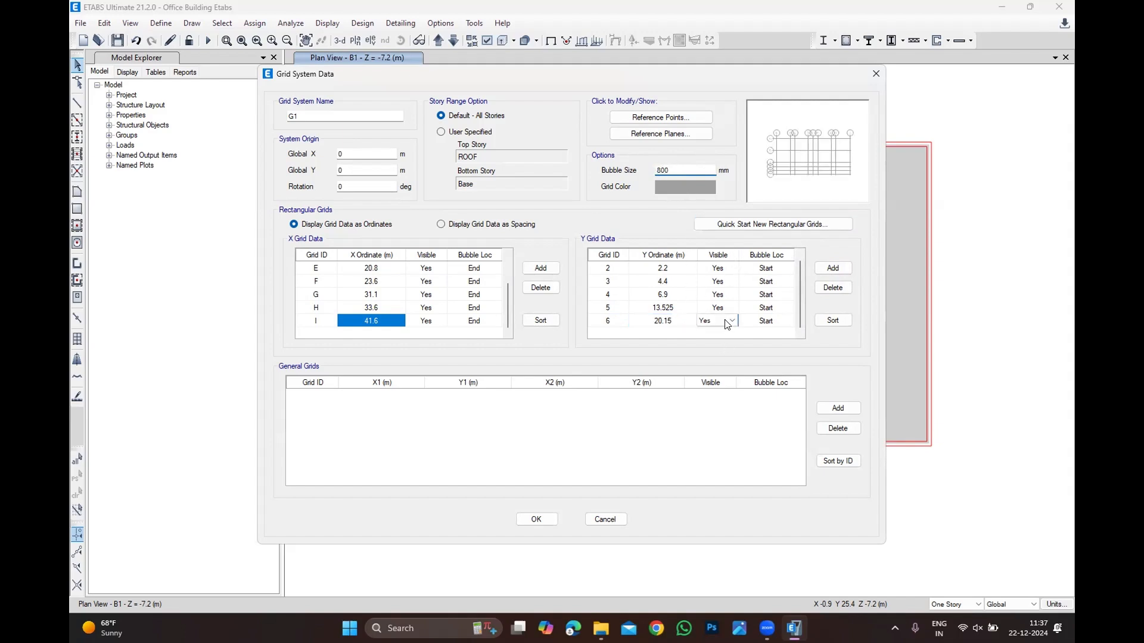
{"action": "left_click", "coordinate": [731, 322]}
{"action": "left_click", "coordinate": [673, 185]}
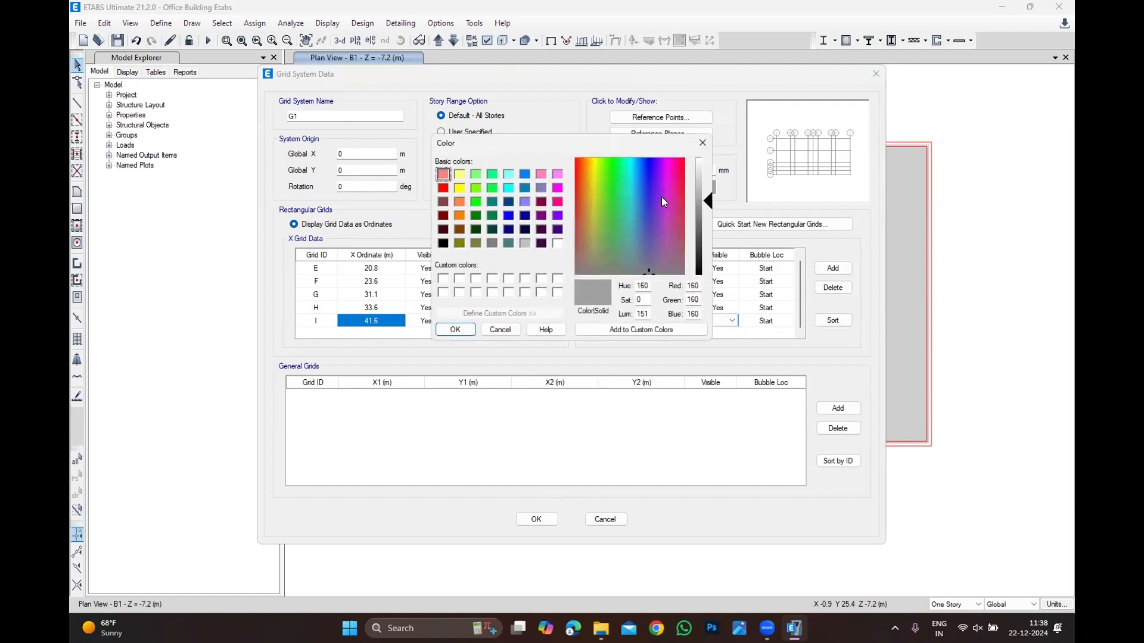
{"action": "left_click", "coordinate": [696, 146]}
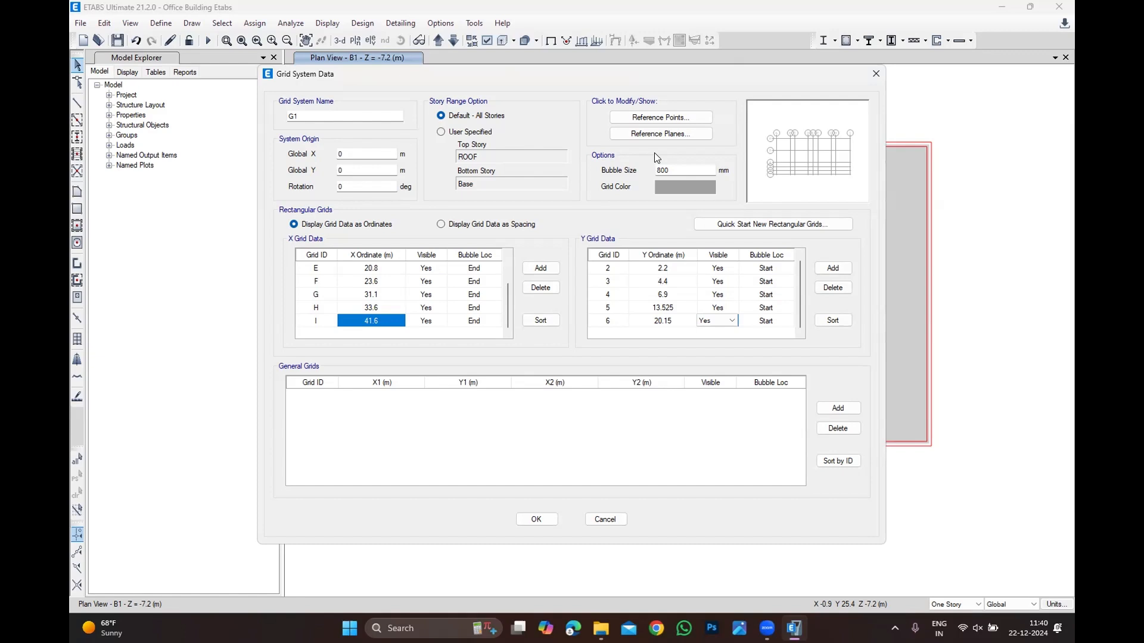
{"action": "left_click", "coordinate": [536, 520]}
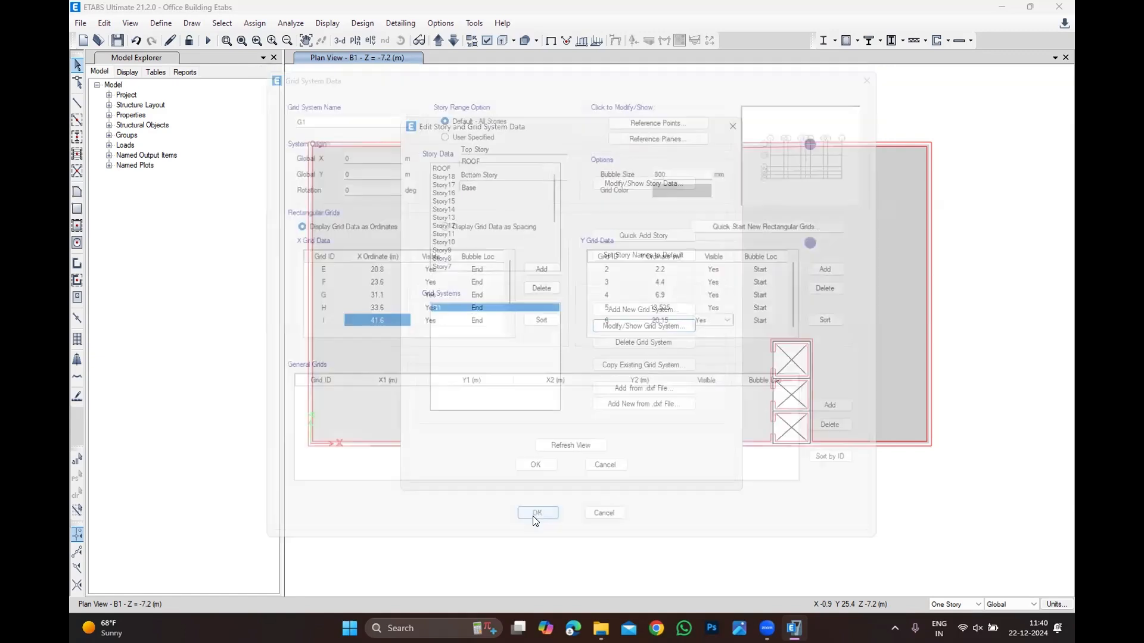
{"action": "left_click", "coordinate": [536, 457]}
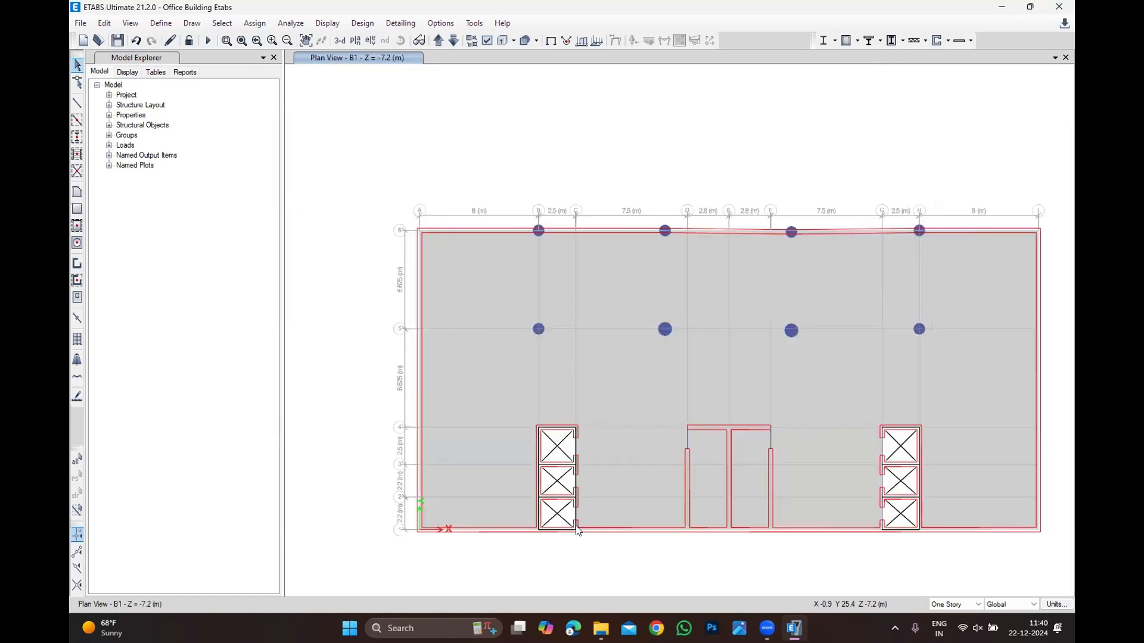
Set the bubble size of grid system G1 to 1250 mm and apply the grid changes to the model.
{"action": "left_click", "coordinate": [575, 528]}
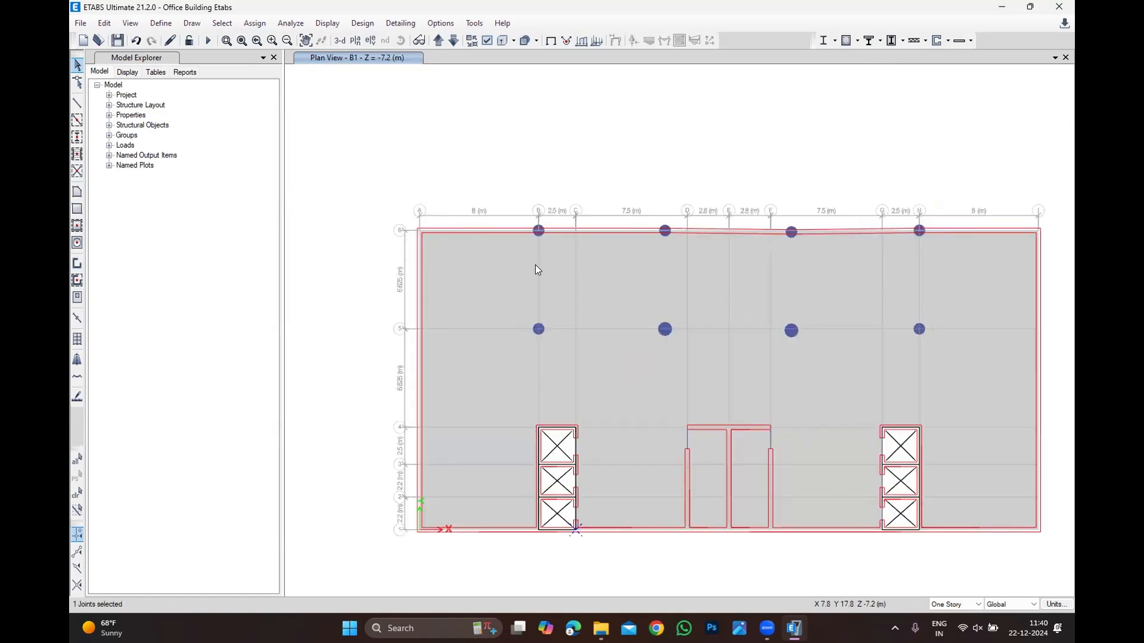
{"action": "scroll", "coordinate": [527, 240], "scroll_direction": "down", "scroll_amount": 2}
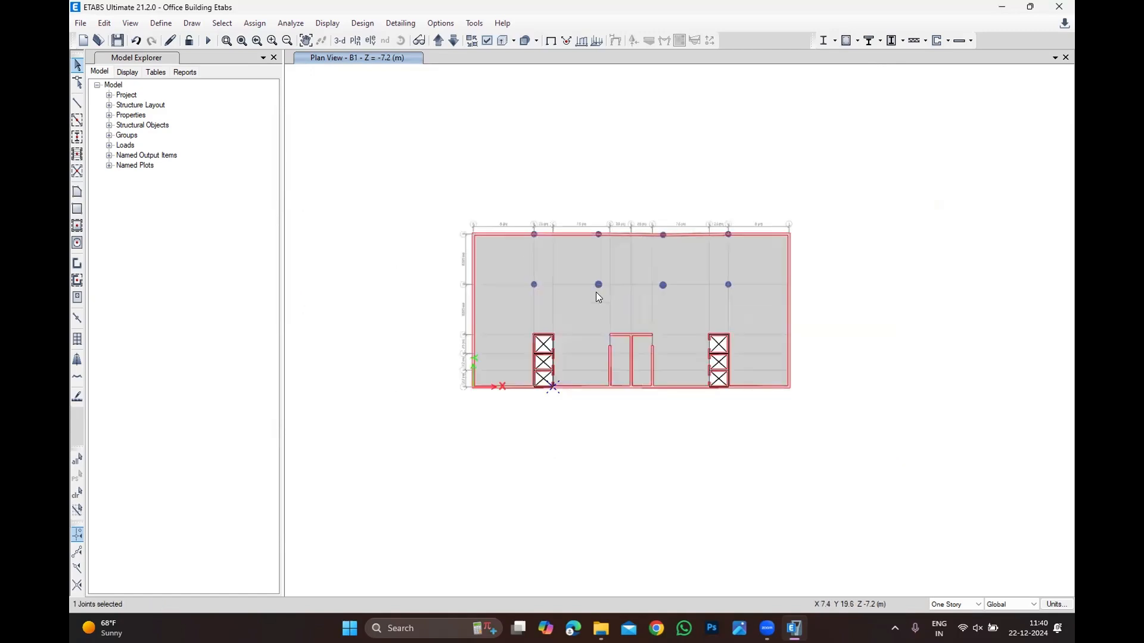
{"action": "scroll", "coordinate": [596, 292], "scroll_direction": "up", "scroll_amount": 2}
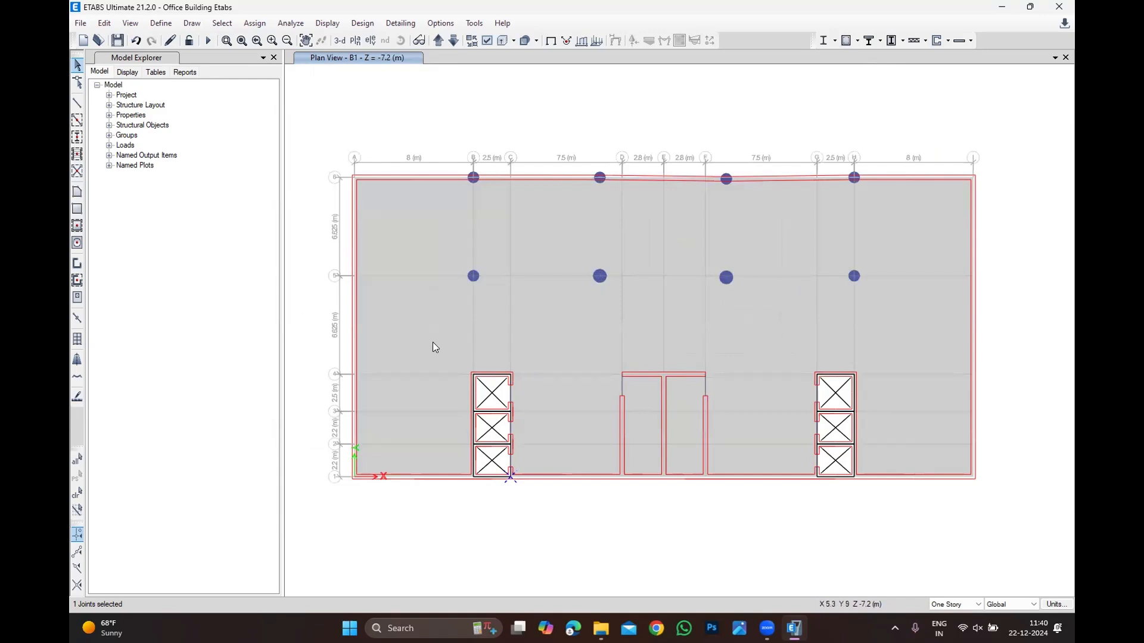
{"action": "left_click", "coordinate": [104, 23]}
{"action": "left_click", "coordinate": [160, 165]}
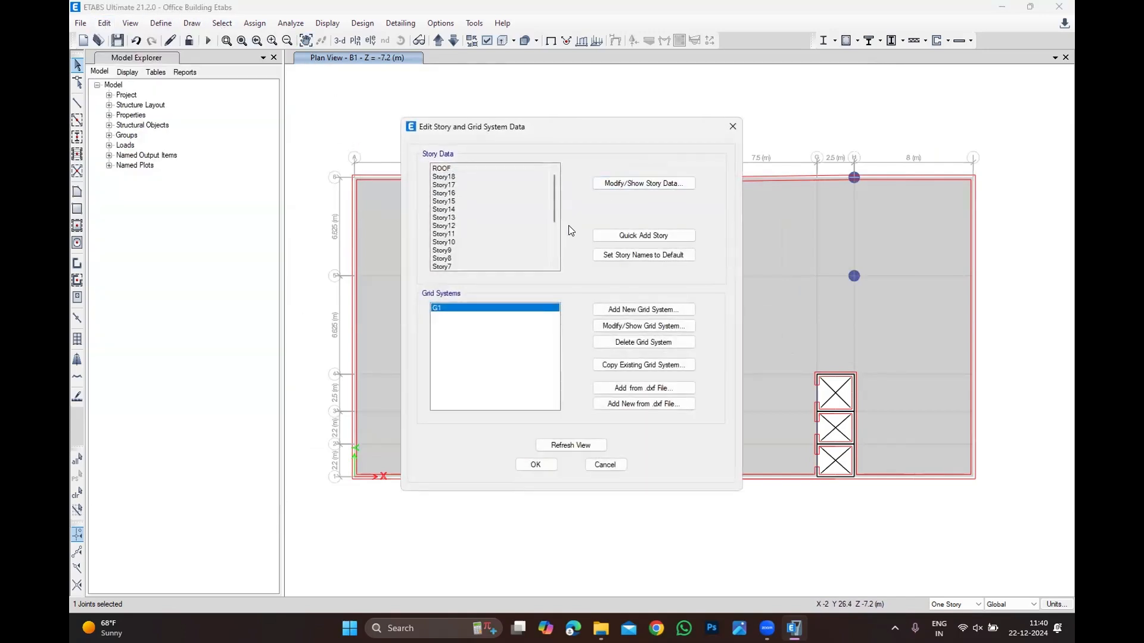
{"action": "left_click", "coordinate": [617, 327]}
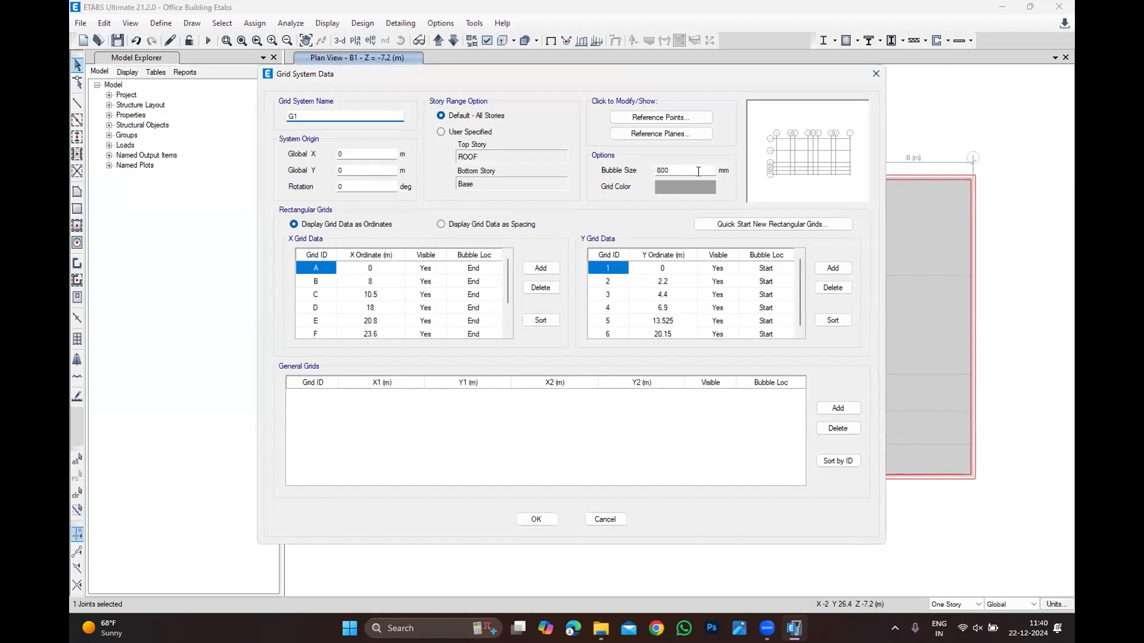
{"action": "type", "text": "1250"}
{"action": "left_click", "coordinate": [536, 519]}
{"action": "left_click", "coordinate": [538, 465]}
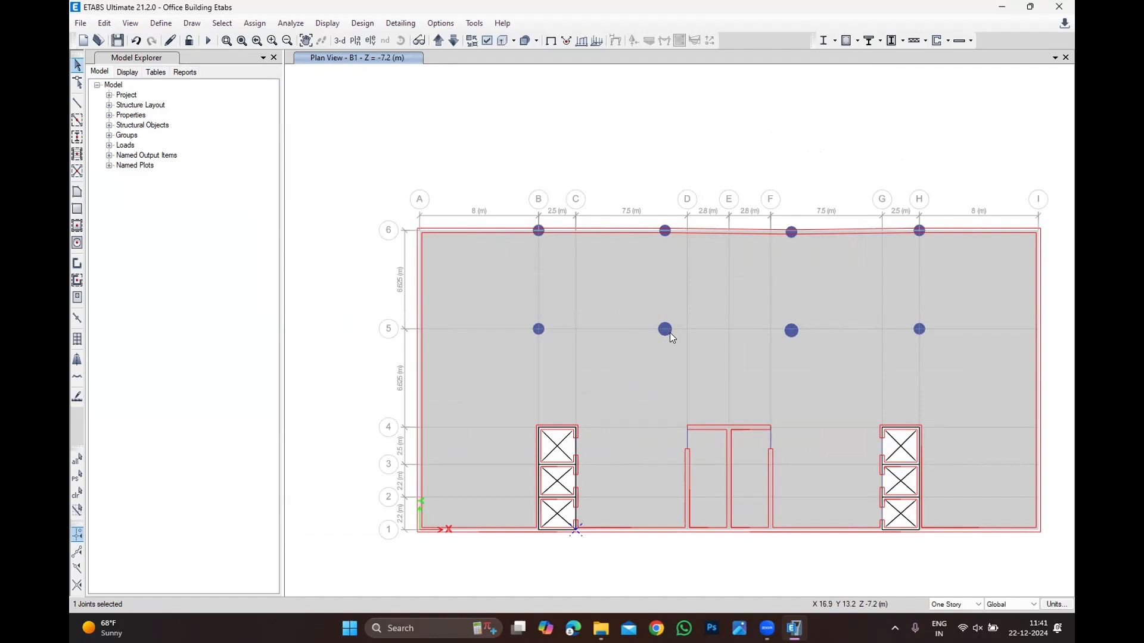
Examine how the column between grid lines F and G sits relative to grid line 5, and clear the selection.
{"action": "scroll", "coordinate": [832, 354], "scroll_direction": "up", "scroll_amount": 3}
{"action": "left_click_drag", "start_coordinate": [752, 348], "coordinate": [795, 267]}
{"action": "scroll", "coordinate": [752, 318], "scroll_direction": "up", "scroll_amount": 5}
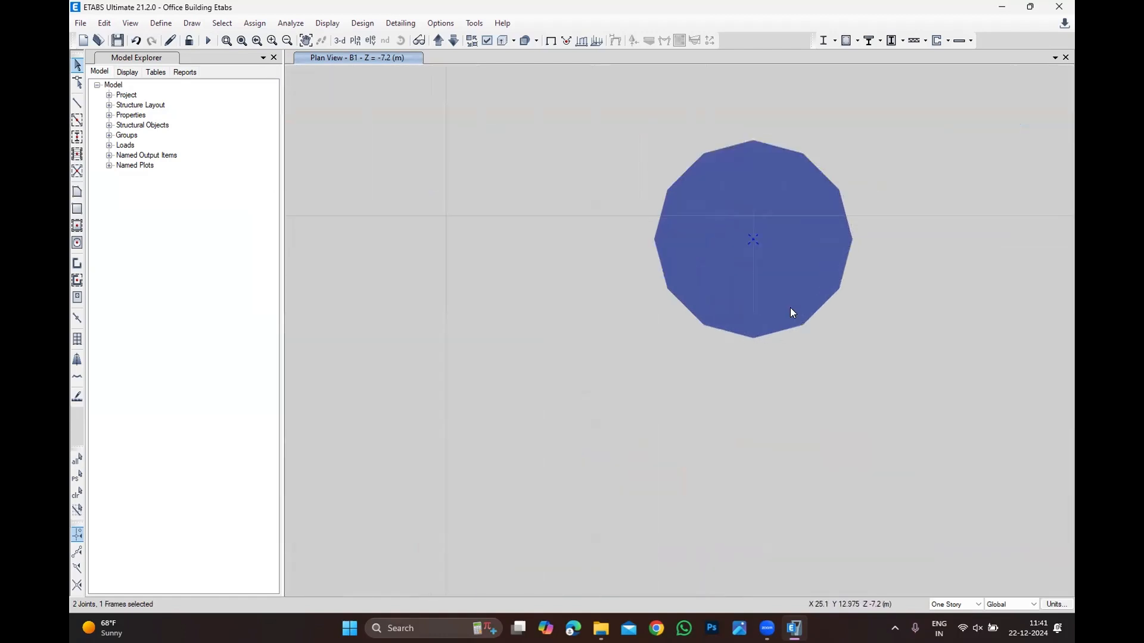
{"action": "scroll", "coordinate": [790, 307], "scroll_direction": "down", "scroll_amount": 4}
{"action": "scroll", "coordinate": [780, 306], "scroll_direction": "down", "scroll_amount": 2}
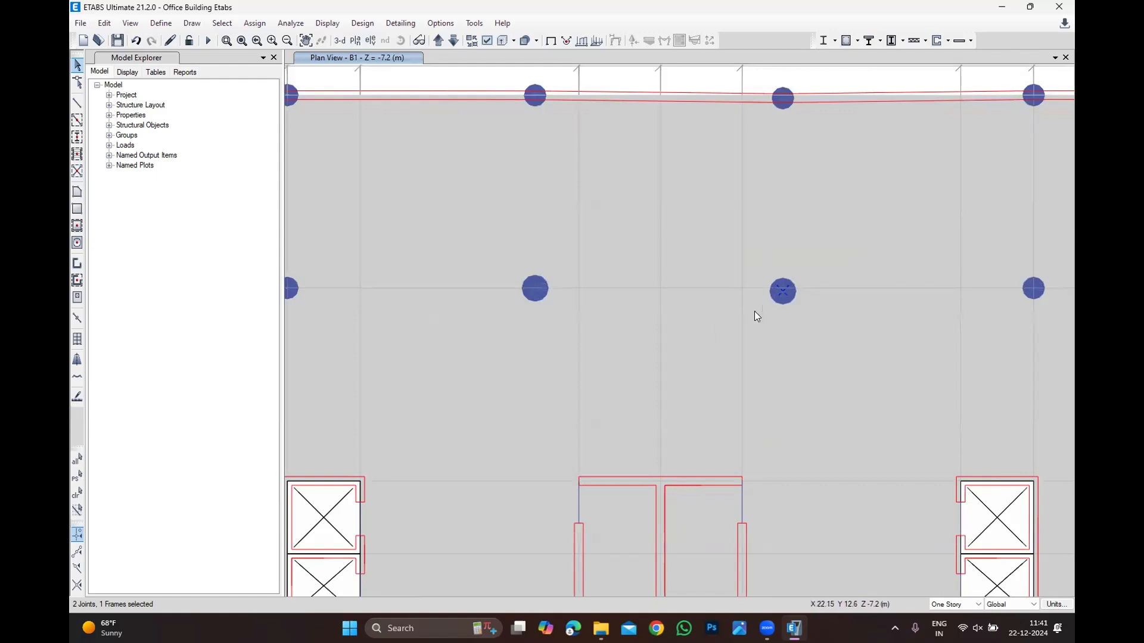
{"action": "scroll", "coordinate": [780, 291], "scroll_direction": "up", "scroll_amount": 5}
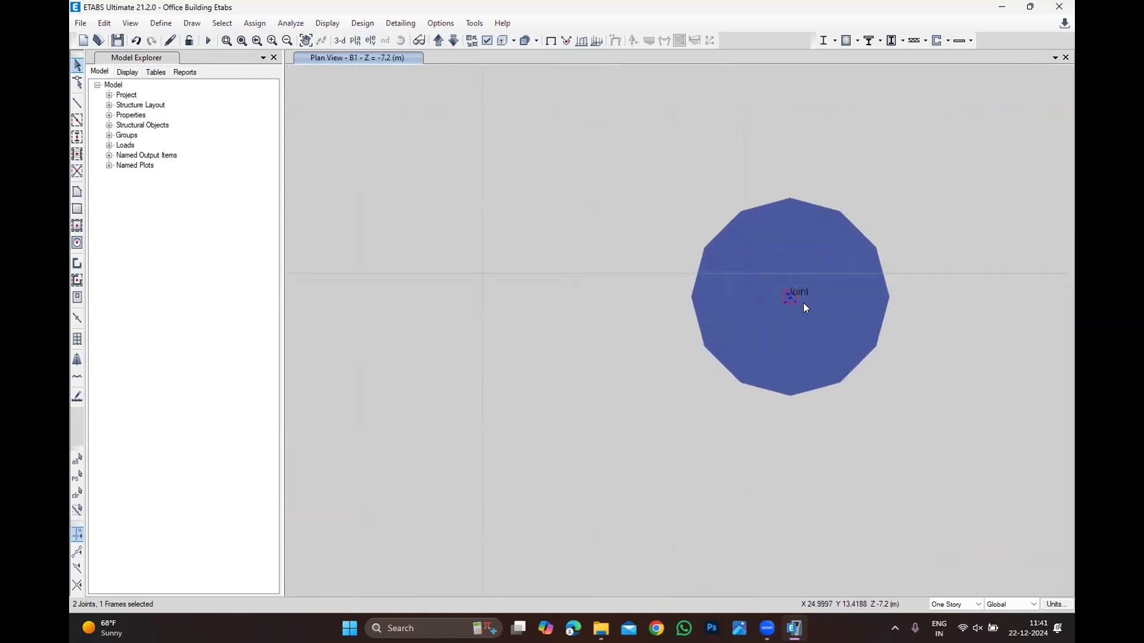
{"action": "scroll", "coordinate": [803, 305], "scroll_direction": "down", "scroll_amount": 5}
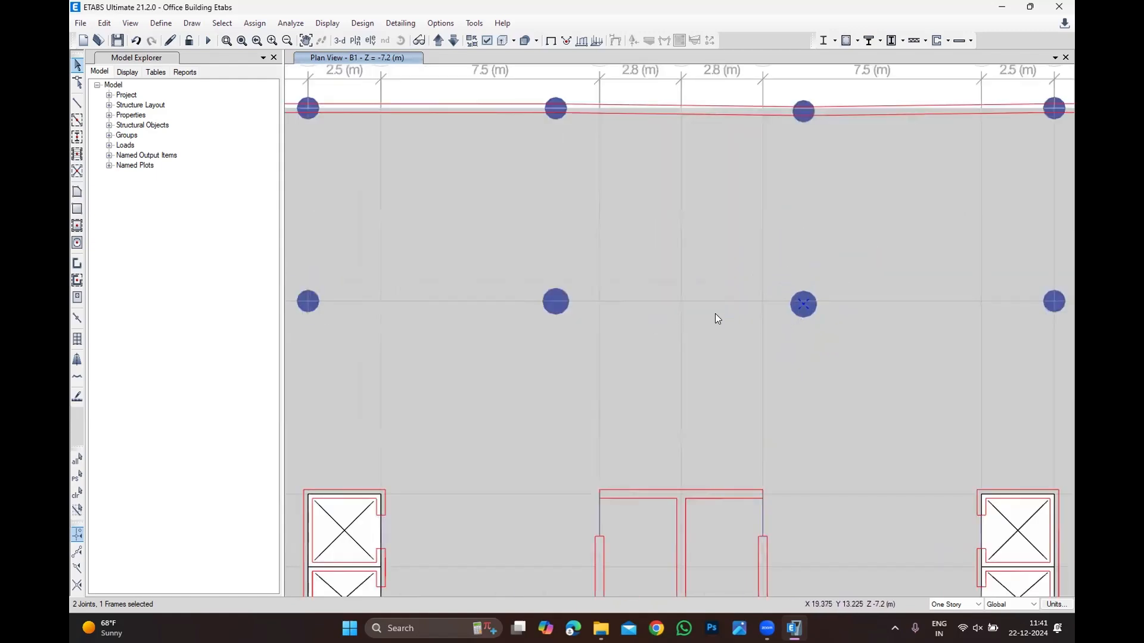
{"action": "scroll", "coordinate": [802, 303], "scroll_direction": "up", "scroll_amount": 2}
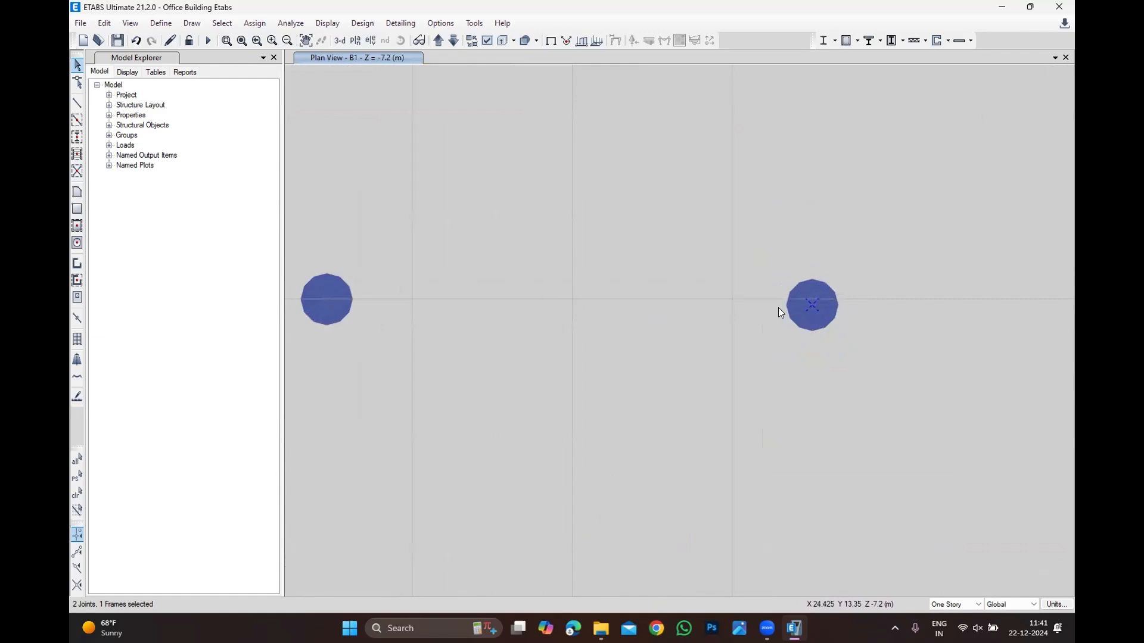
{"action": "scroll", "coordinate": [778, 307], "scroll_direction": "down", "scroll_amount": 4}
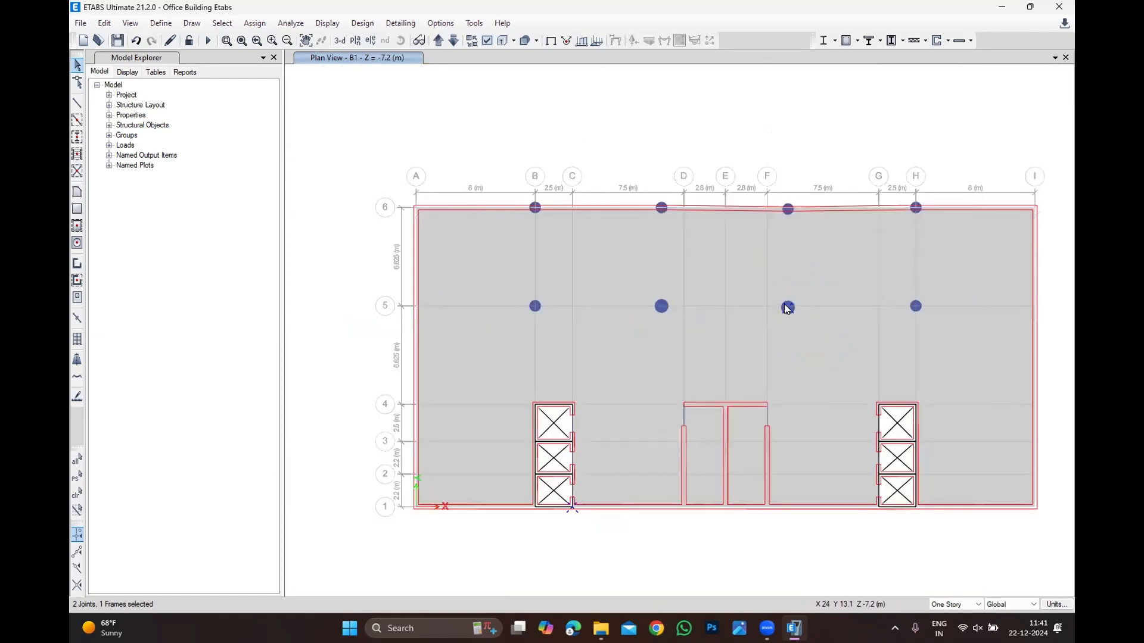
{"action": "scroll", "coordinate": [816, 295], "scroll_direction": "up", "scroll_amount": 3}
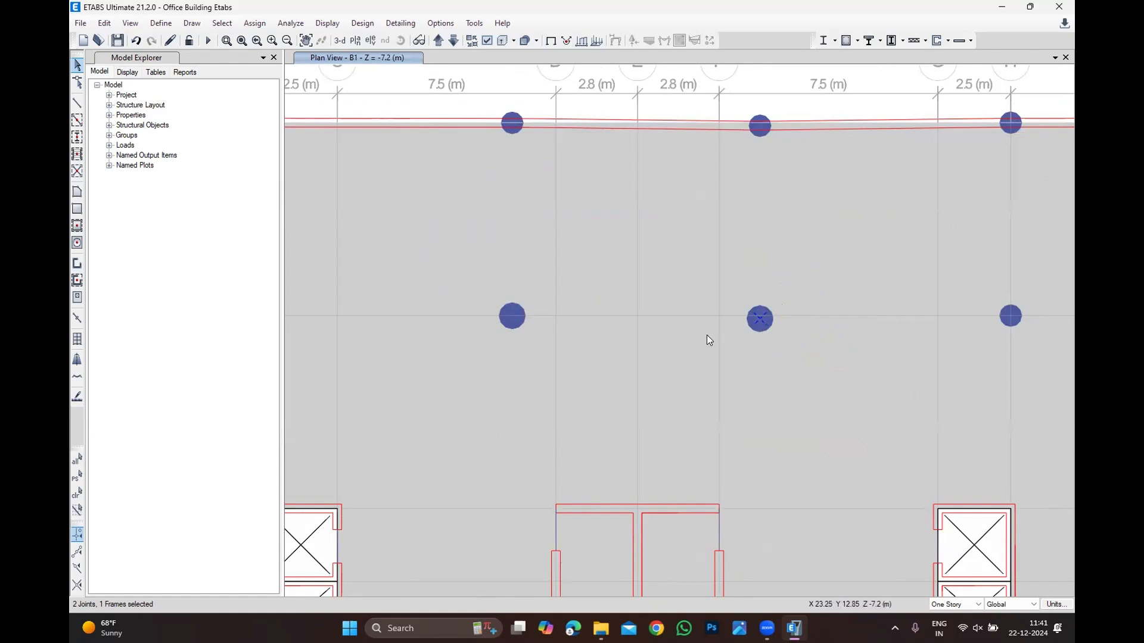
{"action": "left_click", "coordinate": [77, 494]}
Measure the spacing between the two middle columns along grid line 6 with a temporary dimension line.
{"action": "scroll", "coordinate": [291, 378], "scroll_direction": "down", "scroll_amount": 3}
{"action": "scroll", "coordinate": [397, 272], "scroll_direction": "up", "scroll_amount": 3}
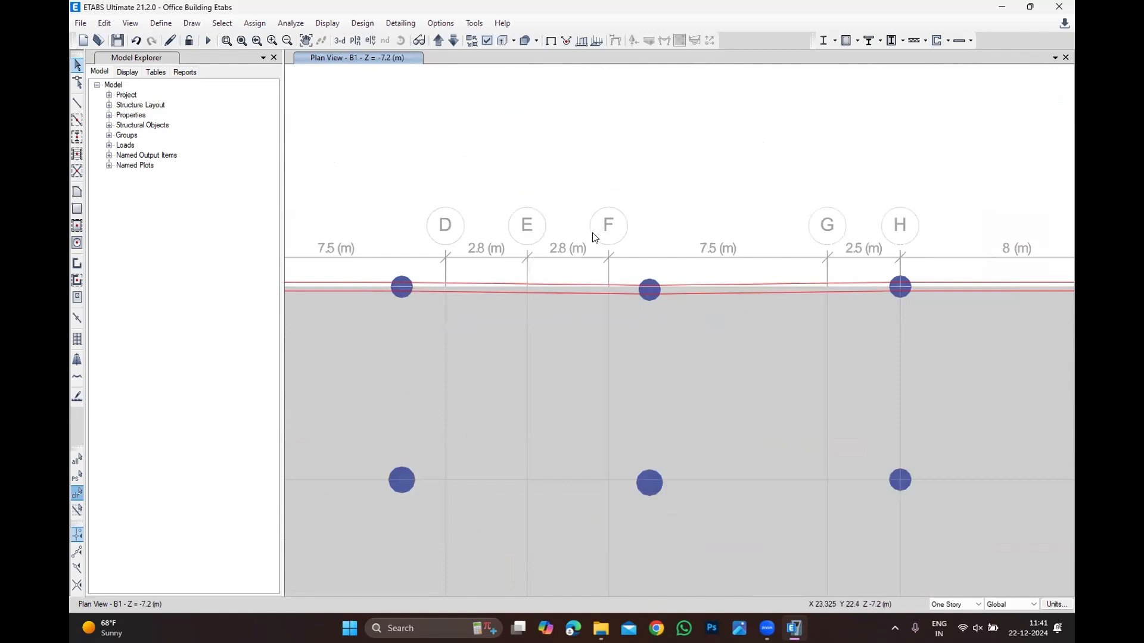
{"action": "scroll", "coordinate": [595, 239], "scroll_direction": "down", "scroll_amount": 3}
{"action": "scroll", "coordinate": [493, 320], "scroll_direction": "up", "scroll_amount": 3}
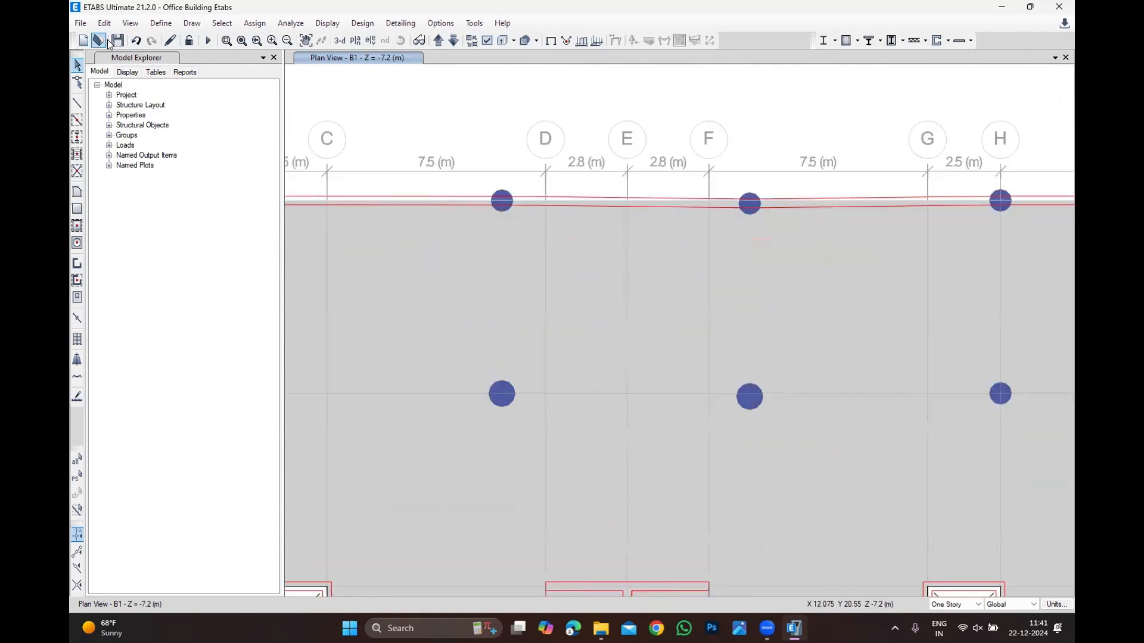
{"action": "left_click", "coordinate": [192, 23]}
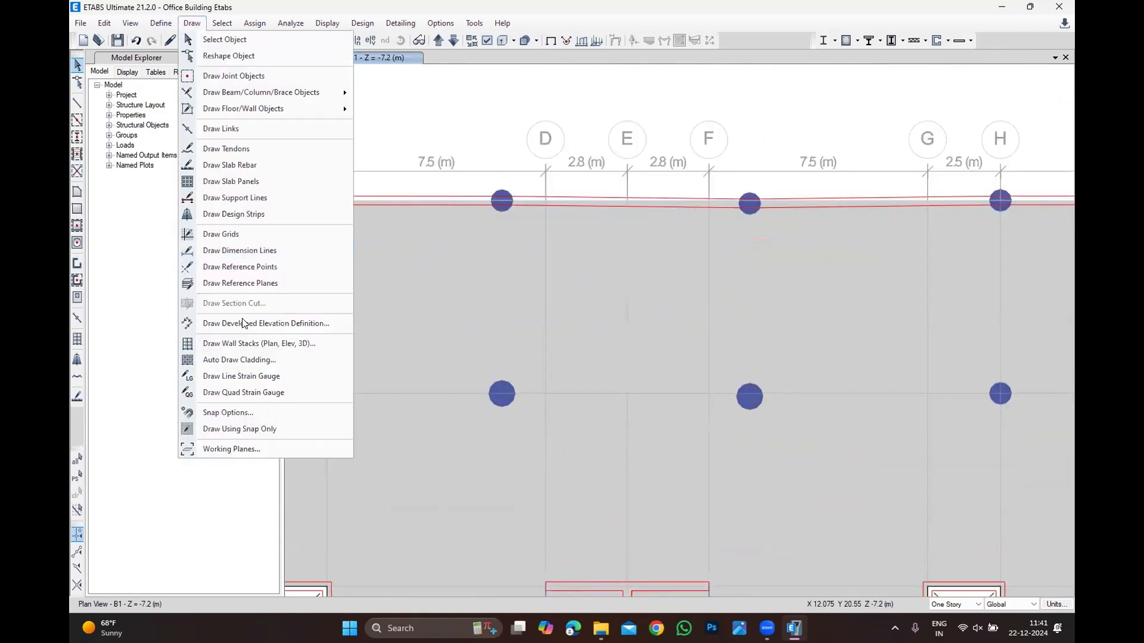
{"action": "left_click", "coordinate": [244, 251]}
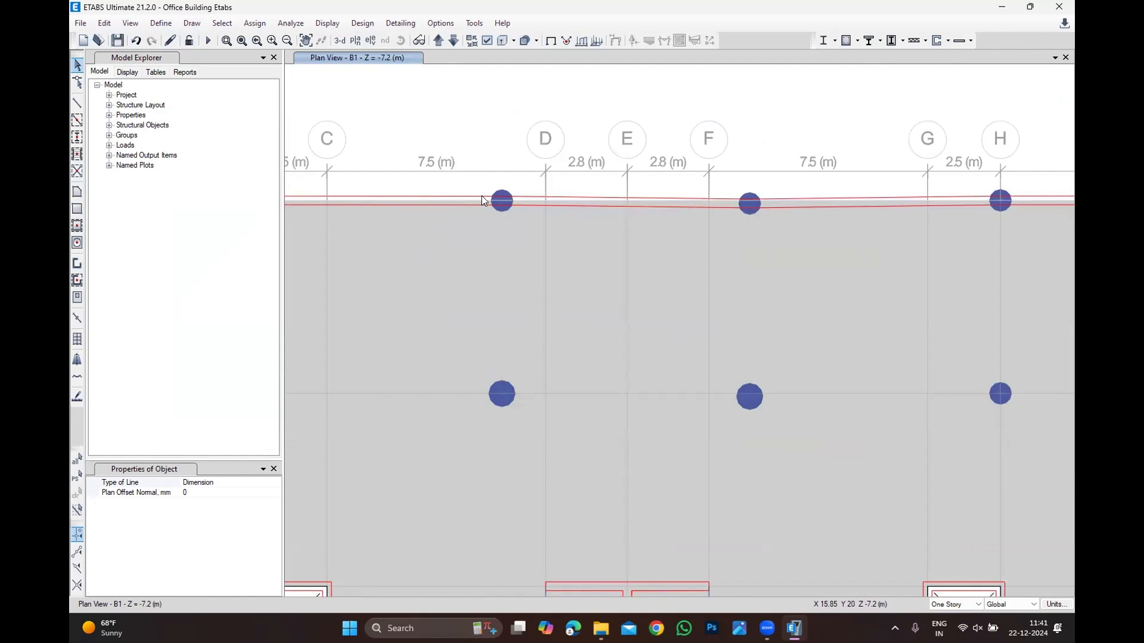
{"action": "left_click", "coordinate": [499, 199]}
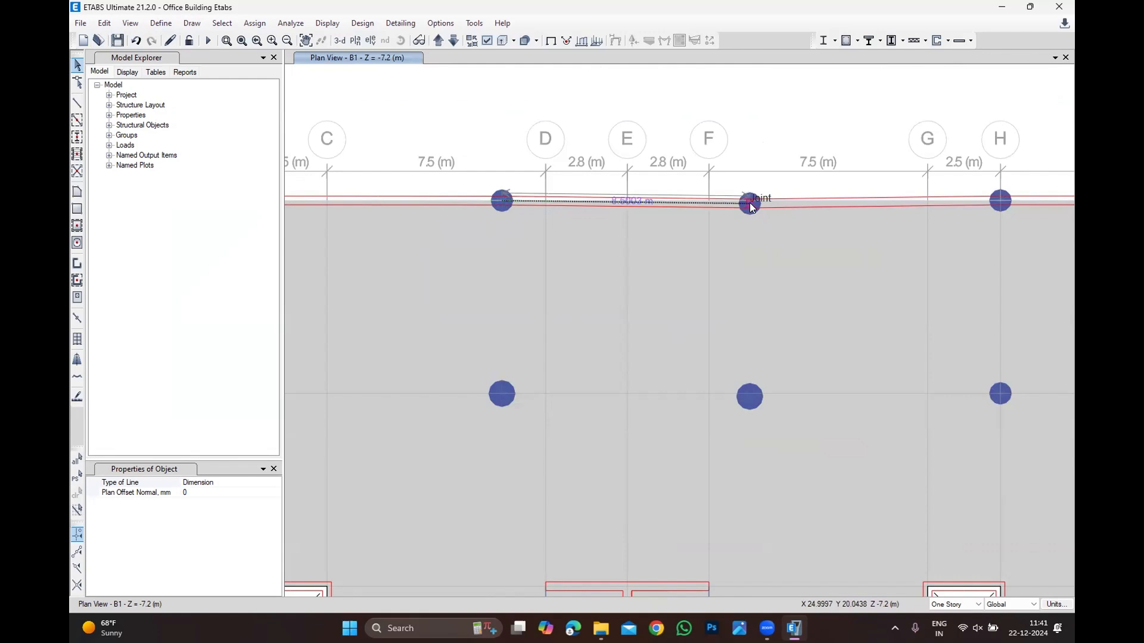
{"action": "key", "text": "Escape"}
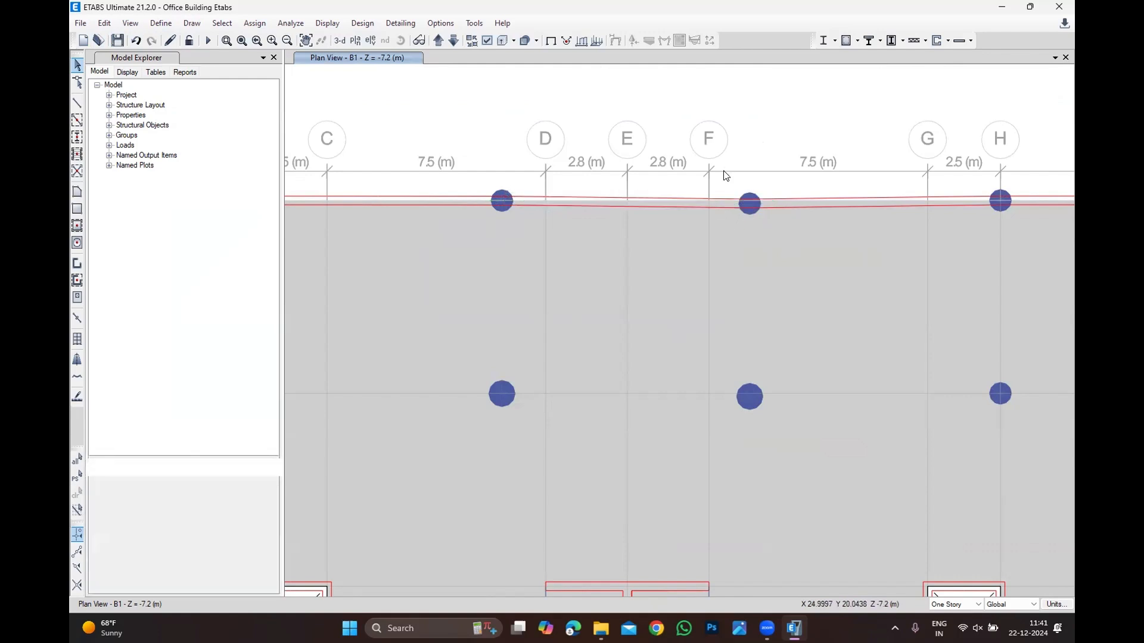
Inspect the two middle columns on grid line 6 for alignment with the grid, and clear the selection.
{"action": "scroll", "coordinate": [754, 250], "scroll_direction": "up", "scroll_amount": 3}
{"action": "left_click_drag", "start_coordinate": [696, 275], "coordinate": [819, 177]}
{"action": "scroll", "coordinate": [774, 226], "scroll_direction": "down", "scroll_amount": 5}
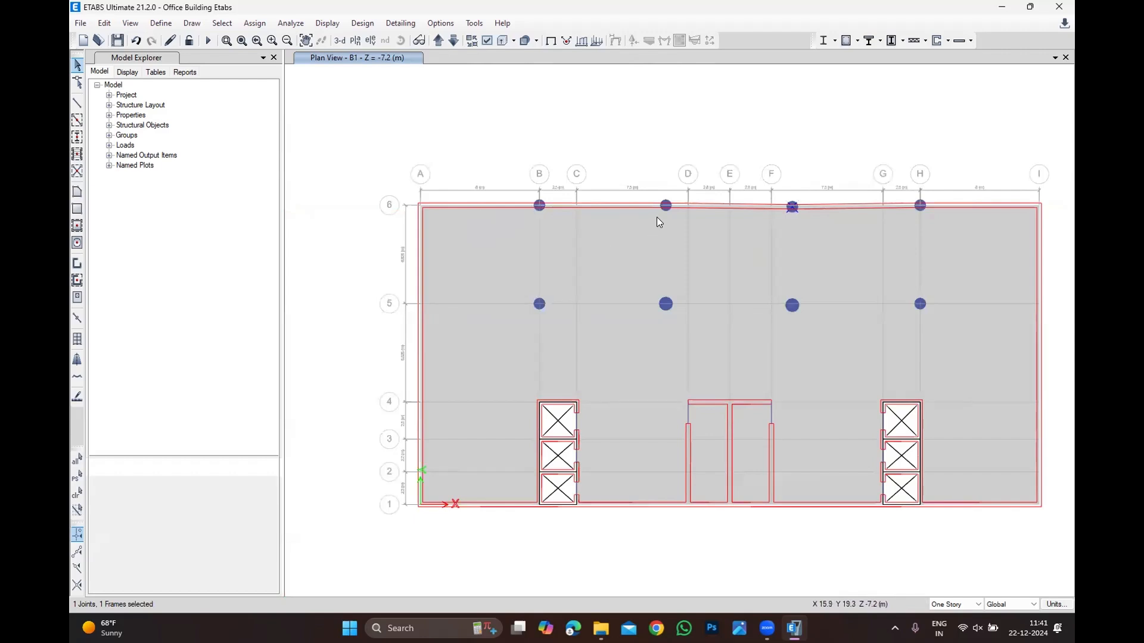
{"action": "scroll", "coordinate": [657, 217], "scroll_direction": "up", "scroll_amount": 3}
{"action": "left_click", "coordinate": [665, 205]}
{"action": "left_click", "coordinate": [77, 493]}
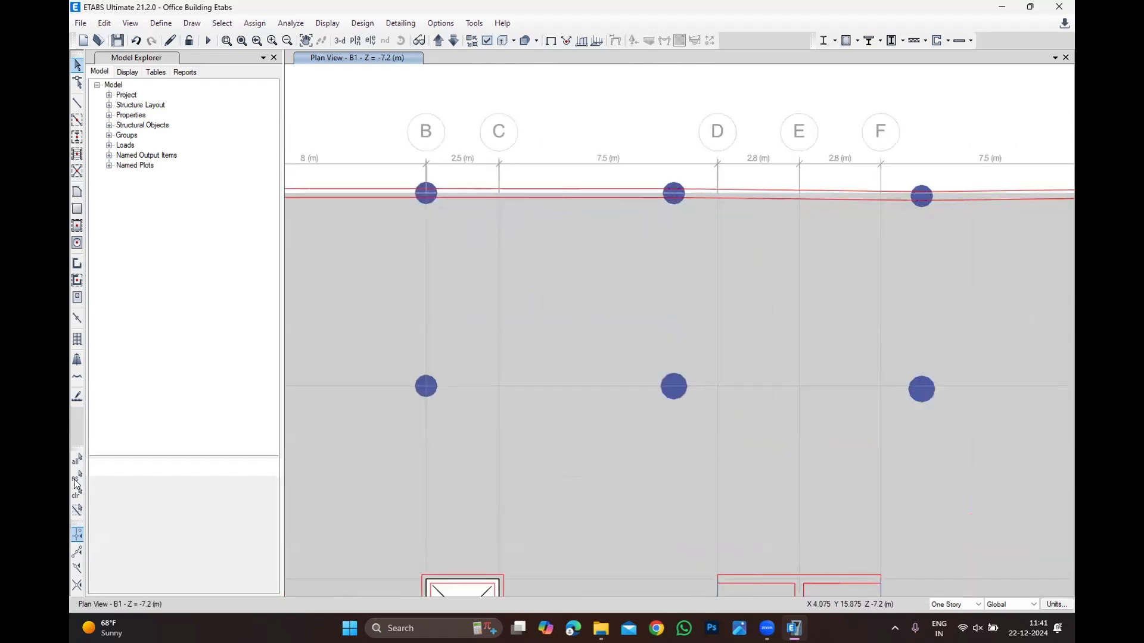
{"action": "scroll", "coordinate": [900, 279], "scroll_direction": "down", "scroll_amount": 3}
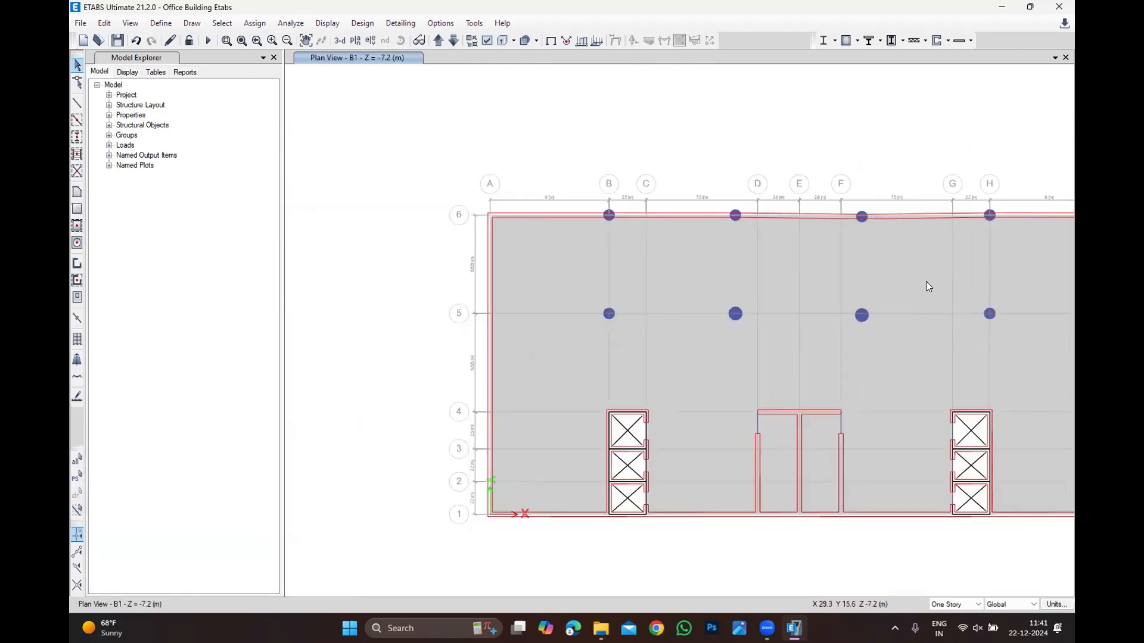
{"action": "scroll", "coordinate": [927, 286], "scroll_direction": "up", "scroll_amount": 3}
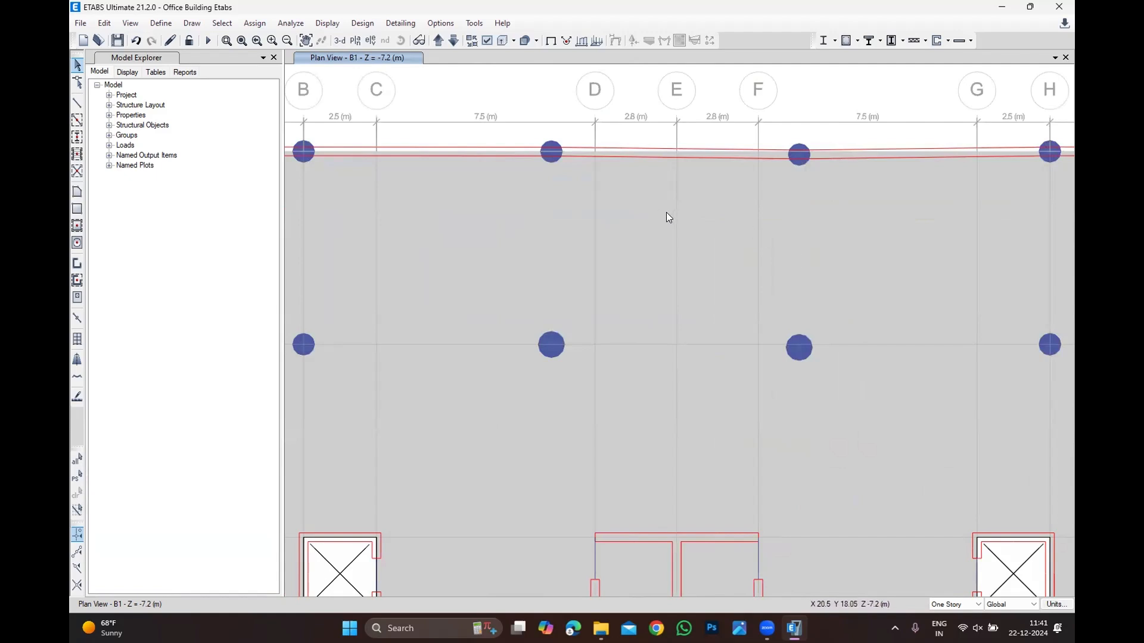
{"action": "left_click_drag", "start_coordinate": [775, 404], "coordinate": [842, 305]}
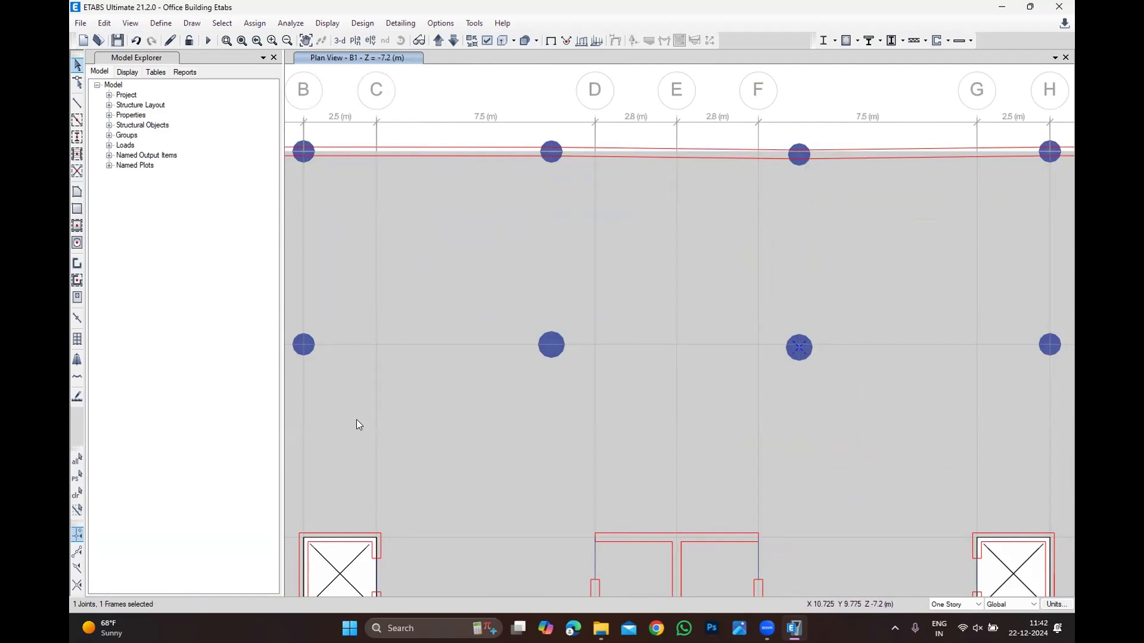
{"action": "left_click", "coordinate": [80, 501]}
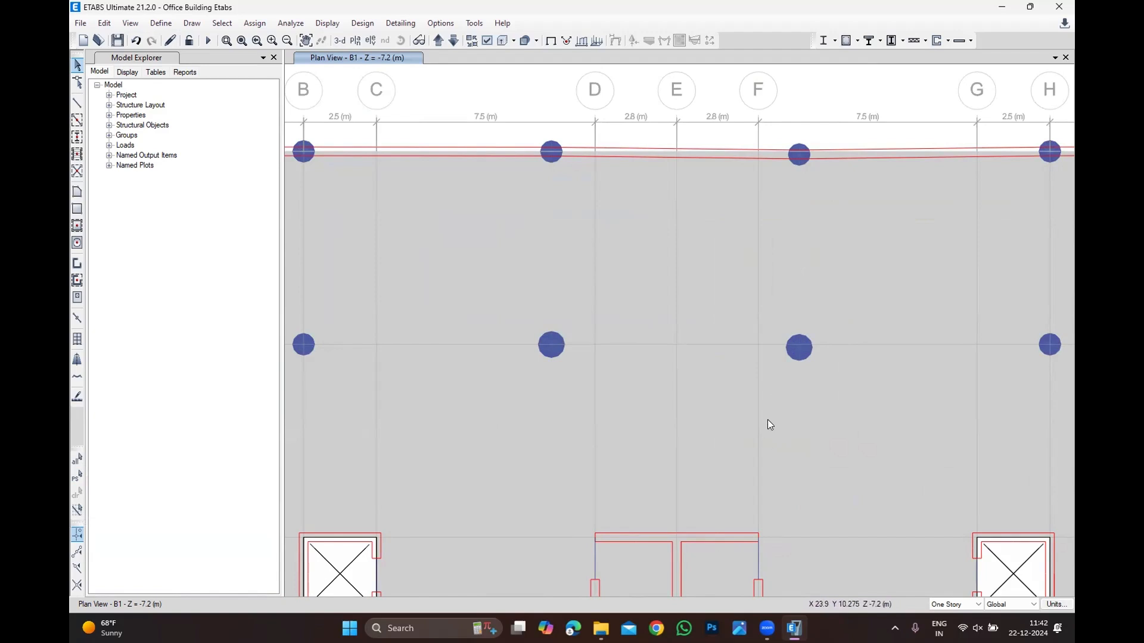
{"action": "left_click_drag", "start_coordinate": [767, 419], "coordinate": [841, 314]}
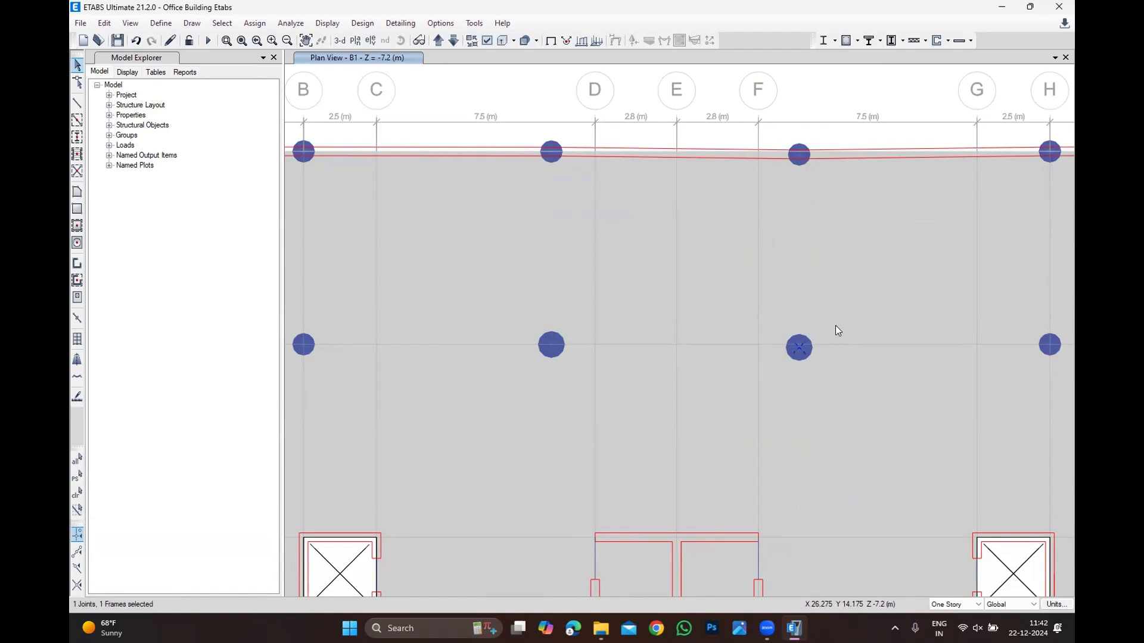
{"action": "left_click", "coordinate": [76, 493]}
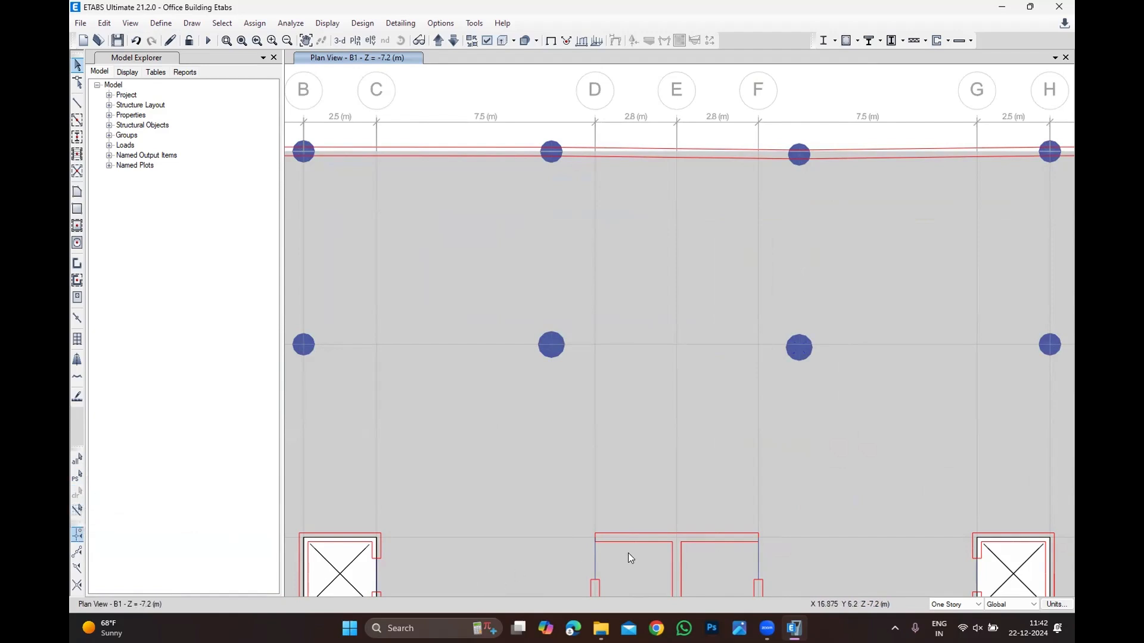
Switch the story scope to All Stories and select the column near grid line 5 between F and G throughout the height.
{"action": "left_click", "coordinate": [956, 604]}
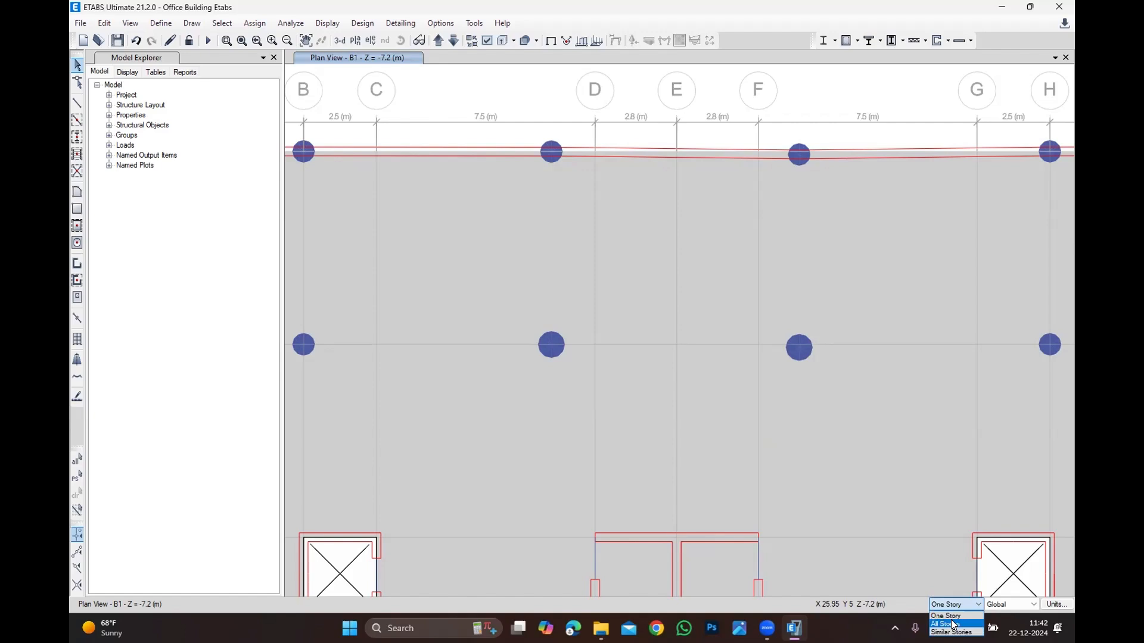
{"action": "left_click", "coordinate": [950, 623]}
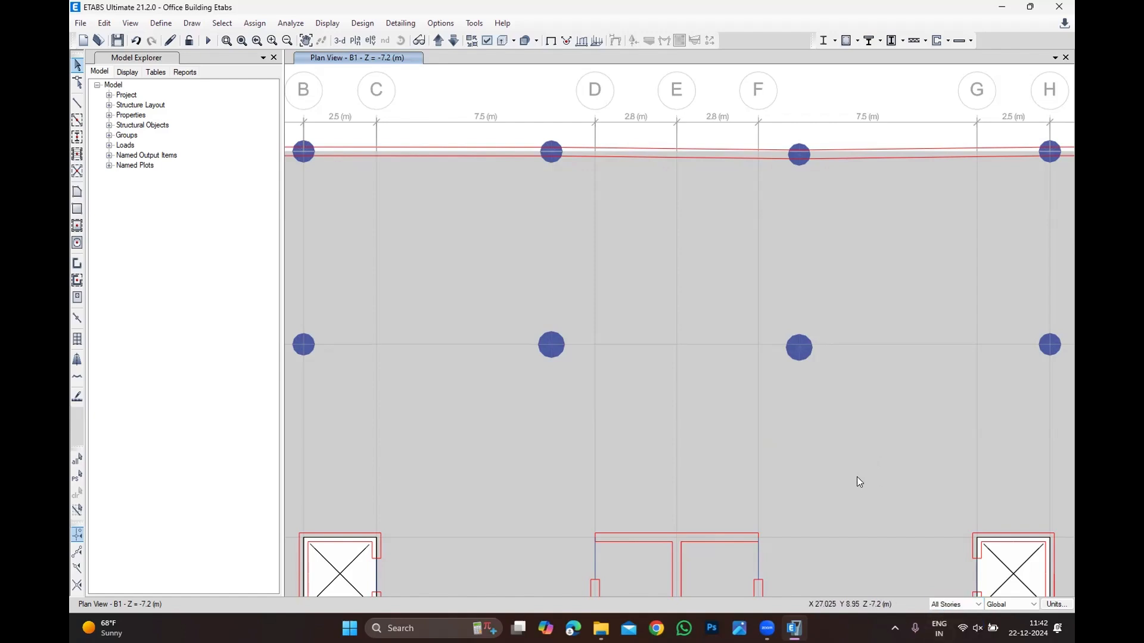
{"action": "left_click_drag", "start_coordinate": [756, 386], "coordinate": [847, 320]}
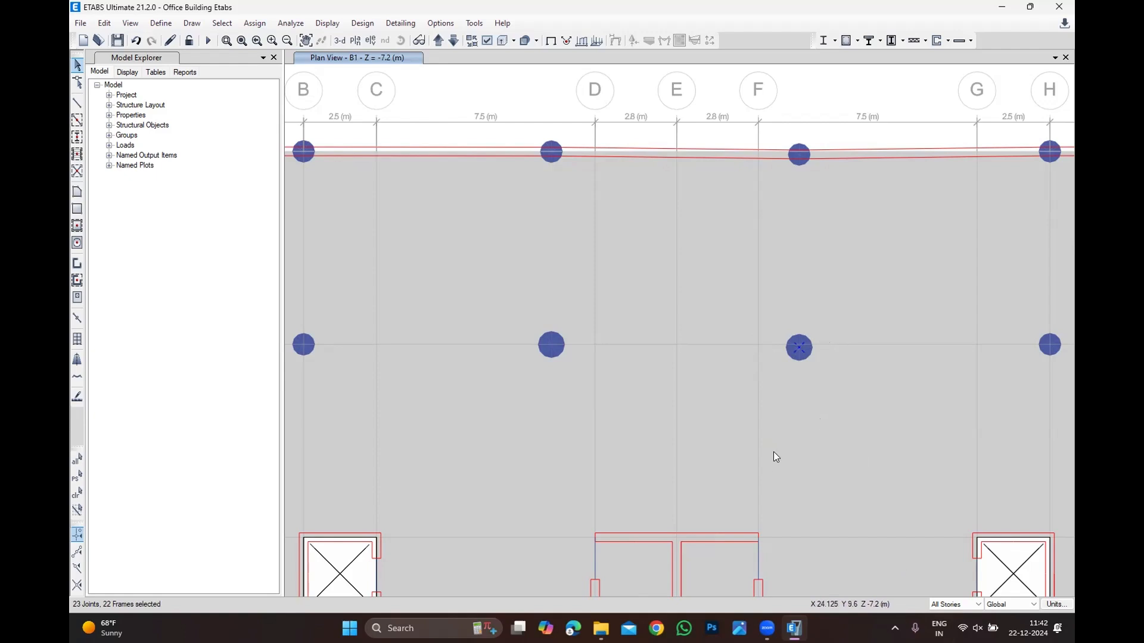
{"action": "left_click_drag", "start_coordinate": [766, 388], "coordinate": [836, 305]}
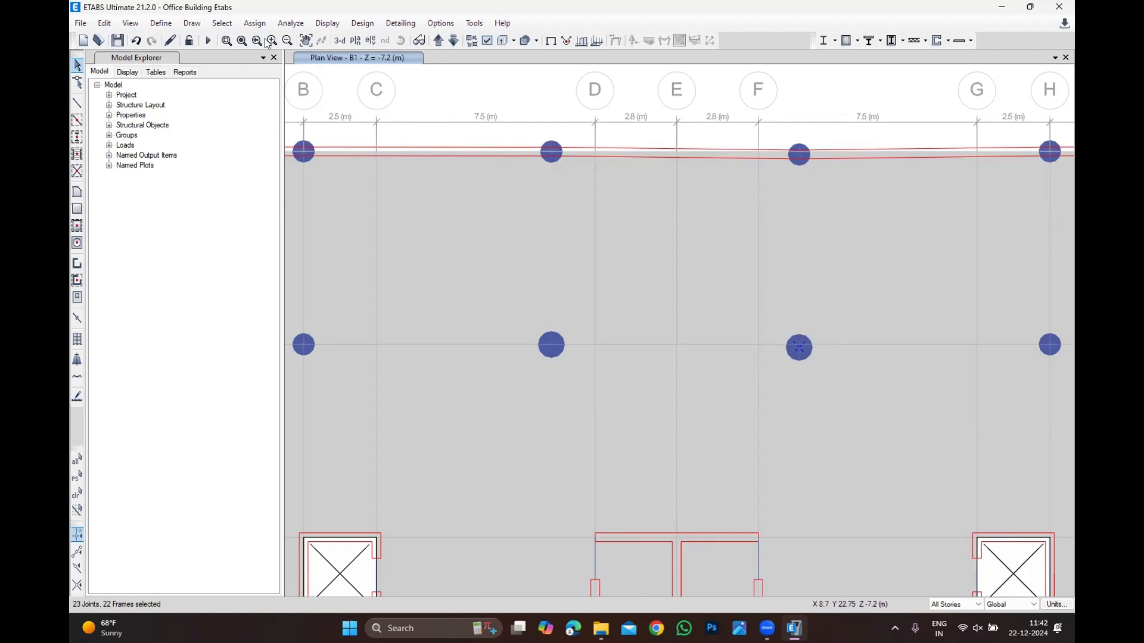
{"action": "left_click", "coordinate": [105, 24]}
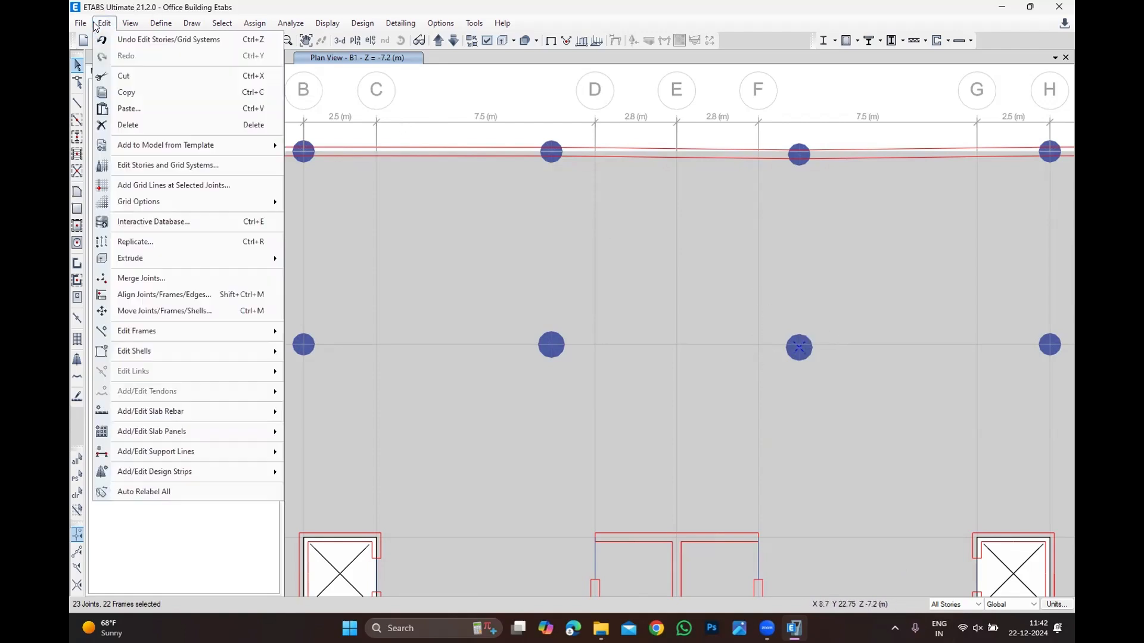
{"action": "left_click", "coordinate": [182, 314]}
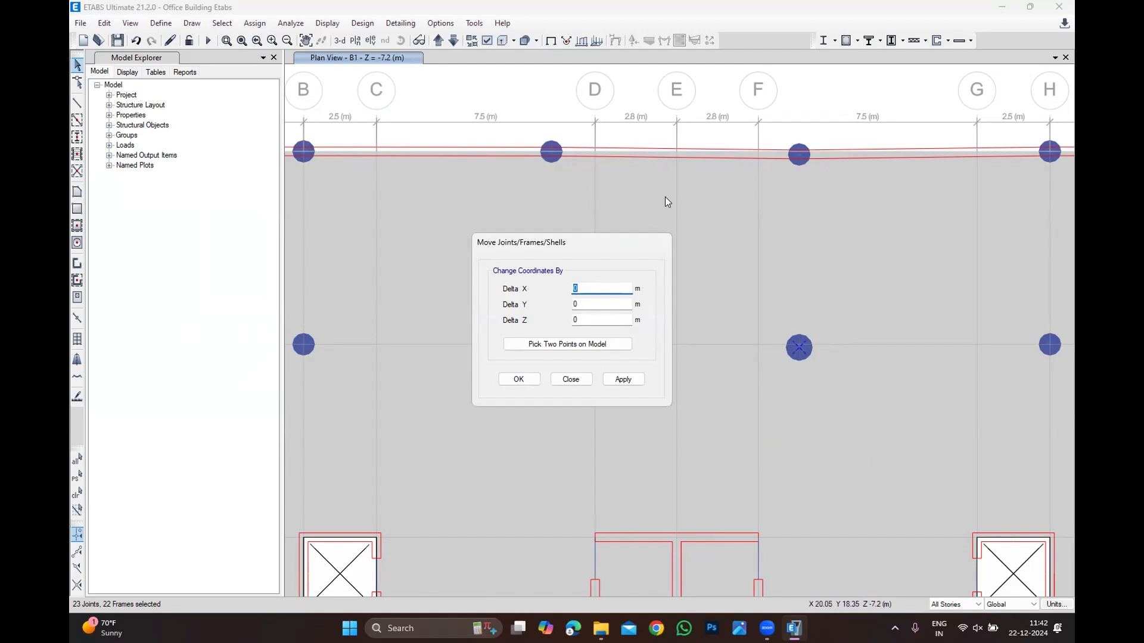
{"action": "left_click", "coordinate": [567, 381]}
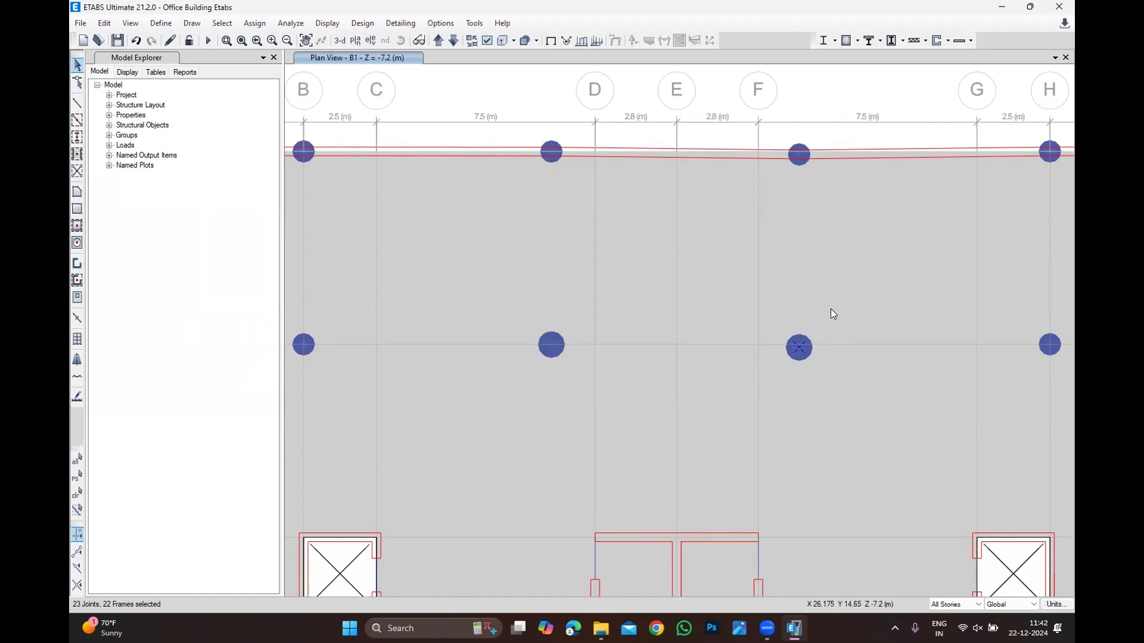
{"action": "left_click", "coordinate": [104, 24]}
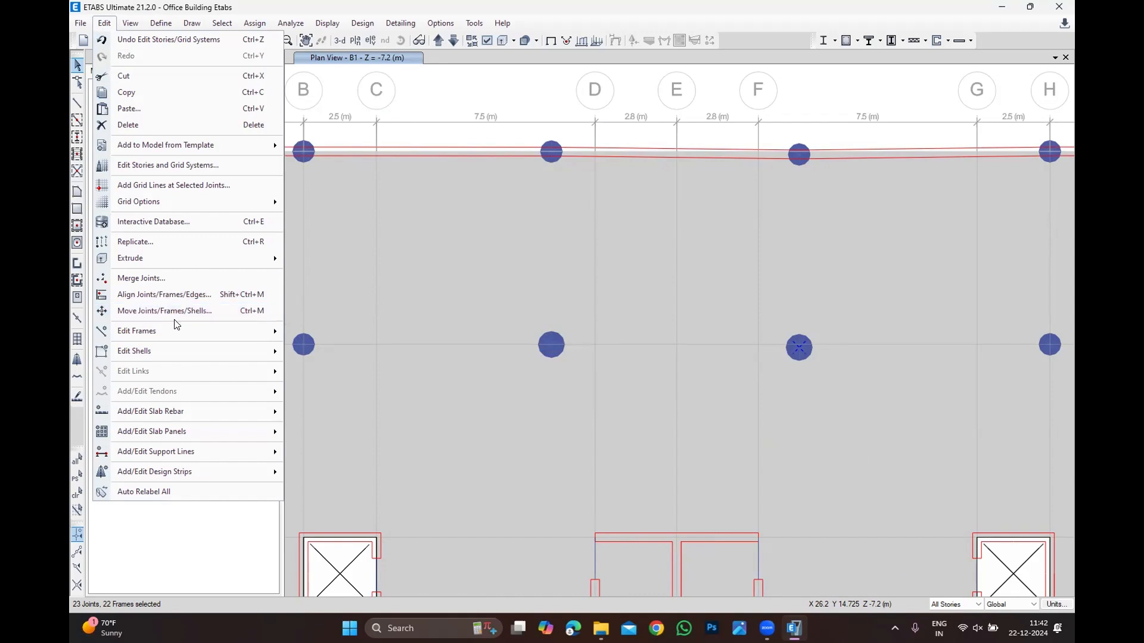
{"action": "key", "text": "Escape"}
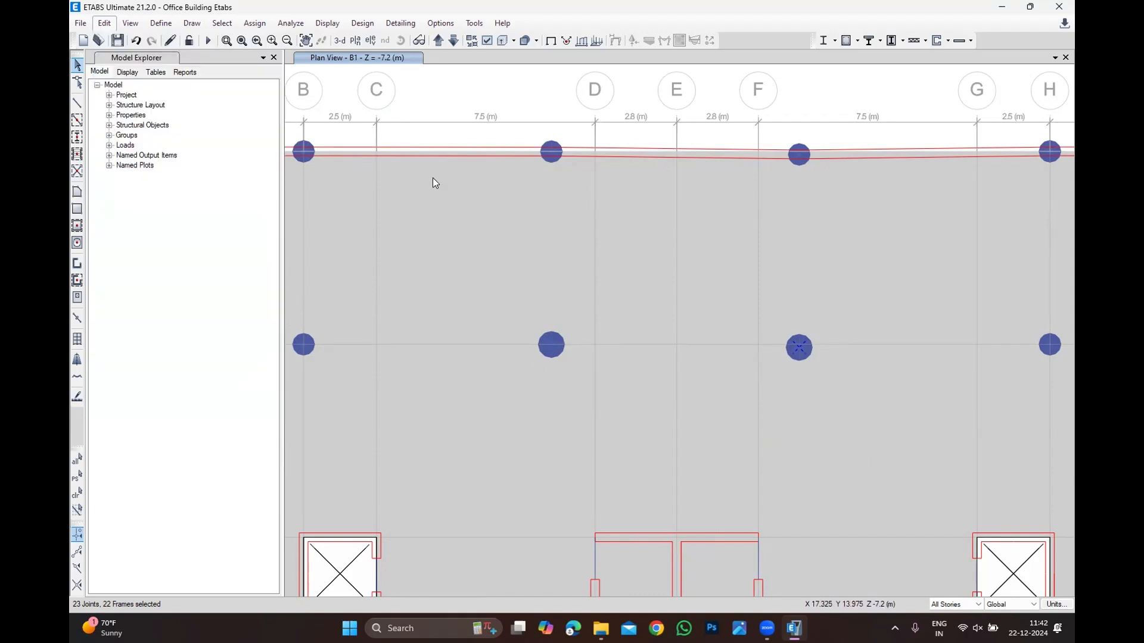
Measure the spacing between the two middle columns along grid line 5 with a temporary dimension line, and clear the selection.
{"action": "left_click", "coordinate": [190, 26]}
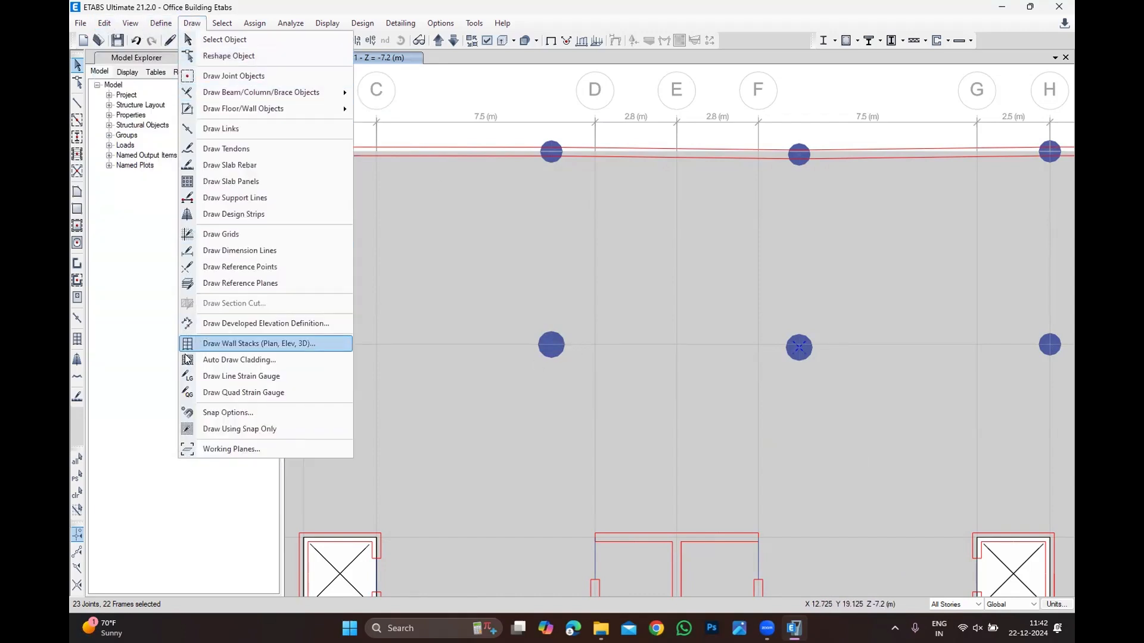
{"action": "left_click", "coordinate": [232, 251]}
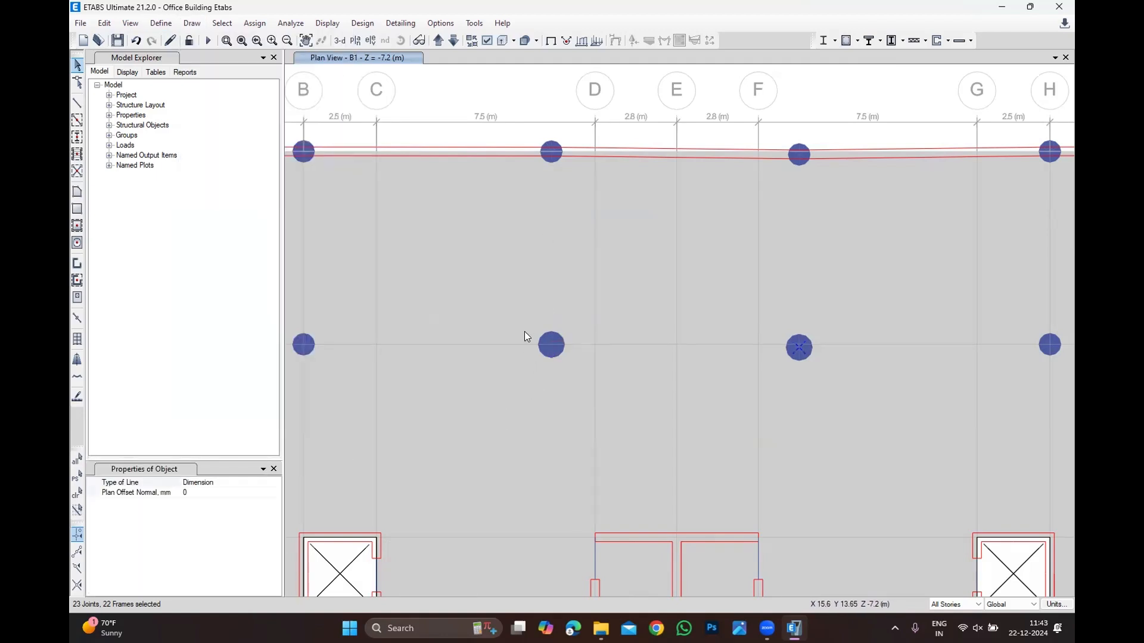
{"action": "left_click", "coordinate": [551, 344]}
{"action": "left_click", "coordinate": [799, 346]}
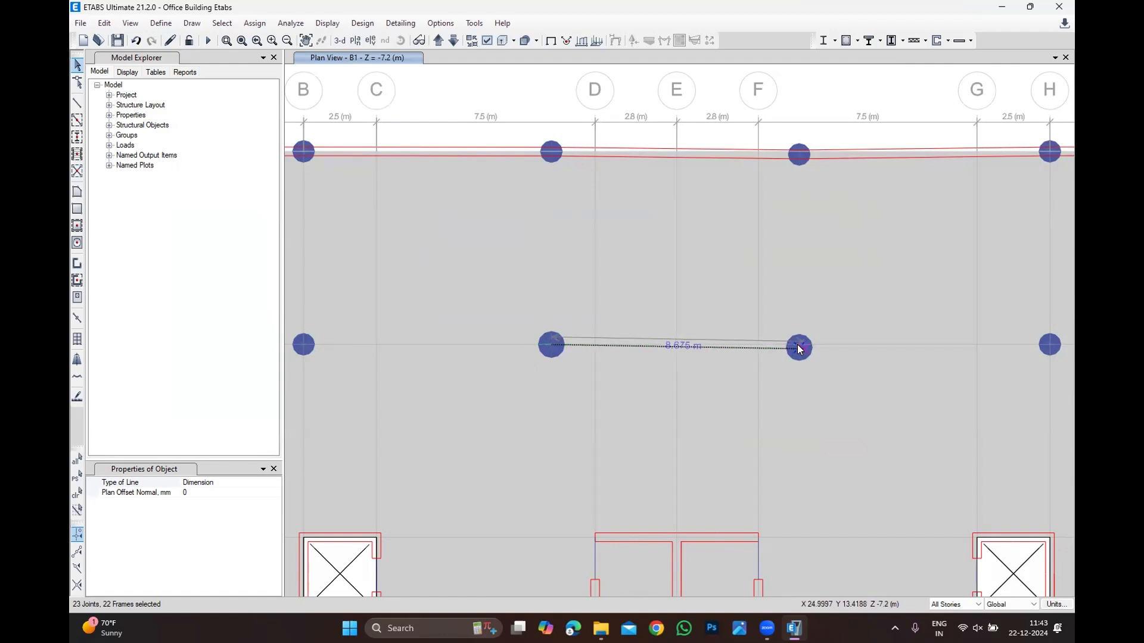
{"action": "key", "text": "Escape"}
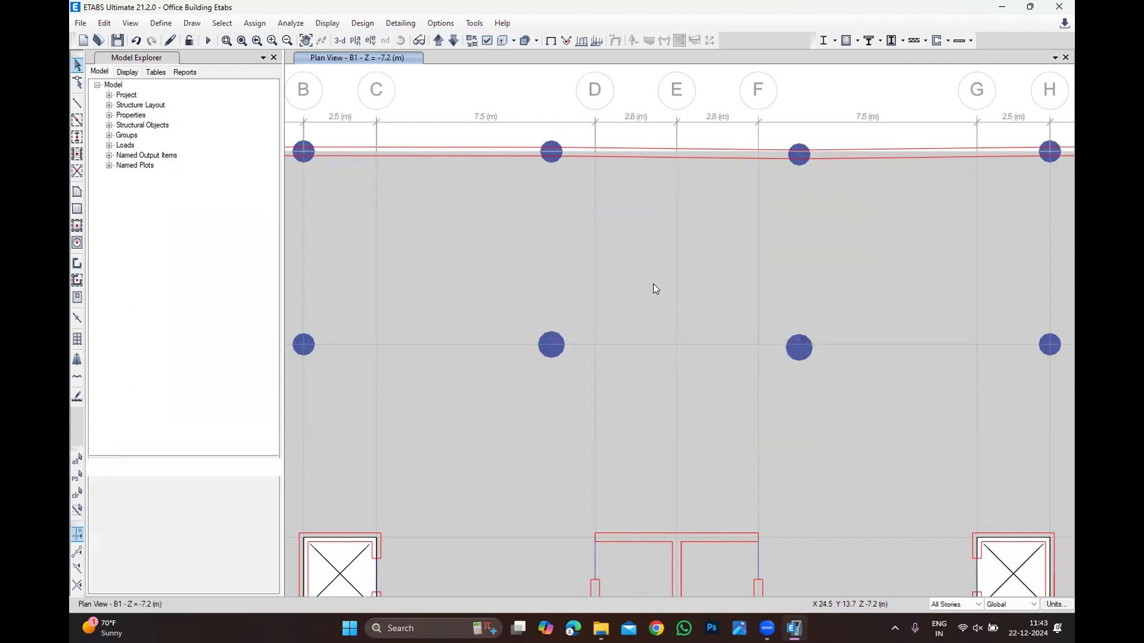
Examine how the middle columns and the perimeter wall sit relative to grid lines 5 and 6 in the B1 plan.
{"action": "scroll", "coordinate": [616, 274], "scroll_direction": "down", "scroll_amount": 3}
{"action": "scroll", "coordinate": [676, 252], "scroll_direction": "down", "scroll_amount": 1}
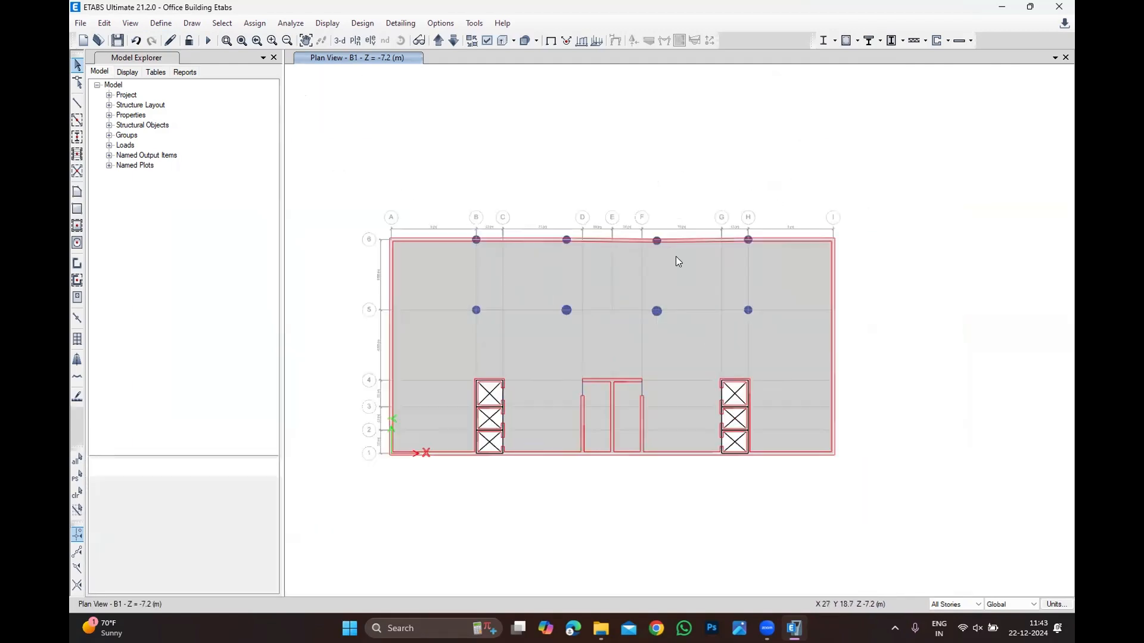
{"action": "scroll", "coordinate": [675, 256], "scroll_direction": "up", "scroll_amount": 1}
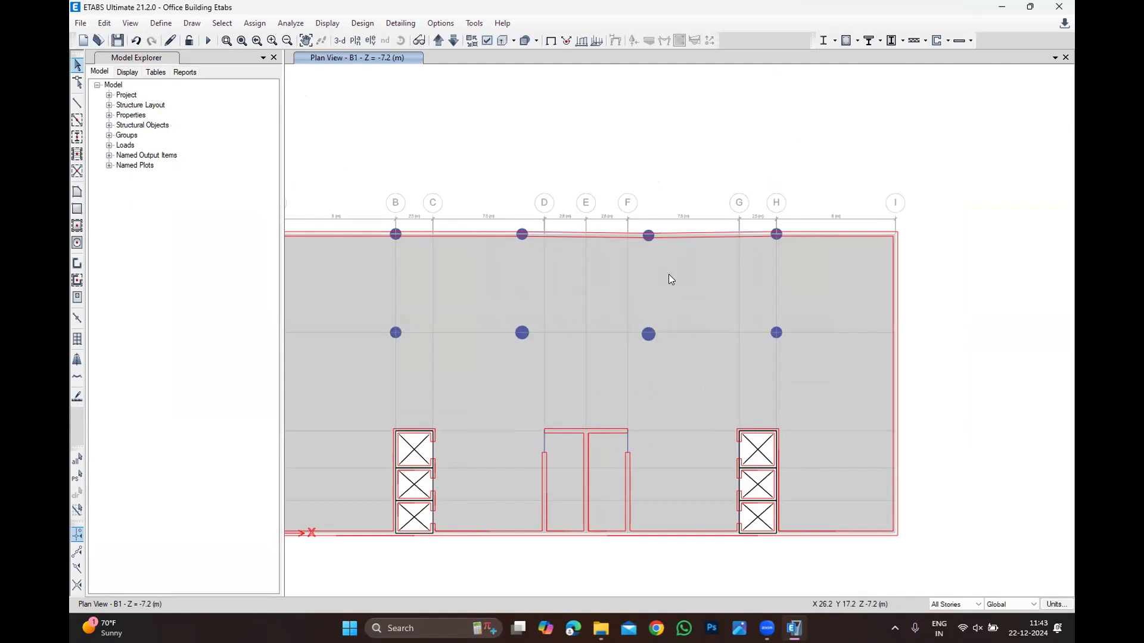
{"action": "scroll", "coordinate": [607, 286], "scroll_direction": "up", "scroll_amount": 2}
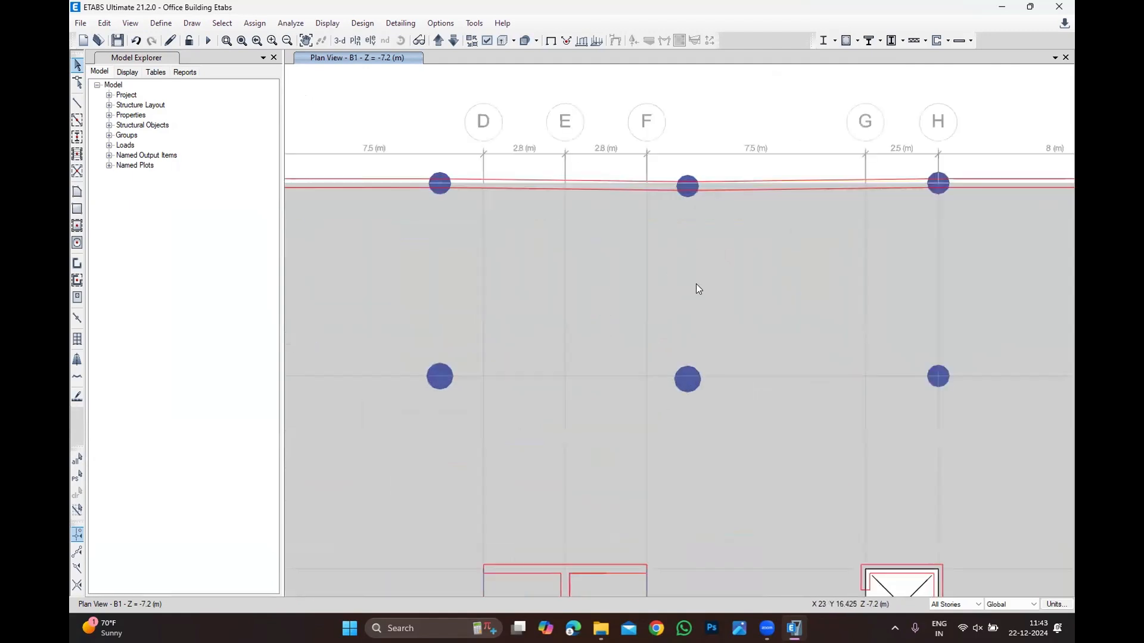
{"action": "scroll", "coordinate": [717, 282], "scroll_direction": "down", "scroll_amount": 2}
{"action": "scroll", "coordinate": [715, 233], "scroll_direction": "up", "scroll_amount": 2}
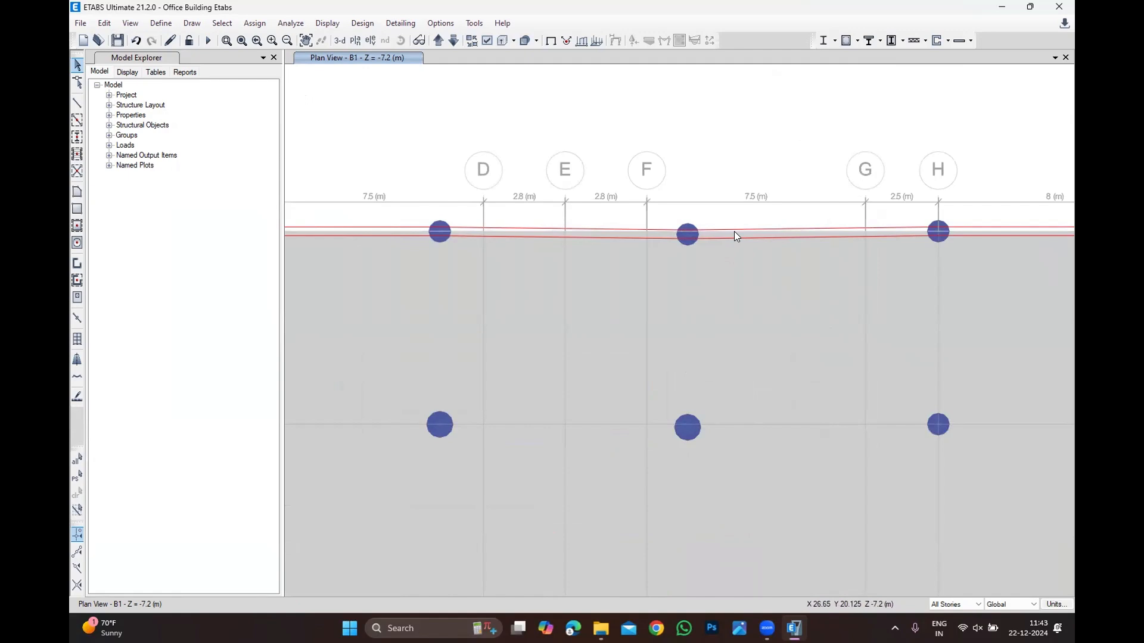
{"action": "scroll", "coordinate": [733, 250], "scroll_direction": "down", "scroll_amount": 2}
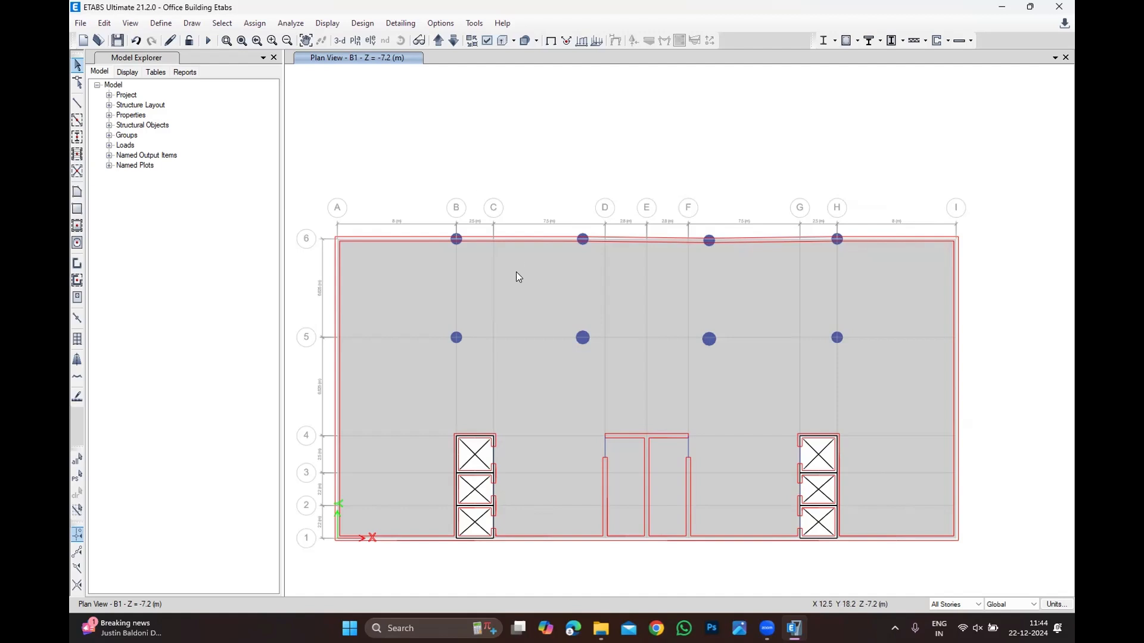
{"action": "scroll", "coordinate": [514, 274], "scroll_direction": "down", "scroll_amount": 1}
{"action": "scroll", "coordinate": [507, 275], "scroll_direction": "up", "scroll_amount": 1}
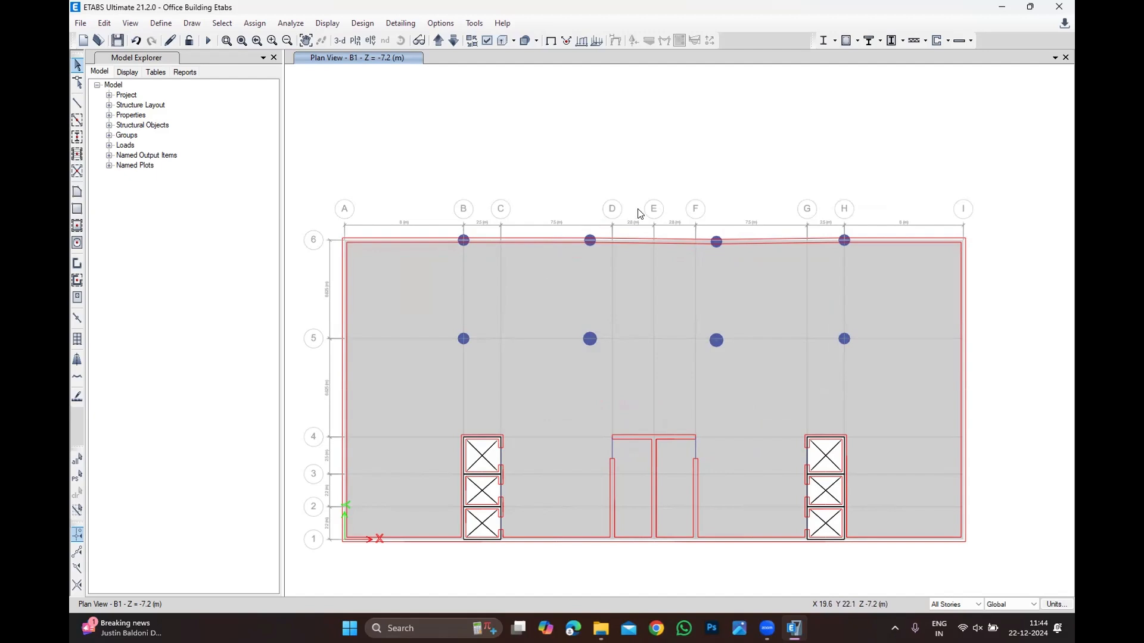
{"action": "scroll", "coordinate": [641, 216], "scroll_direction": "up", "scroll_amount": 3}
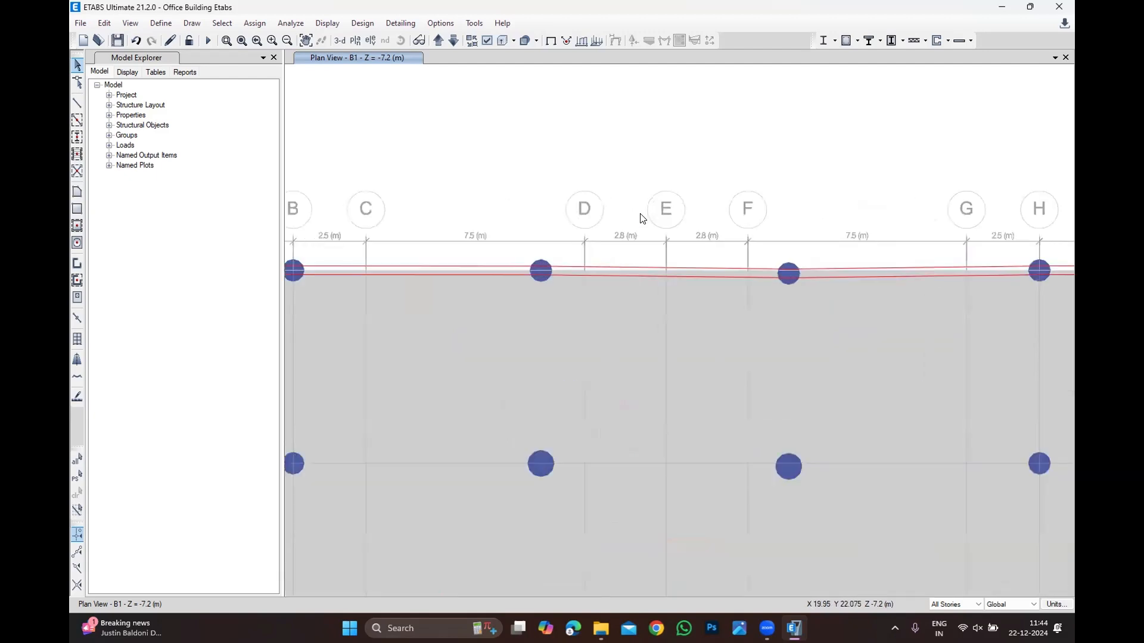
{"action": "scroll", "coordinate": [662, 192], "scroll_direction": "down", "scroll_amount": 3}
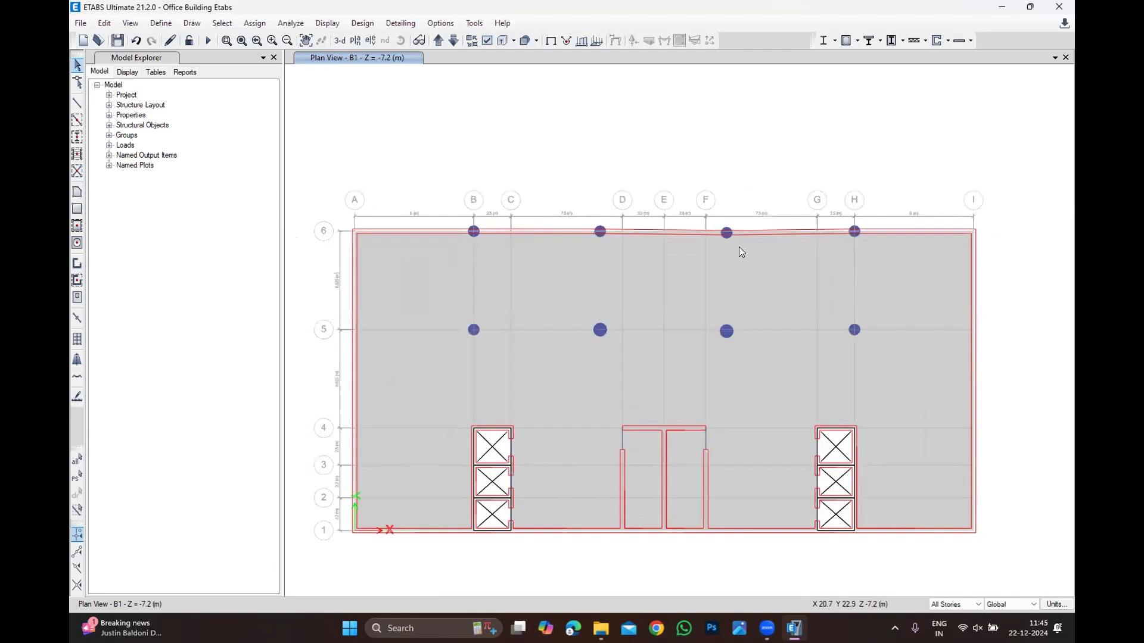
{"action": "scroll", "coordinate": [711, 303], "scroll_direction": "up", "scroll_amount": 3}
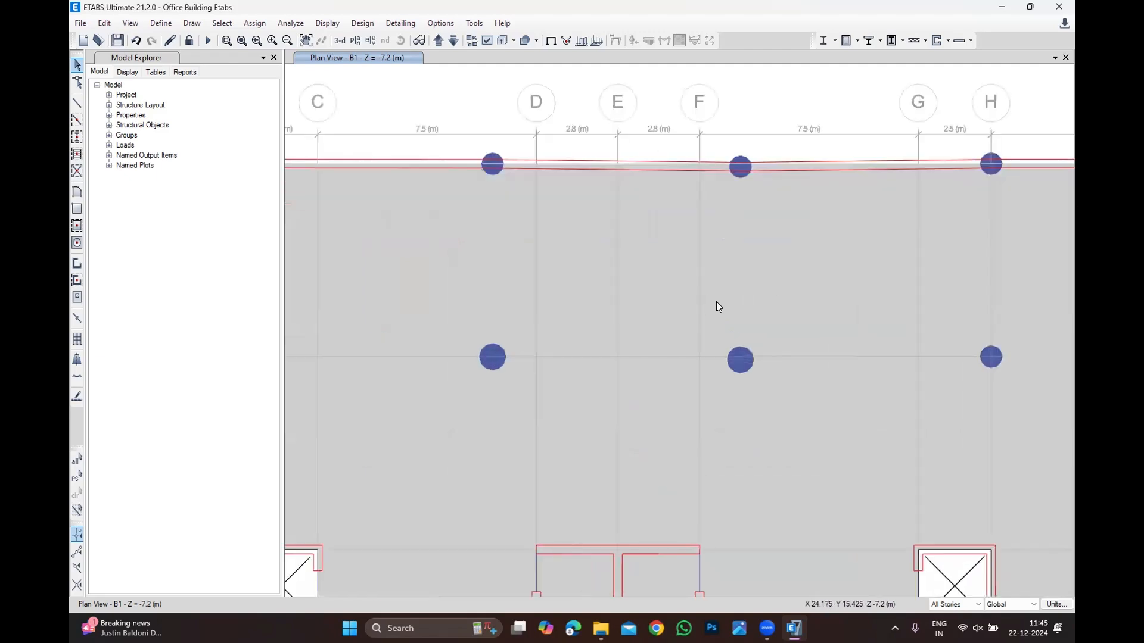
{"action": "scroll", "coordinate": [655, 256], "scroll_direction": "down", "scroll_amount": 4}
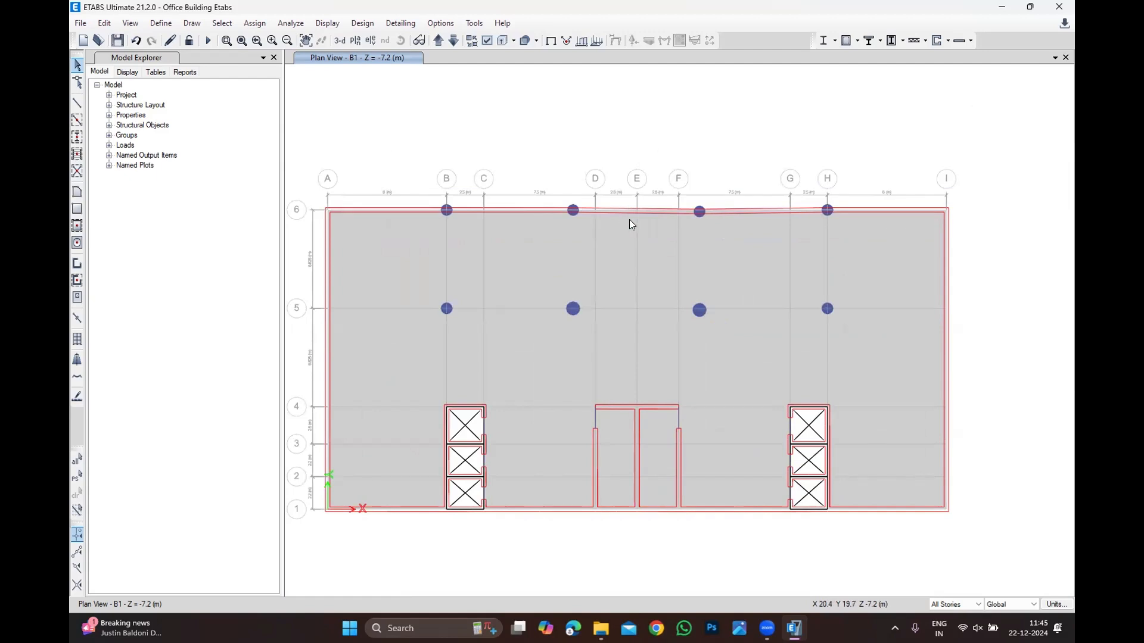
{"action": "scroll", "coordinate": [694, 232], "scroll_direction": "down", "scroll_amount": 1}
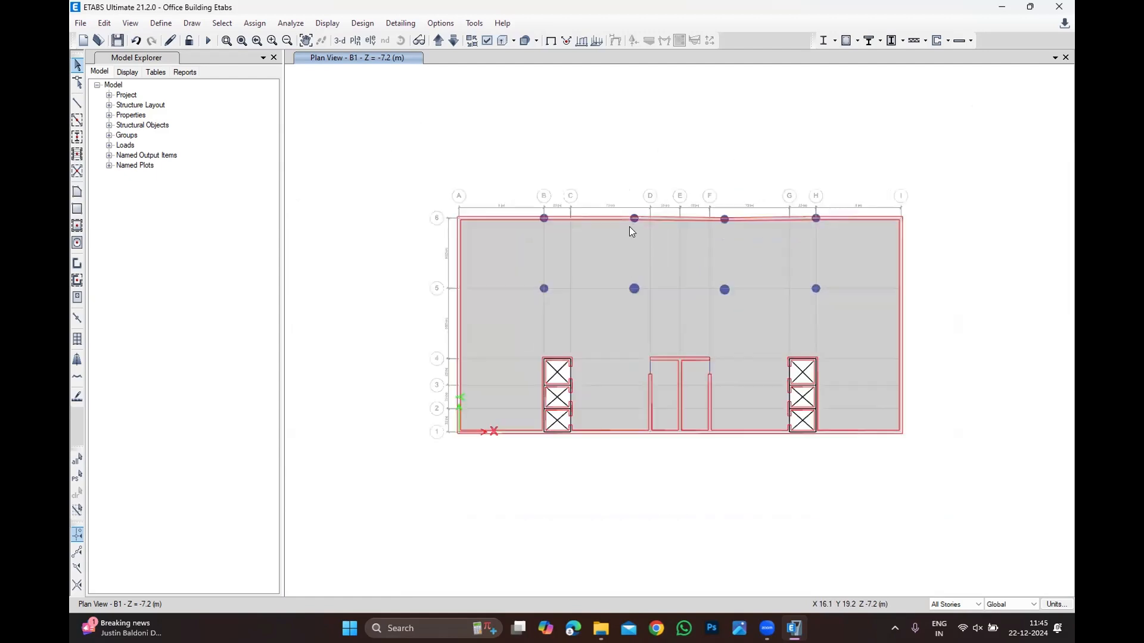
{"action": "scroll", "coordinate": [629, 226], "scroll_direction": "up", "scroll_amount": 1}
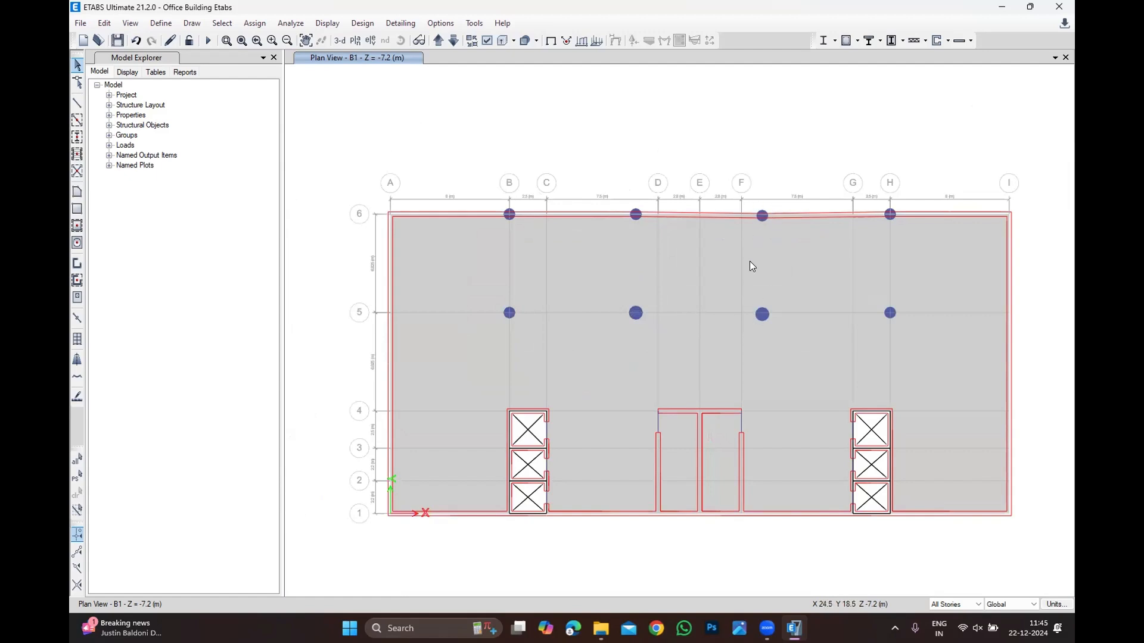
{"action": "scroll", "coordinate": [784, 209], "scroll_direction": "up", "scroll_amount": 1}
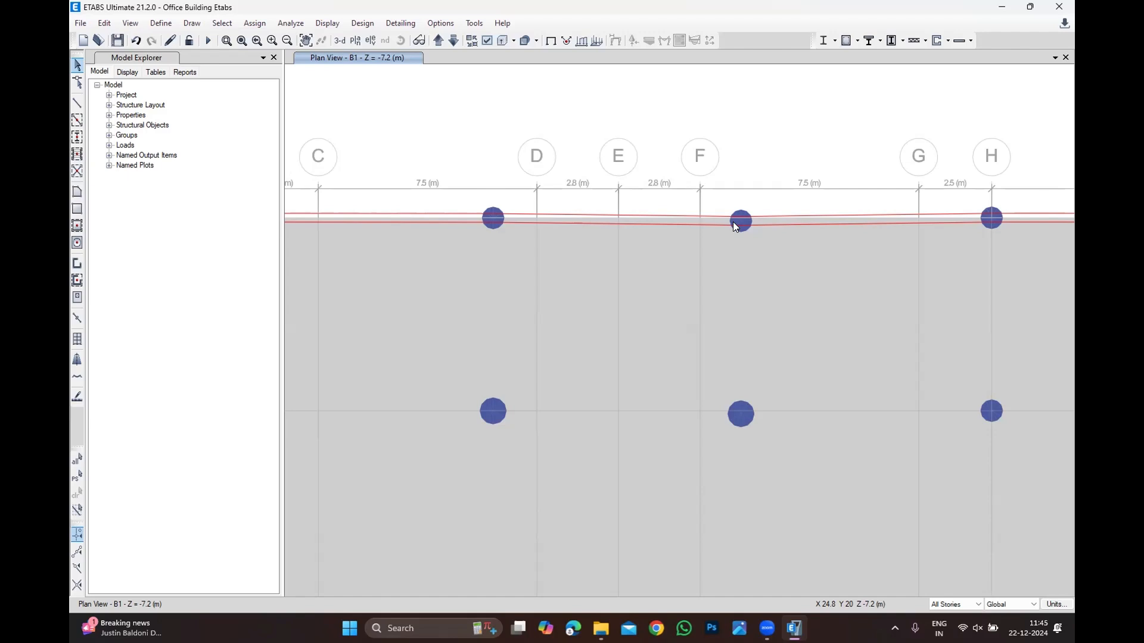
Save the Office Building Etabs model and close it, declining to save any further changes.
{"action": "key", "text": "ctrl+s"}
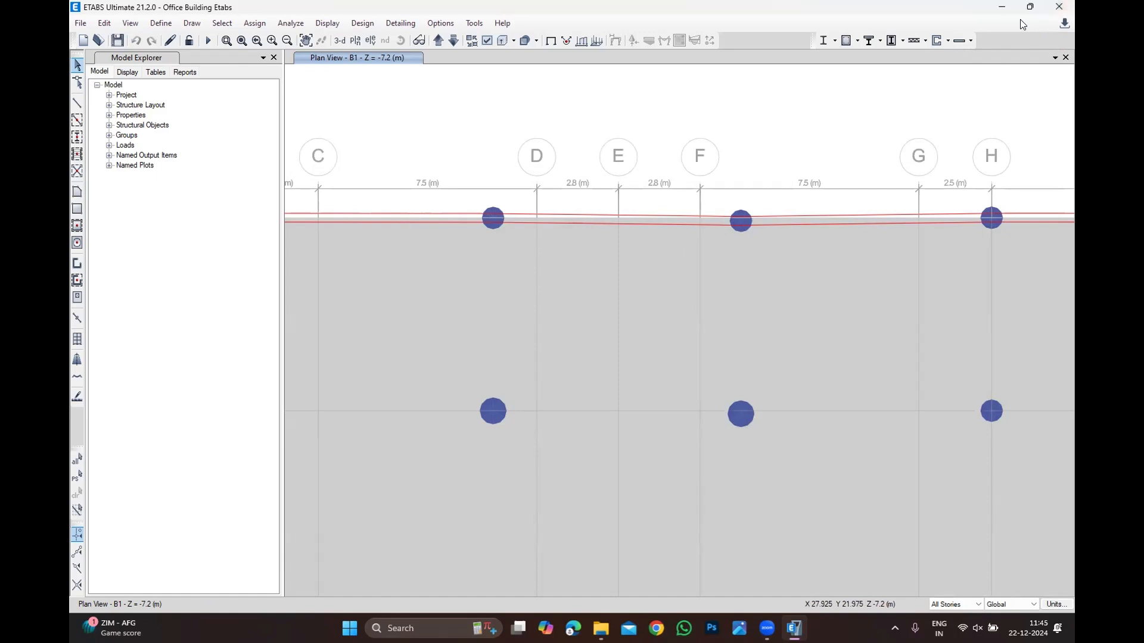
{"action": "left_click", "coordinate": [1058, 6]}
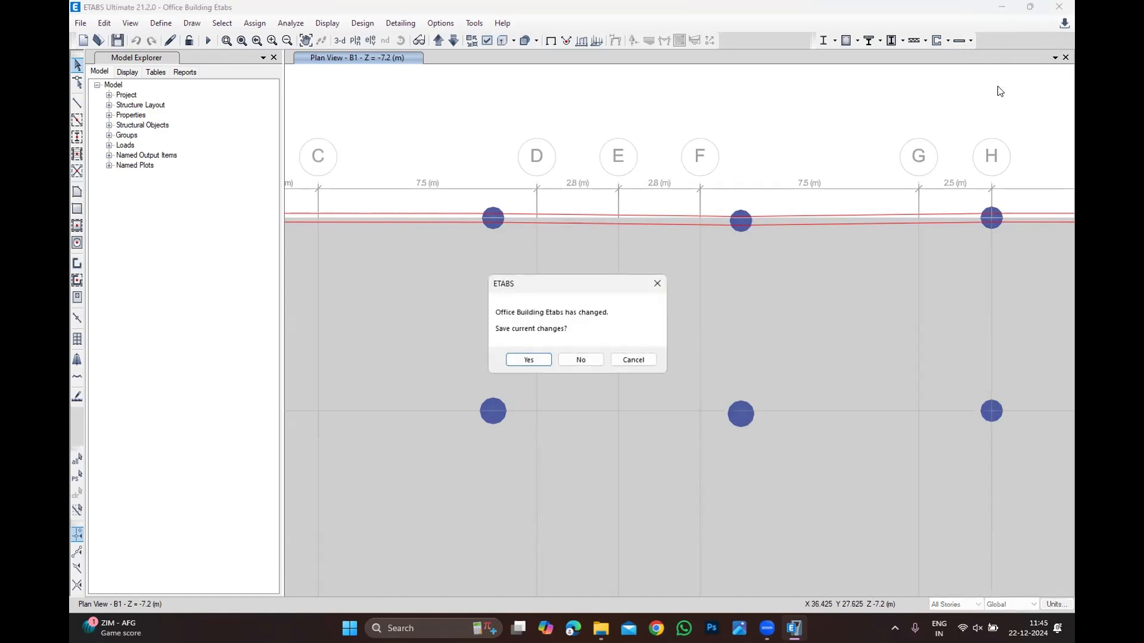
{"action": "left_click", "coordinate": [583, 360]}
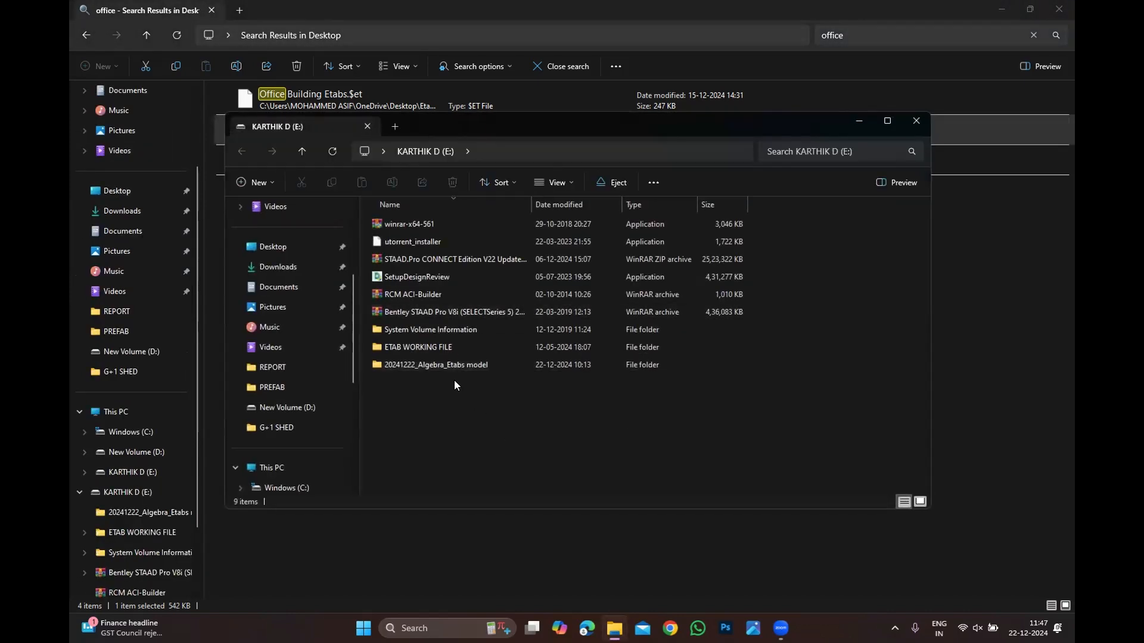
Switch to File Explorer and copy the 20241222_Algebra_Etabs model folder from the E: drive to the Desktop.
{"action": "right_click", "coordinate": [418, 365]}
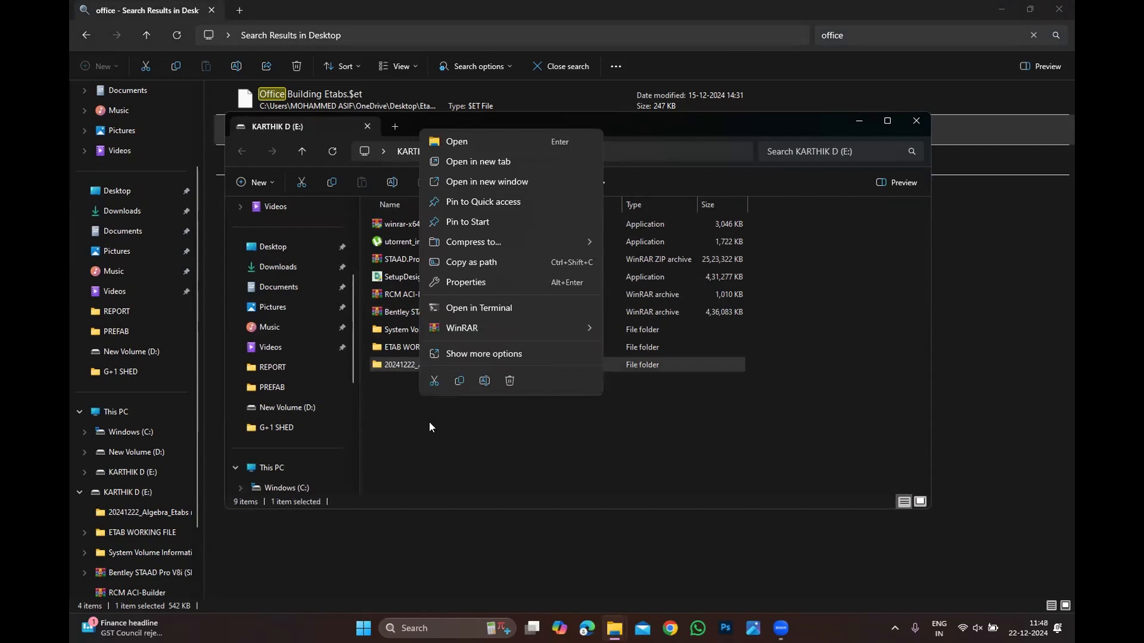
{"action": "left_click", "coordinate": [429, 422]}
{"action": "right_click", "coordinate": [406, 365]}
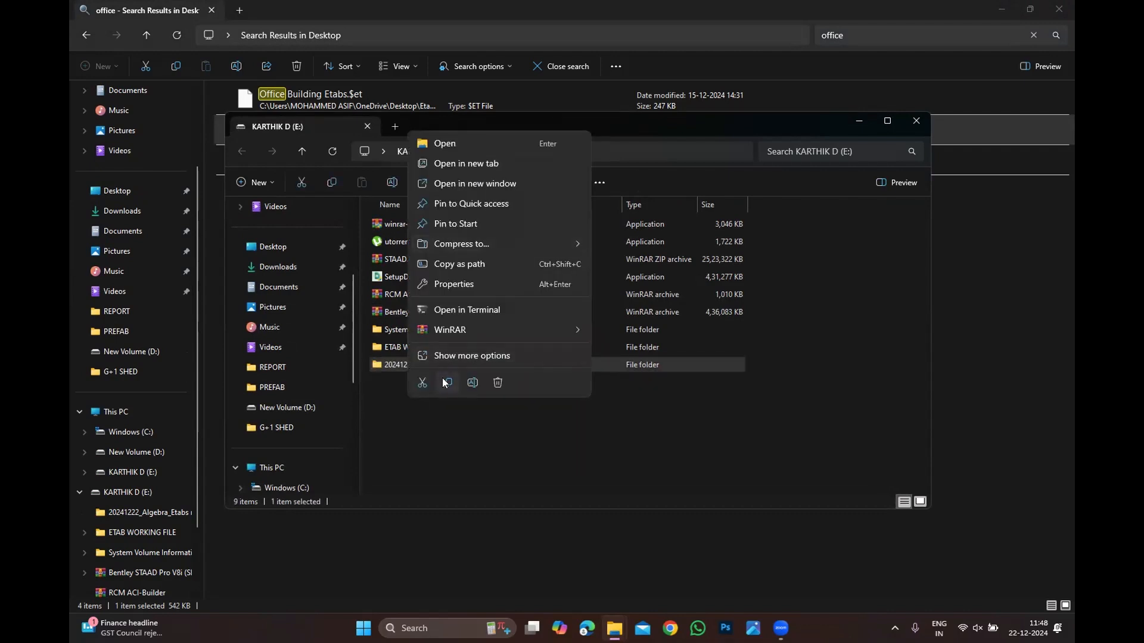
{"action": "left_click", "coordinate": [447, 382]}
{"action": "left_click", "coordinate": [274, 247]}
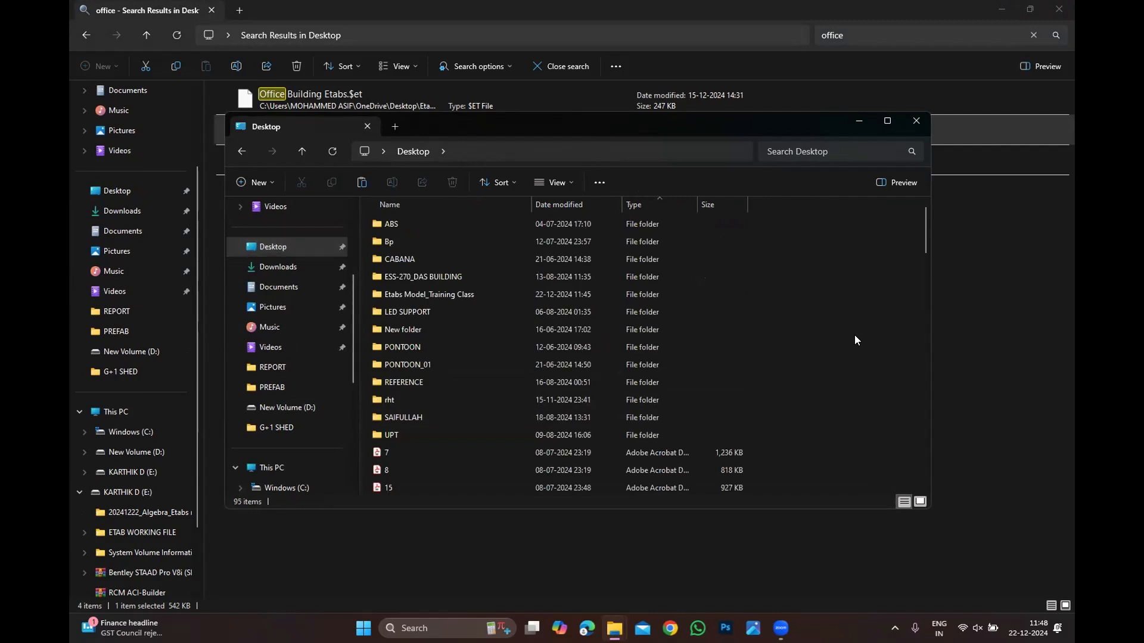
{"action": "key", "text": "ctrl+v"}
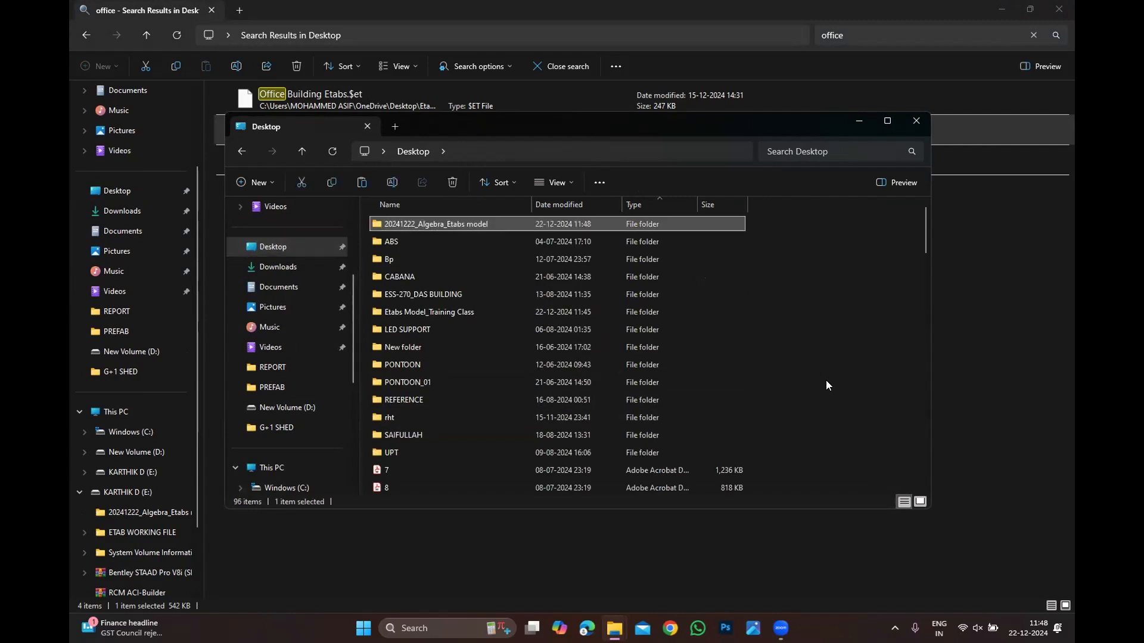
Open the copied folder on the Desktop and load the OB-Tr5 model in ETABS, leaving nothing selected.
{"action": "double_click", "coordinate": [573, 226]}
{"action": "double_click", "coordinate": [442, 224]}
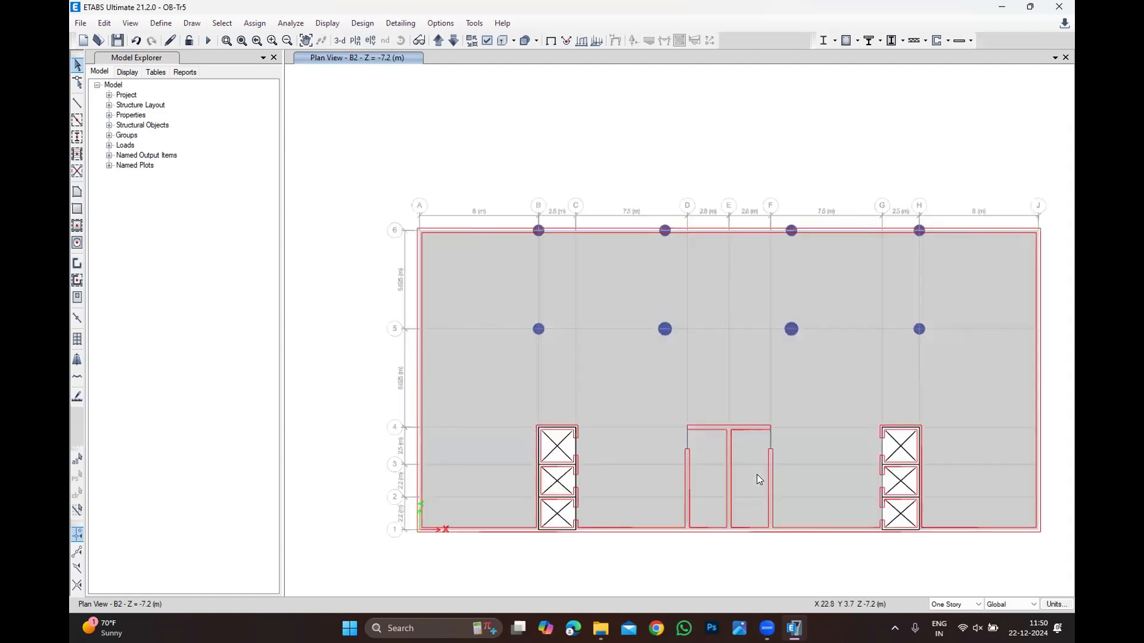
{"action": "left_click", "coordinate": [757, 474]}
{"action": "key", "text": "Escape"}
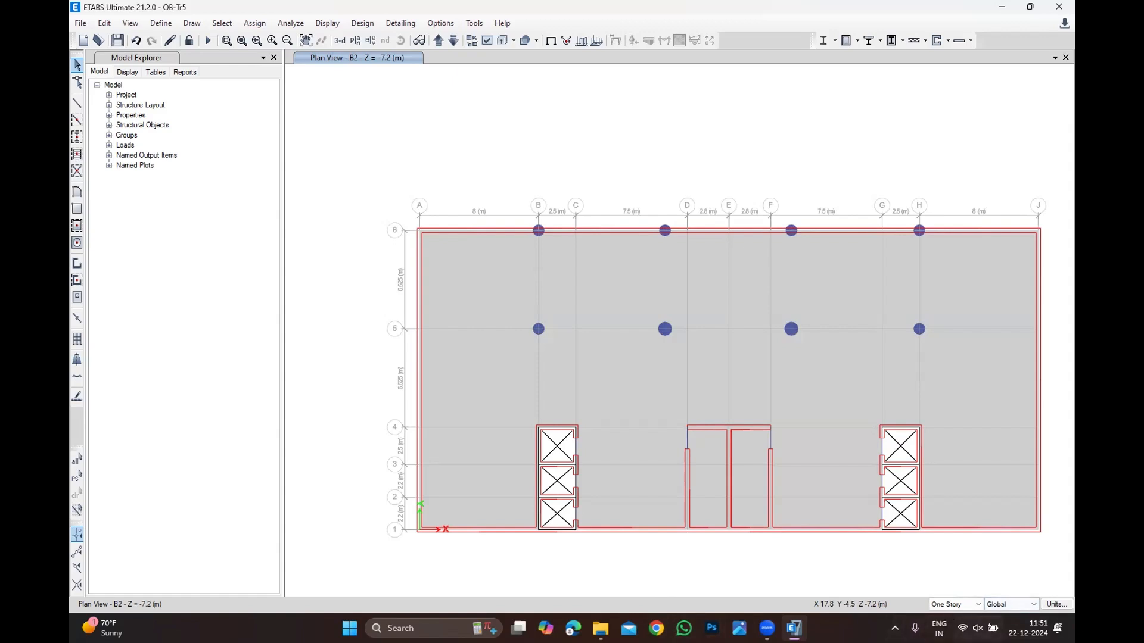
Unmute the system sound and raise its volume.
{"action": "left_click", "coordinate": [977, 628]}
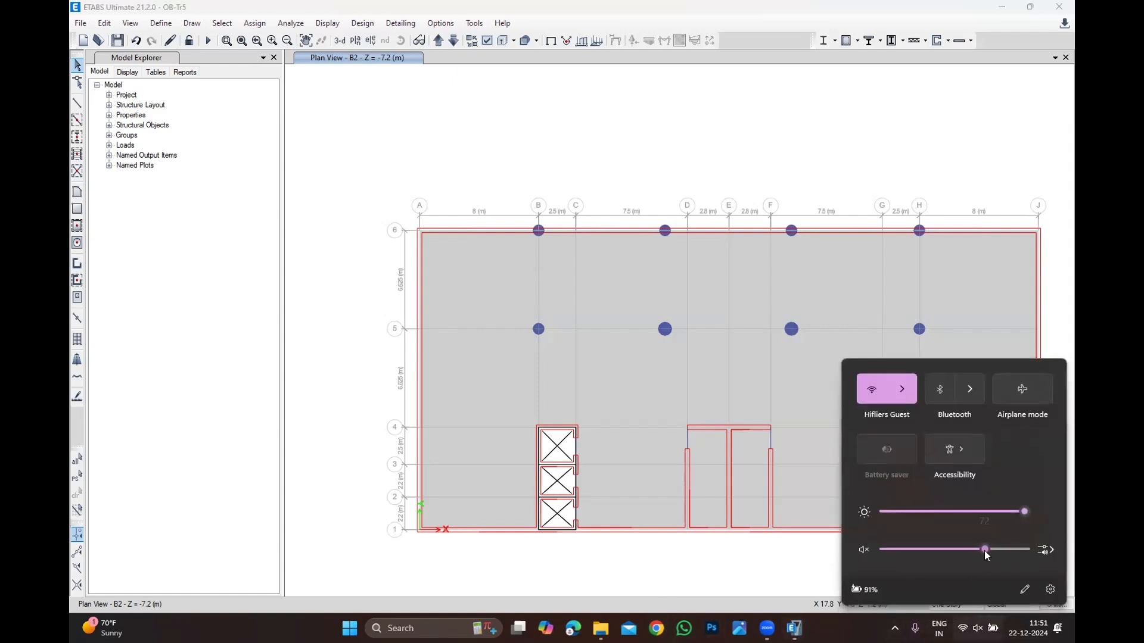
{"action": "mouse_move", "coordinate": [984, 549]}
{"action": "left_mouse_down"}
{"action": "mouse_move", "coordinate": [1026, 549]}
{"action": "mouse_move", "coordinate": [1002, 549]}
{"action": "left_mouse_up"}
{"action": "left_click", "coordinate": [793, 569]}
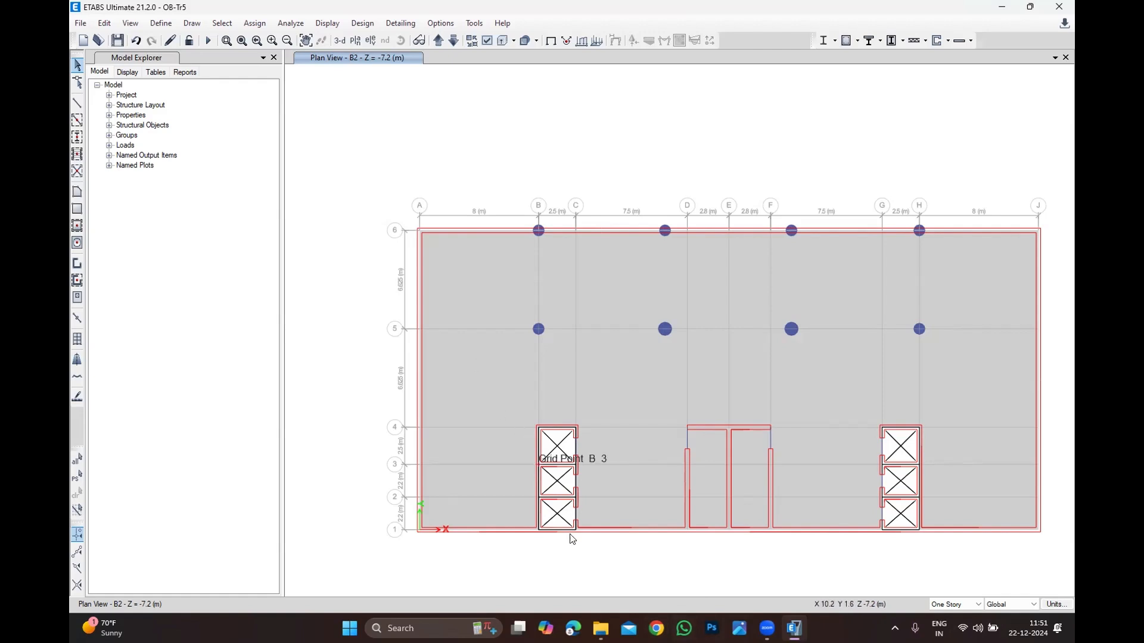
Set the bubble size of grid system G1 to 1500 mm and apply the change to the model.
{"action": "scroll", "coordinate": [745, 229], "scroll_direction": "up", "scroll_amount": 2}
{"action": "scroll", "coordinate": [686, 238], "scroll_direction": "down", "scroll_amount": 4}
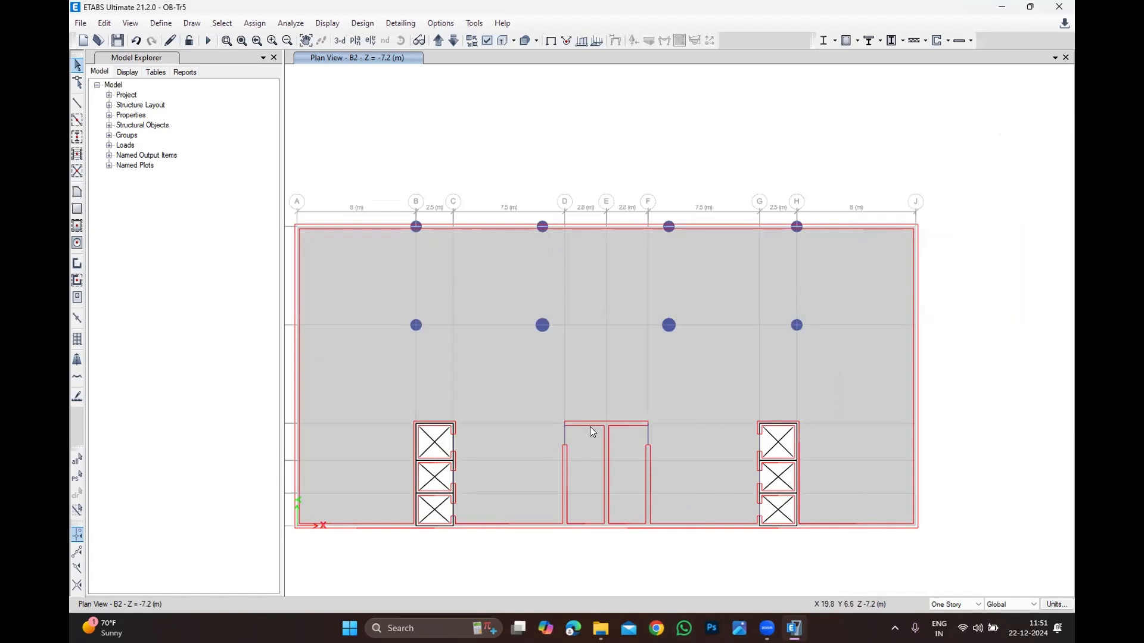
{"action": "scroll", "coordinate": [591, 427], "scroll_direction": "down", "scroll_amount": 2}
{"action": "left_click", "coordinate": [104, 23]}
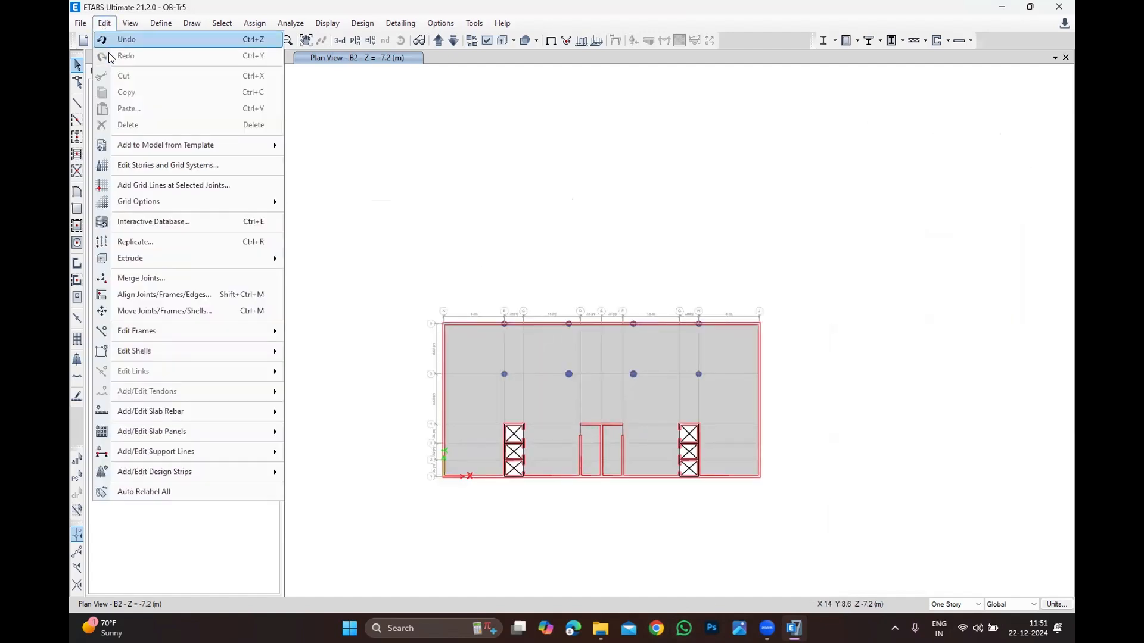
{"action": "left_click", "coordinate": [189, 166]}
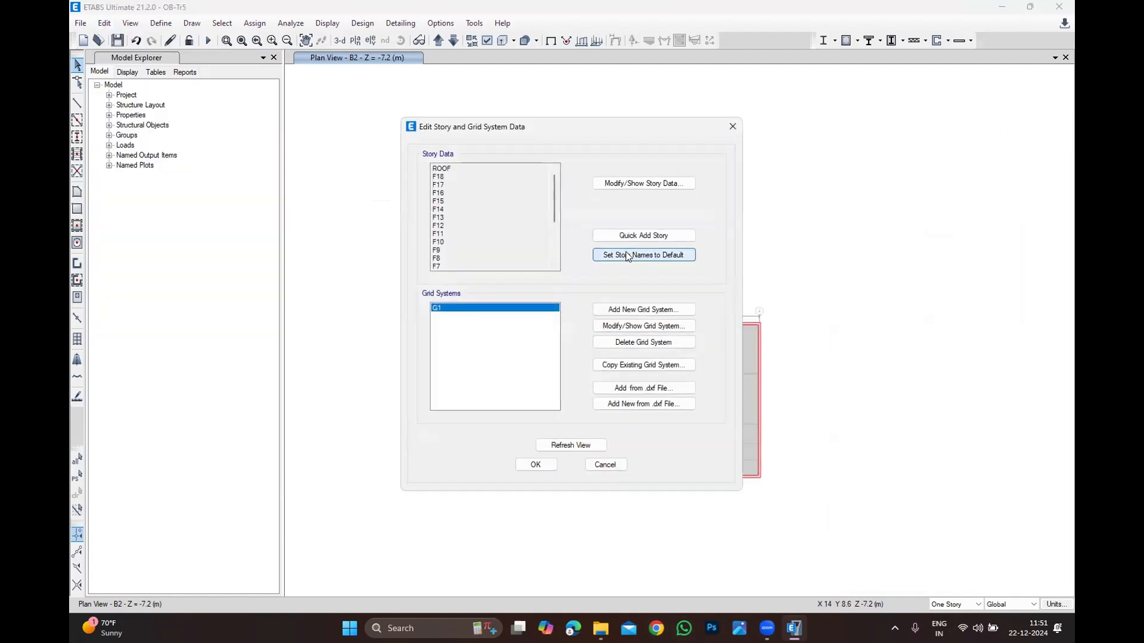
{"action": "left_click", "coordinate": [638, 324]}
{"action": "left_click_drag", "start_coordinate": [673, 171], "coordinate": [452, 181]}
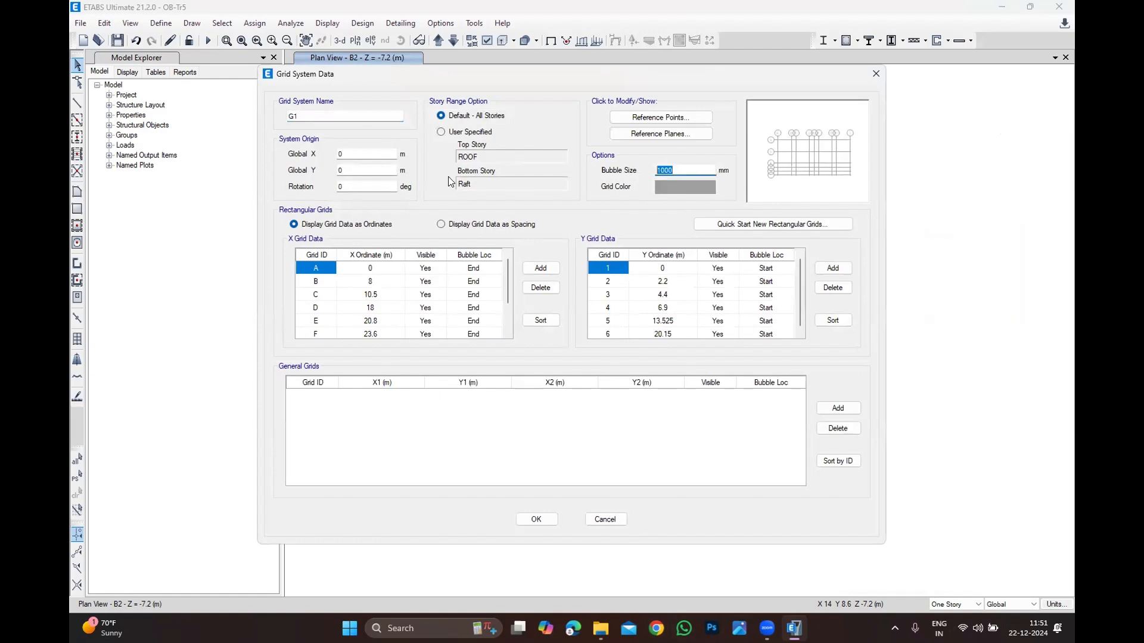
{"action": "type", "text": "1250"}
{"action": "key", "text": "BackSpace"}
{"action": "key", "text": "BackSpace"}
{"action": "key", "text": "BackSpace"}
{"action": "type", "text": "500"}
{"action": "left_click", "coordinate": [534, 522]}
{"action": "left_click", "coordinate": [550, 463]}
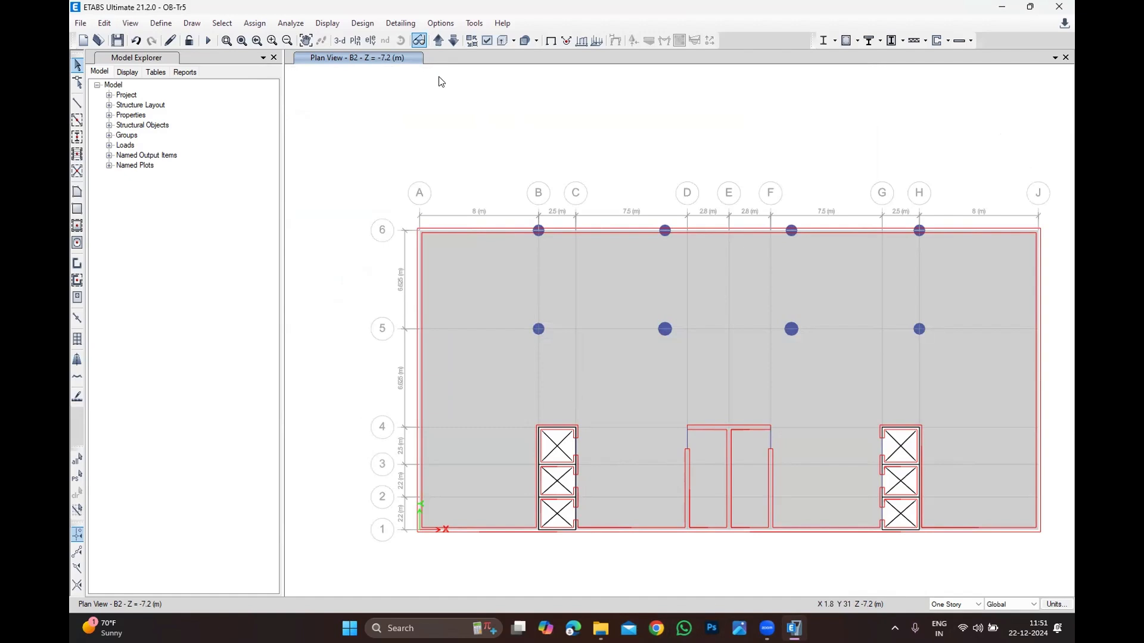
Set the maximum graphic font size to 8 points in the graphics preferences.
{"action": "left_click", "coordinate": [441, 22]}
{"action": "left_click", "coordinate": [450, 120]}
{"action": "left_click_drag", "start_coordinate": [600, 225], "coordinate": [467, 240]}
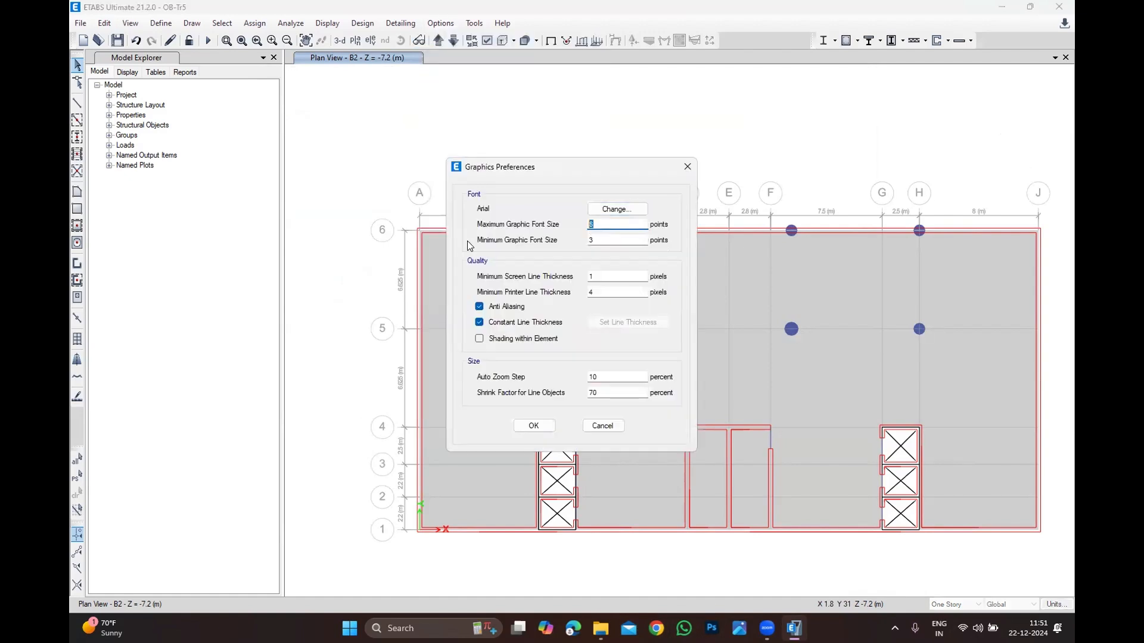
{"action": "type", "text": "8"}
{"action": "left_click", "coordinate": [533, 425]}
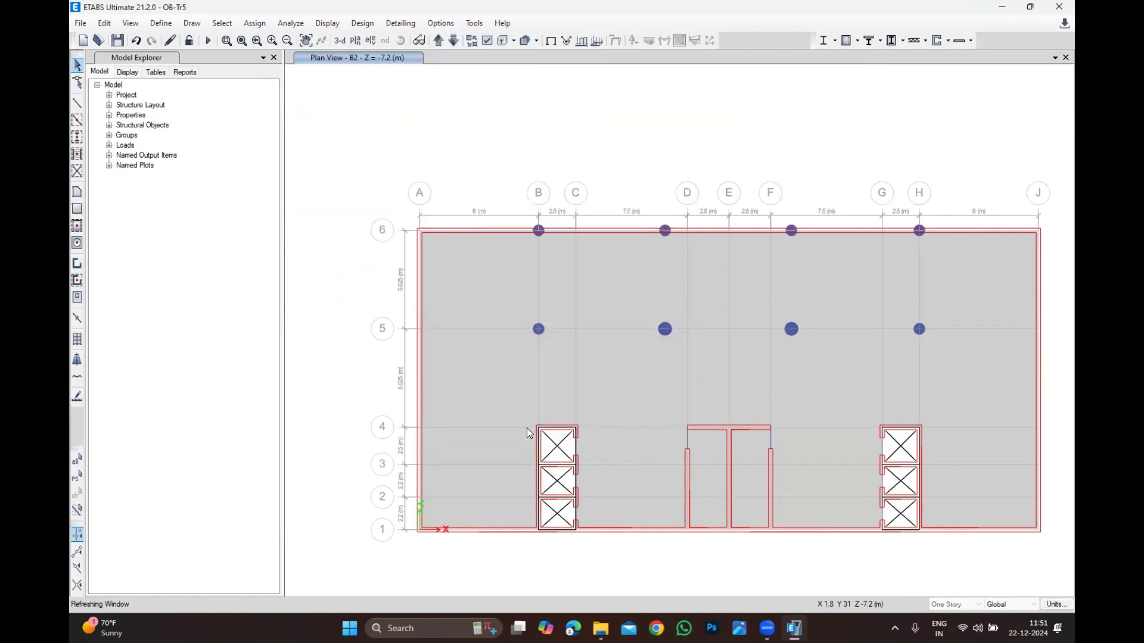
Set the maximum graphic font size to 10 points in the graphics preferences.
{"action": "left_click", "coordinate": [441, 23]}
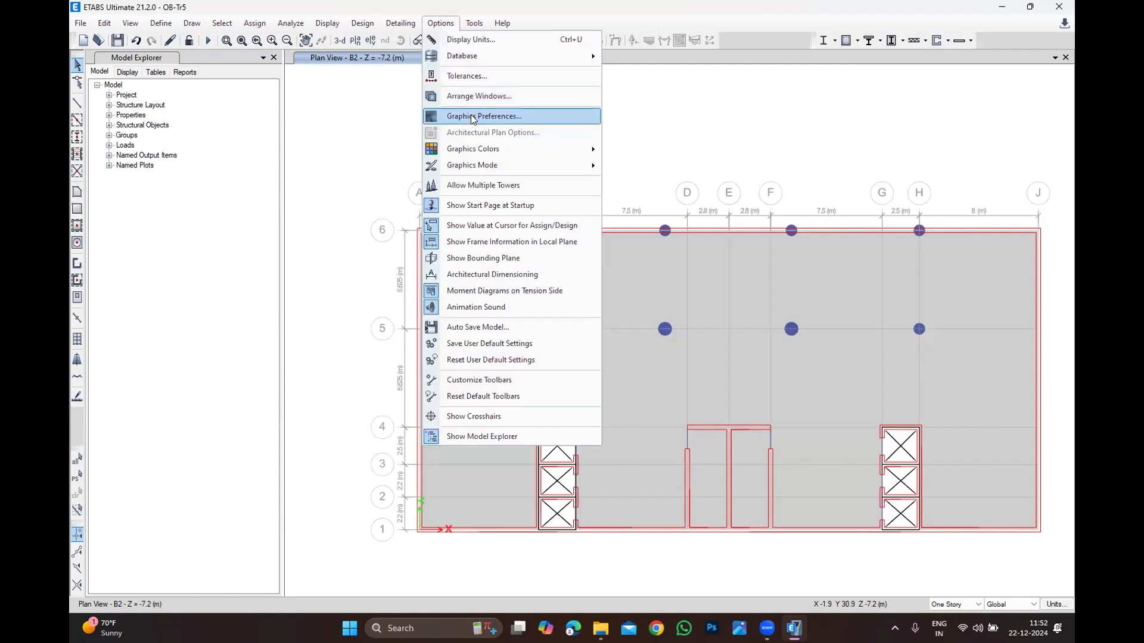
{"action": "left_click", "coordinate": [476, 116]}
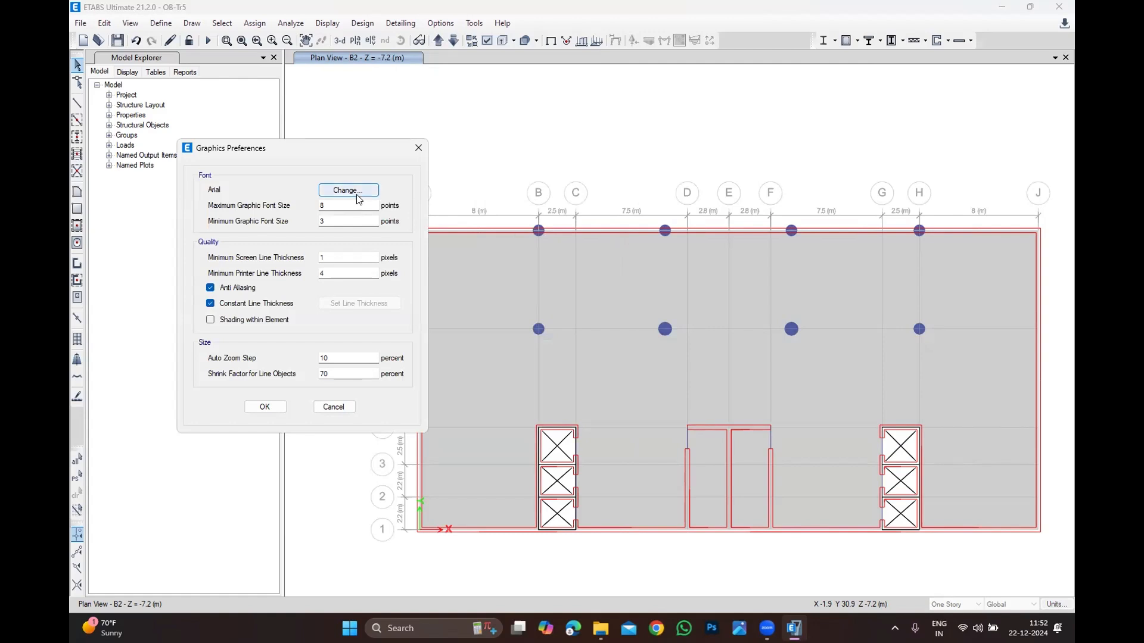
{"action": "left_click_drag", "start_coordinate": [347, 206], "coordinate": [258, 215]}
{"action": "type", "text": "10"}
{"action": "left_click", "coordinate": [265, 407]}
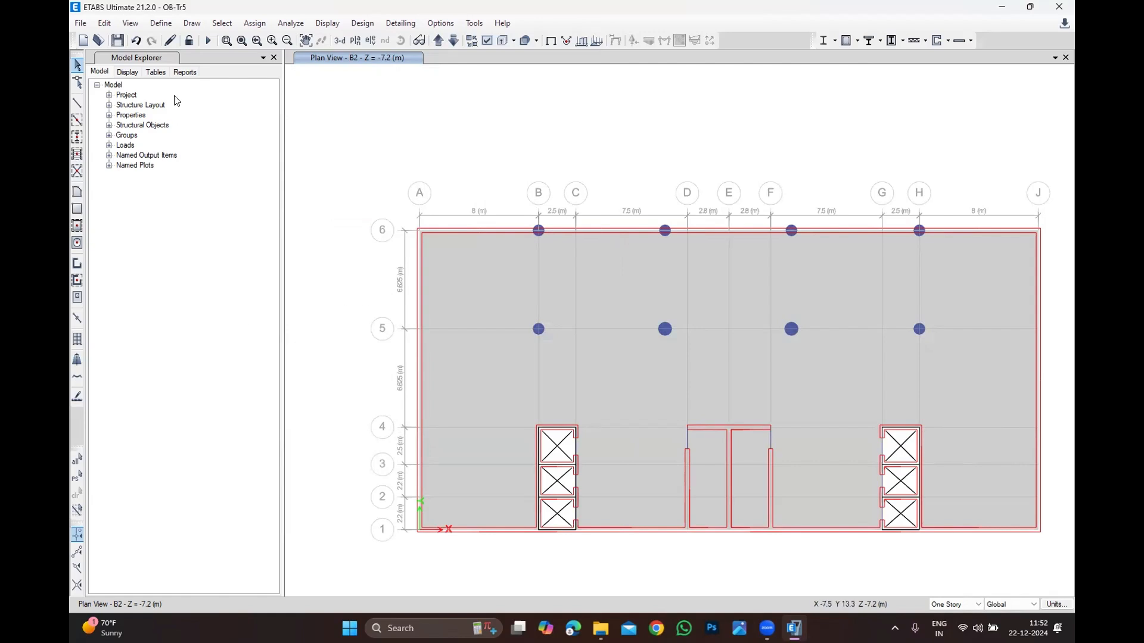
Open the story and grid system data for editing.
{"action": "left_click", "coordinate": [105, 23]}
{"action": "left_click", "coordinate": [133, 173]}
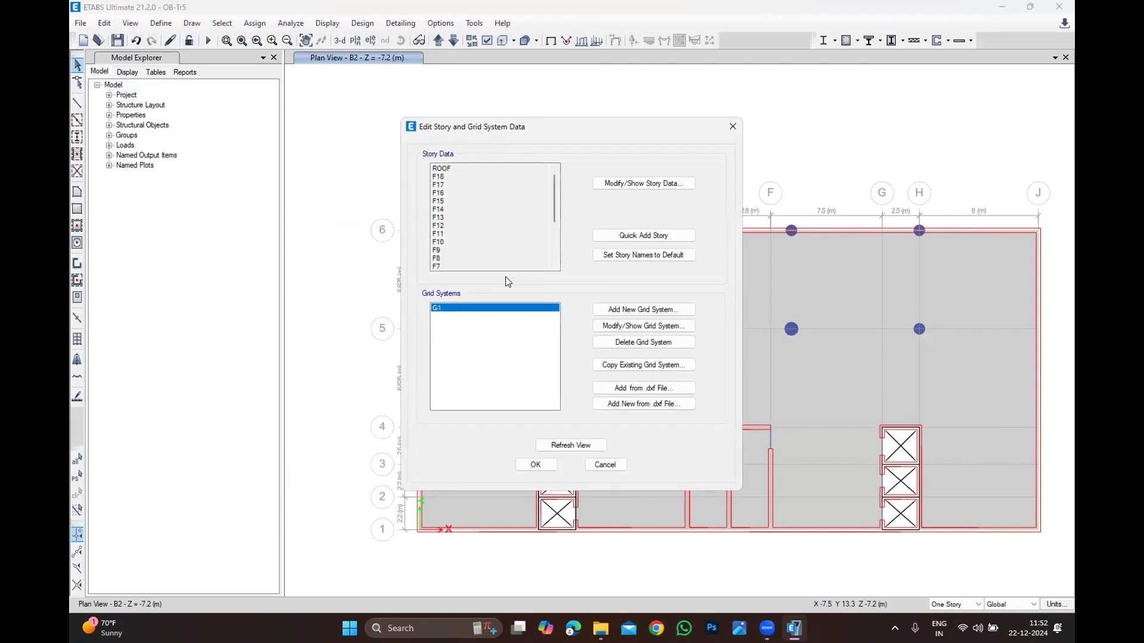
{"action": "left_click", "coordinate": [631, 327]}
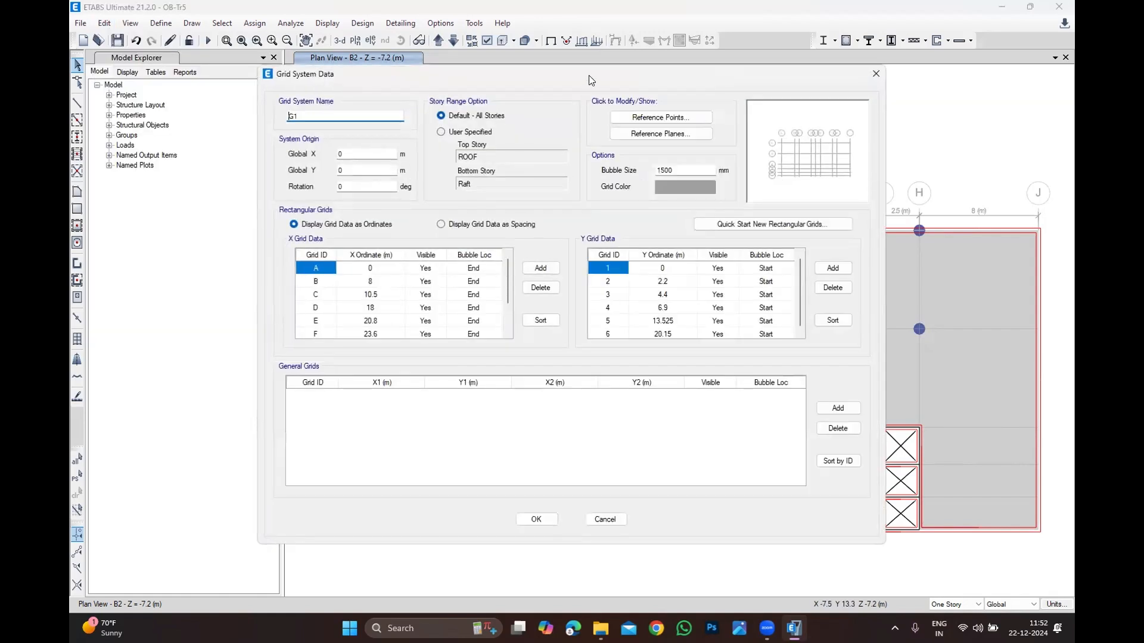
{"action": "left_click_drag", "start_coordinate": [590, 80], "coordinate": [438, 80]}
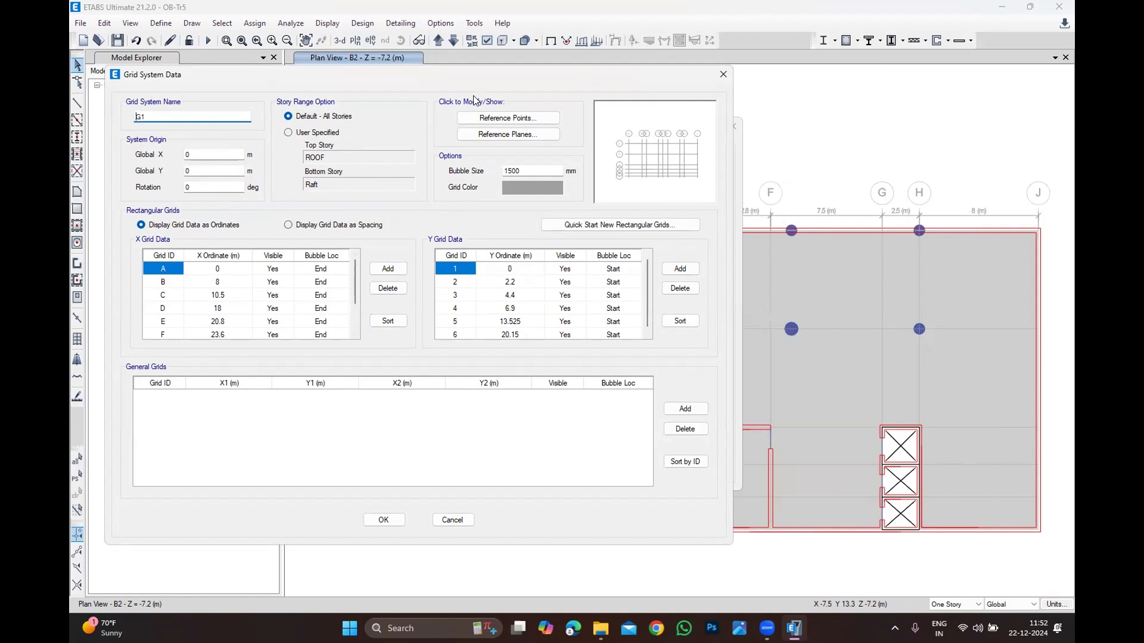
{"action": "left_click_drag", "start_coordinate": [490, 76], "coordinate": [596, 322]}
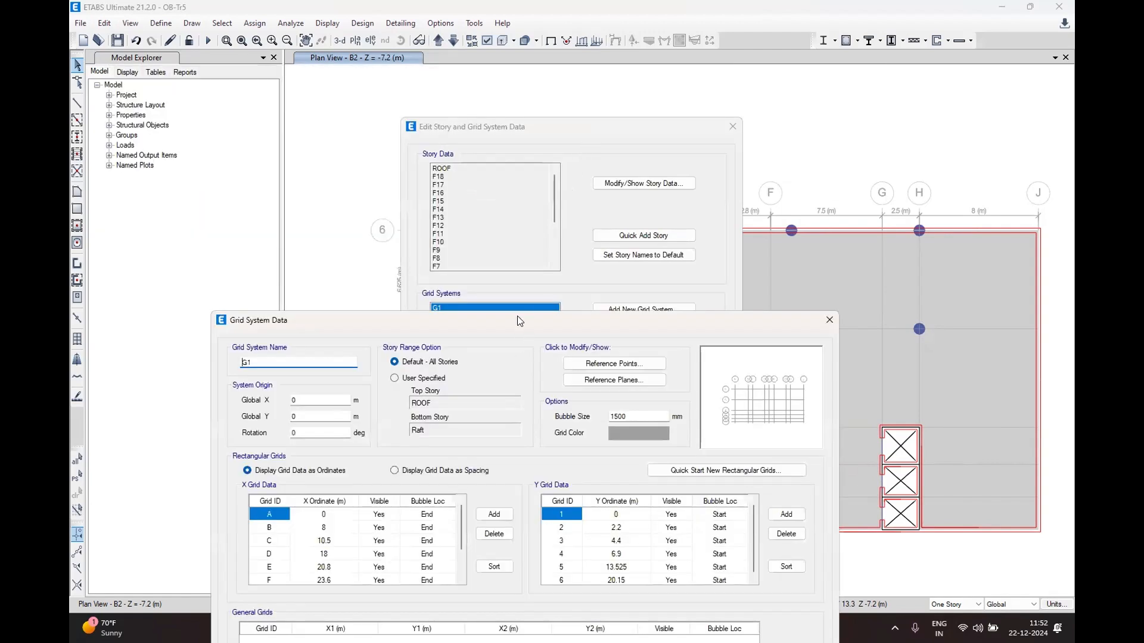
{"action": "left_click_drag", "start_coordinate": [498, 329], "coordinate": [492, 116]}
{"action": "left_click_drag", "start_coordinate": [278, 346], "coordinate": [410, 353]}
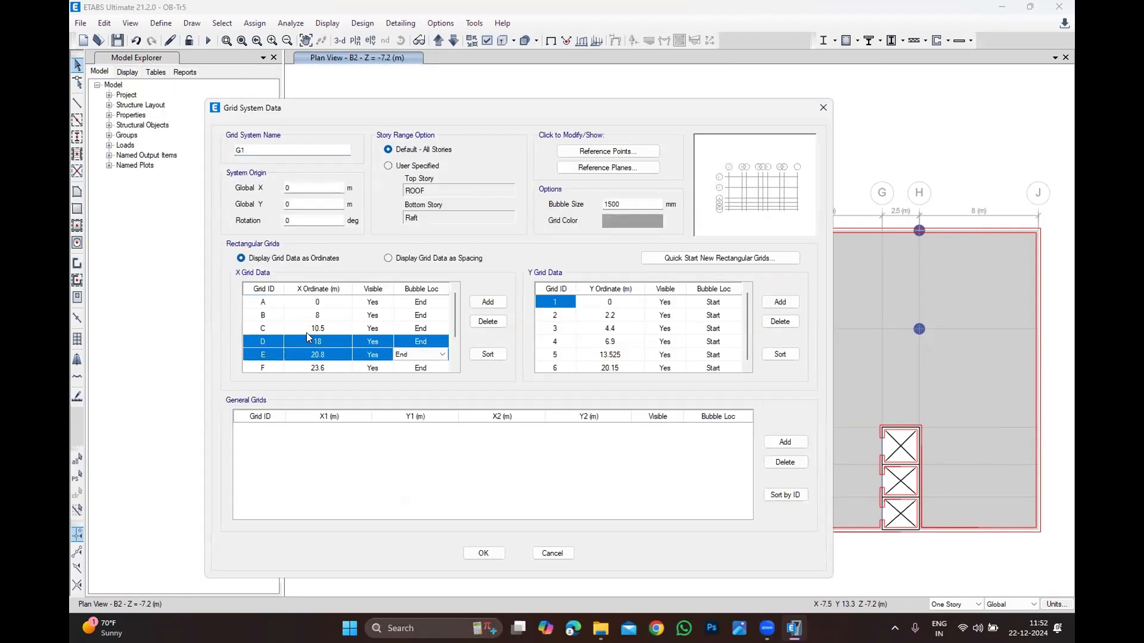
{"action": "left_click", "coordinate": [268, 341]}
{"action": "left_click", "coordinate": [489, 304]}
{"action": "scroll", "coordinate": [304, 328], "scroll_direction": "up", "scroll_amount": 2}
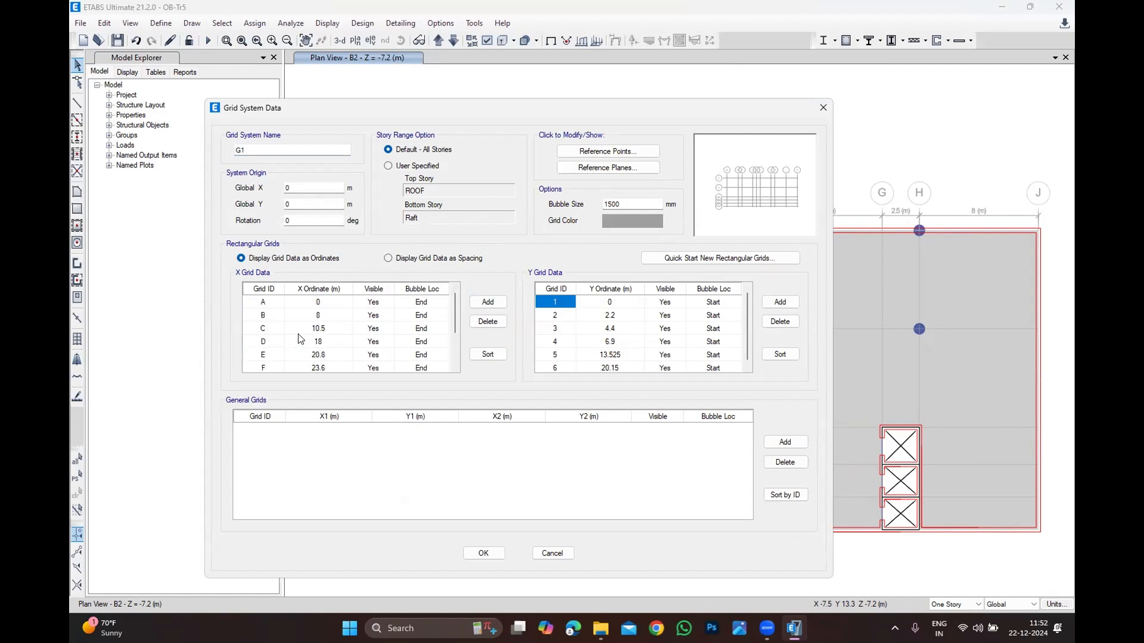
{"action": "left_click", "coordinate": [270, 346]}
{"action": "type", "text": "C'"}
{"action": "key", "text": "Tab"}
{"action": "scroll", "coordinate": [364, 358], "scroll_direction": "down", "scroll_amount": 2}
{"action": "scroll", "coordinate": [363, 356], "scroll_direction": "up", "scroll_amount": 2}
{"action": "left_click", "coordinate": [823, 108]}
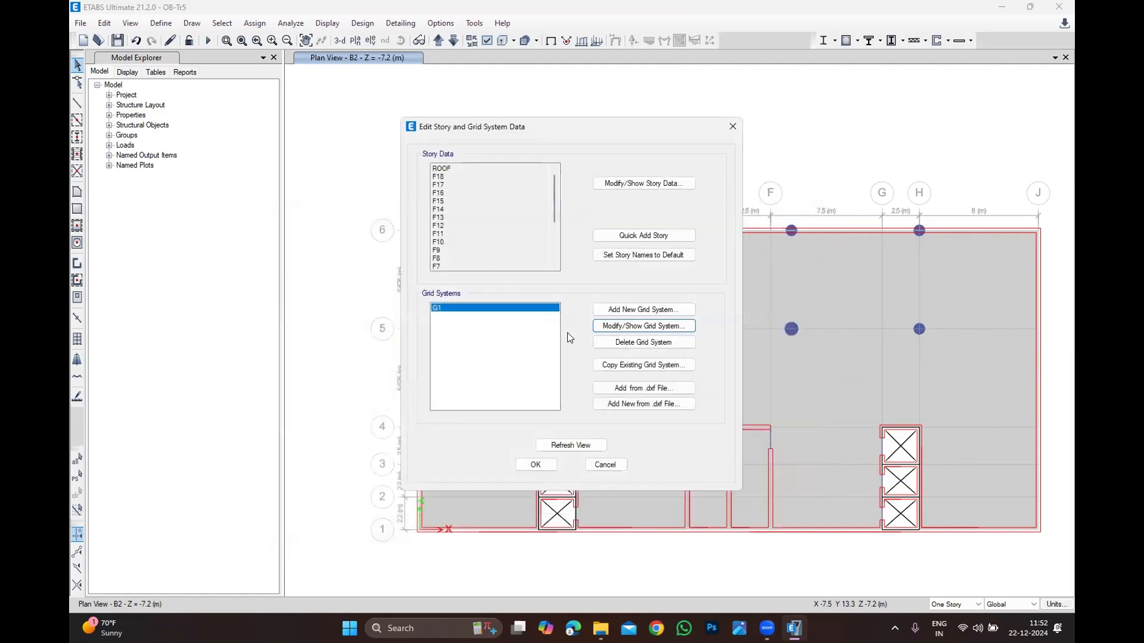
Add an X grid line named C' at ordinate 16.5 m to grid system G1.
{"action": "left_click", "coordinate": [642, 327]}
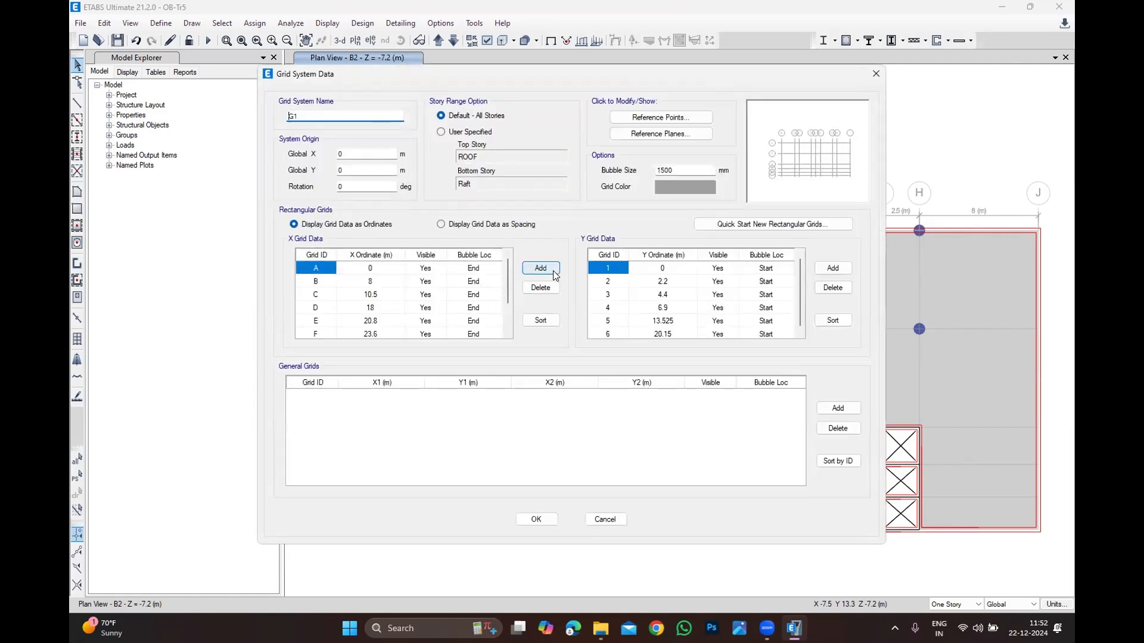
{"action": "left_click", "coordinate": [538, 271]}
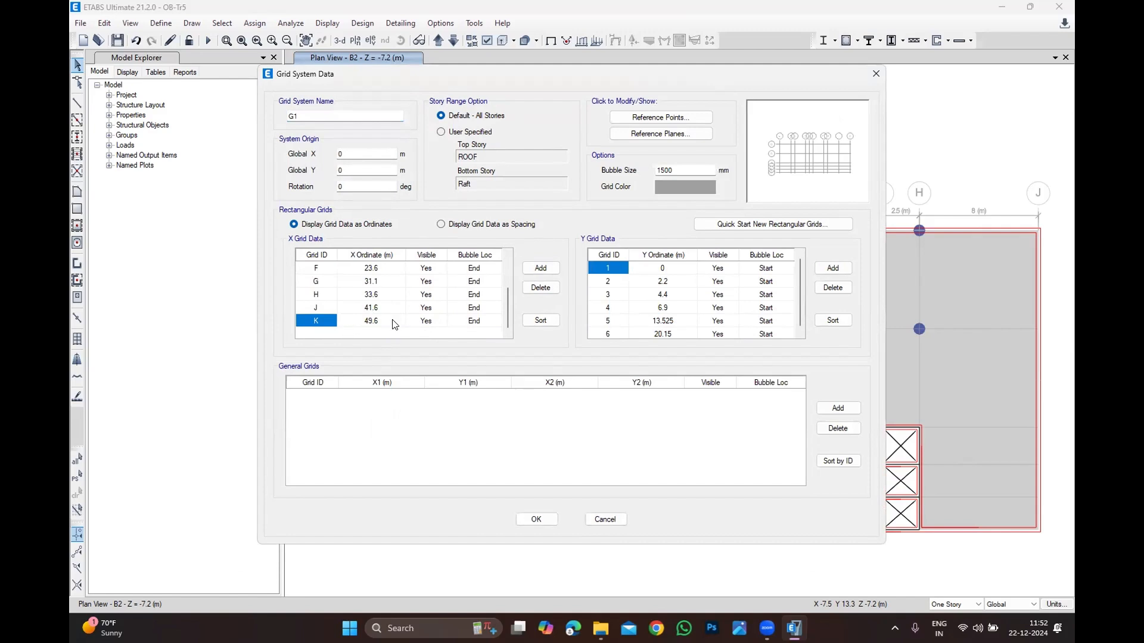
{"action": "scroll", "coordinate": [372, 334], "scroll_direction": "up", "scroll_amount": 2}
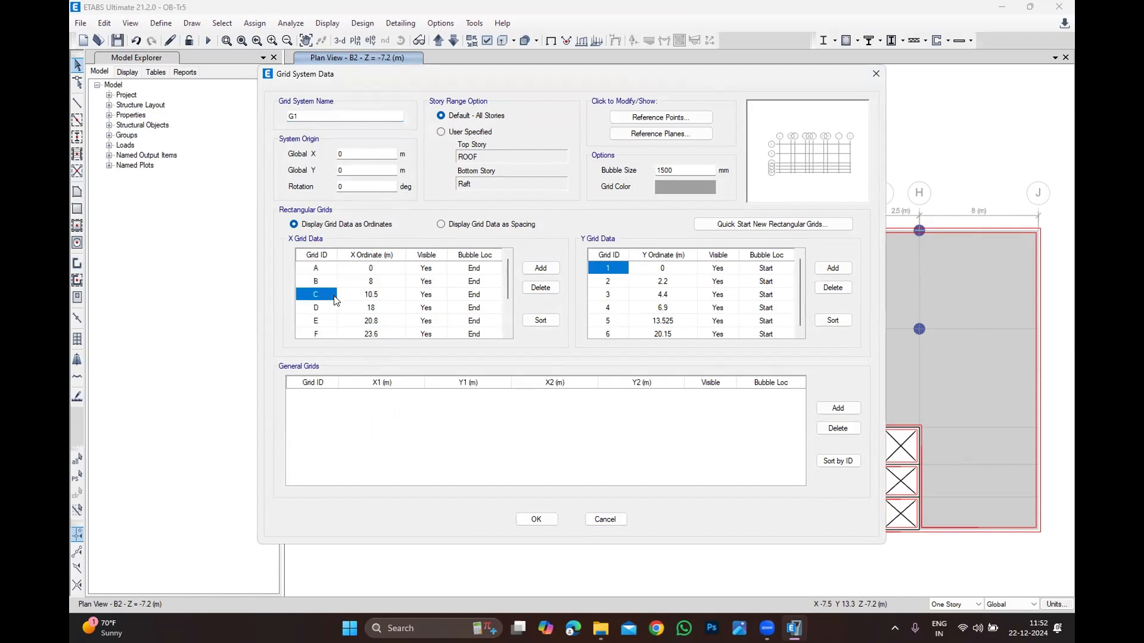
{"action": "left_click", "coordinate": [331, 296]}
{"action": "left_click", "coordinate": [384, 309]}
{"action": "scroll", "coordinate": [390, 315], "scroll_direction": "down", "scroll_amount": 2}
{"action": "left_click", "coordinate": [324, 320]}
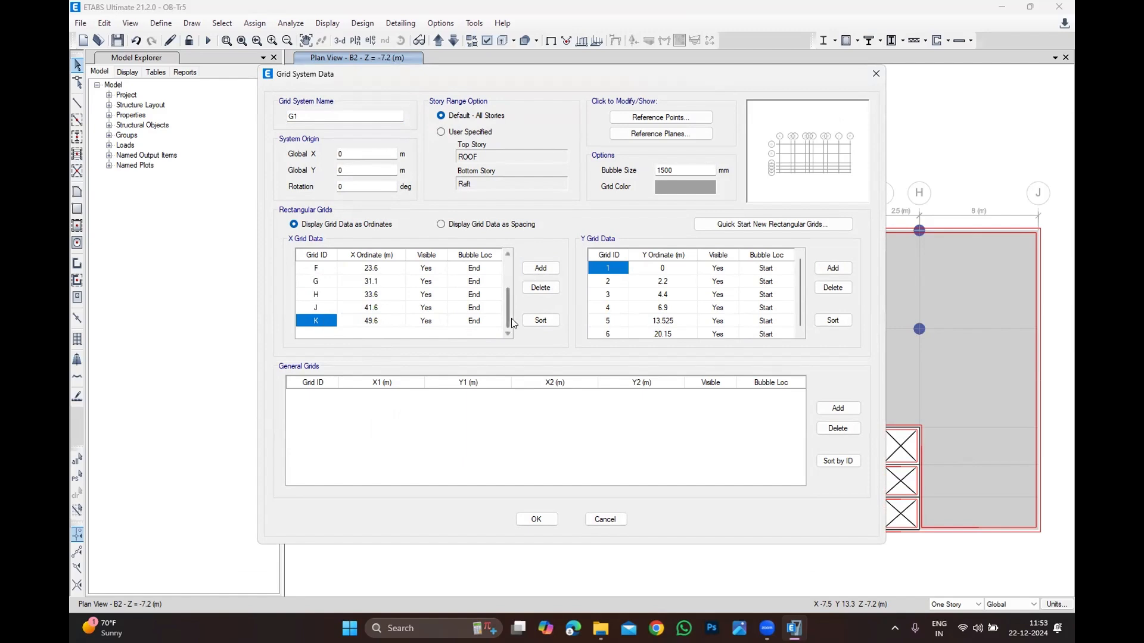
{"action": "scroll", "coordinate": [330, 298], "scroll_direction": "up", "scroll_amount": 2}
{"action": "left_click", "coordinate": [318, 308]}
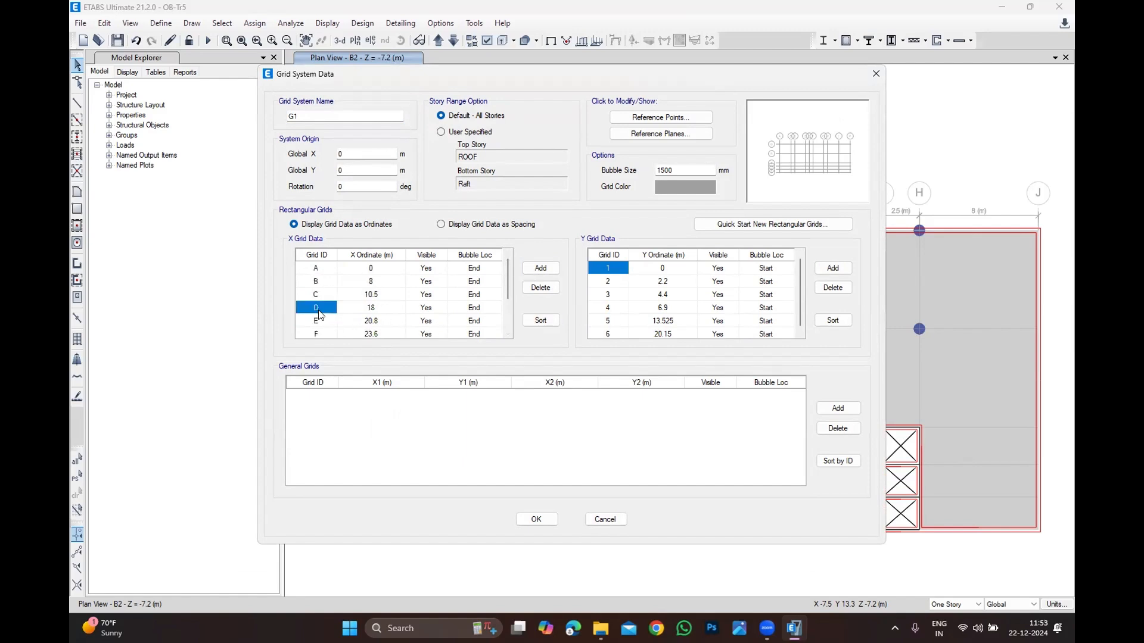
{"action": "scroll", "coordinate": [377, 331], "scroll_direction": "down", "scroll_amount": 2}
{"action": "type", "text": "C"}
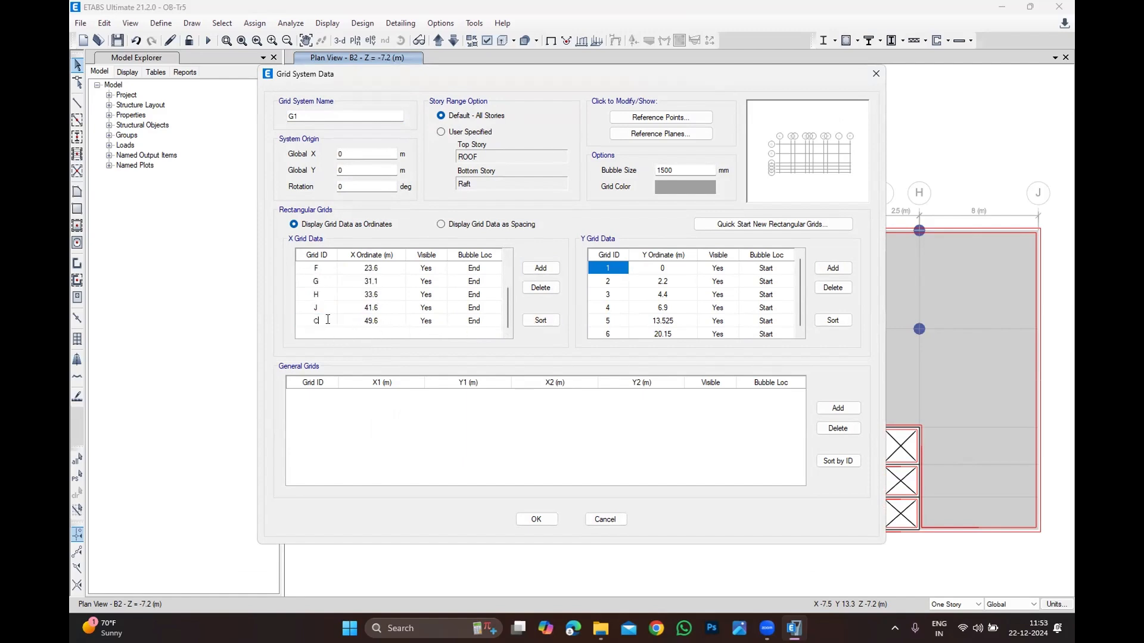
{"action": "type", "text": "'"}
{"action": "left_click", "coordinate": [386, 325]}
{"action": "type", "text": "16.5"}
Add an X grid line named F' at ordinate 25 m and apply the grid changes to the model.
{"action": "left_click", "coordinate": [540, 268]}
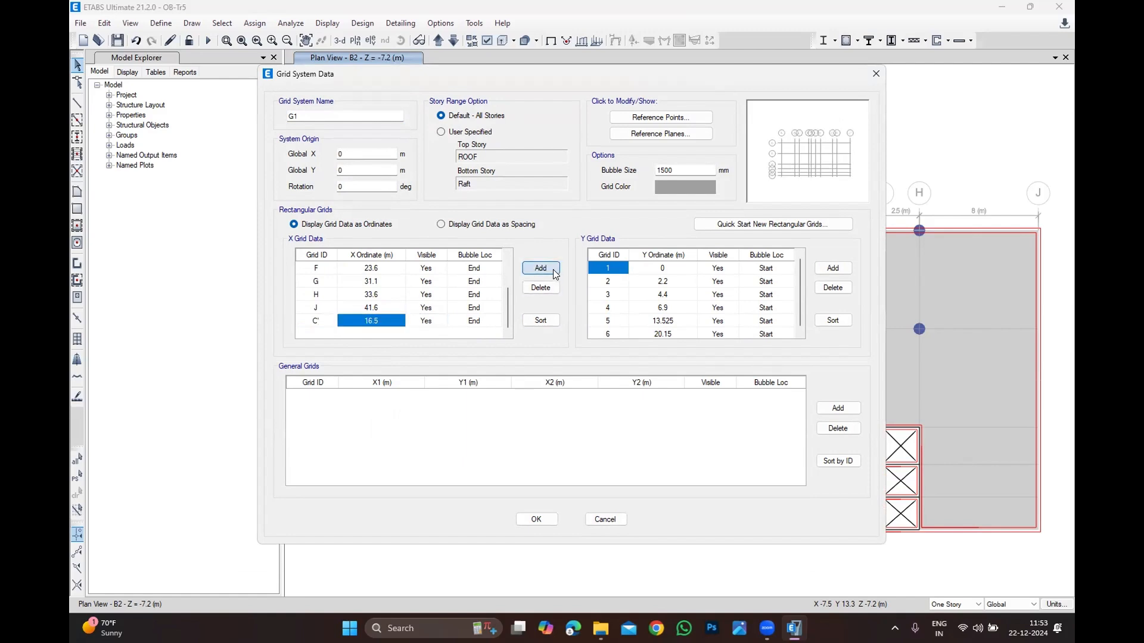
{"action": "left_click", "coordinate": [319, 321]}
{"action": "type", "text": "F'"}
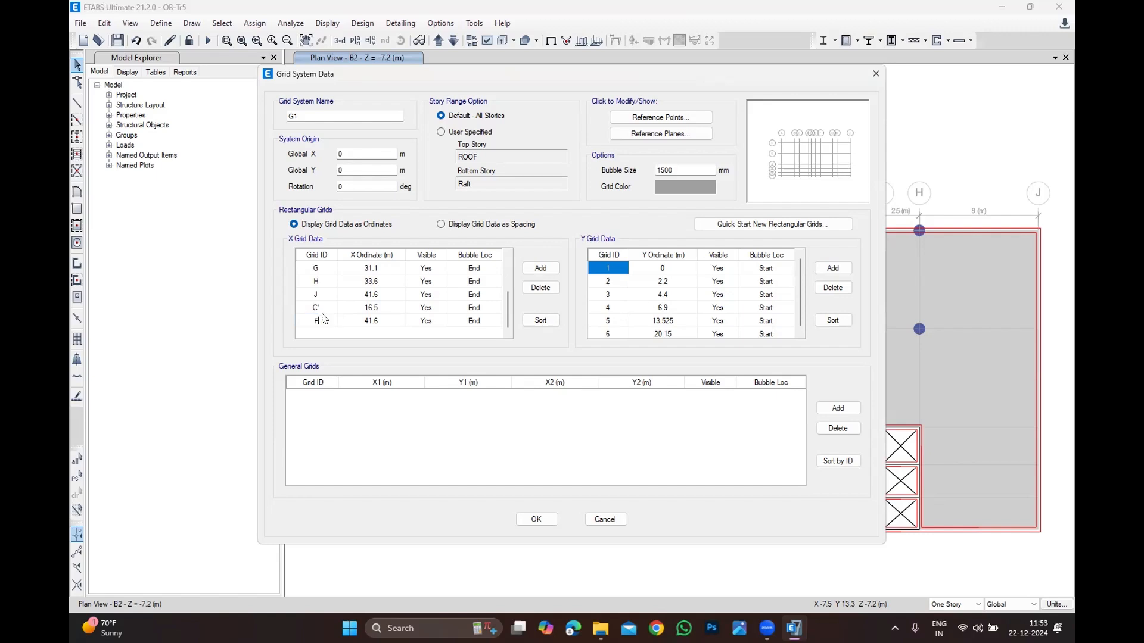
{"action": "left_click", "coordinate": [362, 322]}
{"action": "type", "text": "20"}
{"action": "left_click", "coordinate": [537, 519]}
{"action": "left_click", "coordinate": [536, 465]}
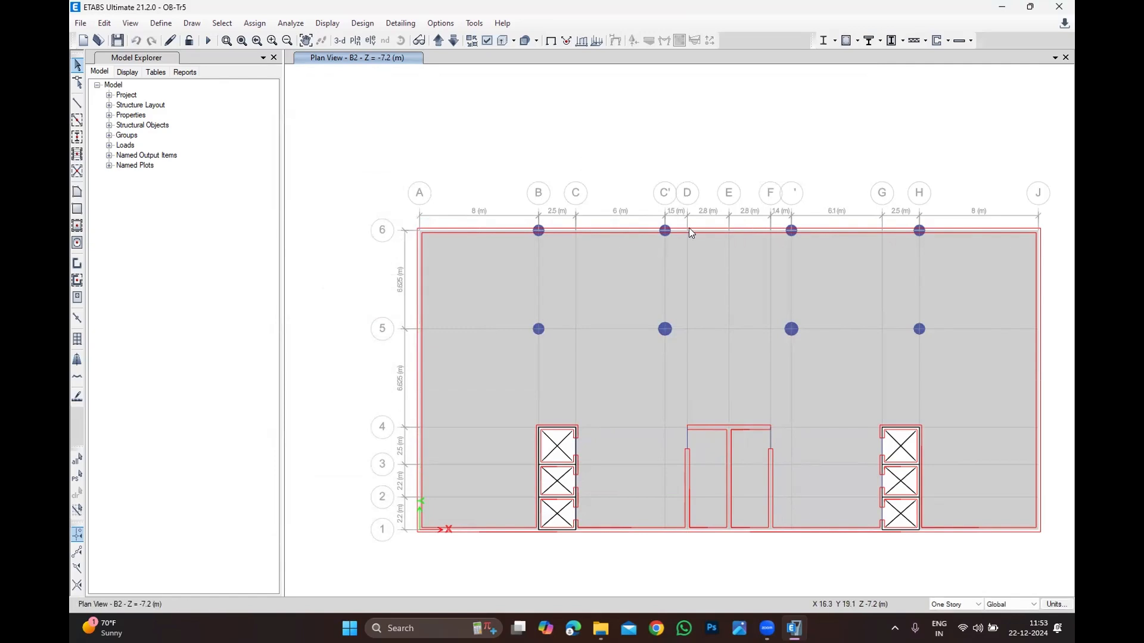
Re-enter F' as the grid ID of the X grid line at 25 m in G1 and apply it to the model.
{"action": "scroll", "coordinate": [784, 179], "scroll_direction": "up", "scroll_amount": 3}
{"action": "scroll", "coordinate": [775, 225], "scroll_direction": "down", "scroll_amount": 3}
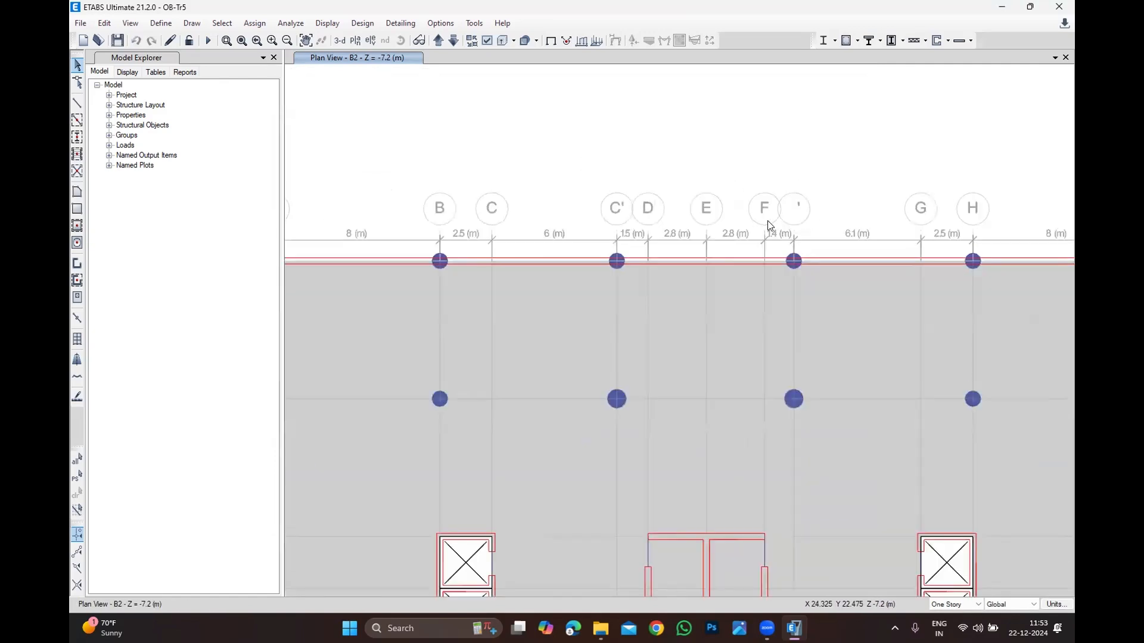
{"action": "left_click", "coordinate": [103, 24]}
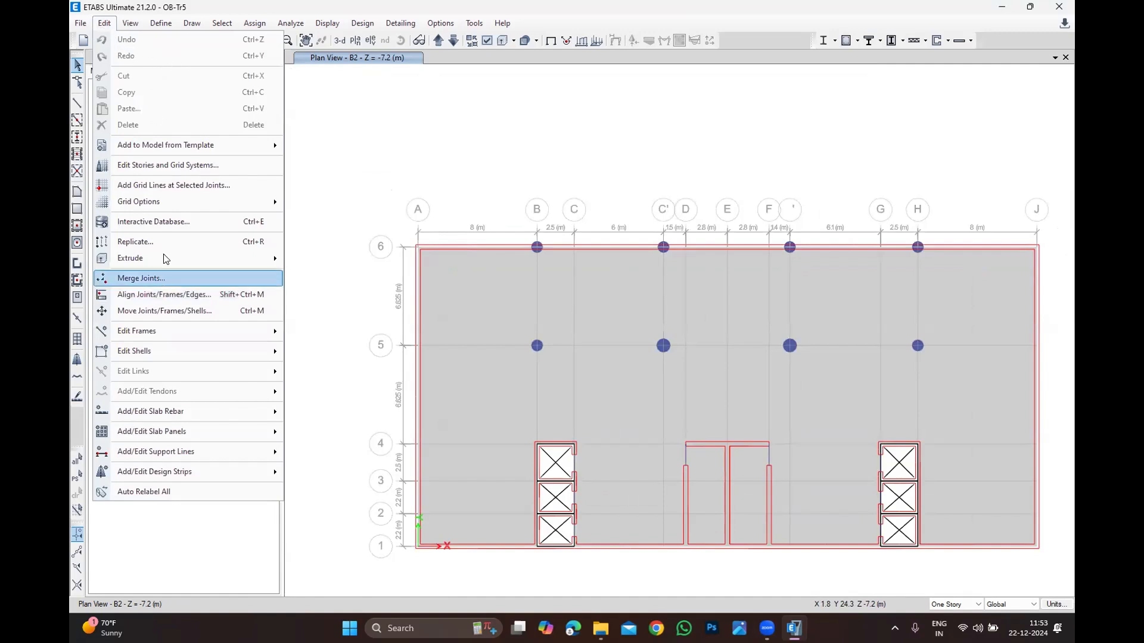
{"action": "left_click", "coordinate": [185, 166]}
{"action": "left_click", "coordinate": [652, 326]}
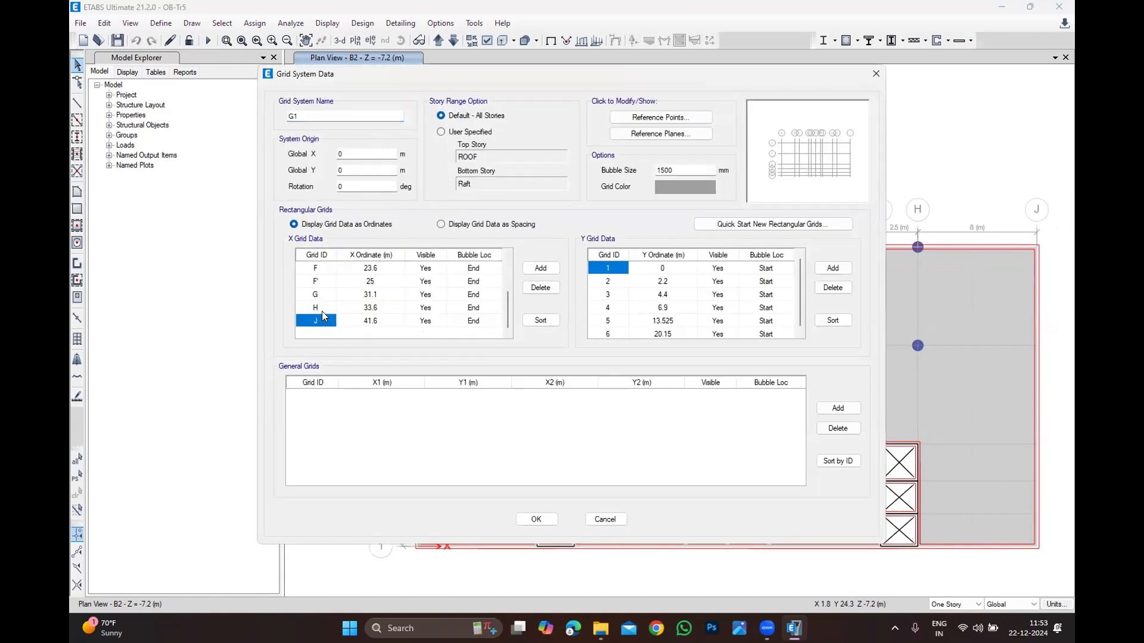
{"action": "left_click", "coordinate": [327, 325]}
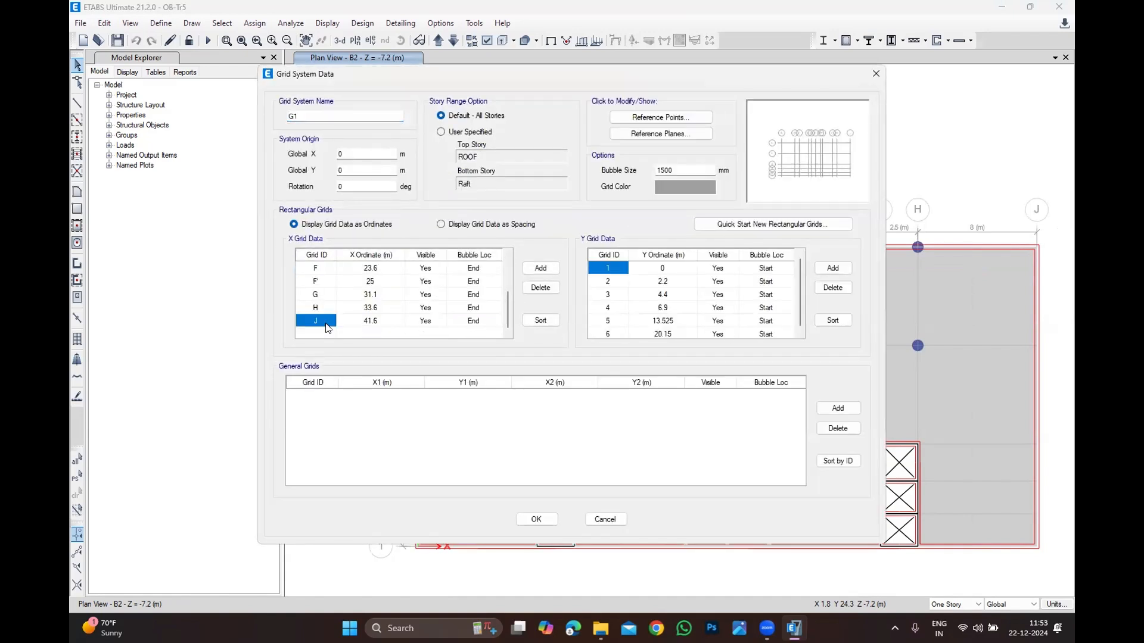
{"action": "left_click", "coordinate": [327, 281]}
{"action": "type", "text": "F'"}
{"action": "left_click", "coordinate": [536, 518]}
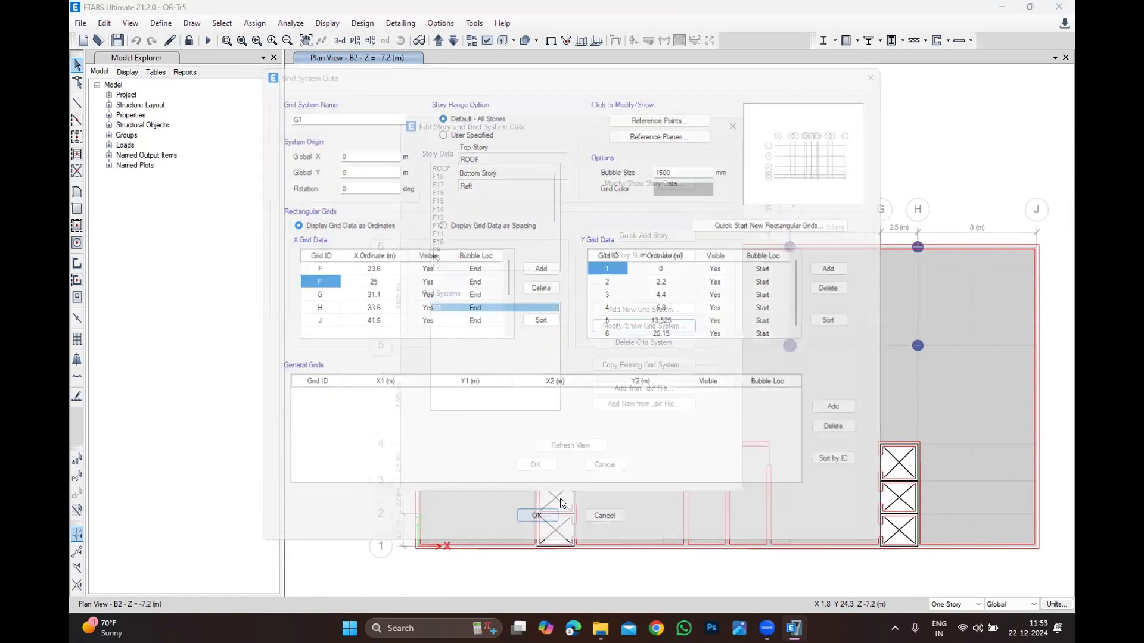
{"action": "left_click", "coordinate": [537, 465]}
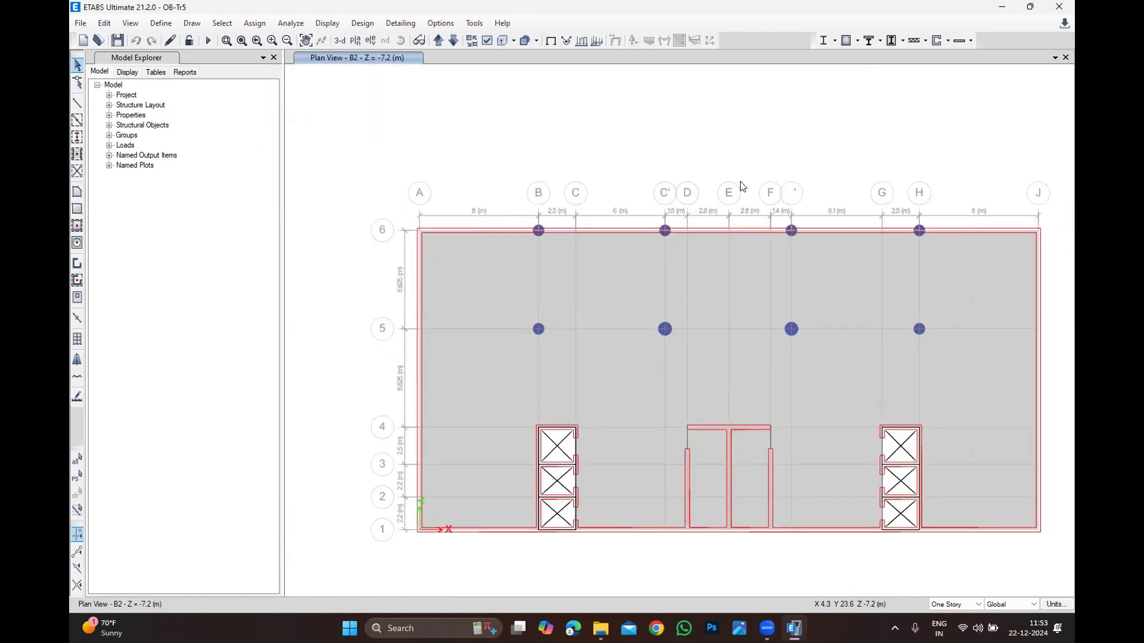
{"action": "scroll", "coordinate": [742, 186], "scroll_direction": "up", "scroll_amount": 5}
{"action": "scroll", "coordinate": [774, 215], "scroll_direction": "down", "scroll_amount": 4}
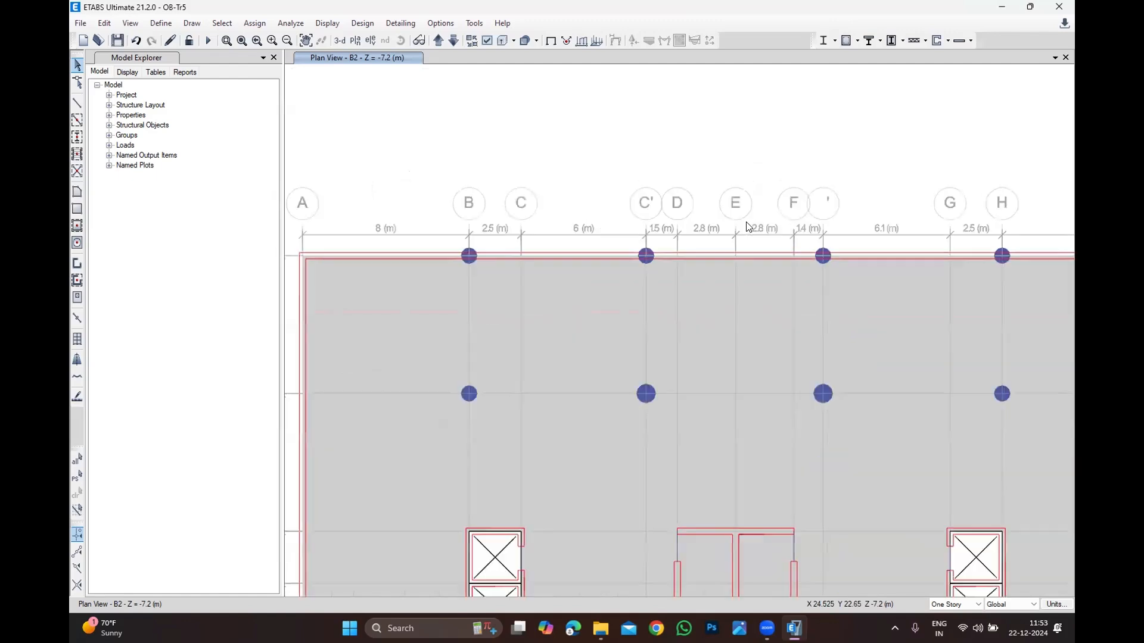
{"action": "scroll", "coordinate": [749, 227], "scroll_direction": "down", "scroll_amount": 4}
{"action": "scroll", "coordinate": [707, 233], "scroll_direction": "up", "scroll_amount": 3}
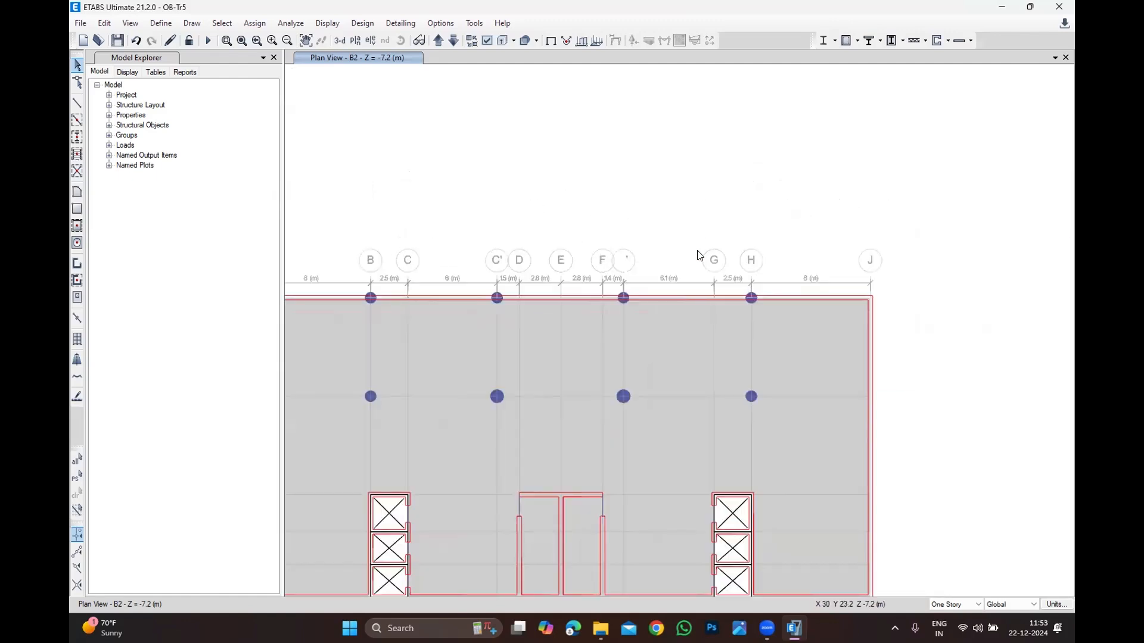
{"action": "scroll", "coordinate": [659, 248], "scroll_direction": "down", "scroll_amount": 3}
{"action": "scroll", "coordinate": [659, 248], "scroll_direction": "up", "scroll_amount": 3}
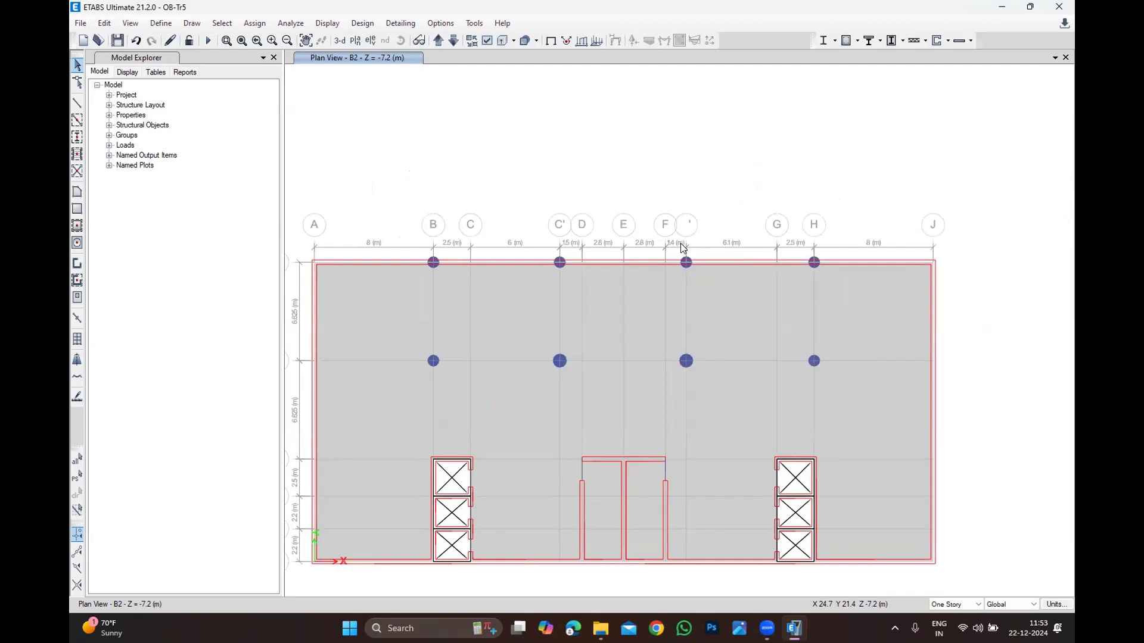
Set the bubble size of grid system G1 to 1200 mm and apply it to the model.
{"action": "left_click", "coordinate": [331, 24]}
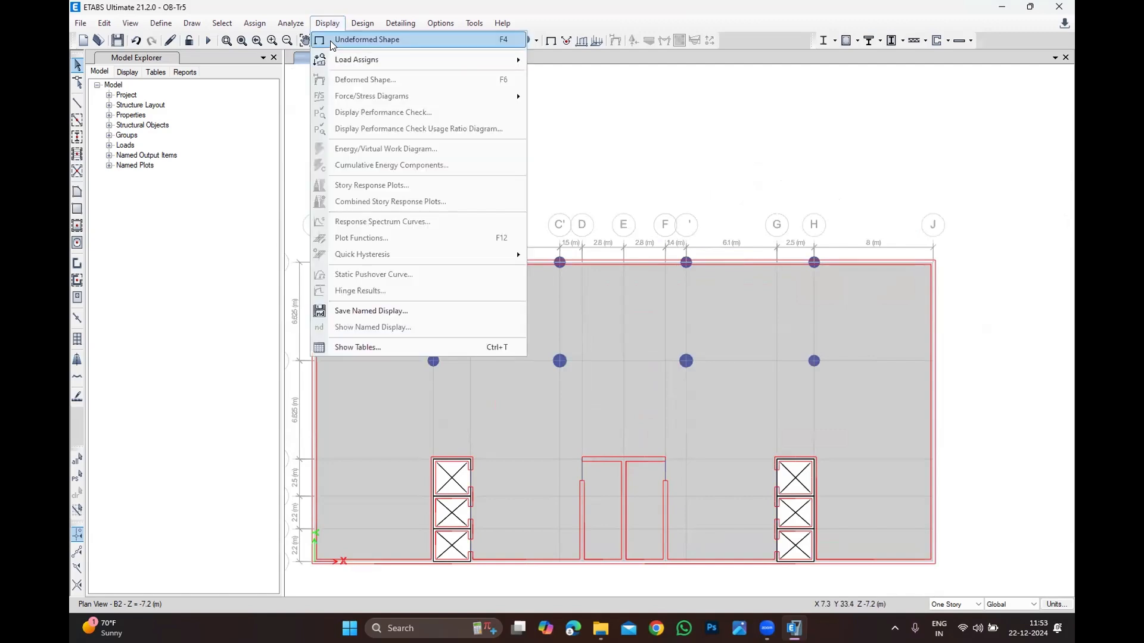
{"action": "left_click", "coordinate": [331, 41]}
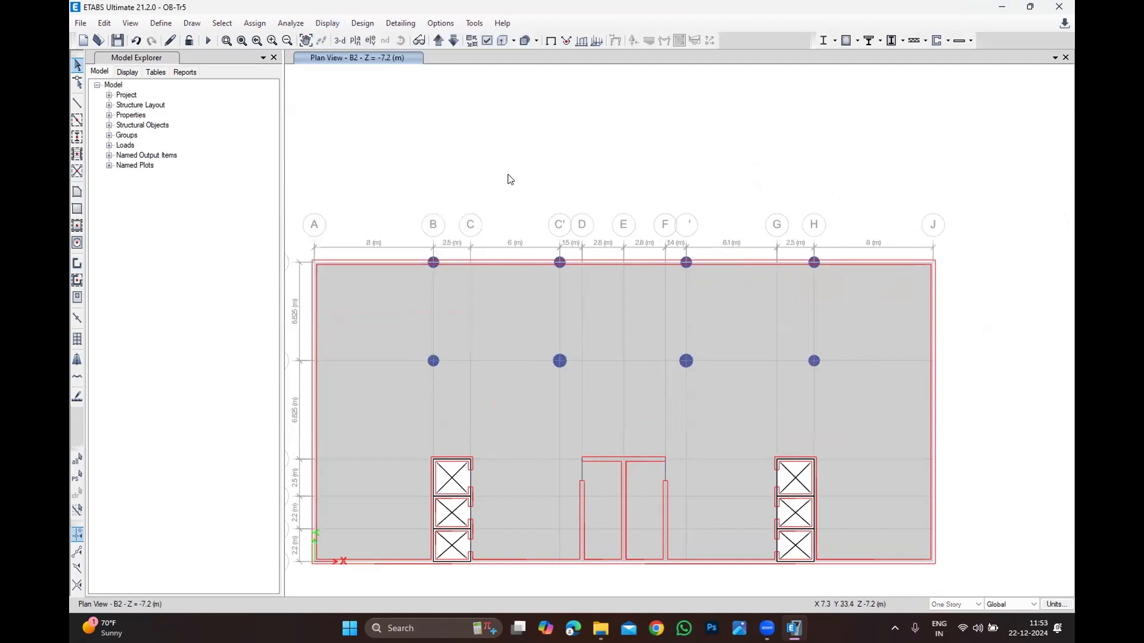
{"action": "left_click", "coordinate": [104, 22]}
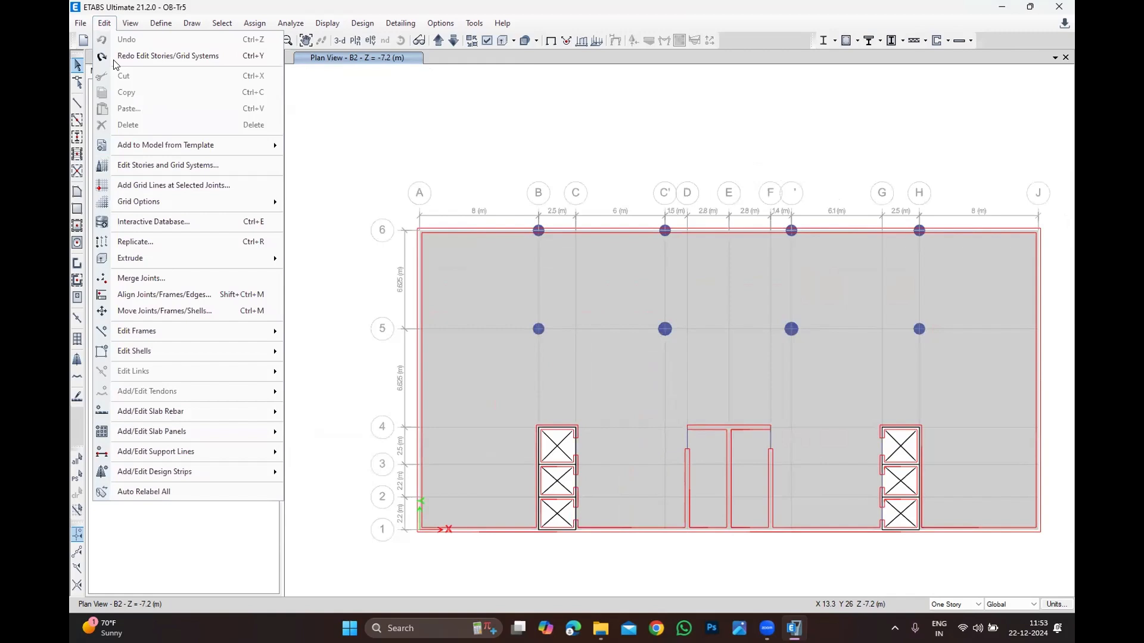
{"action": "left_click", "coordinate": [173, 165]}
{"action": "left_click", "coordinate": [639, 325]}
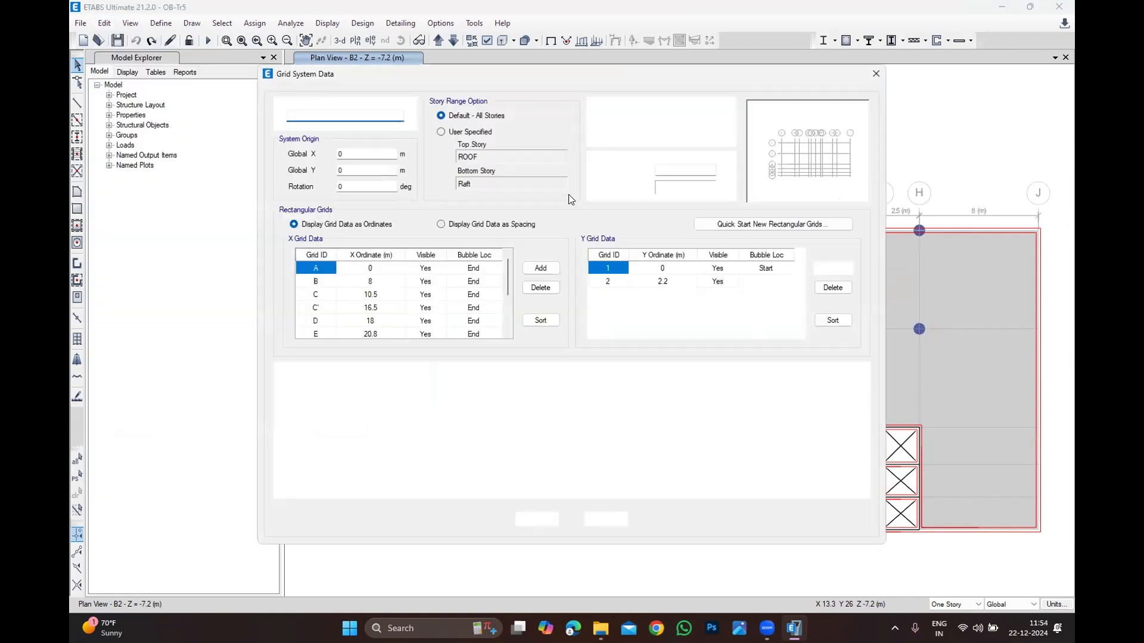
{"action": "double_click", "coordinate": [699, 174]}
{"action": "type", "text": "1200"}
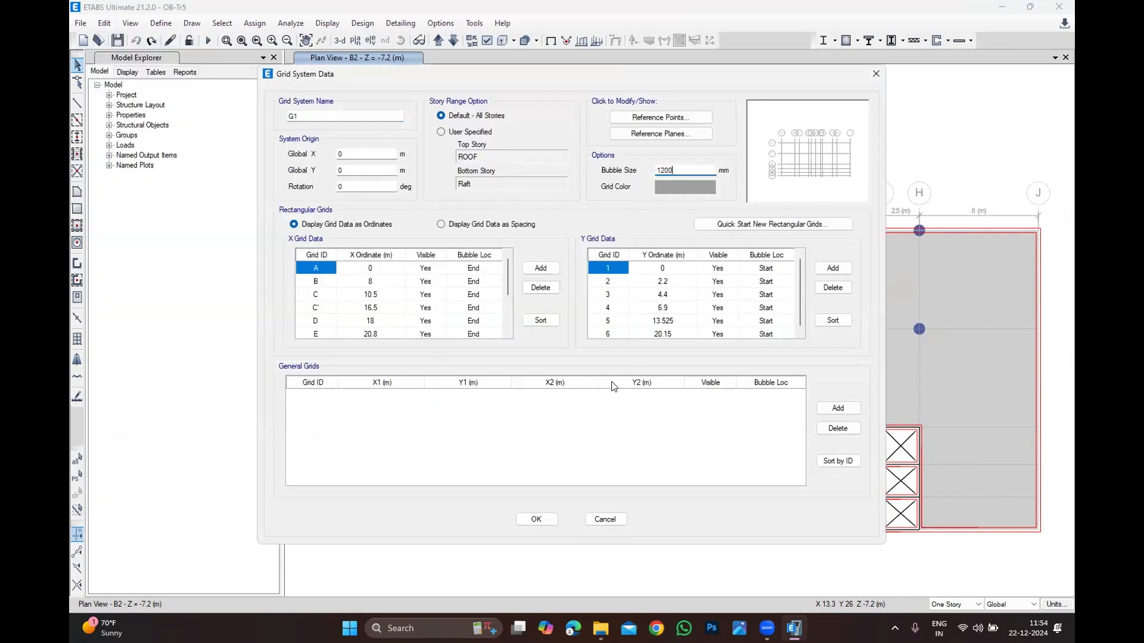
{"action": "left_click", "coordinate": [536, 519]}
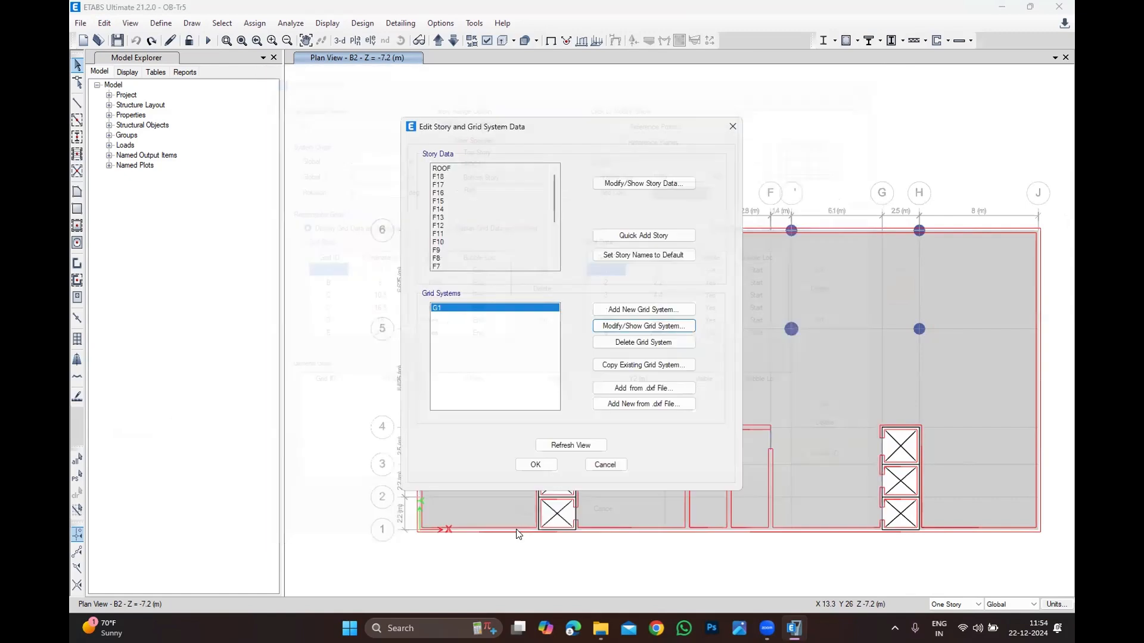
{"action": "left_click", "coordinate": [535, 465]}
{"action": "scroll", "coordinate": [772, 220], "scroll_direction": "up", "scroll_amount": 3}
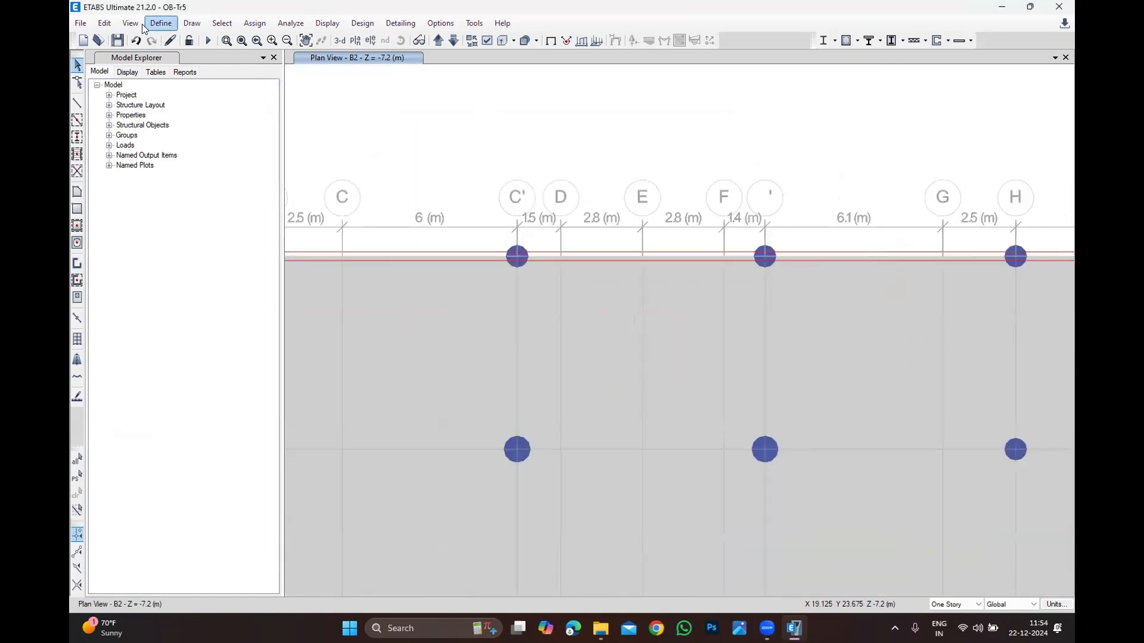
Set the bubble size of grid system G1 to 1500 mm, check the X grid IDs and apply the change to the model.
{"action": "left_click", "coordinate": [104, 22]}
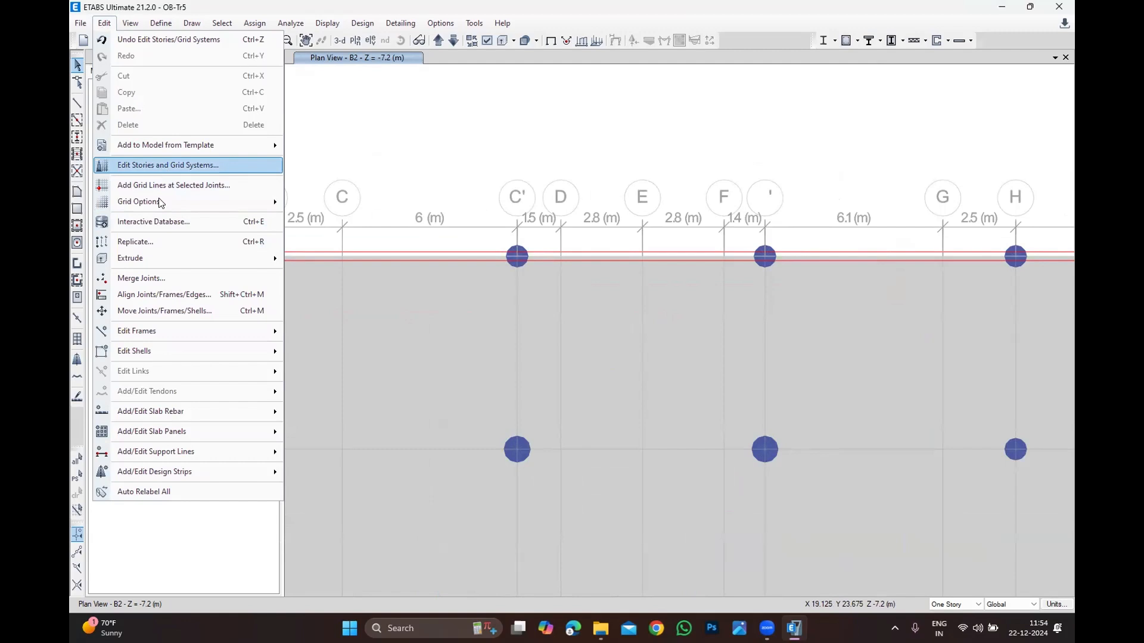
{"action": "left_click", "coordinate": [186, 167]}
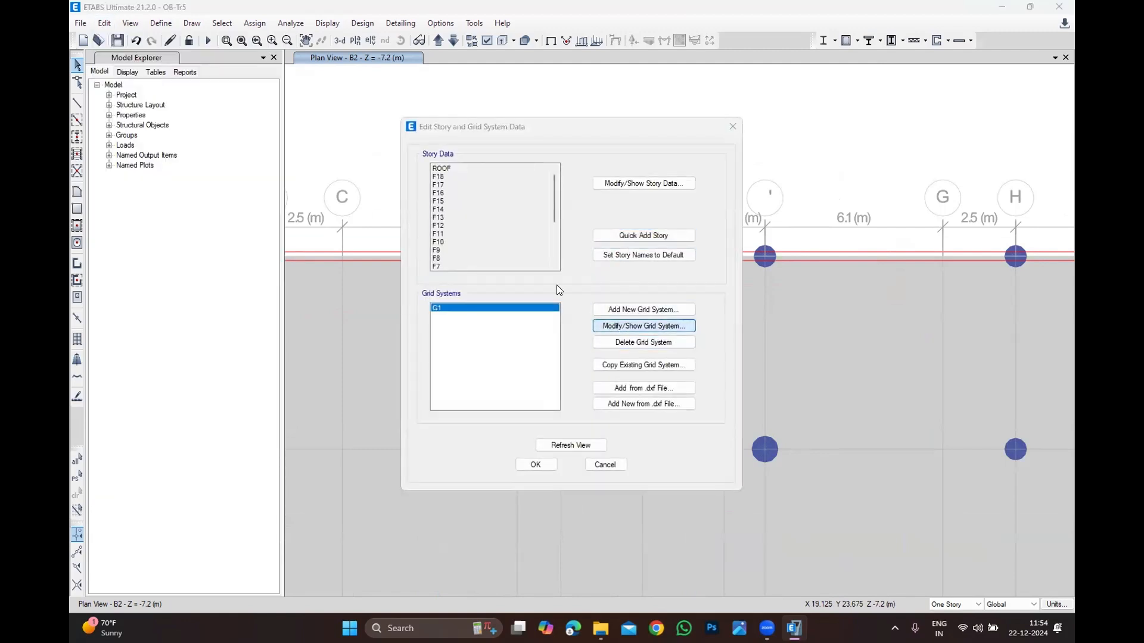
{"action": "left_click", "coordinate": [620, 327]}
{"action": "double_click", "coordinate": [676, 172]}
{"action": "type", "text": "1500"}
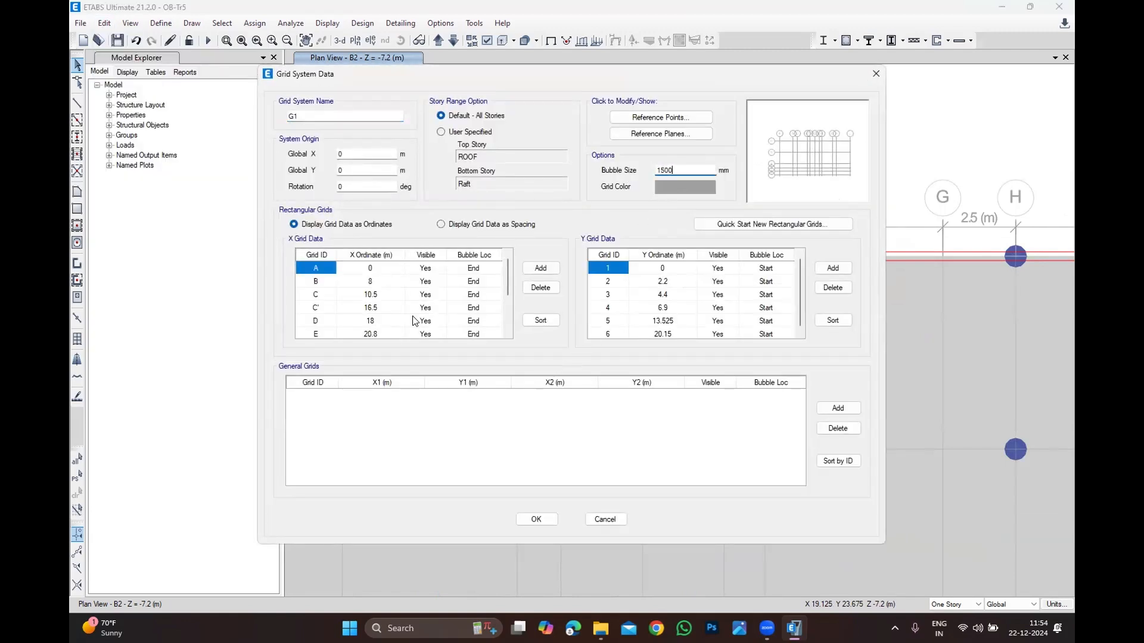
{"action": "scroll", "coordinate": [415, 321], "scroll_direction": "down", "scroll_amount": 2}
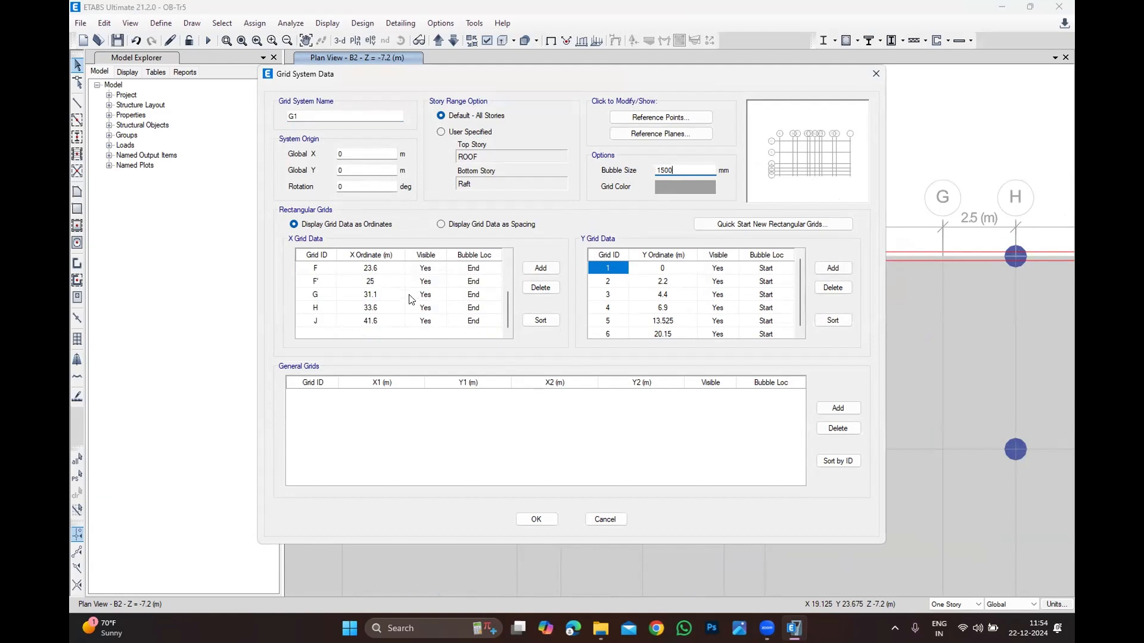
{"action": "scroll", "coordinate": [413, 299], "scroll_direction": "up", "scroll_amount": 2}
{"action": "scroll", "coordinate": [414, 298], "scroll_direction": "down", "scroll_amount": 2}
{"action": "left_click", "coordinate": [538, 518]}
{"action": "left_click", "coordinate": [537, 465]}
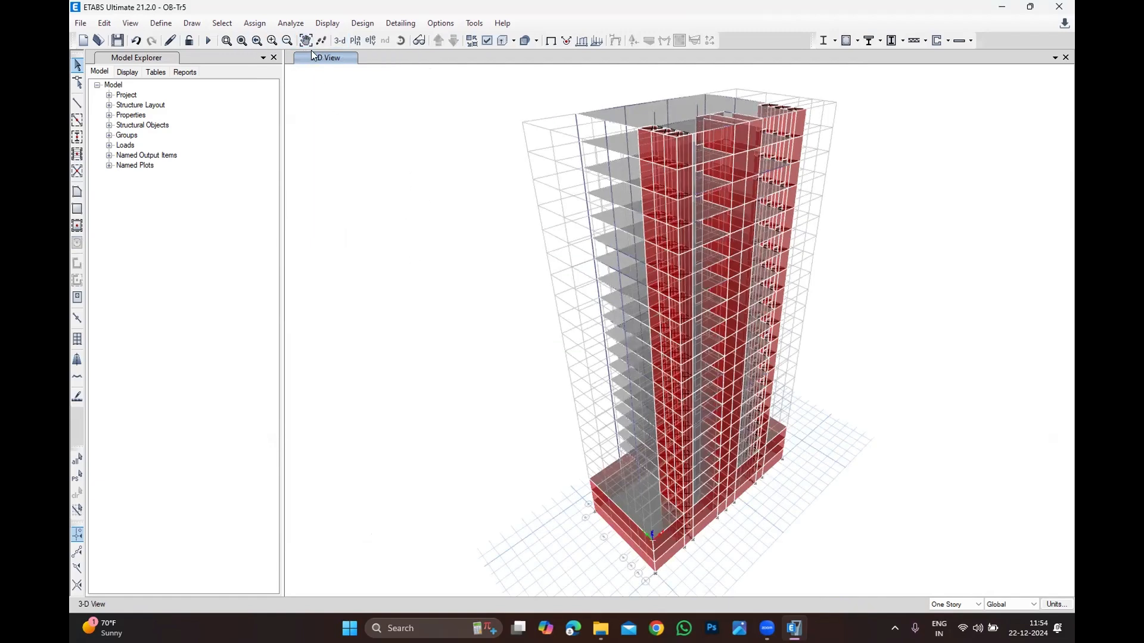
Display the plan view of story B2.
{"action": "scroll", "coordinate": [508, 395], "scroll_direction": "down", "scroll_amount": 3}
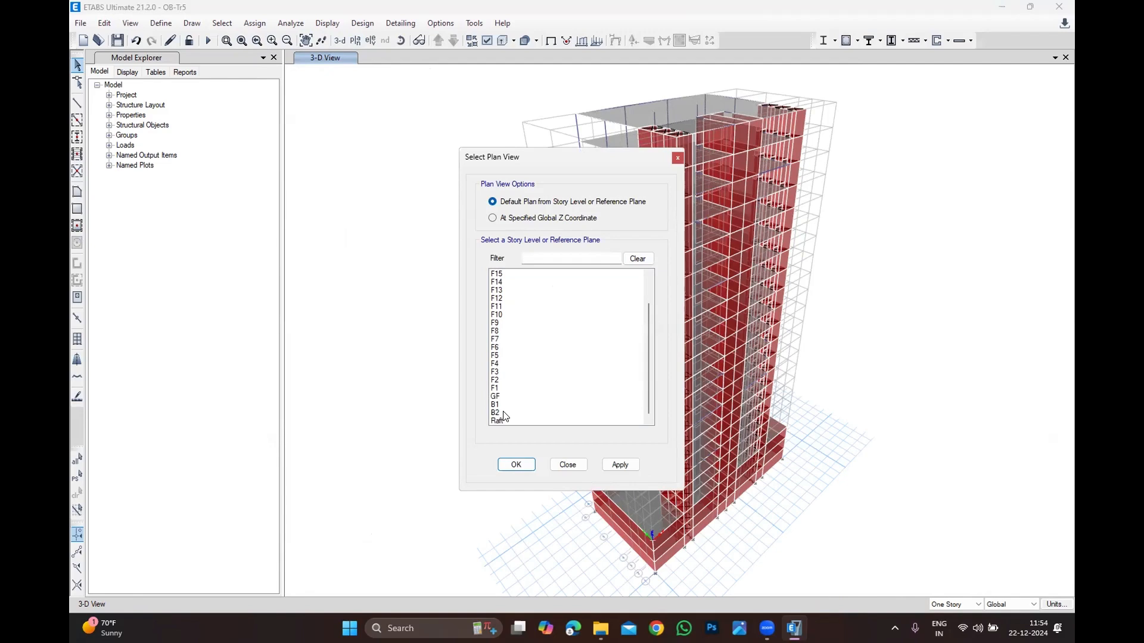
{"action": "left_click", "coordinate": [503, 412]}
{"action": "left_click", "coordinate": [515, 465]}
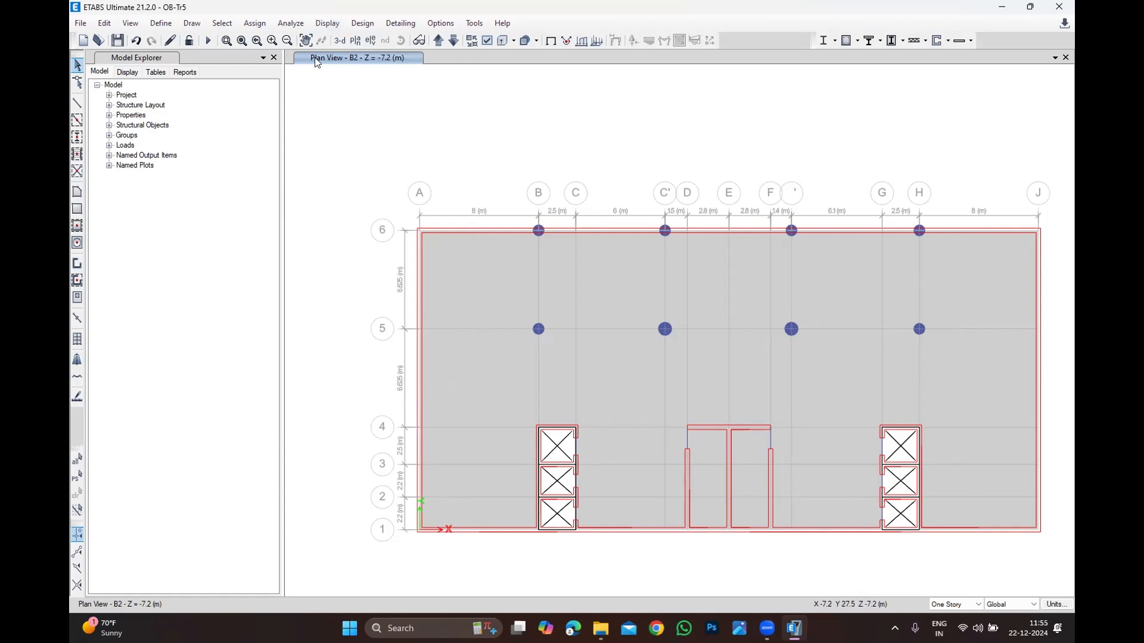
Display the F18 plan view, select the two interior columns where C' and F' cross grid line 5, and clear the selection.
{"action": "left_click", "coordinate": [356, 40]}
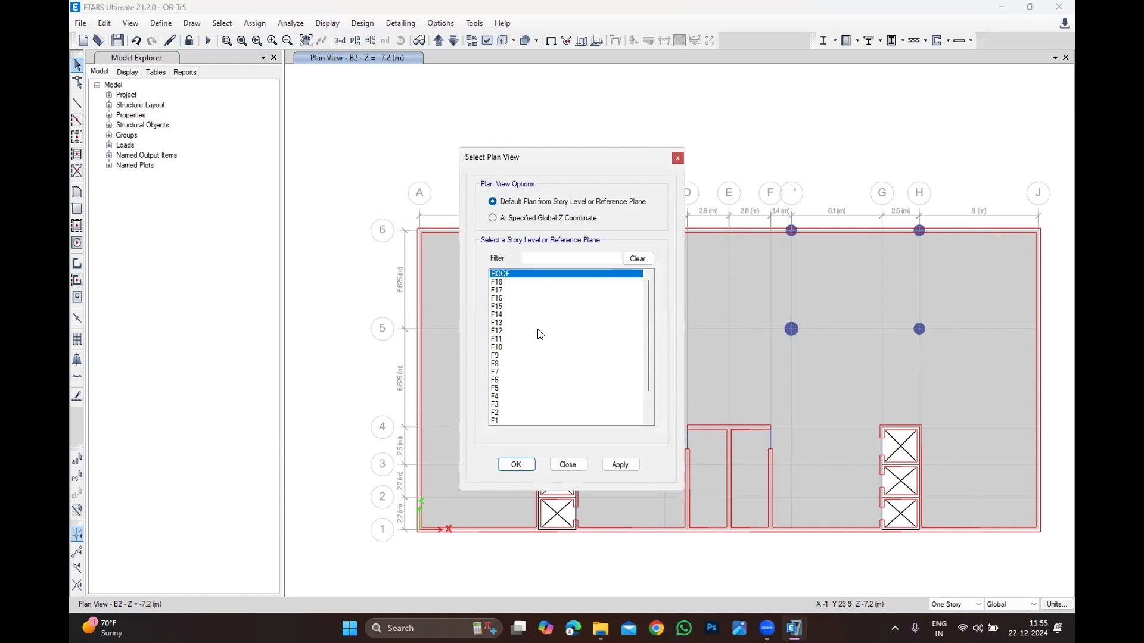
{"action": "left_click", "coordinate": [527, 298]}
{"action": "left_click", "coordinate": [524, 282]}
{"action": "left_click", "coordinate": [520, 290]}
{"action": "left_click", "coordinate": [516, 283]}
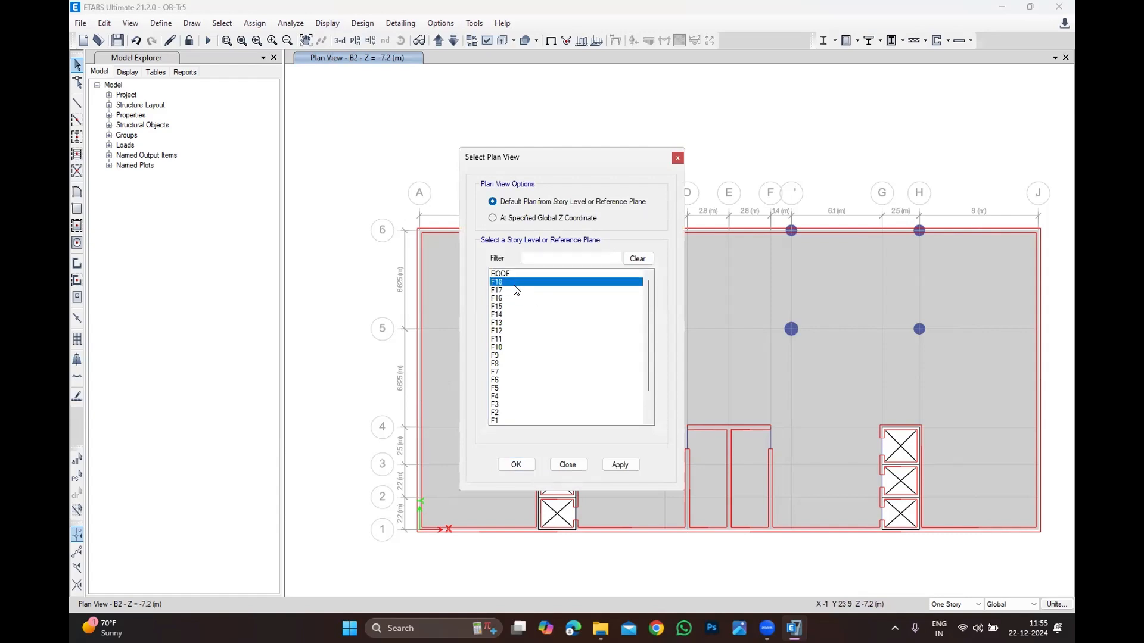
{"action": "left_click", "coordinate": [515, 465]}
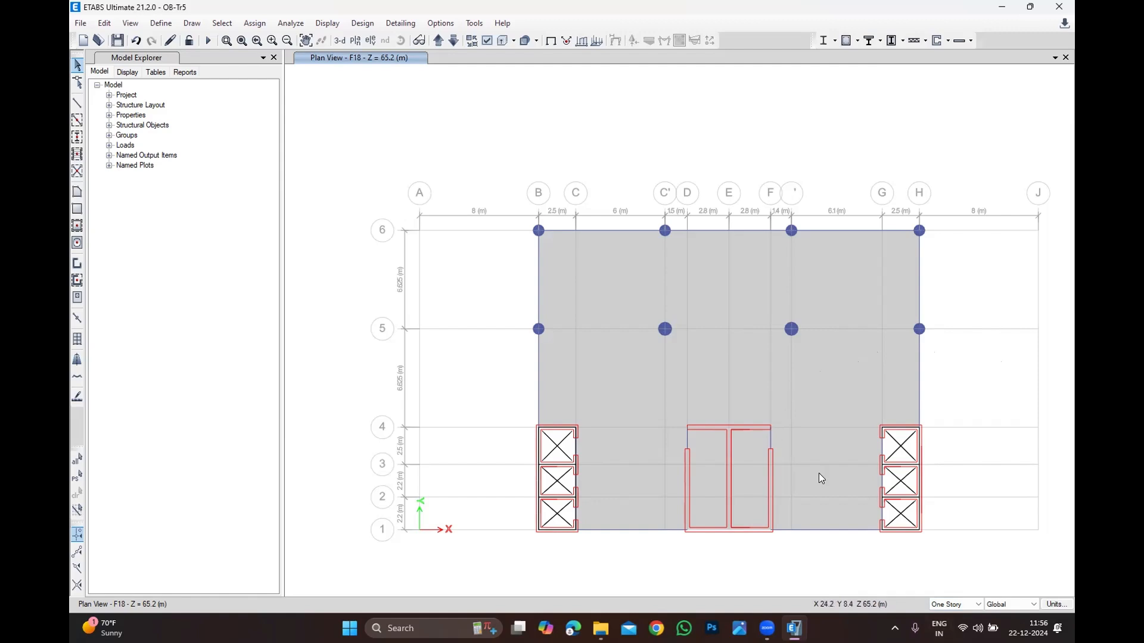
{"action": "left_click_drag", "start_coordinate": [613, 374], "coordinate": [820, 297]}
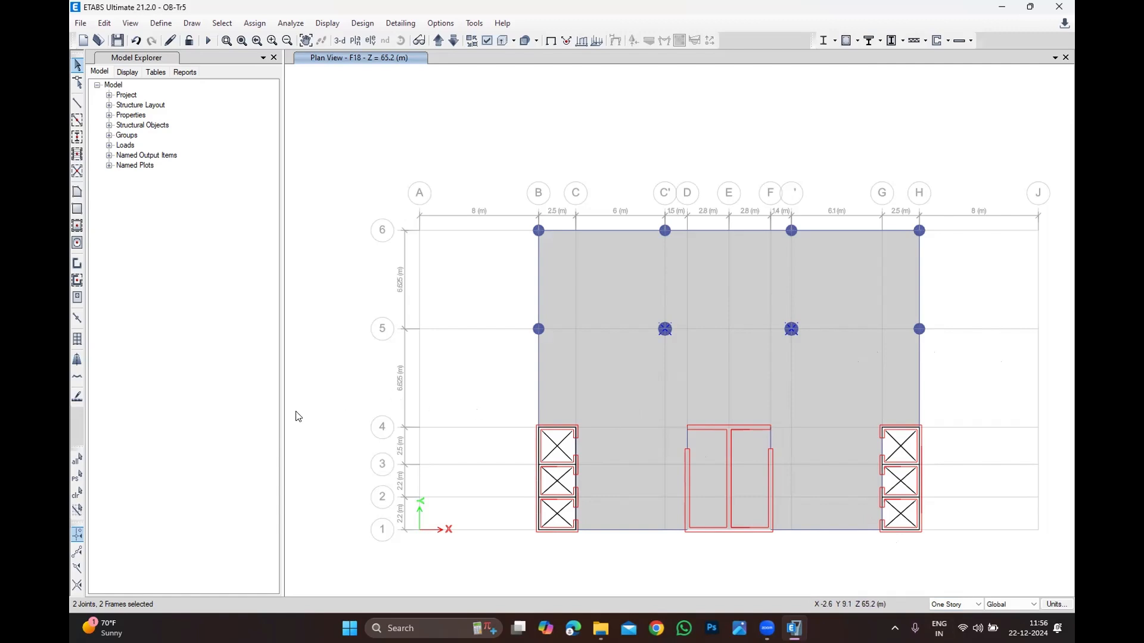
{"action": "left_click", "coordinate": [77, 493]}
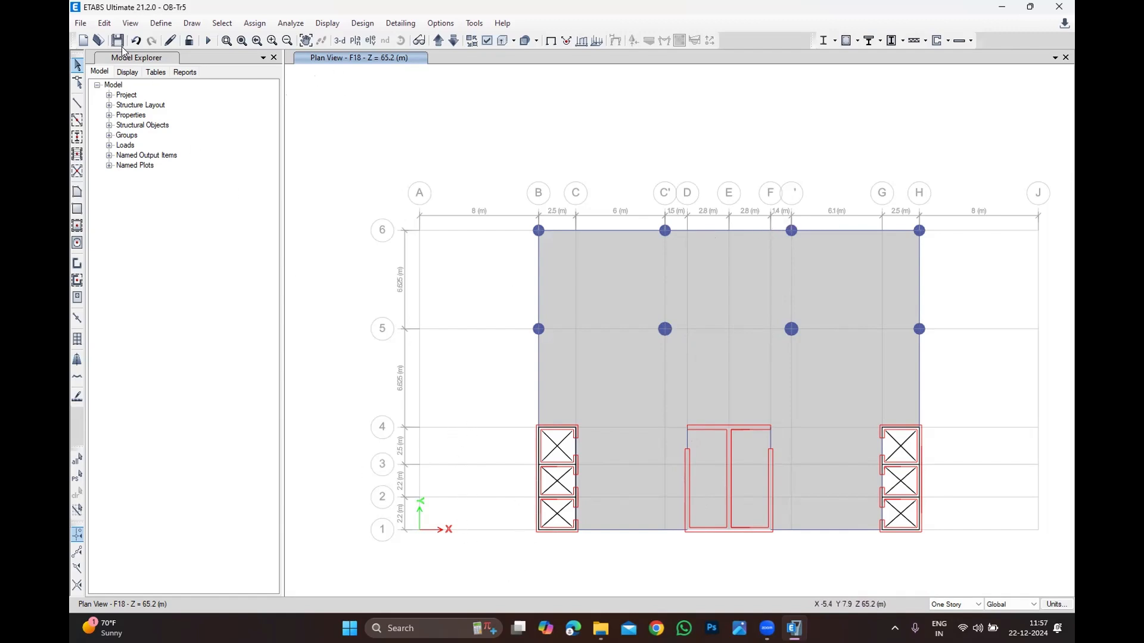
{"action": "left_click", "coordinate": [108, 24]}
{"action": "left_click", "coordinate": [175, 167]}
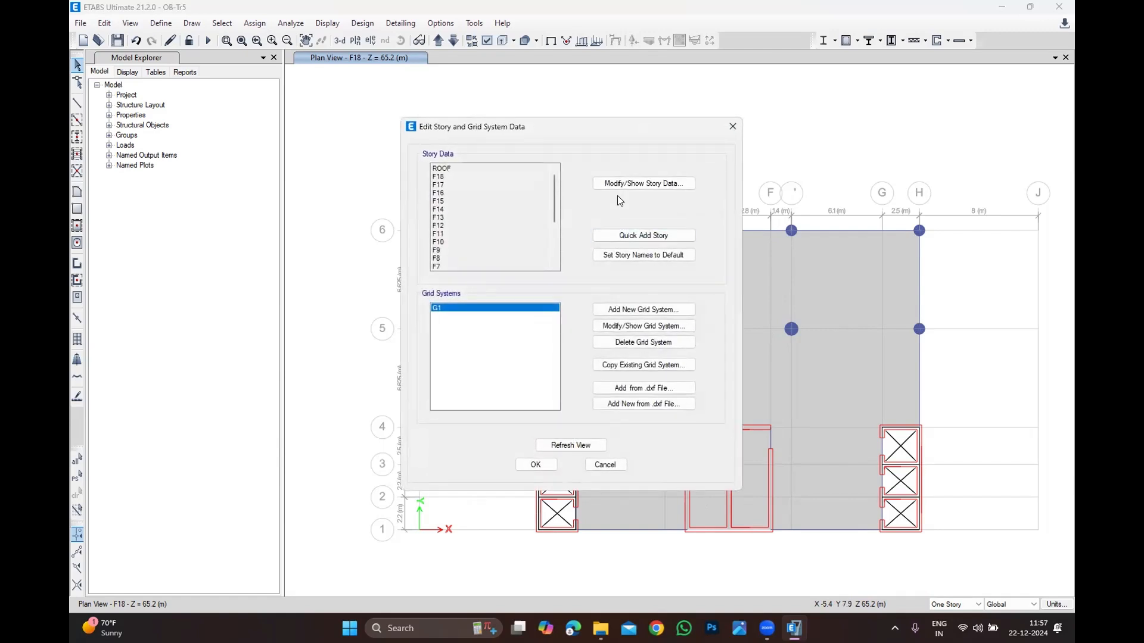
{"action": "left_click", "coordinate": [636, 183]}
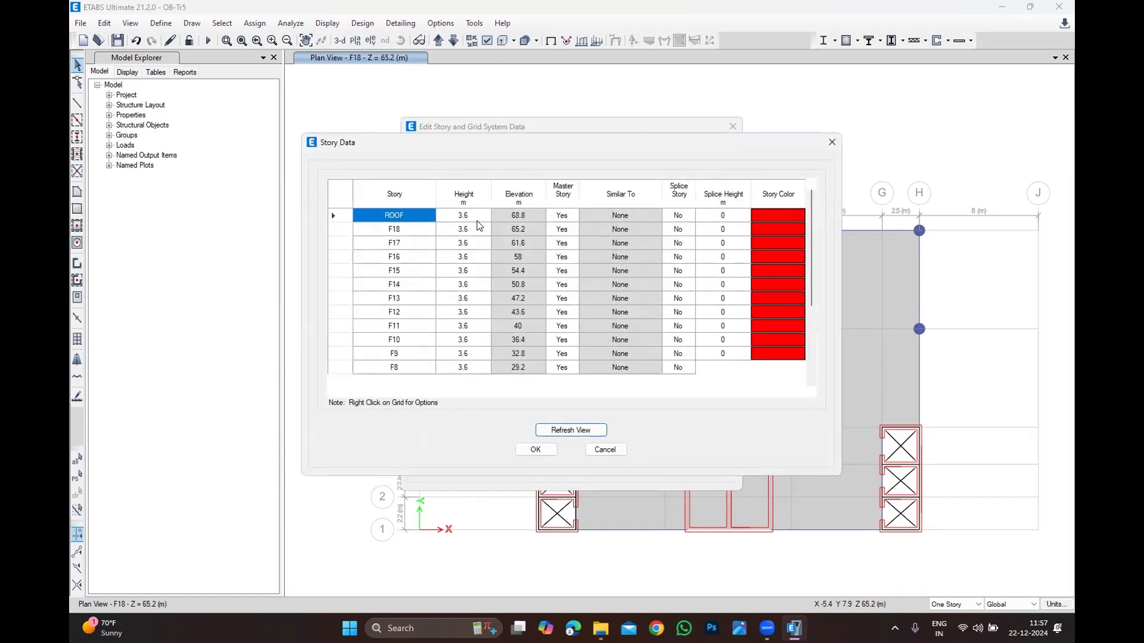
{"action": "left_click", "coordinate": [348, 217]}
{"action": "right_click", "coordinate": [348, 217]}
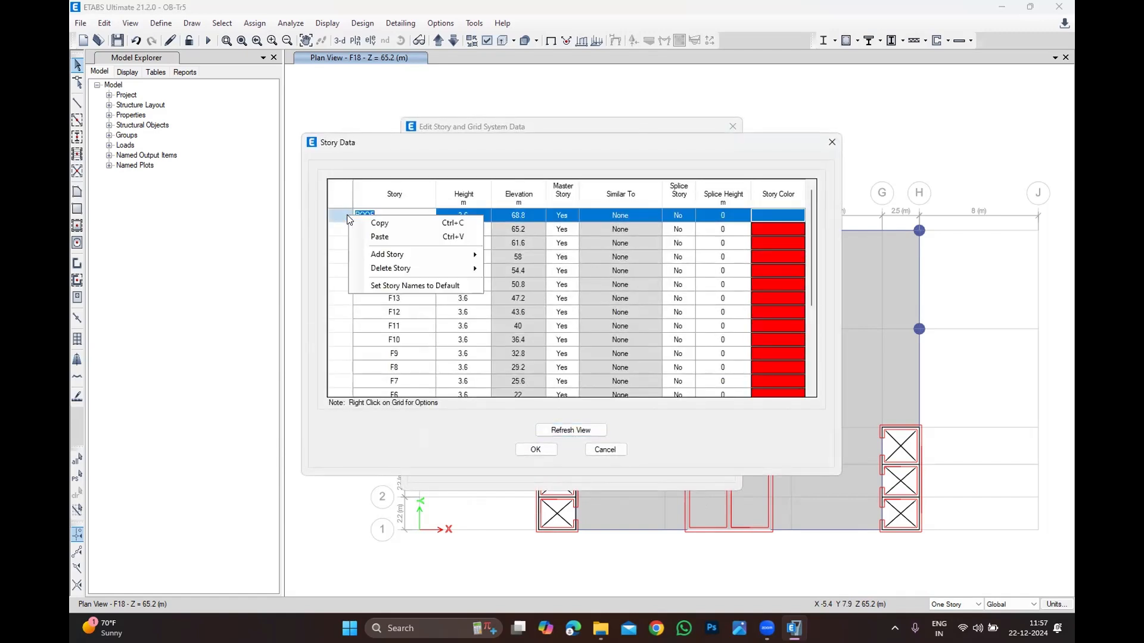
{"action": "left_click", "coordinate": [607, 451]}
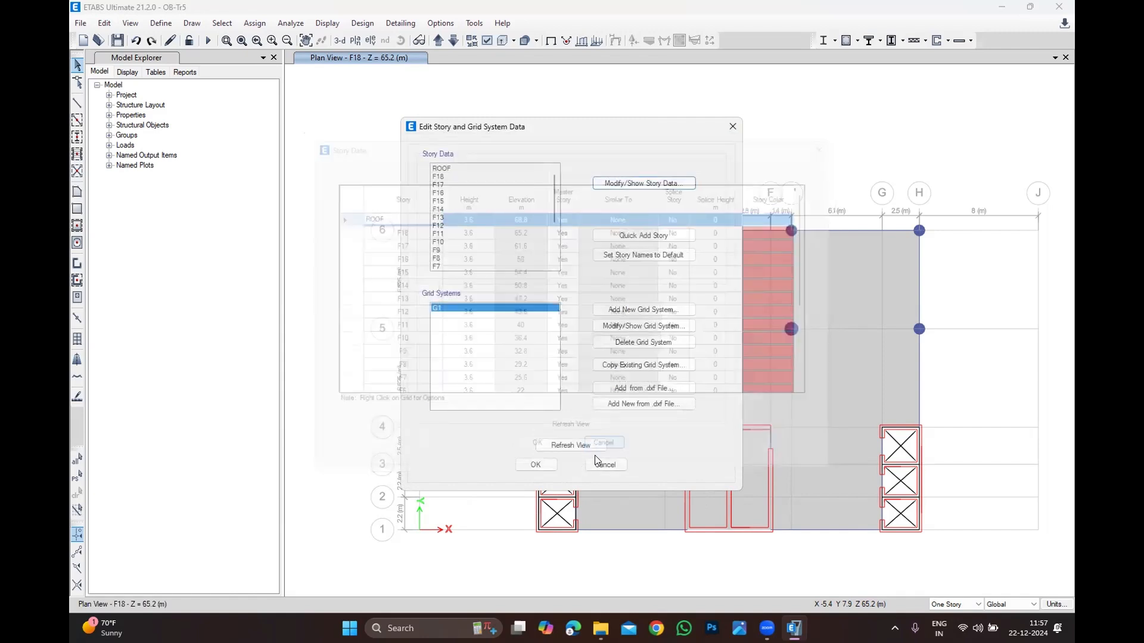
{"action": "left_click", "coordinate": [603, 462]}
Add a 3.6 m high story above the ROOF story with Quick Add Story.
{"action": "left_click", "coordinate": [104, 23]}
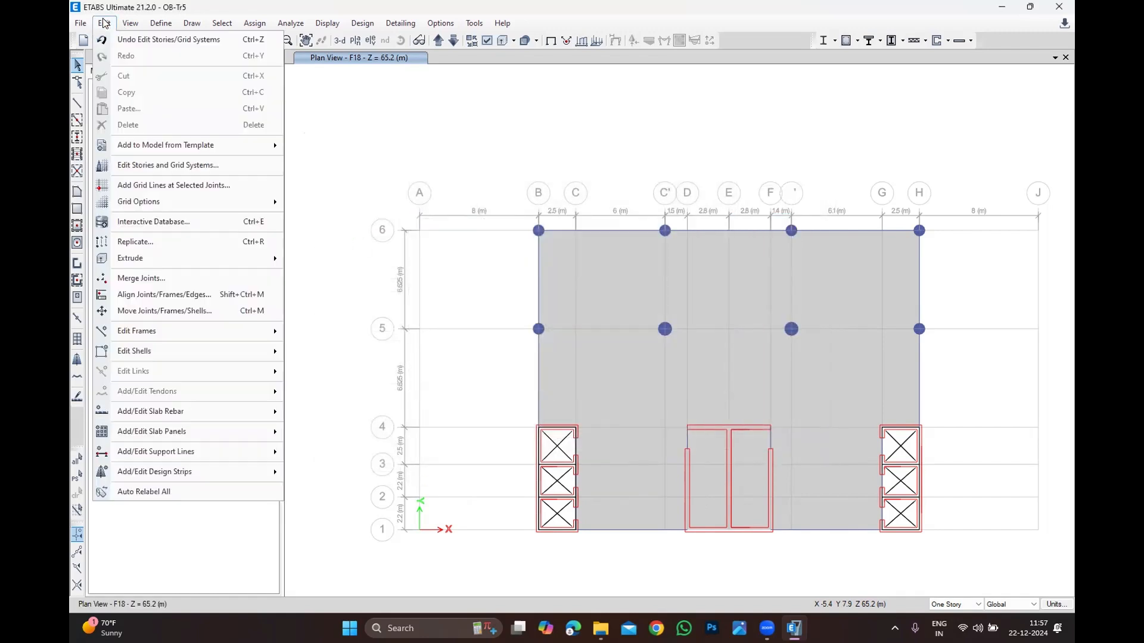
{"action": "left_click", "coordinate": [142, 165]}
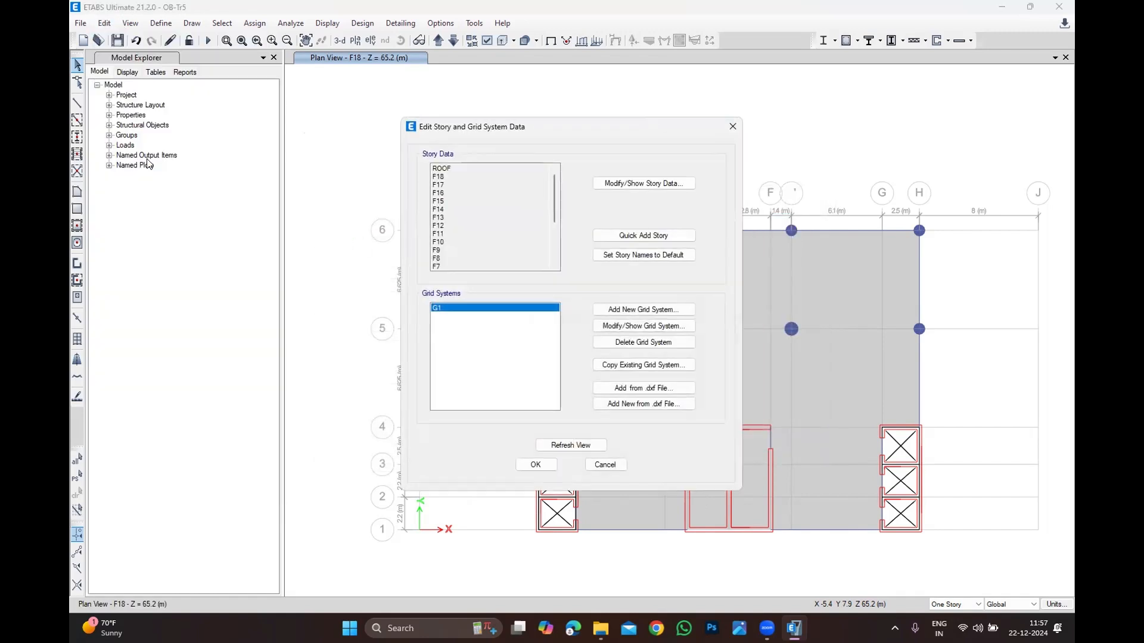
{"action": "left_click", "coordinate": [635, 239]}
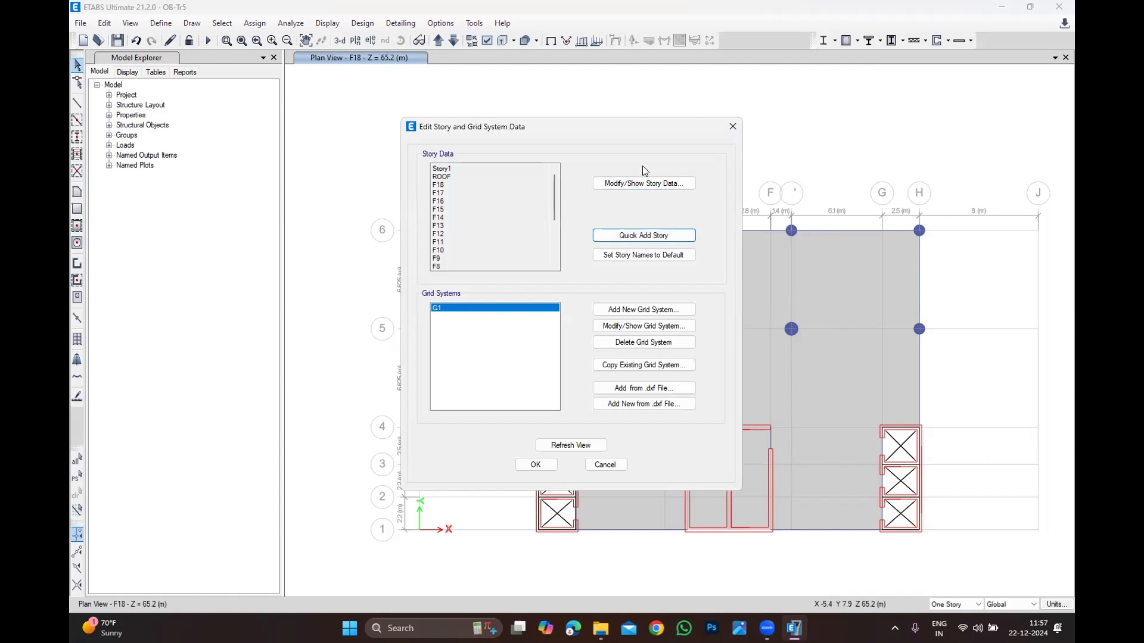
Rename the new top story as UPPER ROOF and apply the story changes to the model.
{"action": "left_click", "coordinate": [629, 181]}
{"action": "double_click", "coordinate": [411, 213]}
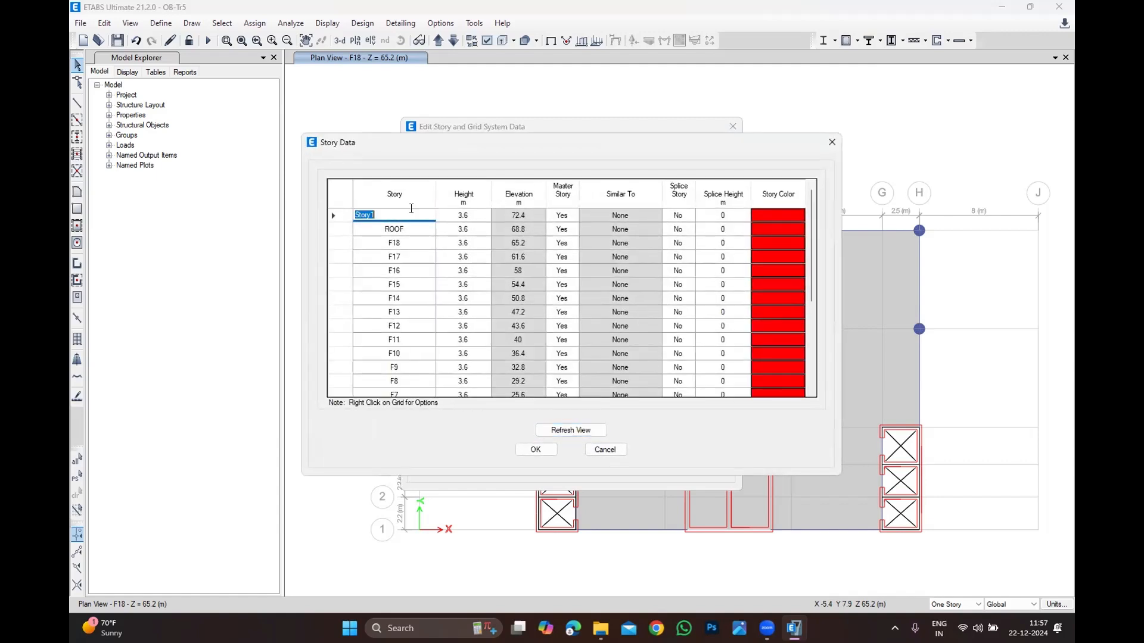
{"action": "type", "text": "UPP"}
{"action": "key", "text": "BackSpace"}
{"action": "key", "text": "BackSpace"}
{"action": "type", "text": "/"}
{"action": "key", "text": "Num_Lock"}
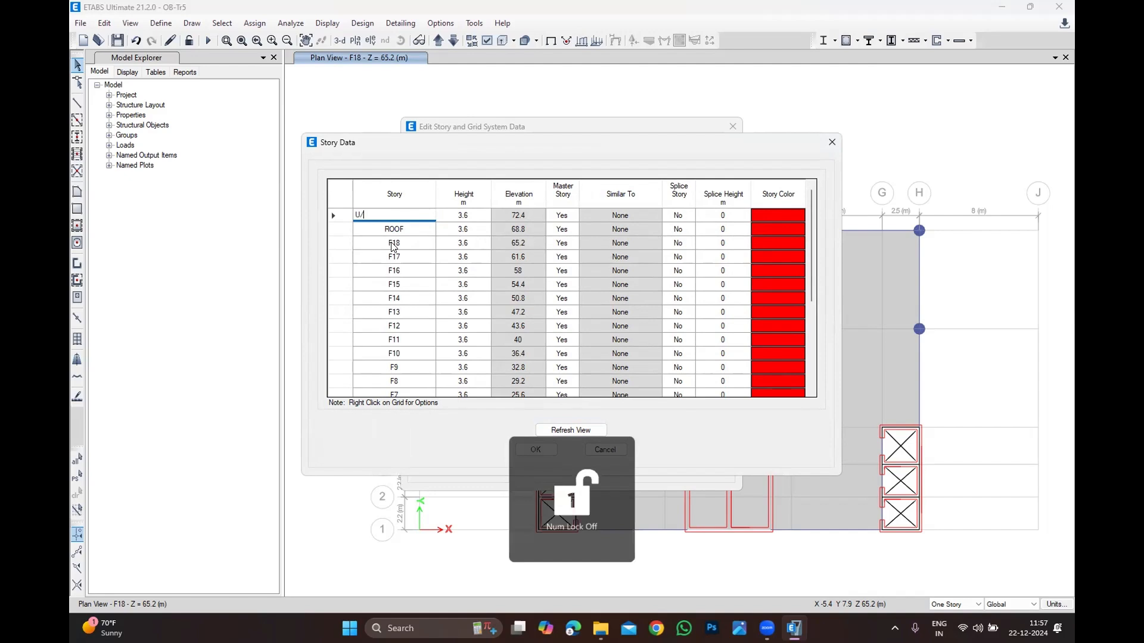
{"action": "key", "text": "Num_Lock"}
{"action": "key", "text": "BackSpace"}
{"action": "type", "text": "PPER ROOF"}
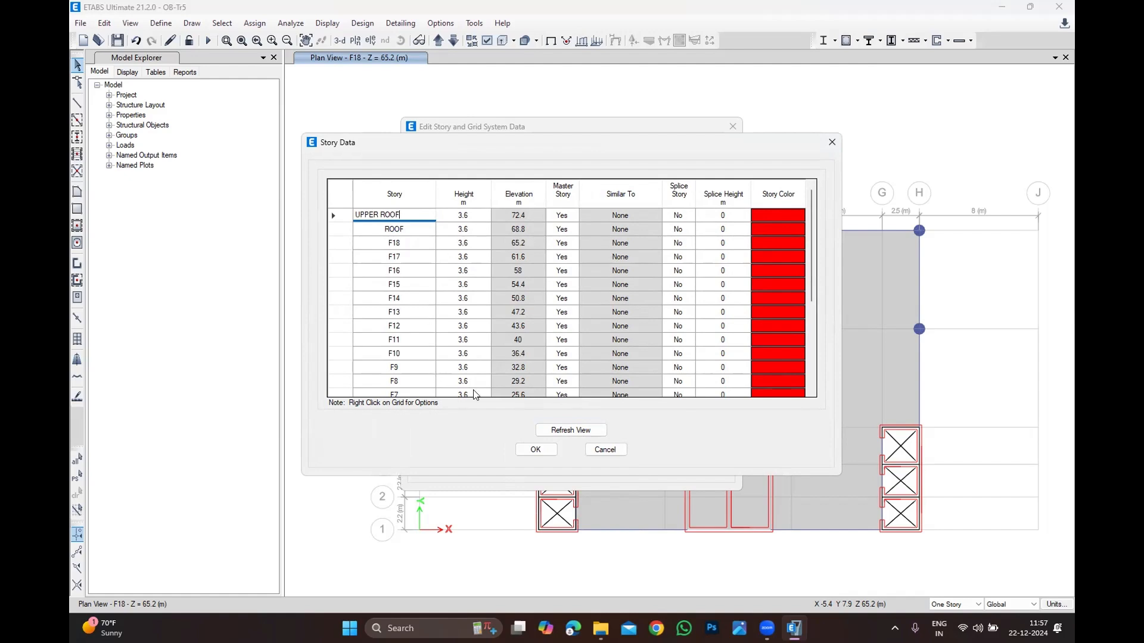
{"action": "left_click", "coordinate": [532, 450]}
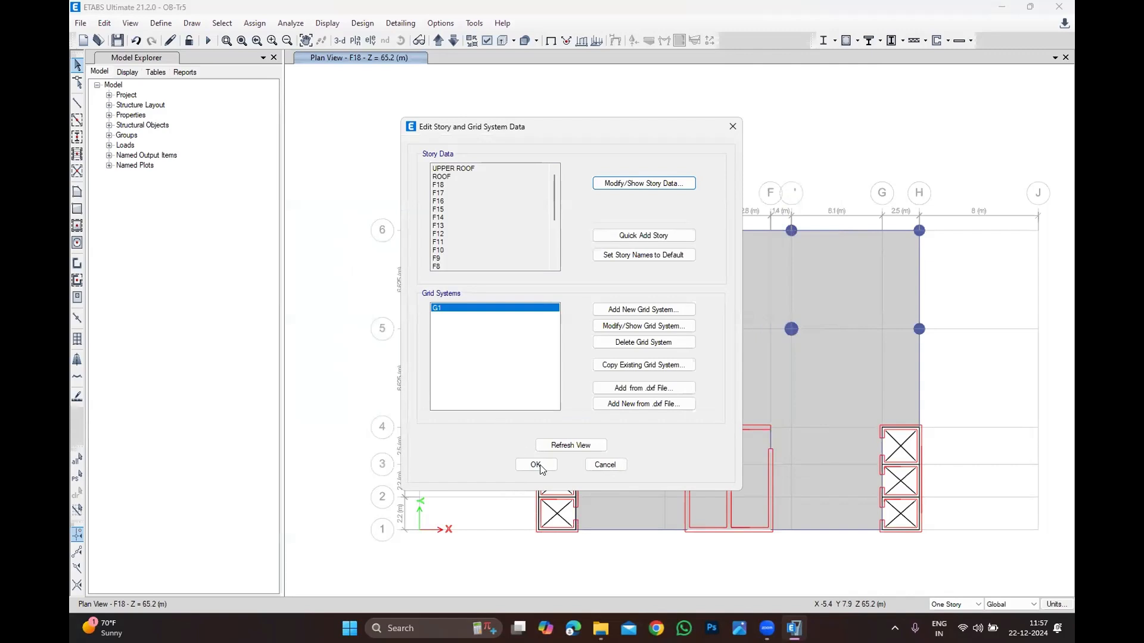
{"action": "left_click", "coordinate": [536, 464]}
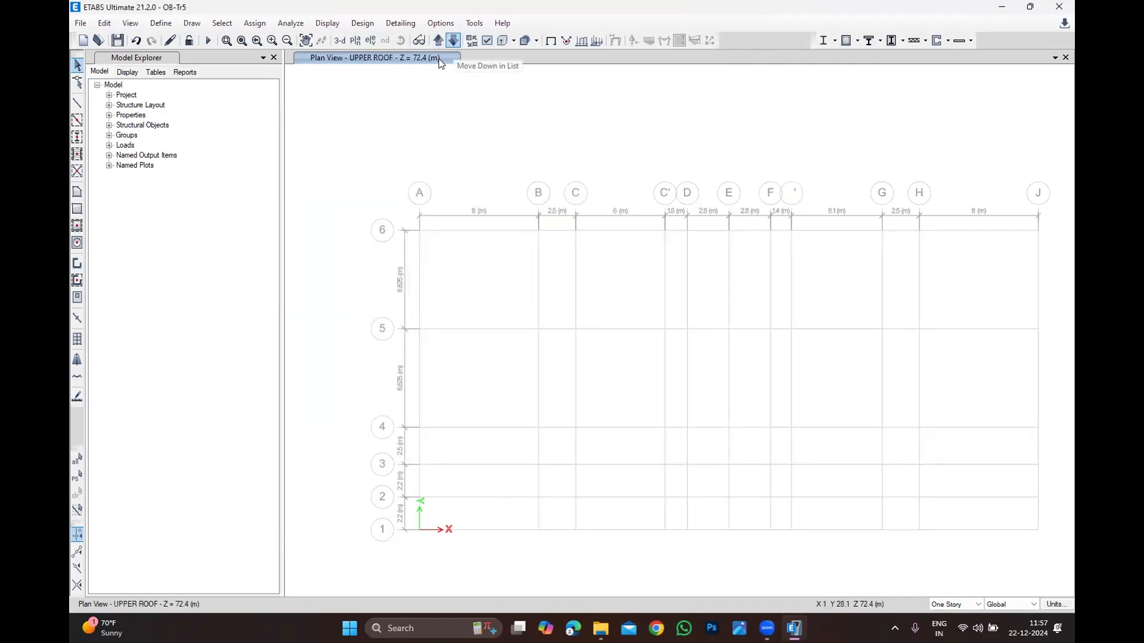
Display the ROOF plan view and select all of its columns, walls, beams and slabs with a window around the whole floor.
{"action": "left_click", "coordinate": [453, 41]}
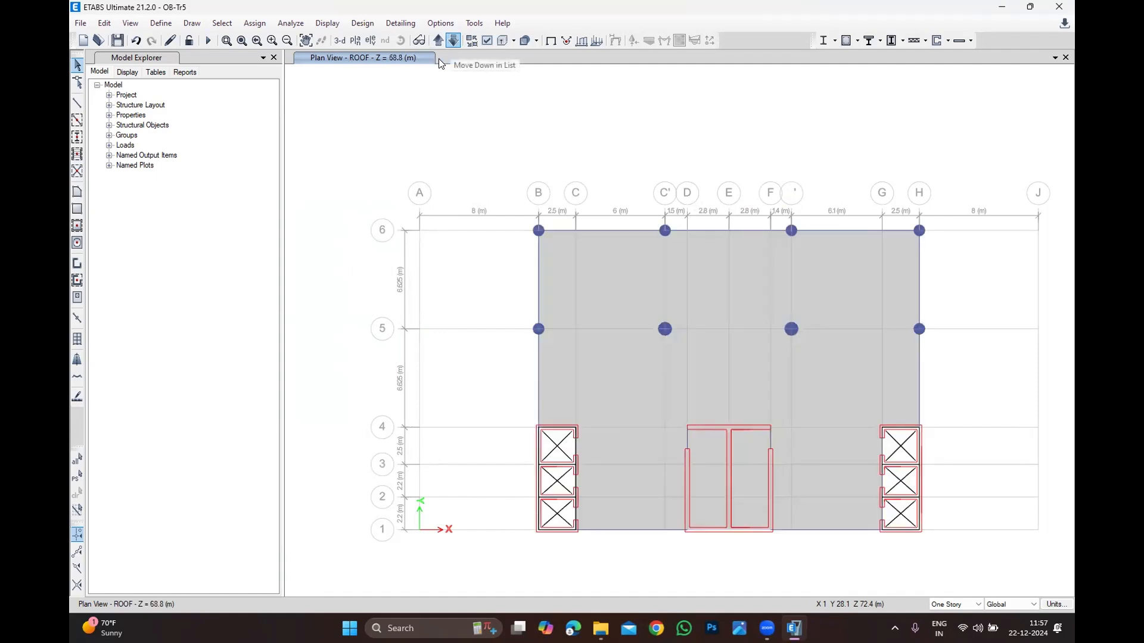
{"action": "left_click_drag", "start_coordinate": [441, 539], "coordinate": [1015, 147]}
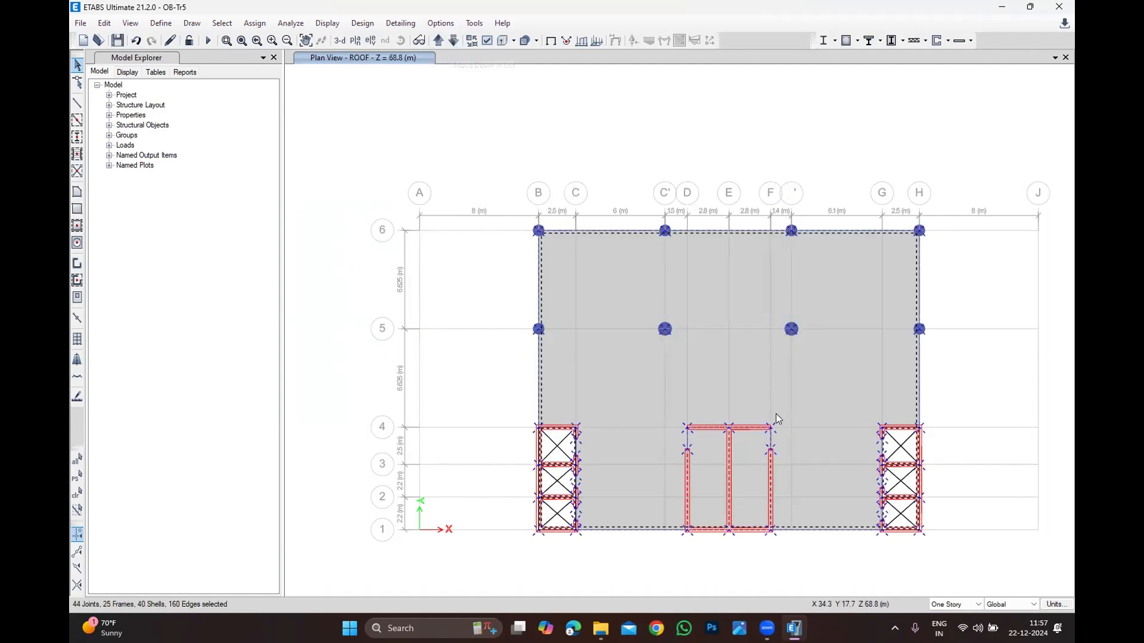
{"action": "left_click", "coordinate": [77, 498]}
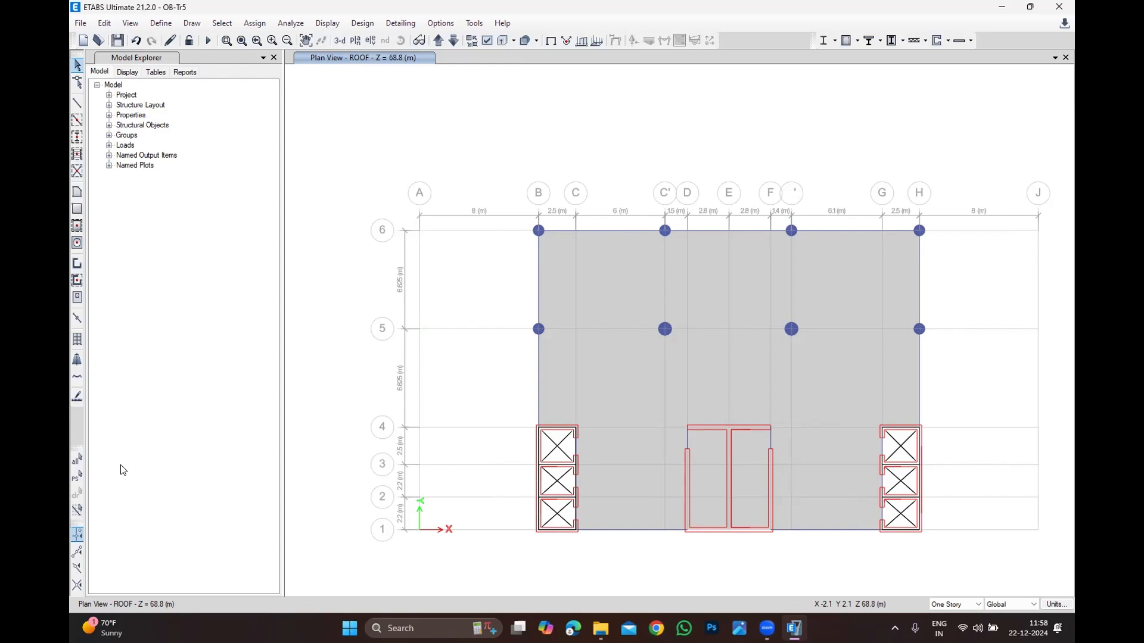
{"action": "left_click_drag", "start_coordinate": [482, 572], "coordinate": [988, 140]}
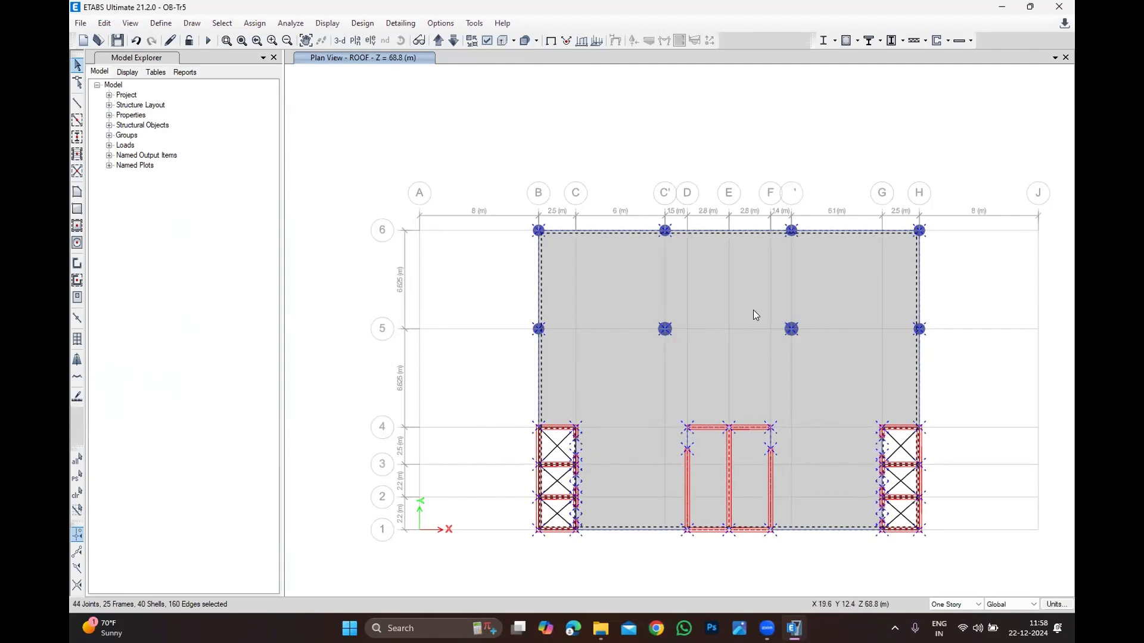
Replicate the selected ROOF floor objects onto the UPPER ROOF story, keeping the originals.
{"action": "left_click", "coordinate": [104, 23]}
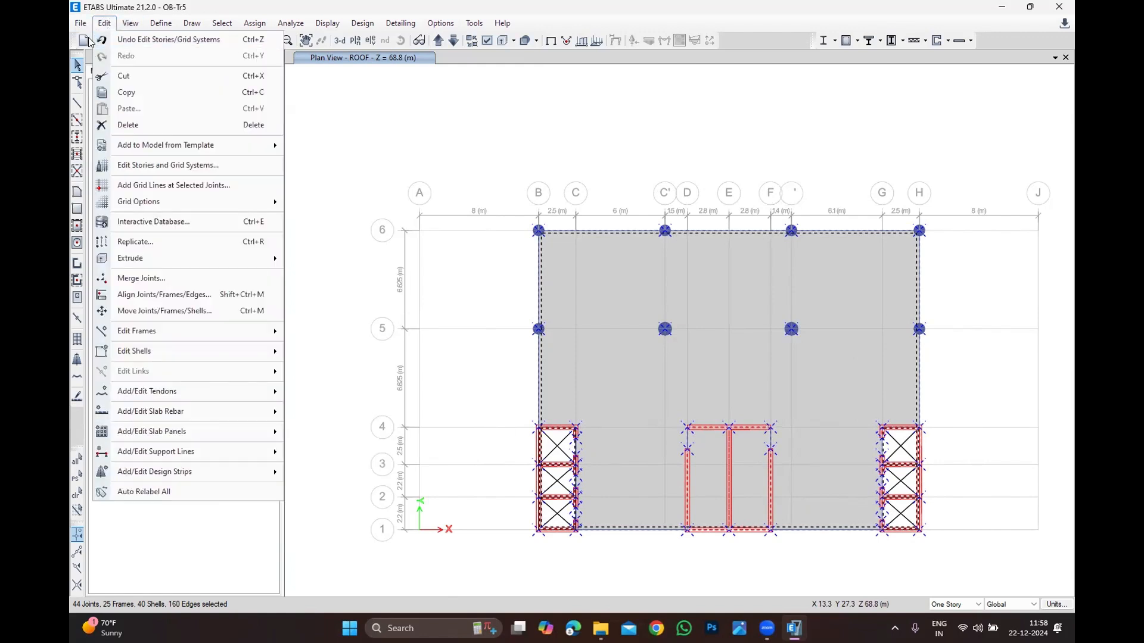
{"action": "left_click", "coordinate": [94, 26]}
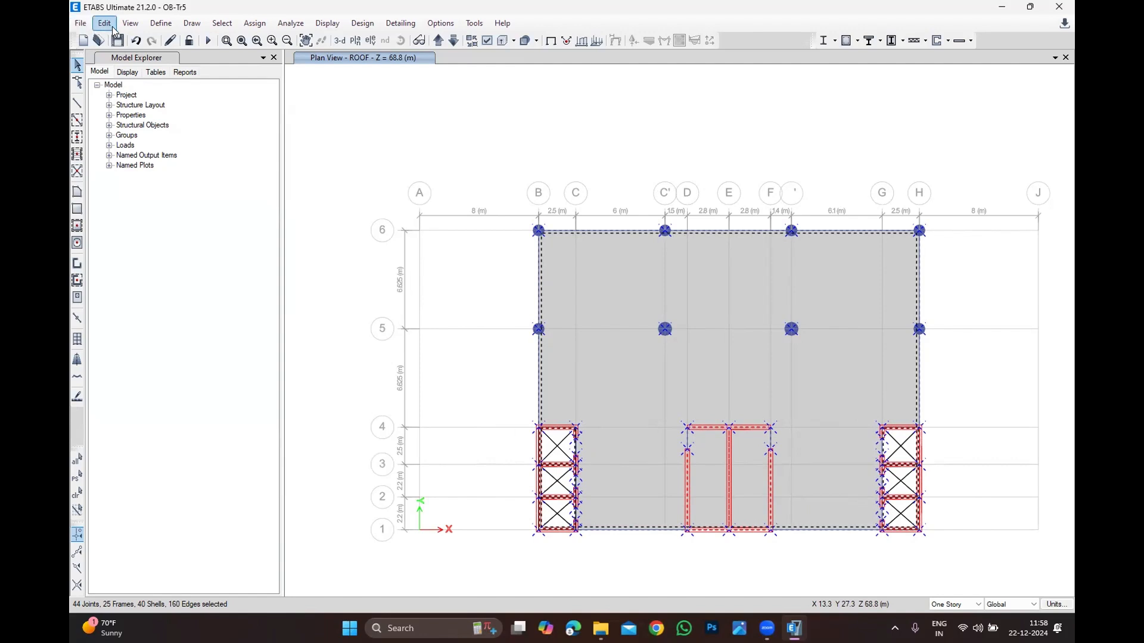
{"action": "left_click", "coordinate": [107, 25]}
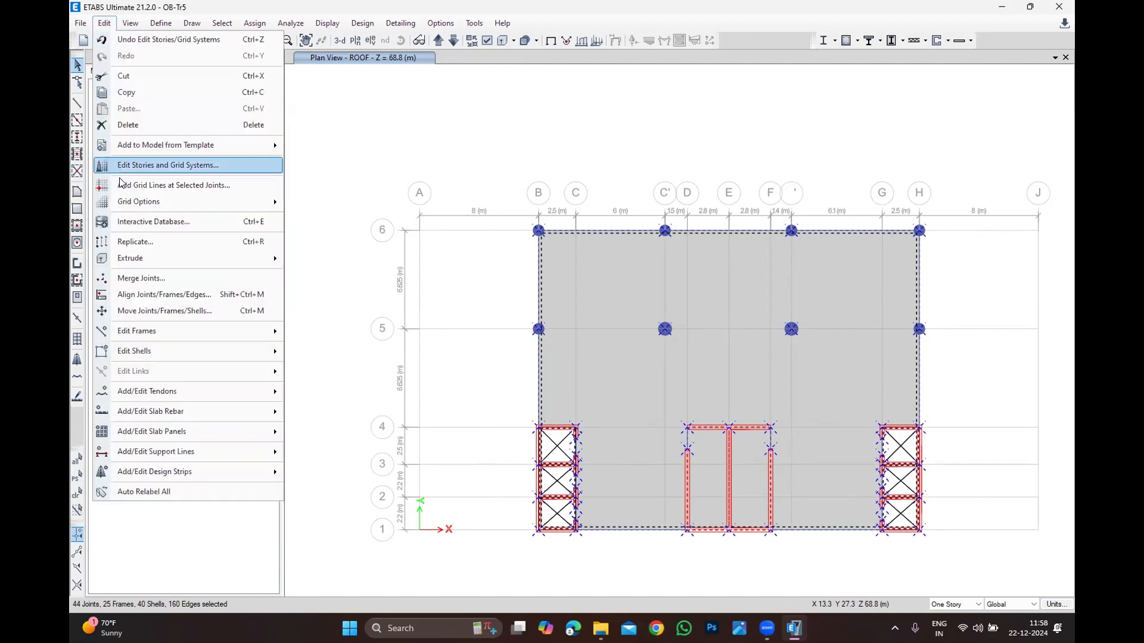
{"action": "left_click", "coordinate": [136, 242]}
{"action": "left_click", "coordinate": [576, 204]}
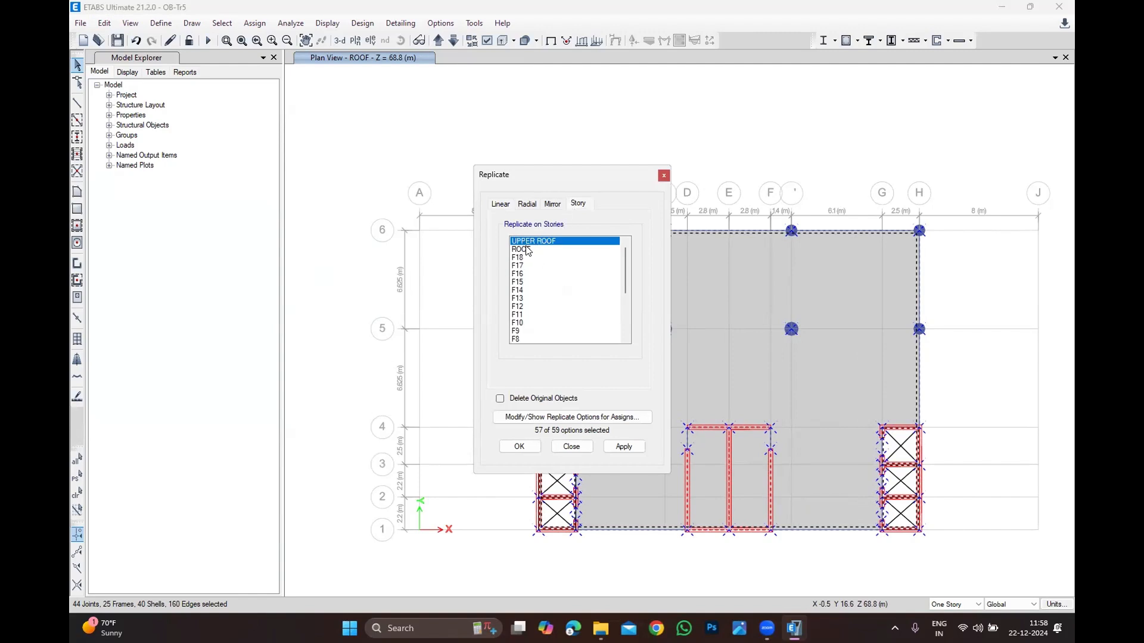
{"action": "left_click", "coordinate": [516, 447]}
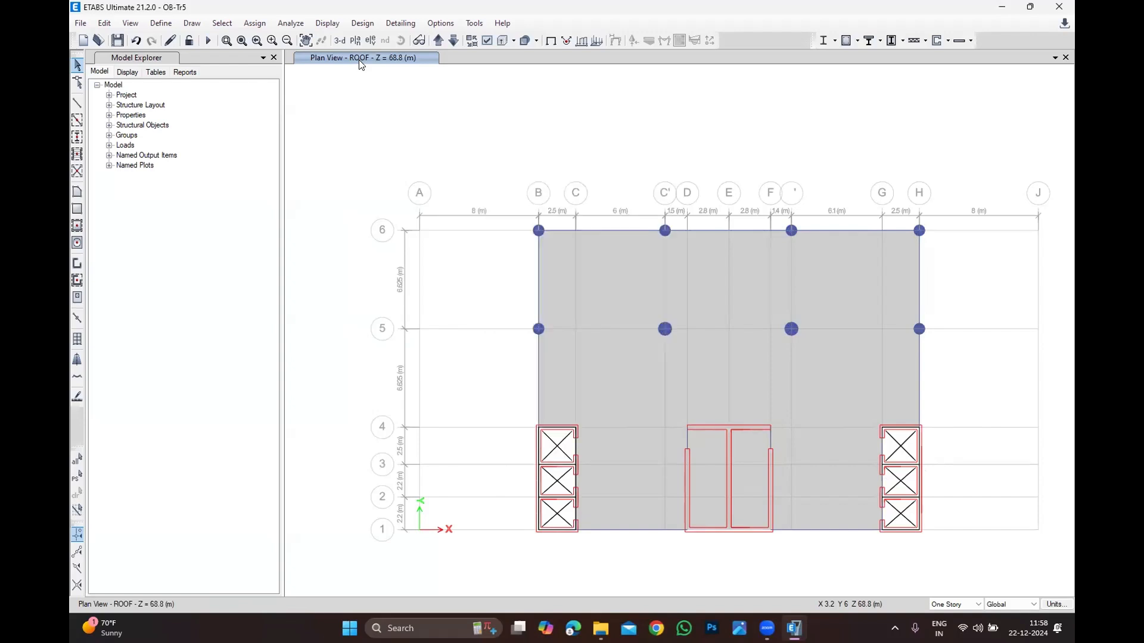
Display the UPPER ROOF plan view and refresh it with the undeformed shape.
{"action": "left_click", "coordinate": [439, 41]}
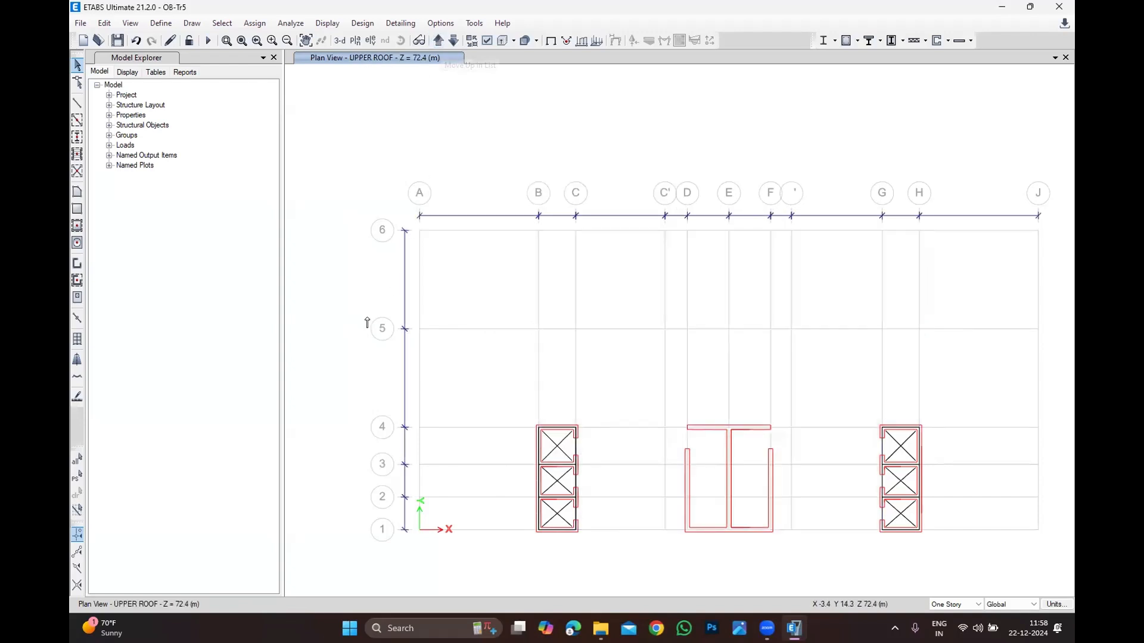
{"action": "scroll", "coordinate": [377, 323], "scroll_direction": "down", "scroll_amount": 1}
{"action": "scroll", "coordinate": [404, 343], "scroll_direction": "up", "scroll_amount": 1}
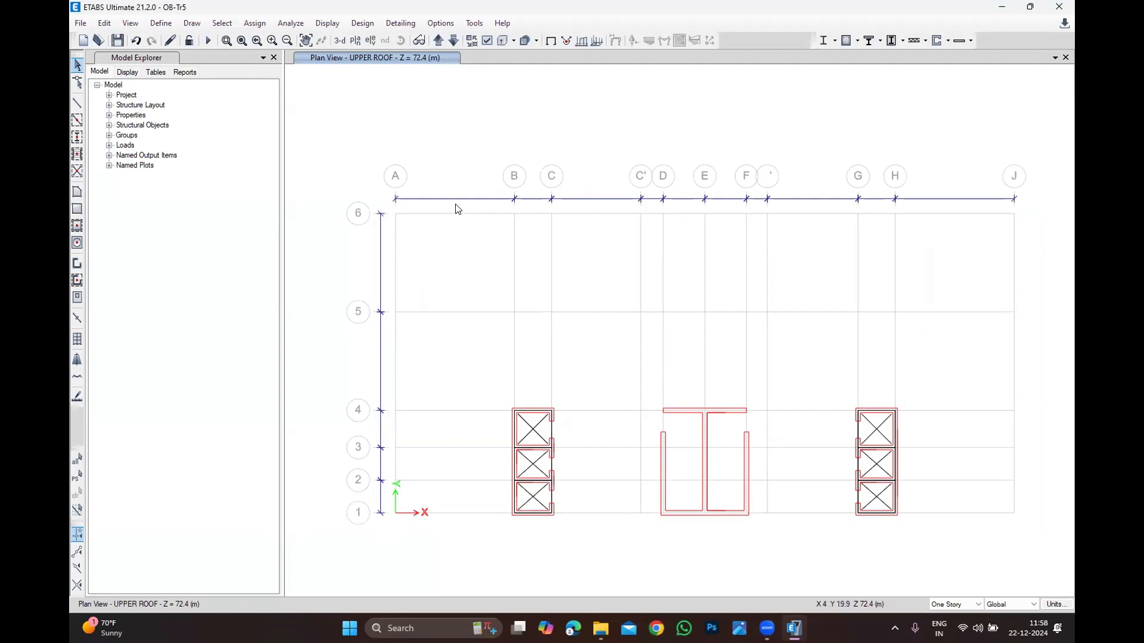
{"action": "left_click", "coordinate": [327, 23]}
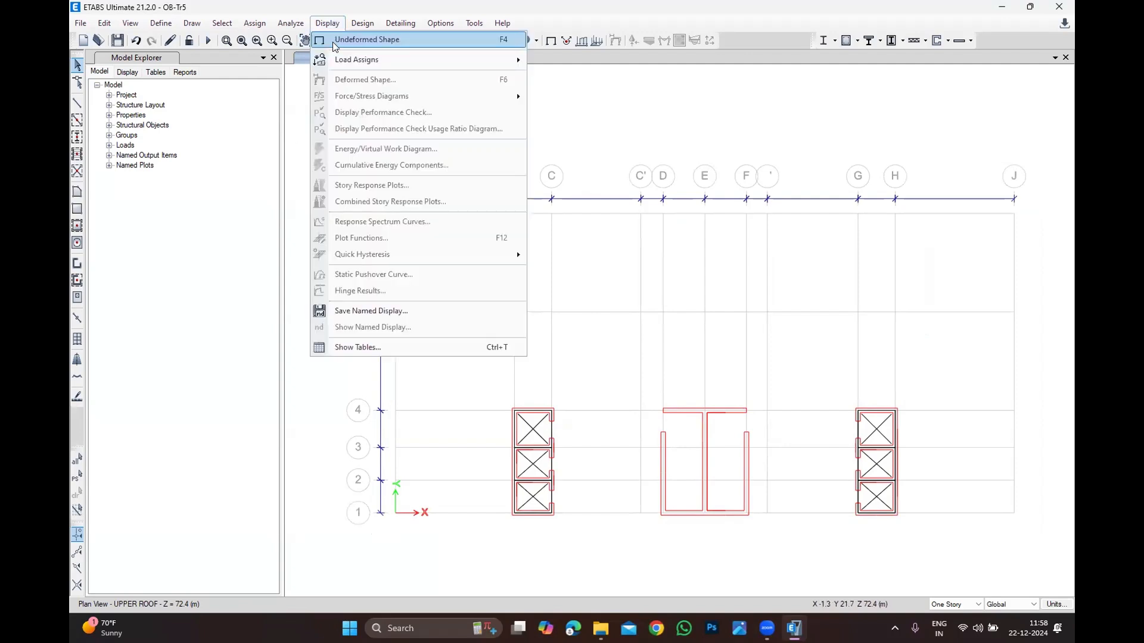
{"action": "left_click", "coordinate": [339, 36]}
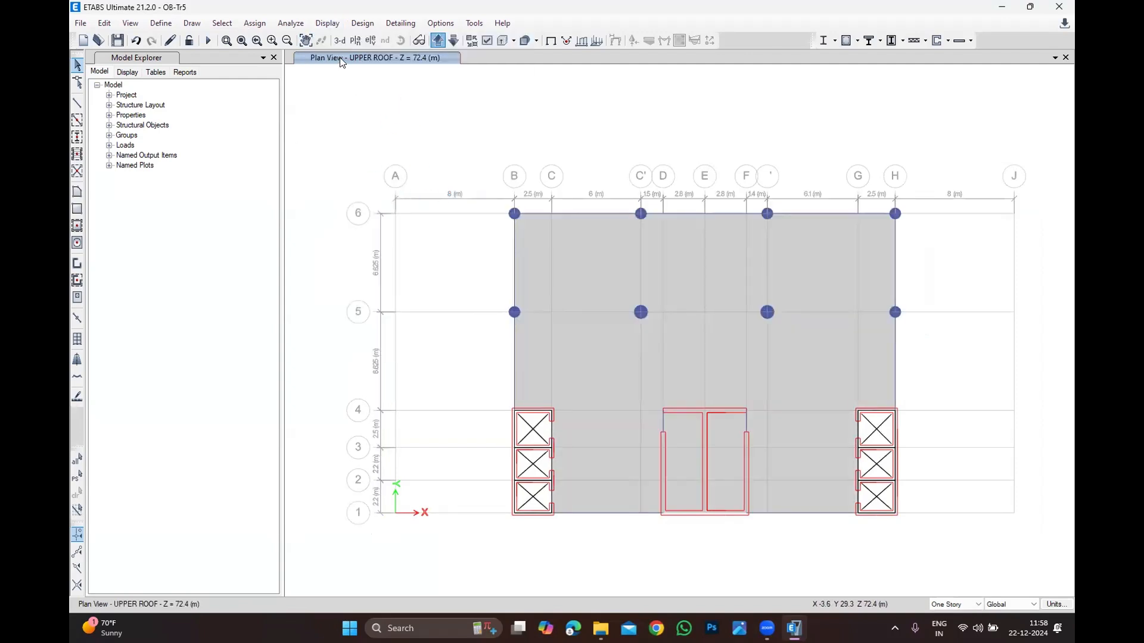
{"action": "left_click", "coordinate": [438, 42]}
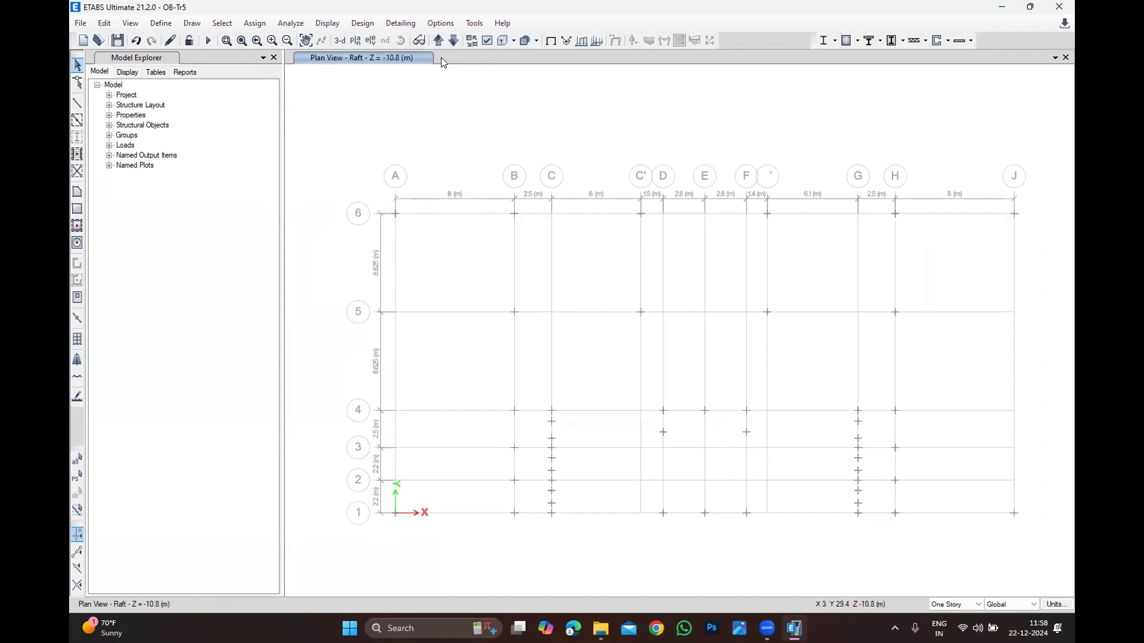
{"action": "left_click", "coordinate": [453, 41]}
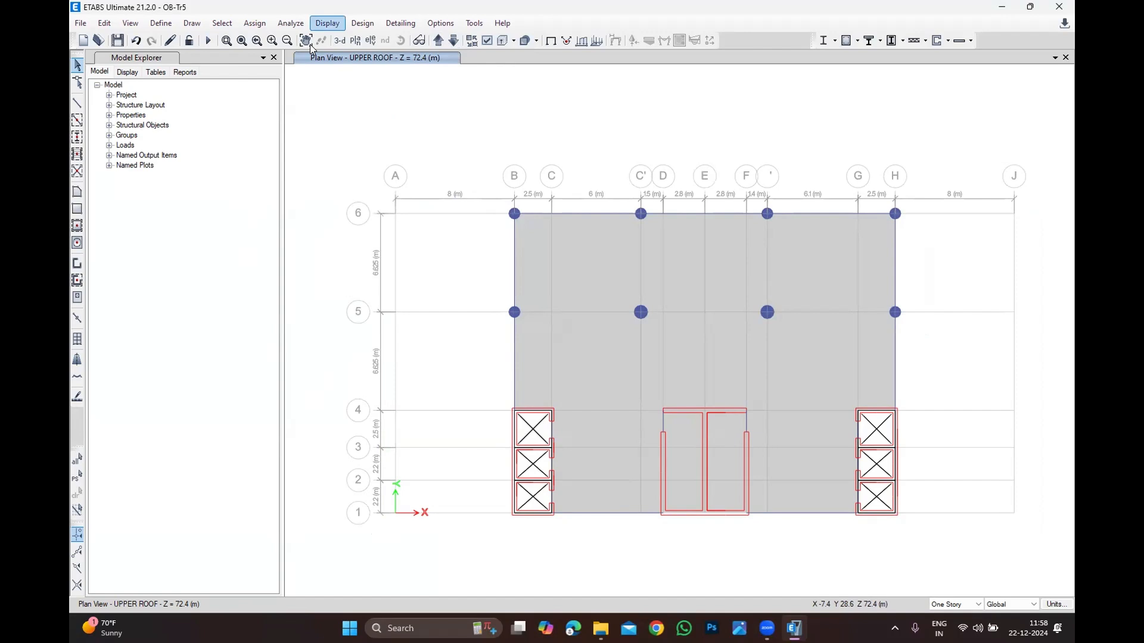
{"action": "left_click", "coordinate": [325, 24]}
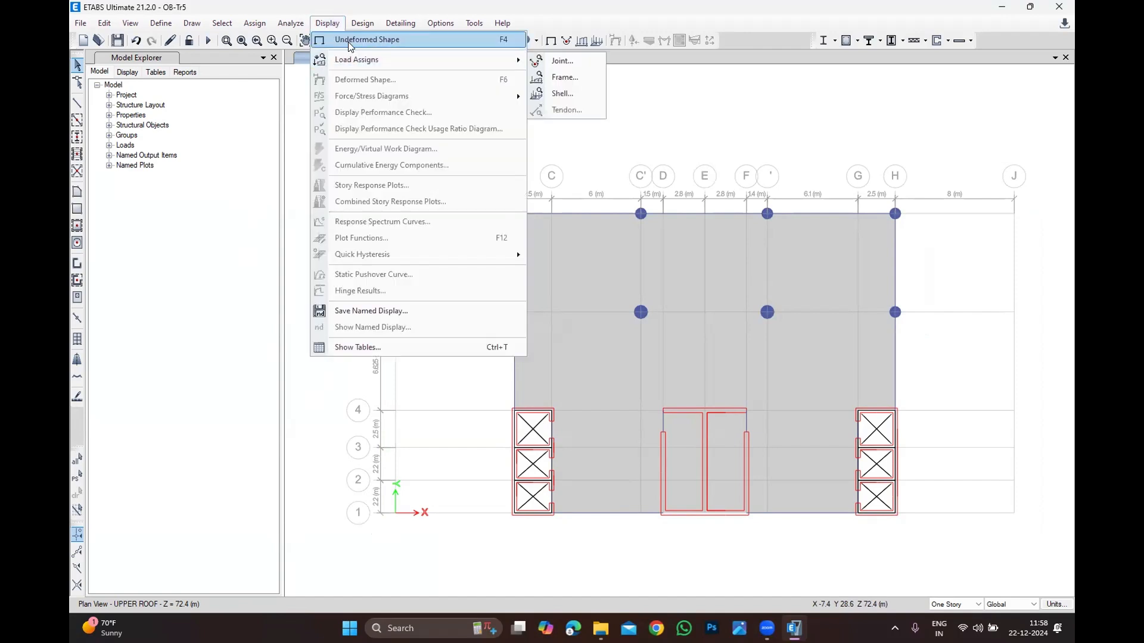
{"action": "left_click", "coordinate": [353, 42]}
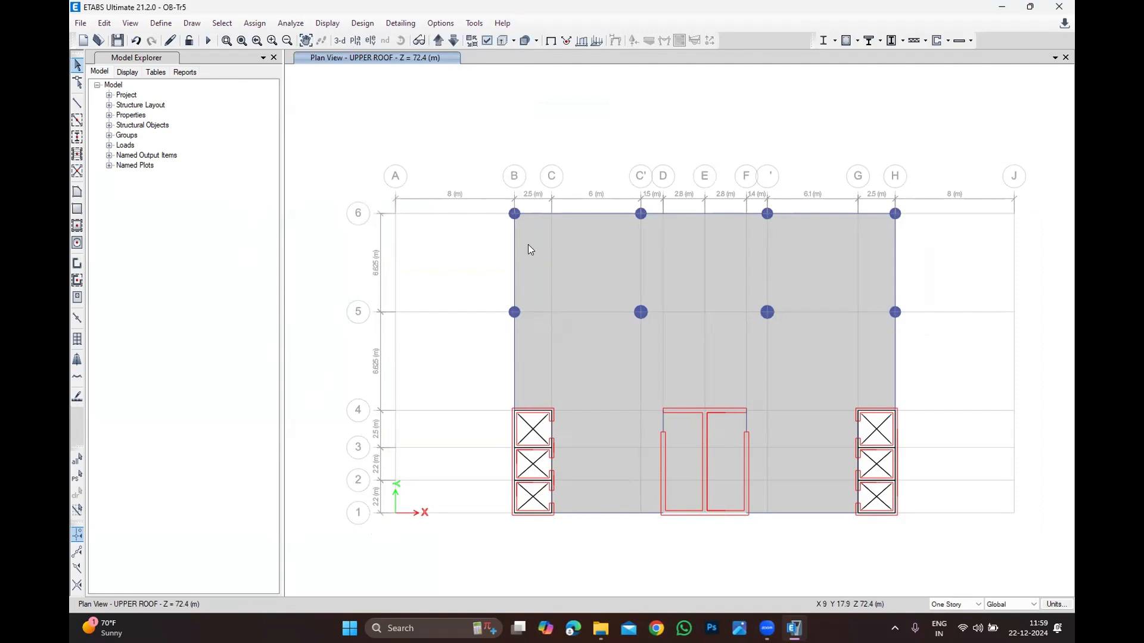
Delete the UPPER ROOF slab and all columns, beams and side walls, keeping only the central core between grid lines D and F.
{"action": "left_click", "coordinate": [569, 281]}
{"action": "key", "text": "Delete"}
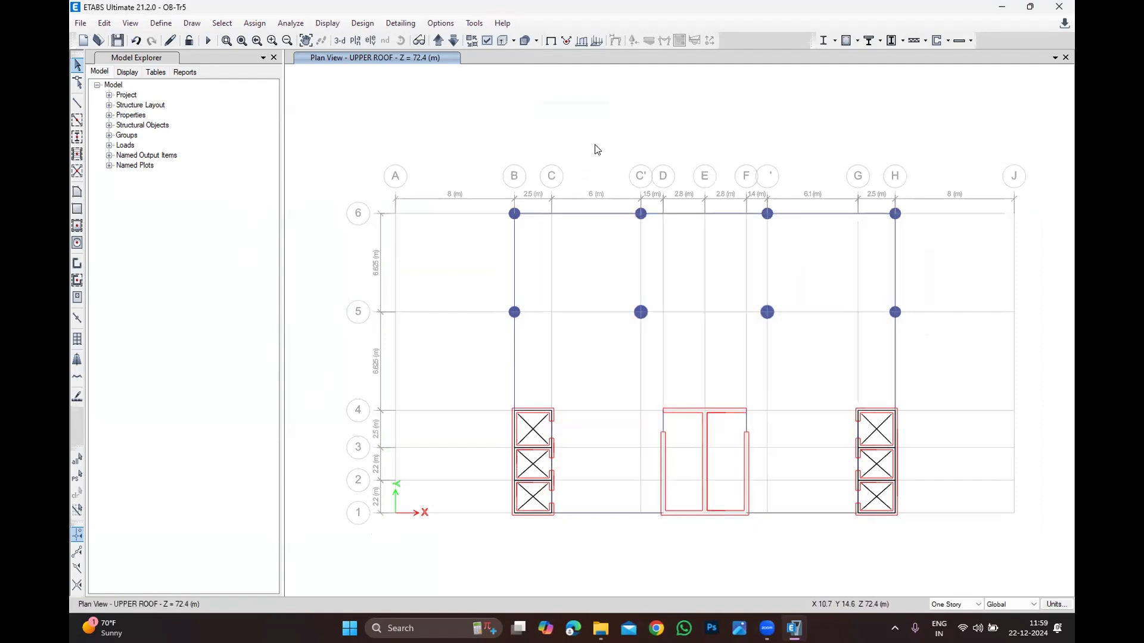
{"action": "left_click_drag", "start_coordinate": [597, 149], "coordinate": [424, 530]}
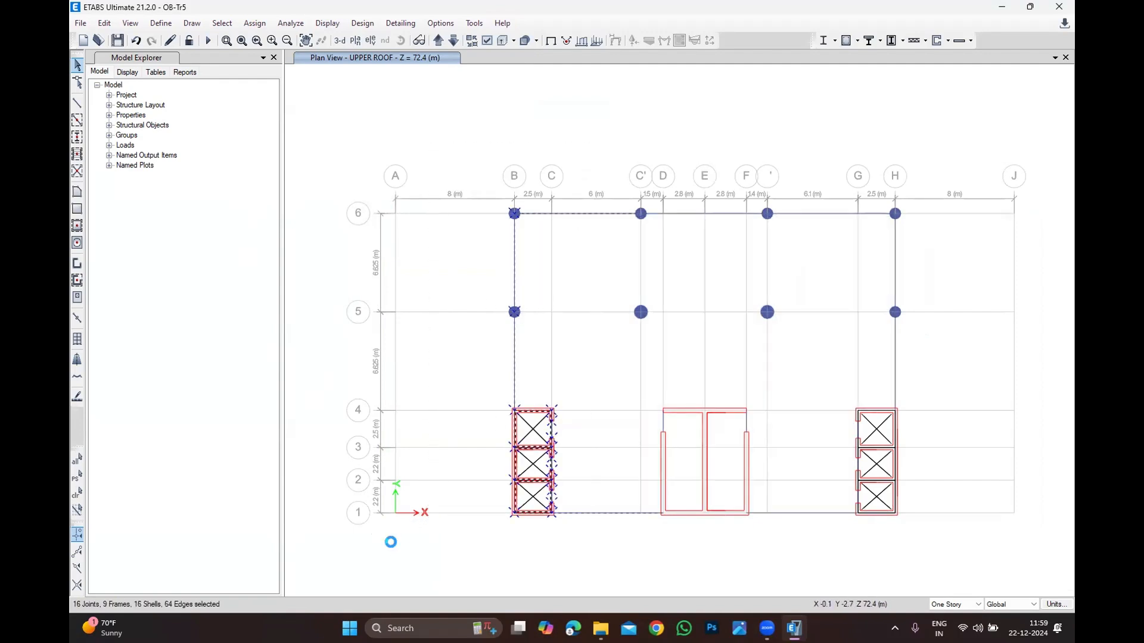
{"action": "key", "text": "Delete"}
{"action": "left_click_drag", "start_coordinate": [957, 158], "coordinate": [786, 534]}
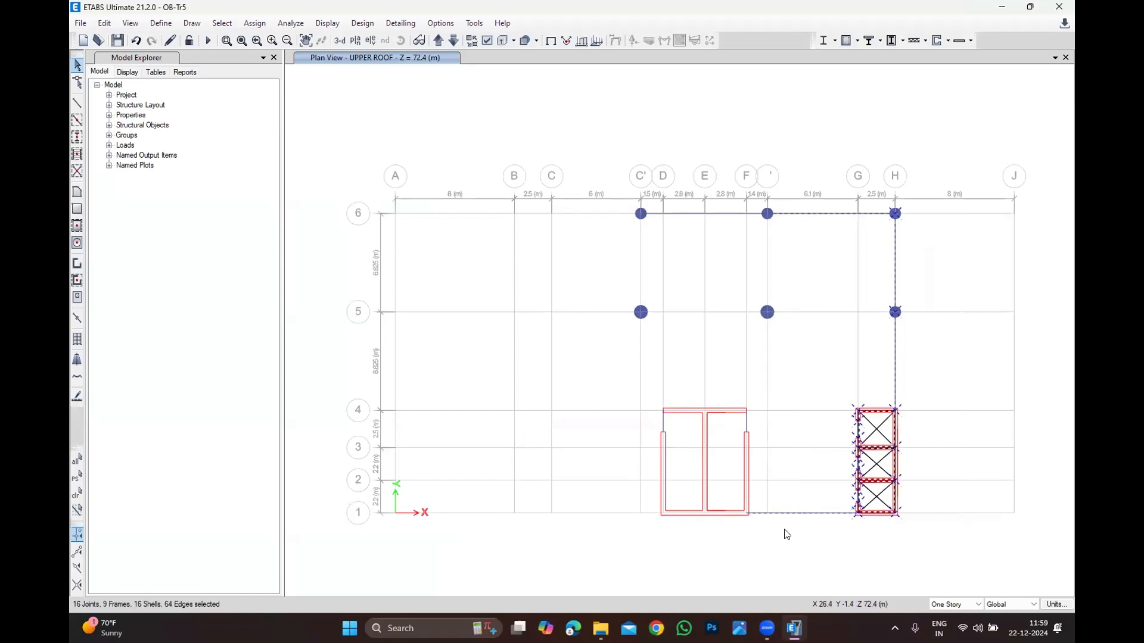
{"action": "key", "text": "Delete"}
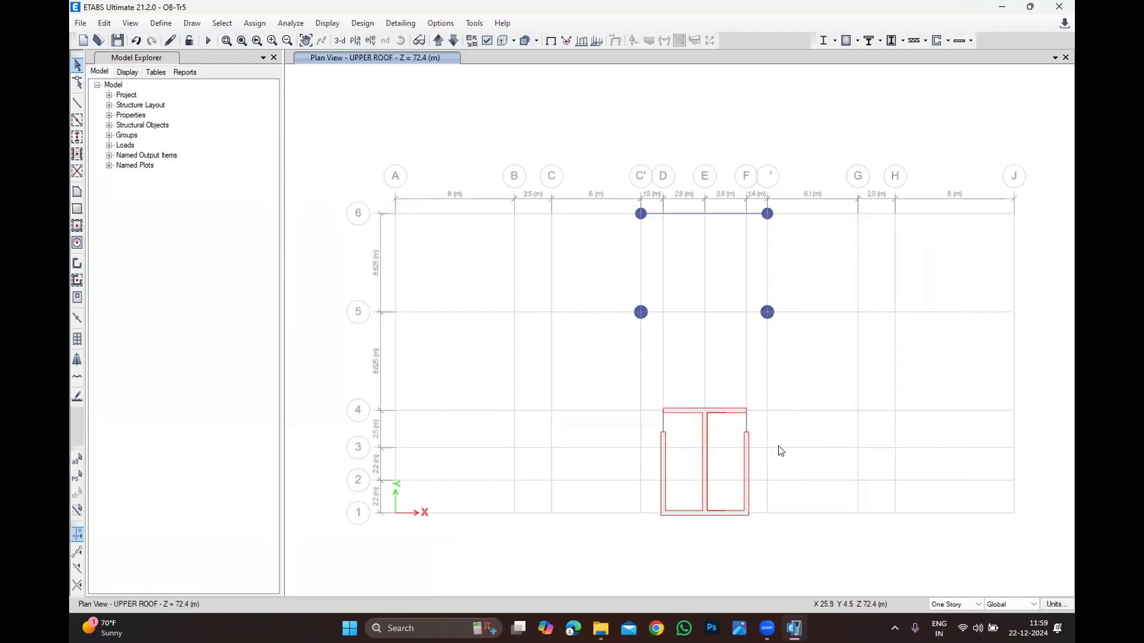
{"action": "left_click_drag", "start_coordinate": [564, 370], "coordinate": [823, 158]}
{"action": "key", "text": "Delete"}
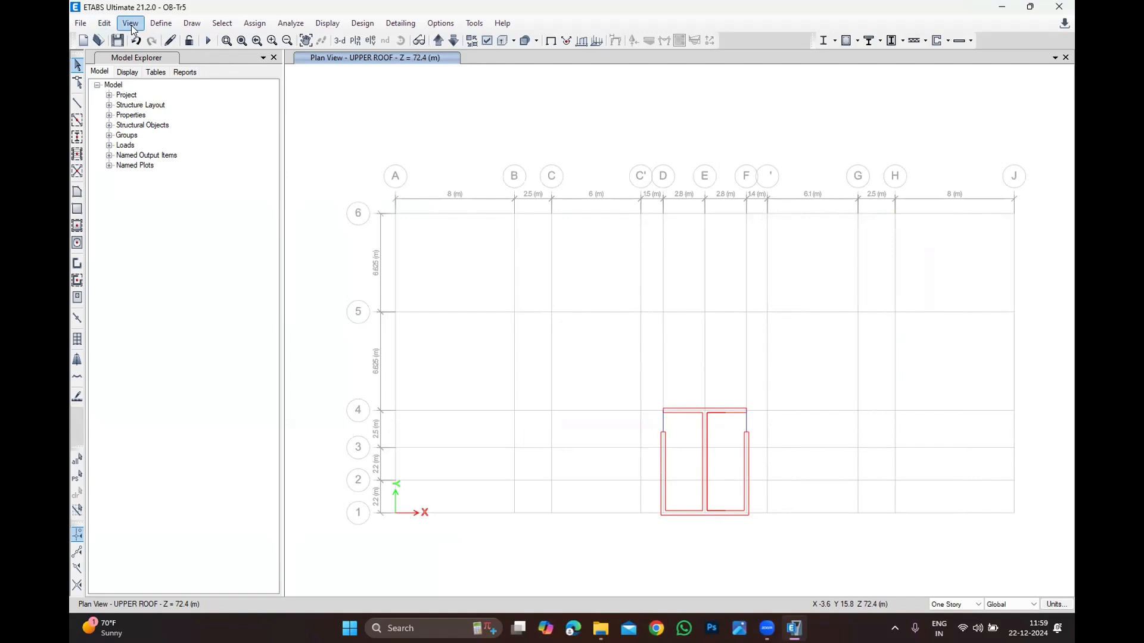
Open the frame section property definitions.
{"action": "left_click", "coordinate": [164, 24]}
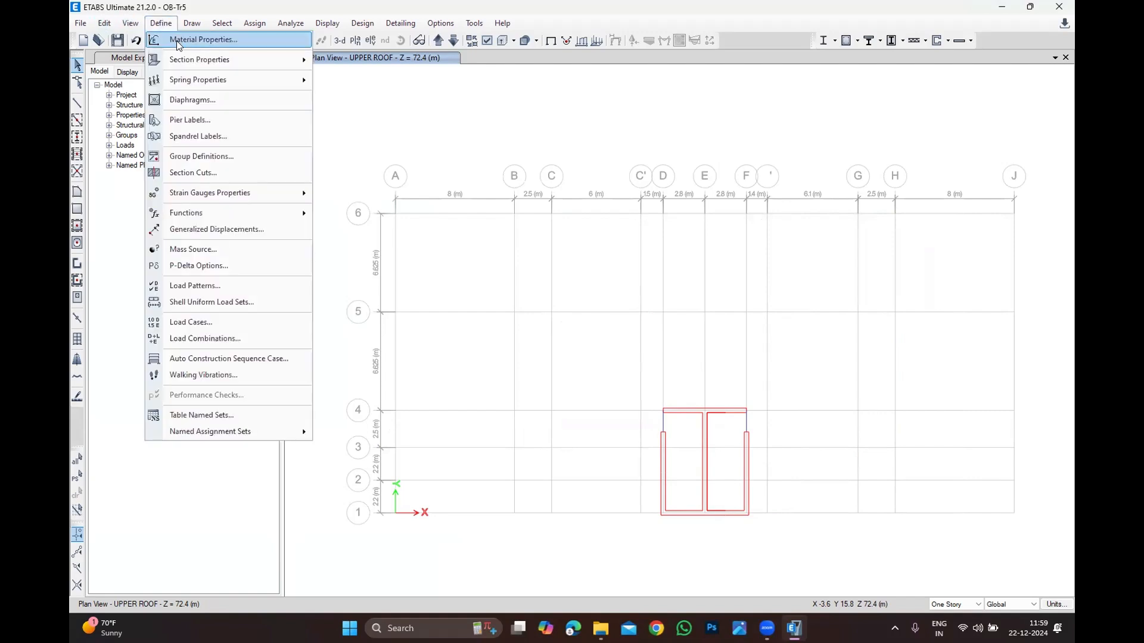
{"action": "mouse_move", "coordinate": [183, 61]}
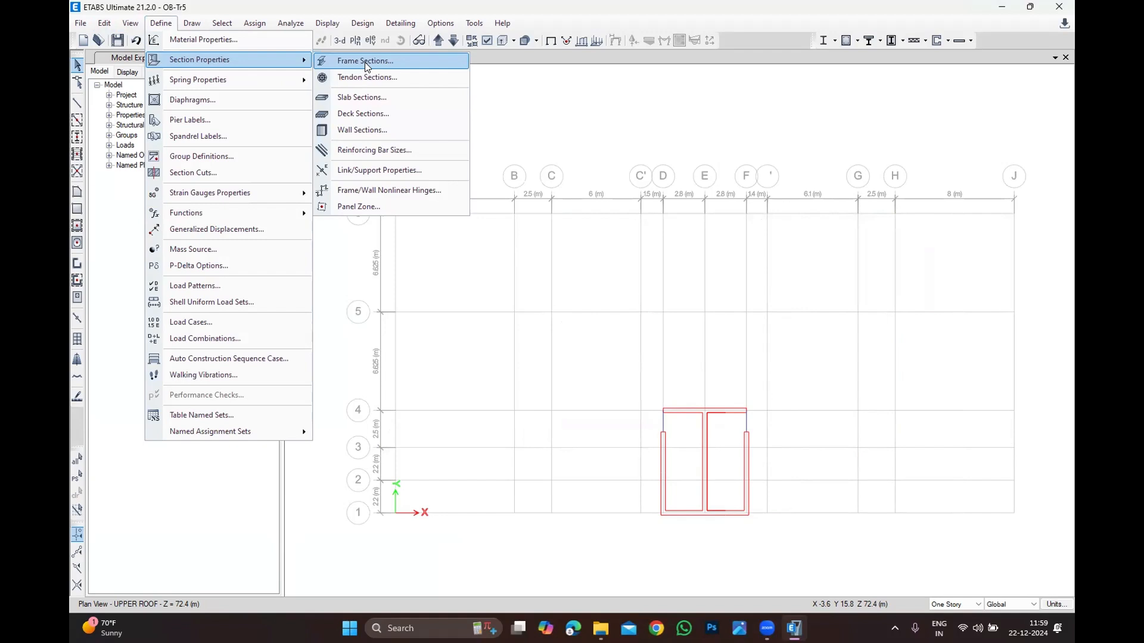
{"action": "left_click", "coordinate": [364, 62]}
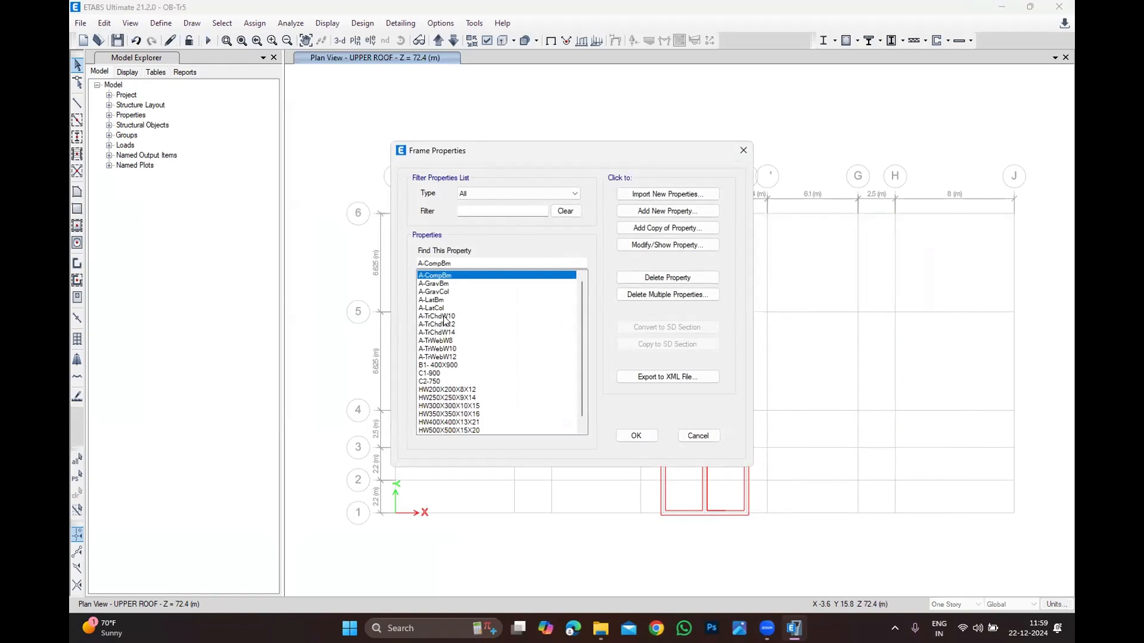
{"action": "left_click", "coordinate": [458, 365]}
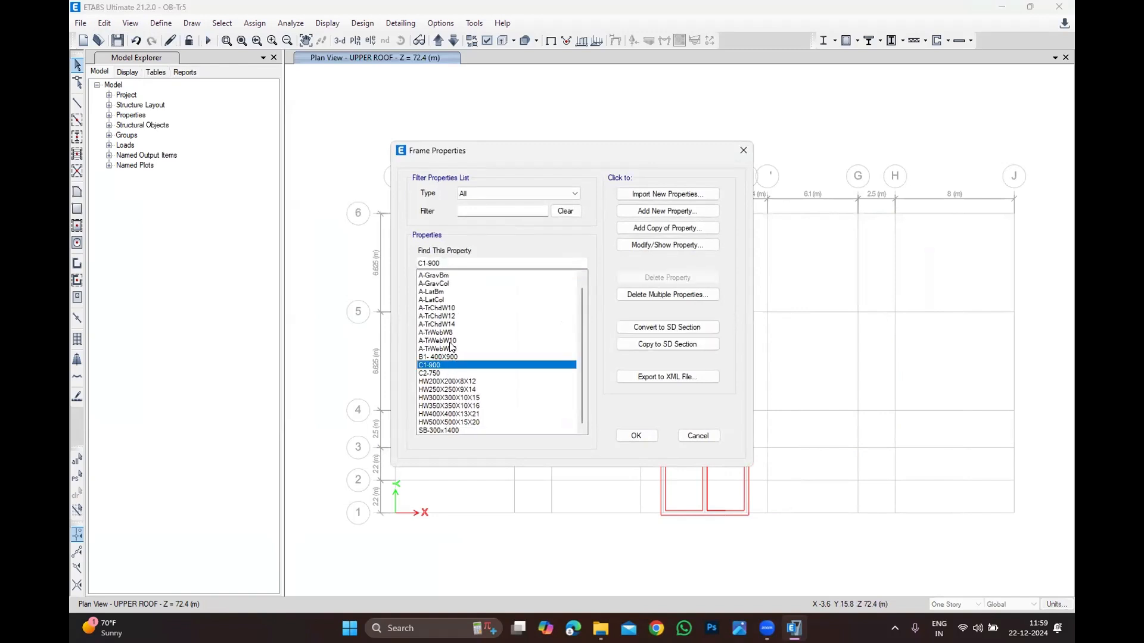
{"action": "left_click", "coordinate": [644, 234]}
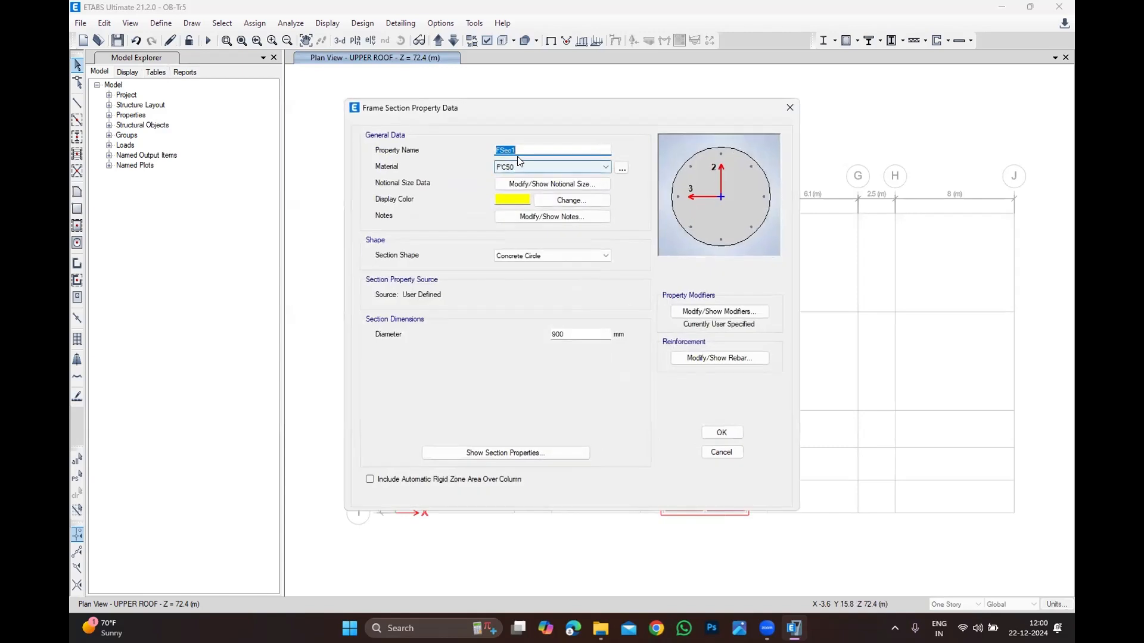
{"action": "type", "text": "C2-3"}
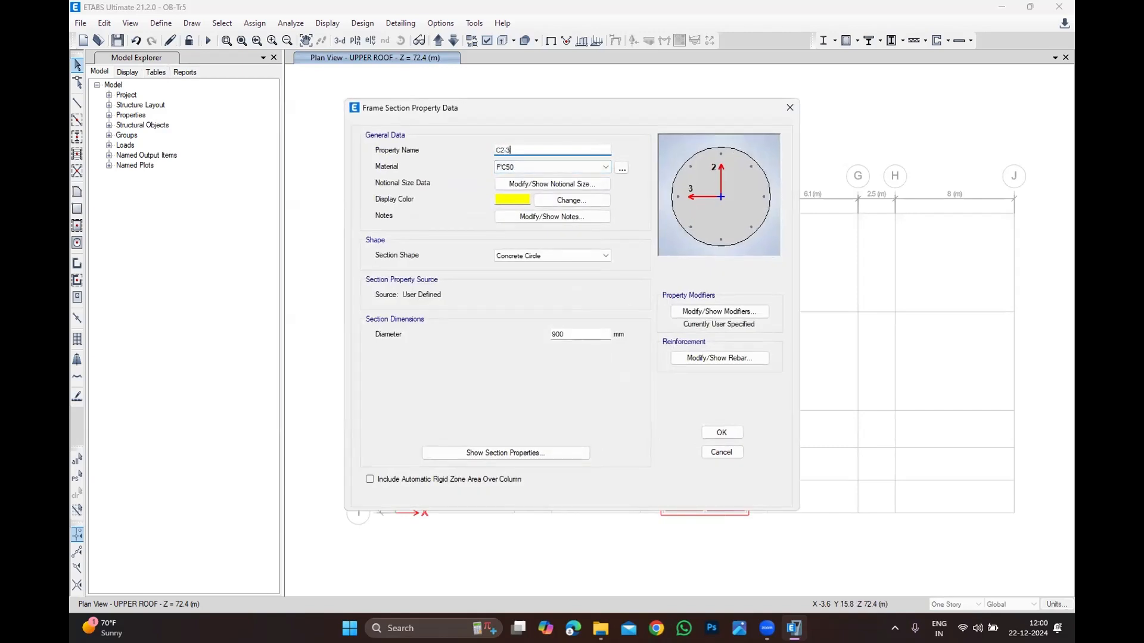
{"action": "type", "text": "00X600"}
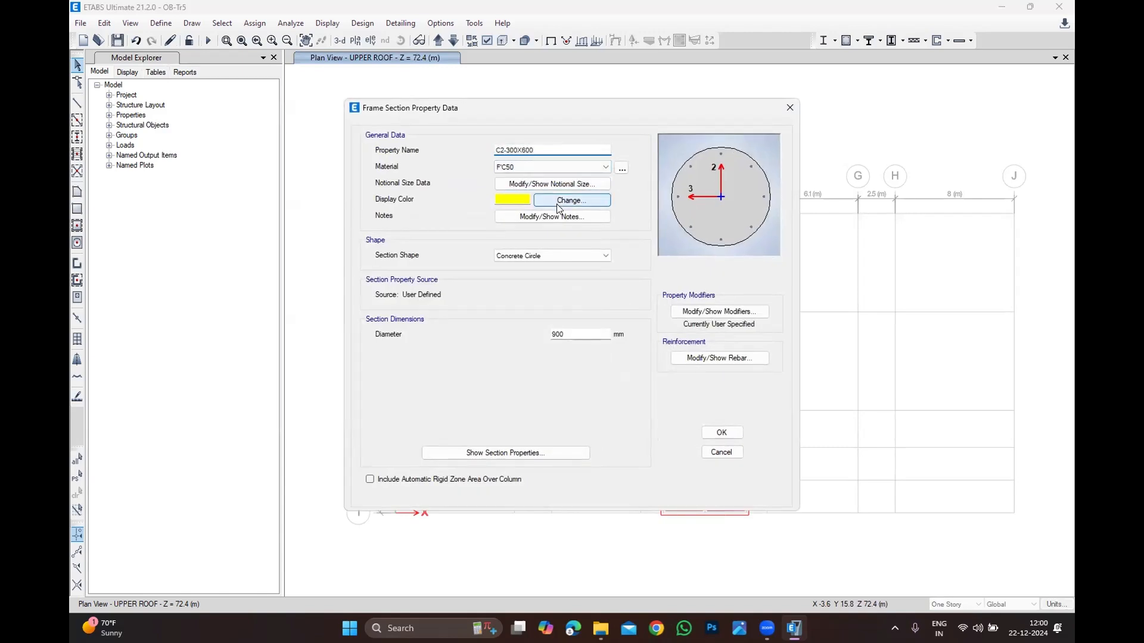
{"action": "double_click", "coordinate": [572, 335]}
{"action": "type", "text": "600"}
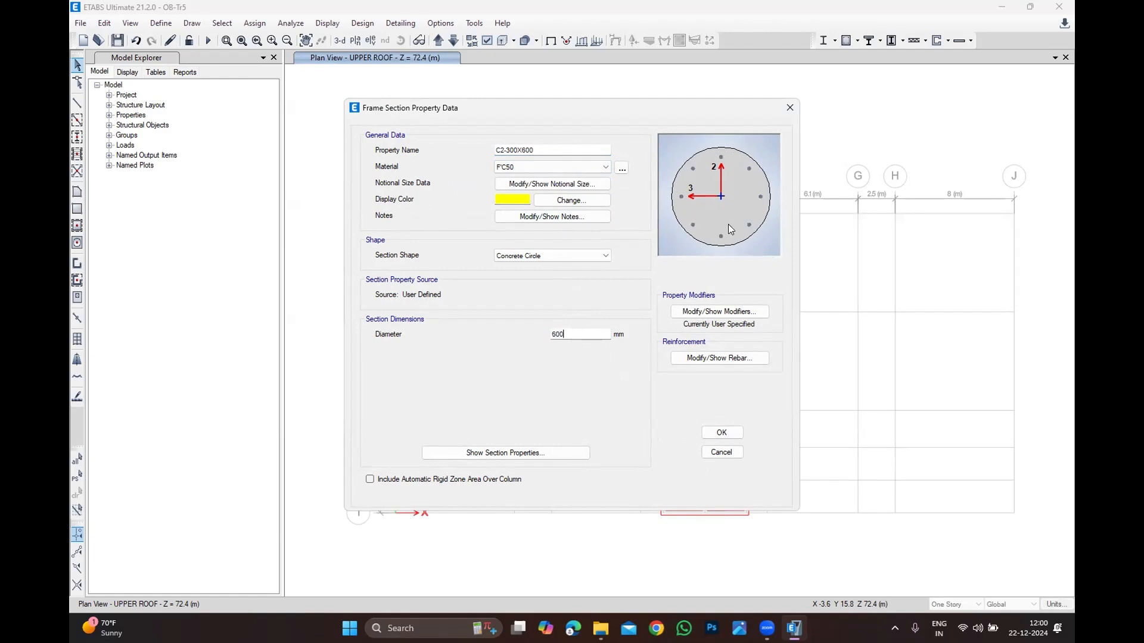
{"action": "key", "text": "Return"}
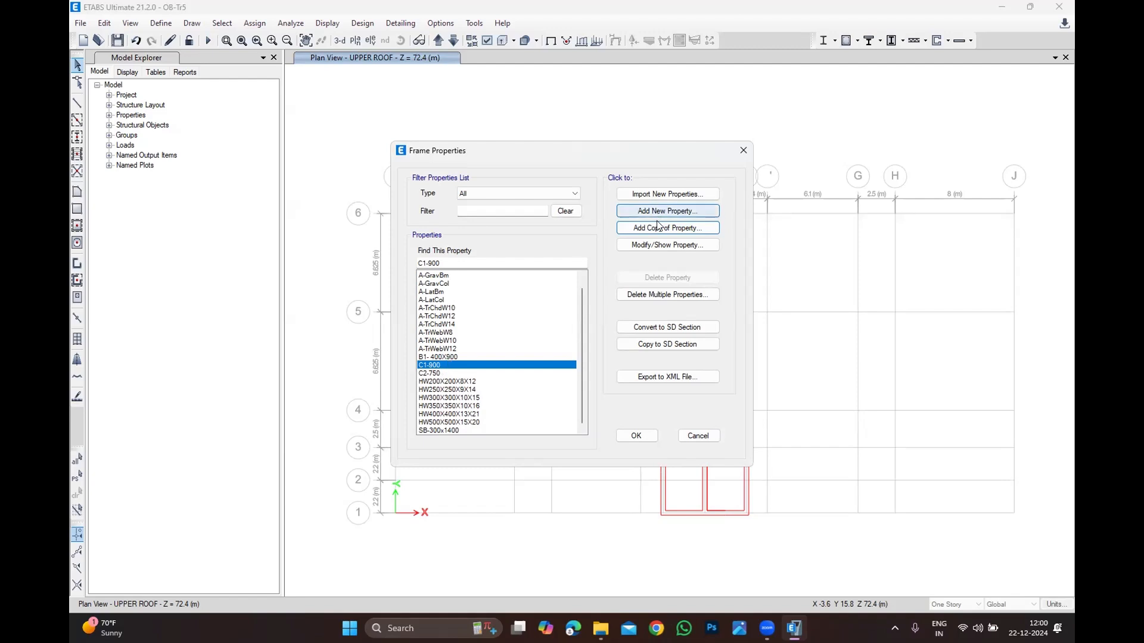
Add a new concrete rectangular frame section named C3-300X600 with material F'C50.
{"action": "left_click", "coordinate": [682, 214]}
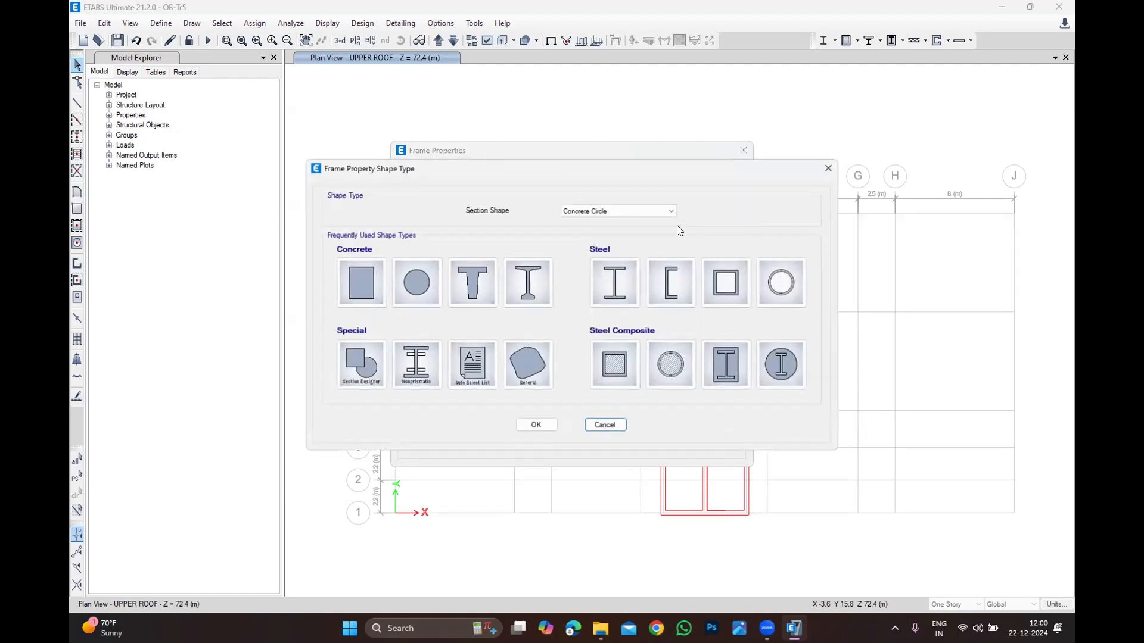
{"action": "left_click", "coordinate": [608, 210]}
{"action": "left_click", "coordinate": [609, 210]}
{"action": "left_click", "coordinate": [347, 284]}
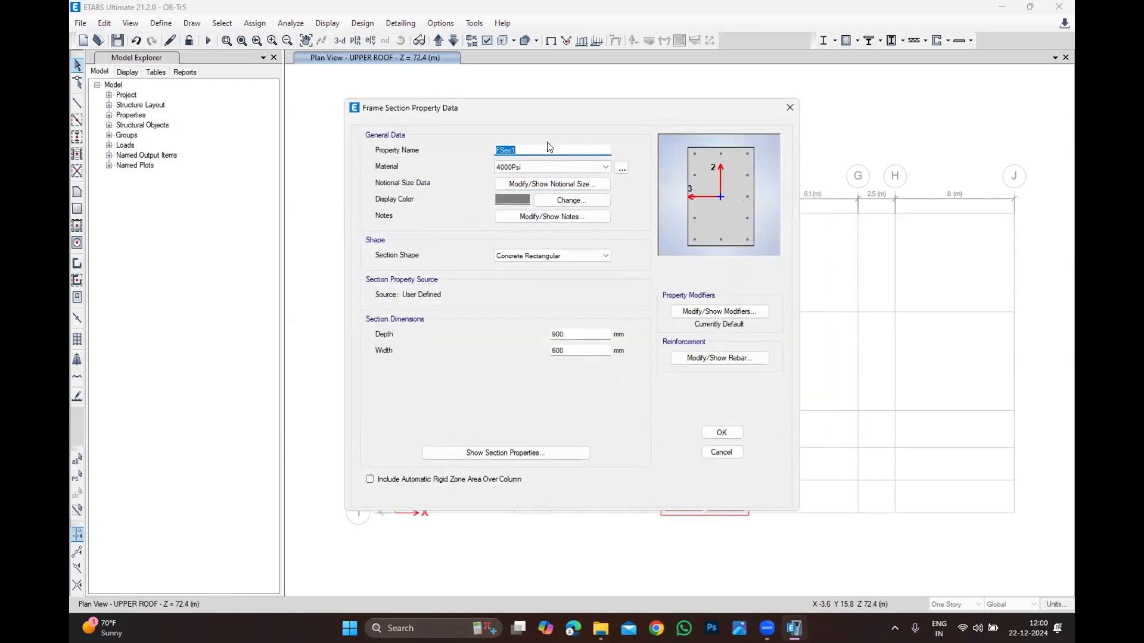
{"action": "type", "text": "C3-300X600"}
{"action": "key", "text": "Tab"}
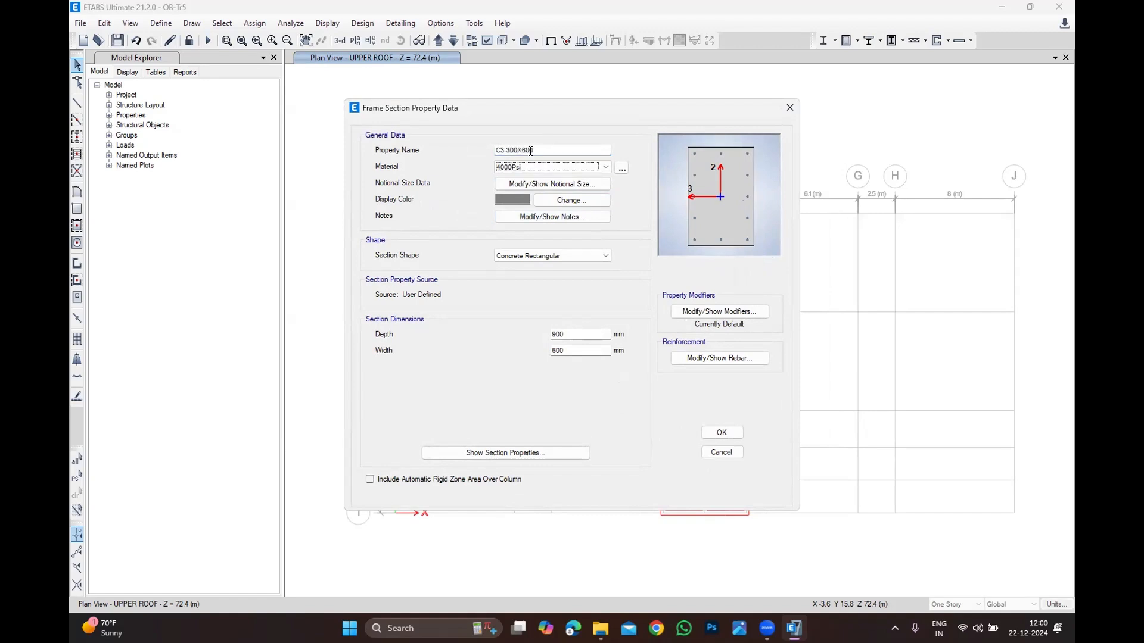
{"action": "left_click", "coordinate": [518, 167]}
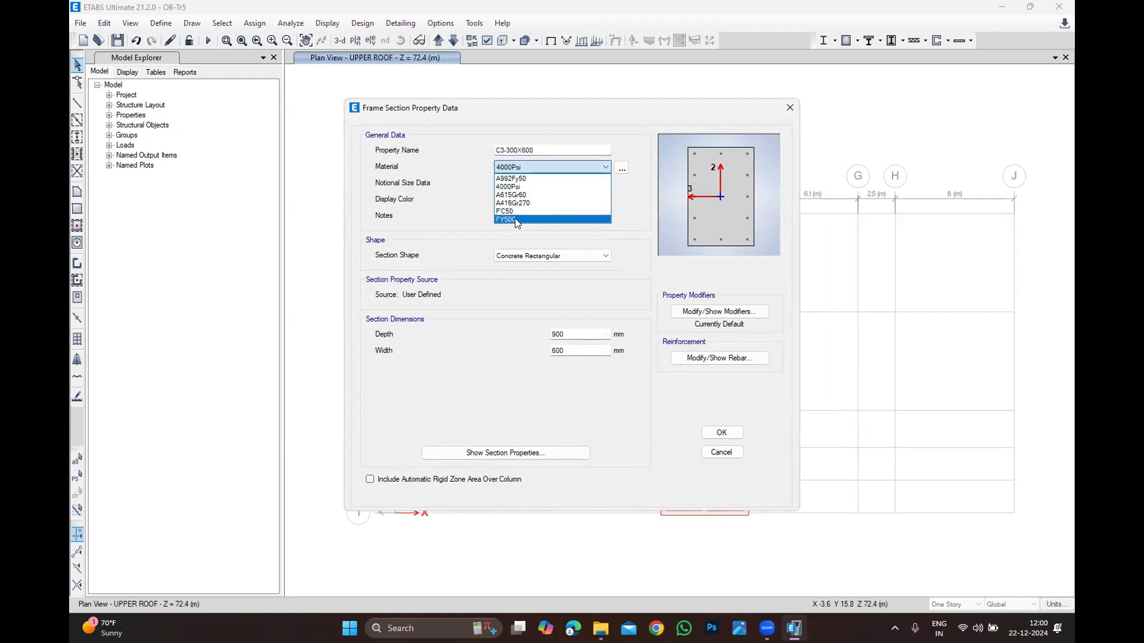
{"action": "left_click", "coordinate": [516, 217]}
Set the C3-300X600 section's depth to 600 mm and width to 300 mm.
{"action": "double_click", "coordinate": [566, 334]}
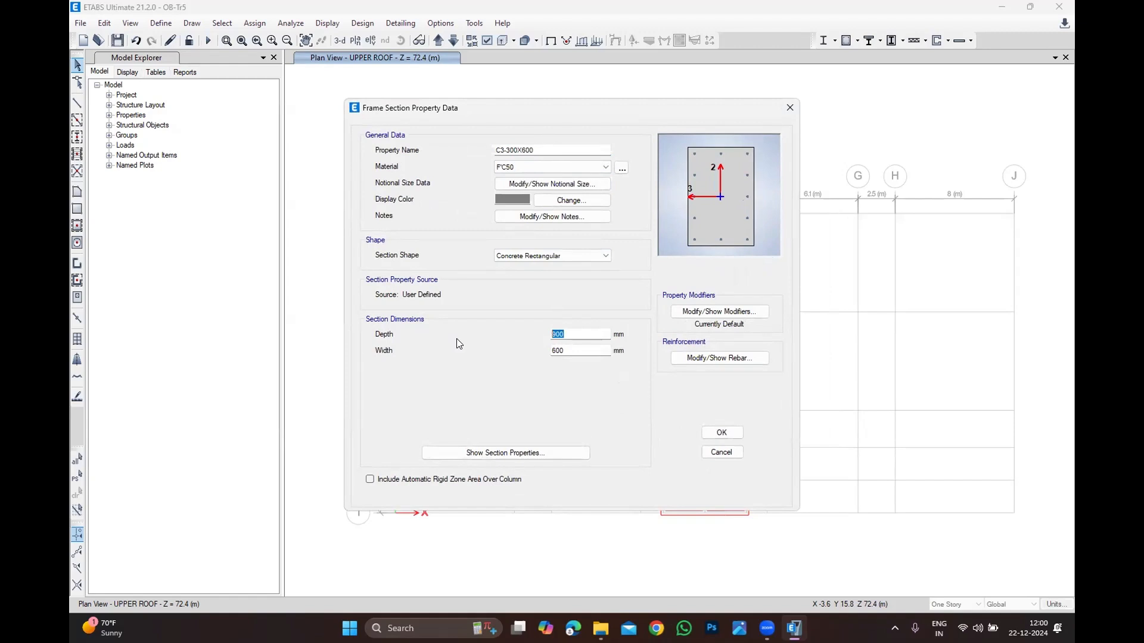
{"action": "type", "text": "600"}
{"action": "key", "text": "Tab"}
{"action": "type", "text": "300"}
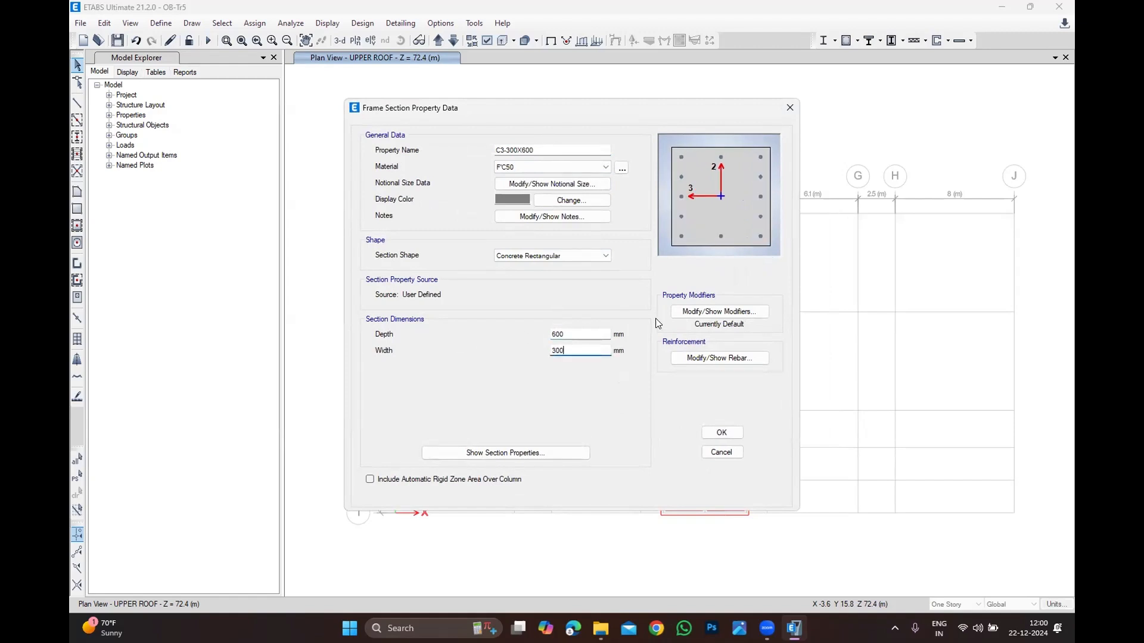
Set the C3-300X600 modifiers for torsional constant and moment of inertia about axis 2 to 0.7, and change the one about axis 3.
{"action": "left_click", "coordinate": [719, 313]}
{"action": "double_click", "coordinate": [622, 267]}
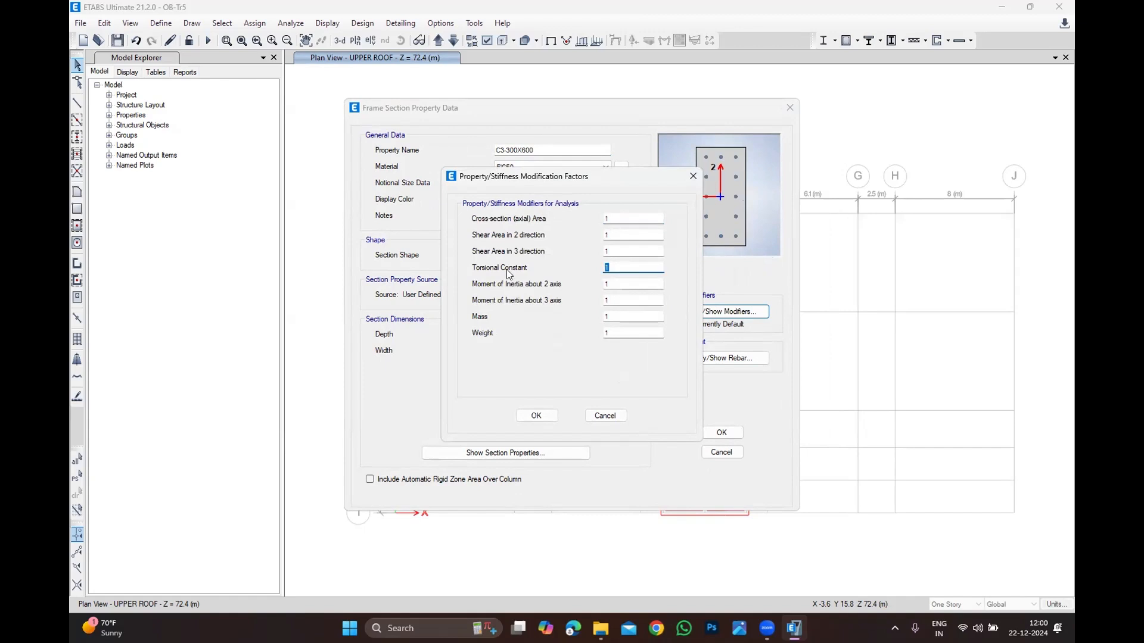
{"action": "type", "text": "0.7"}
{"action": "key", "text": "Tab"}
{"action": "type", "text": "0.47"}
{"action": "key", "text": "Tab"}
{"action": "type", "text": "0.47"}
{"action": "double_click", "coordinate": [620, 284]}
{"action": "type", "text": "0.7"}
{"action": "key", "text": "Tab"}
{"action": "type", "text": "0"}
{"action": "left_click", "coordinate": [536, 415]}
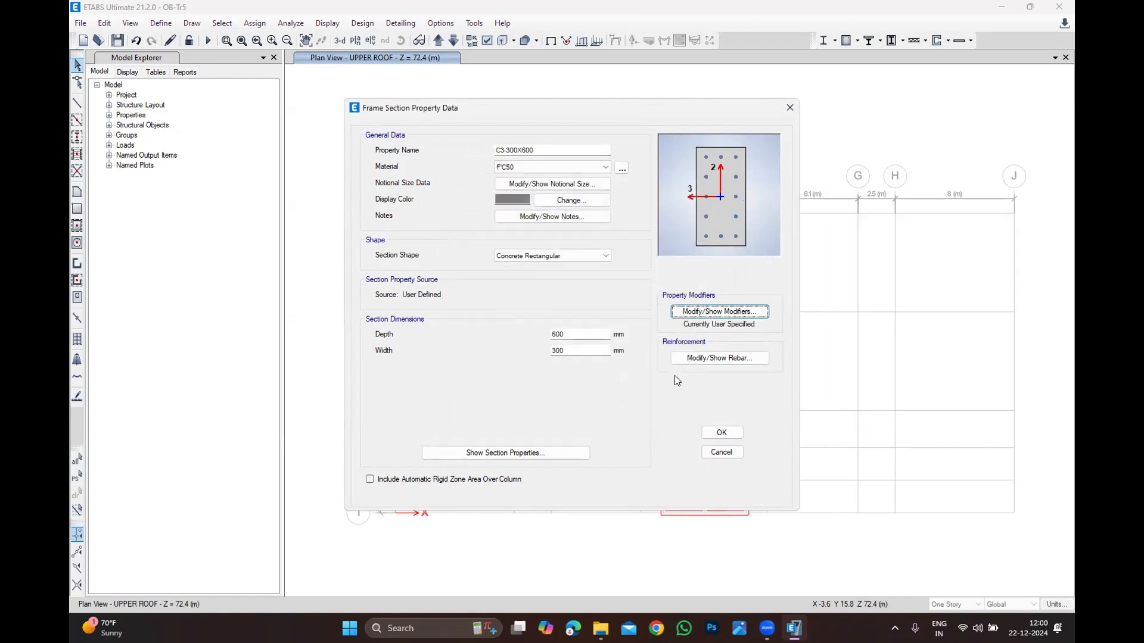
Set the C3-300X600 reinforcement to P-M2-M3 column design with FY500 longitudinal and confinement bars, and save the section.
{"action": "left_click", "coordinate": [701, 359]}
{"action": "left_click", "coordinate": [421, 180]}
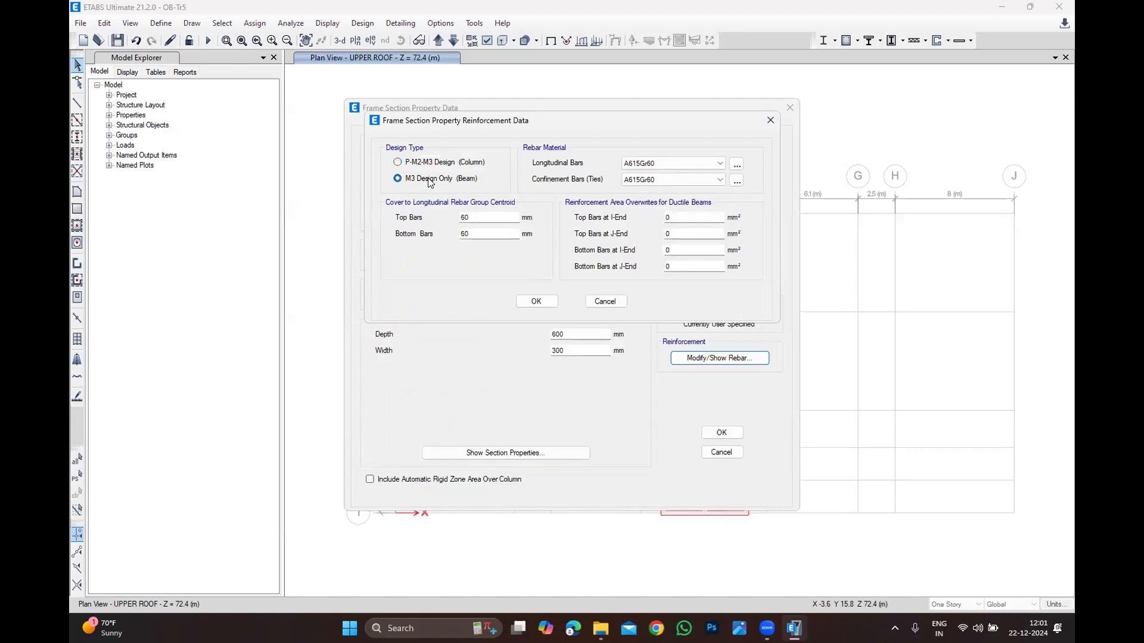
{"action": "left_click", "coordinate": [456, 165]}
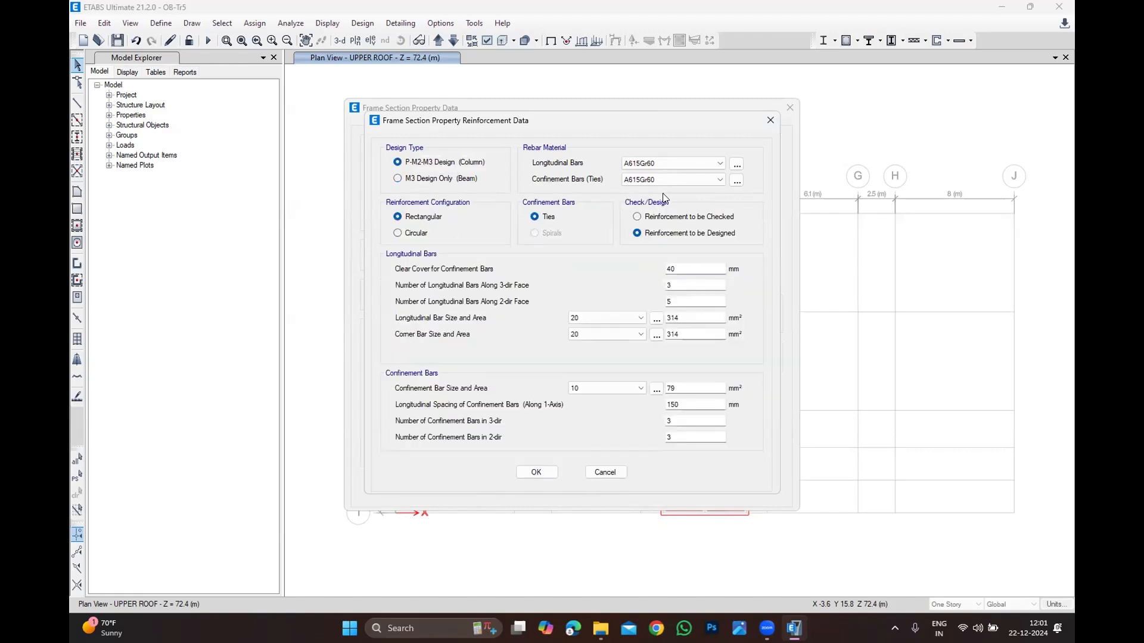
{"action": "left_click", "coordinate": [673, 164]}
{"action": "left_click", "coordinate": [643, 182]}
{"action": "left_click", "coordinate": [646, 179]}
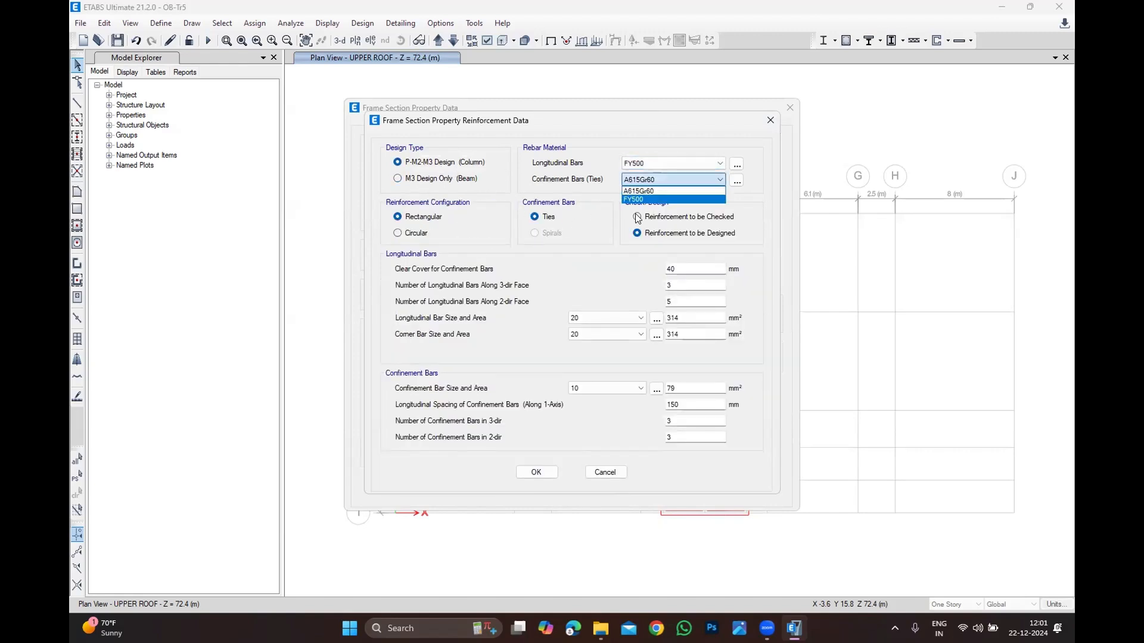
{"action": "left_click", "coordinate": [648, 199]}
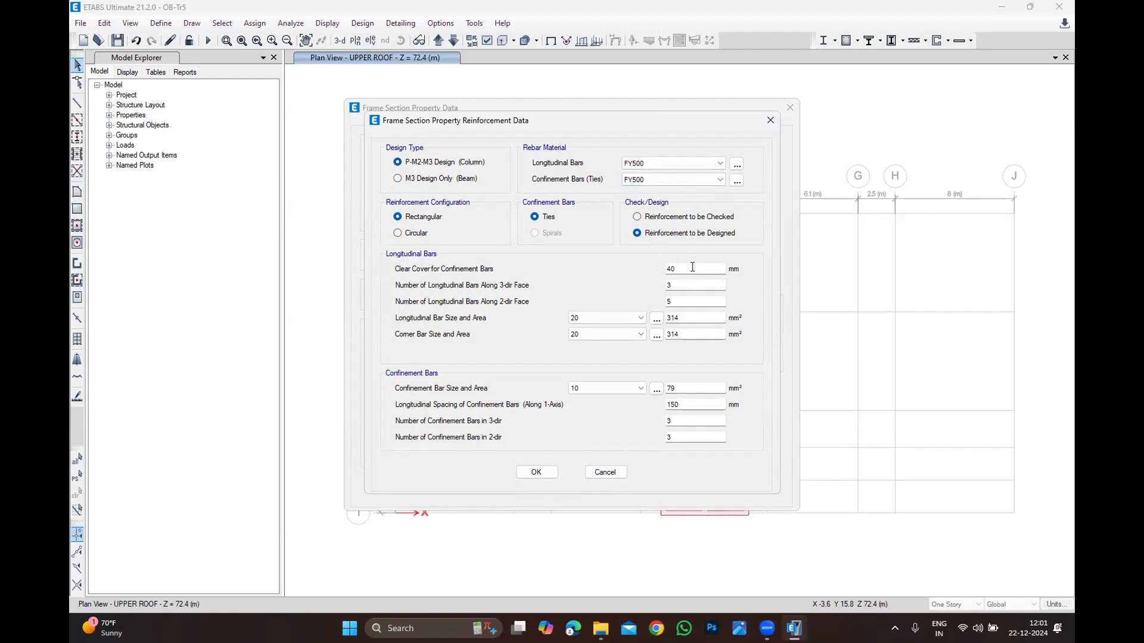
{"action": "left_click_drag", "start_coordinate": [691, 268], "coordinate": [653, 274]}
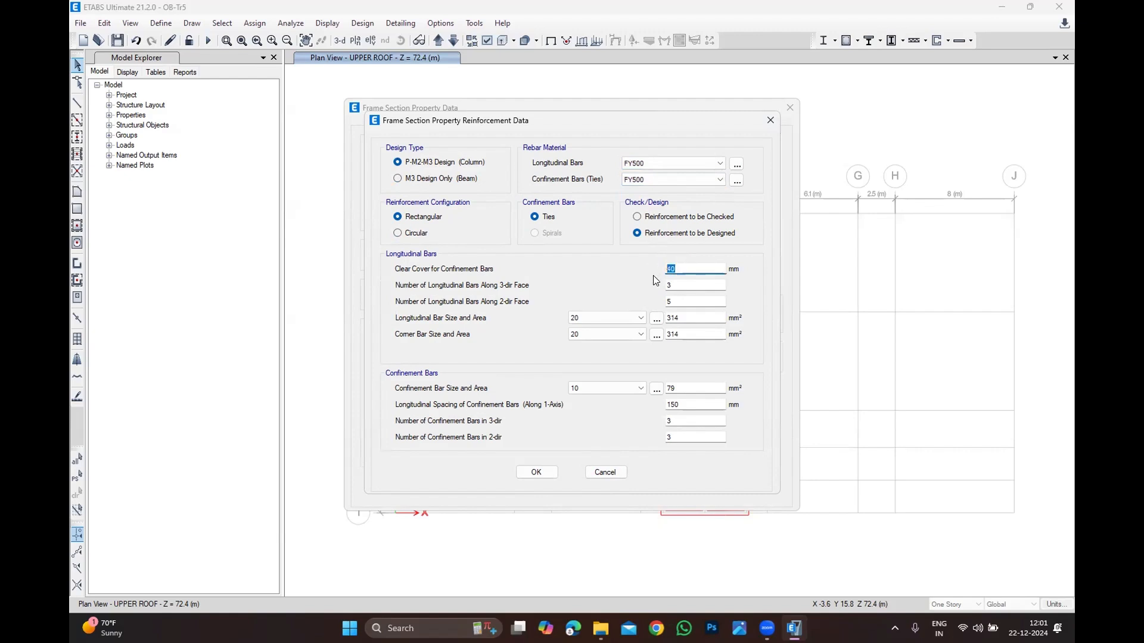
{"action": "left_click", "coordinate": [534, 474]}
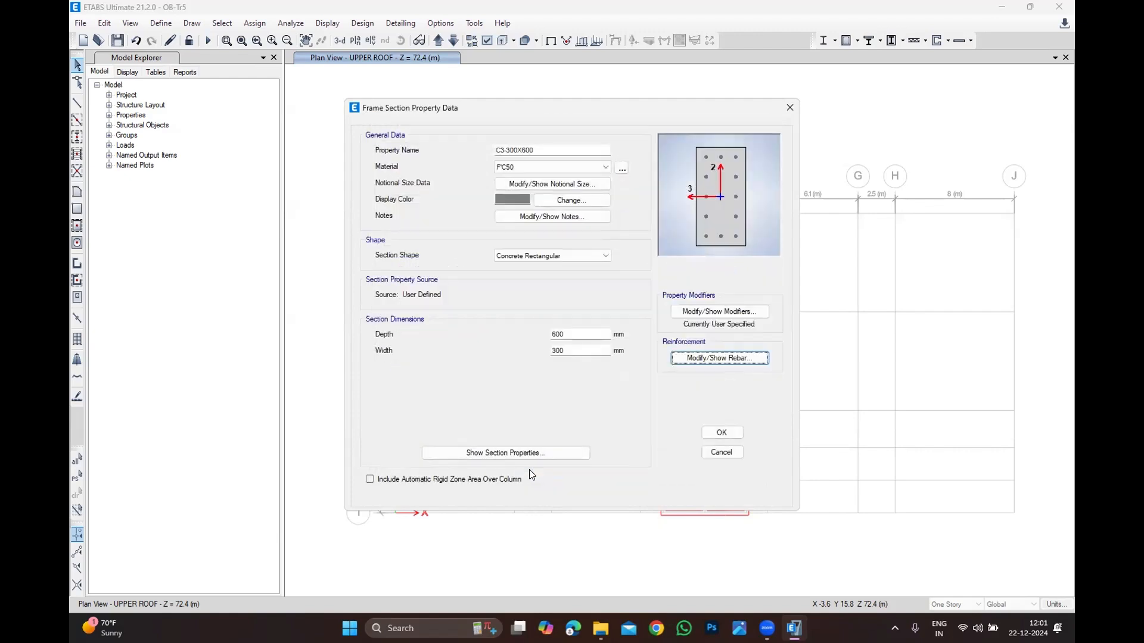
{"action": "left_click", "coordinate": [704, 433]}
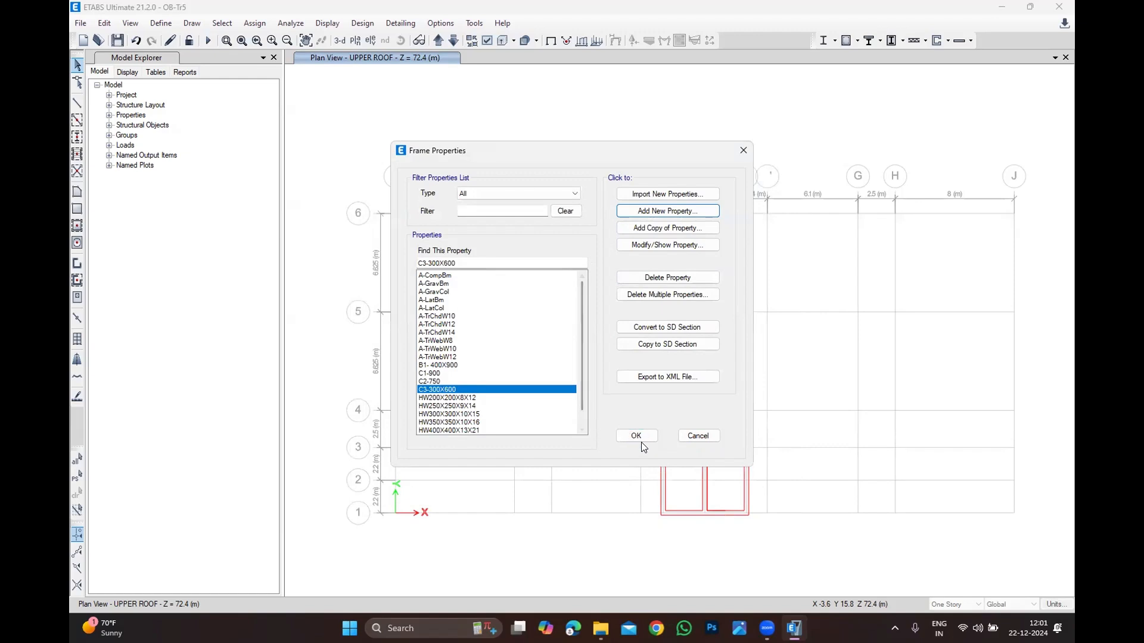
{"action": "left_click", "coordinate": [637, 436]}
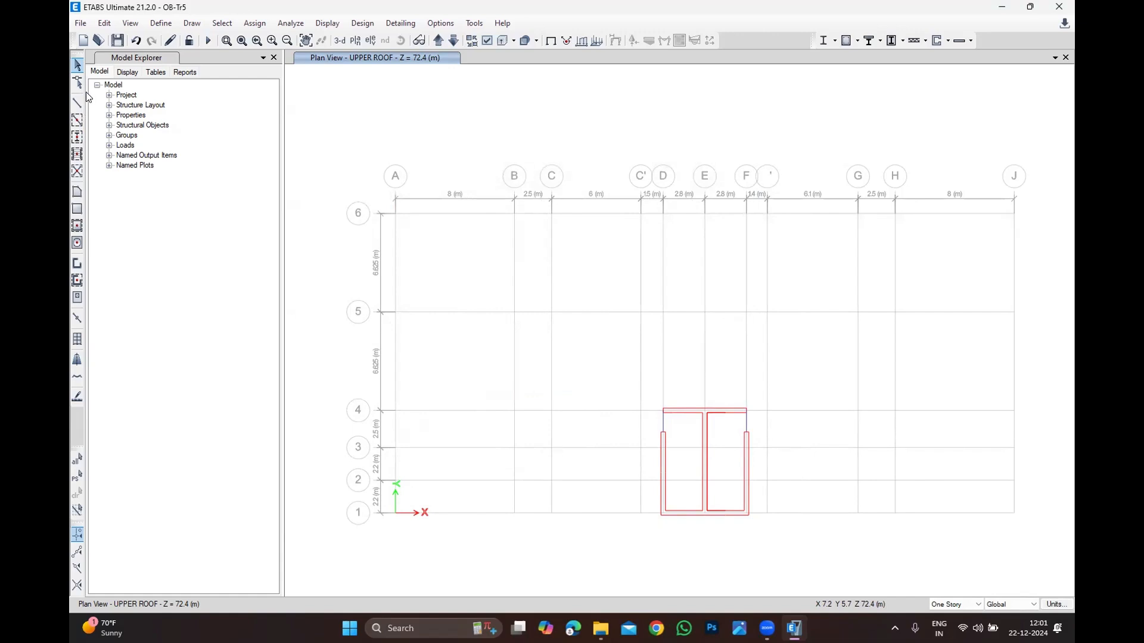
Start quick-drawing columns with the C3-300X600 section at an angle of 90 degrees.
{"action": "left_click", "coordinate": [77, 137]}
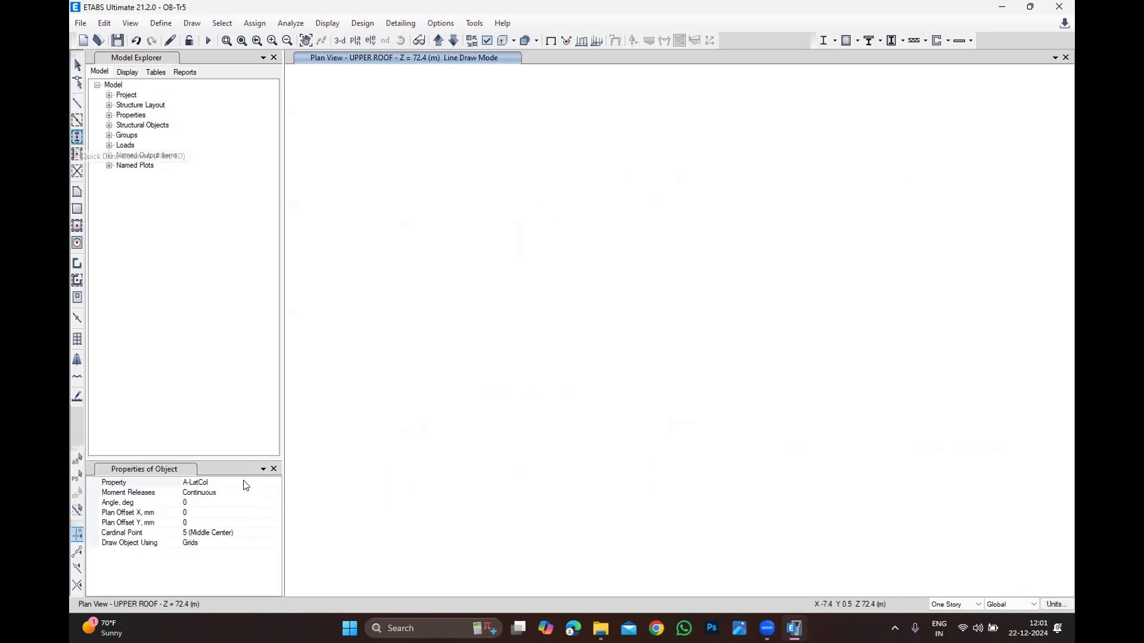
{"action": "left_click", "coordinate": [277, 483]}
{"action": "left_click", "coordinate": [275, 482]}
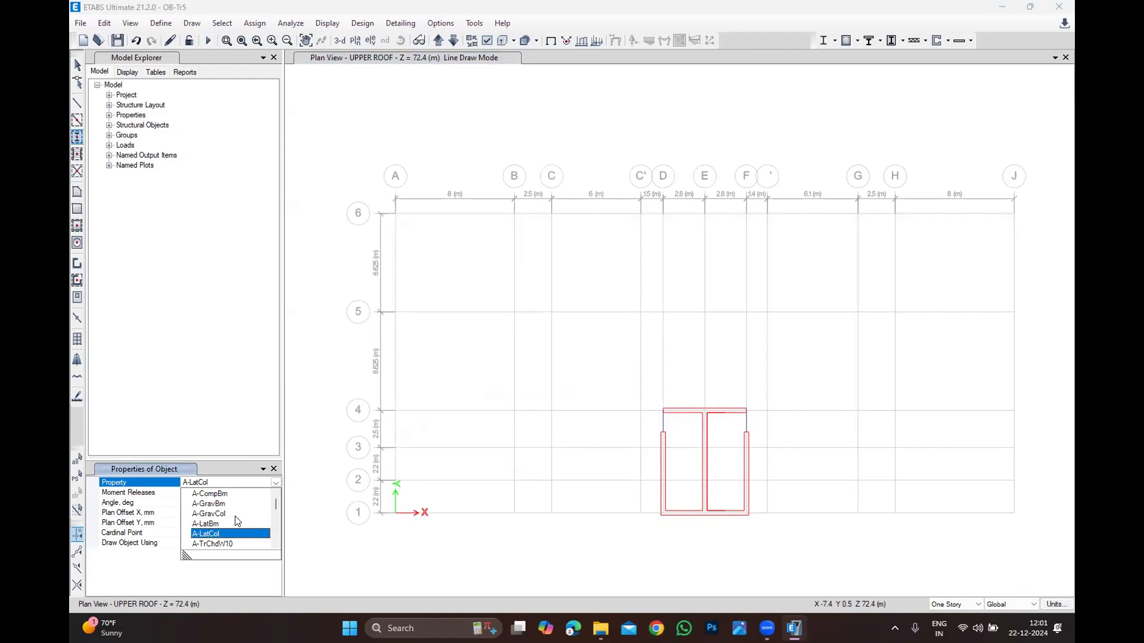
{"action": "scroll", "coordinate": [235, 517], "scroll_direction": "down", "scroll_amount": 4}
{"action": "left_click", "coordinate": [247, 496]}
{"action": "left_click", "coordinate": [276, 483]}
{"action": "scroll", "coordinate": [218, 535], "scroll_direction": "down", "scroll_amount": 2}
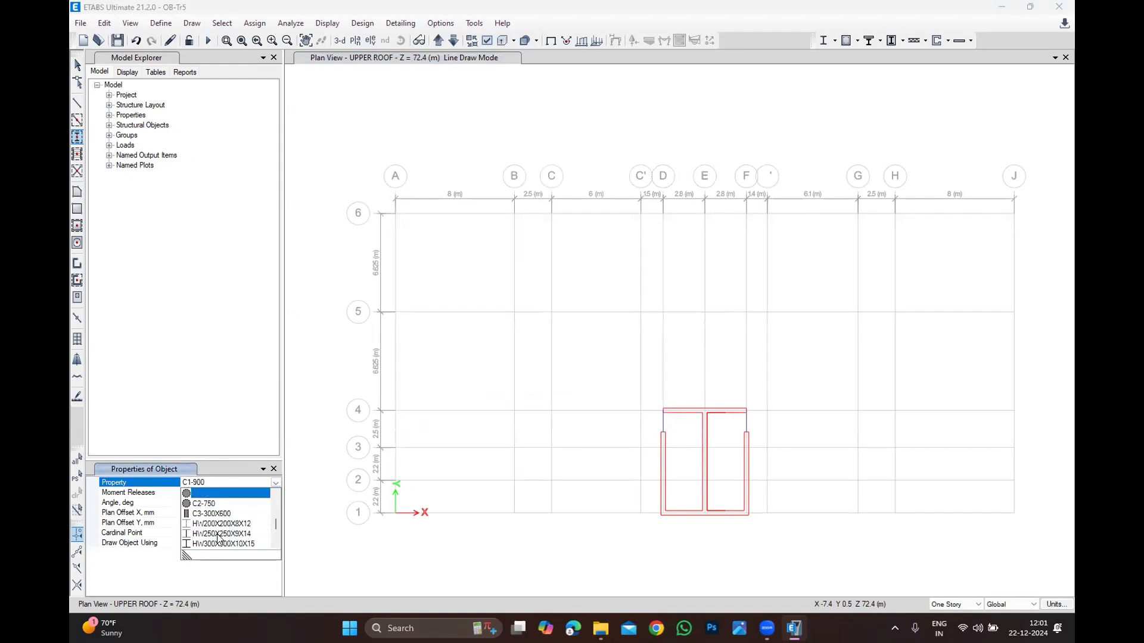
{"action": "left_click", "coordinate": [214, 514]}
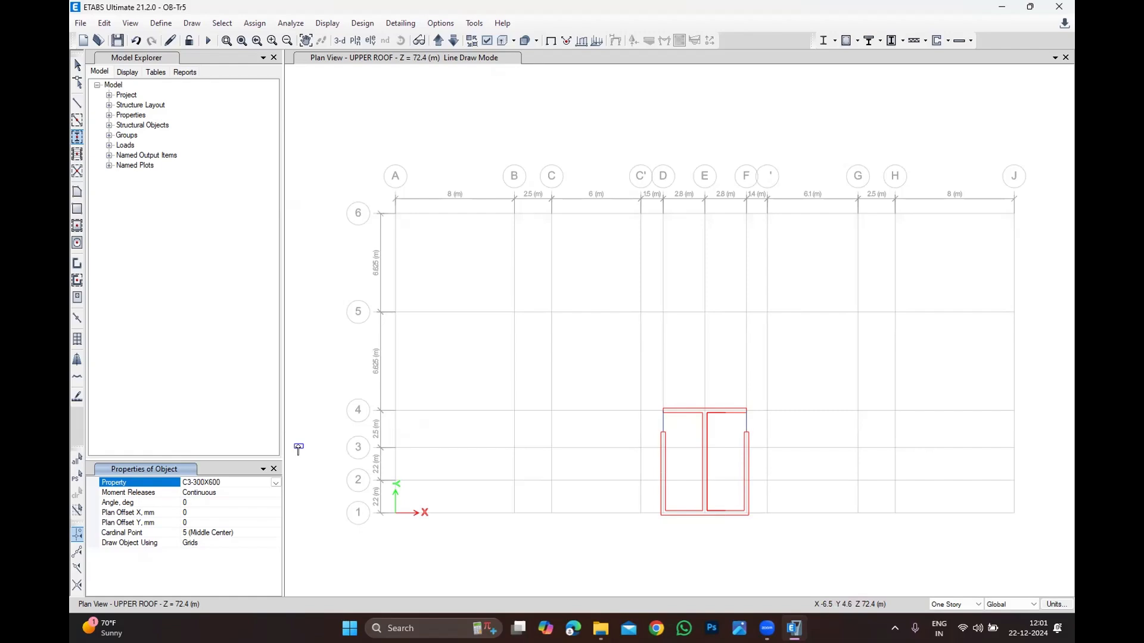
{"action": "left_click", "coordinate": [217, 502]}
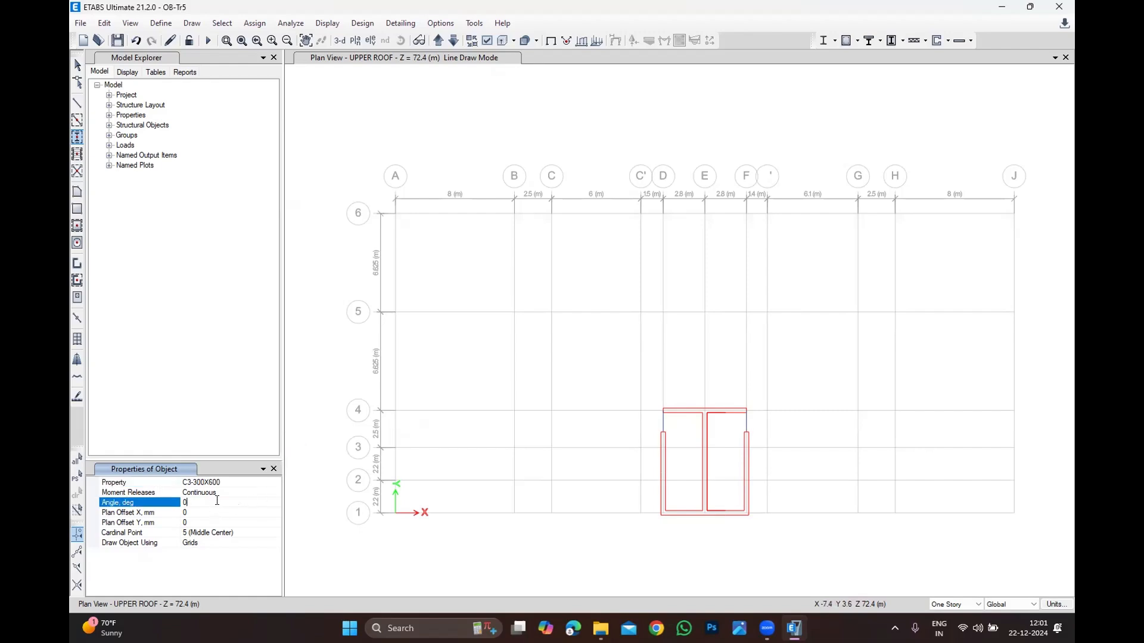
{"action": "type", "text": "90"}
{"action": "left_click", "coordinate": [203, 513]}
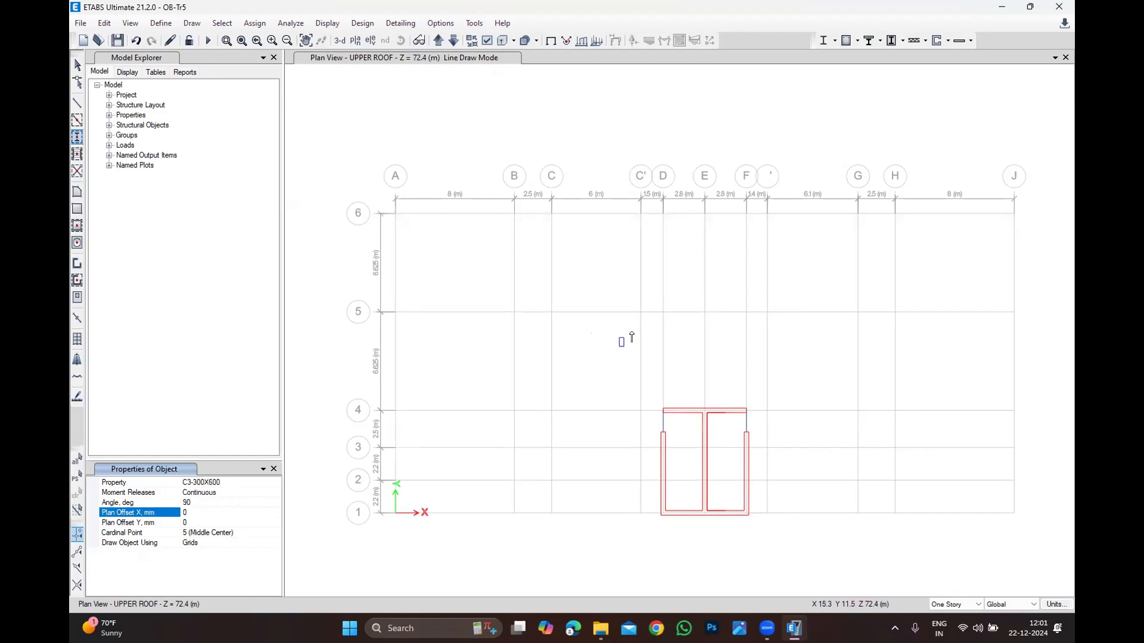
Place columns at grid points D5, F5, D6 and F6, and finish the column drawing.
{"action": "left_click", "coordinate": [663, 313]}
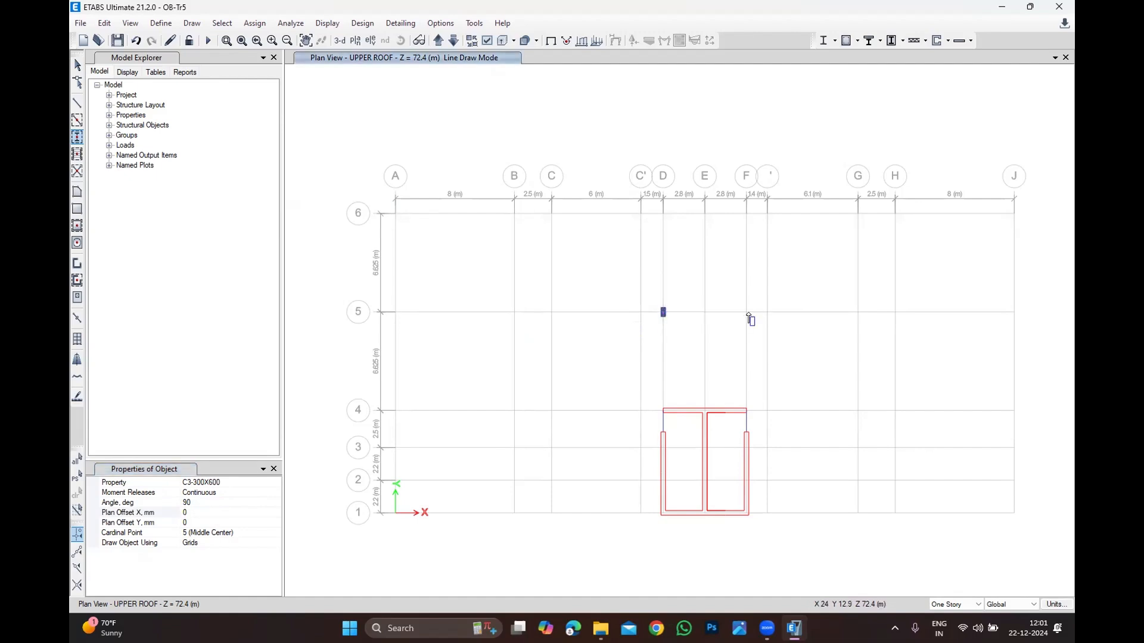
{"action": "left_click", "coordinate": [746, 313]}
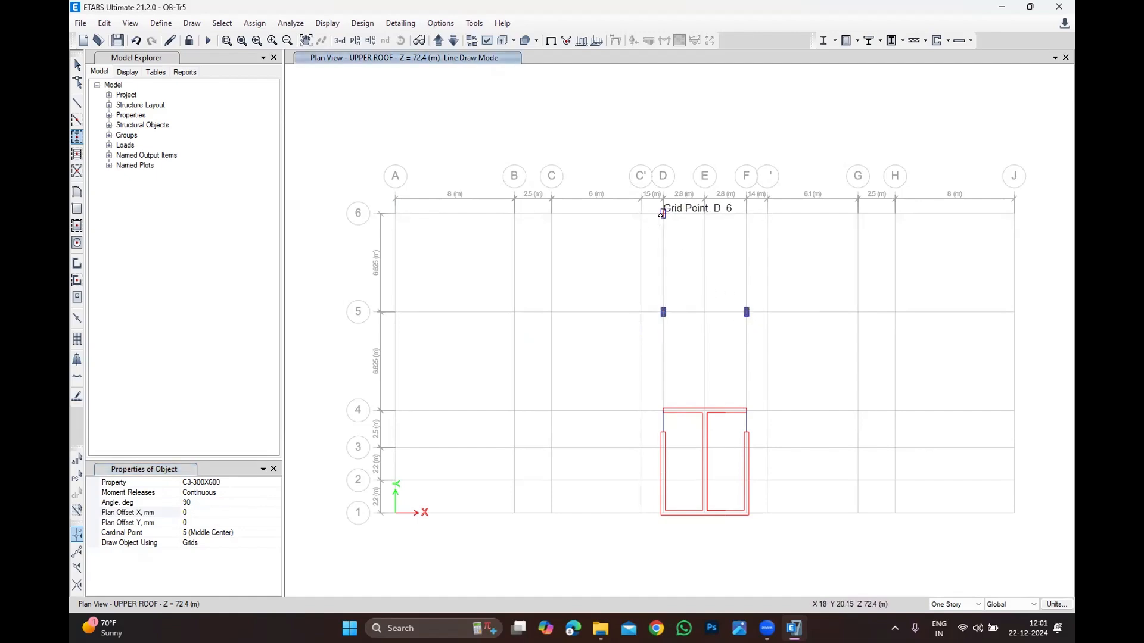
{"action": "left_click", "coordinate": [663, 214]}
{"action": "left_click", "coordinate": [747, 214]}
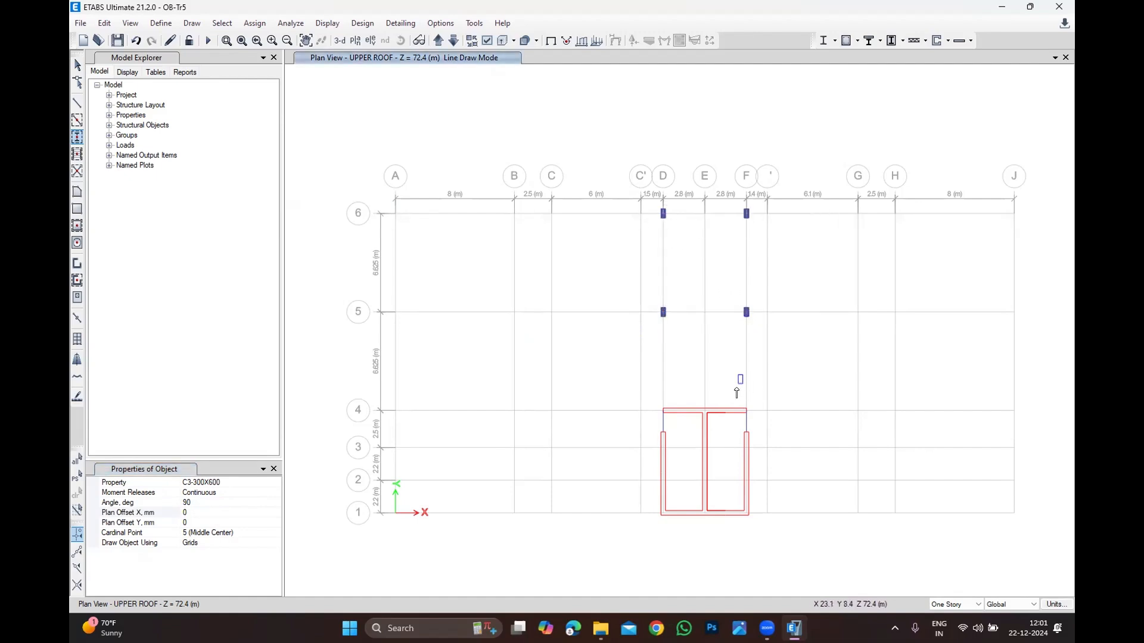
{"action": "key", "text": "Escape"}
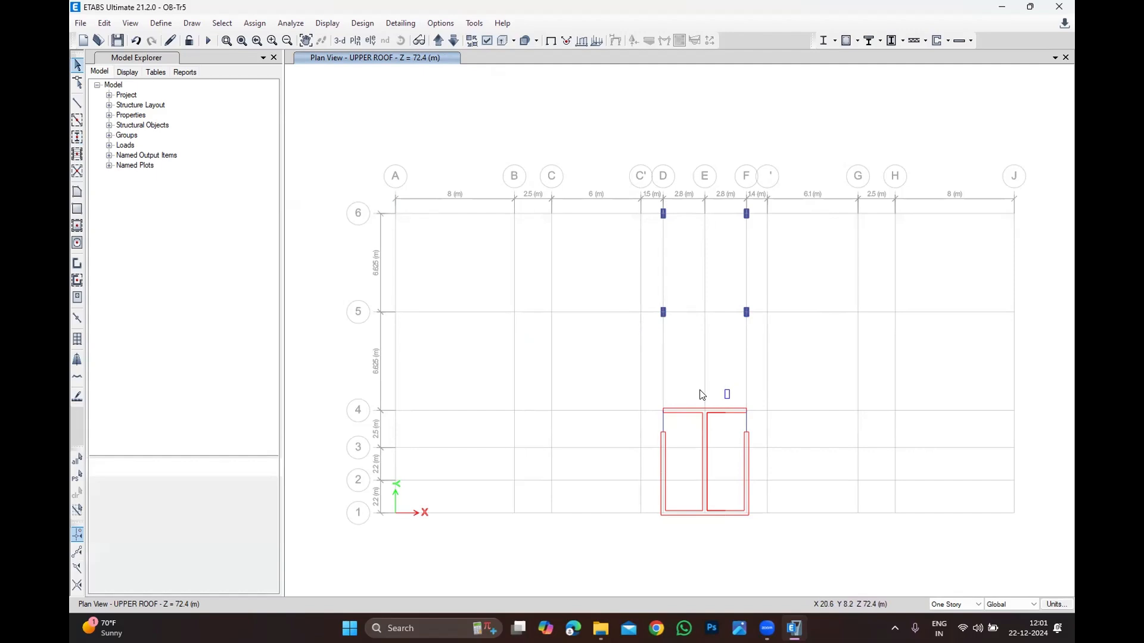
Start drawing straight frame lines with the B1- 400X900 beam section.
{"action": "left_click", "coordinate": [76, 102]}
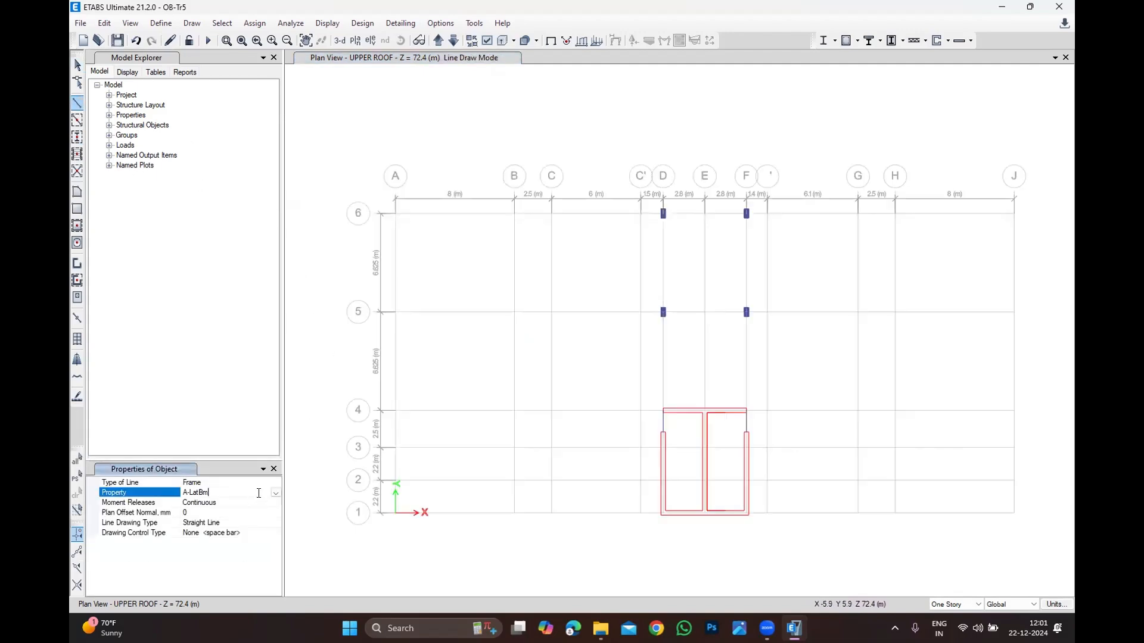
{"action": "left_click", "coordinate": [276, 492]}
{"action": "scroll", "coordinate": [219, 547], "scroll_direction": "down", "scroll_amount": 2}
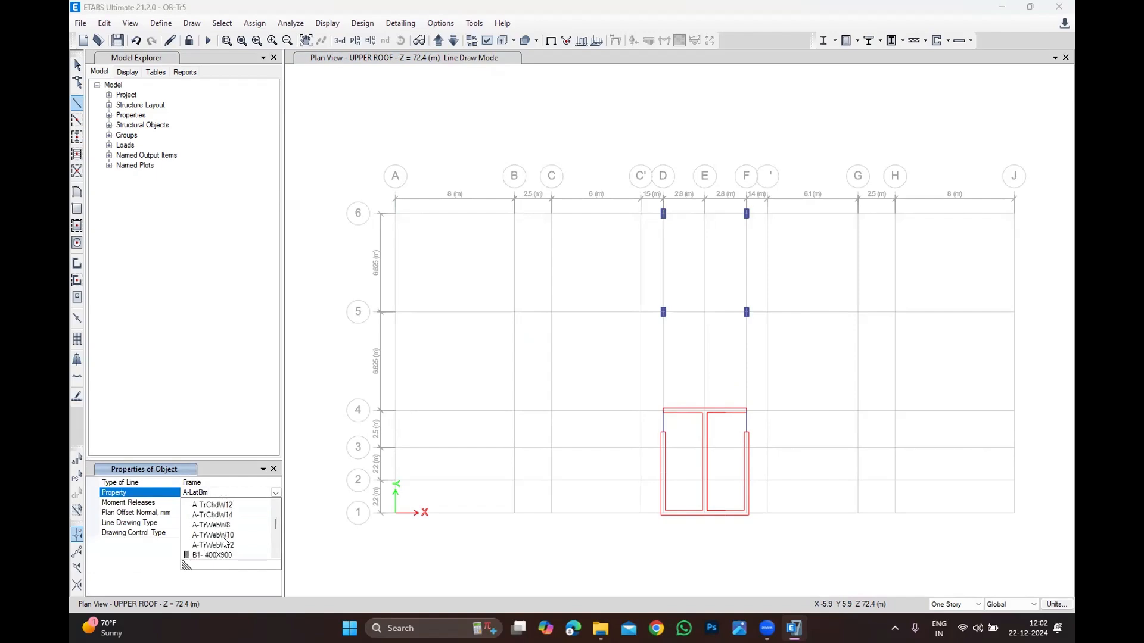
{"action": "left_click", "coordinate": [215, 554]}
{"action": "left_click", "coordinate": [276, 494]}
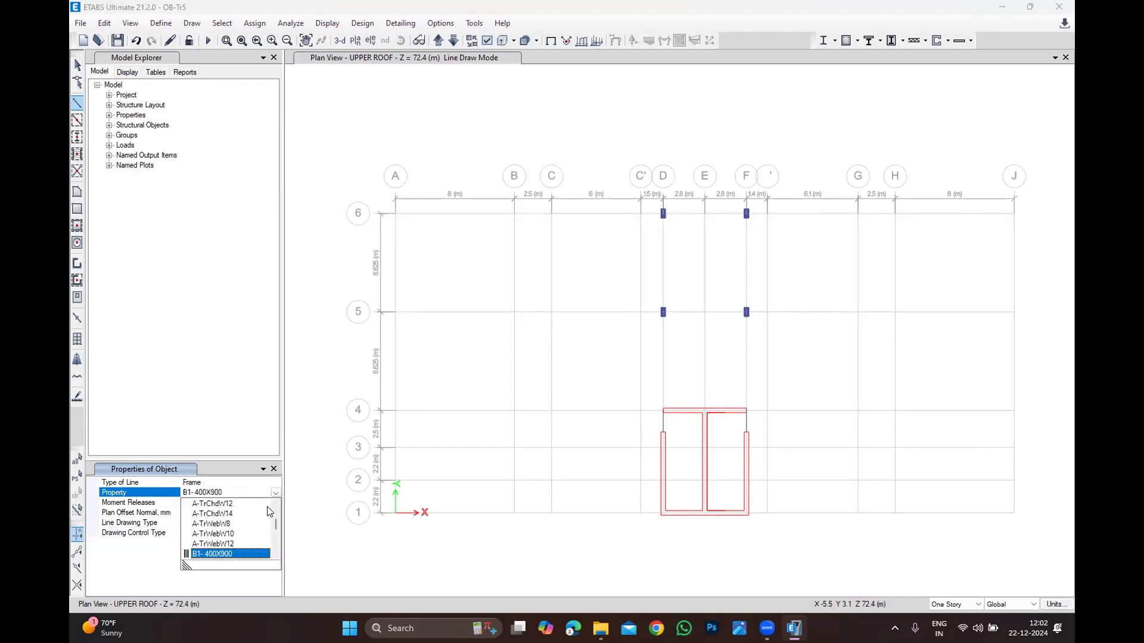
{"action": "left_click", "coordinate": [262, 488]}
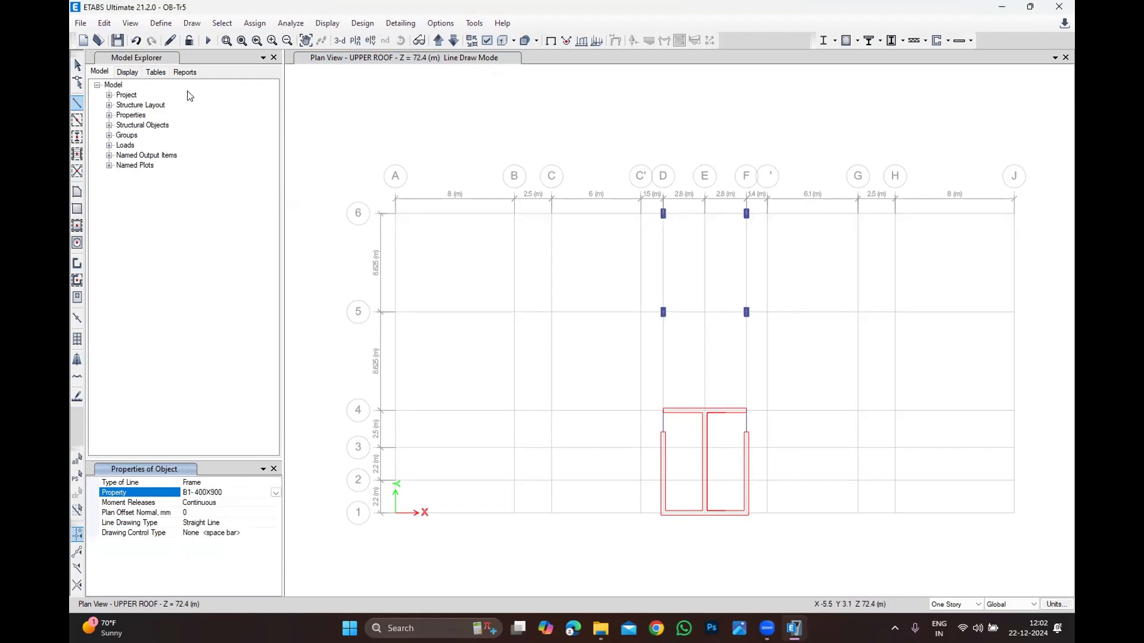
Add a copy of the B1- 400X900 frame section and name it B2-300X600.
{"action": "left_click", "coordinate": [161, 22]}
{"action": "mouse_move", "coordinate": [185, 59]}
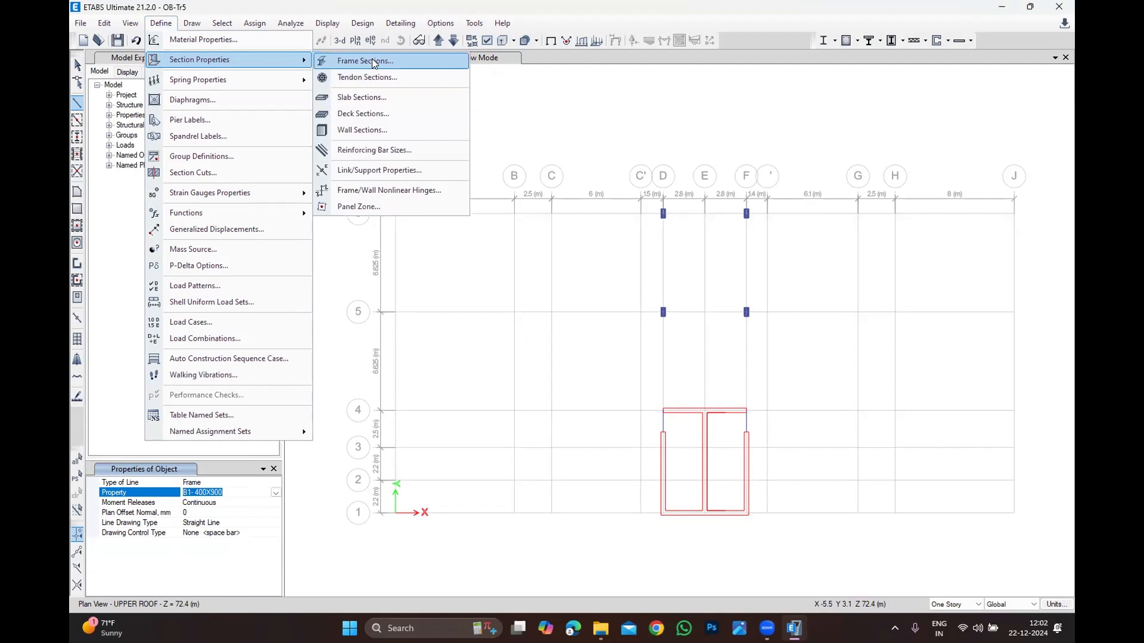
{"action": "left_click", "coordinate": [366, 61]}
{"action": "scroll", "coordinate": [453, 357], "scroll_direction": "down", "scroll_amount": 1}
{"action": "left_click", "coordinate": [452, 350]}
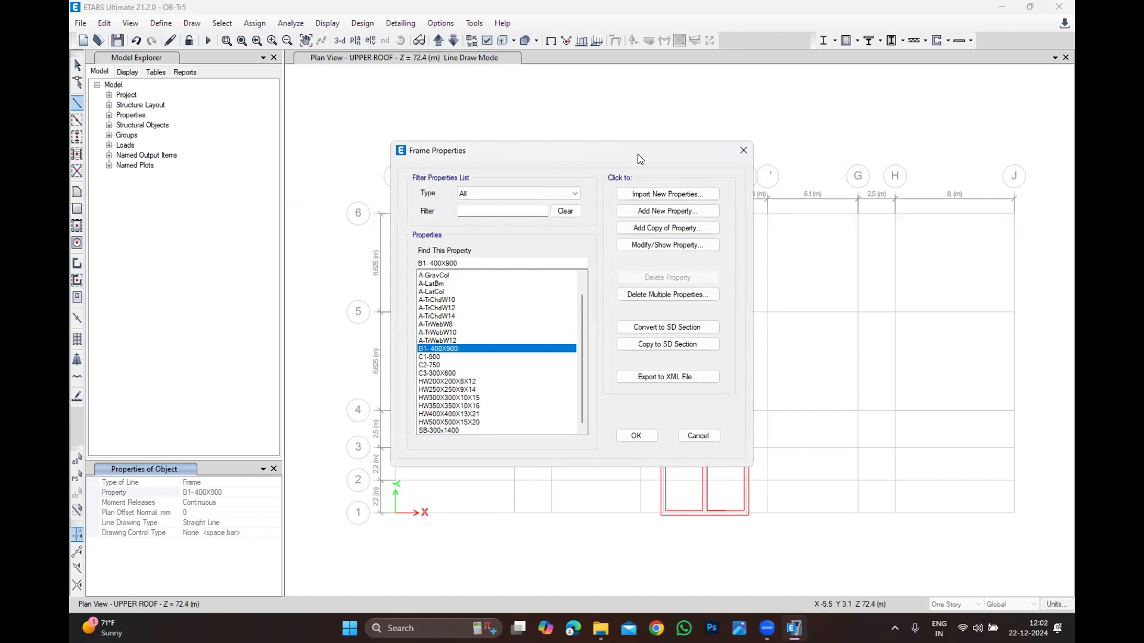
{"action": "left_click_drag", "start_coordinate": [638, 158], "coordinate": [611, 207]}
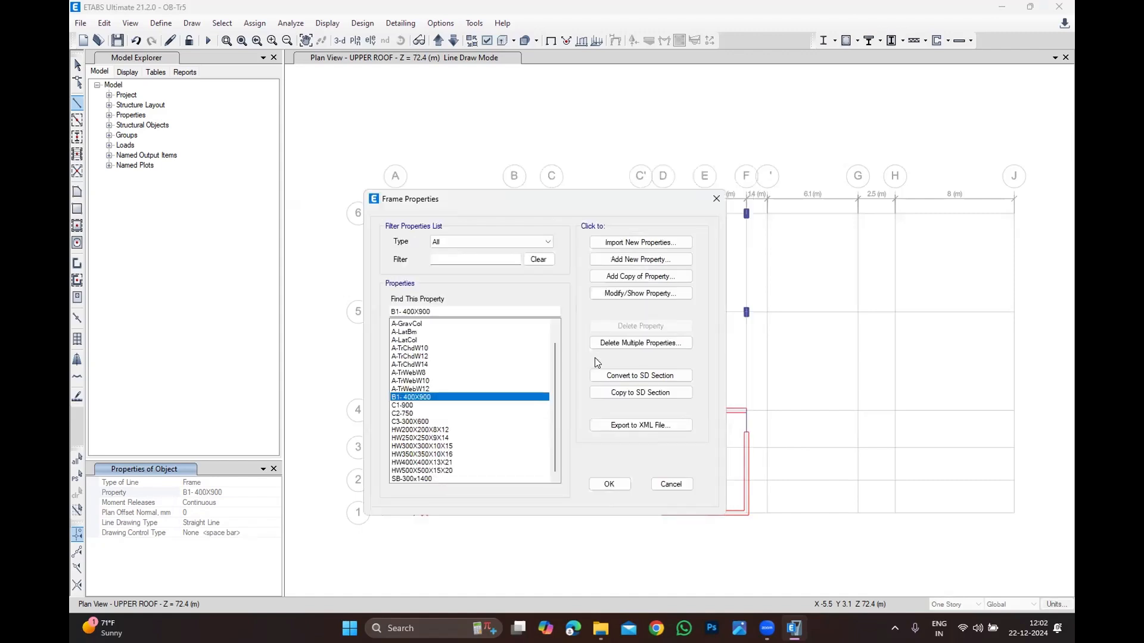
{"action": "left_click", "coordinate": [641, 278]}
{"action": "type", "text": "B2"}
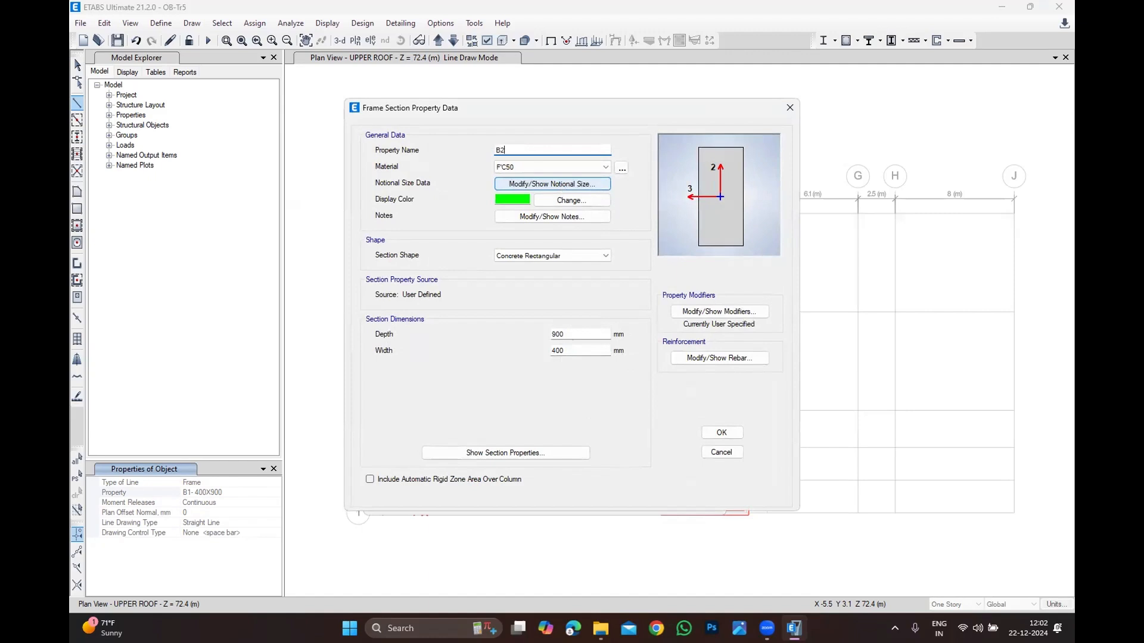
{"action": "type", "text": "-300X600"}
Set the B2-300X600 section's depth to 600 mm and width to 300 mm.
{"action": "key", "text": "Tab"}
{"action": "key", "text": "Tab"}
{"action": "key", "text": "Tab"}
{"action": "key", "text": "Tab"}
{"action": "key", "text": "Tab"}
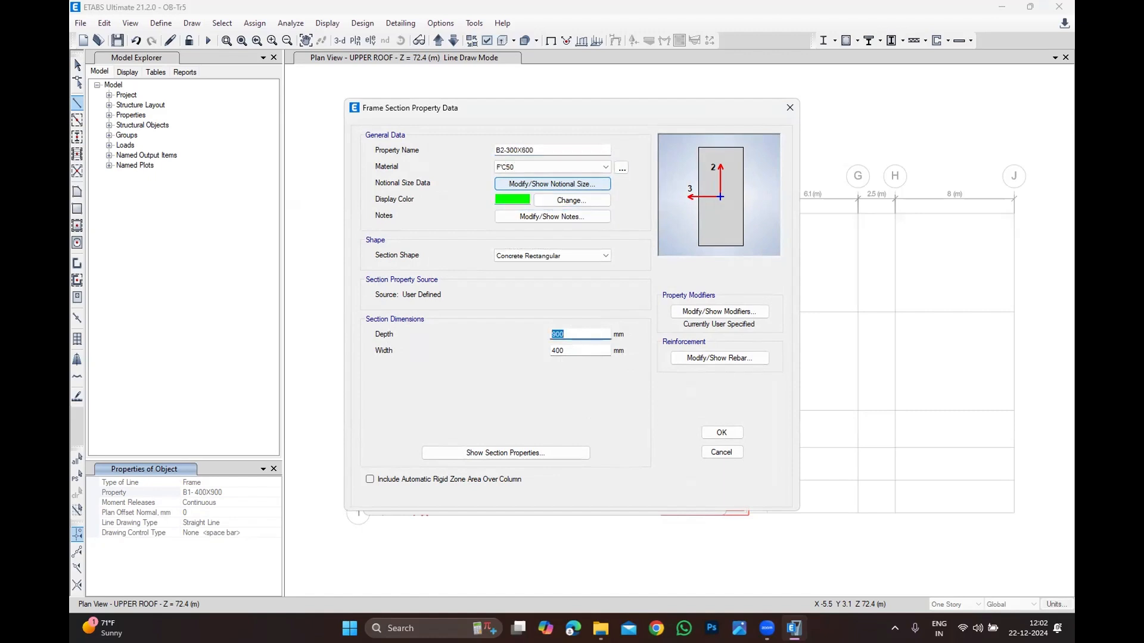
{"action": "type", "text": "600"}
{"action": "key", "text": "Tab"}
{"action": "type", "text": "300"}
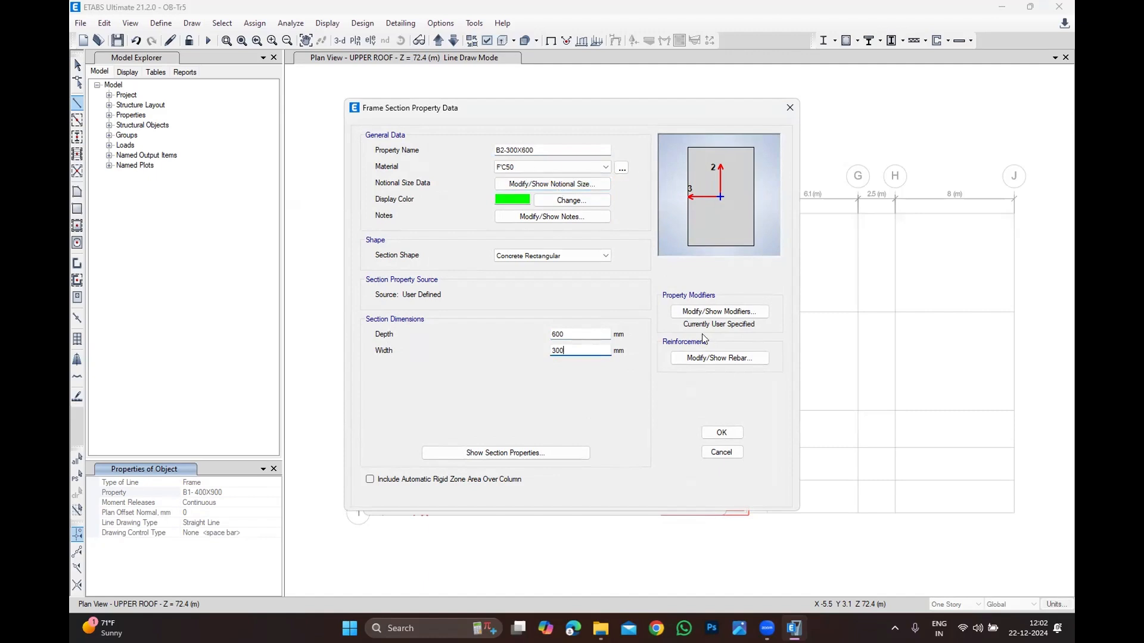
Check the B2-300X600 stiffness modifiers and reinforcement data, and save the new beam section.
{"action": "left_click", "coordinate": [706, 312]}
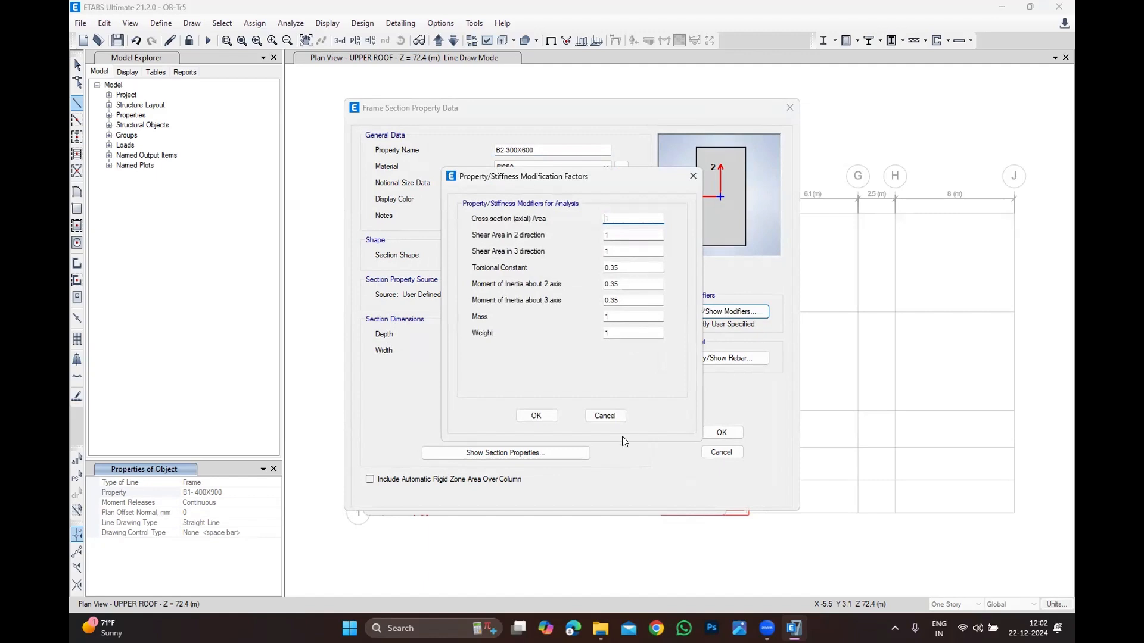
{"action": "key", "text": "Return"}
{"action": "left_click", "coordinate": [736, 361]}
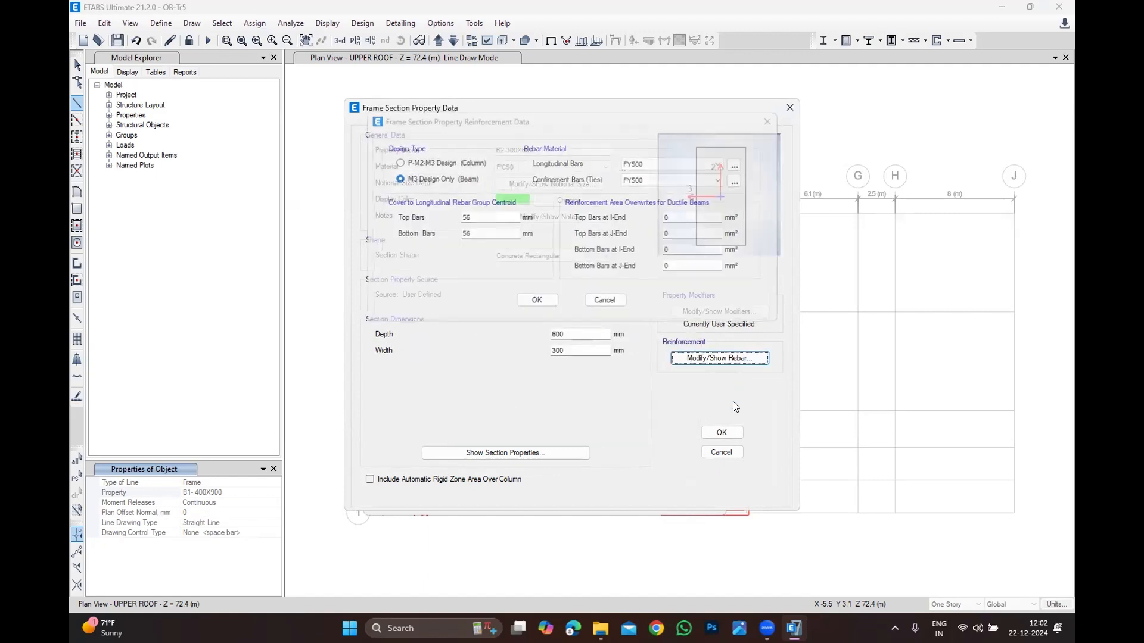
{"action": "key", "text": "Return"}
{"action": "left_click", "coordinate": [719, 433]}
{"action": "left_click", "coordinate": [607, 485]}
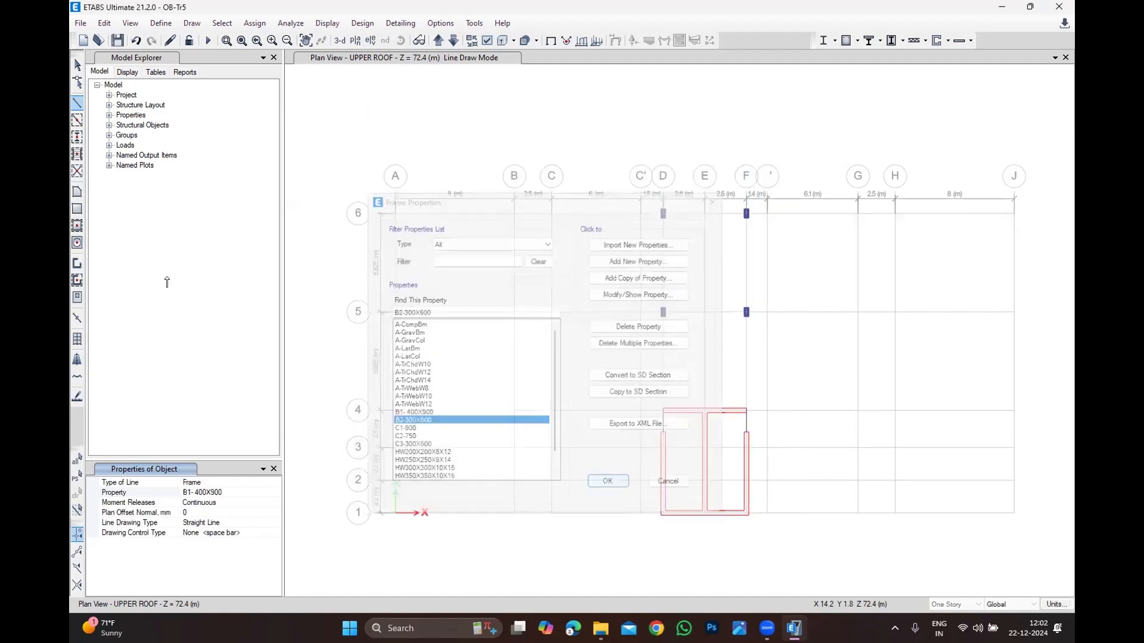
Draw B2-300X600 beams from grid point D4 through D5 and D6 to F6.
{"action": "left_click", "coordinate": [232, 492]}
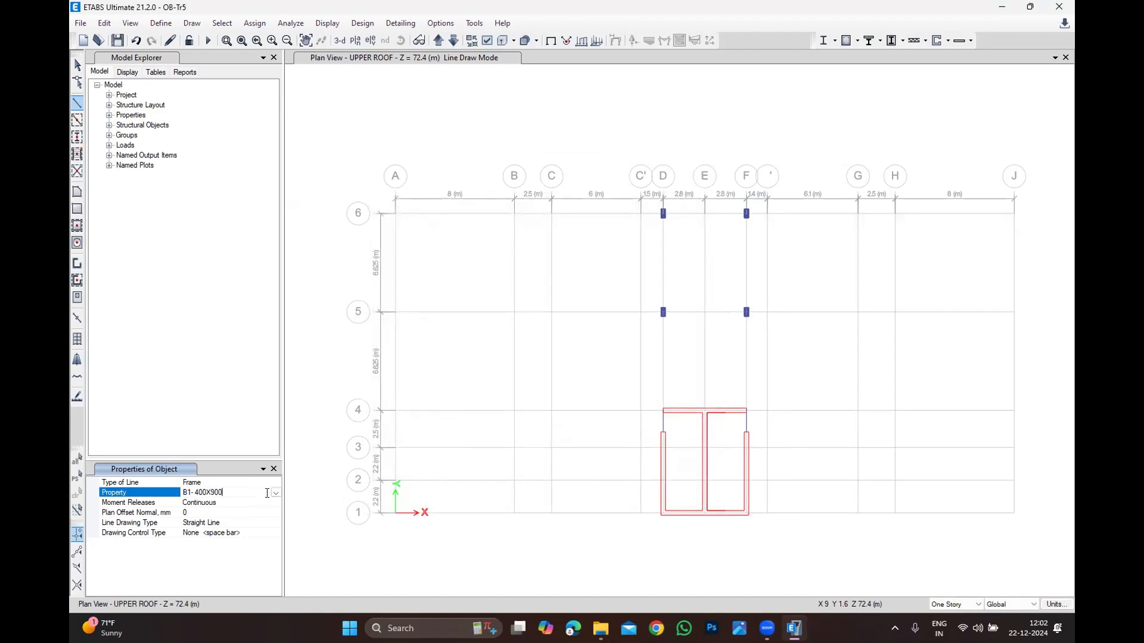
{"action": "left_click", "coordinate": [275, 493]}
{"action": "left_click", "coordinate": [213, 514]}
{"action": "left_click", "coordinate": [660, 410]}
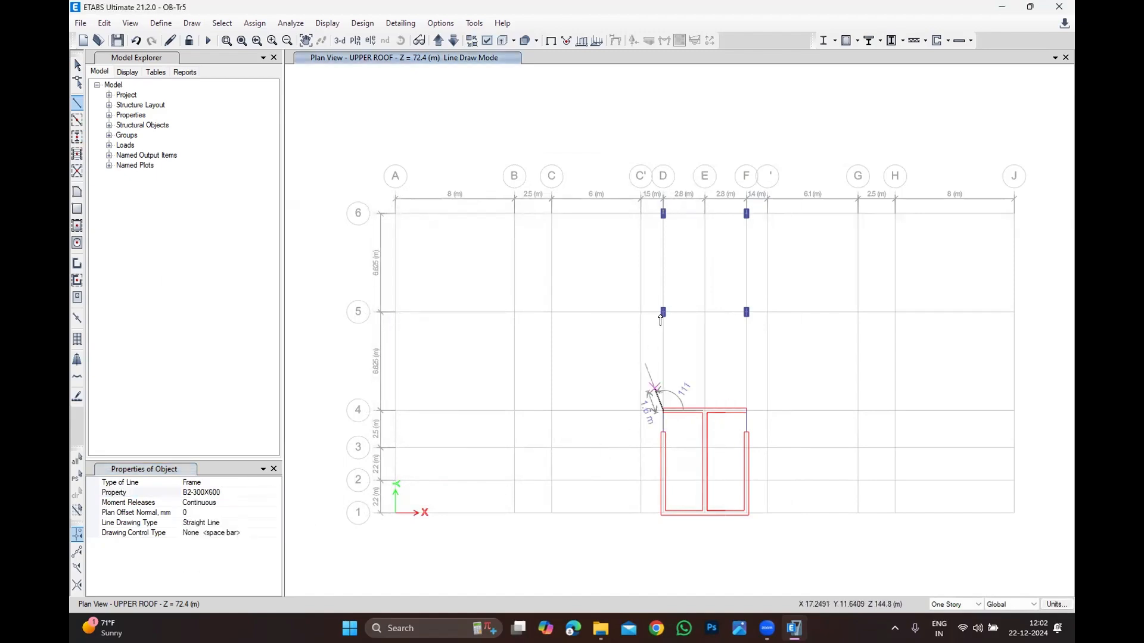
{"action": "left_click", "coordinate": [663, 312]}
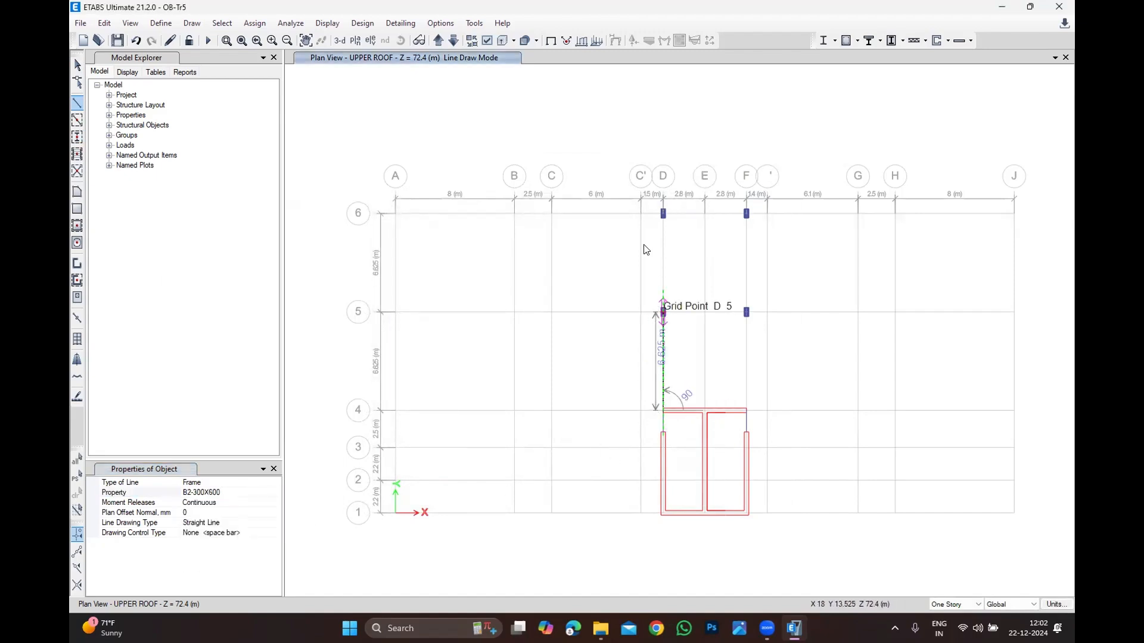
{"action": "left_click", "coordinate": [663, 213]}
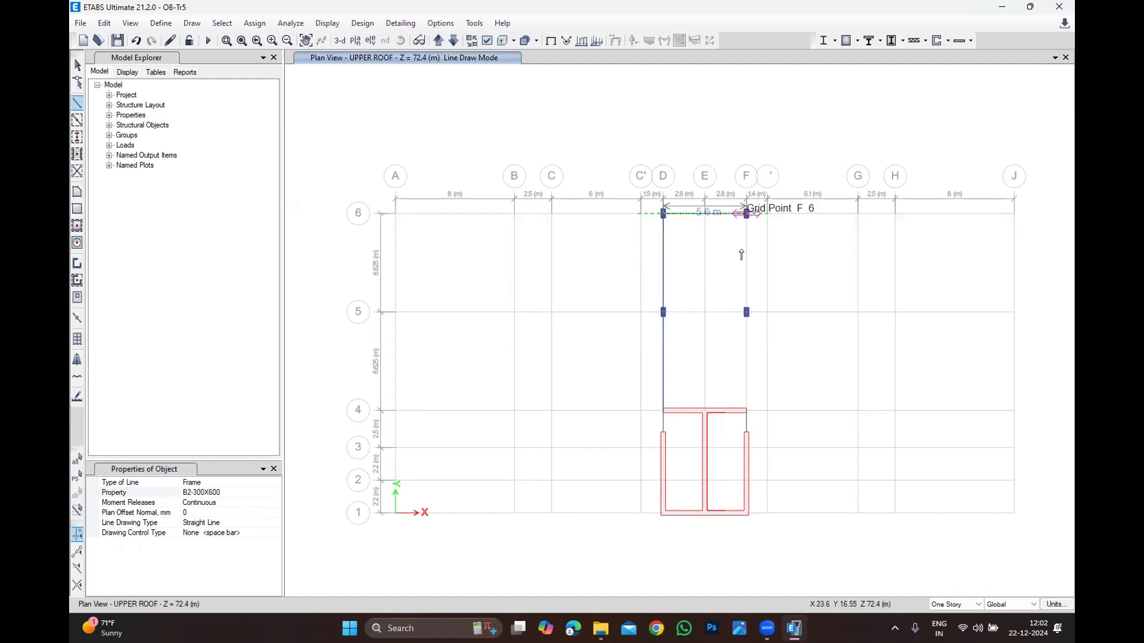
{"action": "left_click", "coordinate": [747, 215]}
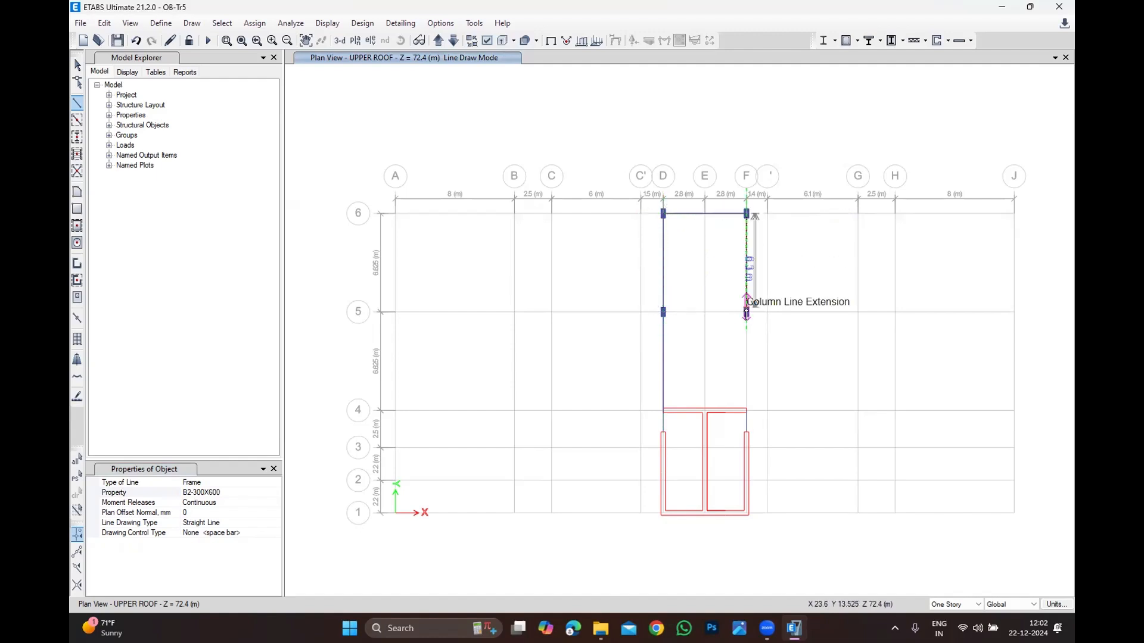
Finish the B2-300X600 beams along grid F from grid 6 through grid 5 to grid 4 on the upper roof.
{"action": "left_click", "coordinate": [747, 312]}
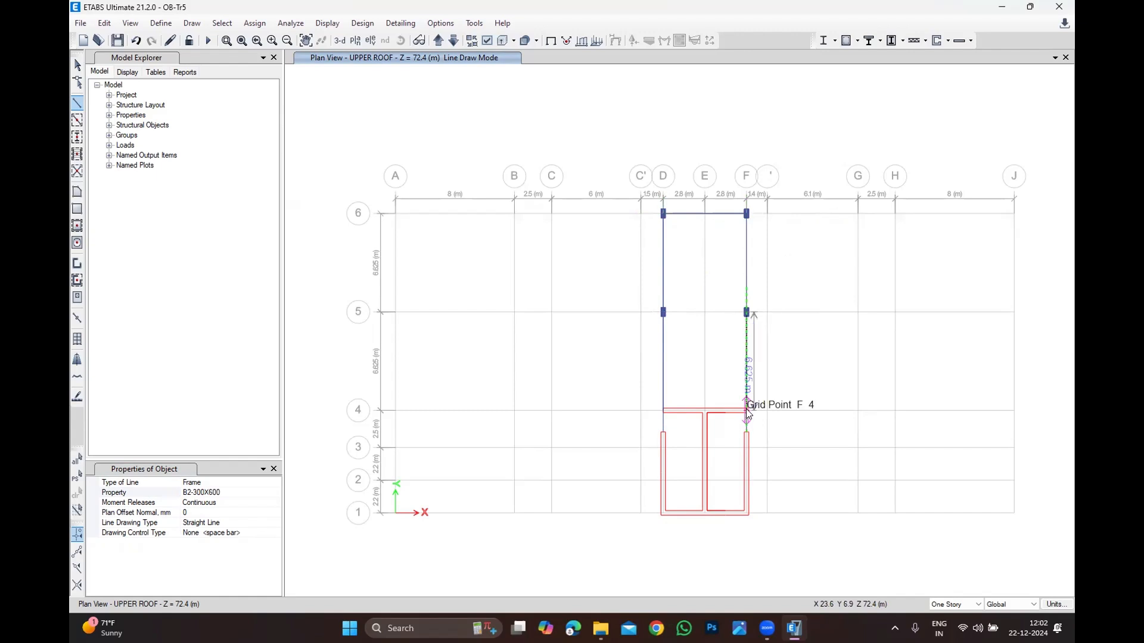
{"action": "left_click", "coordinate": [746, 410]}
{"action": "key", "text": "Escape"}
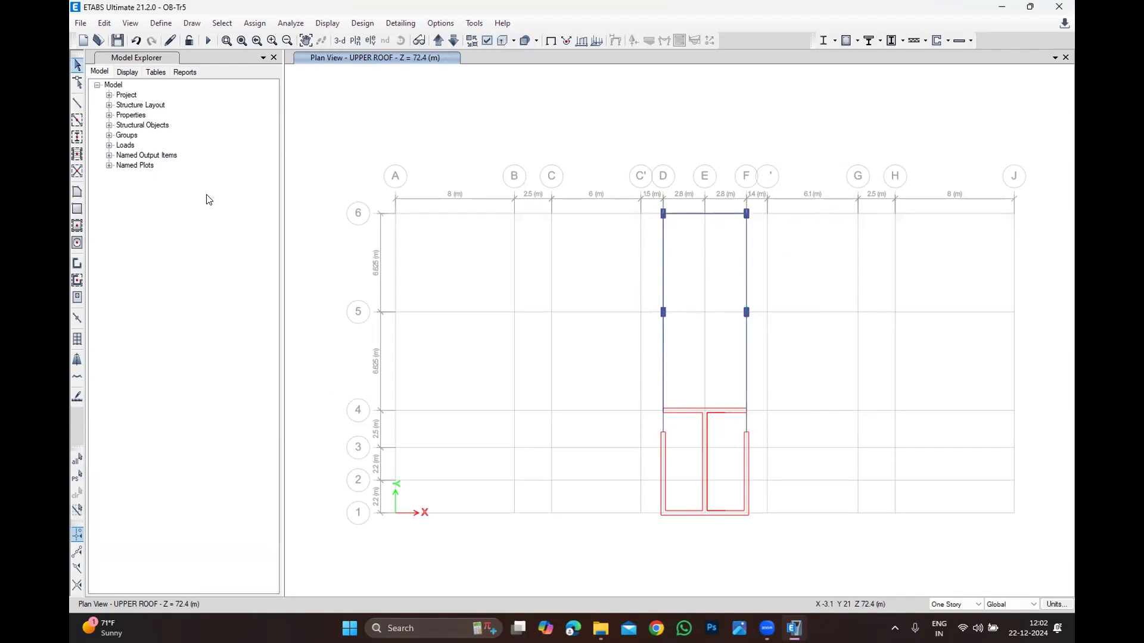
Draw an S240 slab on the upper roof between grids D and F, from grid 1 to grid 6.
{"action": "left_click", "coordinate": [76, 191]}
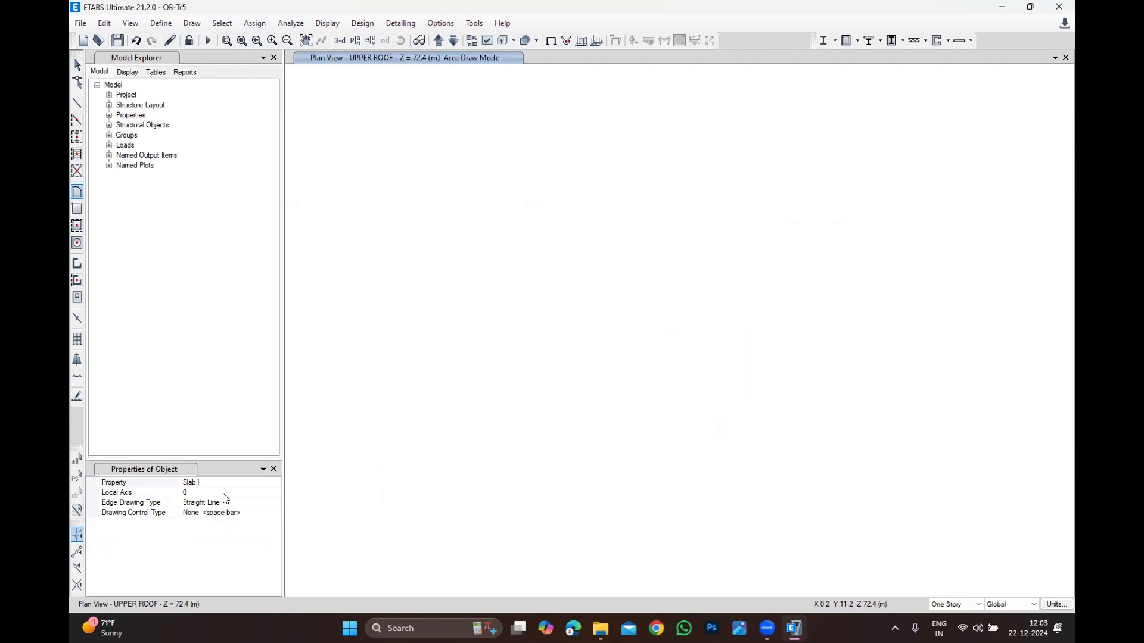
{"action": "left_click", "coordinate": [276, 483]}
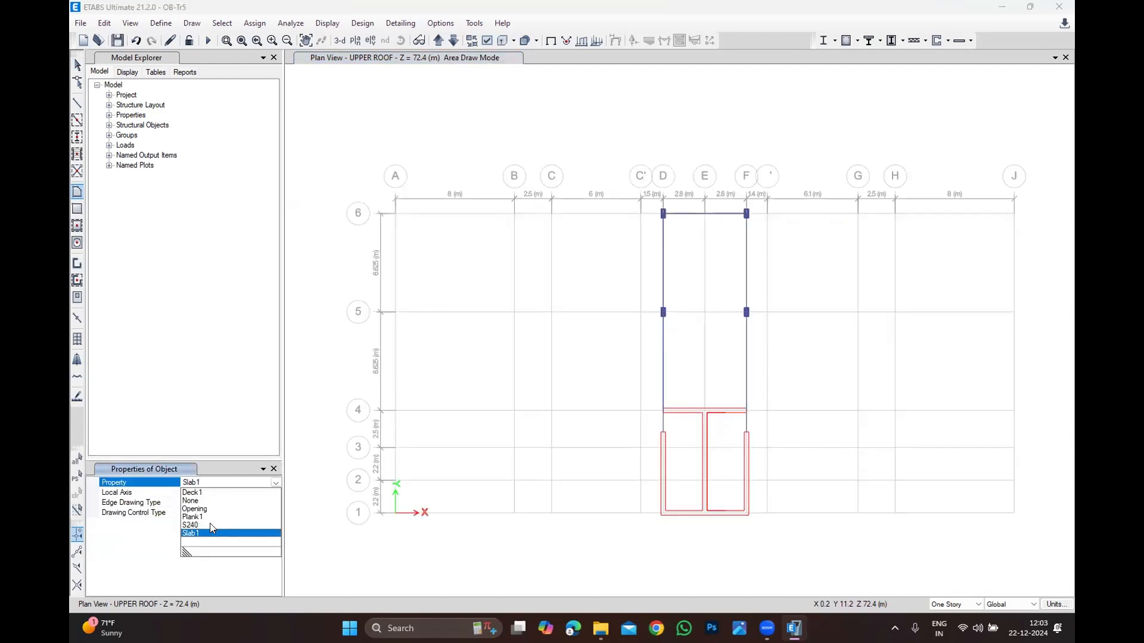
{"action": "left_click", "coordinate": [210, 525]}
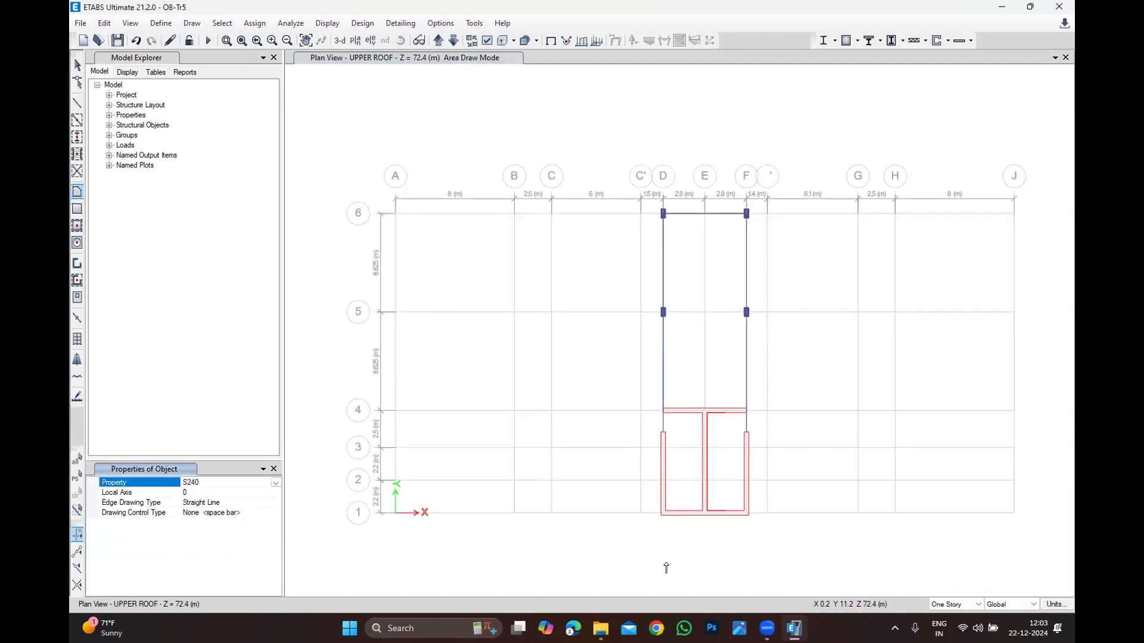
{"action": "left_click", "coordinate": [747, 513]}
{"action": "left_click", "coordinate": [747, 213]}
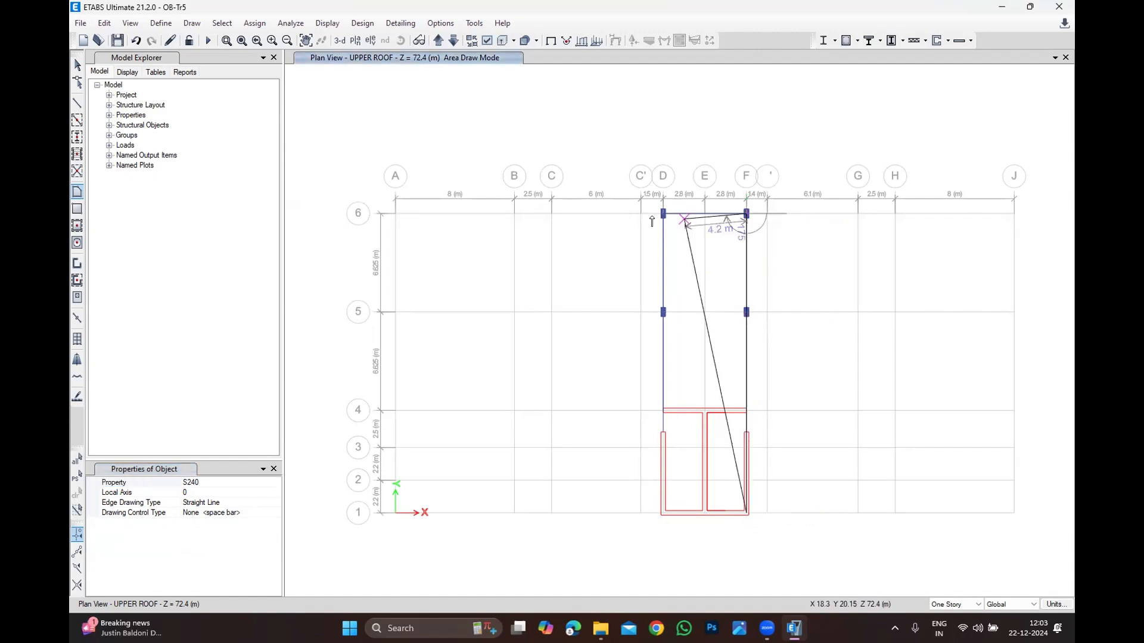
{"action": "left_click", "coordinate": [662, 213]}
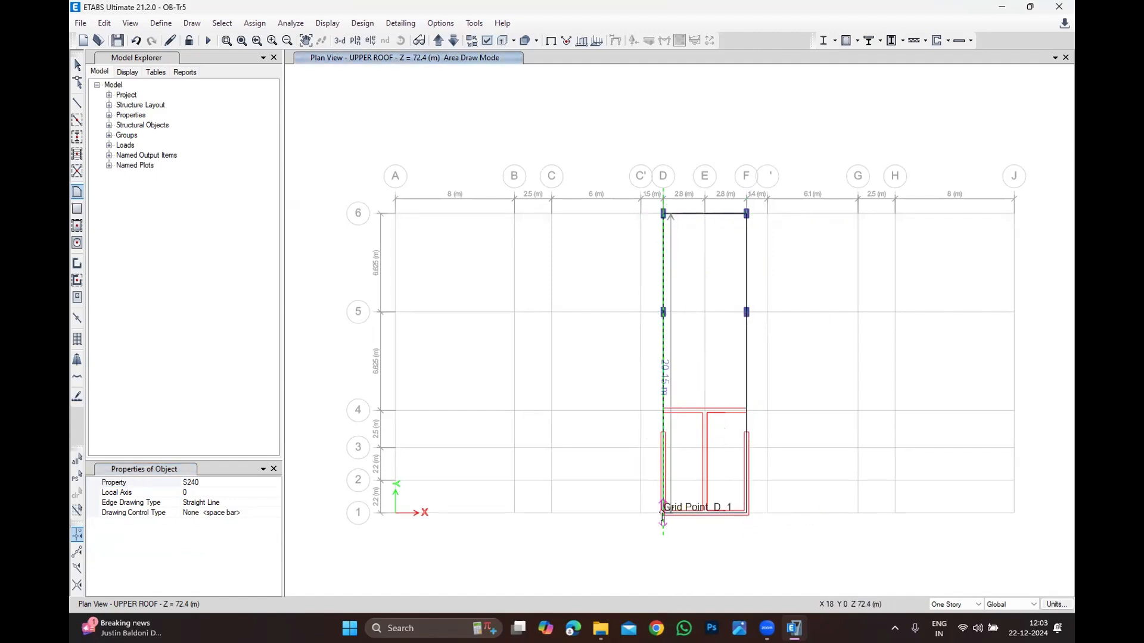
{"action": "double_click", "coordinate": [663, 513]}
{"action": "key", "text": "Escape"}
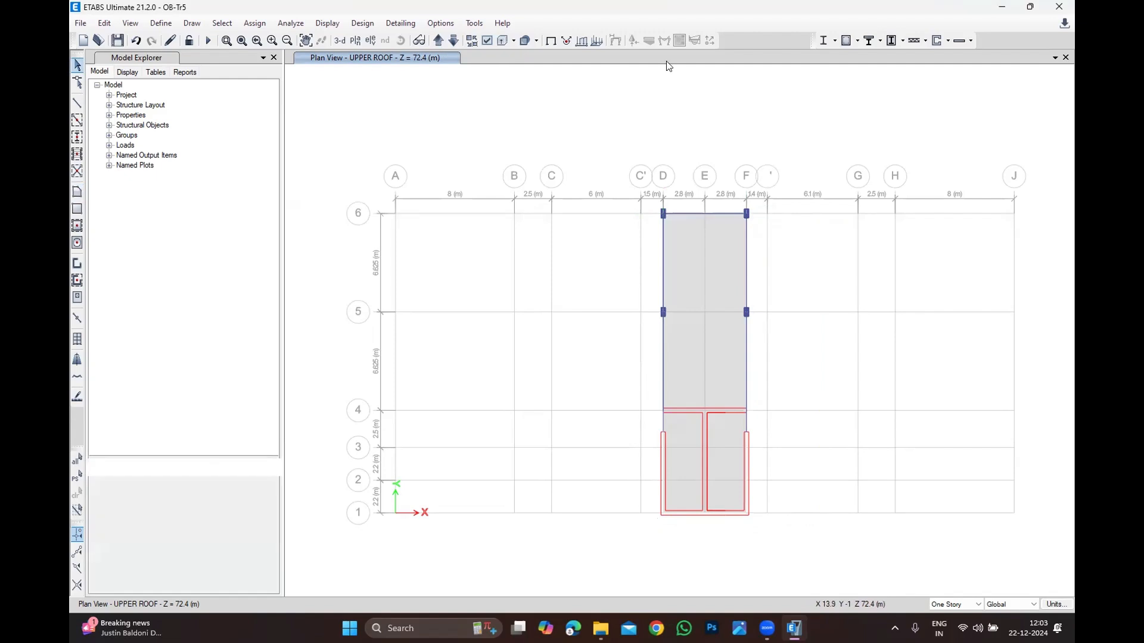
Assign a uniform SDL load of 3 kN/m² in the gravity direction to the upper roof slab.
{"action": "left_click", "coordinate": [690, 309]}
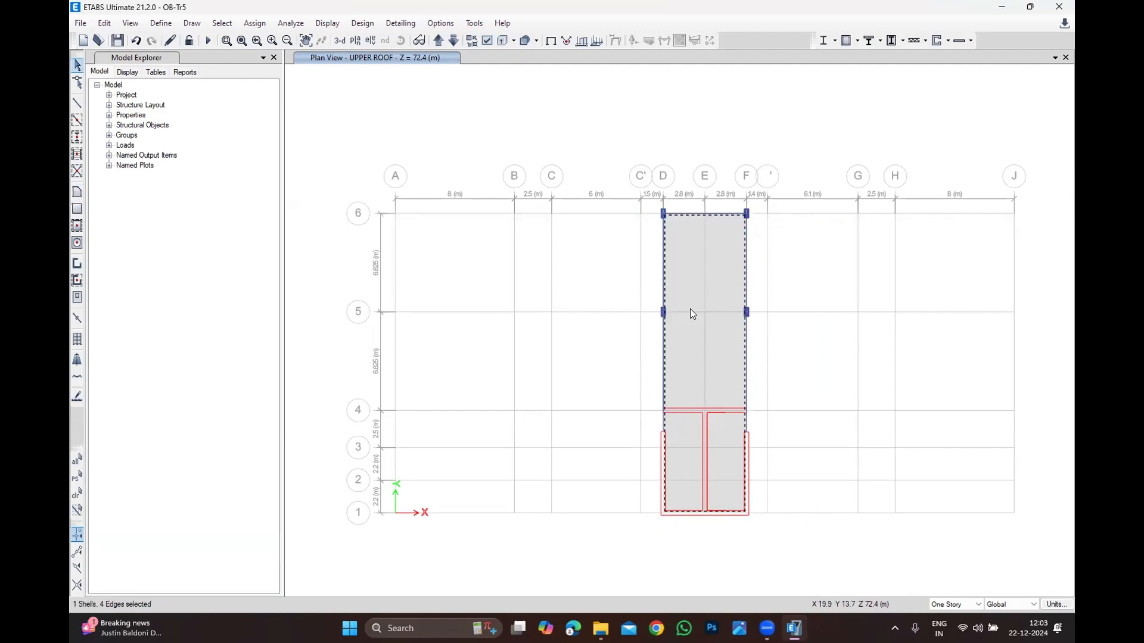
{"action": "left_click", "coordinate": [716, 290]}
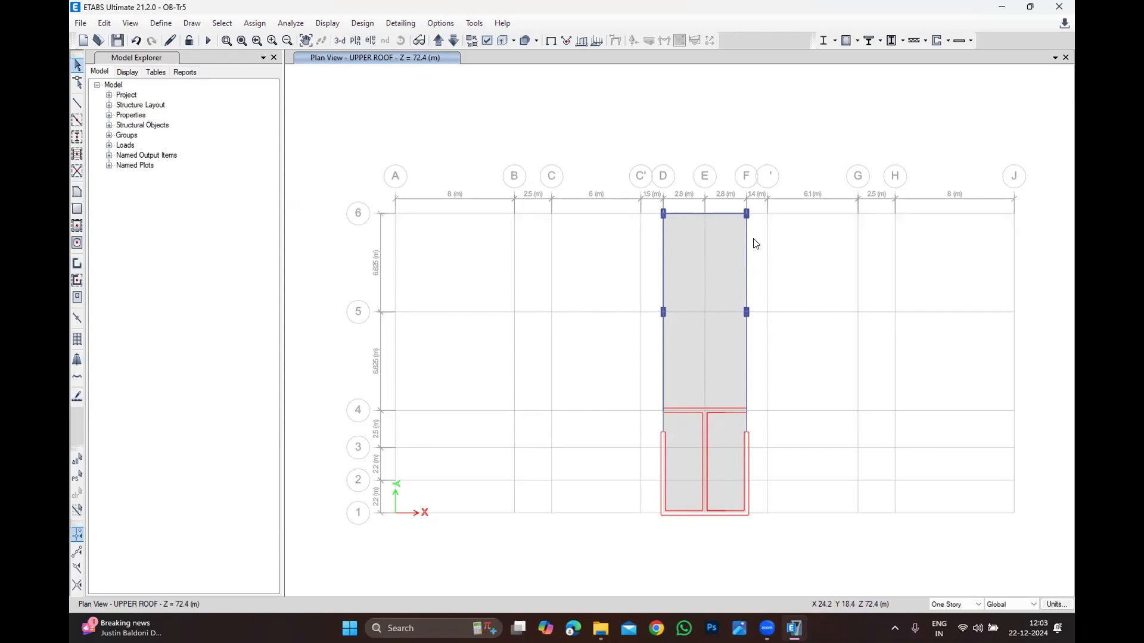
{"action": "left_click", "coordinate": [700, 249]}
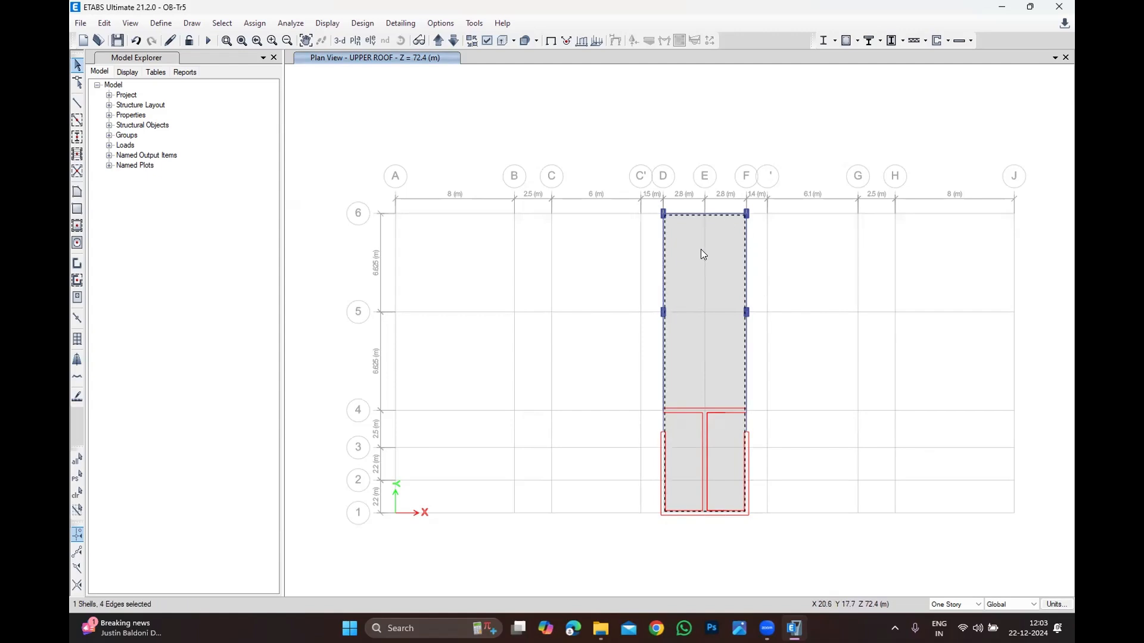
{"action": "left_click", "coordinate": [247, 24]}
{"action": "mouse_move", "coordinate": [328, 160]}
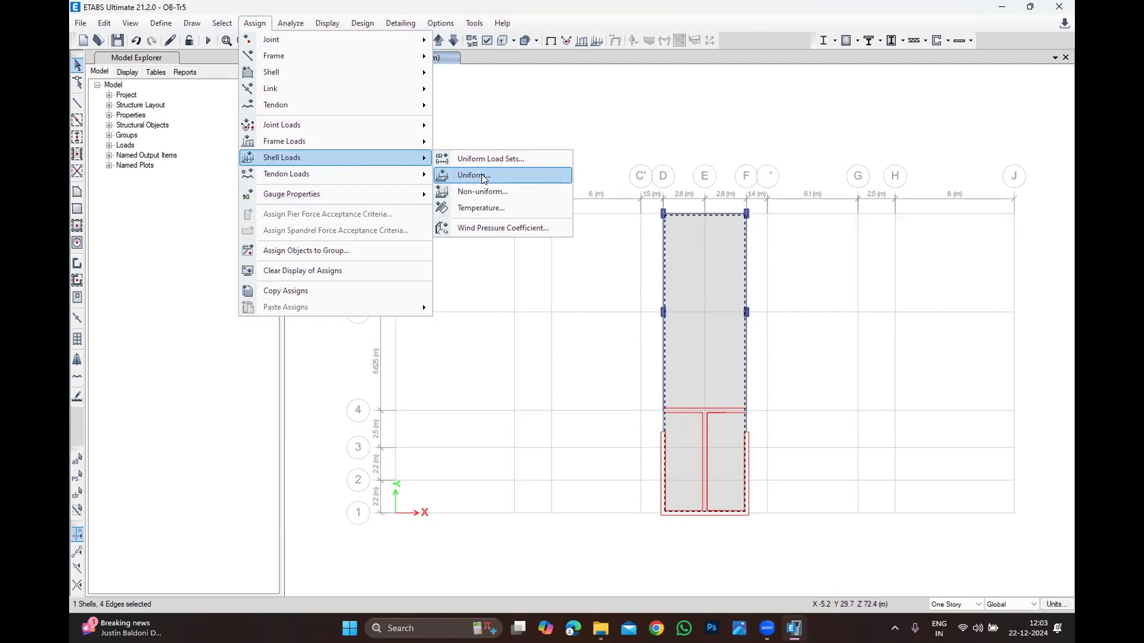
{"action": "left_click", "coordinate": [482, 174]}
{"action": "left_click", "coordinate": [694, 278]}
{"action": "left_click", "coordinate": [596, 305]}
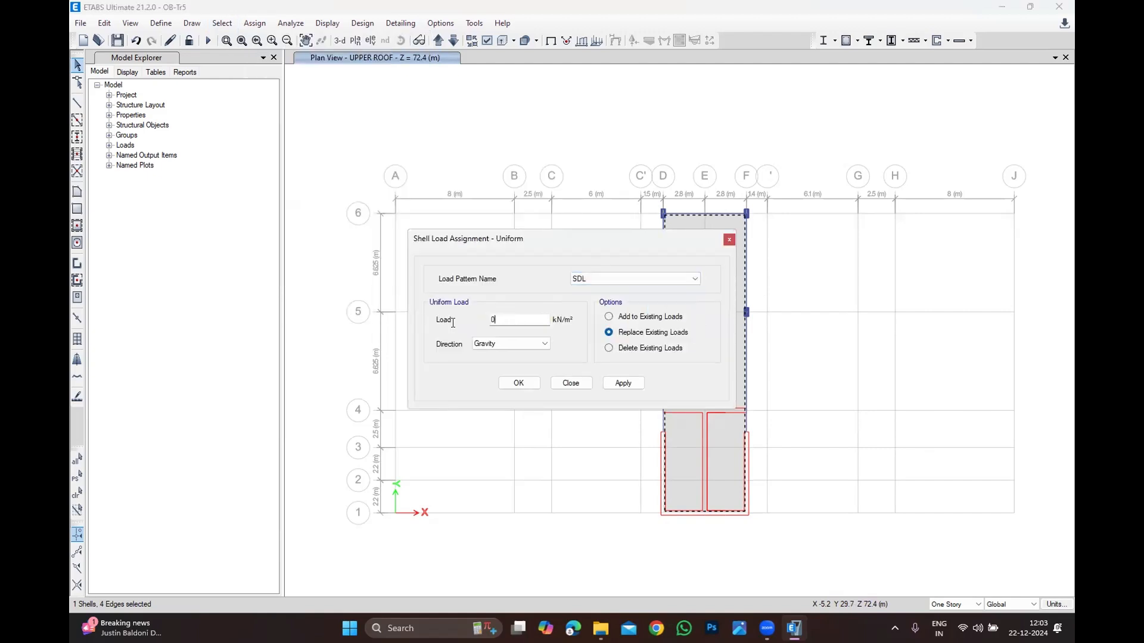
{"action": "key", "text": "BackSpace"}
{"action": "type", "text": "3"}
{"action": "key", "text": "Return"}
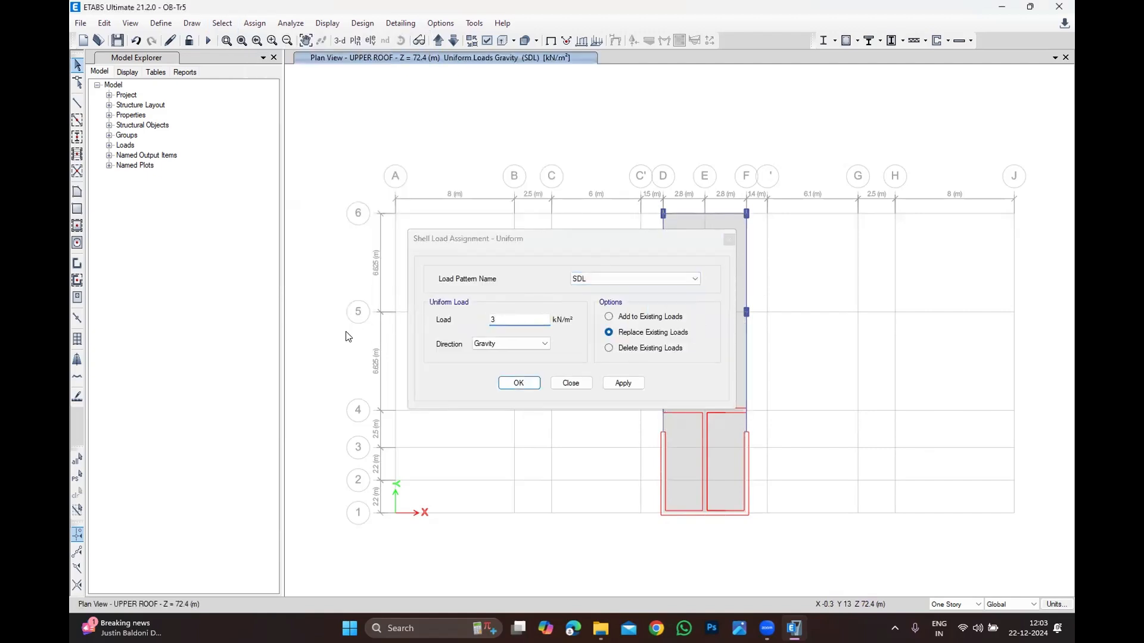
Assign a uniform Live load of 2 kN/m² in the gravity direction to the upper roof slab.
{"action": "left_click", "coordinate": [695, 378]}
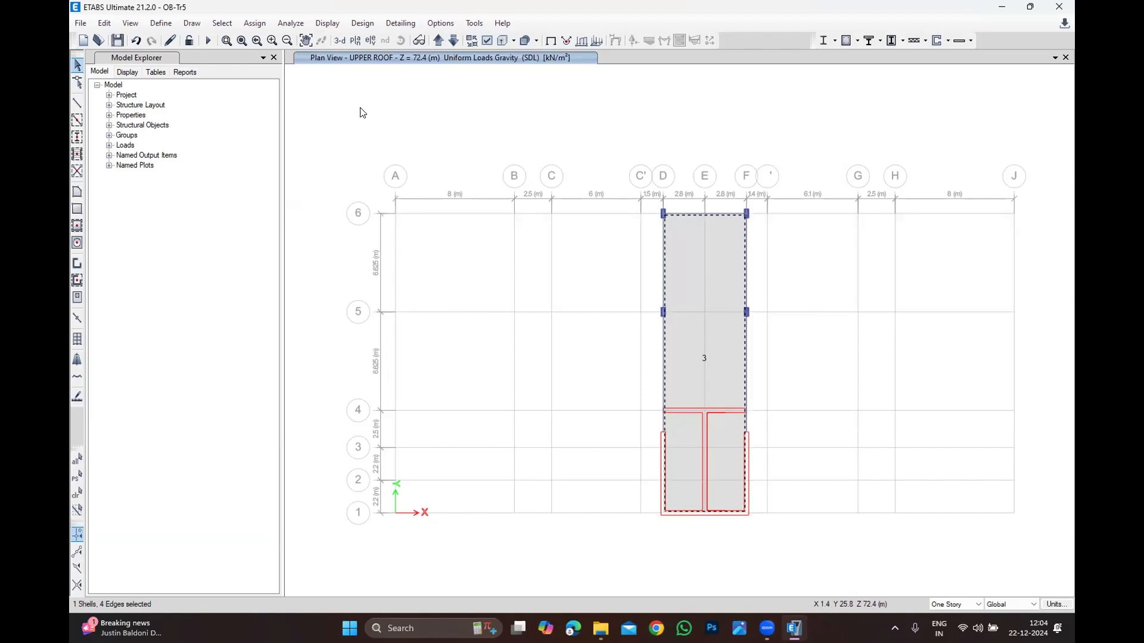
{"action": "left_click", "coordinate": [254, 23]}
{"action": "mouse_move", "coordinate": [354, 164]}
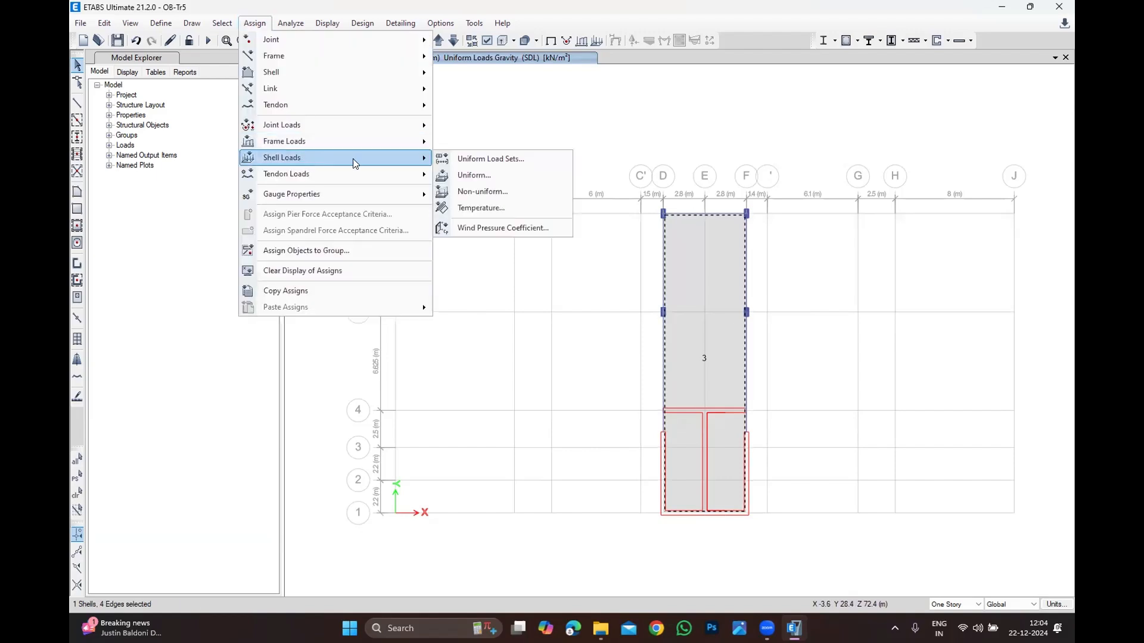
{"action": "left_click", "coordinate": [473, 176]}
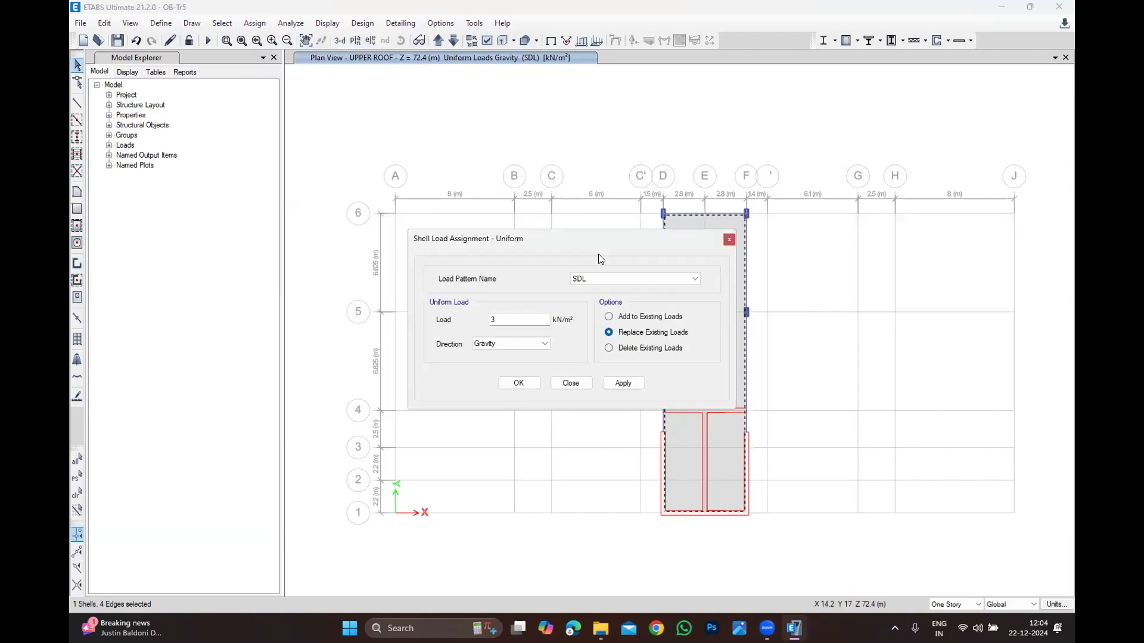
{"action": "left_click", "coordinate": [591, 279]}
{"action": "left_click", "coordinate": [584, 302]}
{"action": "left_click_drag", "start_coordinate": [501, 319], "coordinate": [422, 318]}
{"action": "type", "text": "2"}
{"action": "key", "text": "Return"}
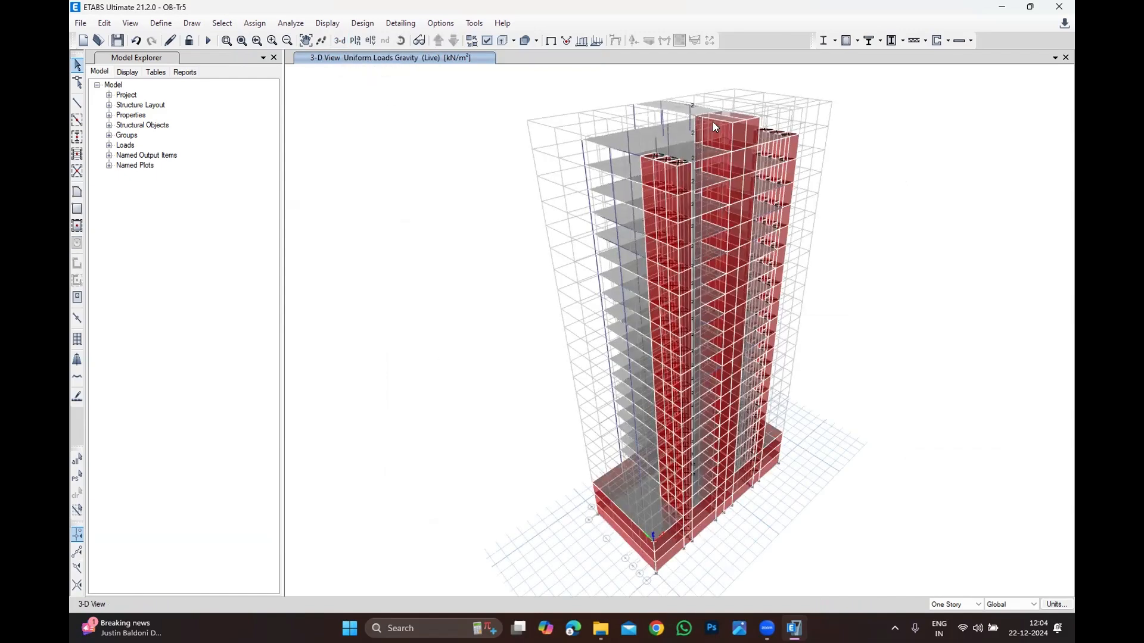
Show the undeformed 3-D model without the load display and examine the uppermost stories.
{"action": "left_click", "coordinate": [327, 23]}
{"action": "left_click", "coordinate": [348, 40]}
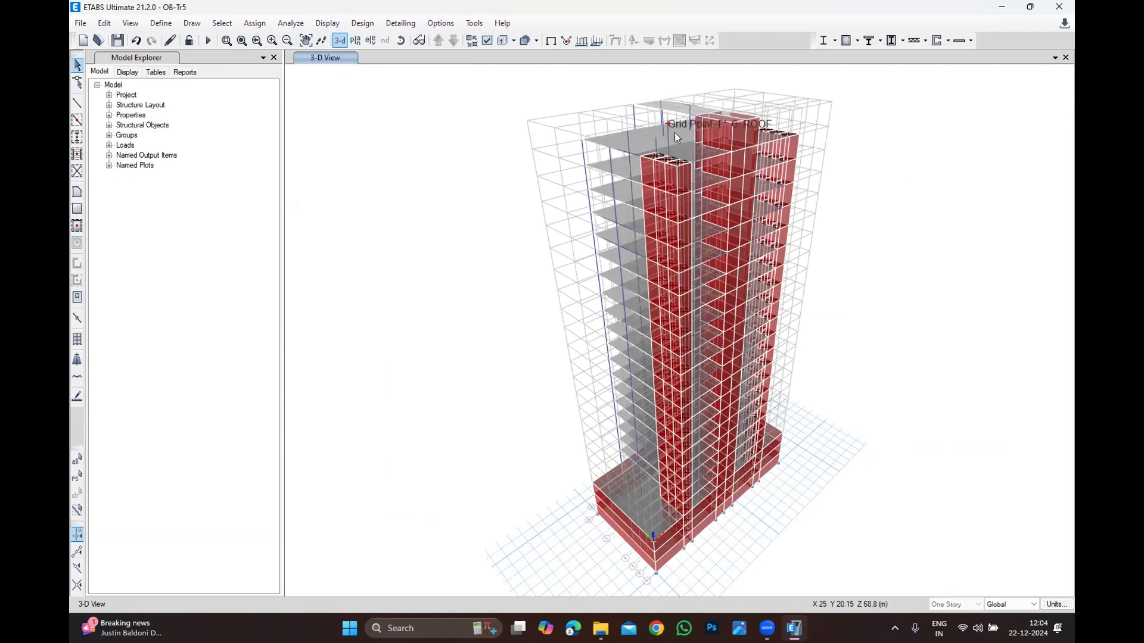
{"action": "scroll", "coordinate": [736, 102], "scroll_direction": "up", "scroll_amount": 2}
{"action": "scroll", "coordinate": [554, 185], "scroll_direction": "up", "scroll_amount": 1}
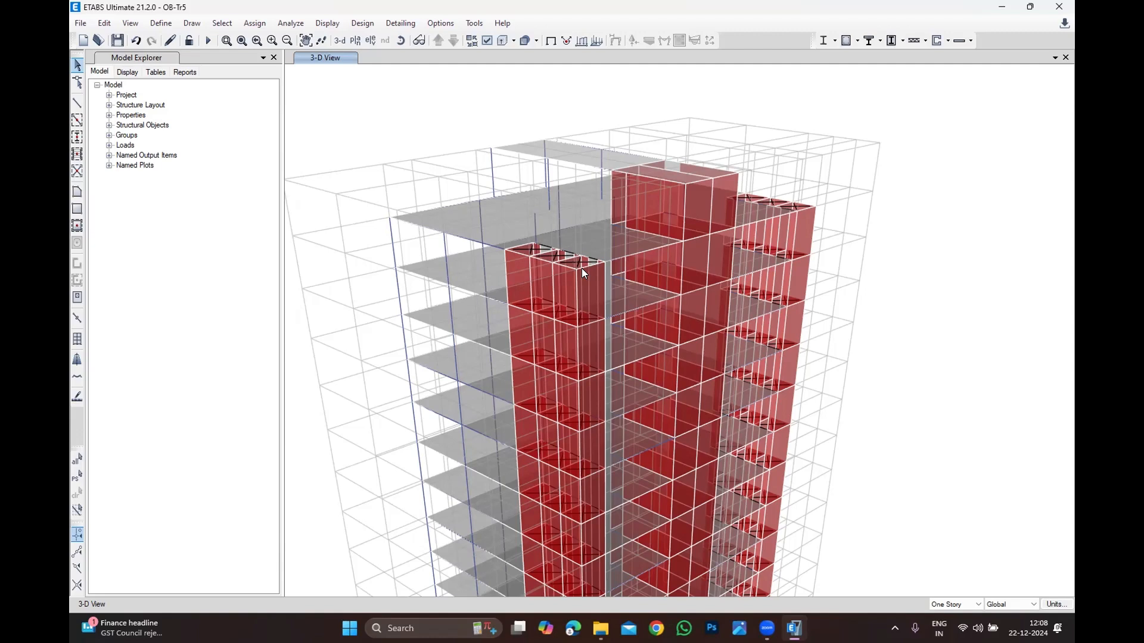
Display the plan view of the UPPER ROOF story.
{"action": "left_click", "coordinate": [355, 40]}
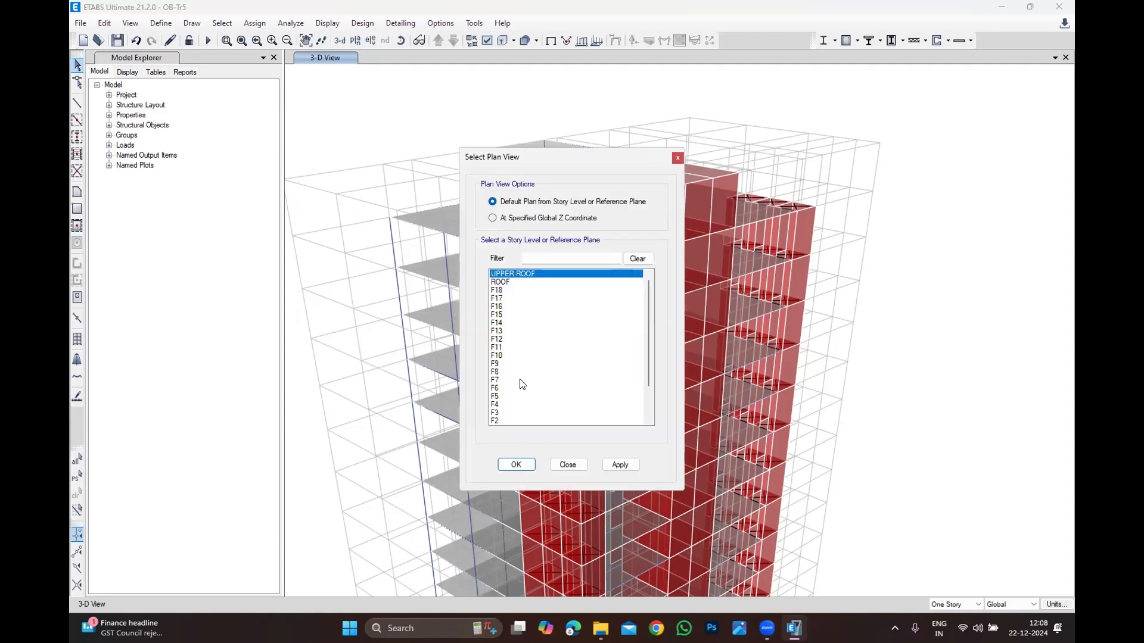
{"action": "left_click", "coordinate": [527, 466]}
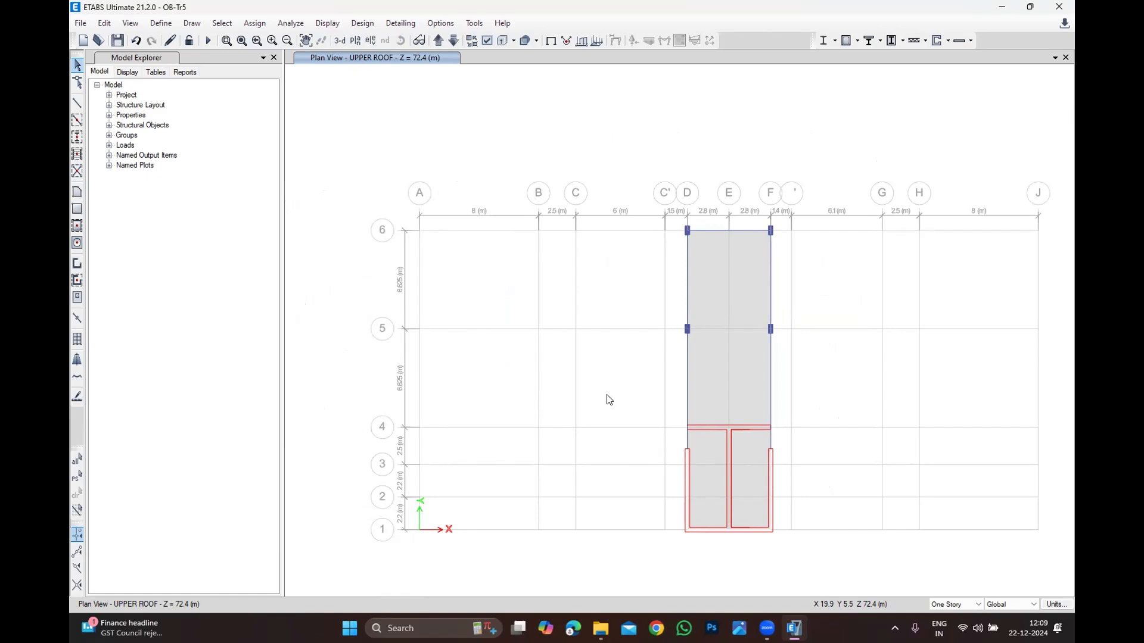
{"action": "scroll", "coordinate": [609, 399], "scroll_direction": "down", "scroll_amount": 1}
{"action": "scroll", "coordinate": [725, 437], "scroll_direction": "up", "scroll_amount": 1}
{"action": "scroll", "coordinate": [605, 416], "scroll_direction": "down", "scroll_amount": 1}
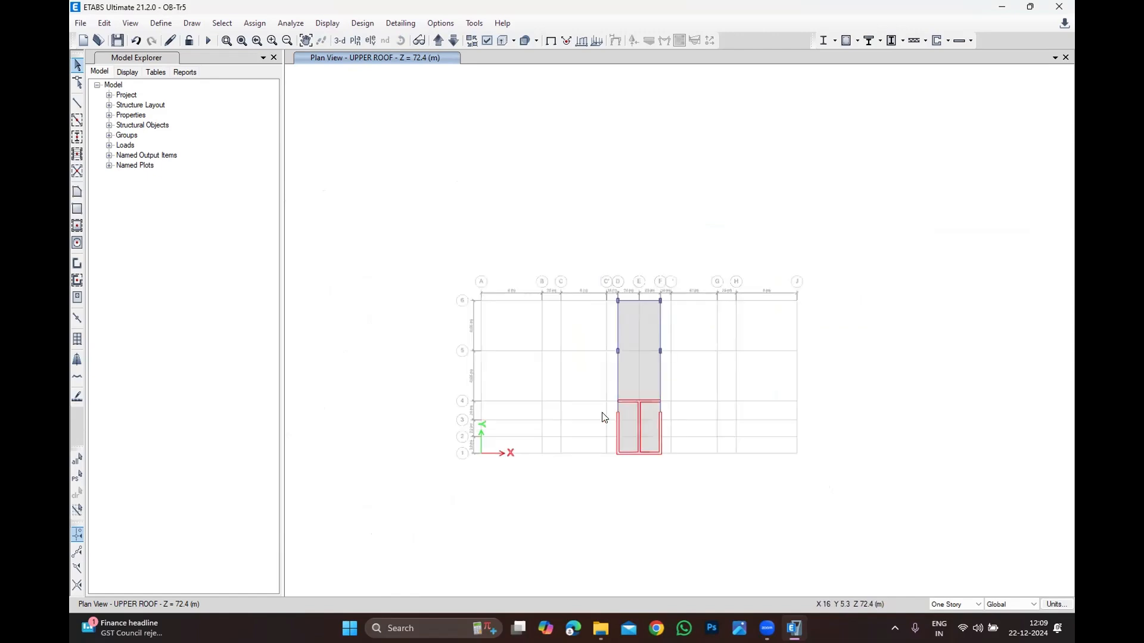
{"action": "scroll", "coordinate": [607, 418], "scroll_direction": "up", "scroll_amount": 1}
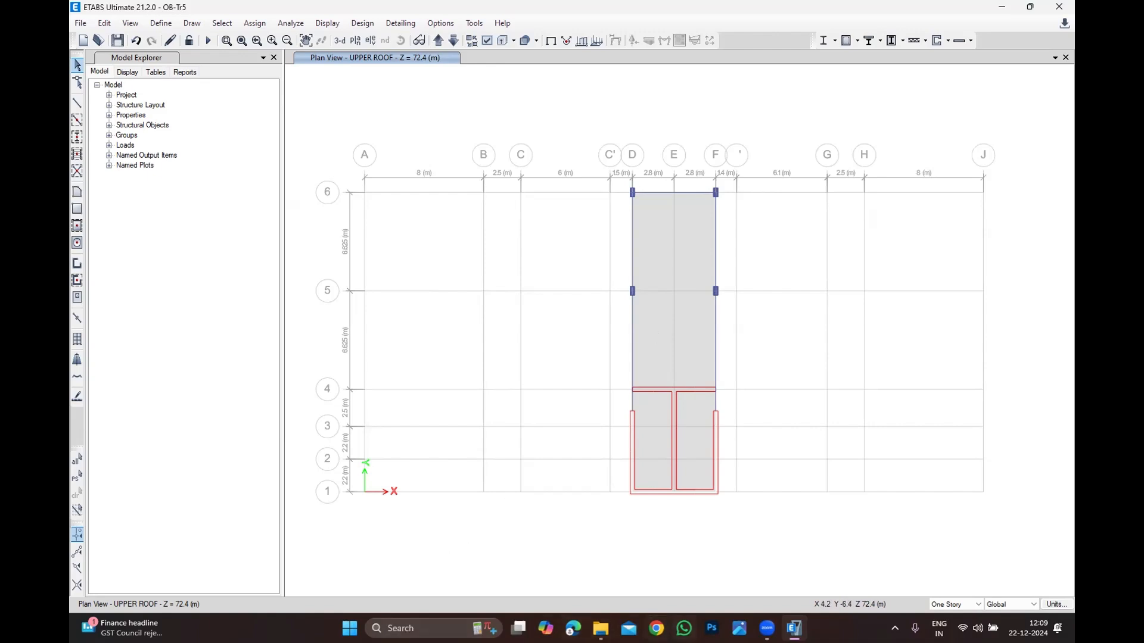
Switch to Google Chrome with the first profile and open the Gmail inbox in a maximized window.
{"action": "left_click", "coordinate": [655, 628]}
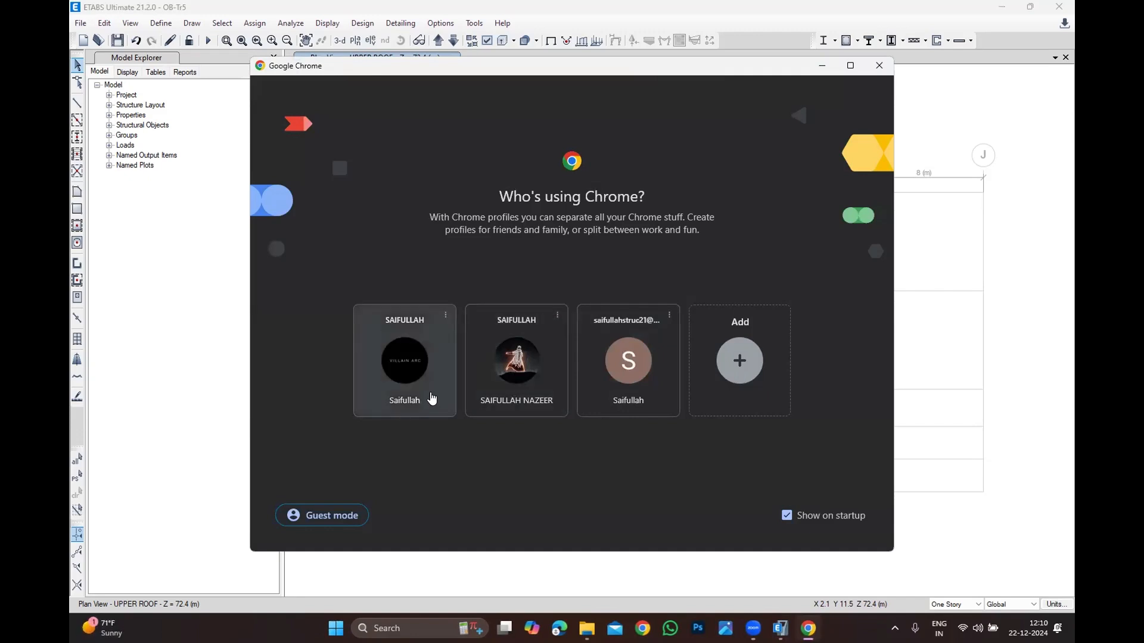
{"action": "left_click", "coordinate": [429, 393]}
{"action": "left_click", "coordinate": [311, 50]}
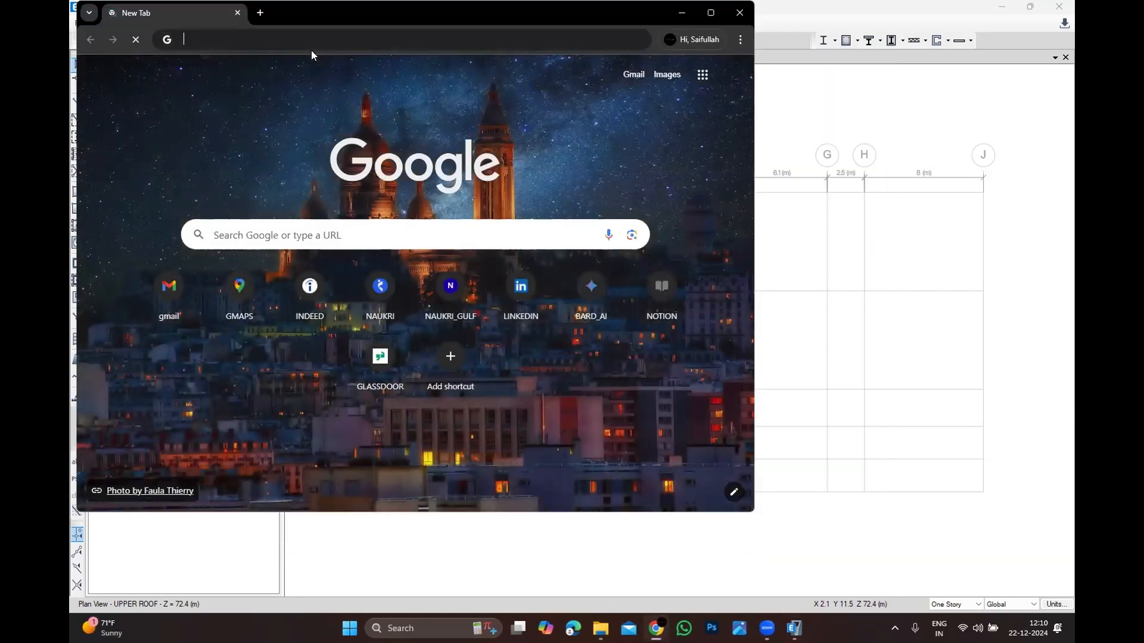
{"action": "type", "text": "GMA"}
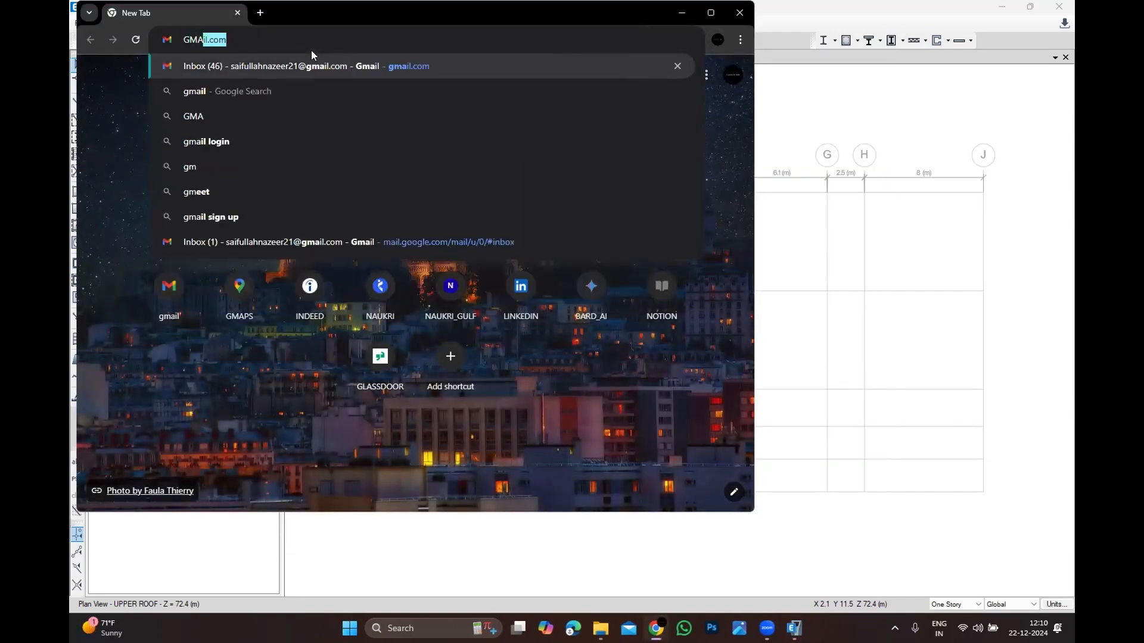
{"action": "type", "text": "I..COM"}
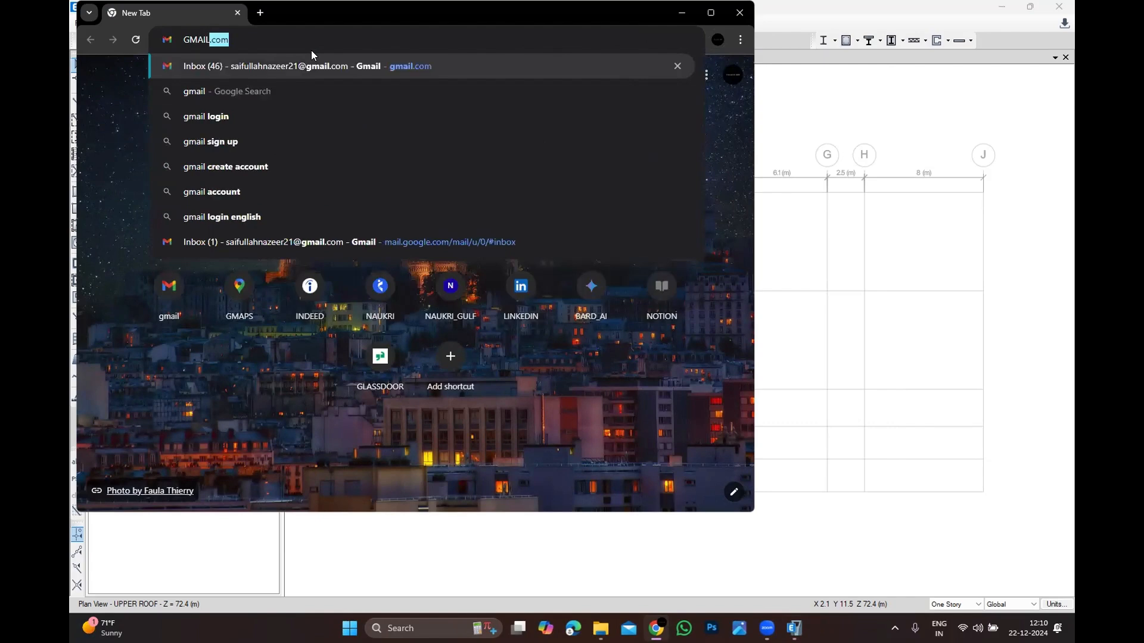
{"action": "key", "text": "Return"}
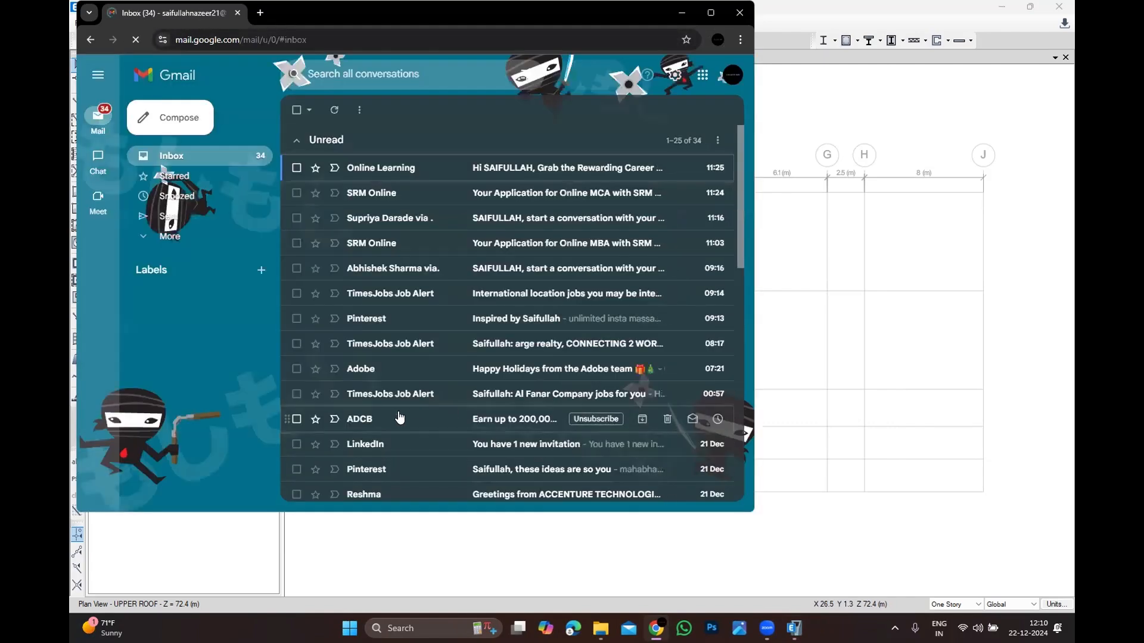
{"action": "left_click", "coordinate": [710, 12]}
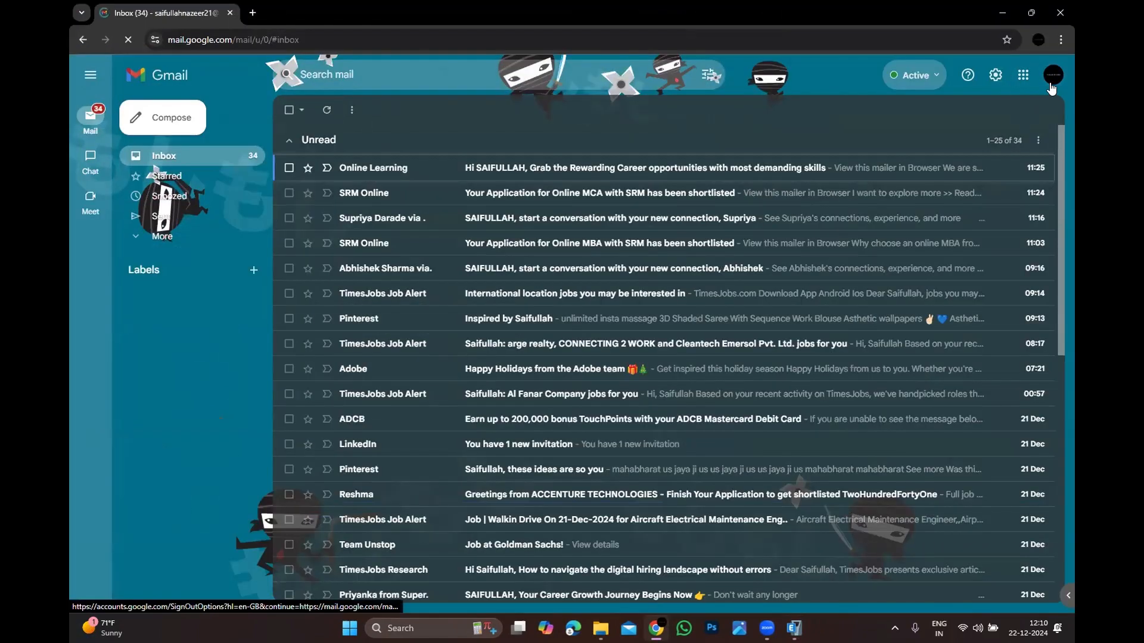
Start signing in to the signed-out Google account as far as its password page, and return to ETABS.
{"action": "left_click", "coordinate": [1051, 88]}
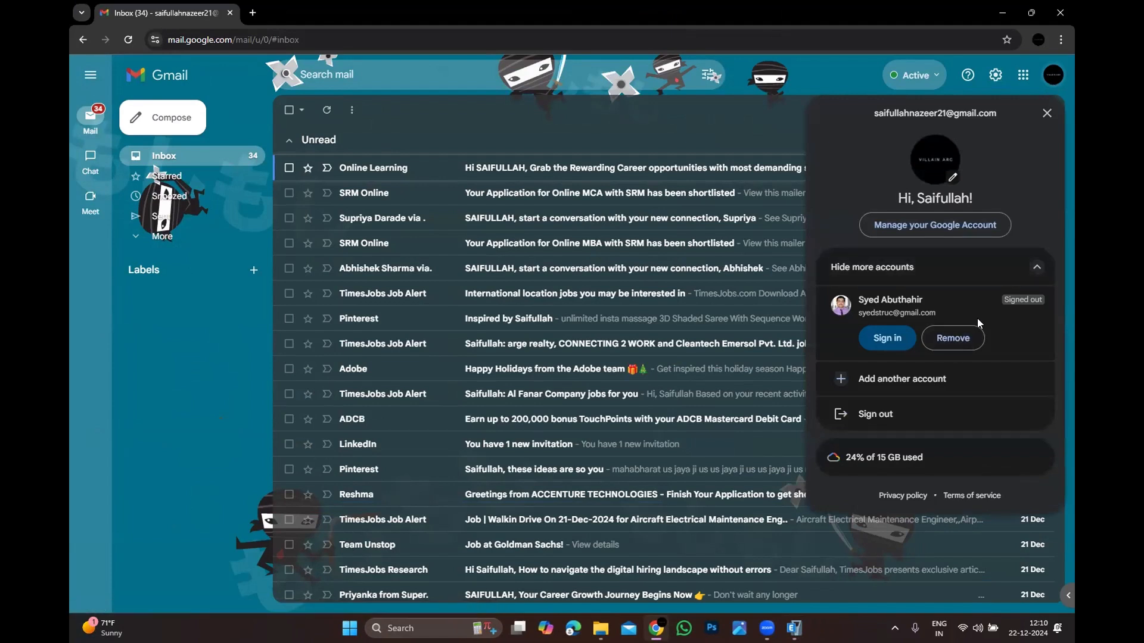
{"action": "left_click", "coordinate": [891, 338]}
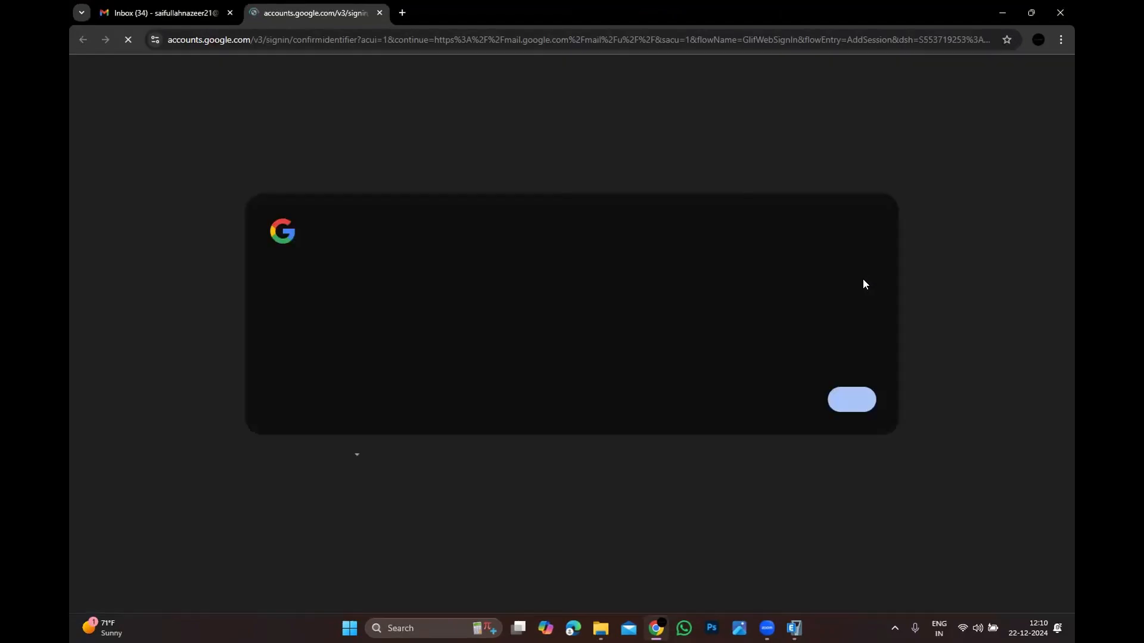
{"action": "left_click", "coordinate": [837, 406]}
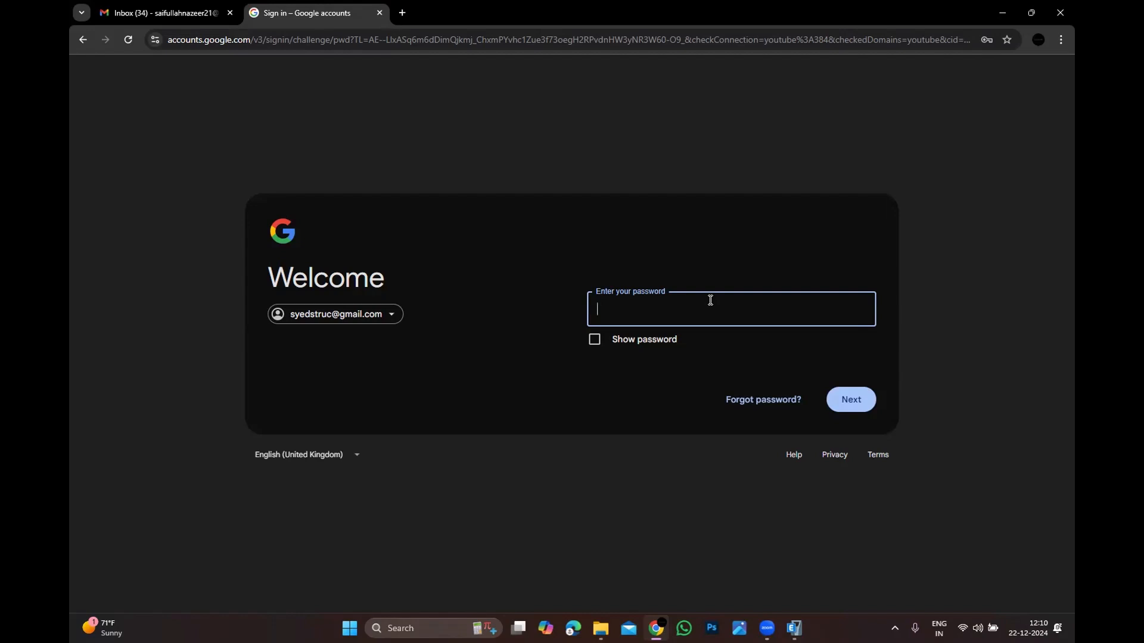
{"action": "left_click", "coordinate": [1001, 13]}
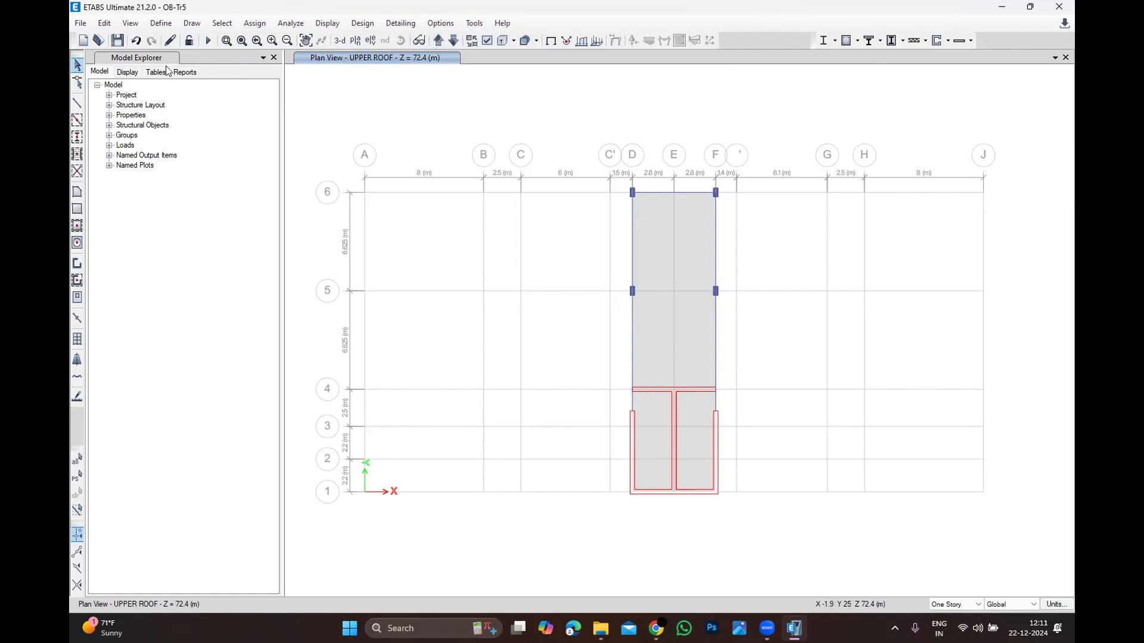
Open the preset P-Delta options and try the Iterative - Based on Loads automation method.
{"action": "left_click", "coordinate": [161, 22]}
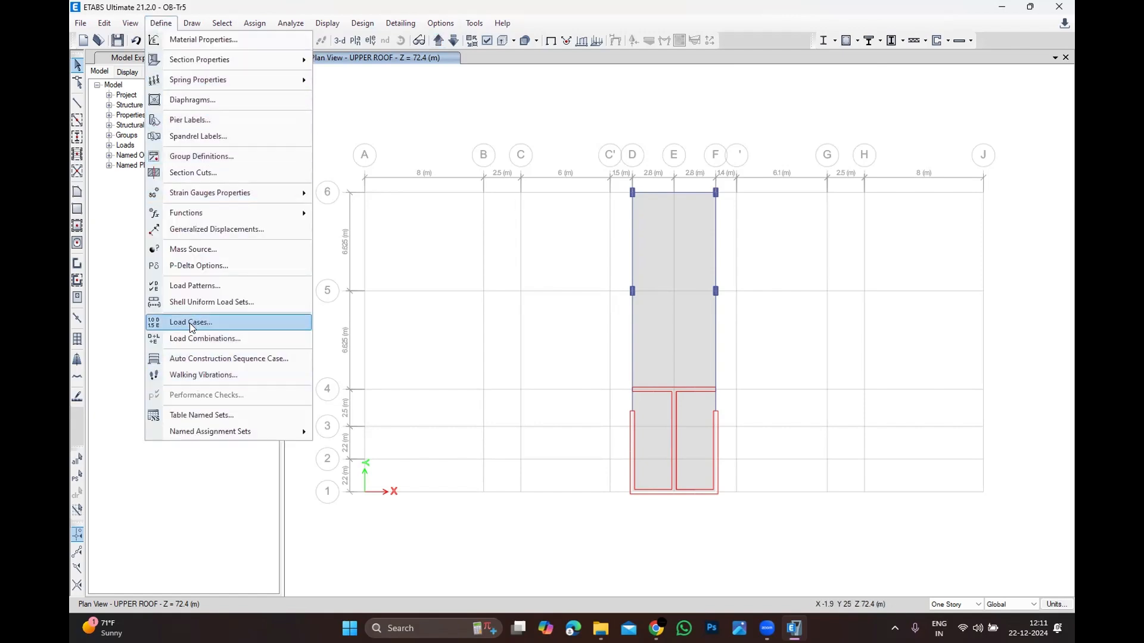
{"action": "left_click", "coordinate": [203, 267]}
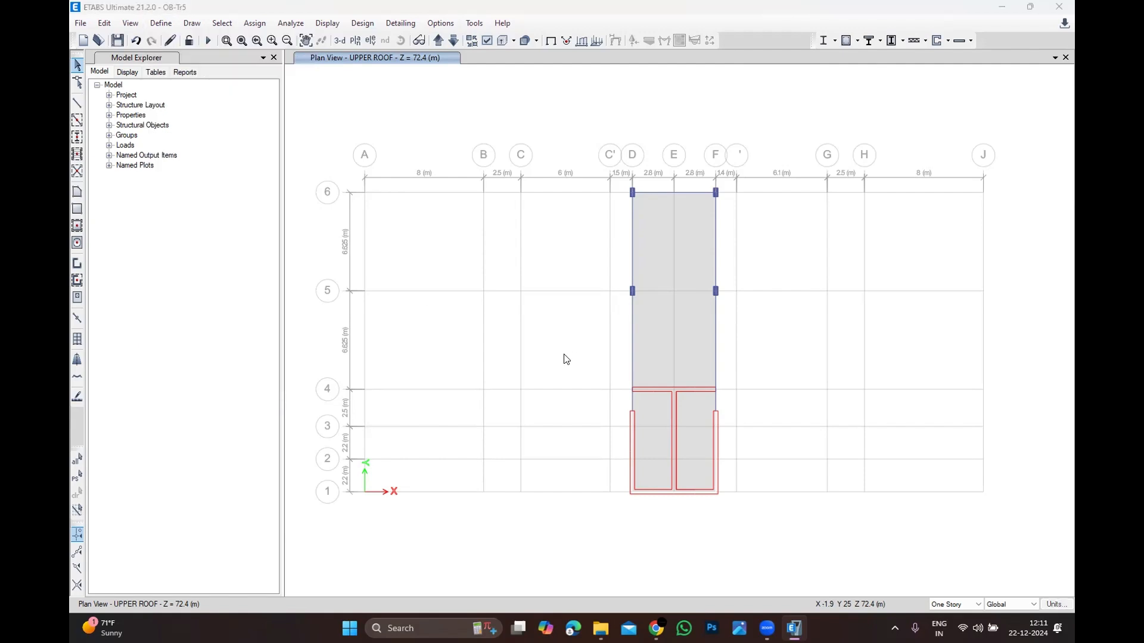
{"action": "left_click", "coordinate": [536, 411]}
{"action": "left_click", "coordinate": [161, 23]}
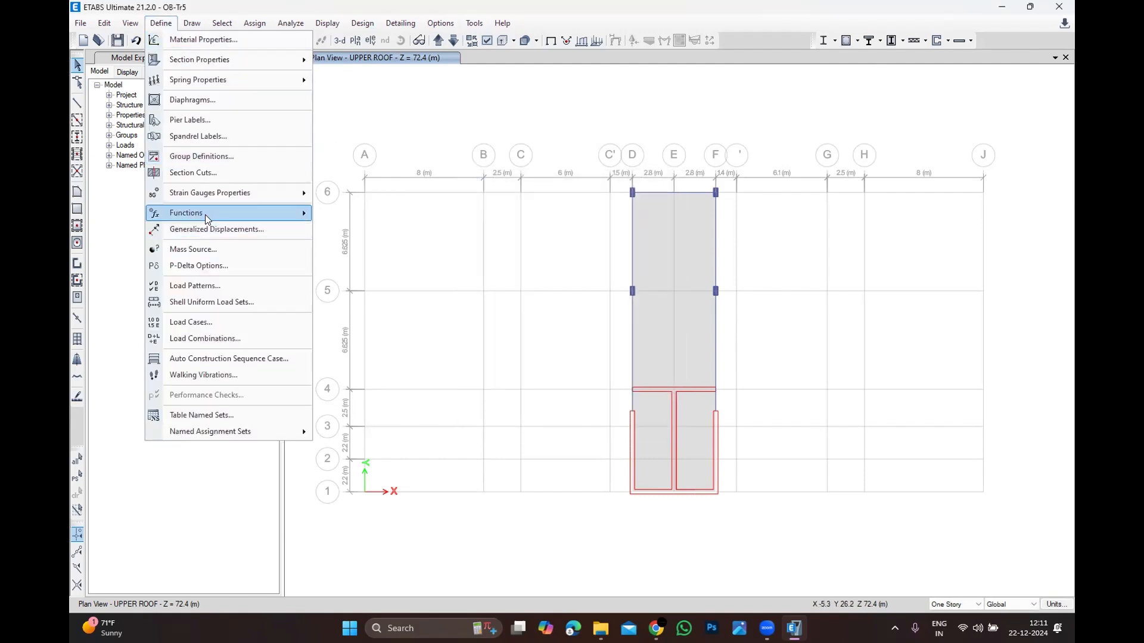
{"action": "left_click", "coordinate": [227, 266]}
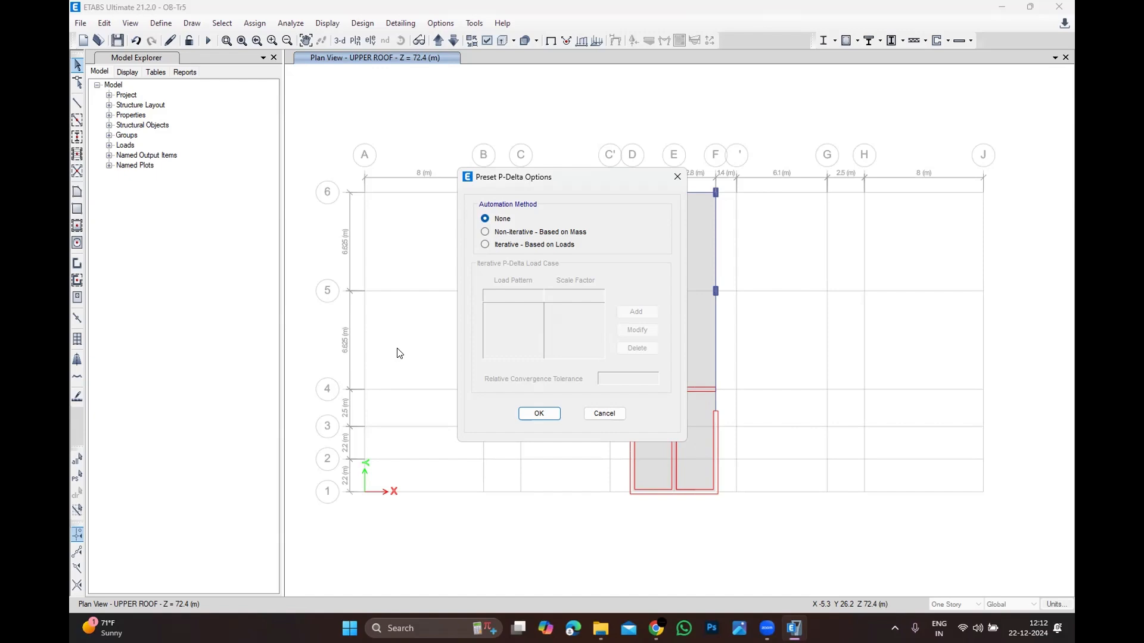
{"action": "left_click", "coordinate": [519, 233]}
{"action": "left_click", "coordinate": [506, 246]}
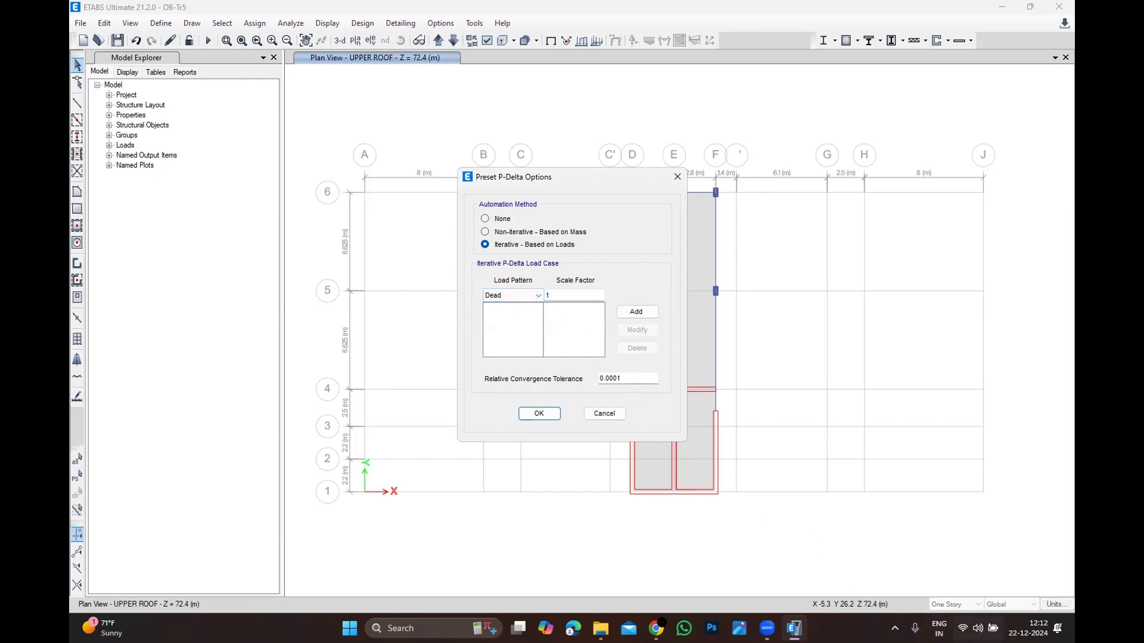
{"action": "left_click", "coordinate": [978, 629]}
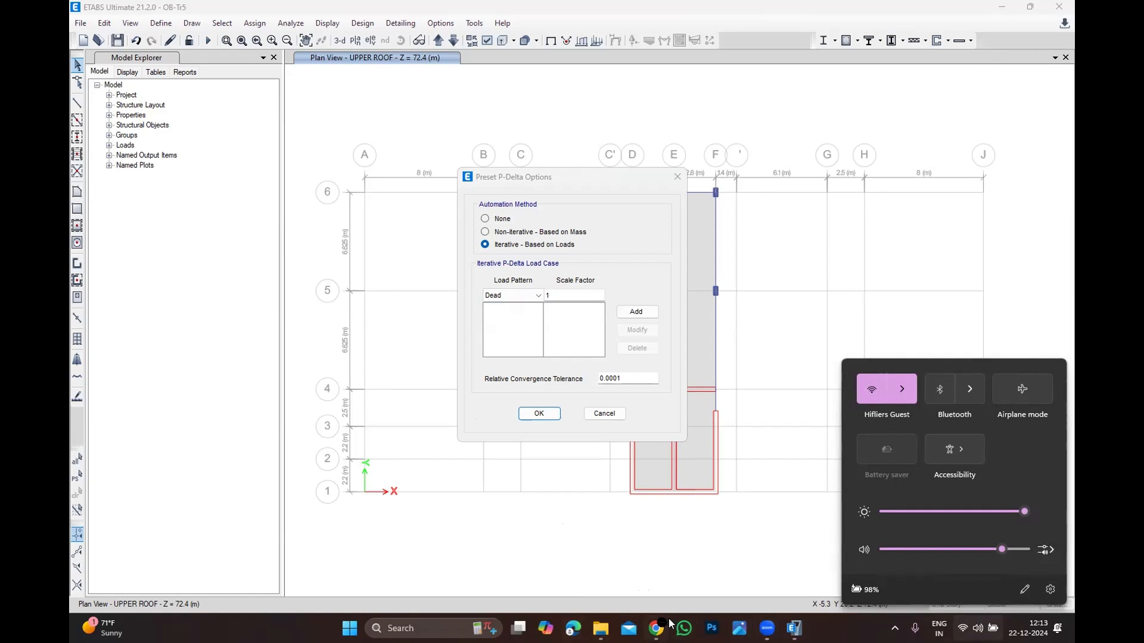
{"action": "mouse_move", "coordinate": [656, 628]}
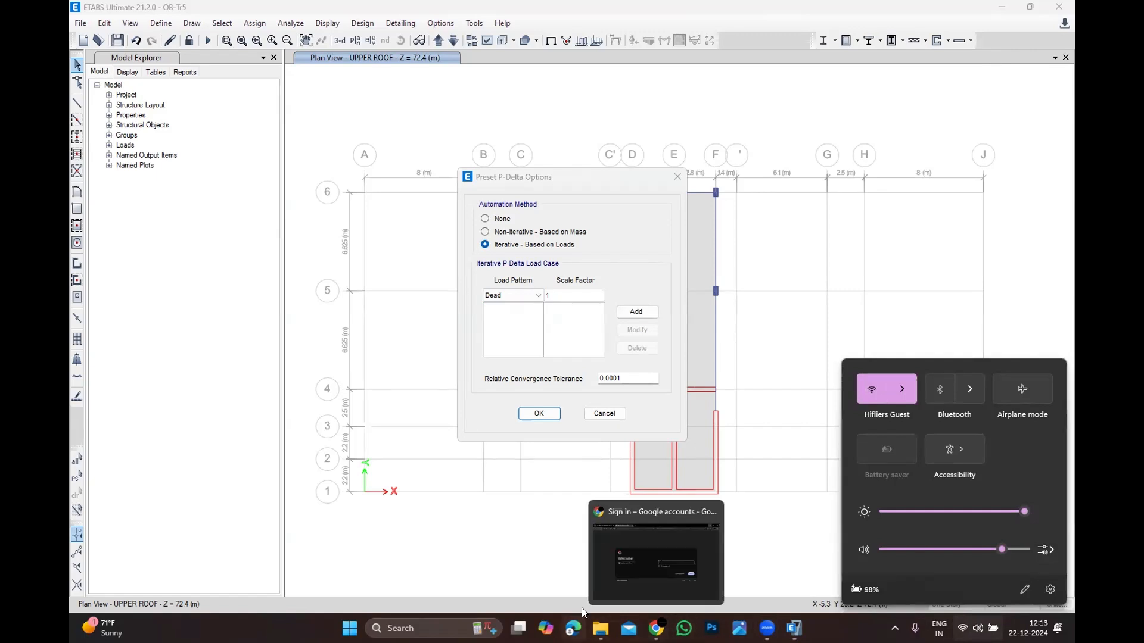
{"action": "left_click", "coordinate": [642, 566]}
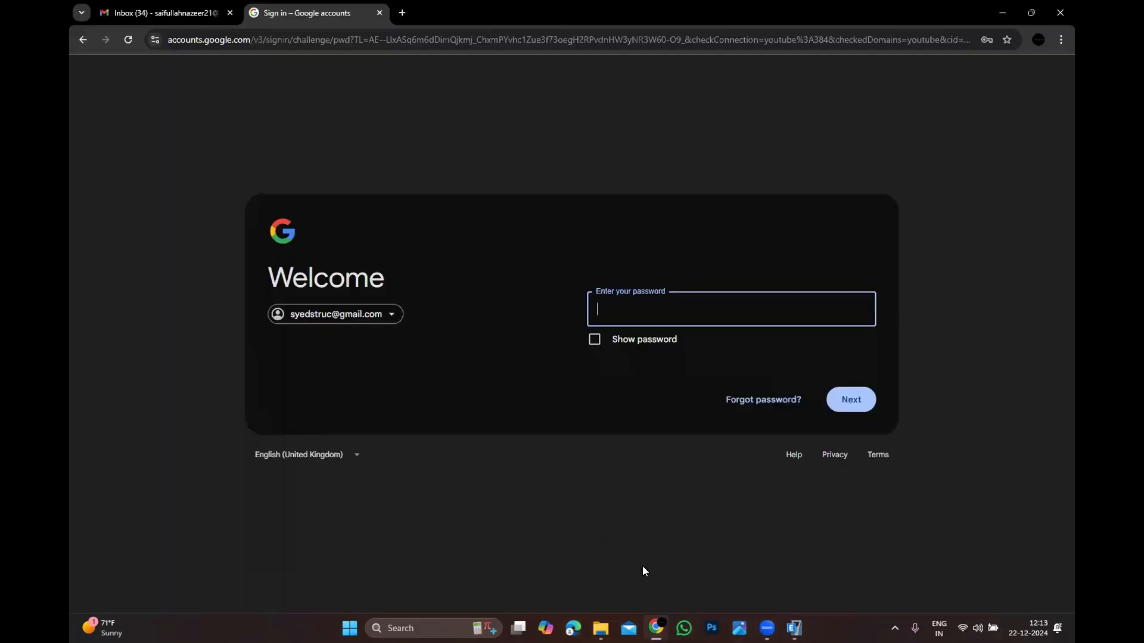
{"action": "left_click", "coordinate": [1002, 12]}
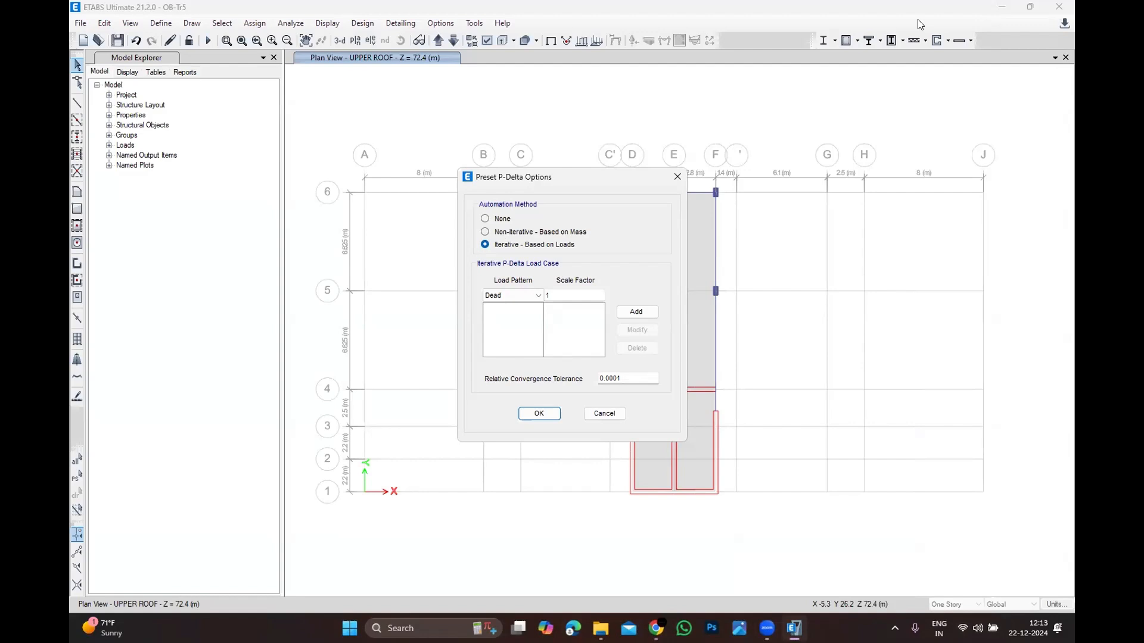
{"action": "left_click", "coordinate": [398, 96]}
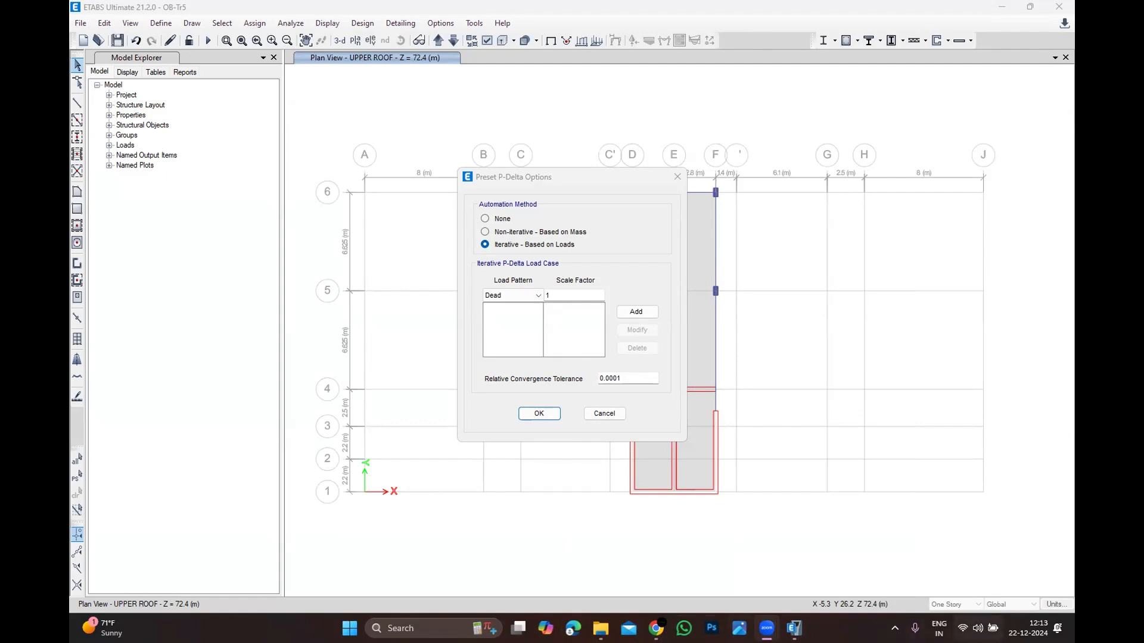
{"action": "left_click", "coordinate": [977, 628]}
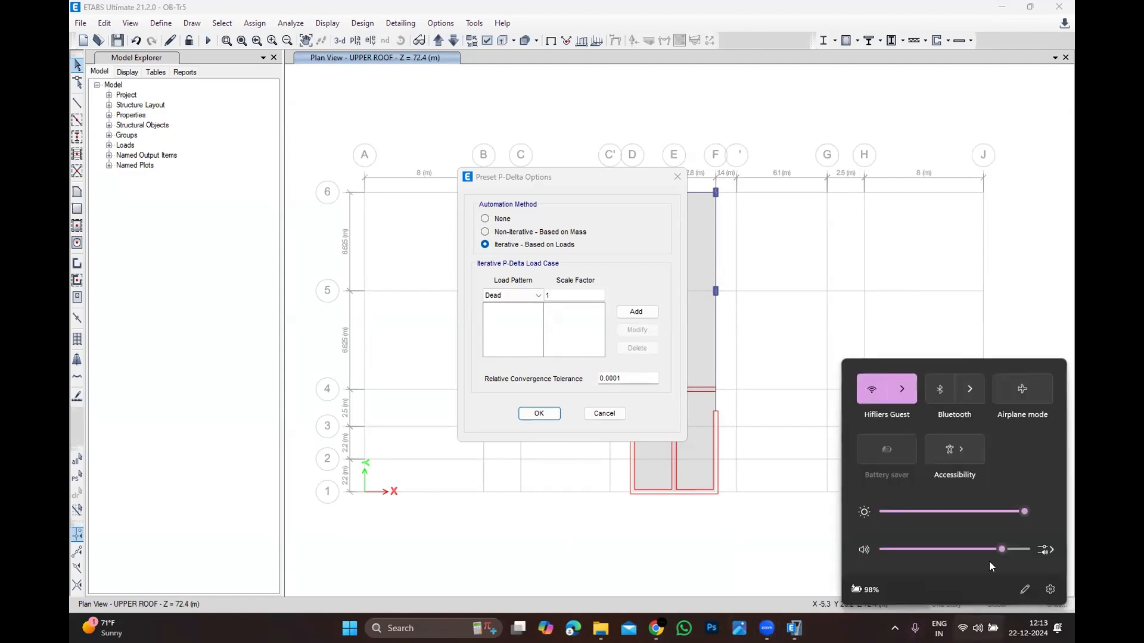
{"action": "left_click", "coordinate": [1045, 260]}
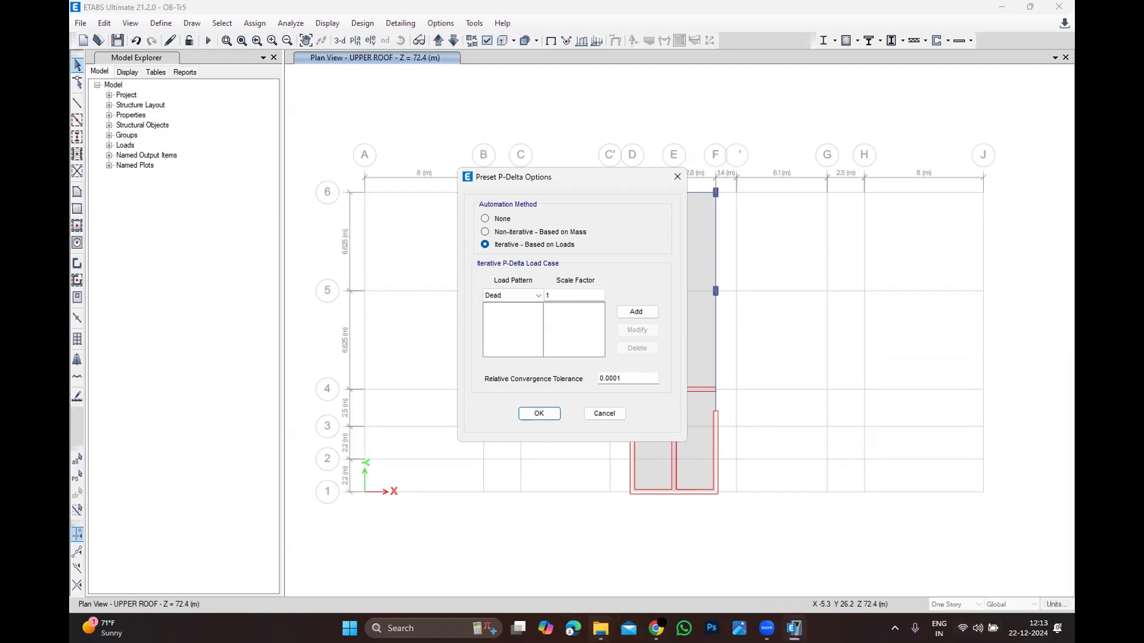
Switch to Paint, choose the Pencil tool for a blank canvas, and return to ETABS.
{"action": "left_click", "coordinate": [450, 622]}
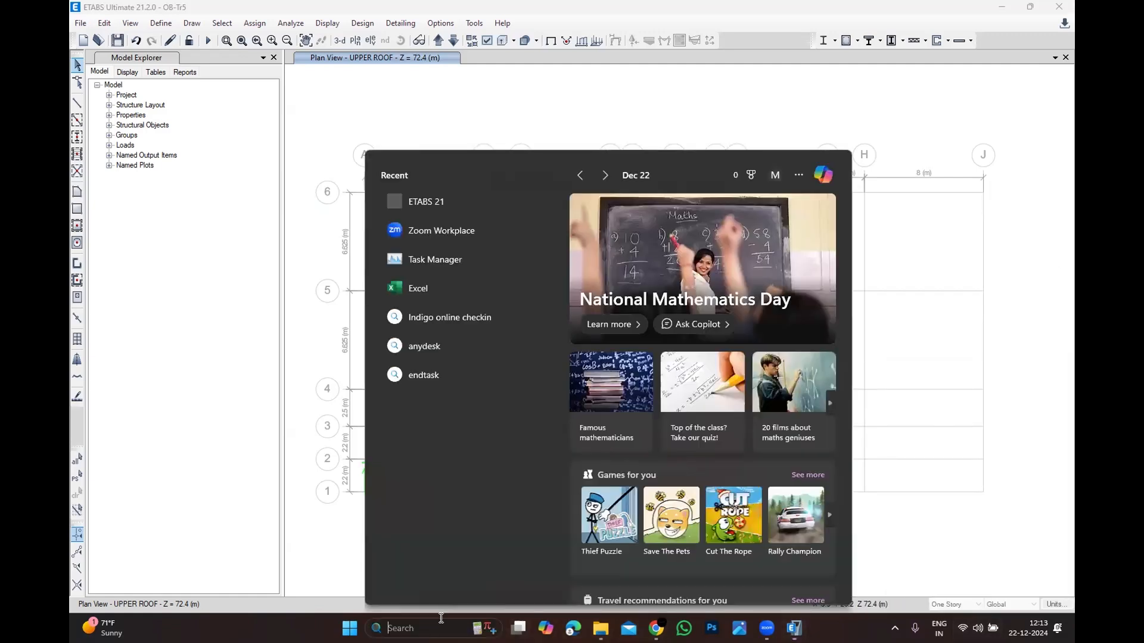
{"action": "type", "text": "PAIN"}
{"action": "key", "text": "Return"}
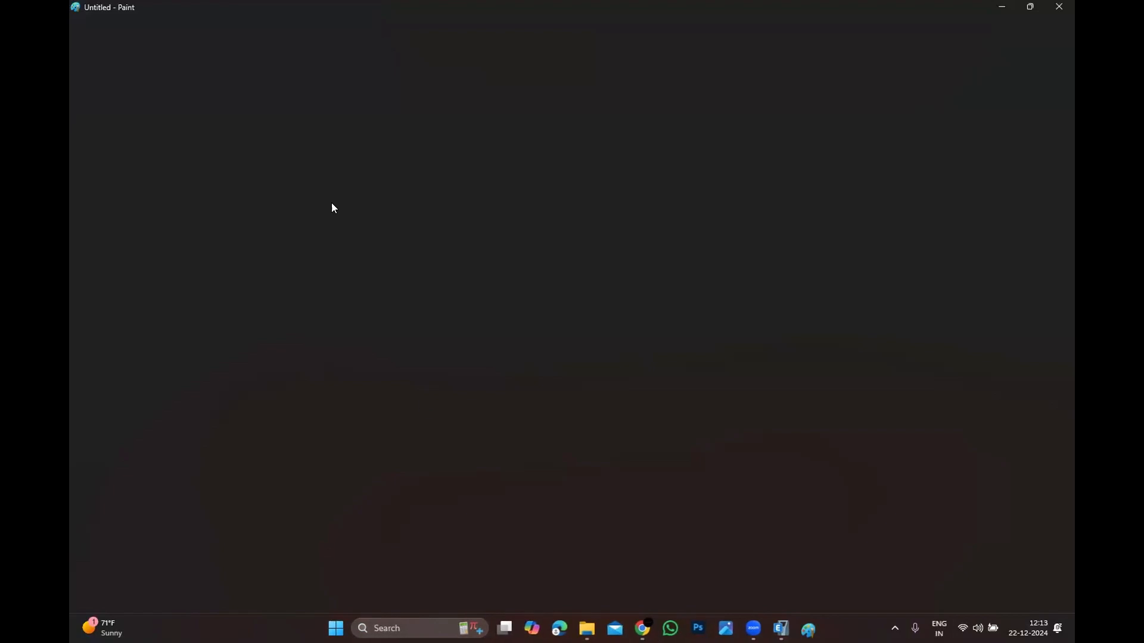
{"action": "left_click", "coordinate": [234, 55]}
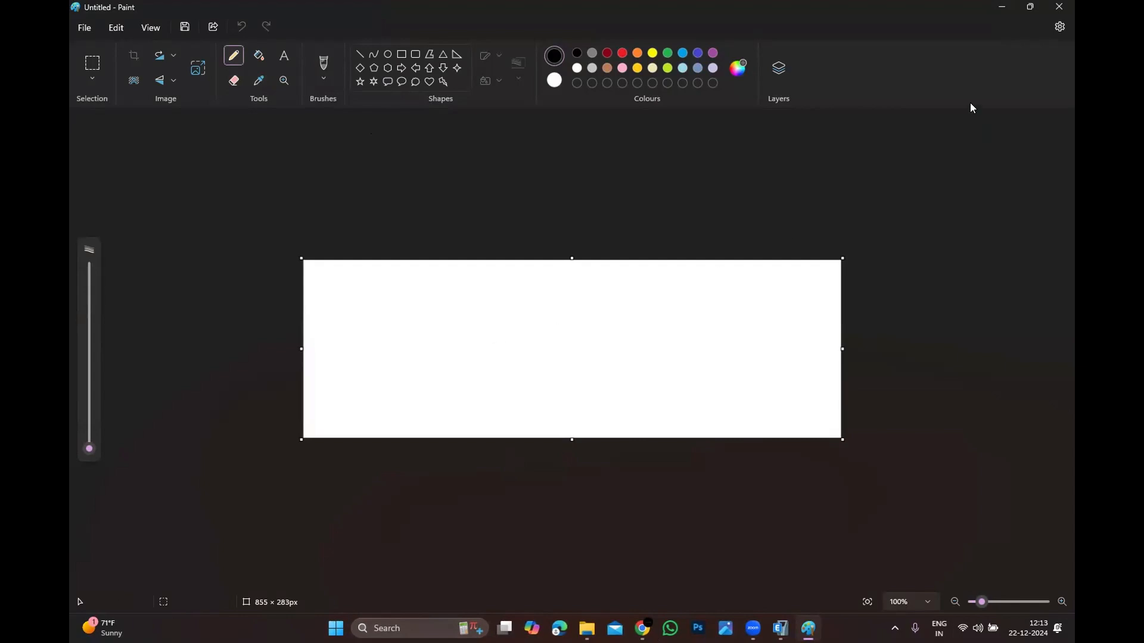
{"action": "left_click", "coordinate": [1000, 7]}
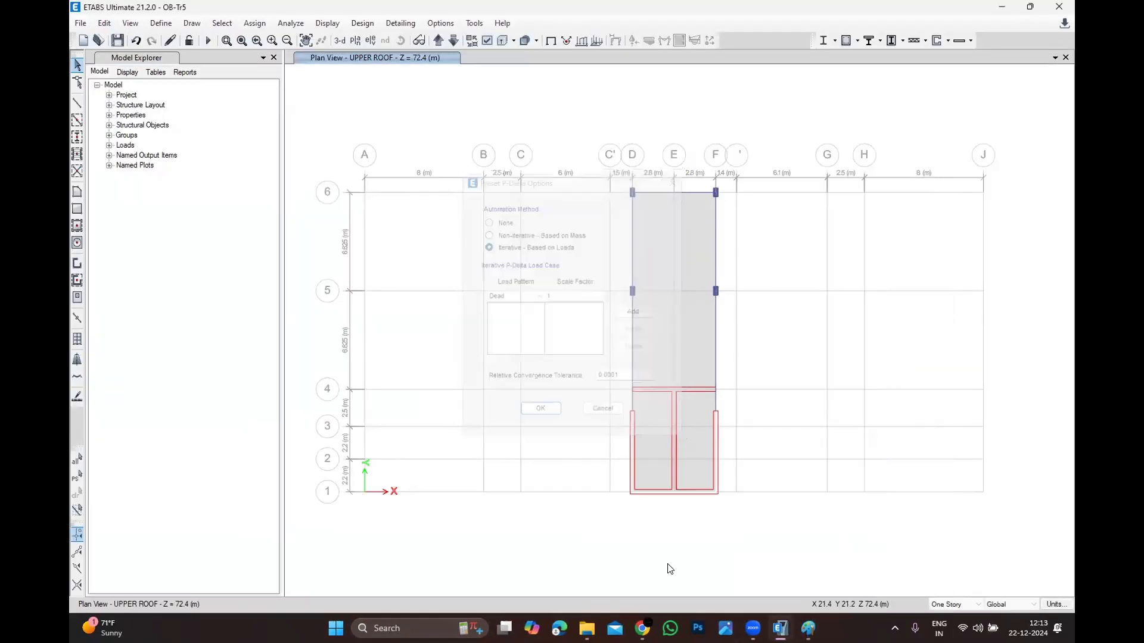
Switch to Excel and create a blank workbook.
{"action": "left_click", "coordinate": [384, 628]}
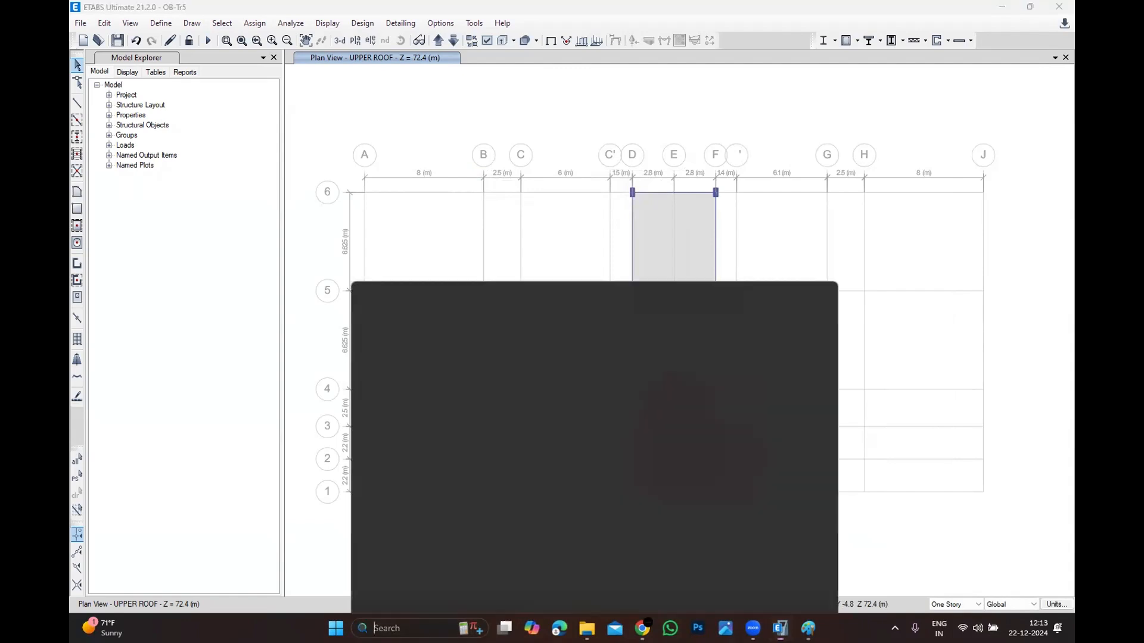
{"action": "type", "text": "EXCE"}
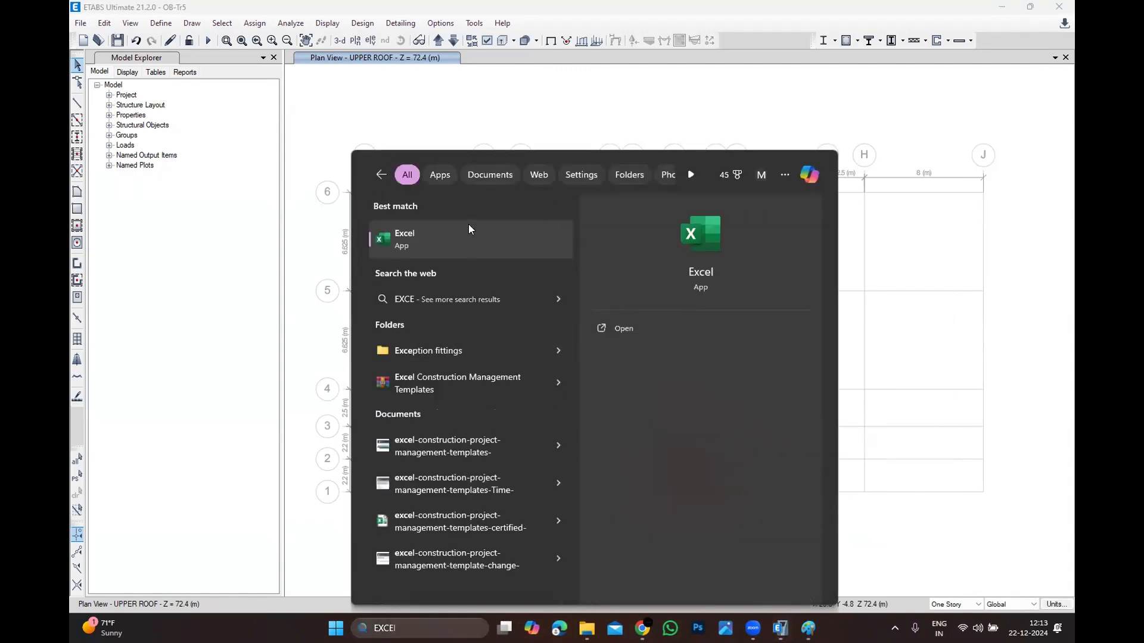
{"action": "left_click", "coordinate": [452, 257]}
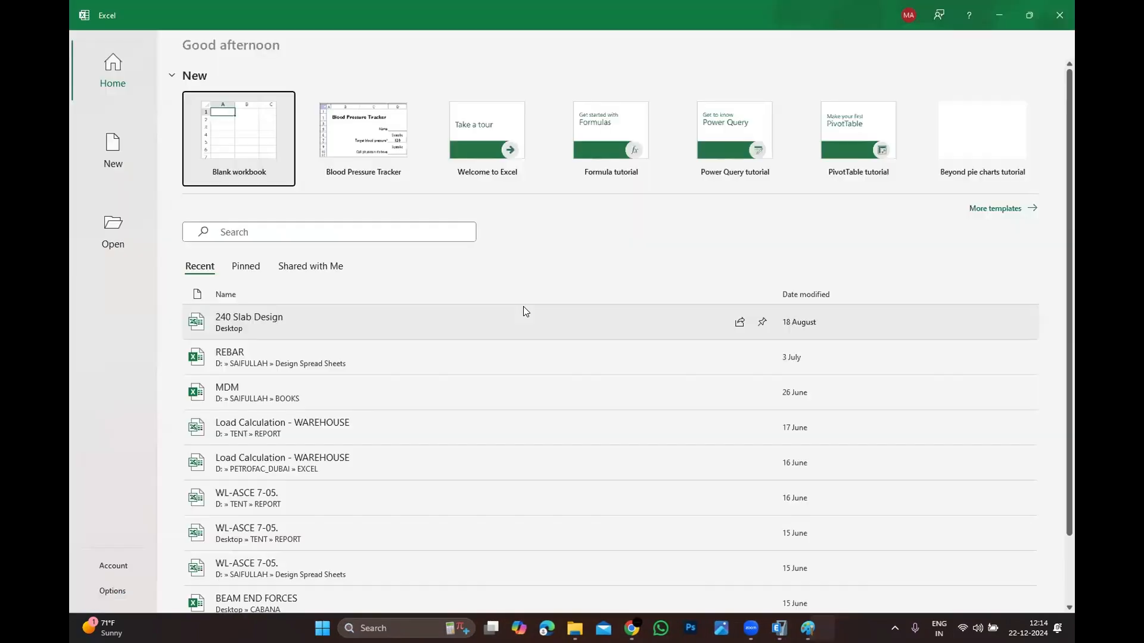
{"action": "left_click", "coordinate": [312, 159]}
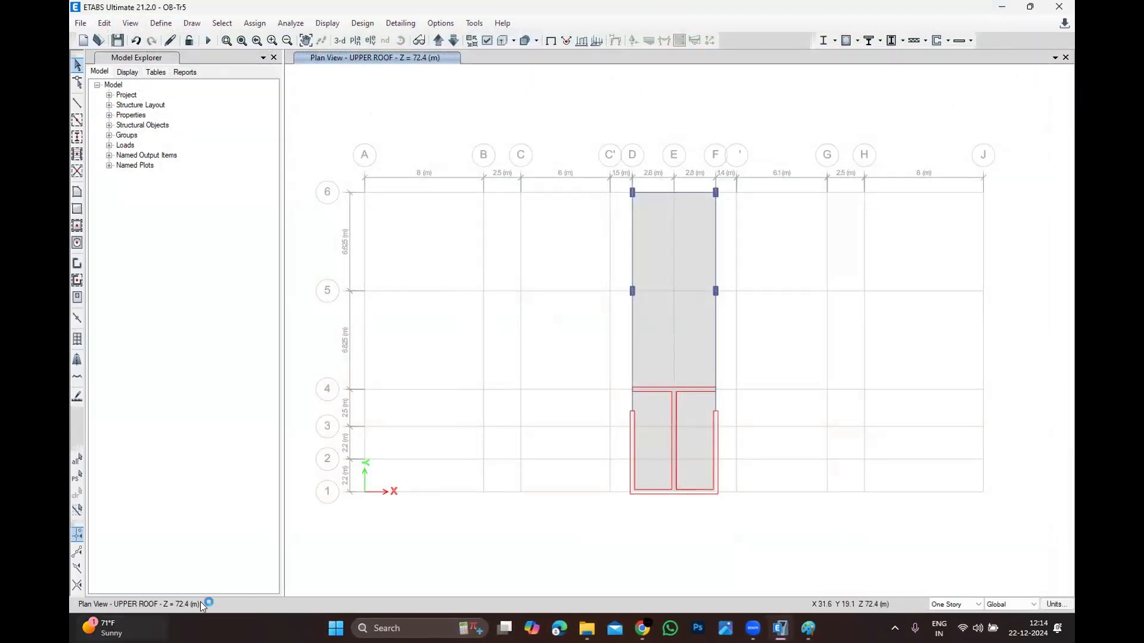
{"action": "left_click", "coordinate": [437, 626]}
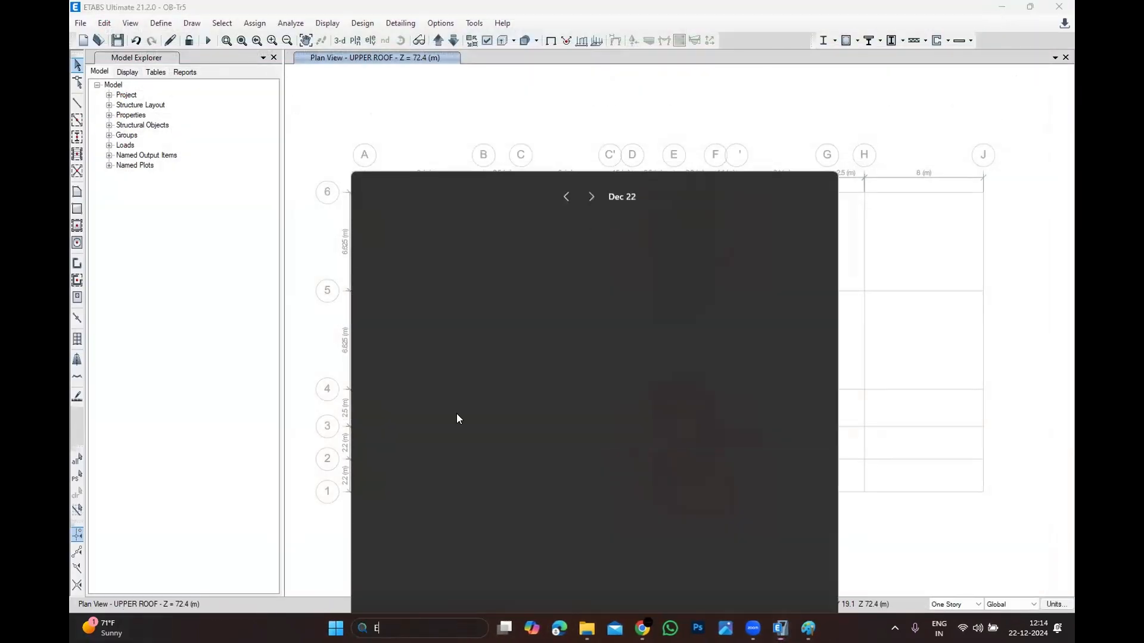
{"action": "type", "text": "E"}
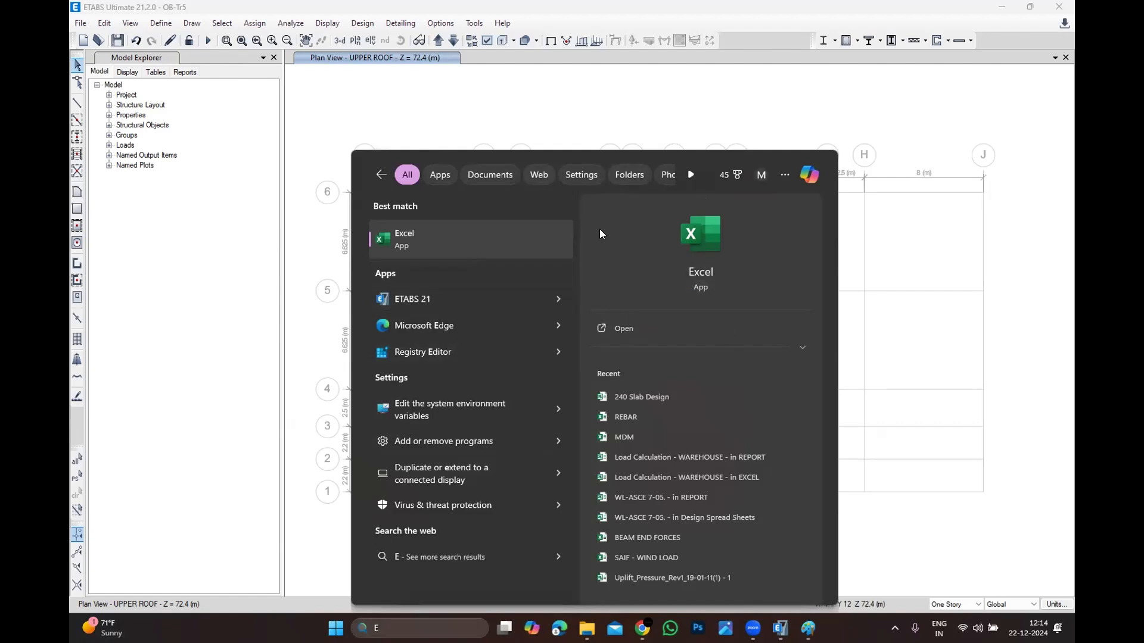
{"action": "left_click", "coordinate": [538, 245]}
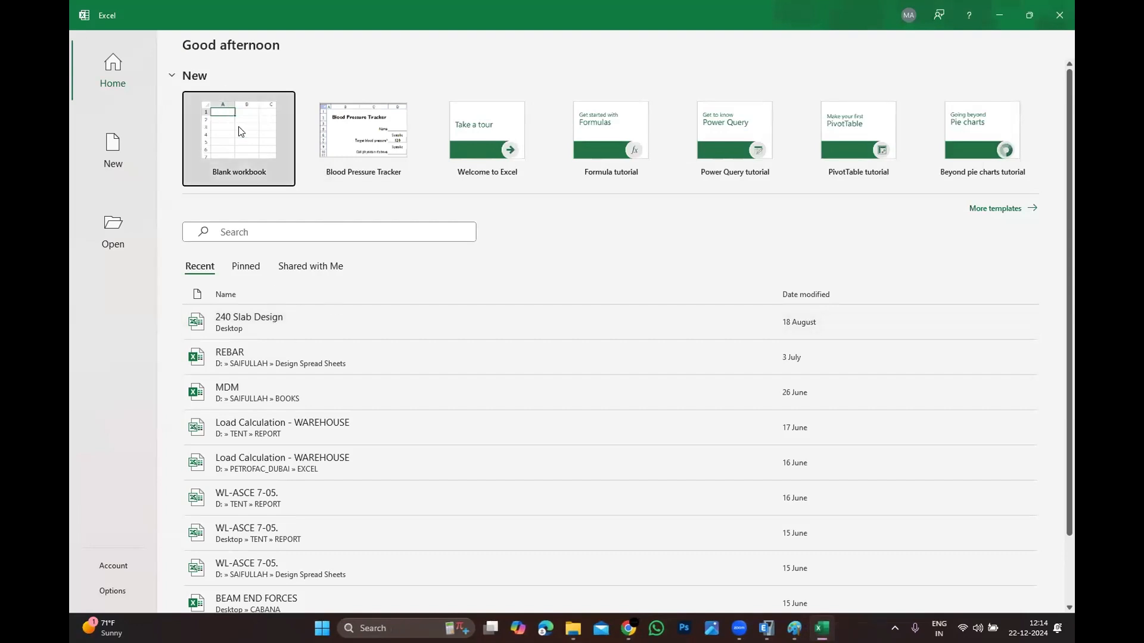
{"action": "left_click", "coordinate": [260, 130]}
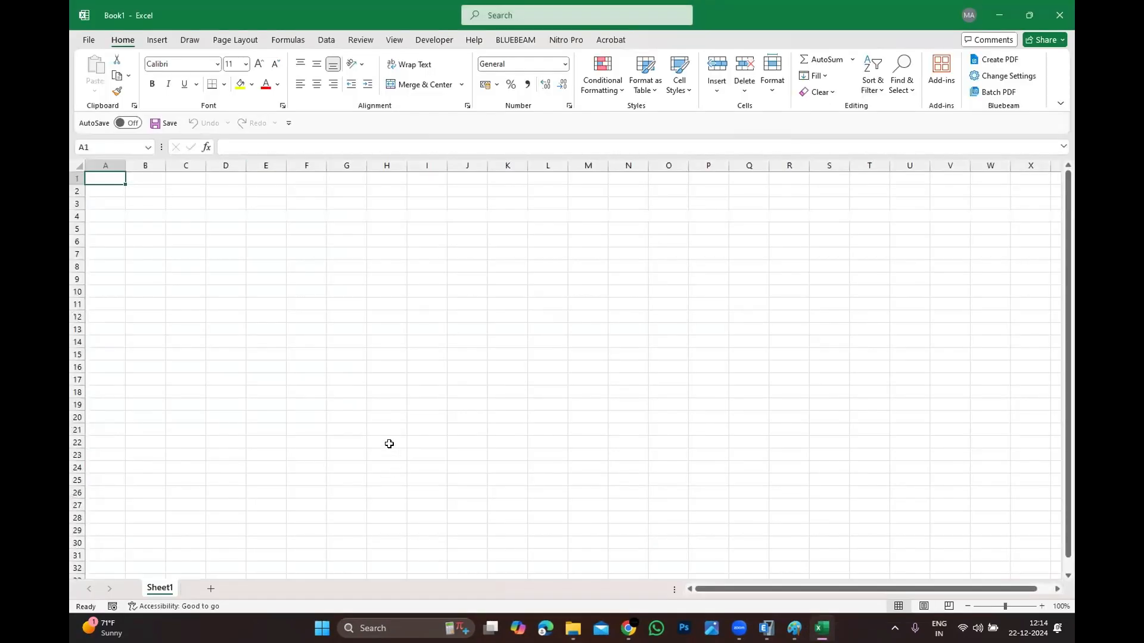
{"action": "left_click_drag", "start_coordinate": [387, 467], "coordinate": [182, 177]}
{"action": "left_click", "coordinate": [157, 40]}
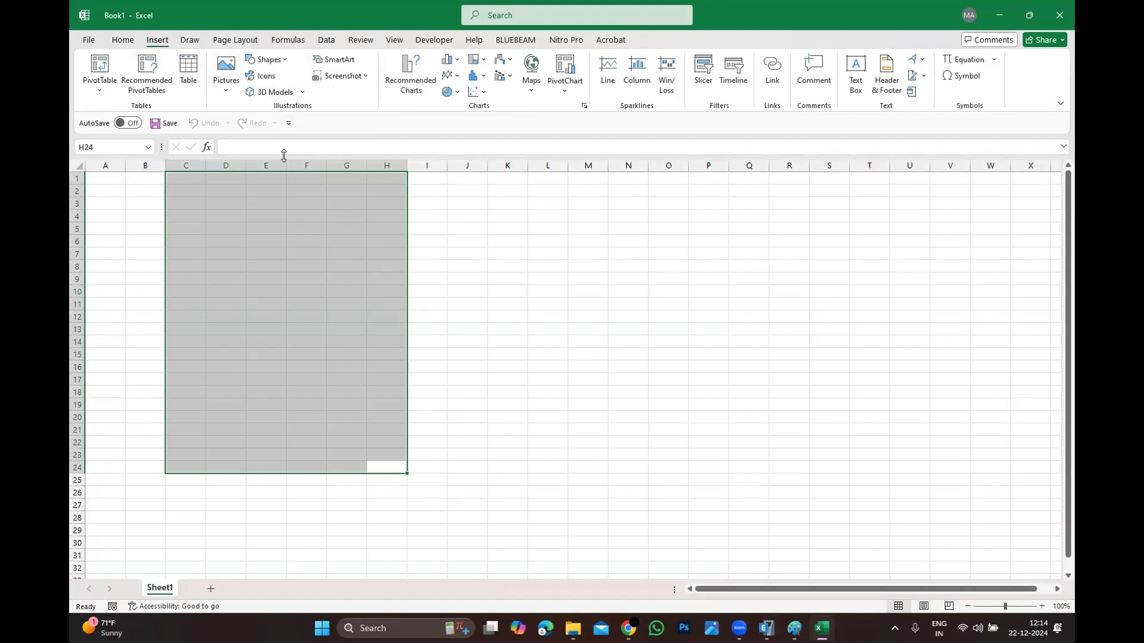
{"action": "left_click_drag", "start_coordinate": [790, 479], "coordinate": [505, 389]}
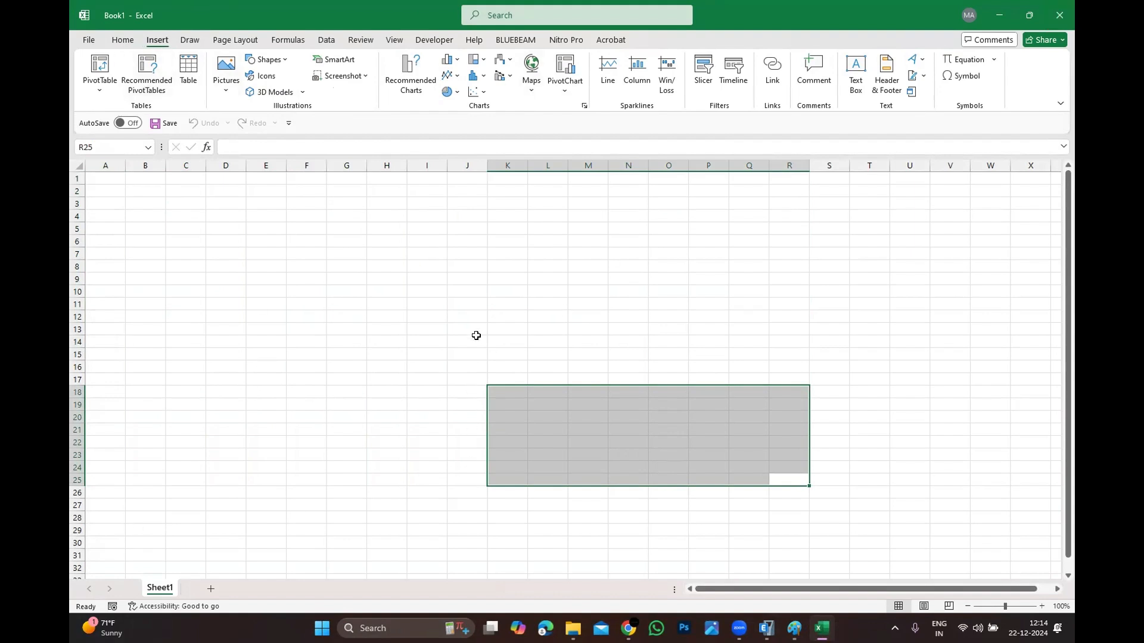
{"action": "left_click_drag", "start_coordinate": [474, 316], "coordinate": [421, 238]}
{"action": "left_click", "coordinate": [250, 267]}
{"action": "left_click_drag", "start_coordinate": [249, 266], "coordinate": [401, 319]}
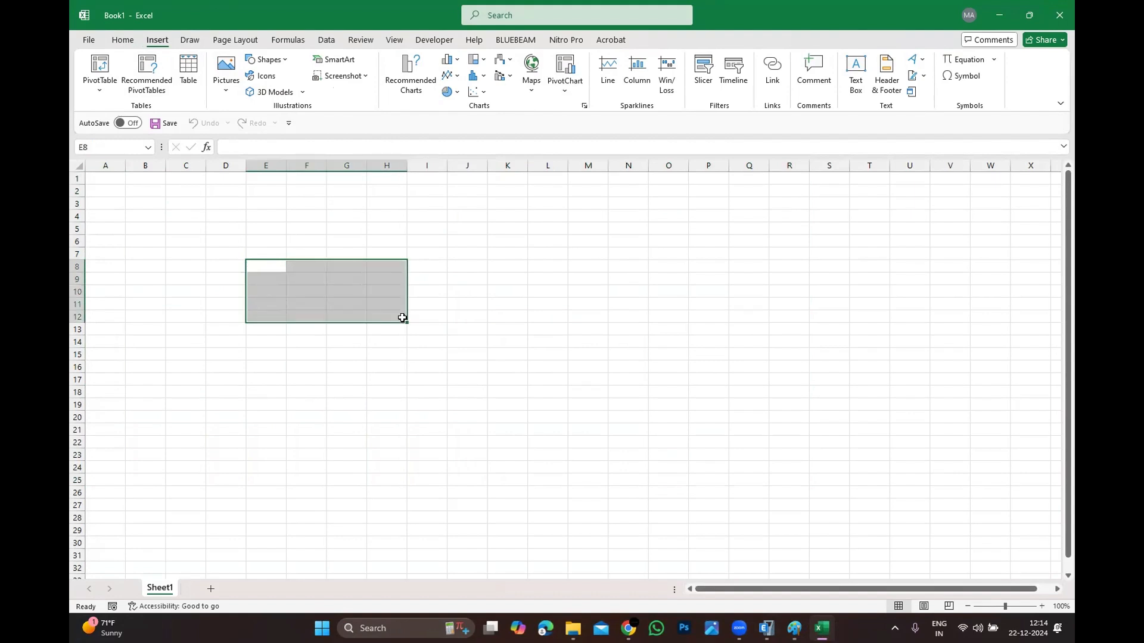
{"action": "left_click_drag", "start_coordinate": [468, 330], "coordinate": [223, 177]}
Try to draw a rounded rectangle on the empty cells of the sheet.
{"action": "left_click", "coordinate": [268, 59]}
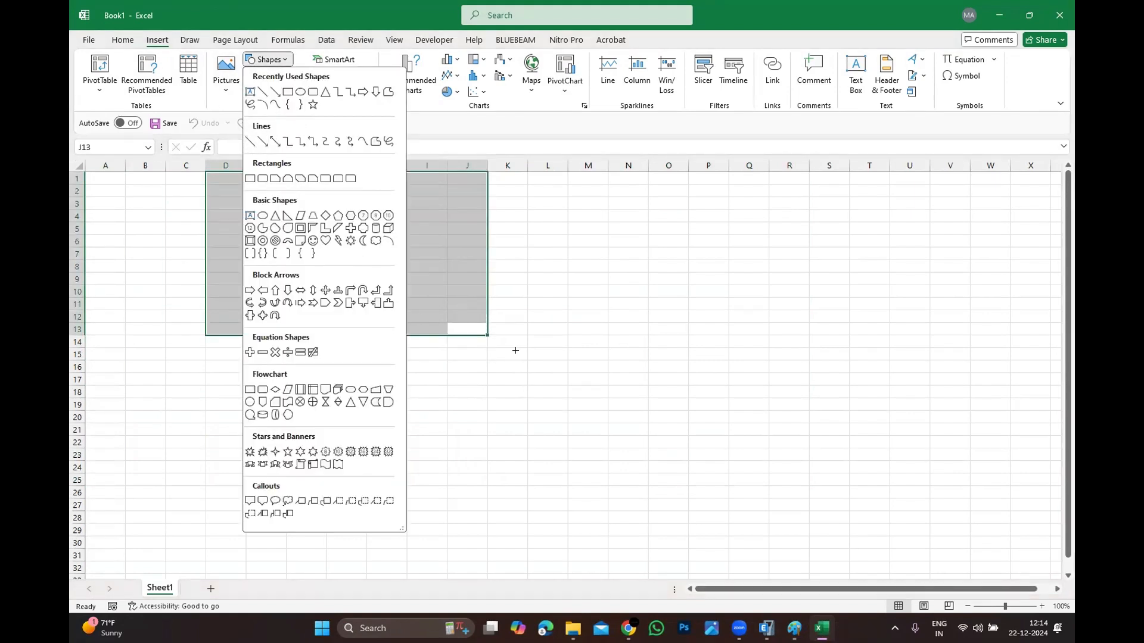
{"action": "left_click", "coordinate": [262, 178]}
{"action": "left_click_drag", "start_coordinate": [519, 272], "coordinate": [742, 475]}
{"action": "key", "text": "Escape"}
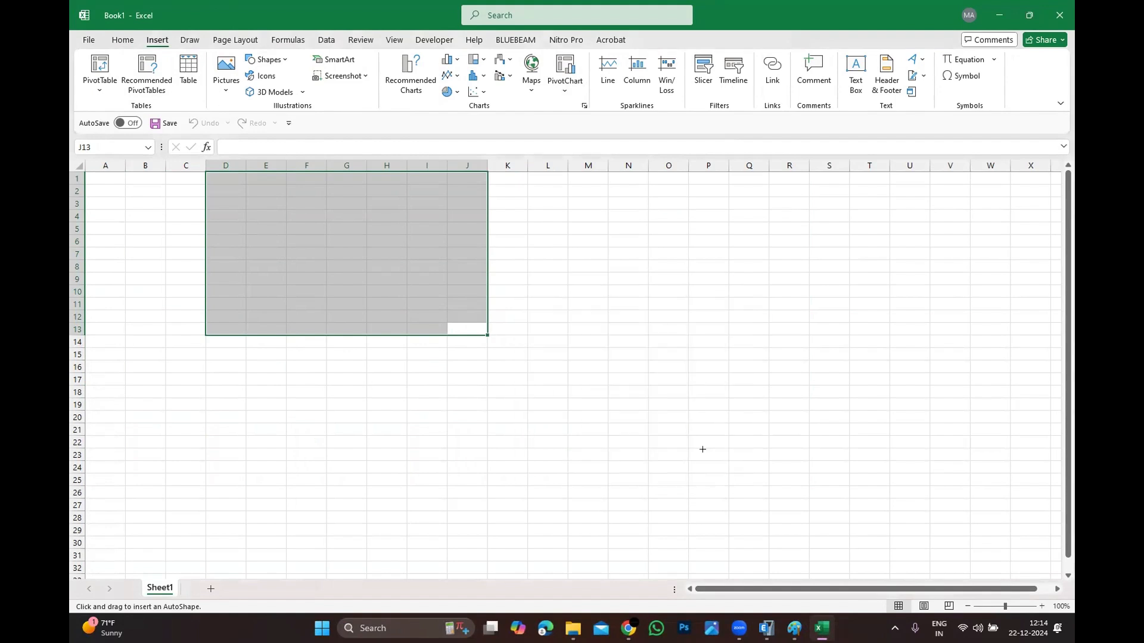
{"action": "left_click", "coordinate": [269, 59]}
{"action": "left_click", "coordinate": [263, 179]}
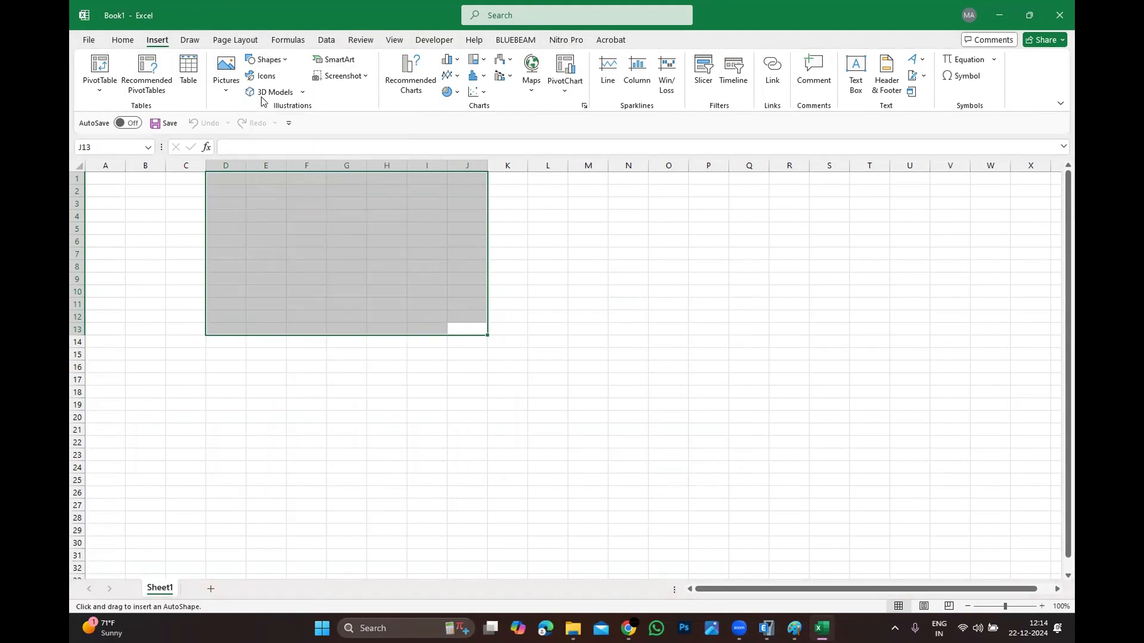
{"action": "left_click", "coordinate": [288, 39]}
{"action": "left_click", "coordinate": [156, 40]}
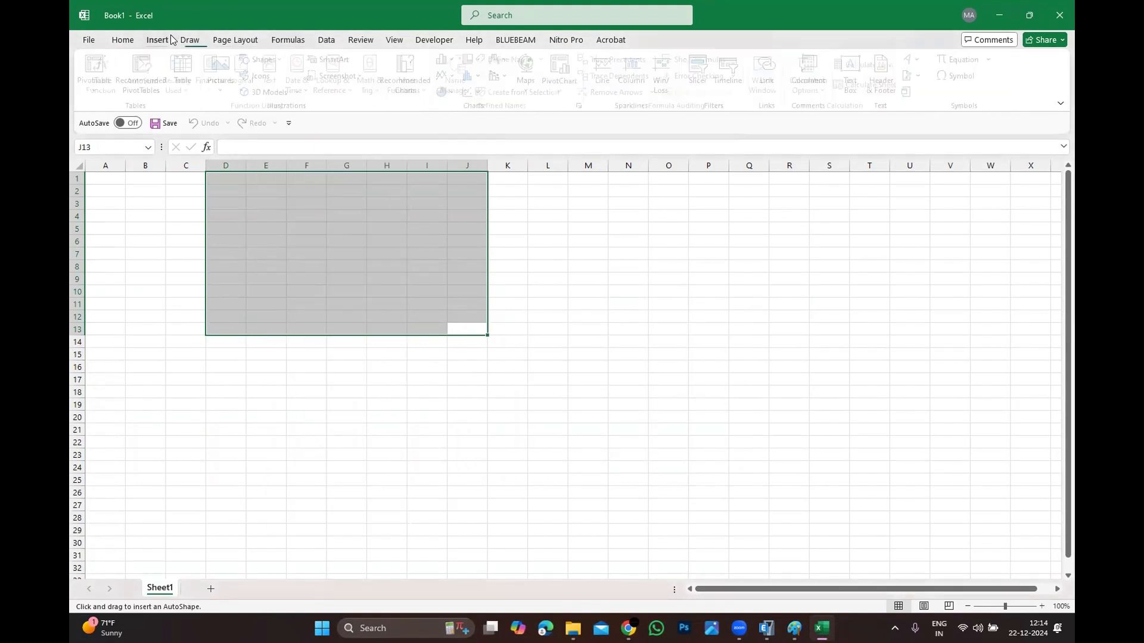
Draw a straight line about 0.08 cm long on the sheet, and close Excel to return to ETABS.
{"action": "left_click", "coordinate": [268, 60]}
{"action": "left_click", "coordinate": [262, 93]}
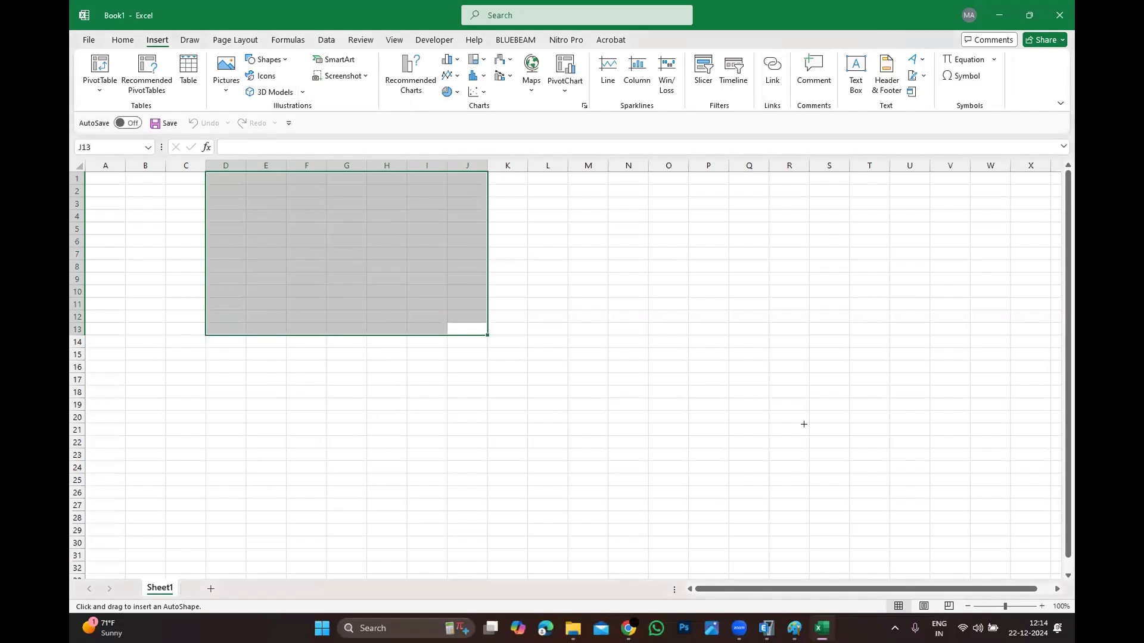
{"action": "left_click_drag", "start_coordinate": [611, 455], "coordinate": [618, 356]}
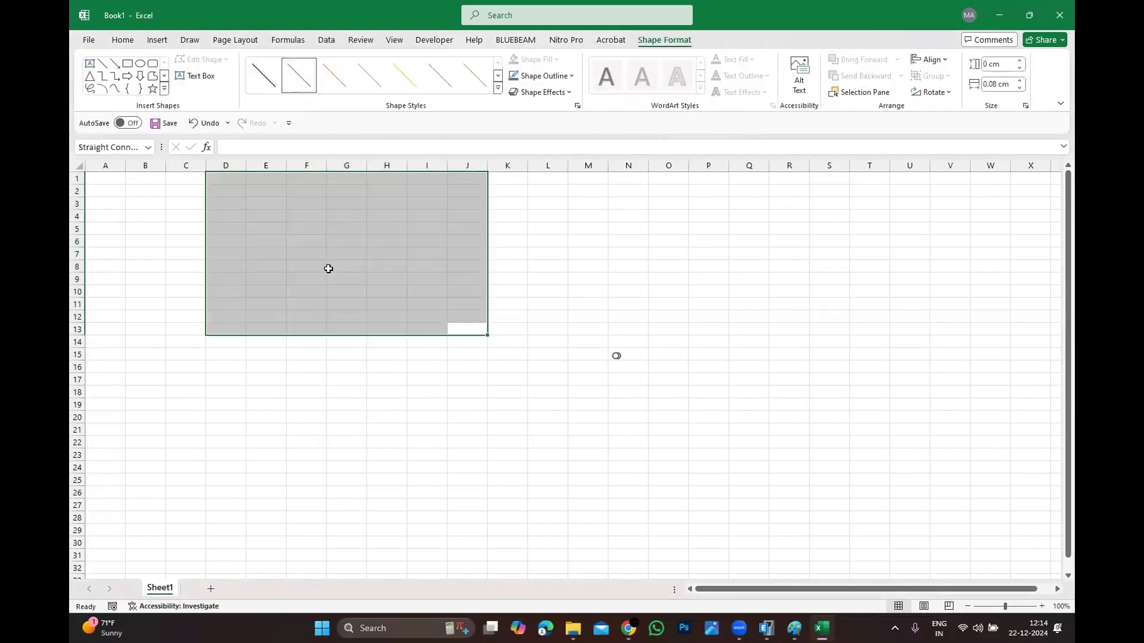
{"action": "left_click", "coordinate": [389, 305]}
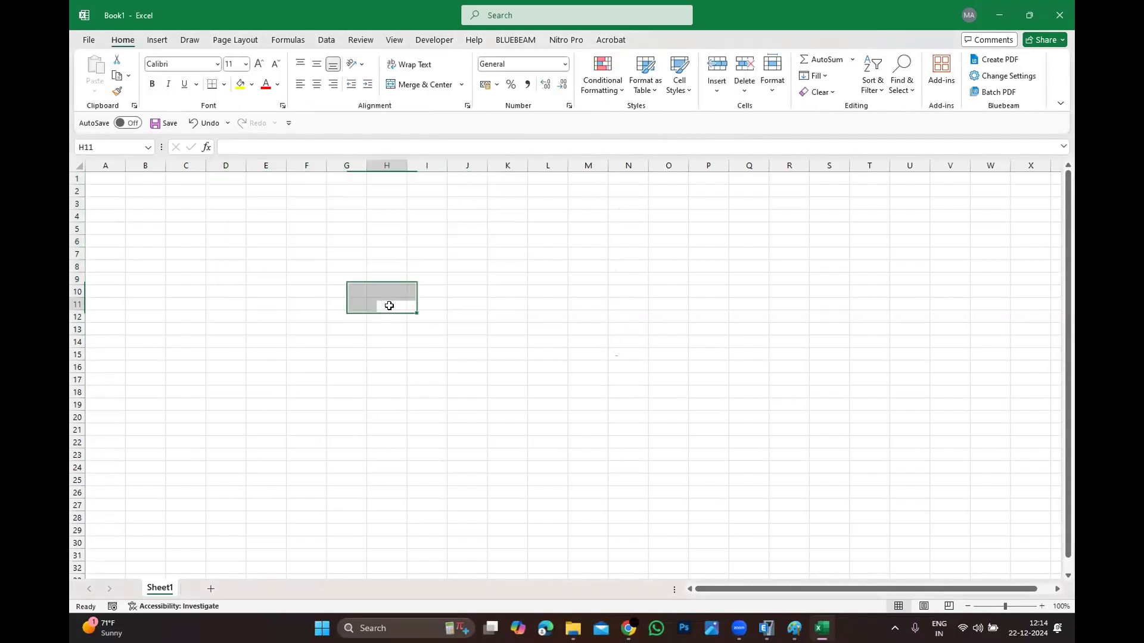
{"action": "left_click", "coordinate": [1060, 15]}
{"action": "left_click", "coordinate": [623, 382]}
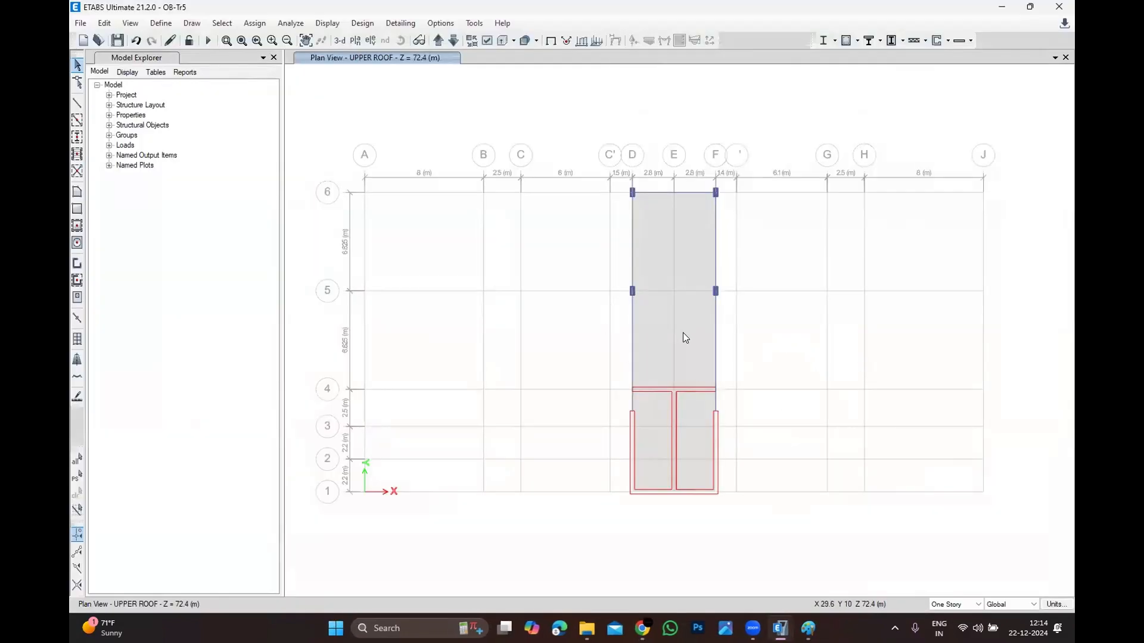
{"action": "scroll", "coordinate": [703, 323], "scroll_direction": "down", "scroll_amount": 2}
{"action": "middle_click_drag", "start_coordinate": [712, 319], "coordinate": [662, 296]}
{"action": "scroll", "coordinate": [608, 259], "scroll_direction": "up", "scroll_amount": 2}
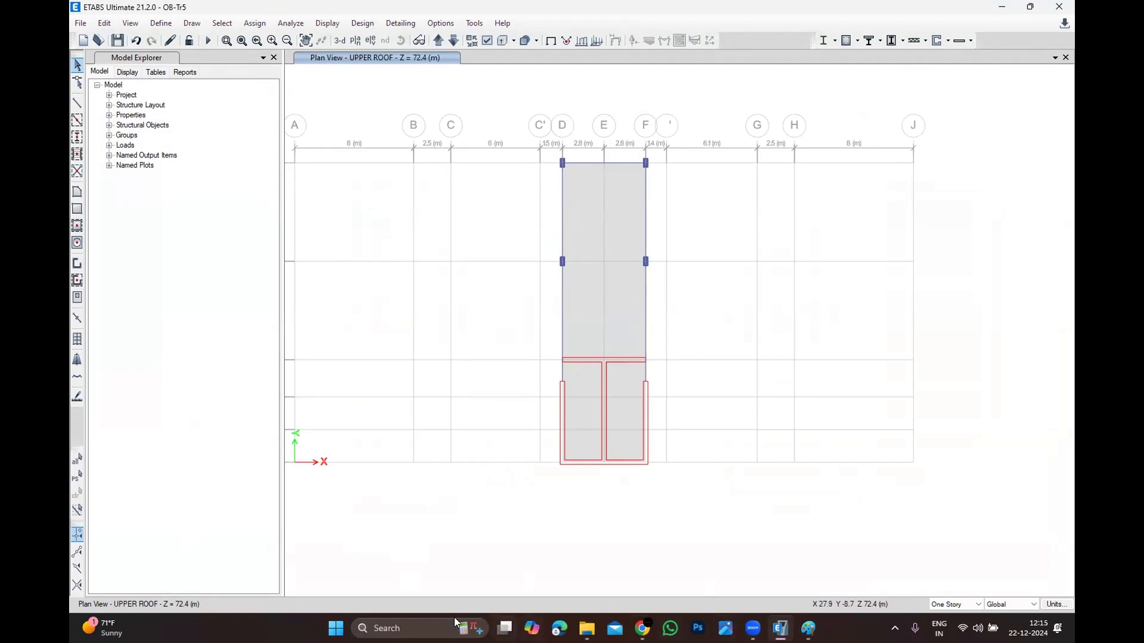
Open Excel again and start a new blank workbook for the explanatory sketch.
{"action": "left_click", "coordinate": [386, 628]}
{"action": "type", "text": "ex"}
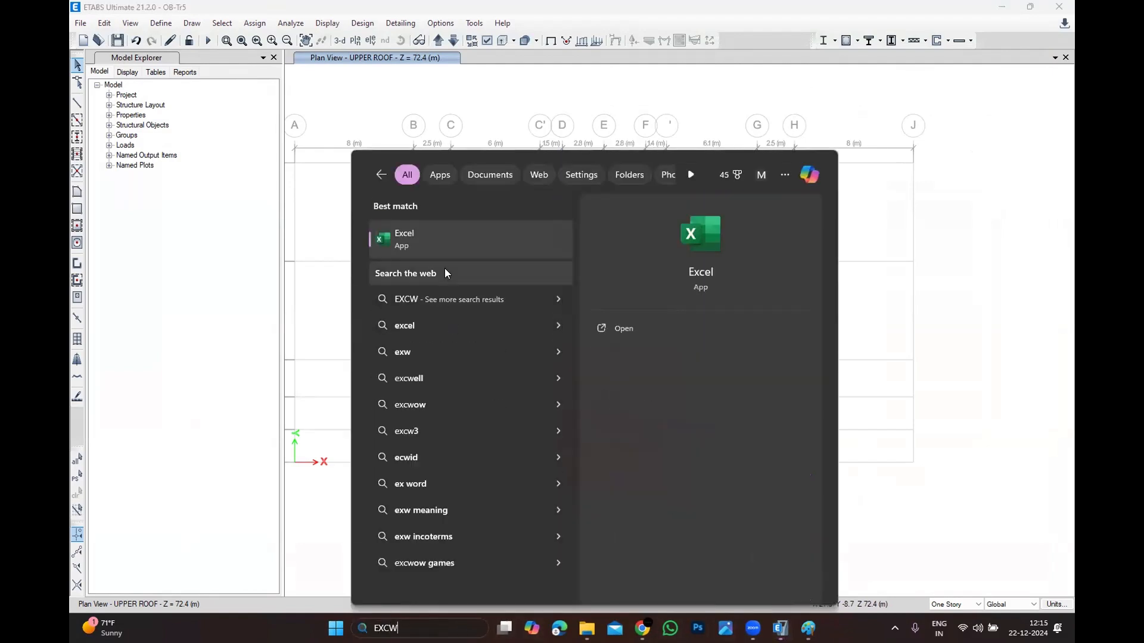
{"action": "left_click", "coordinate": [442, 231]}
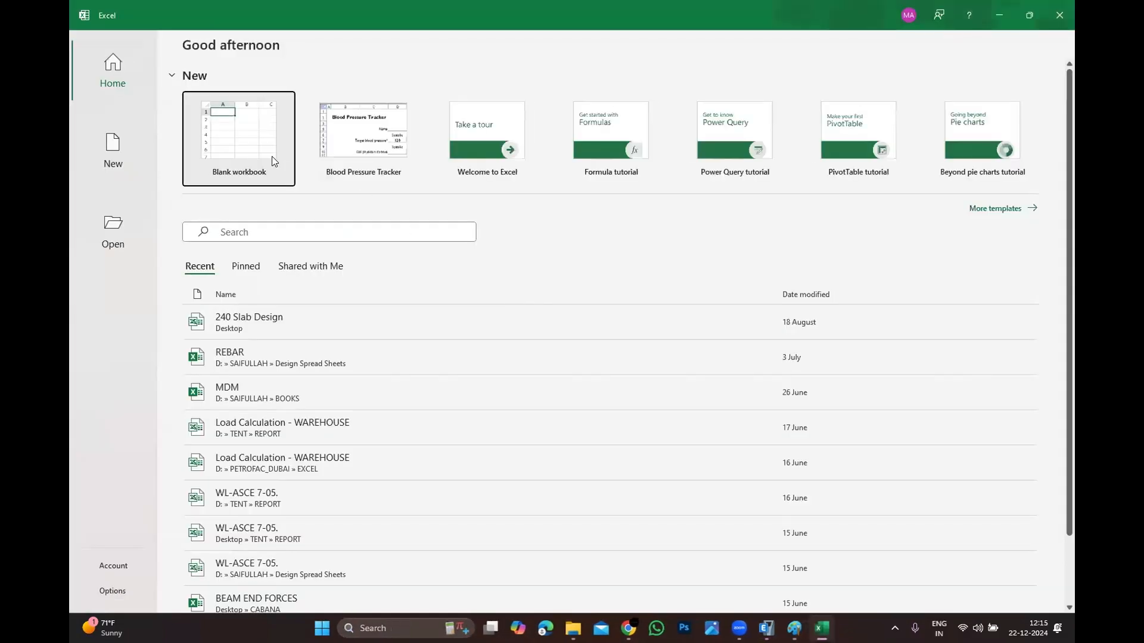
{"action": "left_click", "coordinate": [272, 156]}
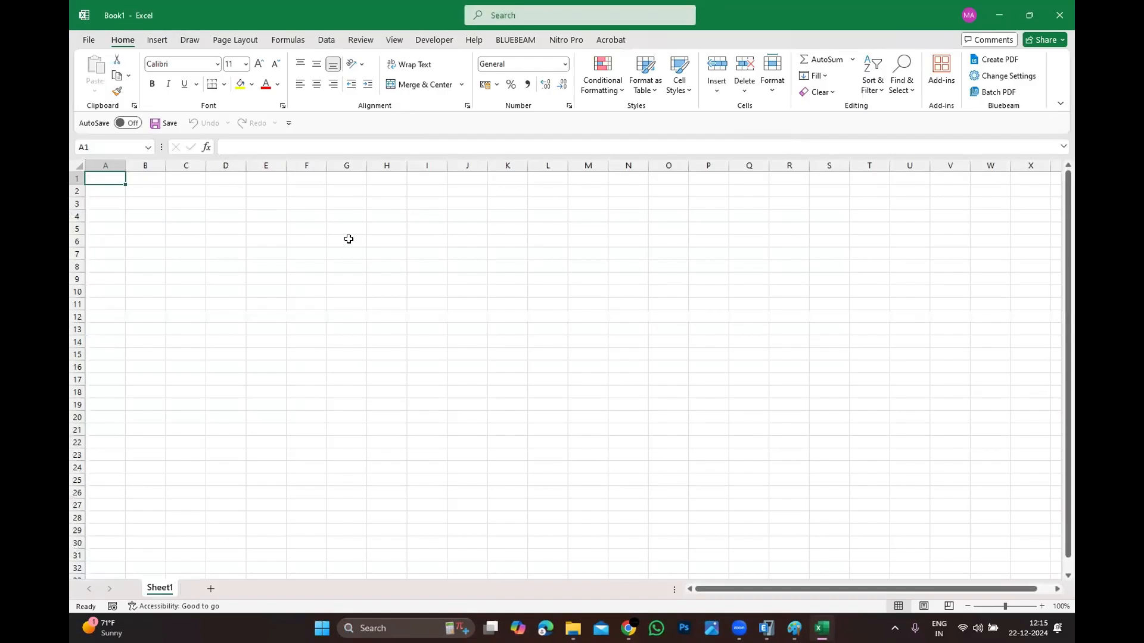
Draw a vertical line about 6.54 cm long around rows 7 to 19 of column H, and place a duplicate at column K's right edge.
{"action": "left_click", "coordinate": [346, 238]}
{"action": "left_click", "coordinate": [166, 43]}
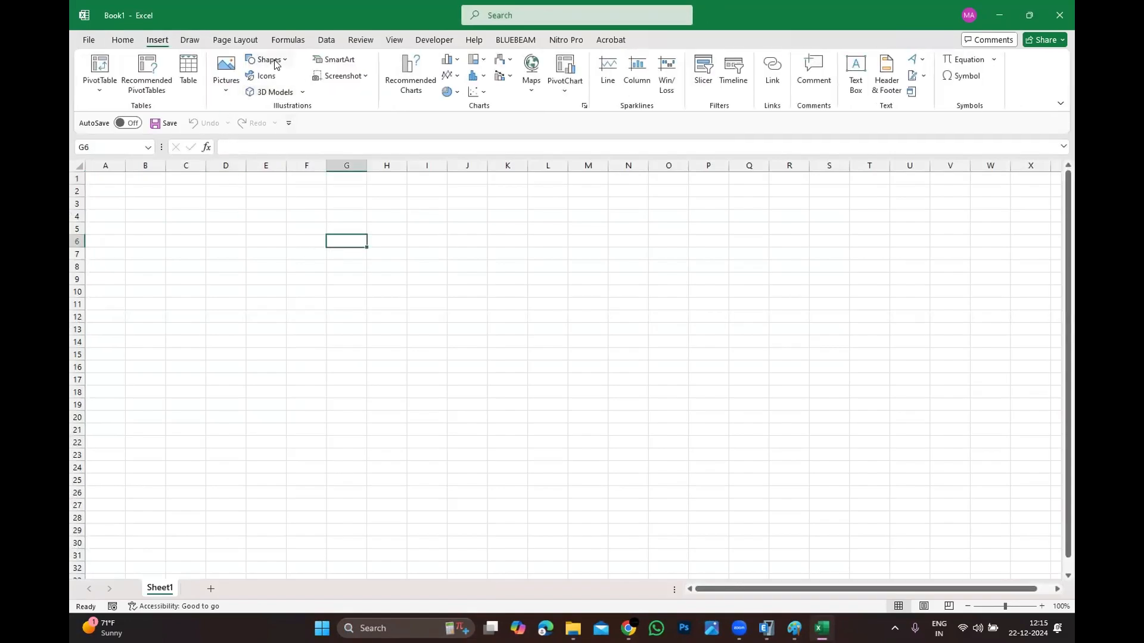
{"action": "left_click", "coordinate": [267, 59]}
{"action": "left_click", "coordinate": [268, 94]}
{"action": "left_click_drag", "start_coordinate": [396, 404], "coordinate": [397, 248]}
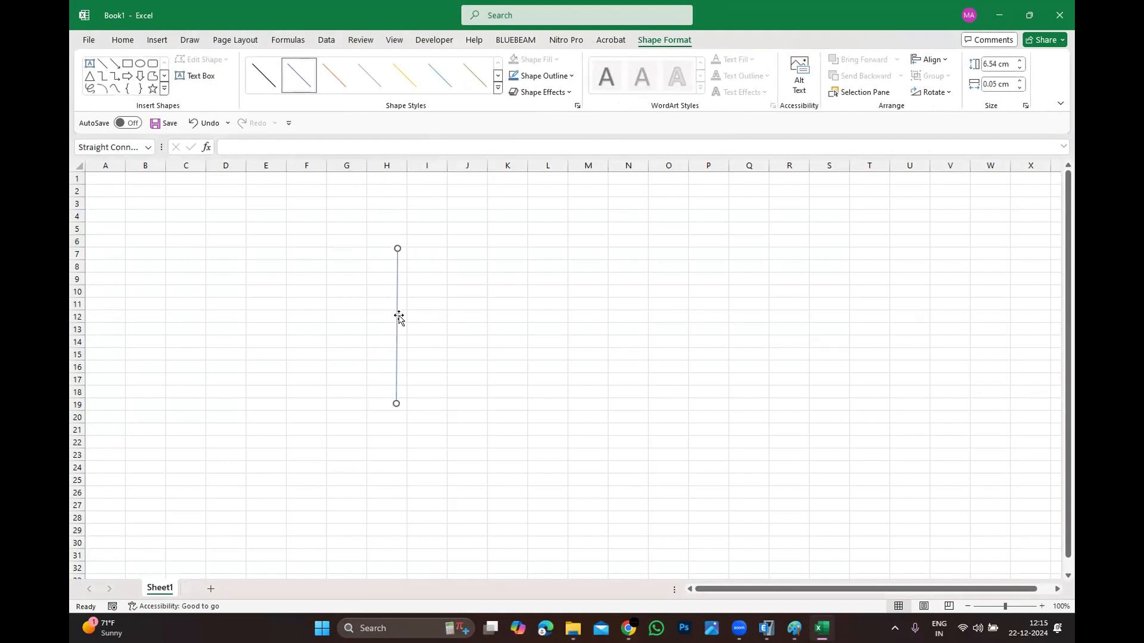
{"action": "key", "text": "ctrl+d"}
{"action": "left_click_drag", "start_coordinate": [409, 359], "coordinate": [529, 316]}
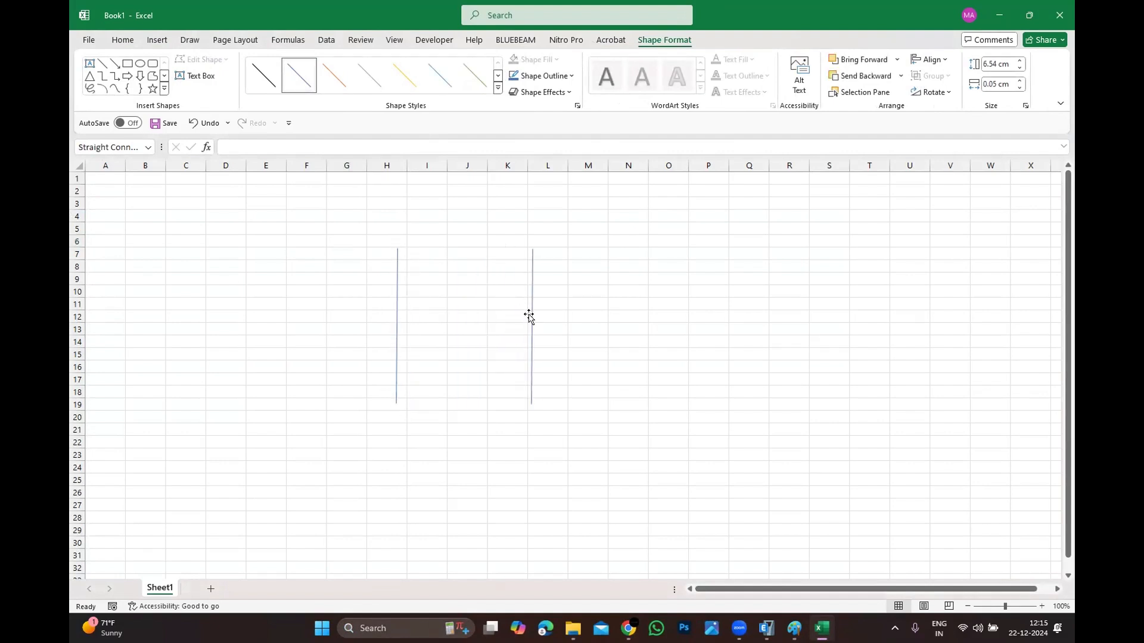
Duplicate the first column line and reshape the copy into a beam about 5.48 cm long between the two column tops.
{"action": "left_click", "coordinate": [397, 278]}
{"action": "key", "text": "ctrl+d"}
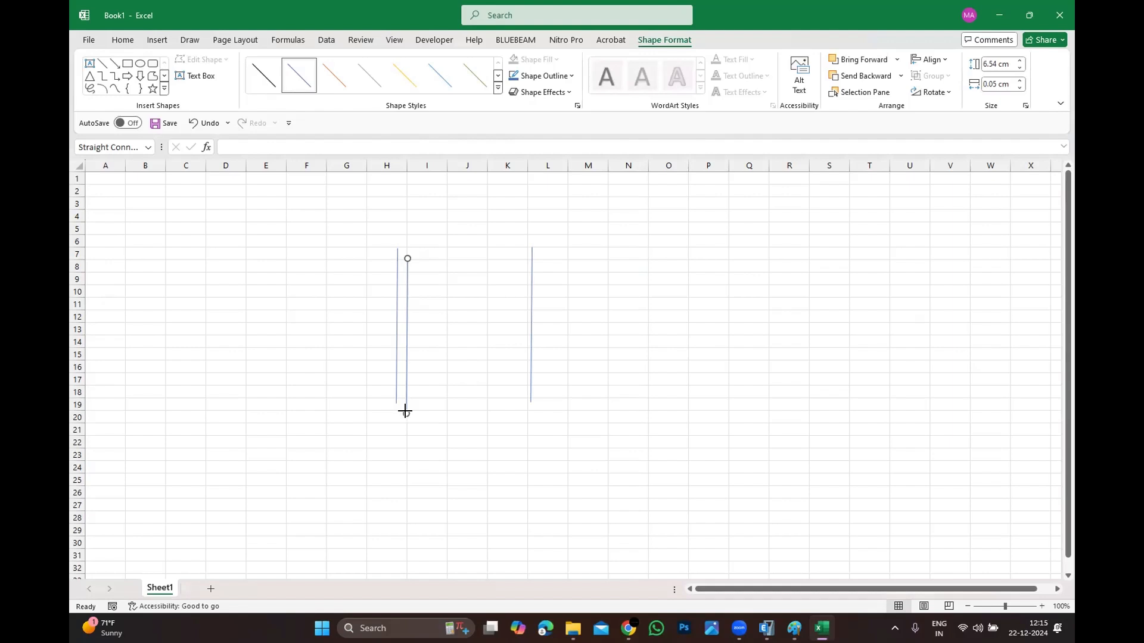
{"action": "left_click_drag", "start_coordinate": [405, 411], "coordinate": [530, 250]}
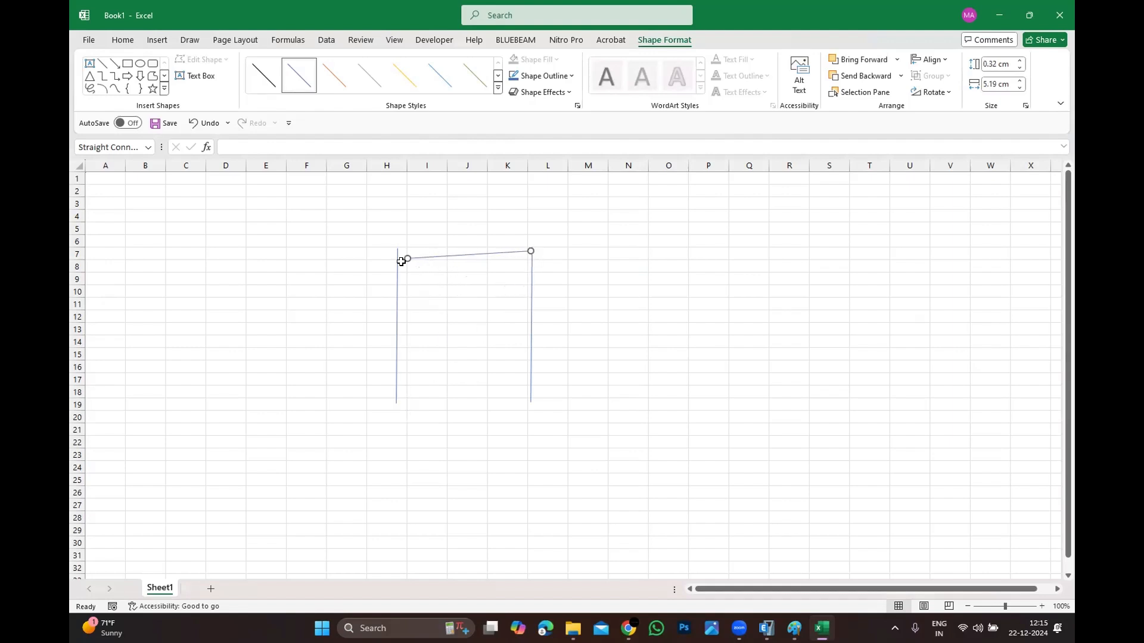
{"action": "left_click_drag", "start_coordinate": [407, 258], "coordinate": [399, 249]}
{"action": "left_click", "coordinate": [467, 291]}
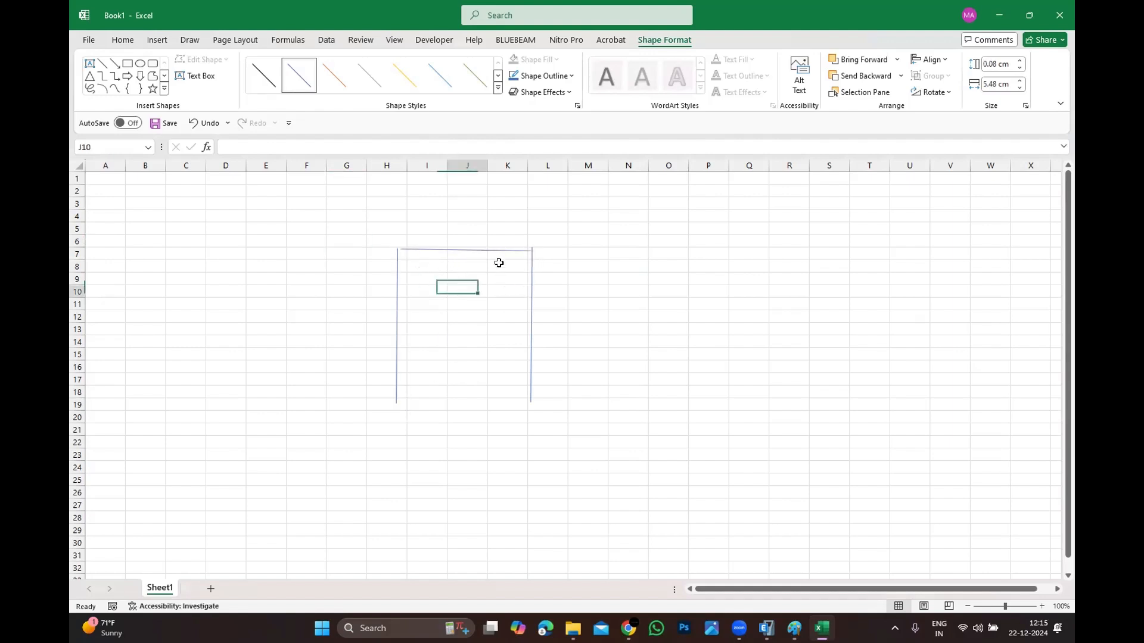
Adjust both ends of the beam line so it lies level and meets the tops of the two column lines.
{"action": "left_click", "coordinate": [520, 253]}
{"action": "left_click_drag", "start_coordinate": [530, 251], "coordinate": [531, 245]}
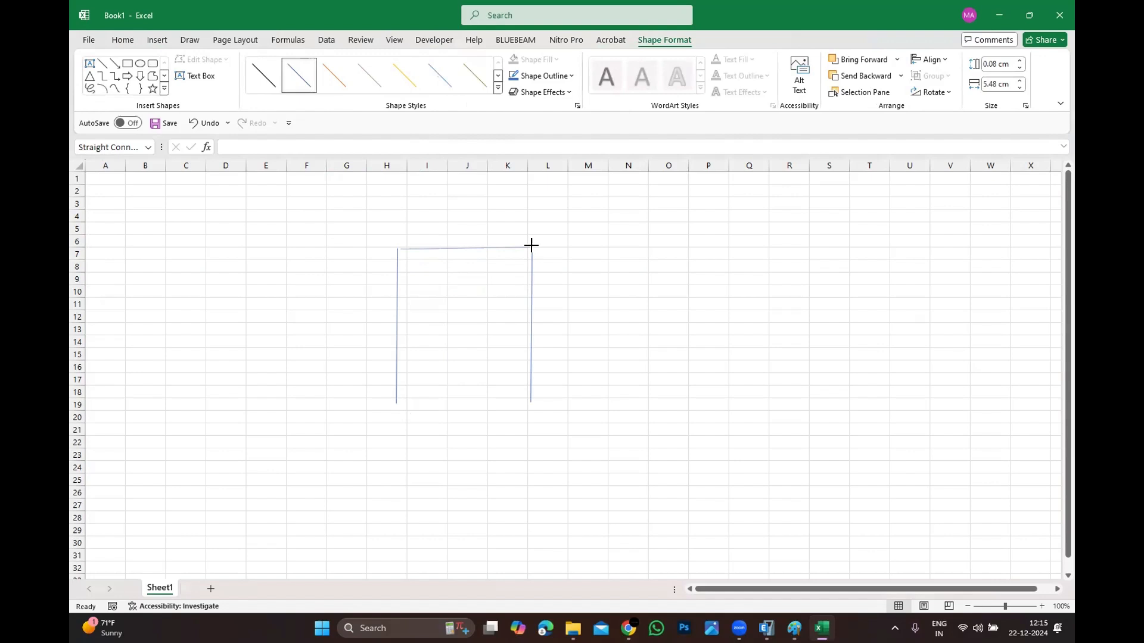
{"action": "left_click", "coordinate": [530, 277]}
{"action": "left_click", "coordinate": [480, 248]}
{"action": "left_click_drag", "start_coordinate": [401, 248], "coordinate": [392, 247]}
{"action": "left_click", "coordinate": [448, 302]}
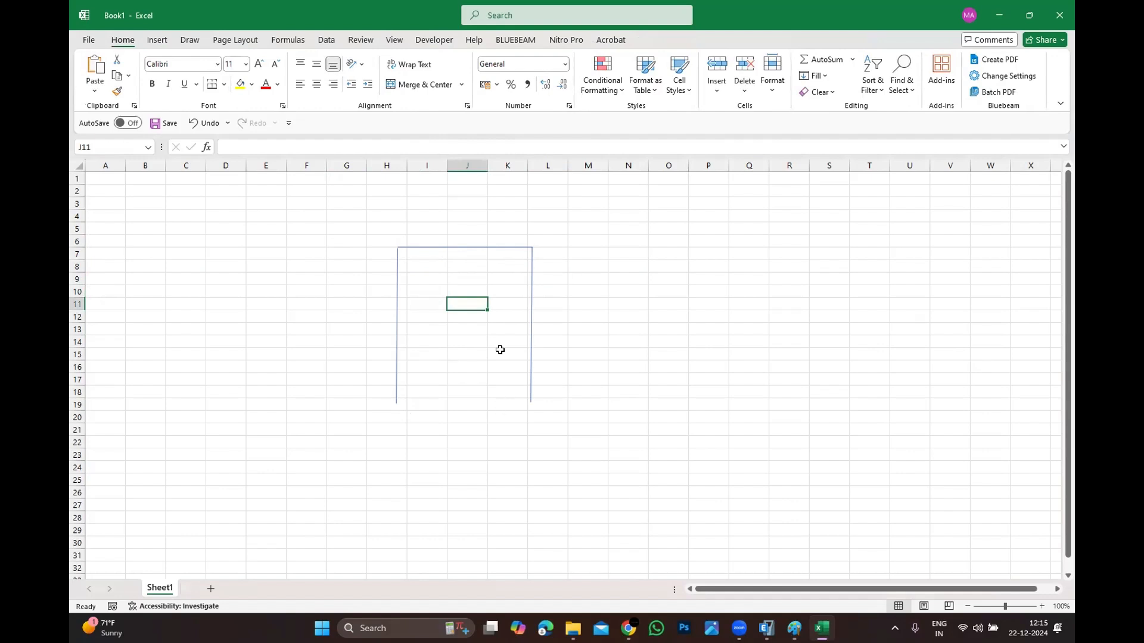
Draw a wavy freeform curve about 5.74 cm wide and 0.67 cm high above the beam to represent the gravity load.
{"action": "left_click", "coordinate": [157, 40]}
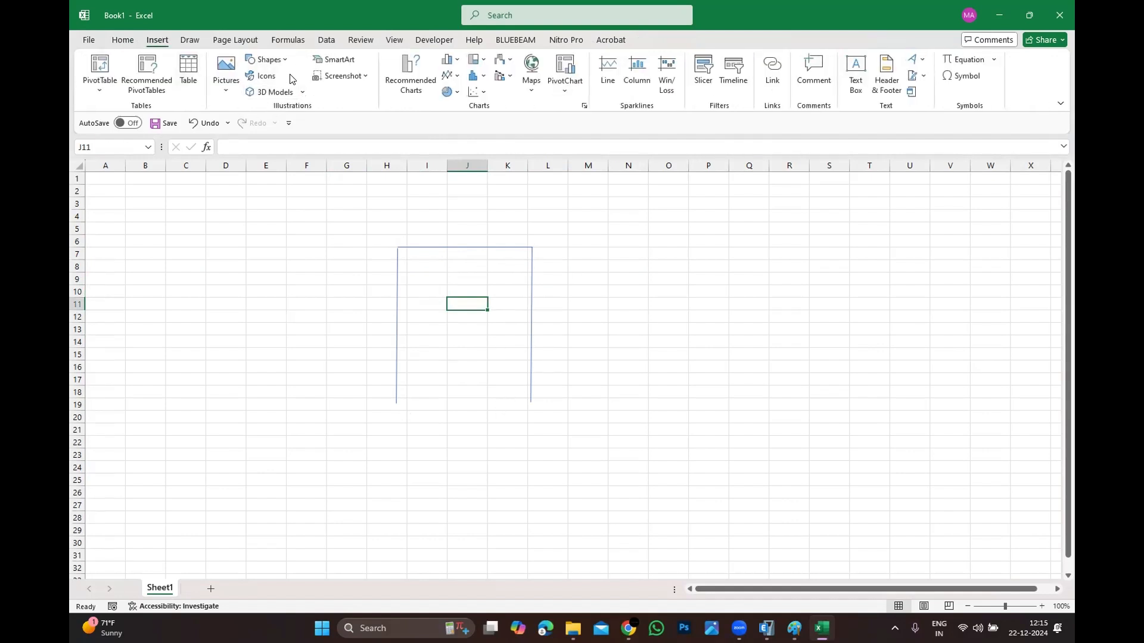
{"action": "left_click", "coordinate": [285, 59]}
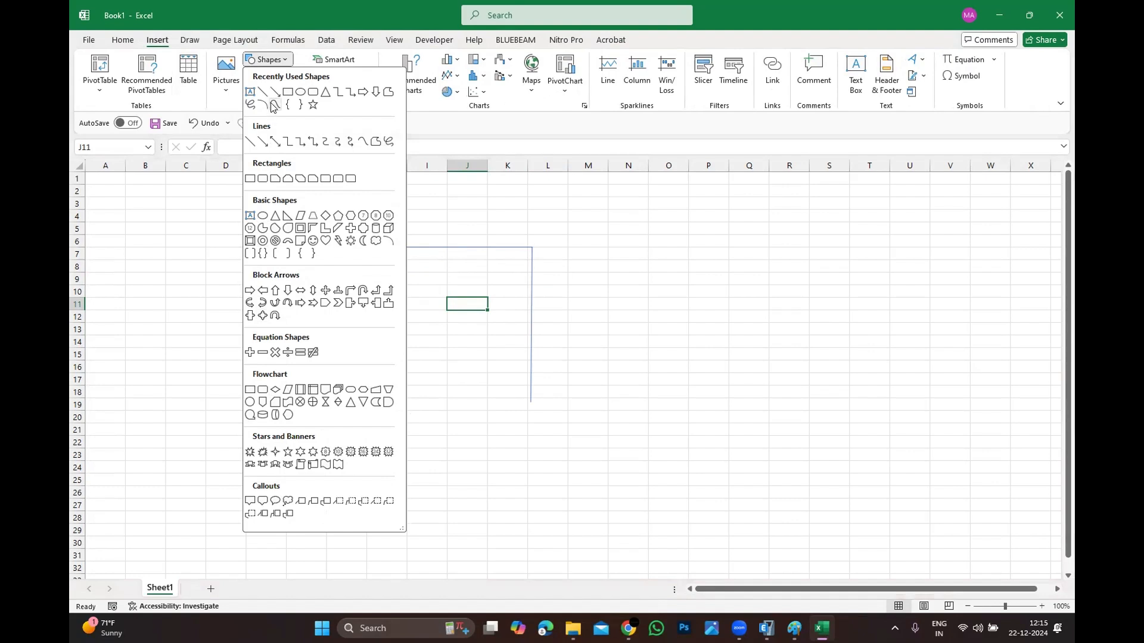
{"action": "left_click", "coordinate": [274, 105]}
{"action": "left_click_drag", "start_coordinate": [396, 240], "coordinate": [412, 236]}
{"action": "left_click", "coordinate": [436, 240]}
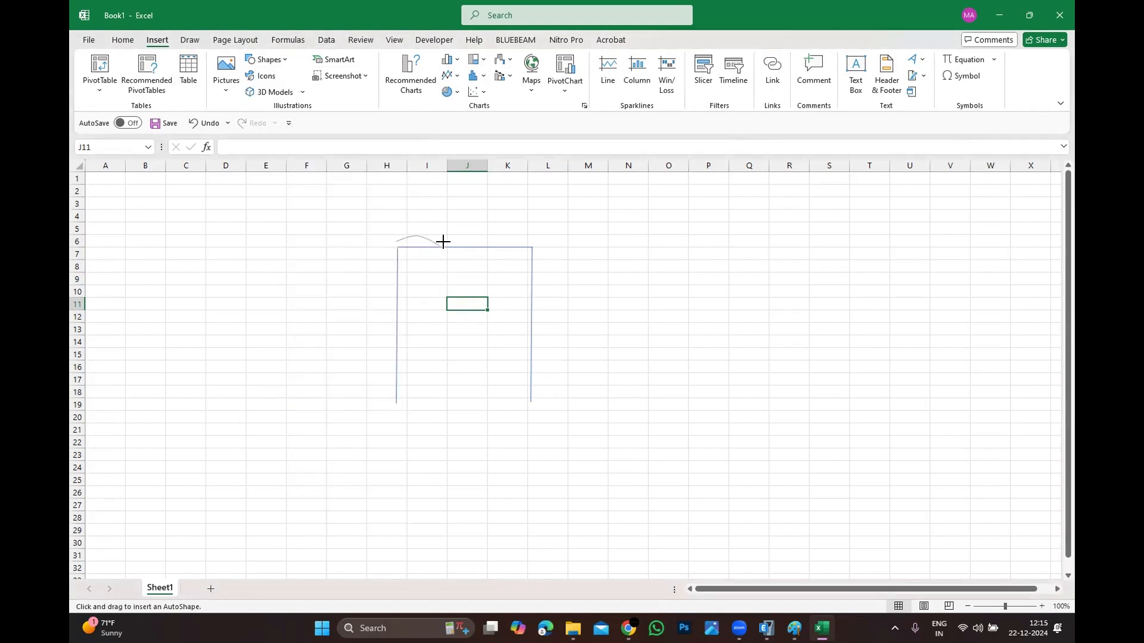
{"action": "mouse_move", "coordinate": [436, 231]}
{"action": "left_mouse_down"}
{"action": "mouse_move", "coordinate": [475, 245]}
{"action": "mouse_move", "coordinate": [487, 234]}
{"action": "mouse_move", "coordinate": [495, 245]}
{"action": "mouse_move", "coordinate": [511, 233]}
{"action": "mouse_move", "coordinate": [531, 247]}
{"action": "left_mouse_up"}
{"action": "double_click", "coordinate": [534, 247]}
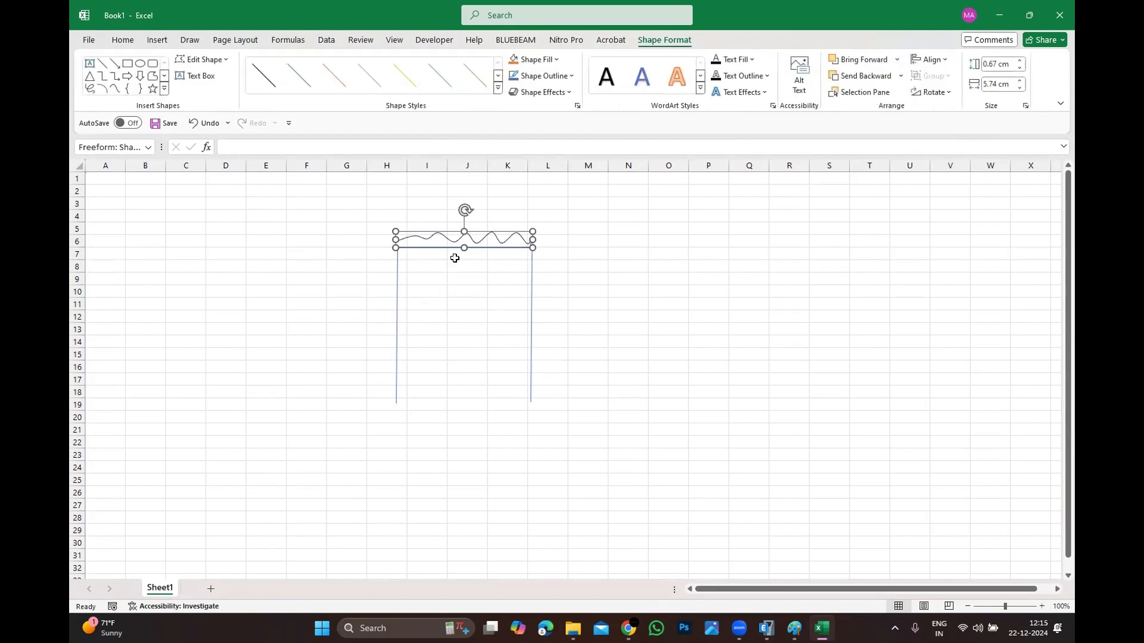
{"action": "key", "text": "Escape"}
{"action": "left_click", "coordinate": [680, 330]}
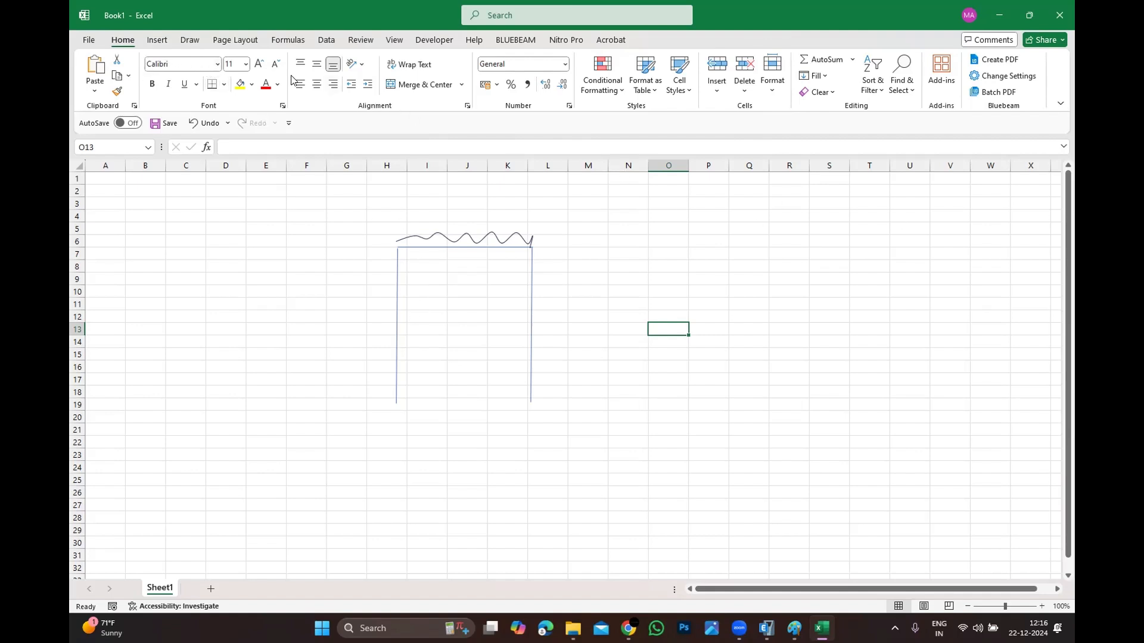
Draw the displaced frame with slanted lines about 6.32 cm tall from both column bases and a copied beam about 5.69 cm long across their tops.
{"action": "left_click", "coordinate": [156, 40]}
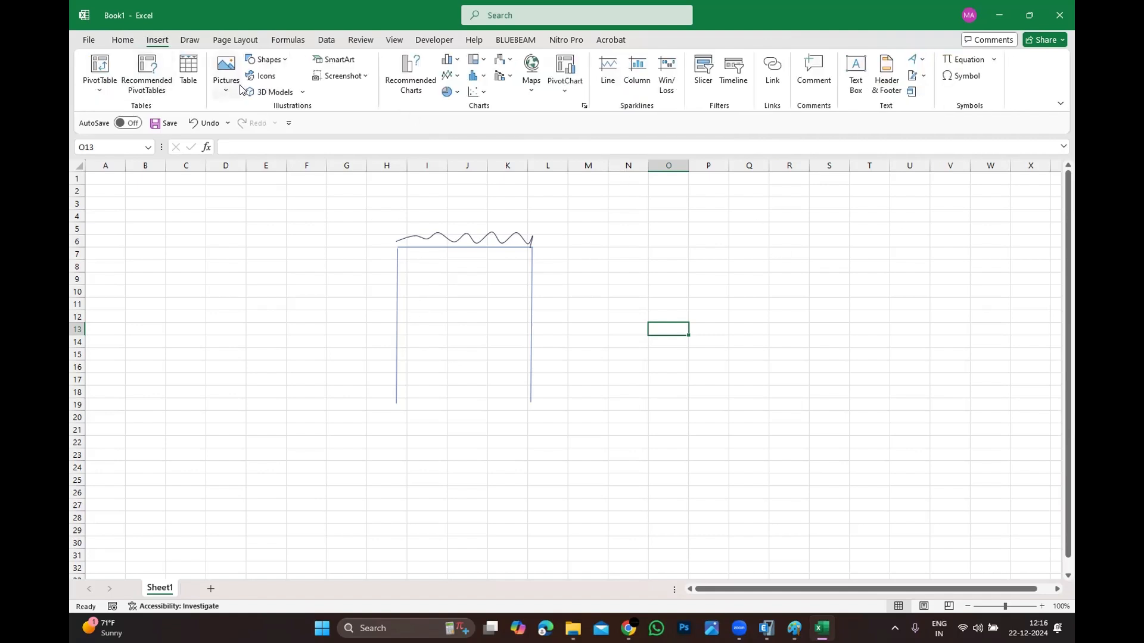
{"action": "left_click", "coordinate": [271, 61]}
{"action": "left_click", "coordinate": [259, 95]}
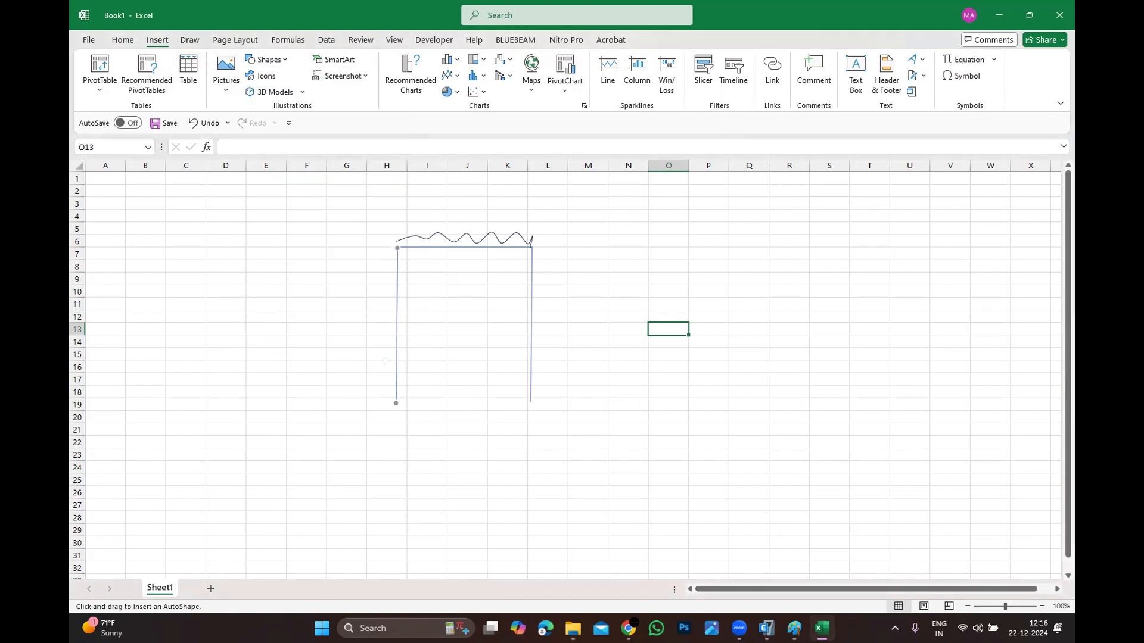
{"action": "mouse_move", "coordinate": [396, 403]}
{"action": "left_mouse_down"}
{"action": "mouse_move", "coordinate": [409, 327]}
{"action": "mouse_move", "coordinate": [455, 247]}
{"action": "mouse_move", "coordinate": [576, 281]}
{"action": "mouse_move", "coordinate": [579, 264]}
{"action": "left_mouse_up"}
{"action": "key", "text": "ctrl+d"}
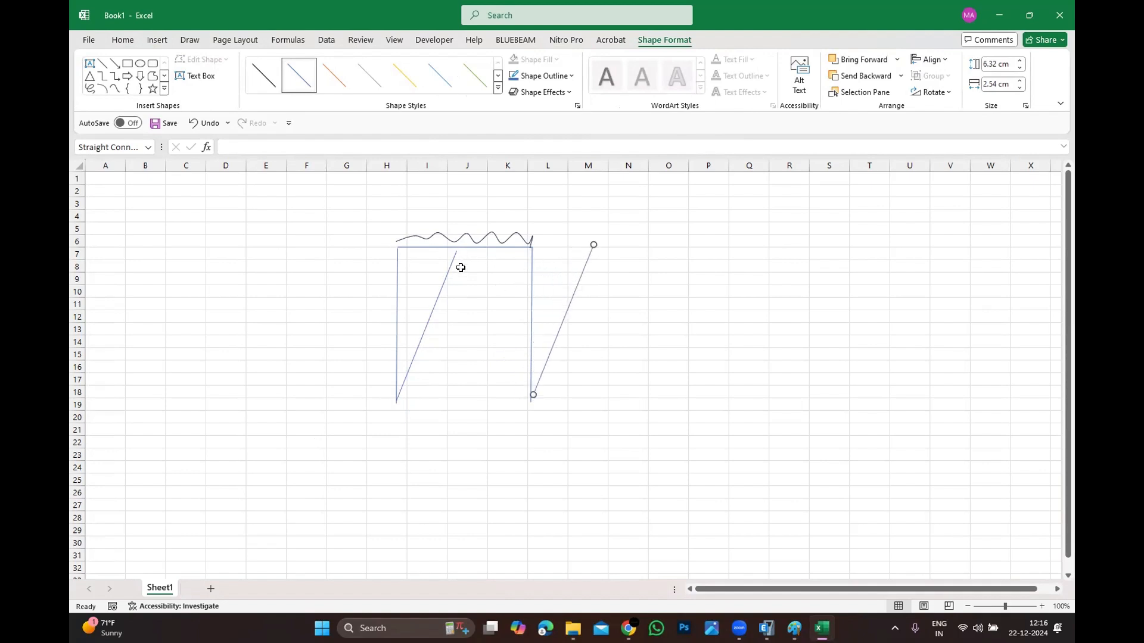
{"action": "left_click", "coordinate": [508, 247]}
{"action": "left_click_drag", "start_coordinate": [506, 246], "coordinate": [563, 251]}
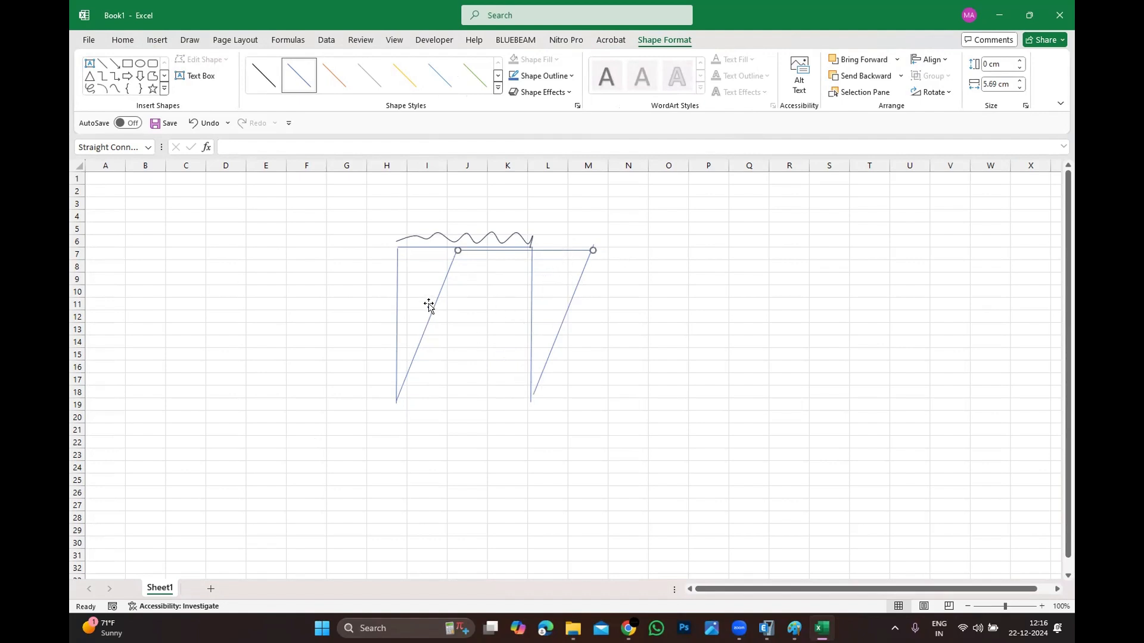
{"action": "left_click_drag", "start_coordinate": [469, 244], "coordinate": [560, 247]}
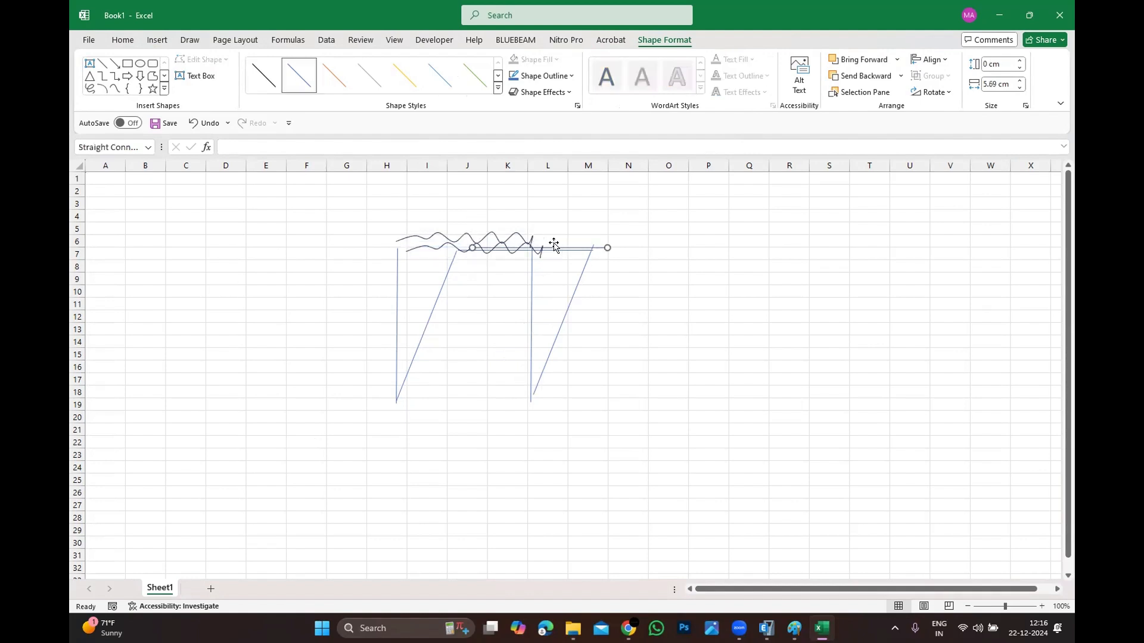
{"action": "key", "text": "ctrl+z"}
{"action": "left_click", "coordinate": [451, 240]}
{"action": "key", "text": "ctrl+x"}
{"action": "key", "text": "ctrl+x"}
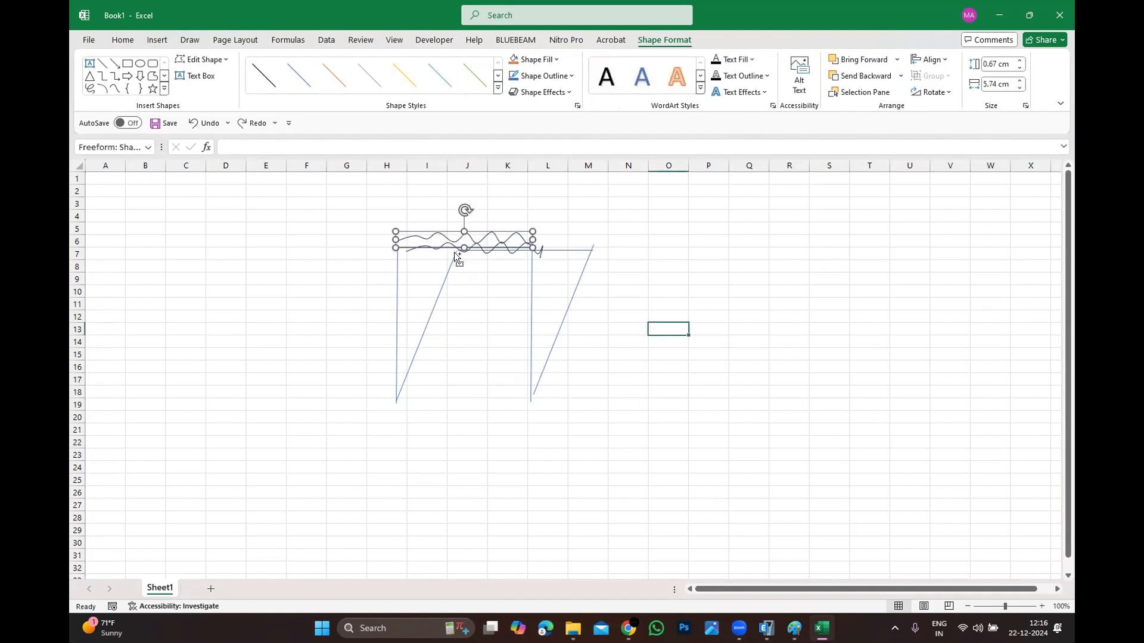
{"action": "key", "text": "ctrl+z"}
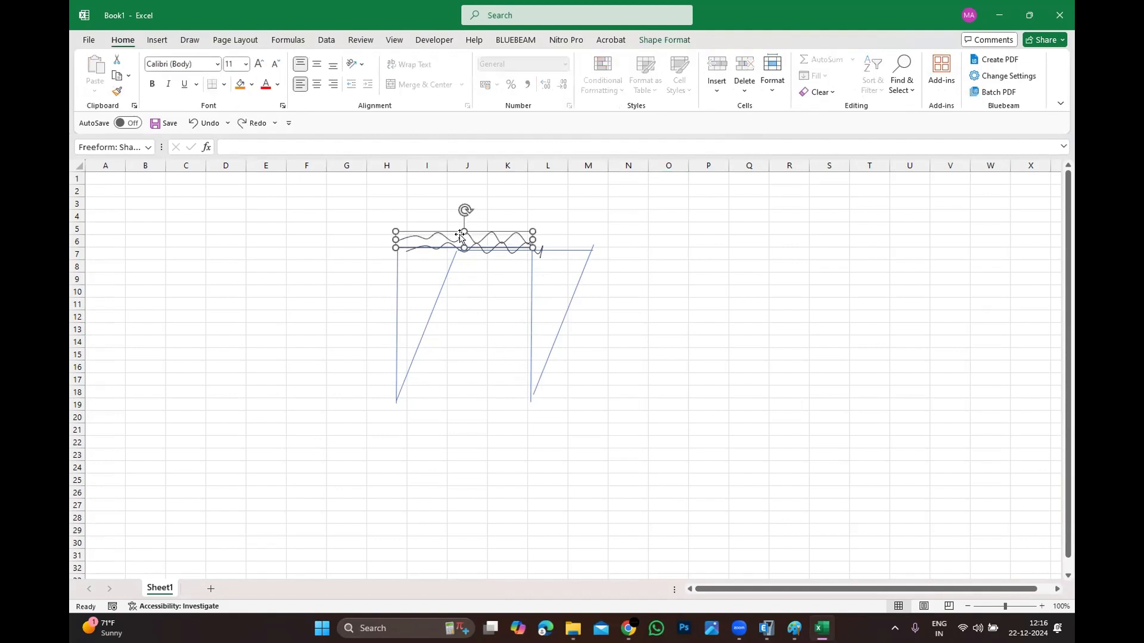
Place a copy of the wavy load curve on the displaced beam and remove the extra copy left between the two.
{"action": "key", "text": "ctrl+c"}
{"action": "key", "text": "ctrl+v"}
{"action": "mouse_move", "coordinate": [494, 258]}
{"action": "left_mouse_down"}
{"action": "mouse_move", "coordinate": [560, 247]}
{"action": "mouse_move", "coordinate": [535, 246]}
{"action": "left_mouse_up"}
{"action": "left_click", "coordinate": [426, 253]}
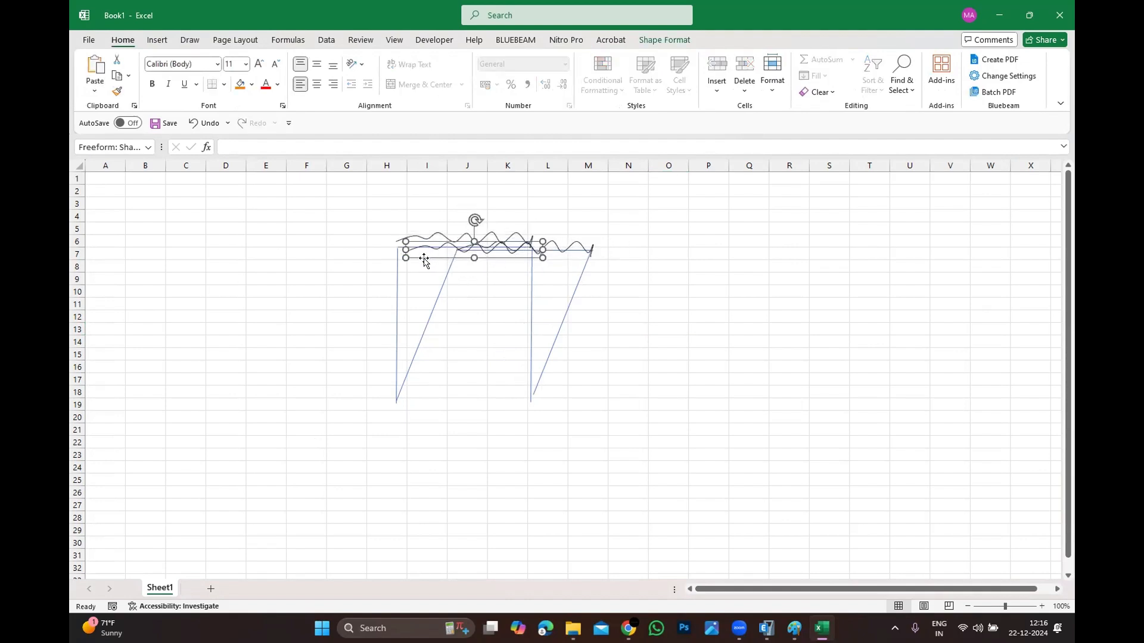
{"action": "key", "text": "Escape"}
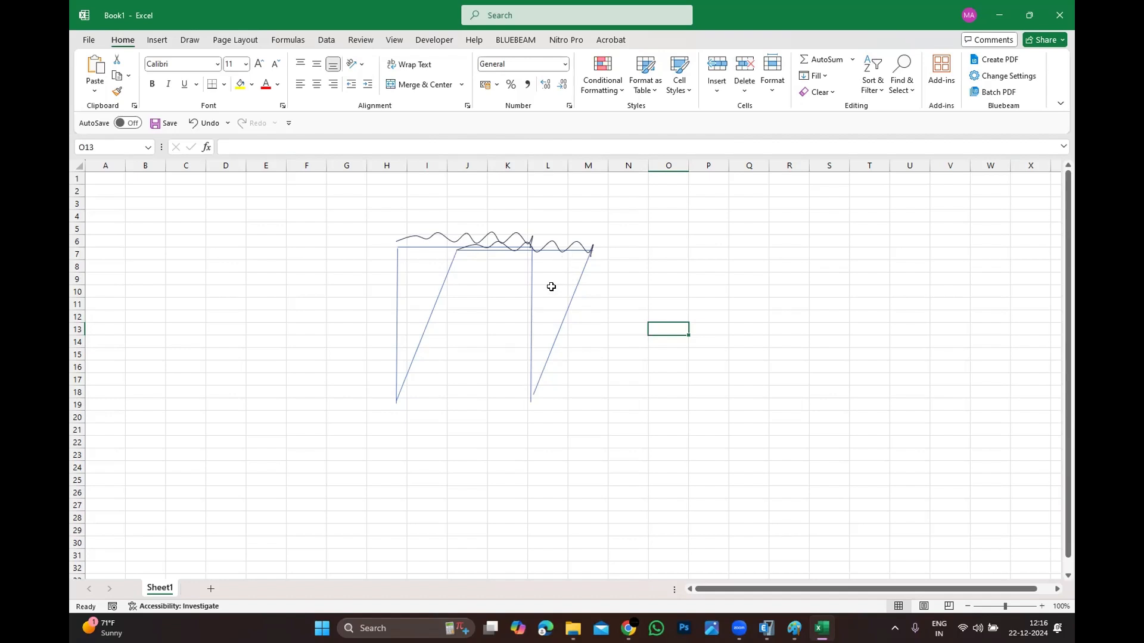
Draw a horizontal arrow about 2.65 cm long pointing at the top of the upright frame's left column as the lateral load.
{"action": "left_click", "coordinate": [156, 41]}
{"action": "left_click", "coordinate": [268, 59]}
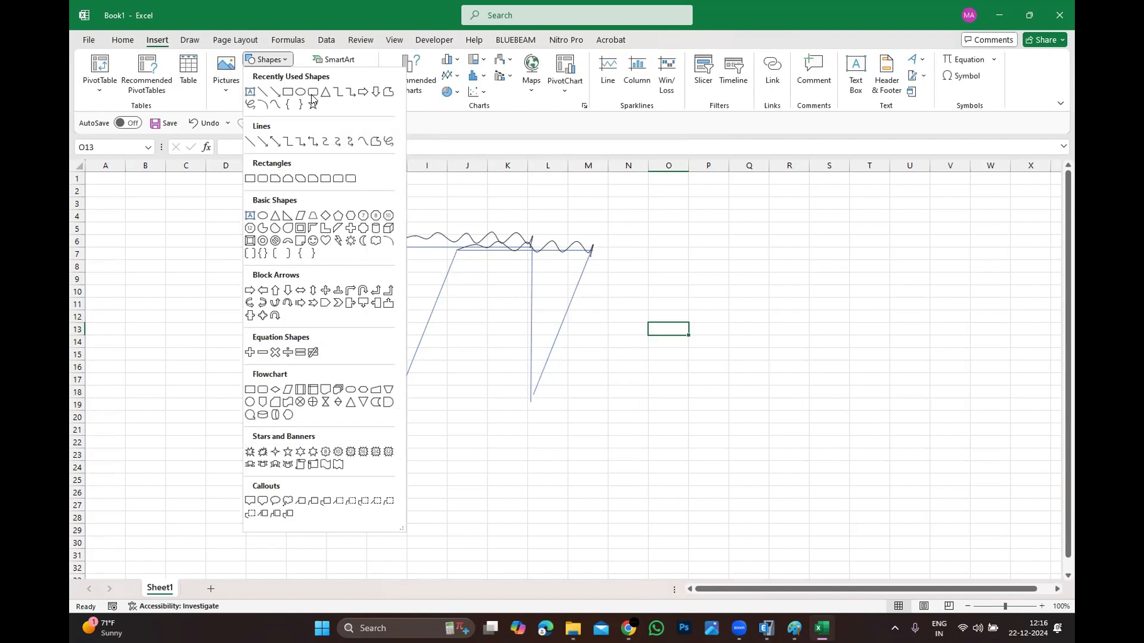
{"action": "left_click", "coordinate": [276, 92]}
{"action": "left_click_drag", "start_coordinate": [325, 246], "coordinate": [390, 249]}
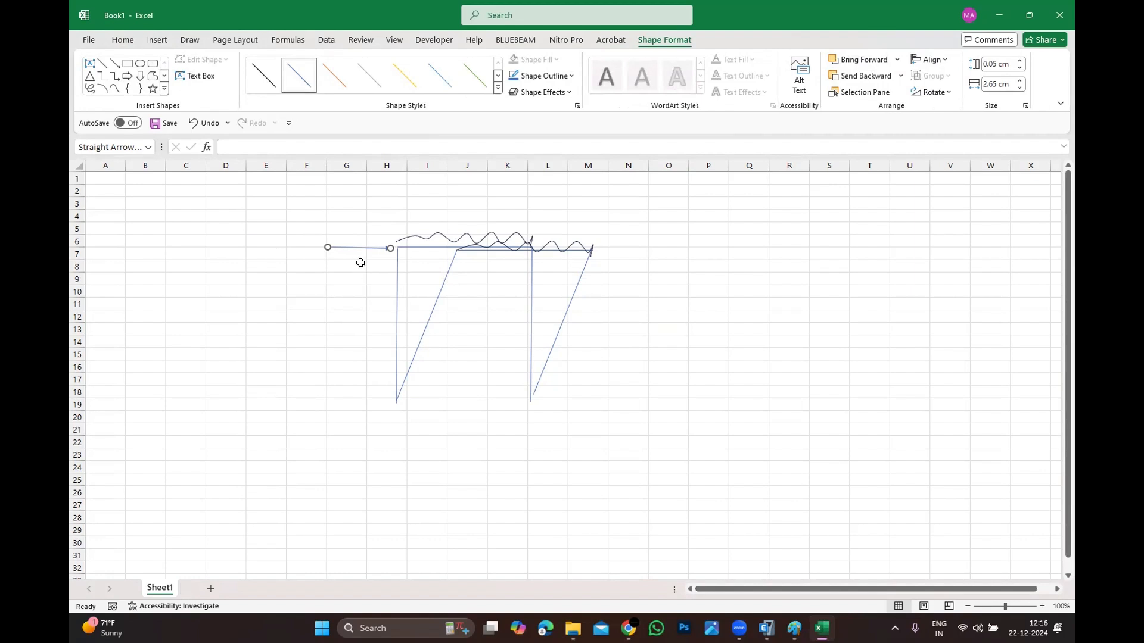
{"action": "mouse_move", "coordinate": [347, 248]}
{"action": "left_mouse_down"}
{"action": "mouse_move", "coordinate": [343, 423]}
{"action": "mouse_move", "coordinate": [327, 378]}
{"action": "mouse_move", "coordinate": [341, 246]}
{"action": "left_mouse_up"}
Enter the label "Moment" in cell O7 beside the displaced frame.
{"action": "left_click", "coordinate": [643, 265]}
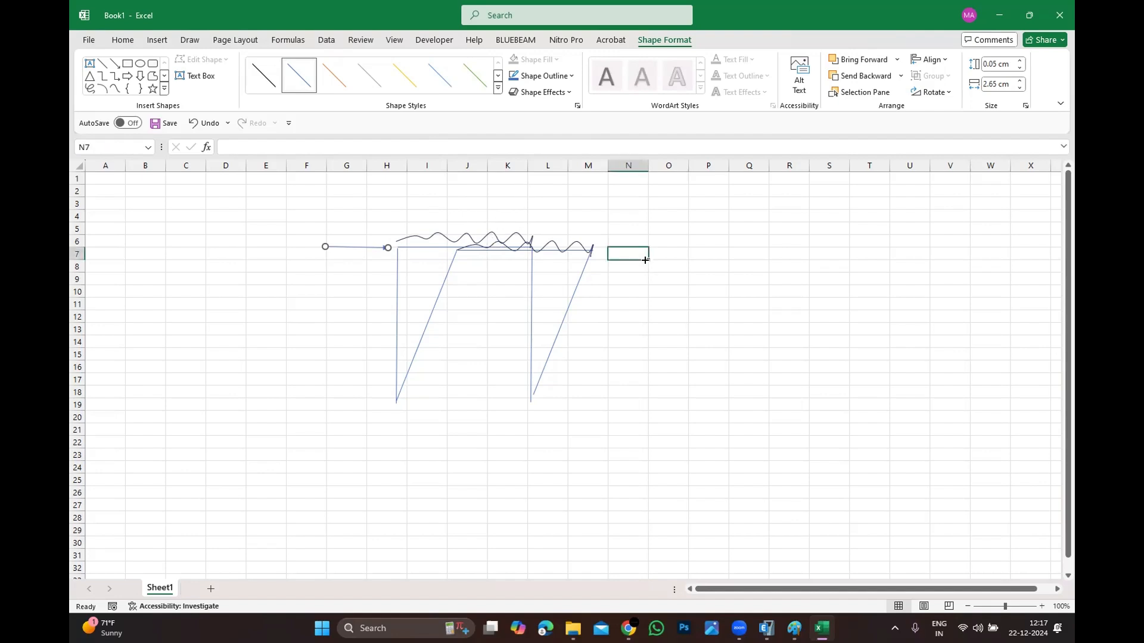
{"action": "type", "text": "mOMNEN"}
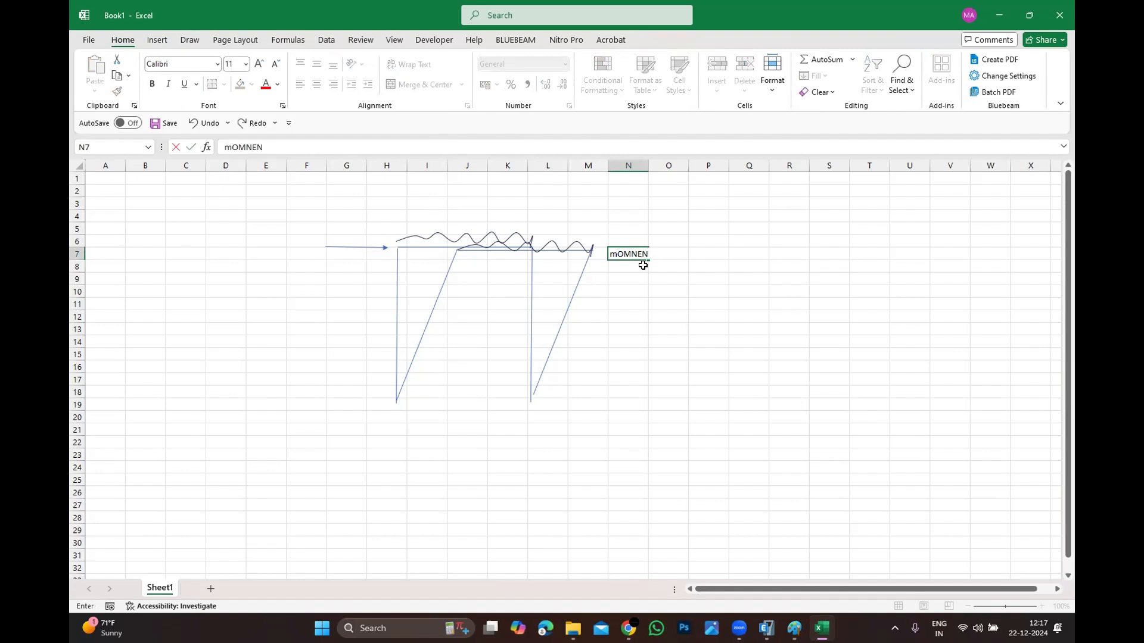
{"action": "key", "text": "BackSpace"}
{"action": "key", "text": "BackSpace"}
{"action": "key", "text": "BackSpace"}
{"action": "key", "text": "Tab"}
{"action": "type", "text": "mOMENT"}
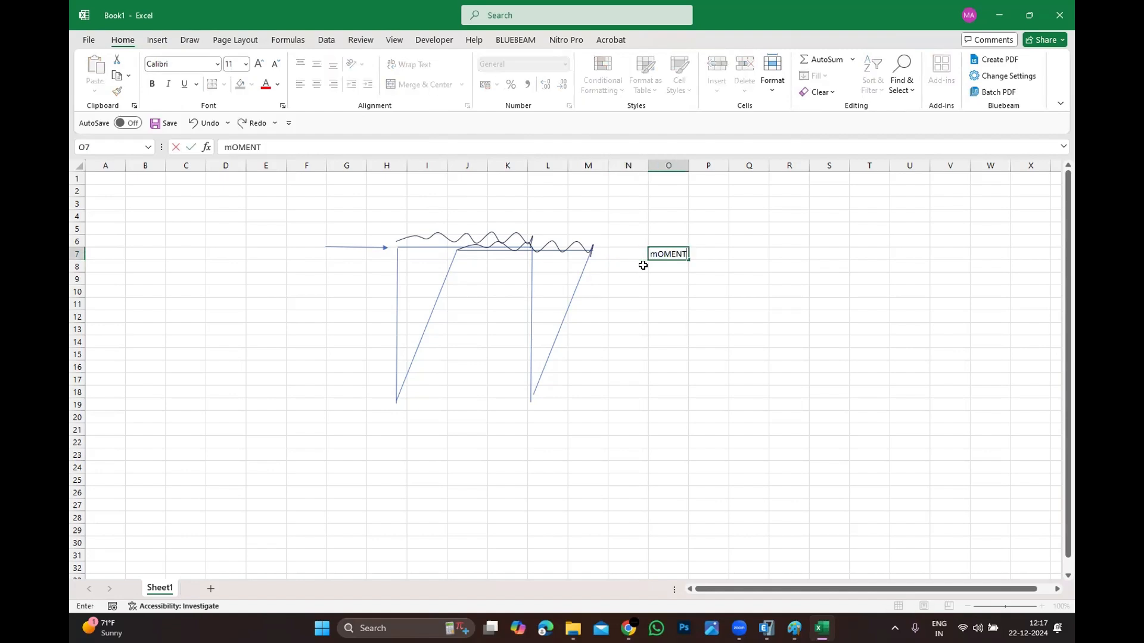
{"action": "left_click", "coordinate": [610, 323]}
{"action": "left_click_drag", "start_coordinate": [611, 324], "coordinate": [613, 317]}
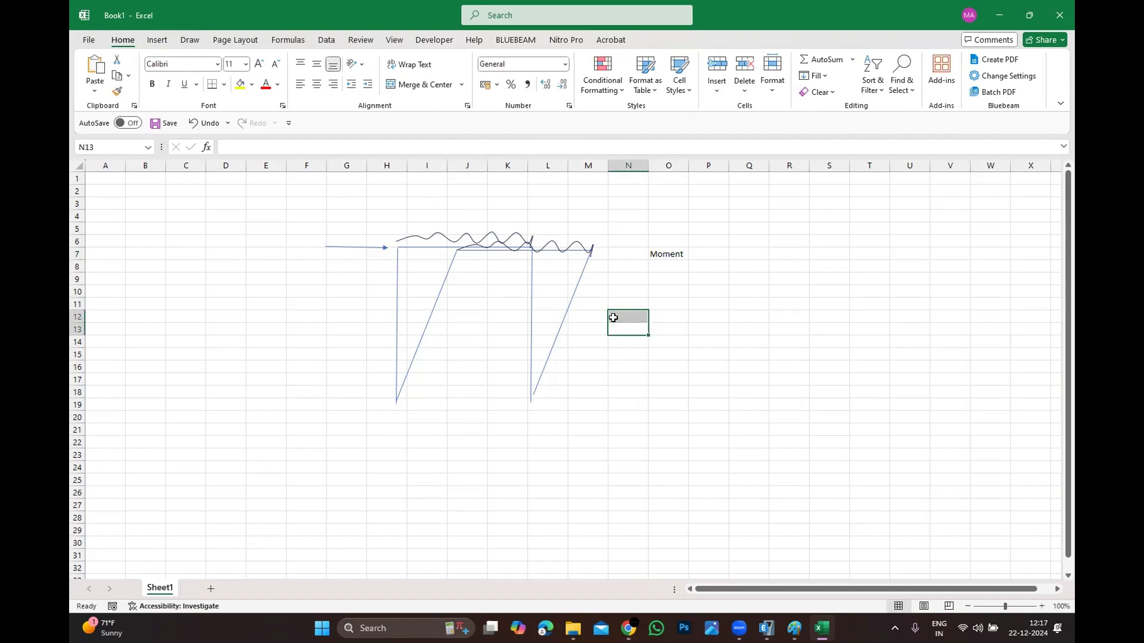
Draw two vertical downward arrows, one near the middle of the original beam and one near the middle of the displaced beam.
{"action": "left_click", "coordinate": [152, 39]}
{"action": "left_click", "coordinate": [267, 59]}
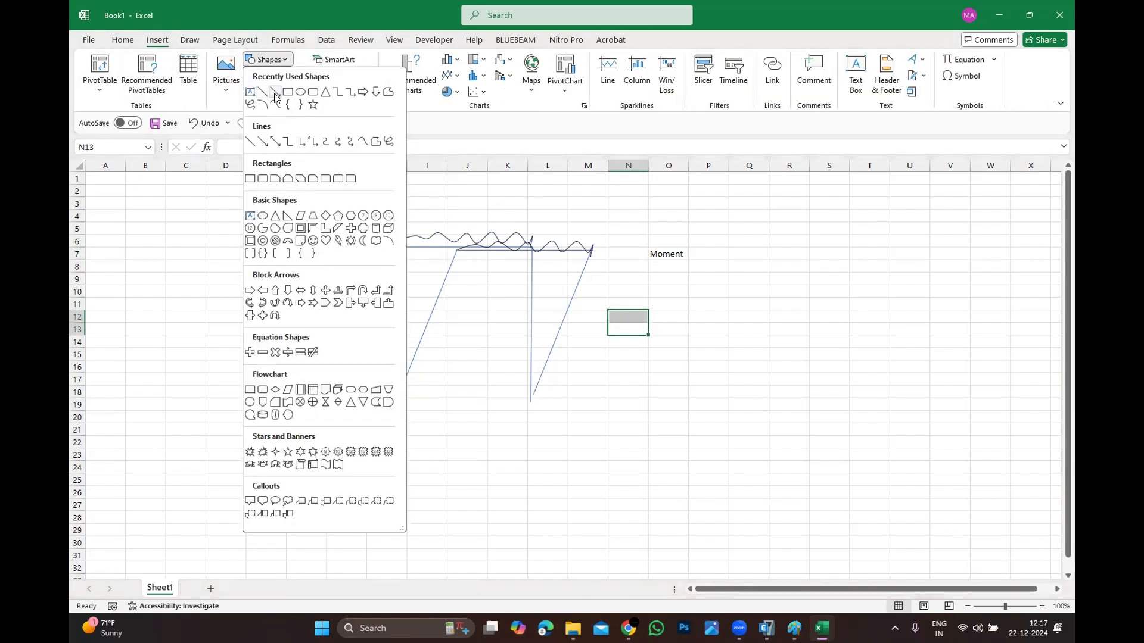
{"action": "left_click", "coordinate": [275, 92]}
{"action": "mouse_move", "coordinate": [474, 195]}
{"action": "left_mouse_down"}
{"action": "mouse_move", "coordinate": [473, 244]}
{"action": "mouse_move", "coordinate": [544, 209]}
{"action": "mouse_move", "coordinate": [531, 223]}
{"action": "left_mouse_up"}
Label the gap between the two downward arrows "Ecc" in cell K4.
{"action": "left_click", "coordinate": [506, 219]}
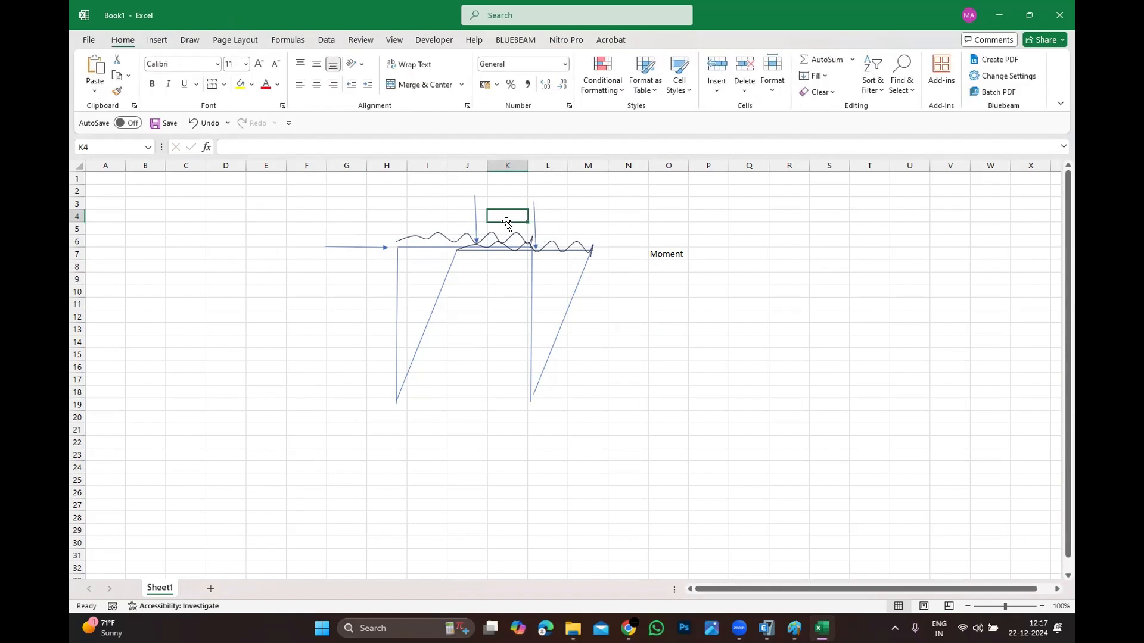
{"action": "type", "text": "Ecc"}
{"action": "left_click", "coordinate": [628, 351]}
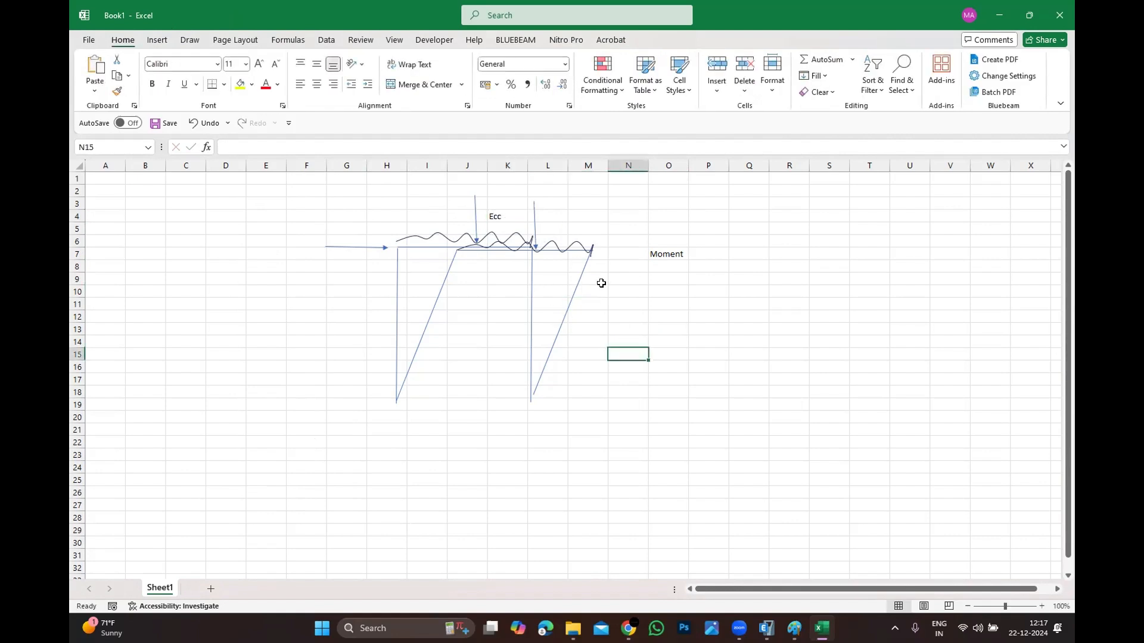
Label the two downward arrows "P" by entering the letter in cells L2 and J2 above them.
{"action": "left_click", "coordinate": [548, 190]}
{"action": "type", "text": "P"}
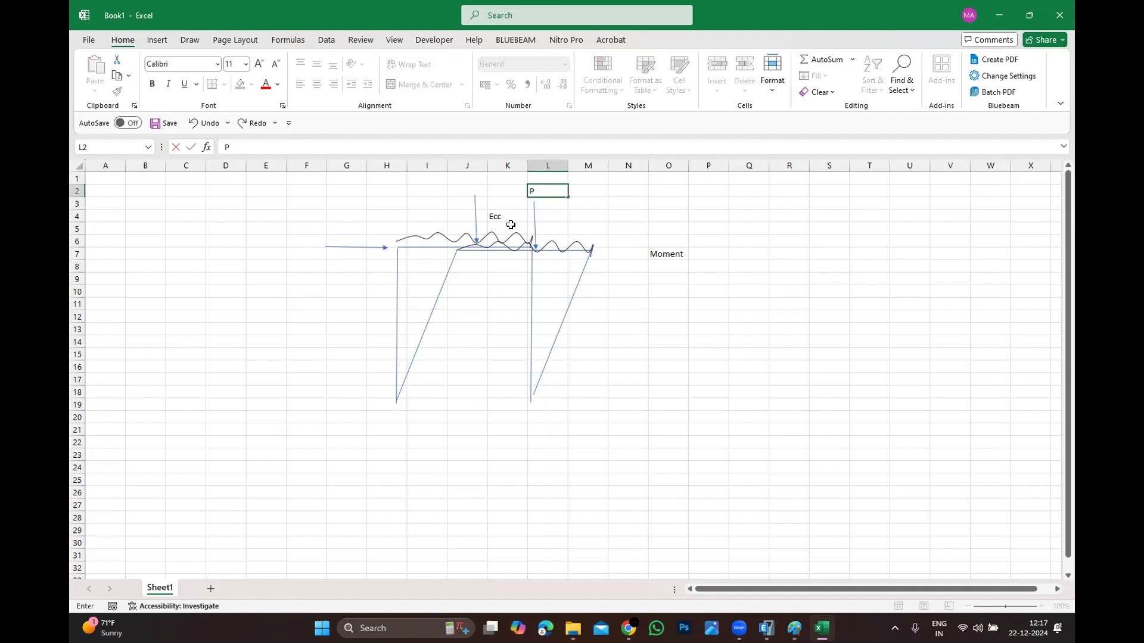
{"action": "left_click", "coordinate": [457, 192]}
{"action": "type", "text": "P"}
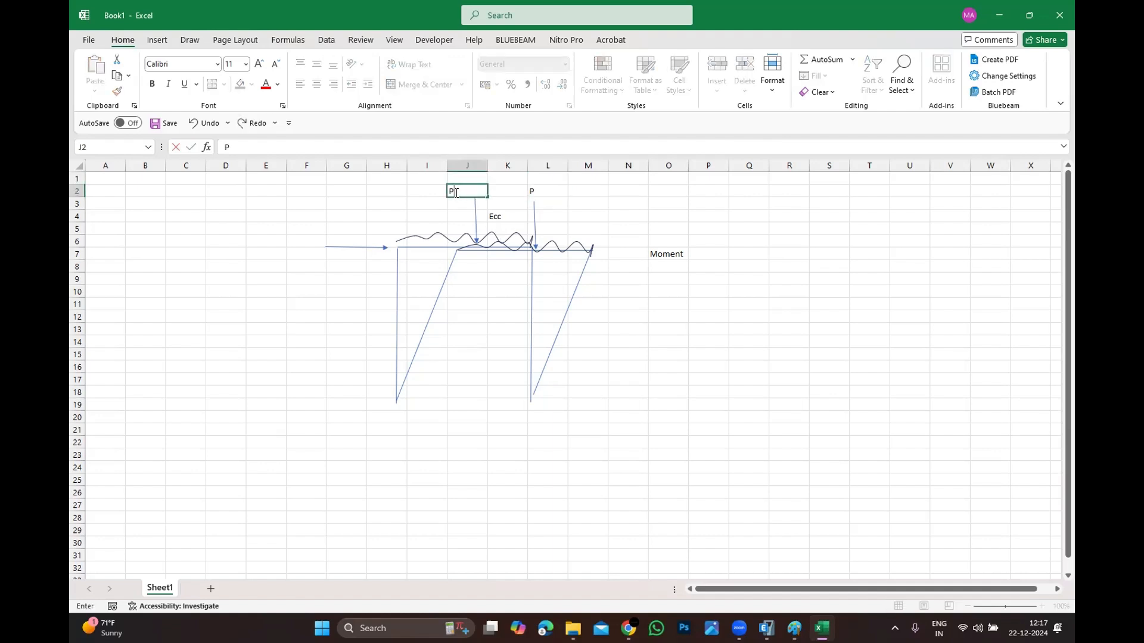
{"action": "left_click", "coordinate": [620, 365]}
Enter the moment expression "M = P x e" in cell O12.
{"action": "left_click", "coordinate": [657, 316]}
{"action": "type", "text": "M"}
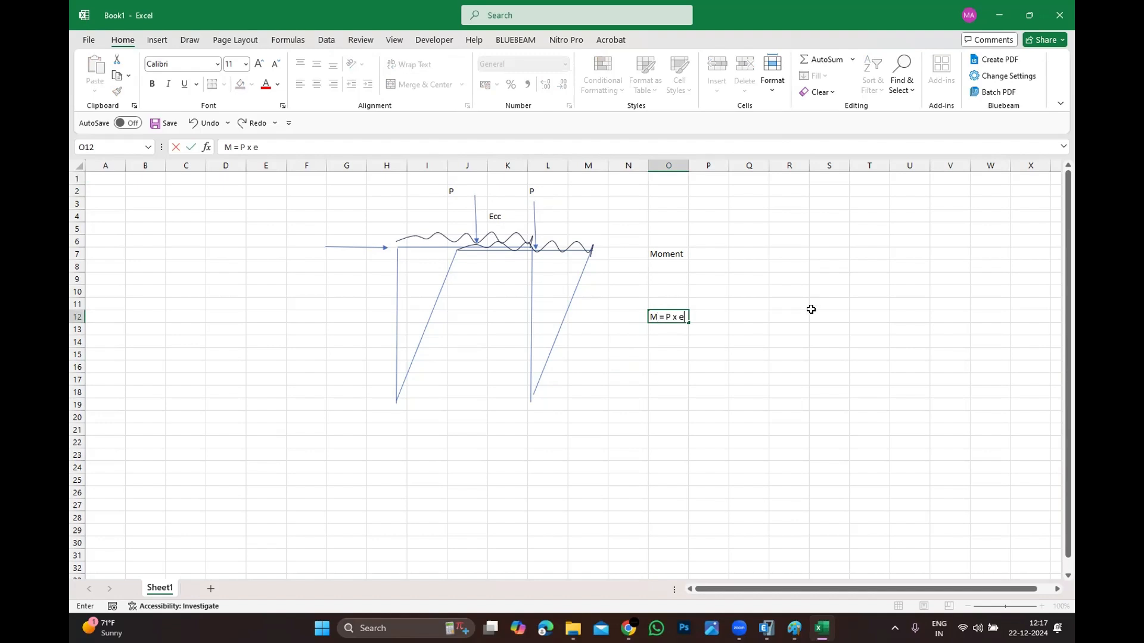
{"action": "type", "text": " = P x e"}
{"action": "left_click", "coordinate": [670, 400]}
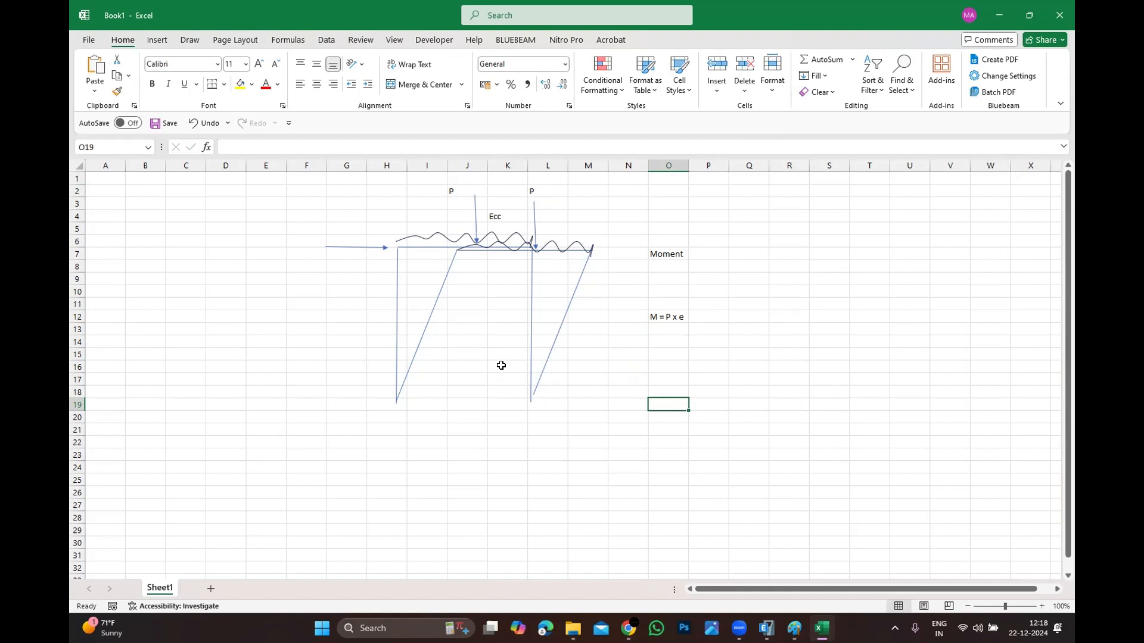
Switch back to ETABS and set the preset P-Delta automation method to Iterative - Based on Loads.
{"action": "left_click", "coordinate": [999, 15]}
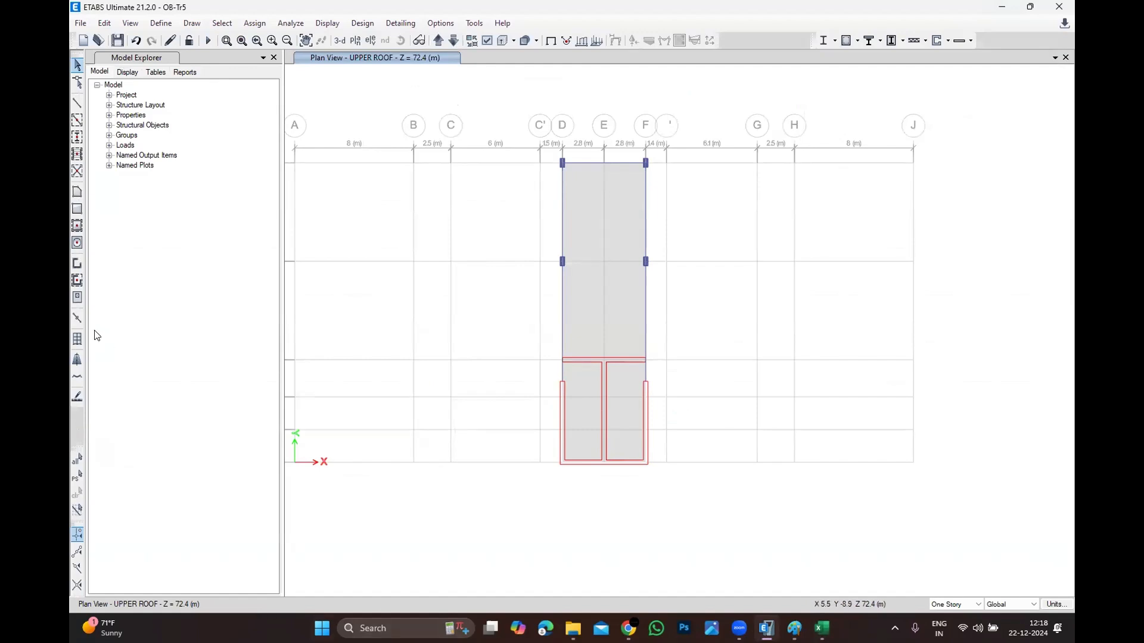
{"action": "left_click", "coordinate": [161, 24]}
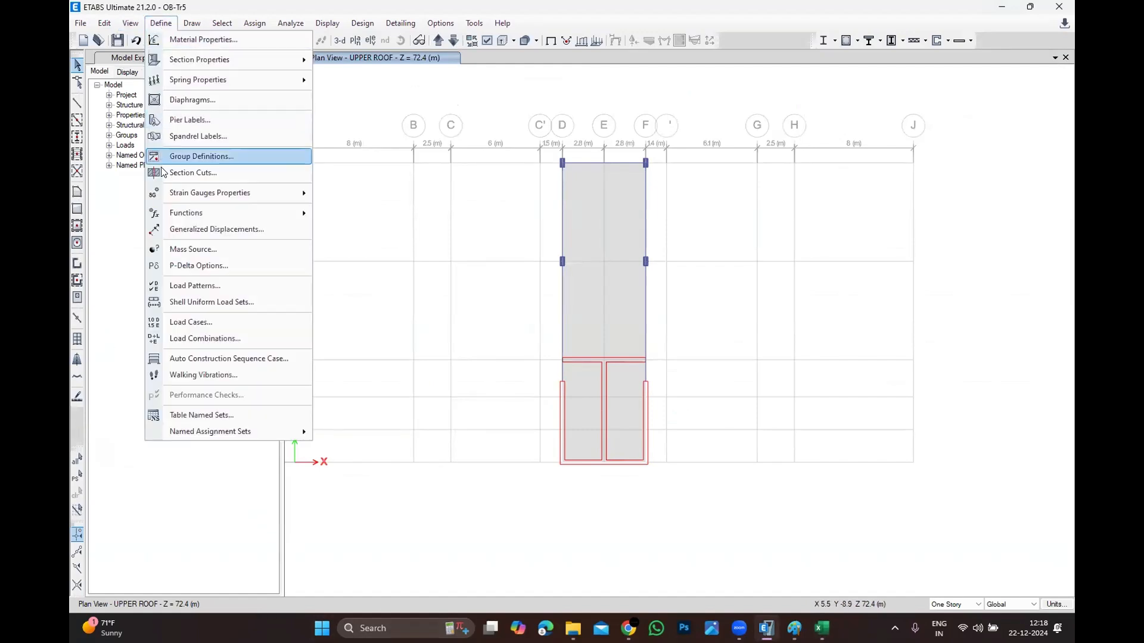
{"action": "left_click", "coordinate": [187, 268]}
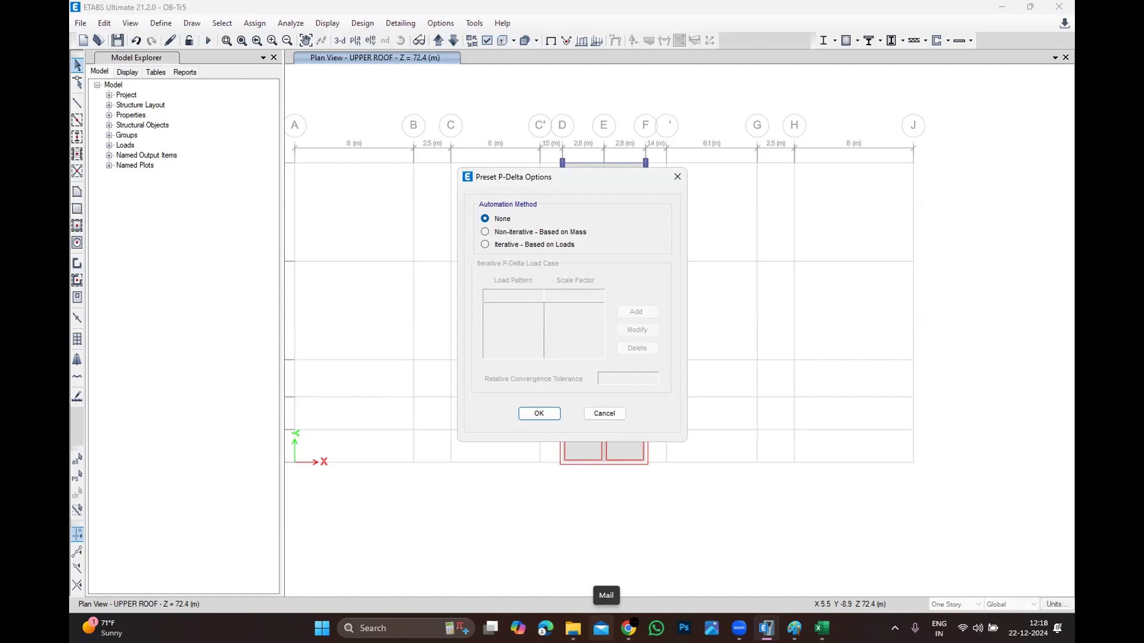
{"action": "left_click", "coordinate": [563, 246]}
Add the Dead load pattern to the iterative P-Delta load case with a scale factor of 1.2.
{"action": "left_click", "coordinate": [513, 295]}
{"action": "left_click", "coordinate": [516, 308]}
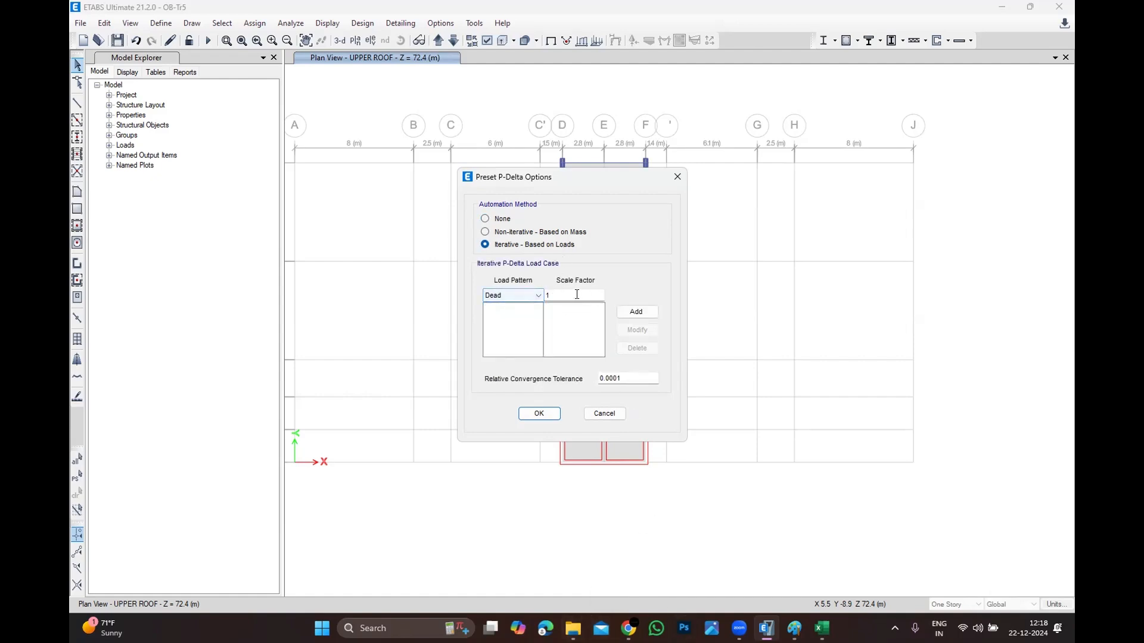
{"action": "left_click_drag", "start_coordinate": [577, 295], "coordinate": [461, 316]}
{"action": "type", "text": "1.2"}
{"action": "left_click", "coordinate": [635, 311]}
Add the SDL load pattern to the iterative P-Delta load case with a scale factor of 1.2.
{"action": "left_click", "coordinate": [527, 298]}
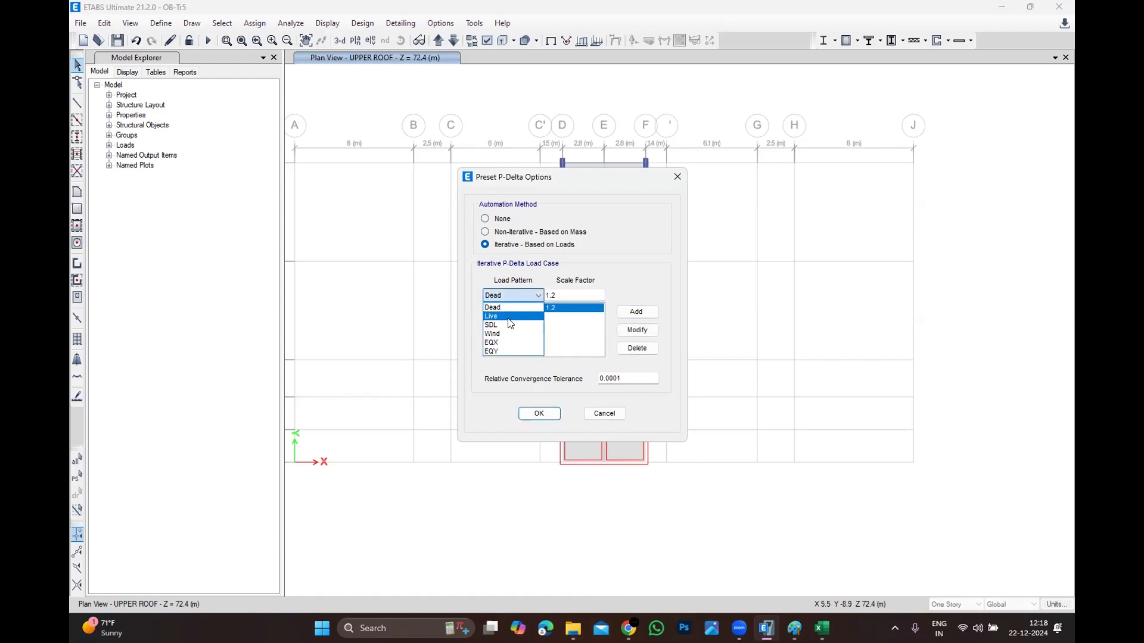
{"action": "left_click", "coordinate": [509, 319]}
{"action": "left_click", "coordinate": [515, 293]}
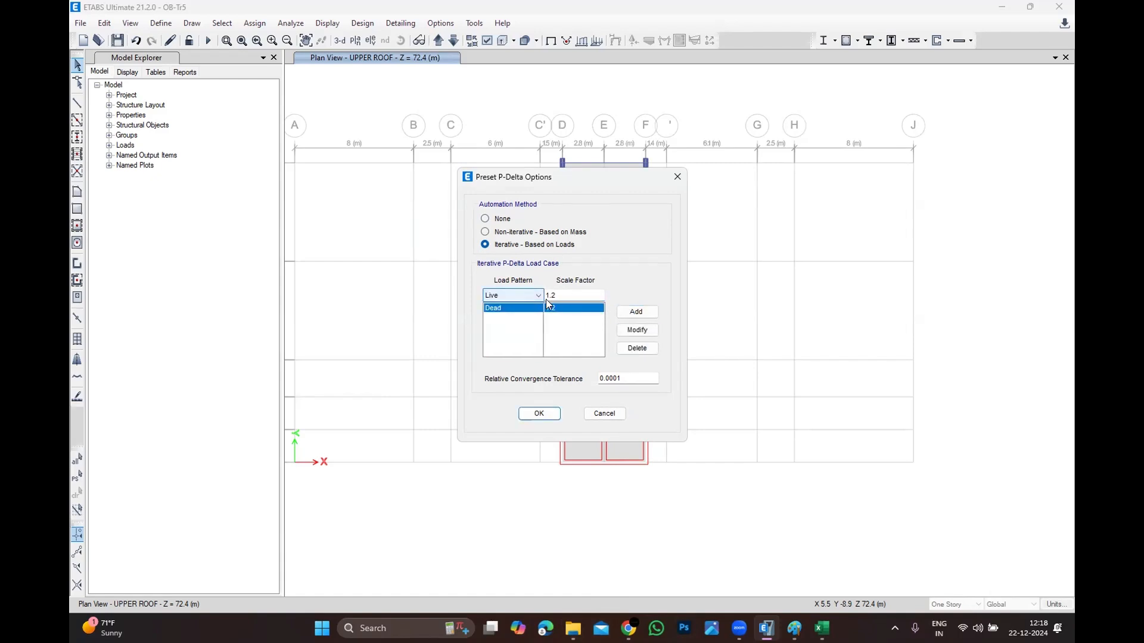
{"action": "scroll", "coordinate": [521, 299], "scroll_direction": "down", "scroll_amount": 1}
Add the Live load pattern with a scale factor of 1.6 and accept the P-Delta options.
{"action": "left_click", "coordinate": [537, 296]}
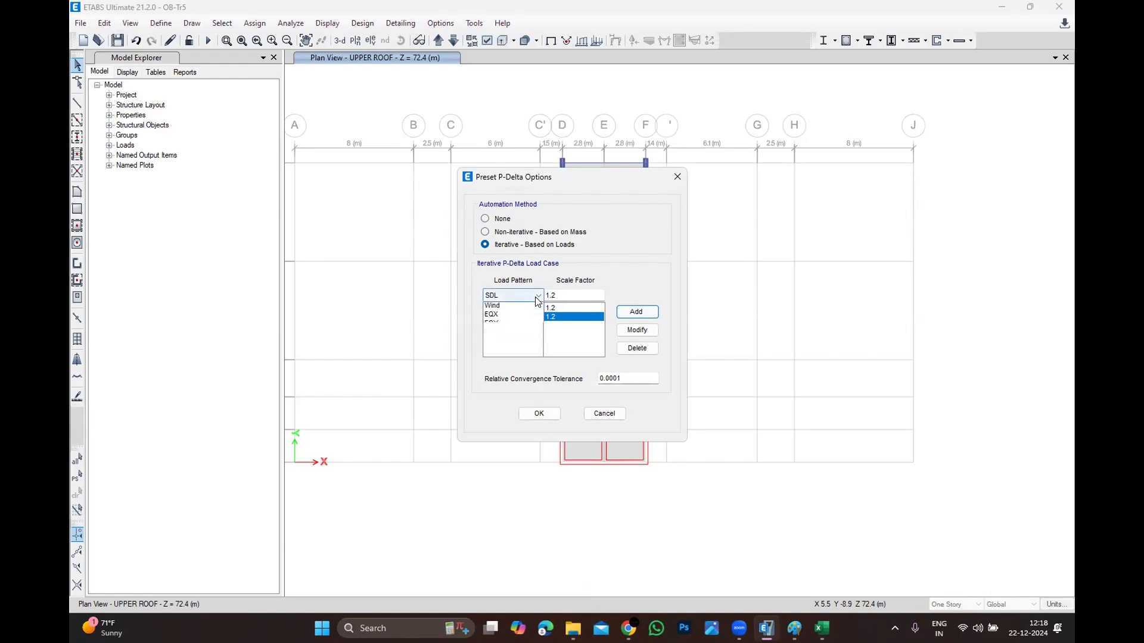
{"action": "left_click", "coordinate": [508, 317]}
{"action": "left_click_drag", "start_coordinate": [564, 294], "coordinate": [407, 304]}
{"action": "type", "text": "1.6"}
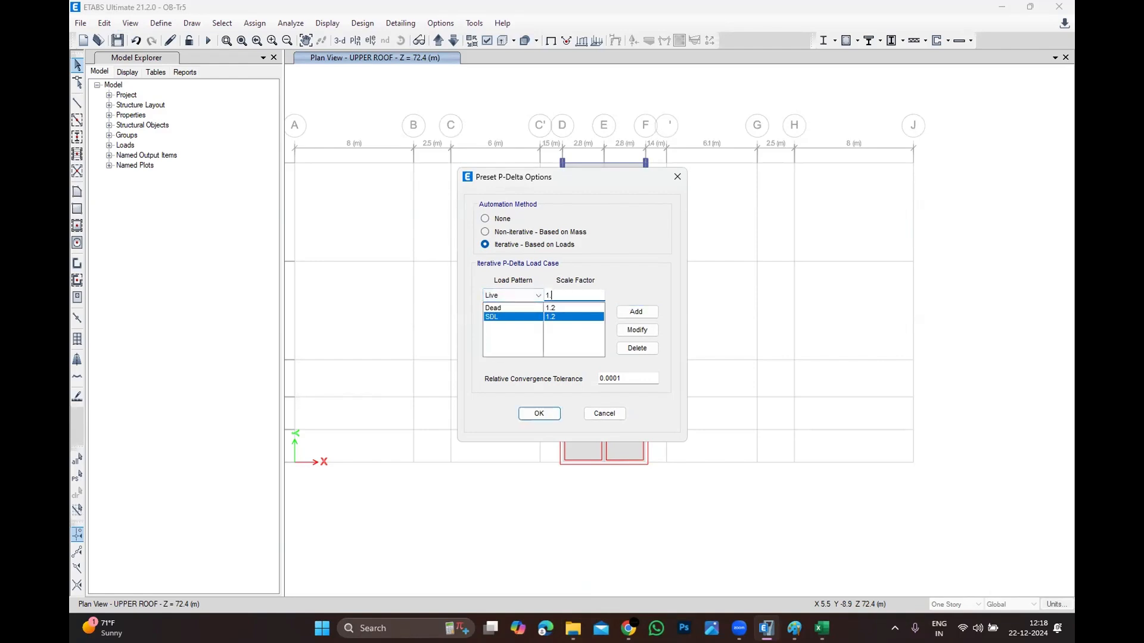
{"action": "left_click", "coordinate": [643, 312]}
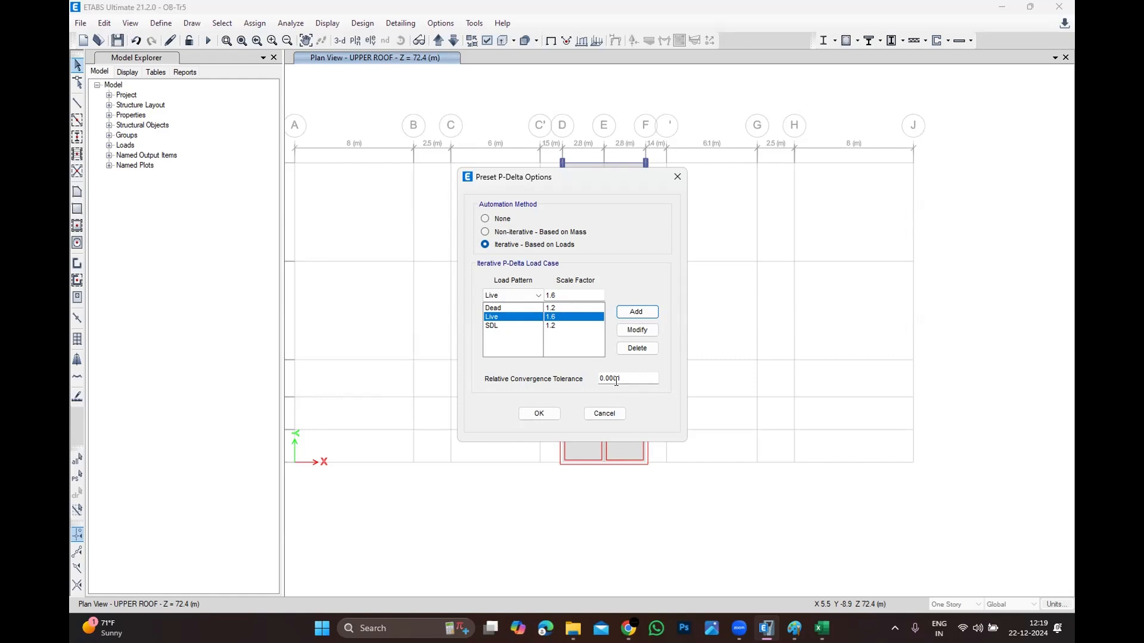
{"action": "left_click", "coordinate": [539, 413]}
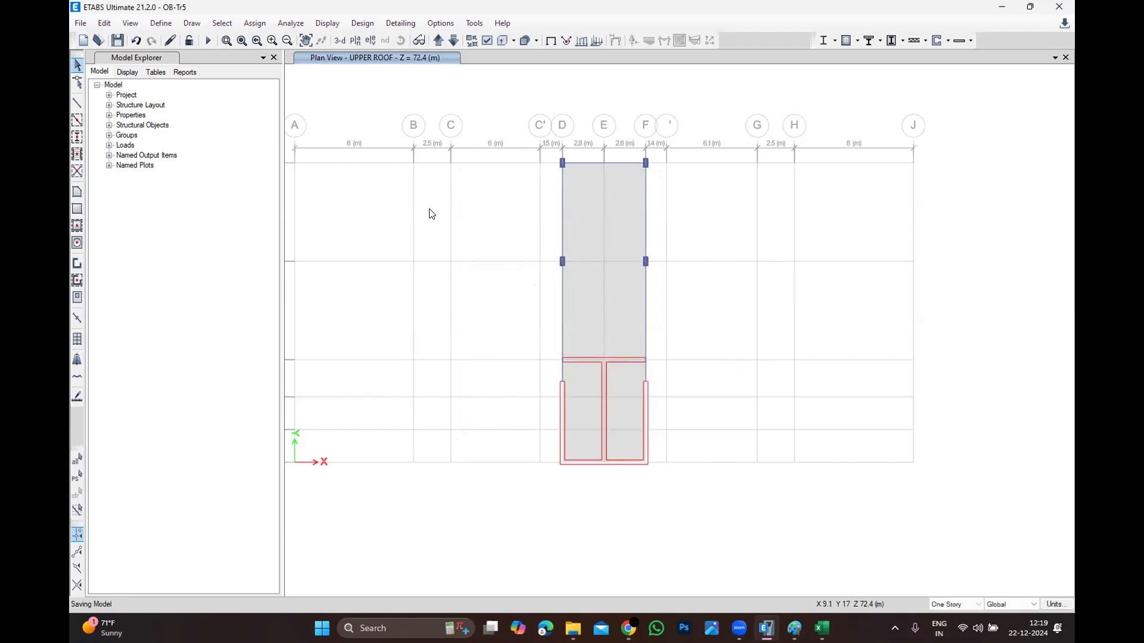
Check the design code in the concrete frame design preferences and leave them without changes.
{"action": "left_click", "coordinate": [160, 24]}
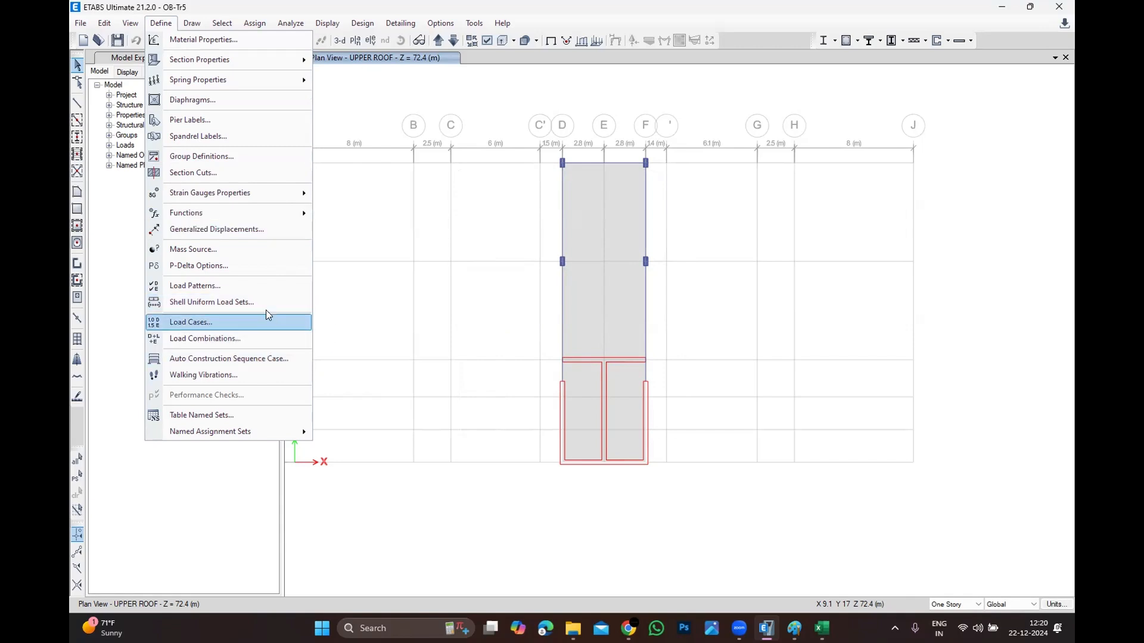
{"action": "left_click", "coordinate": [414, 114]}
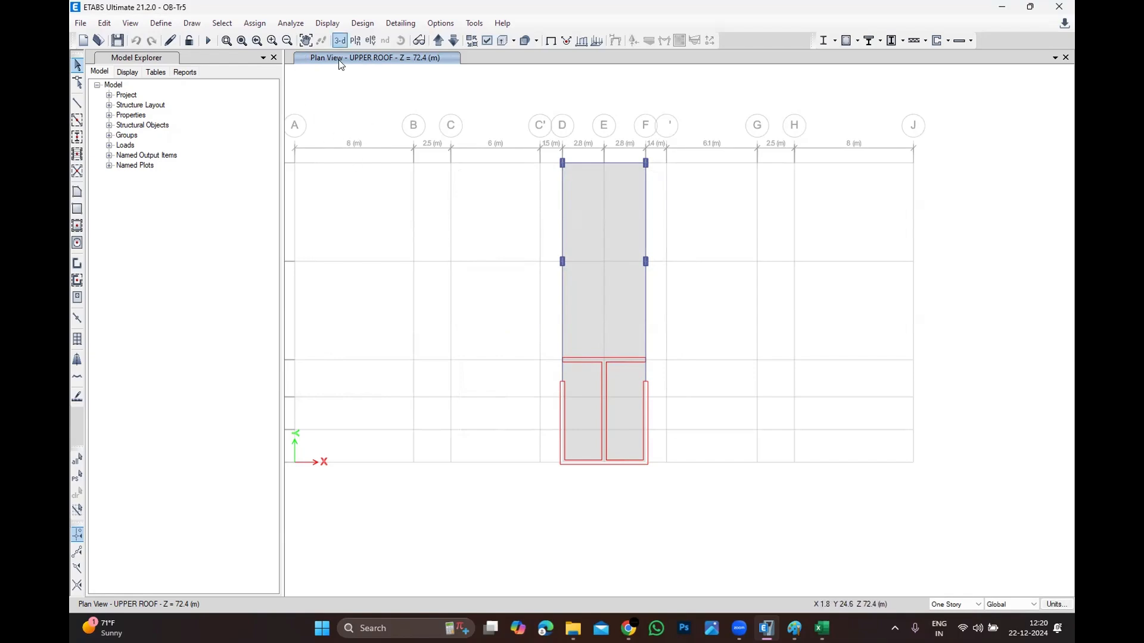
{"action": "left_click", "coordinate": [362, 23]}
{"action": "mouse_move", "coordinate": [385, 57]}
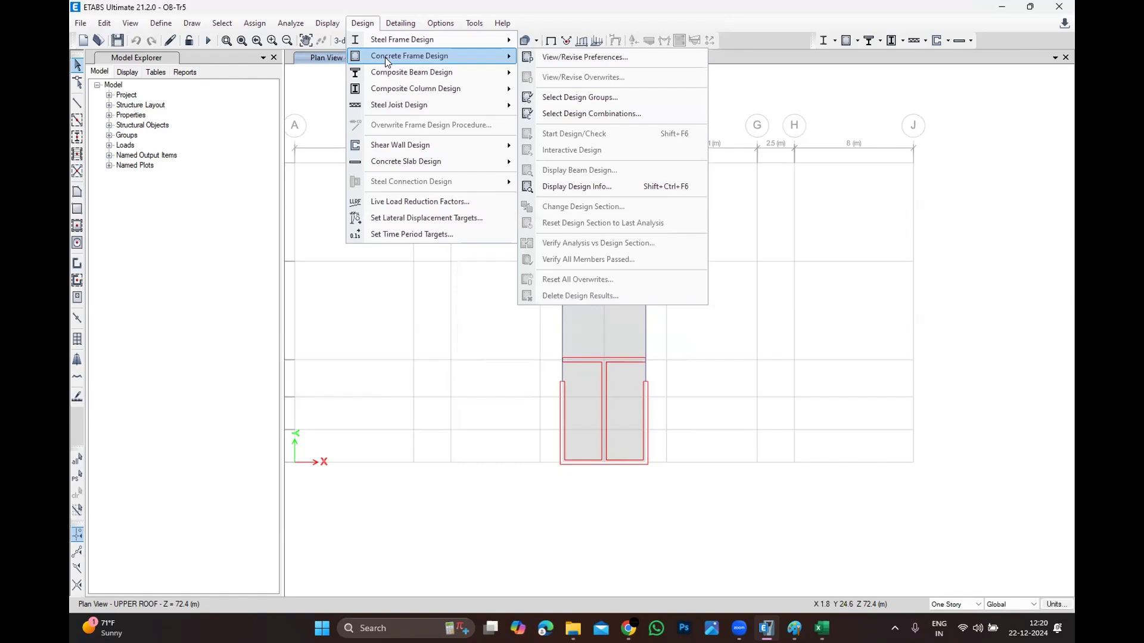
{"action": "left_click", "coordinate": [565, 59]}
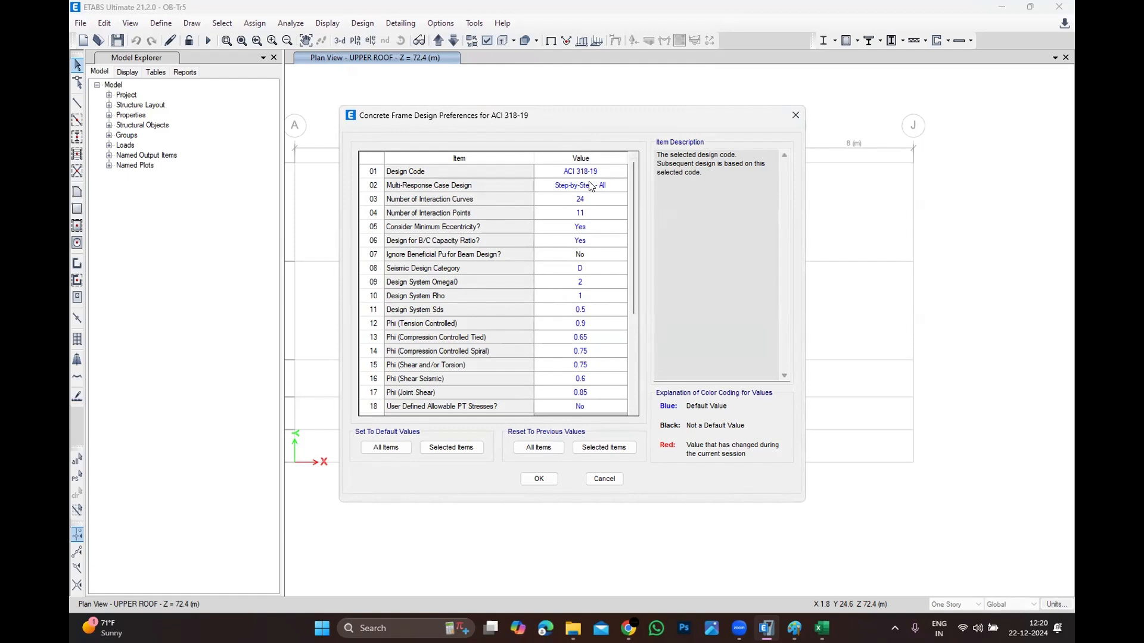
{"action": "left_click", "coordinate": [610, 479]}
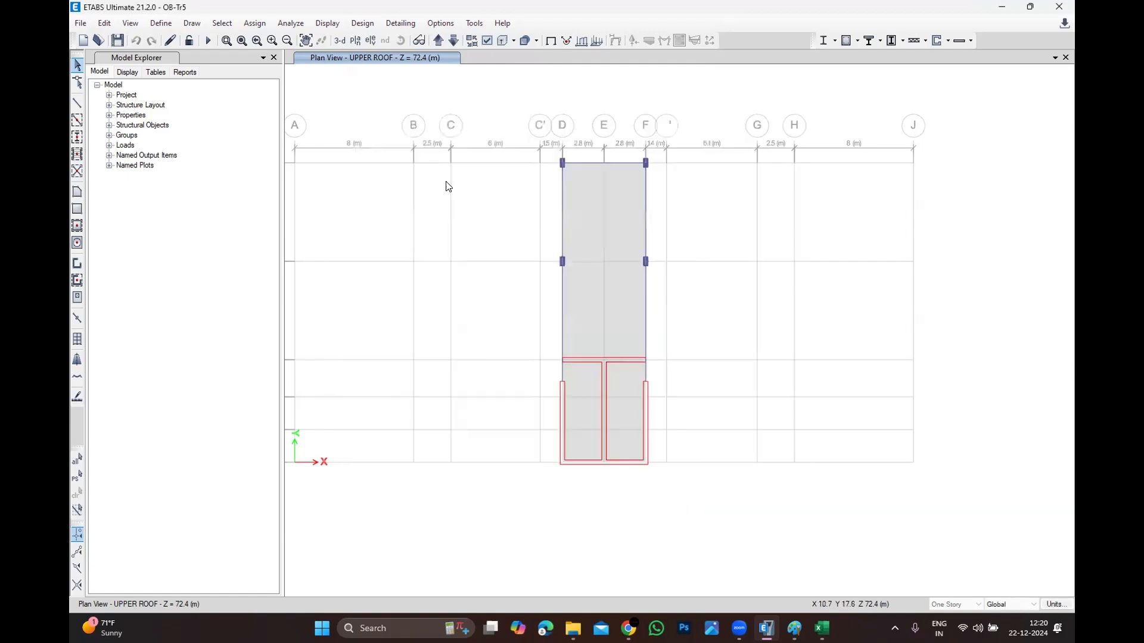
Set the design code in the shear wall design preferences to ACI 318-19.
{"action": "left_click", "coordinate": [362, 22]}
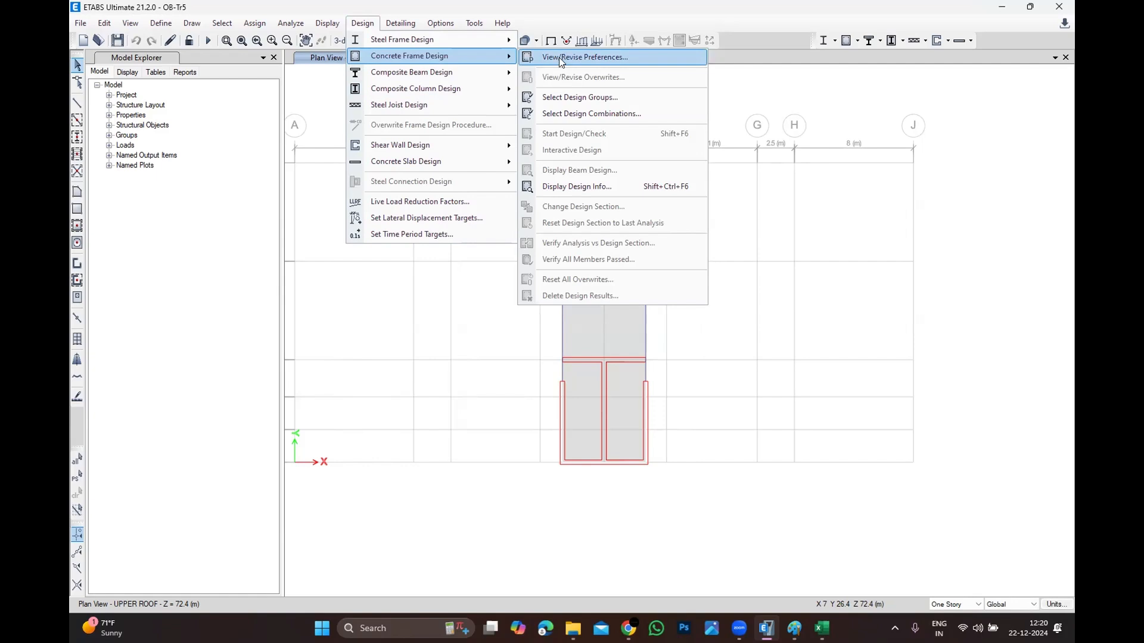
{"action": "mouse_move", "coordinate": [417, 147]}
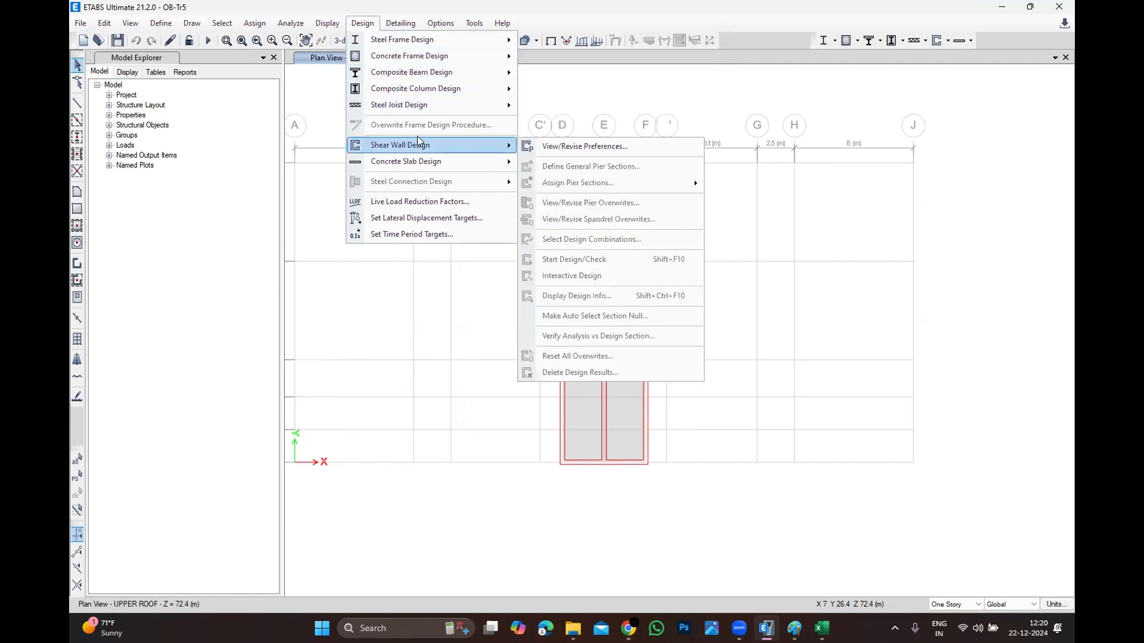
{"action": "left_click", "coordinate": [587, 146]}
{"action": "left_click", "coordinate": [623, 170]}
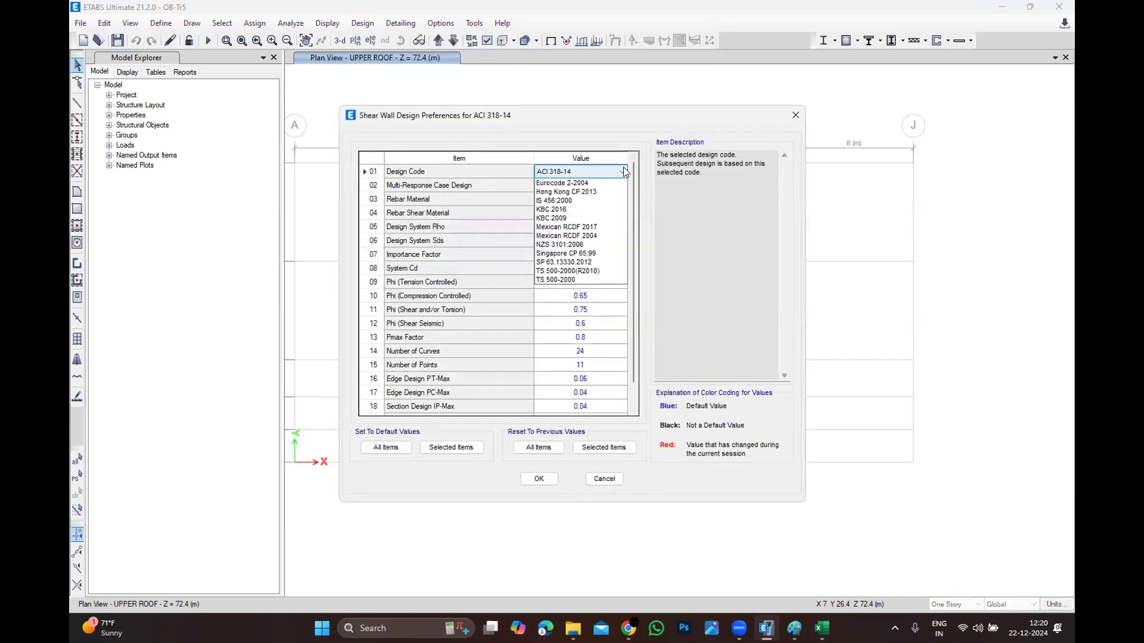
{"action": "left_click", "coordinate": [598, 181]}
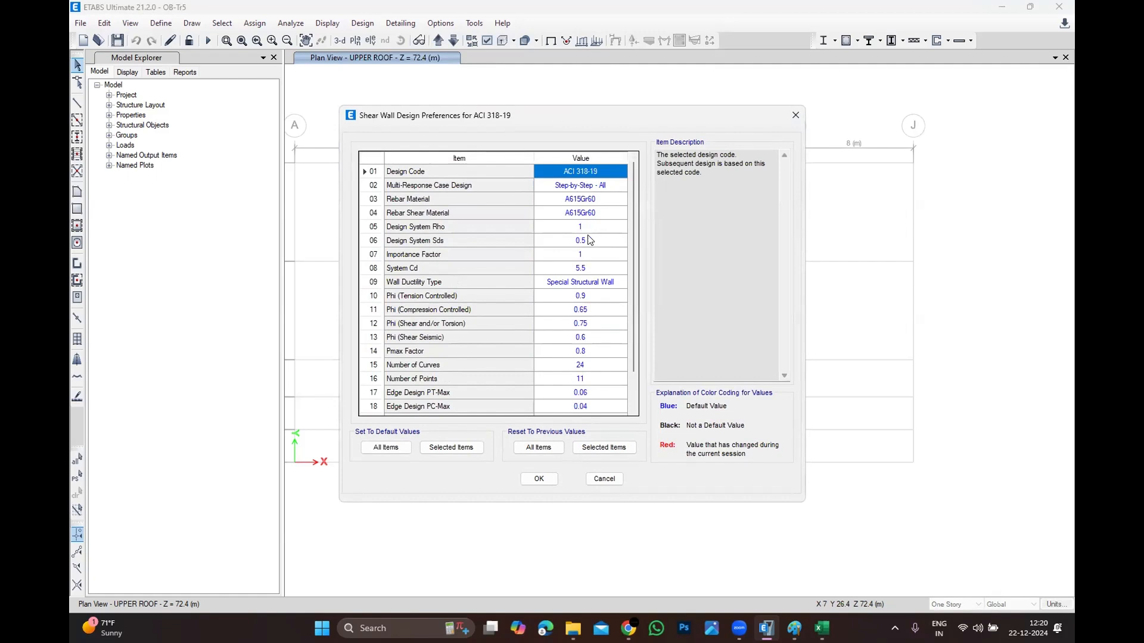
{"action": "left_click", "coordinate": [540, 475]}
Review the seismic and phi factor values in the concrete frame design preferences.
{"action": "left_click", "coordinate": [362, 22]}
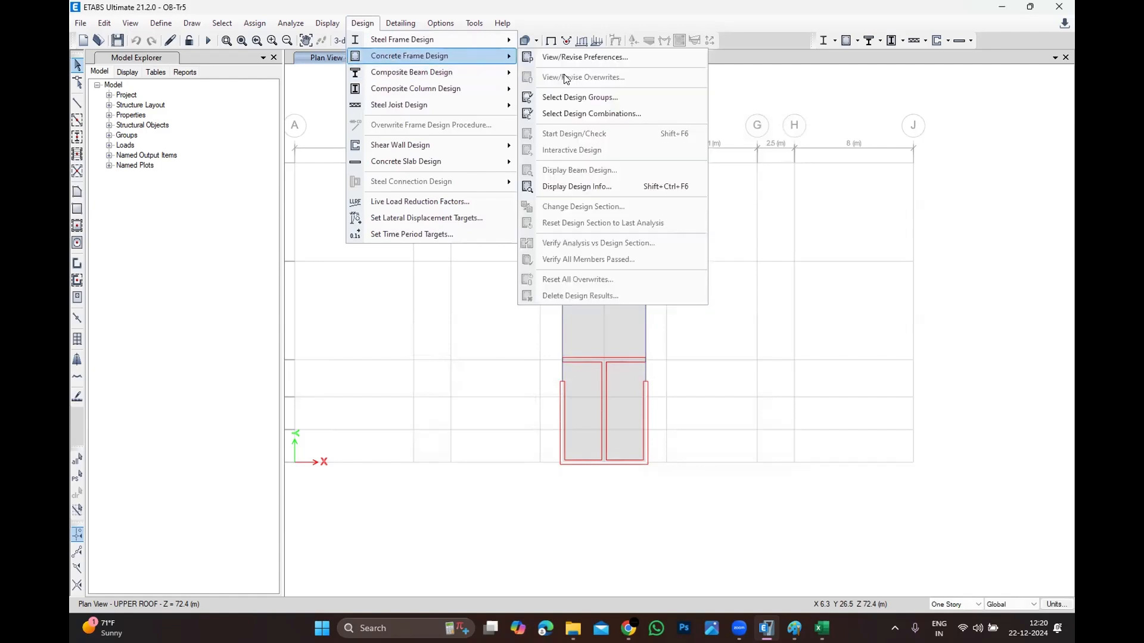
{"action": "left_click", "coordinate": [578, 56]}
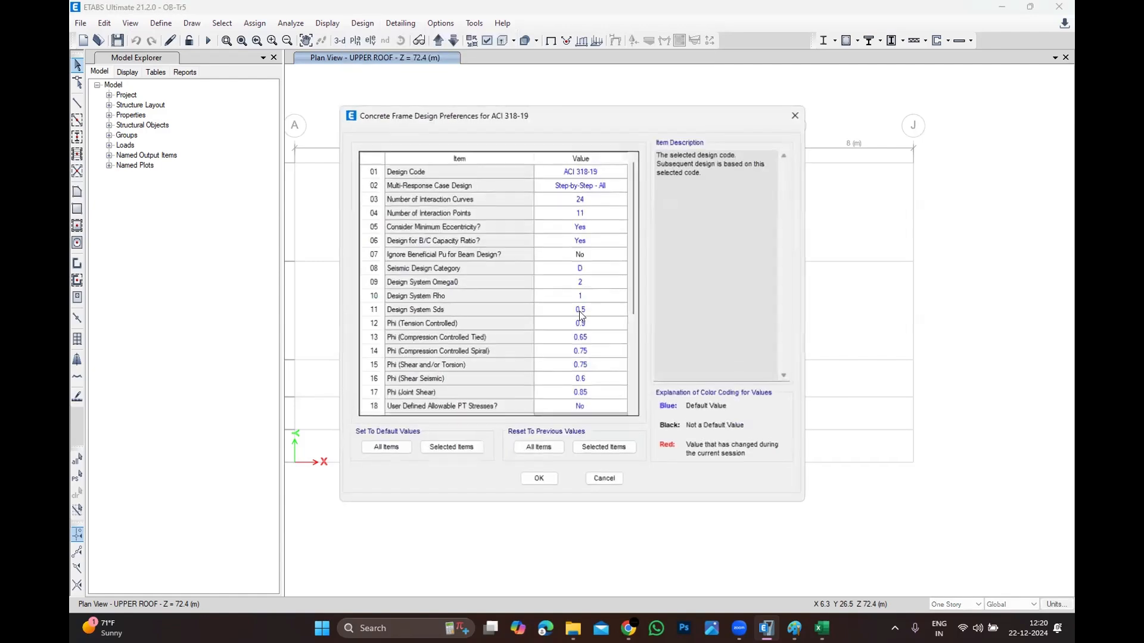
{"action": "left_click", "coordinate": [605, 476]}
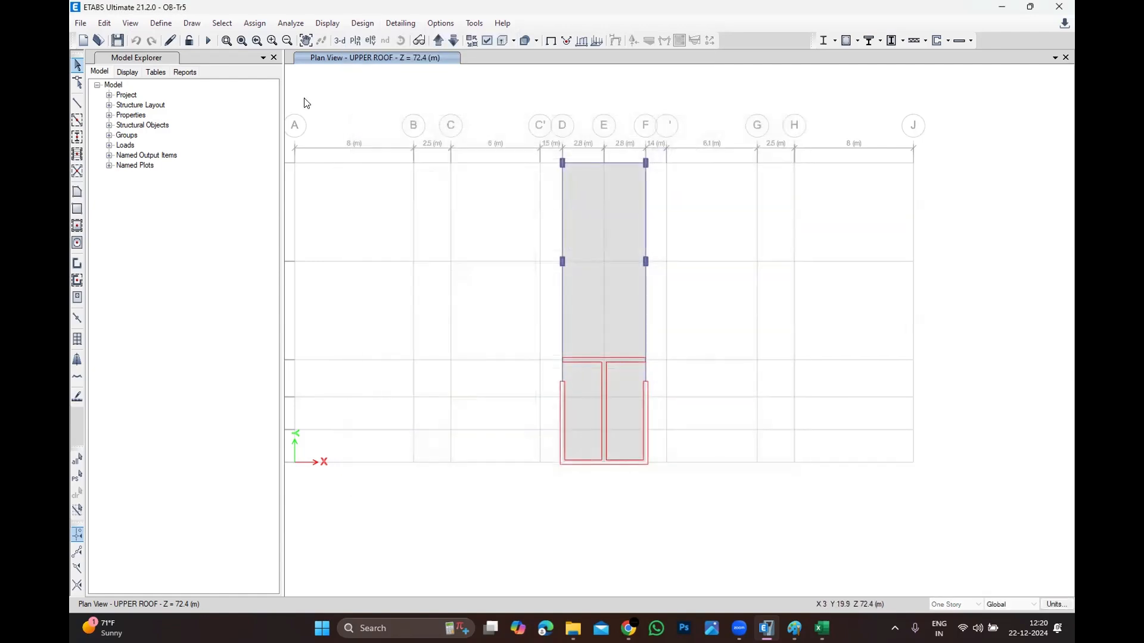
Inspect the property data of the 4000Psi concrete in the material definitions, then close them without changes.
{"action": "left_click", "coordinate": [161, 23]}
{"action": "left_click", "coordinate": [173, 38]}
{"action": "left_click", "coordinate": [470, 267]}
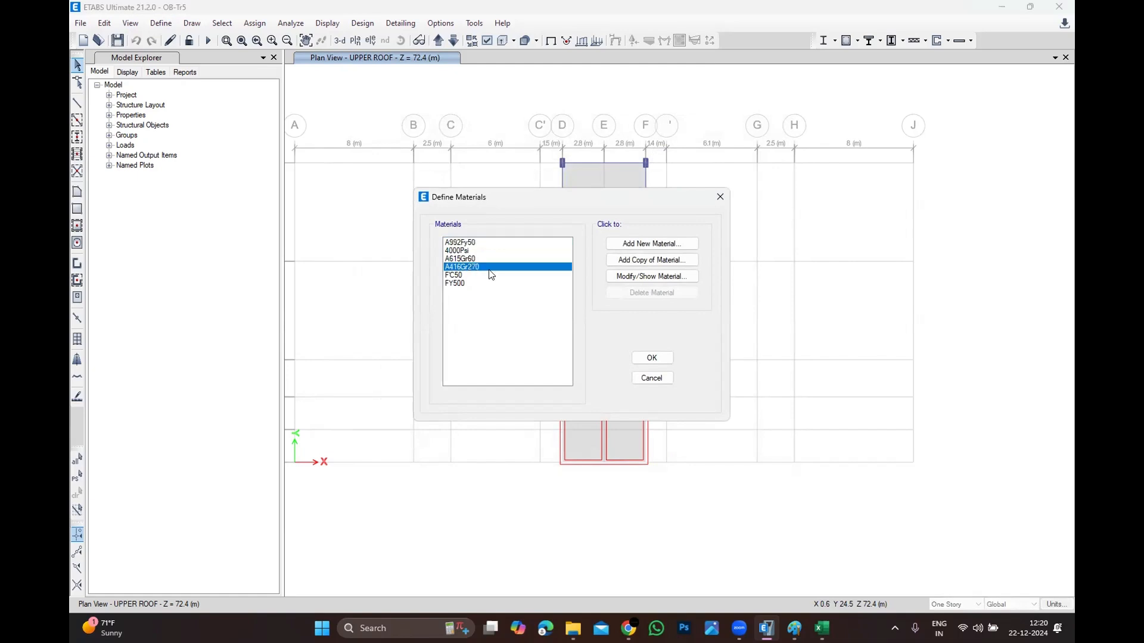
{"action": "left_click", "coordinate": [502, 251]}
{"action": "double_click", "coordinate": [502, 252]}
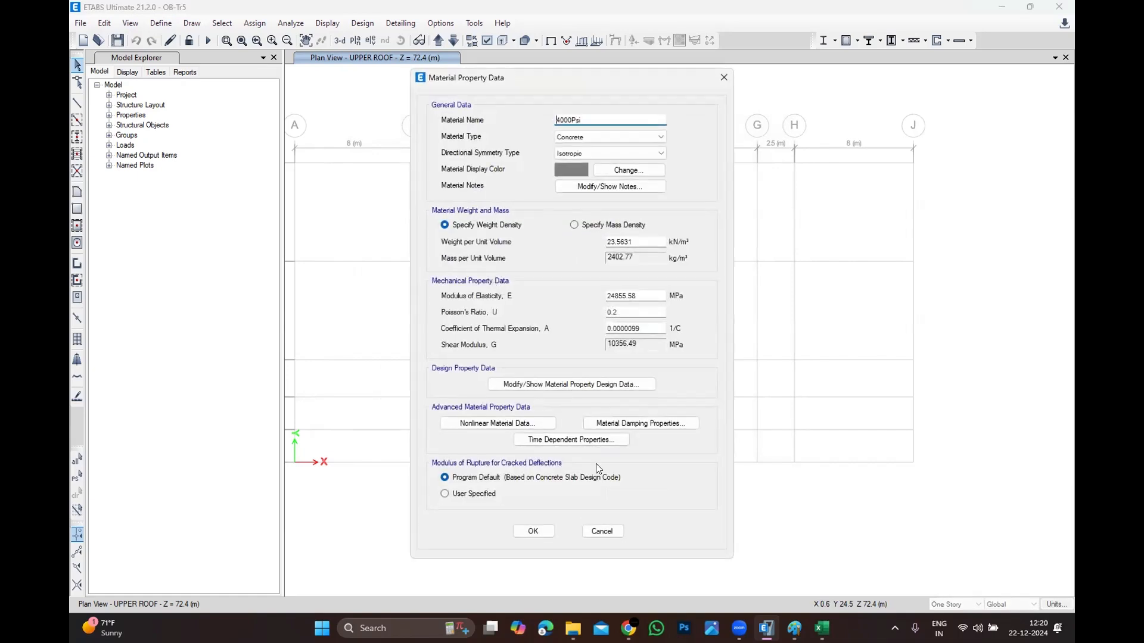
{"action": "left_click", "coordinate": [602, 531]}
{"action": "left_click", "coordinate": [497, 268]}
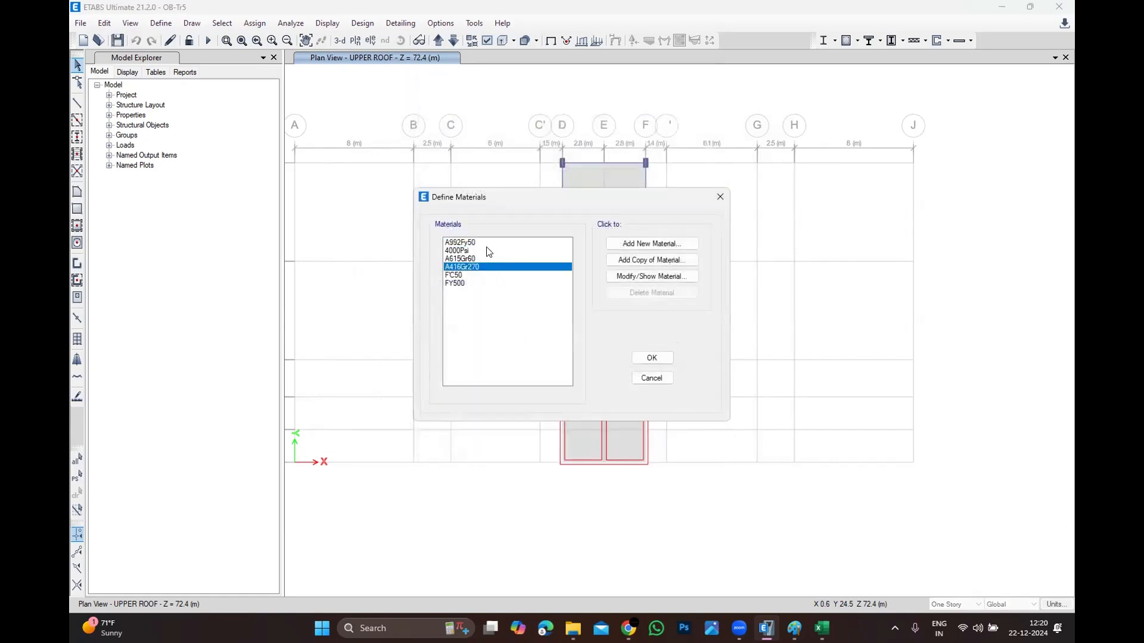
{"action": "left_click", "coordinate": [649, 379]}
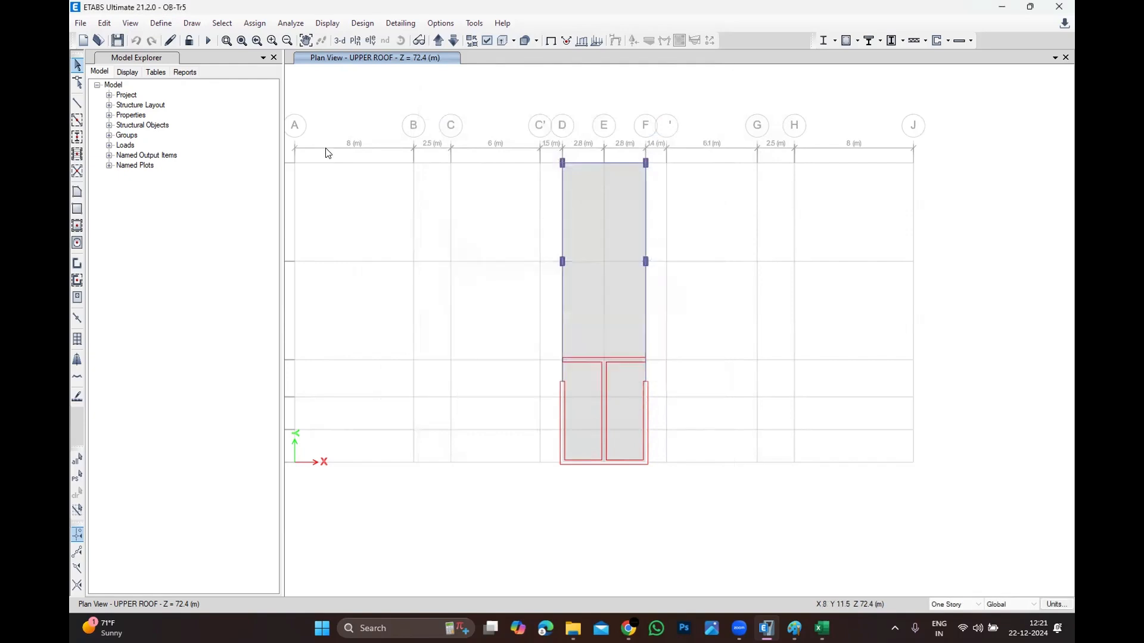
Look through the full list of concrete frame design preference items and close it without changes.
{"action": "left_click", "coordinate": [362, 23]}
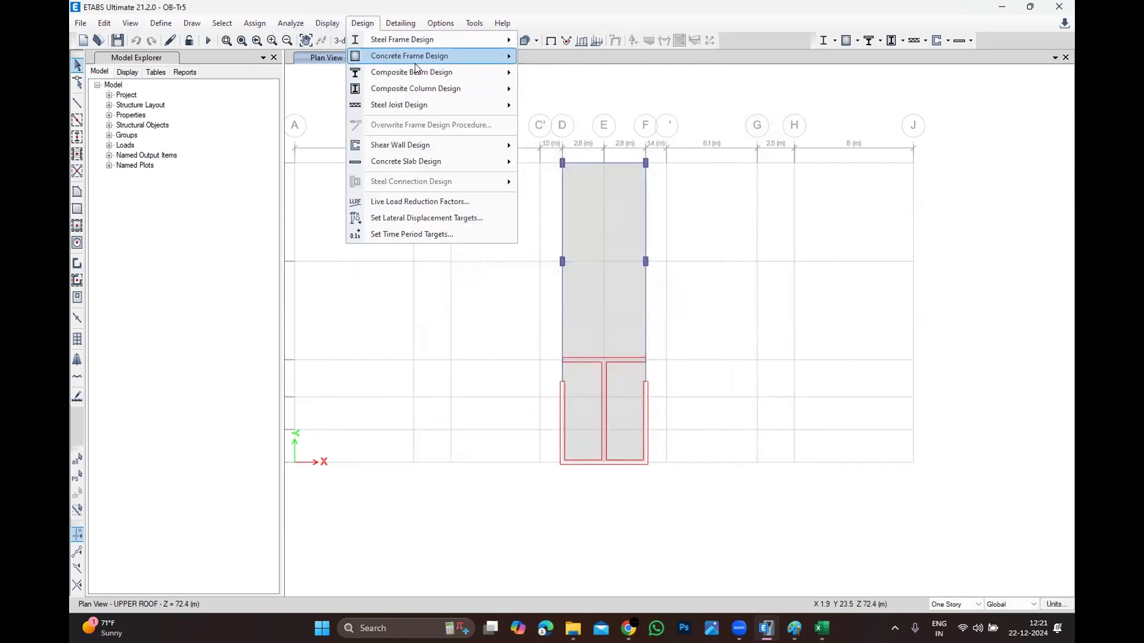
{"action": "mouse_move", "coordinate": [388, 54]}
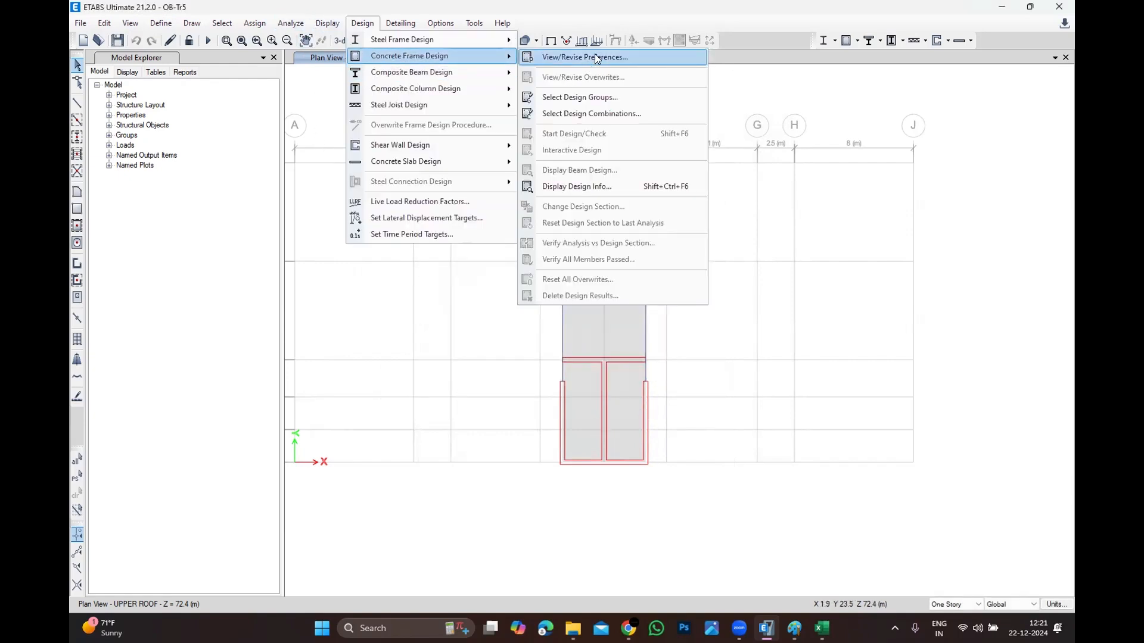
{"action": "left_click", "coordinate": [594, 55]}
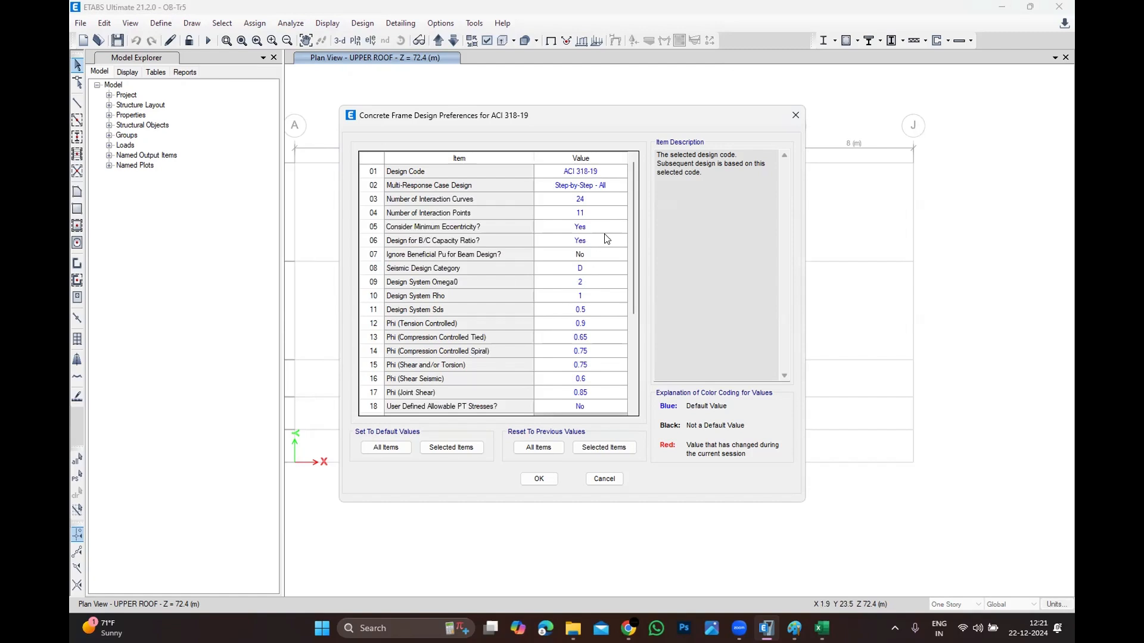
{"action": "scroll", "coordinate": [594, 323], "scroll_direction": "down", "scroll_amount": 3}
{"action": "scroll", "coordinate": [596, 241], "scroll_direction": "up", "scroll_amount": 3}
{"action": "left_click", "coordinate": [605, 479]}
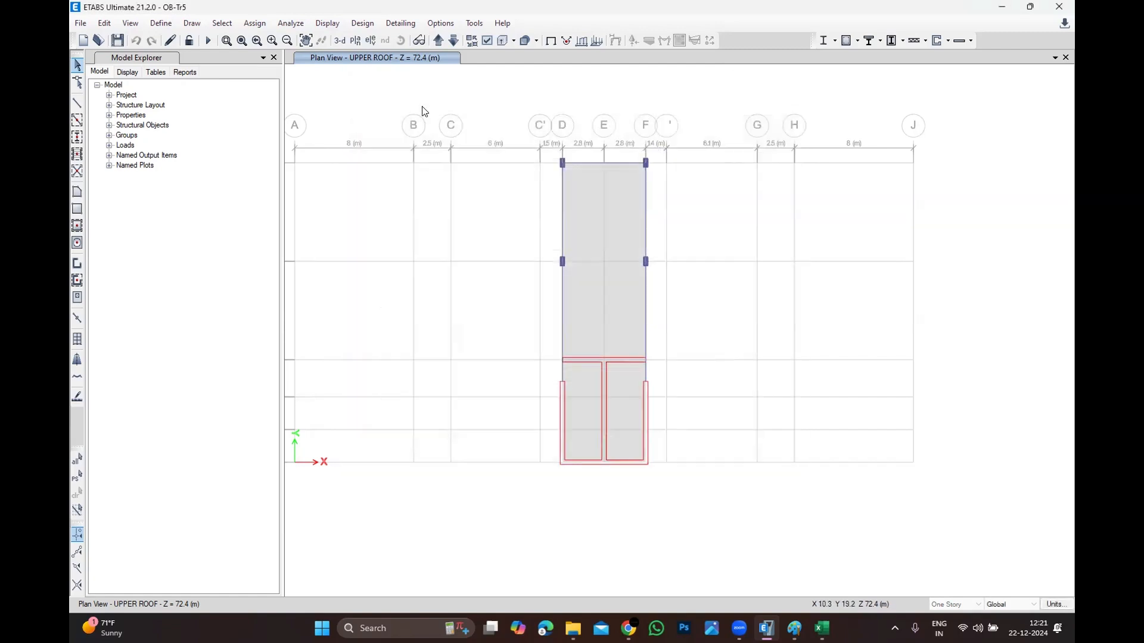
Set both the rebar material and the rebar shear material in the shear wall design preferences to FY500.
{"action": "left_click", "coordinate": [362, 23]}
{"action": "mouse_move", "coordinate": [414, 148]}
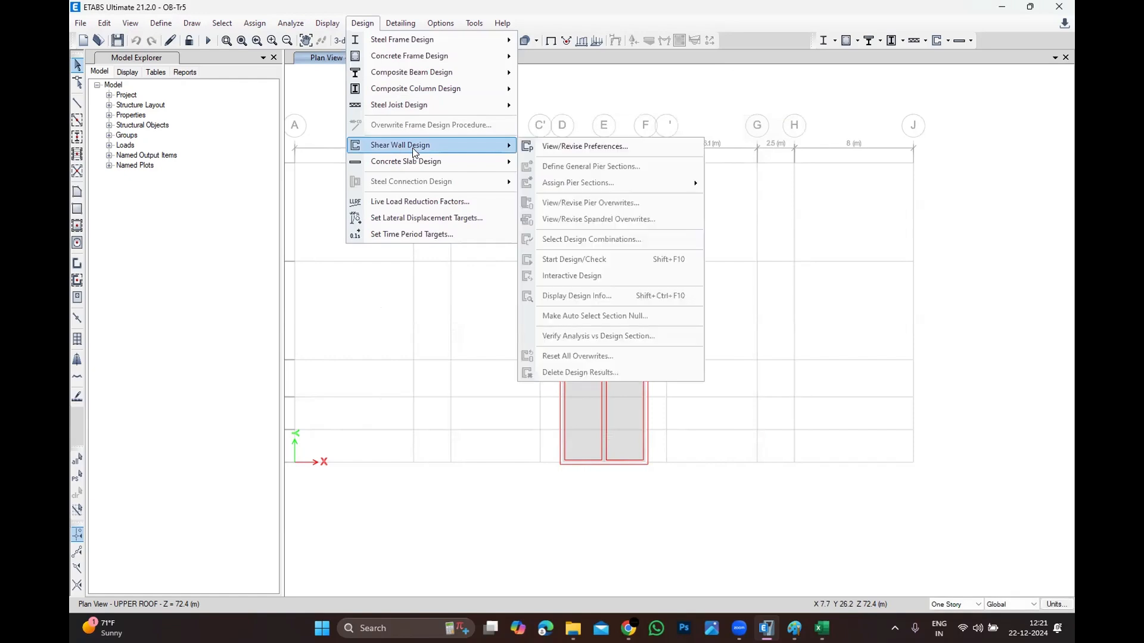
{"action": "left_click", "coordinate": [575, 145]}
{"action": "left_click", "coordinate": [608, 199]}
{"action": "left_click", "coordinate": [607, 200]}
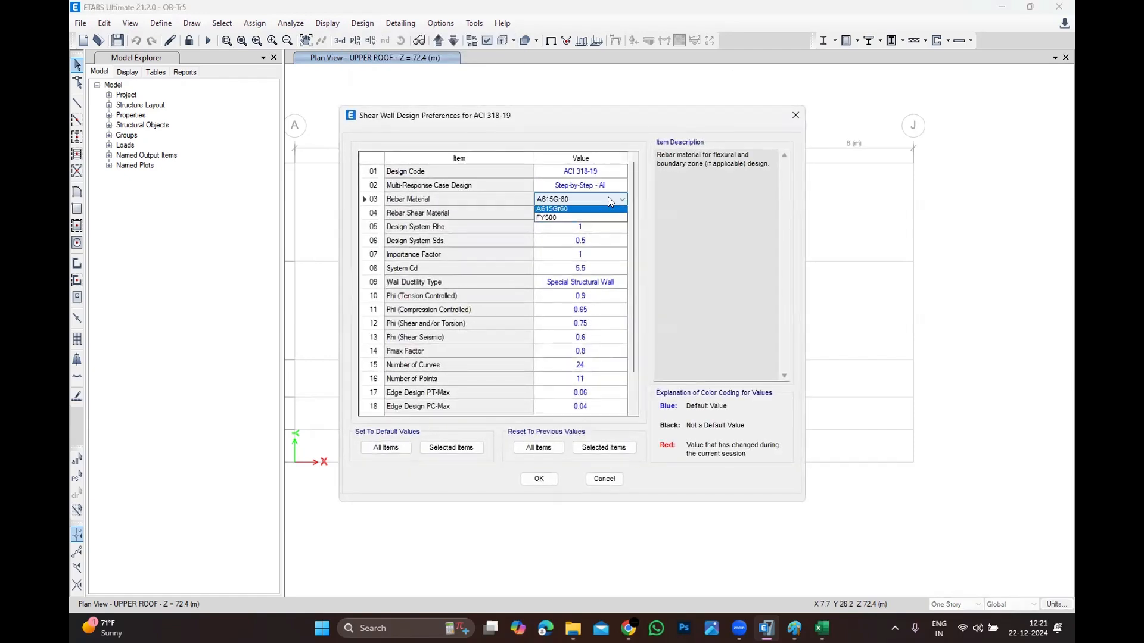
{"action": "left_click", "coordinate": [554, 217]}
{"action": "left_click", "coordinate": [554, 212]}
{"action": "left_click", "coordinate": [554, 212]}
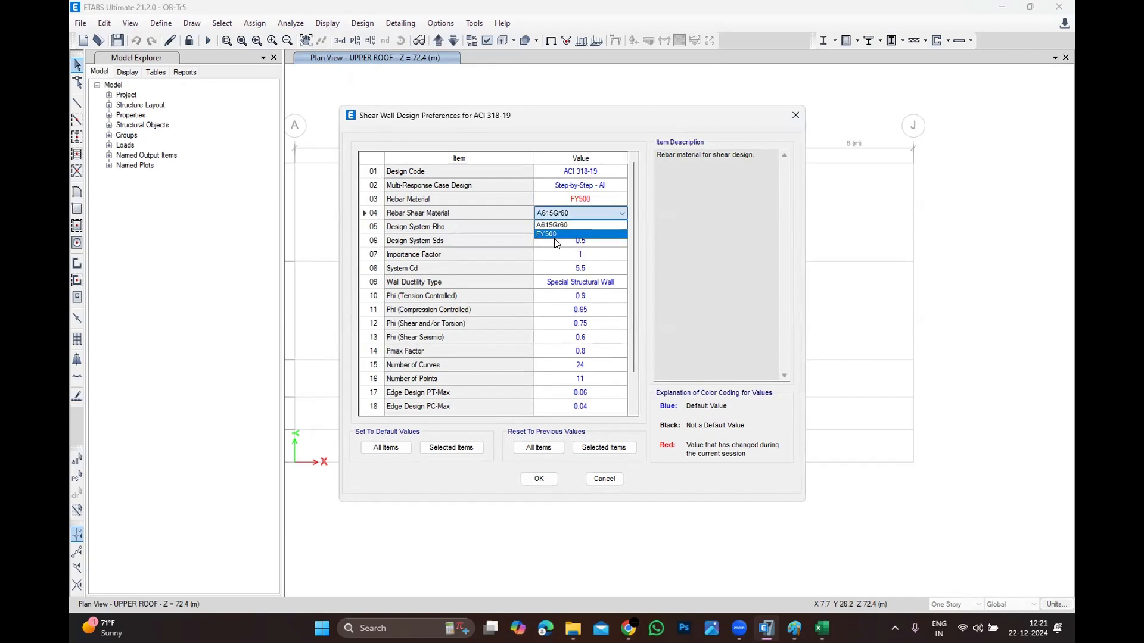
{"action": "left_click", "coordinate": [554, 235]}
Review the remaining shear wall preference items down to the utilization factor limit and accept the preferences.
{"action": "scroll", "coordinate": [589, 270], "scroll_direction": "down", "scroll_amount": 1}
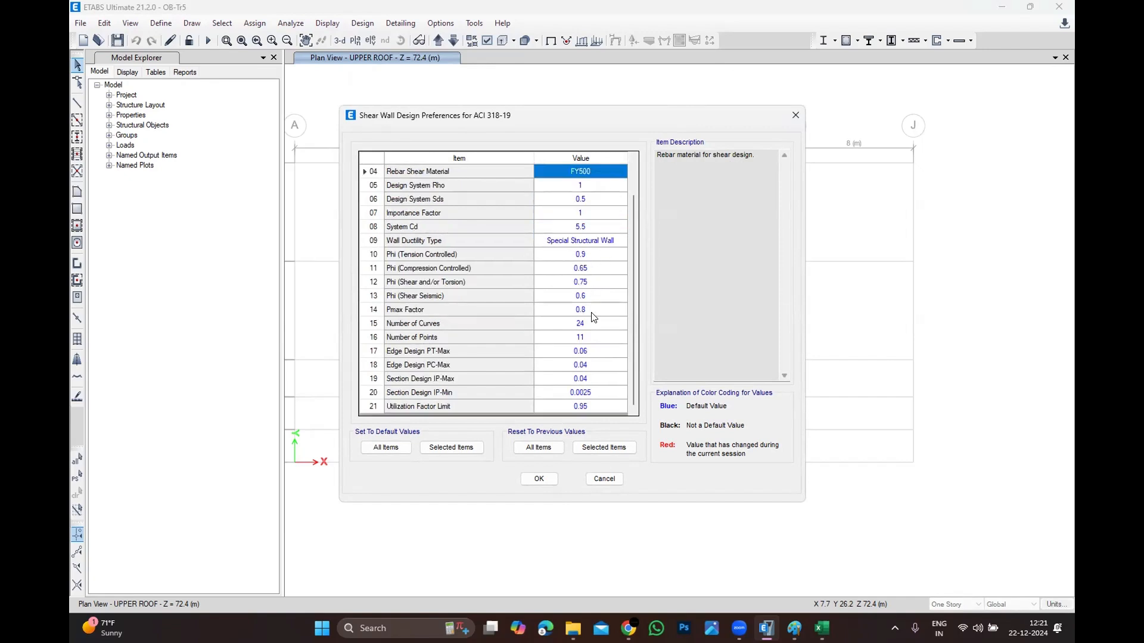
{"action": "scroll", "coordinate": [591, 292], "scroll_direction": "up", "scroll_amount": 1}
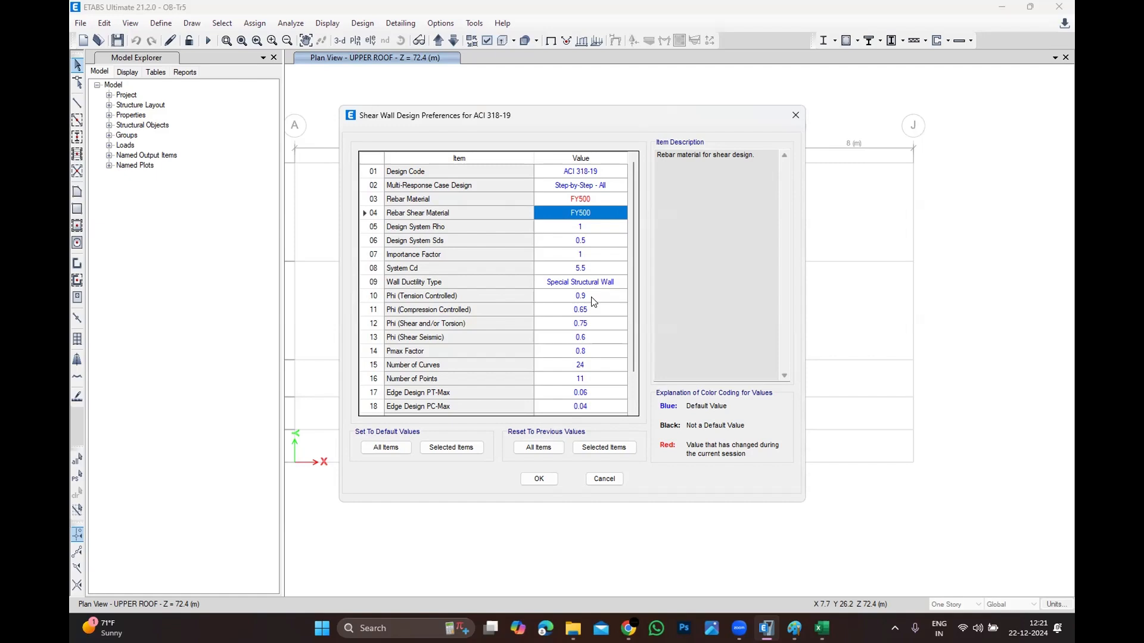
{"action": "left_click", "coordinate": [601, 106]}
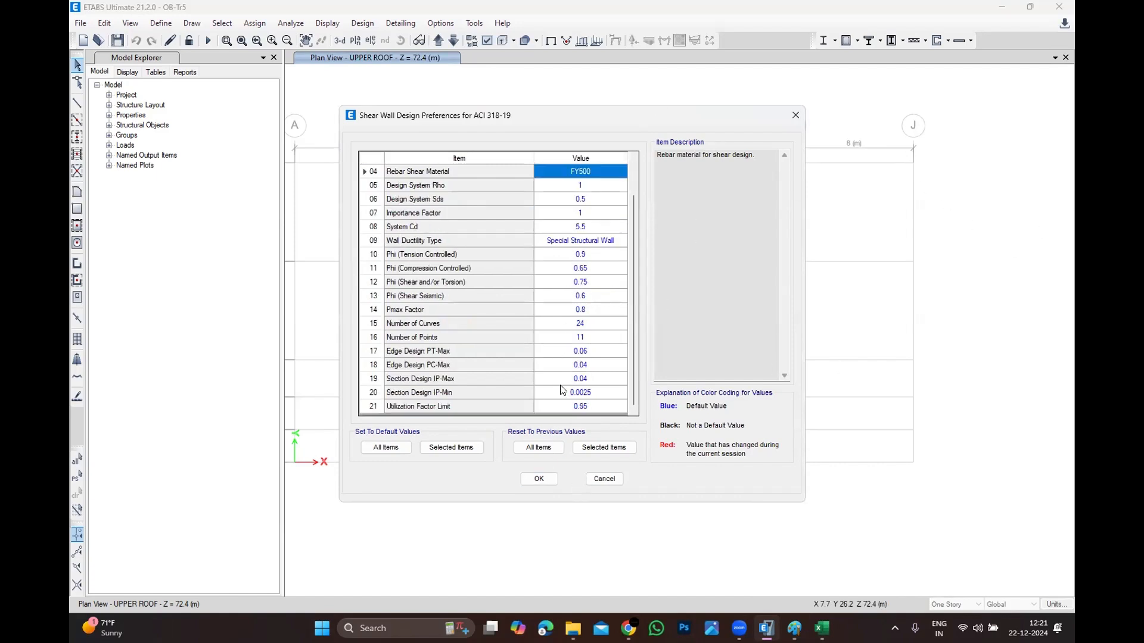
{"action": "scroll", "coordinate": [563, 381], "scroll_direction": "down", "scroll_amount": 1}
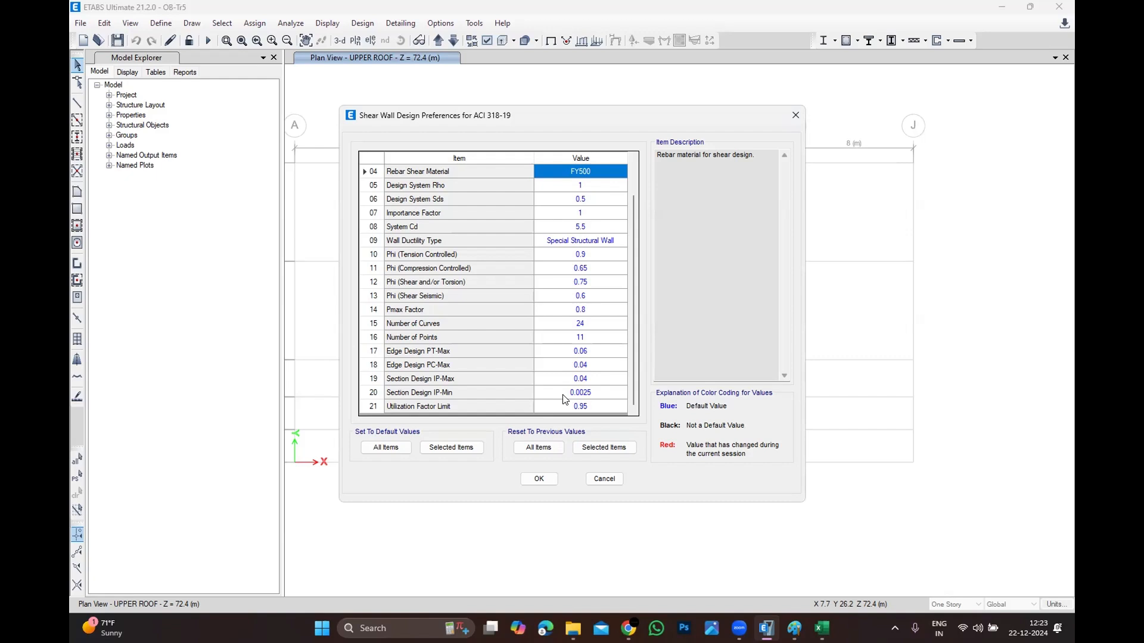
{"action": "left_click", "coordinate": [538, 481]}
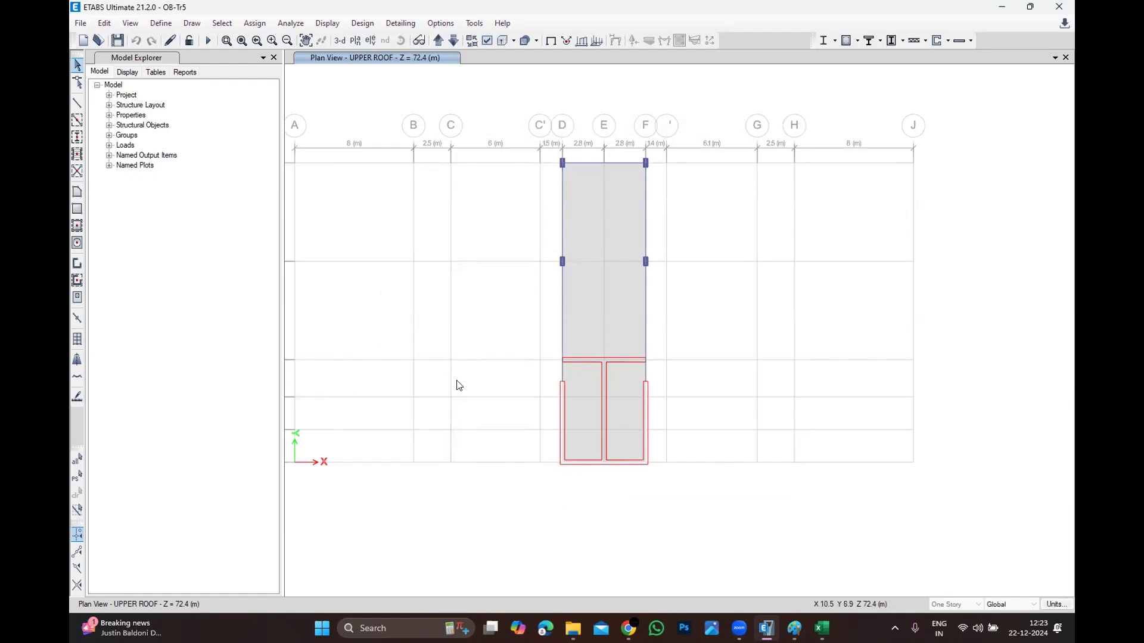
Switch the plan view to the Raft level and display the undeformed shape.
{"action": "scroll", "coordinate": [487, 398], "scroll_direction": "down", "scroll_amount": 2}
{"action": "scroll", "coordinate": [417, 309], "scroll_direction": "up", "scroll_amount": 2}
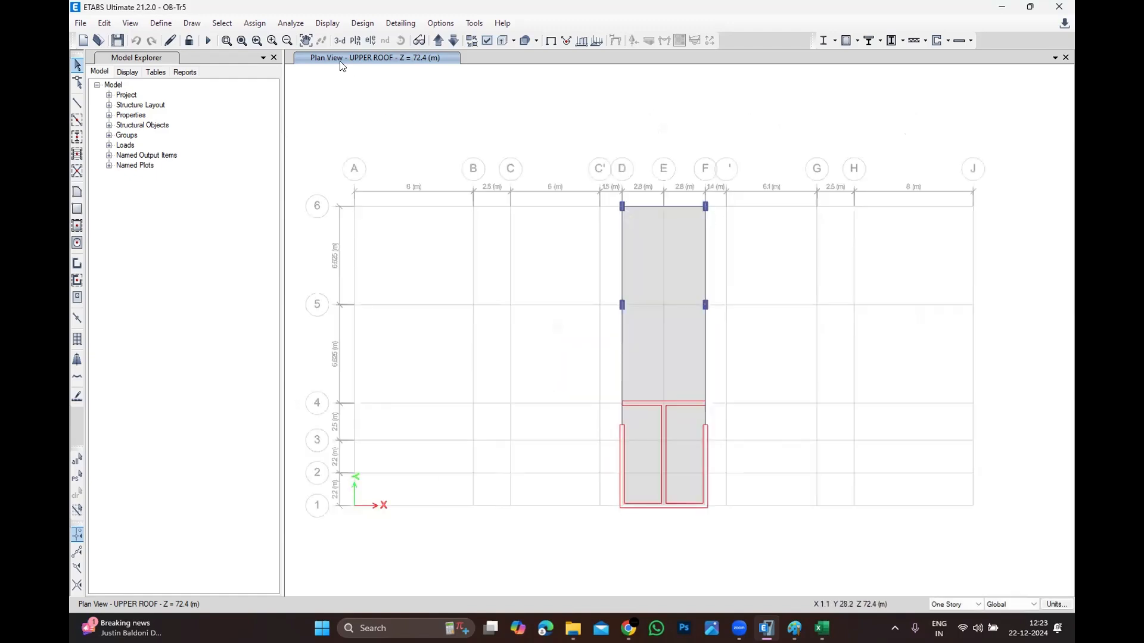
{"action": "left_click", "coordinate": [355, 39]}
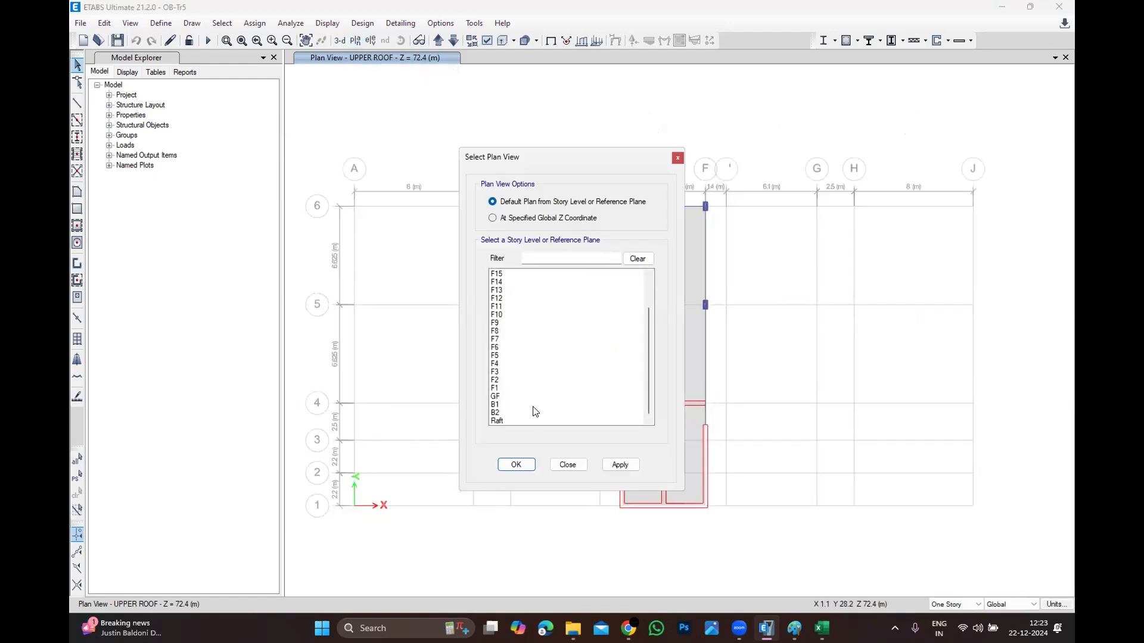
{"action": "left_click", "coordinate": [506, 420]}
{"action": "left_click", "coordinate": [515, 464]}
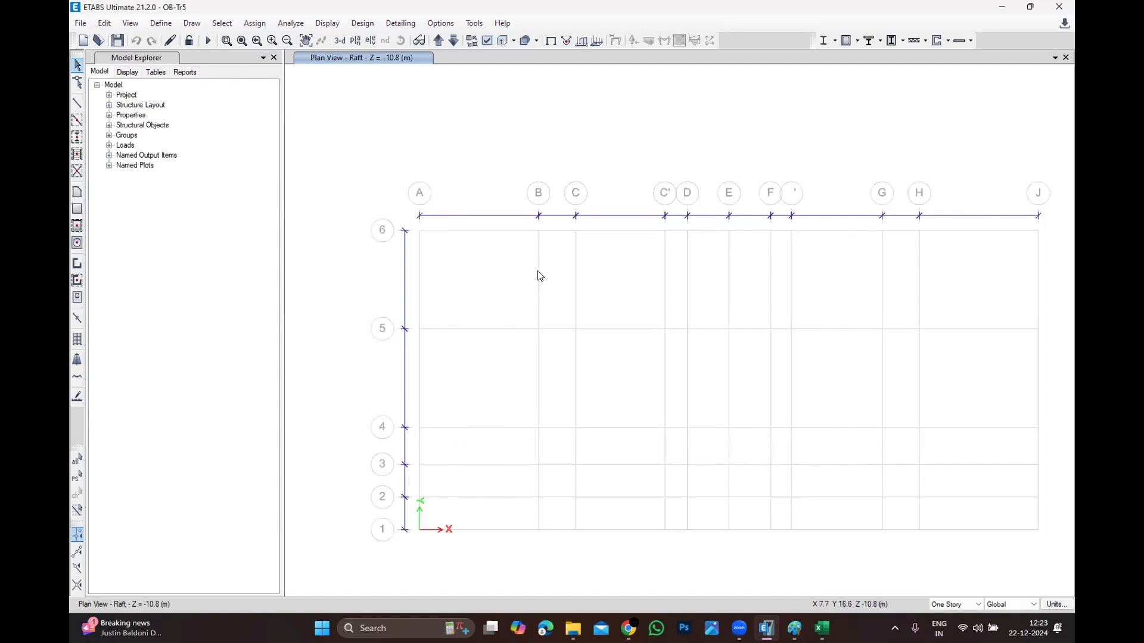
{"action": "left_click", "coordinate": [336, 25]}
{"action": "left_click", "coordinate": [360, 40]}
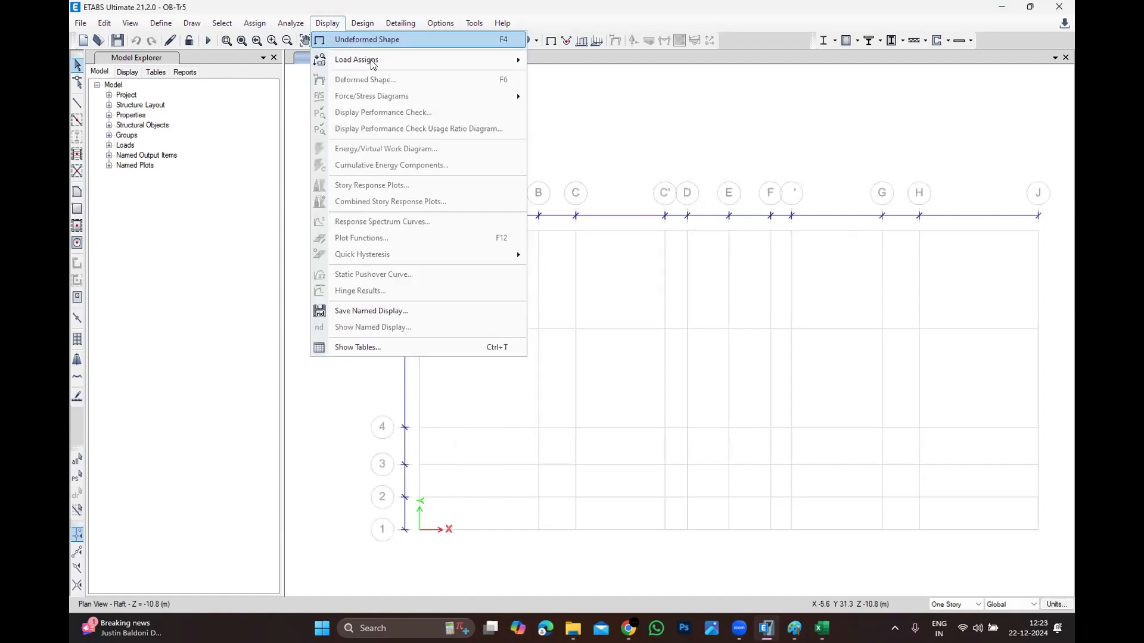
Inspect the assignments of the raft-level joint at grid point B-6 and close its information without changes.
{"action": "scroll", "coordinate": [529, 263], "scroll_direction": "down", "scroll_amount": 3}
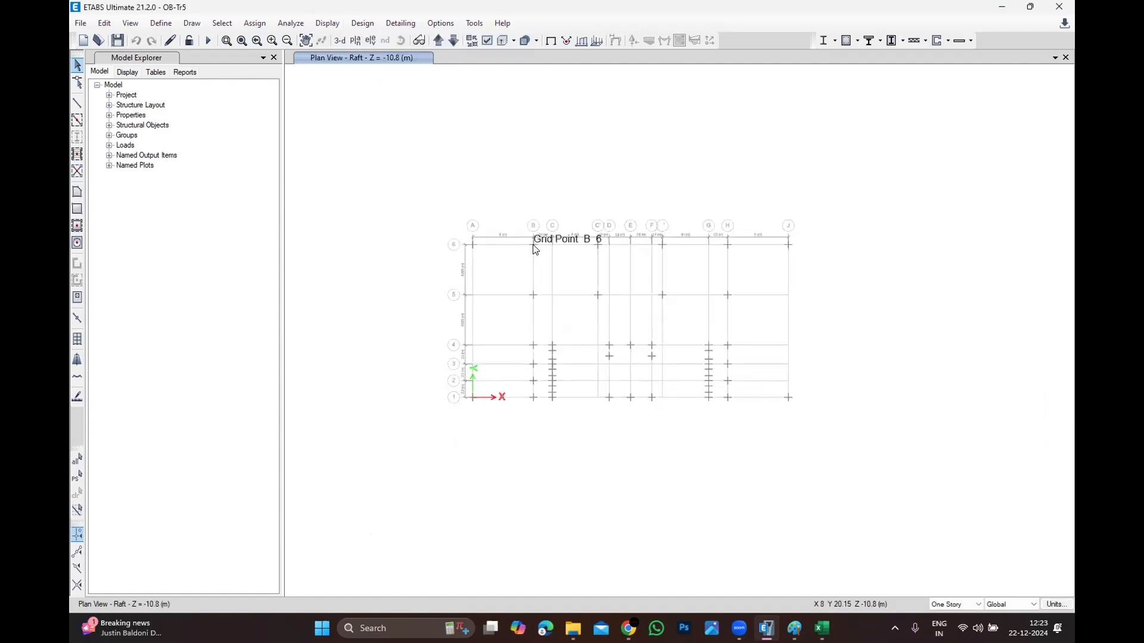
{"action": "left_click", "coordinate": [536, 247]}
{"action": "right_click", "coordinate": [538, 251]}
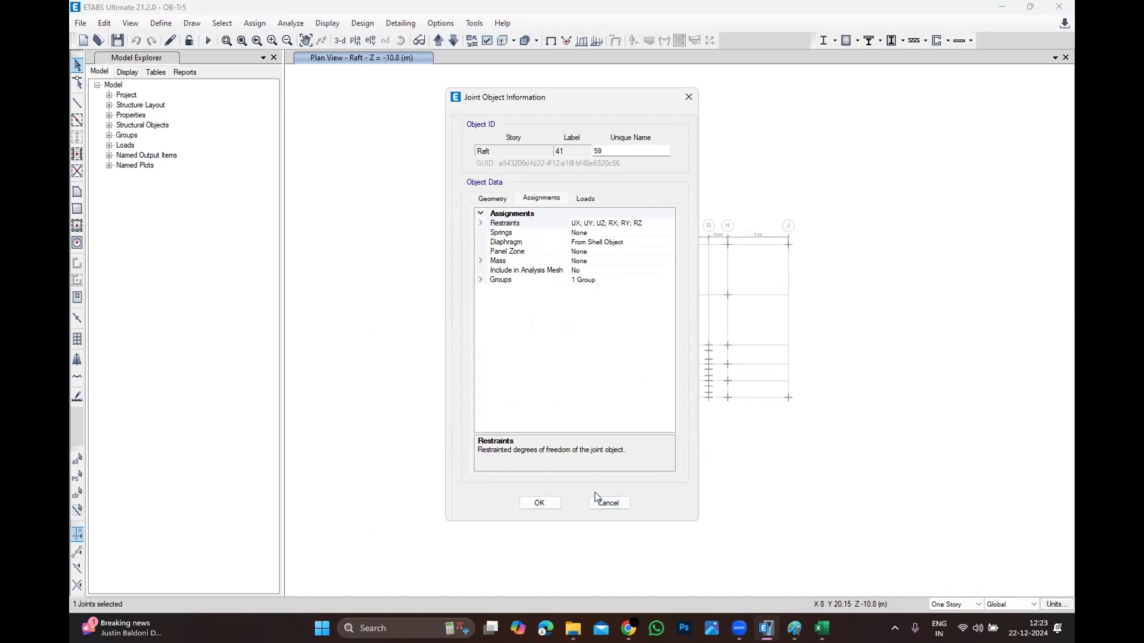
{"action": "key", "text": "Escape"}
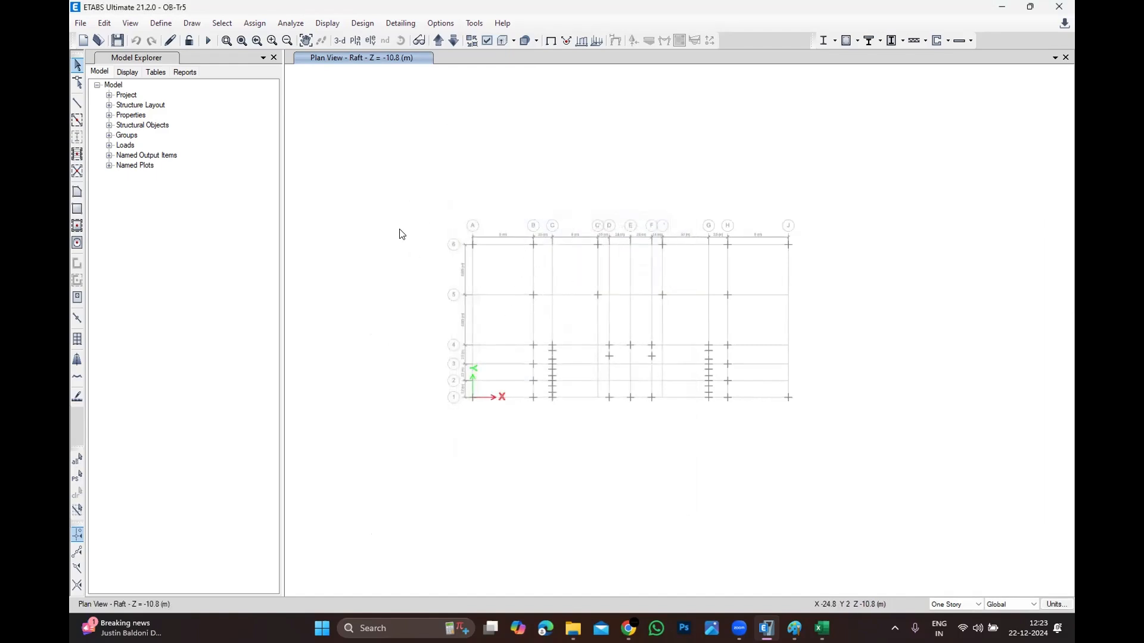
Move the plan view up to B2, view the design load combination selection for concrete frame design, and close it without changes.
{"action": "left_click", "coordinate": [439, 40]}
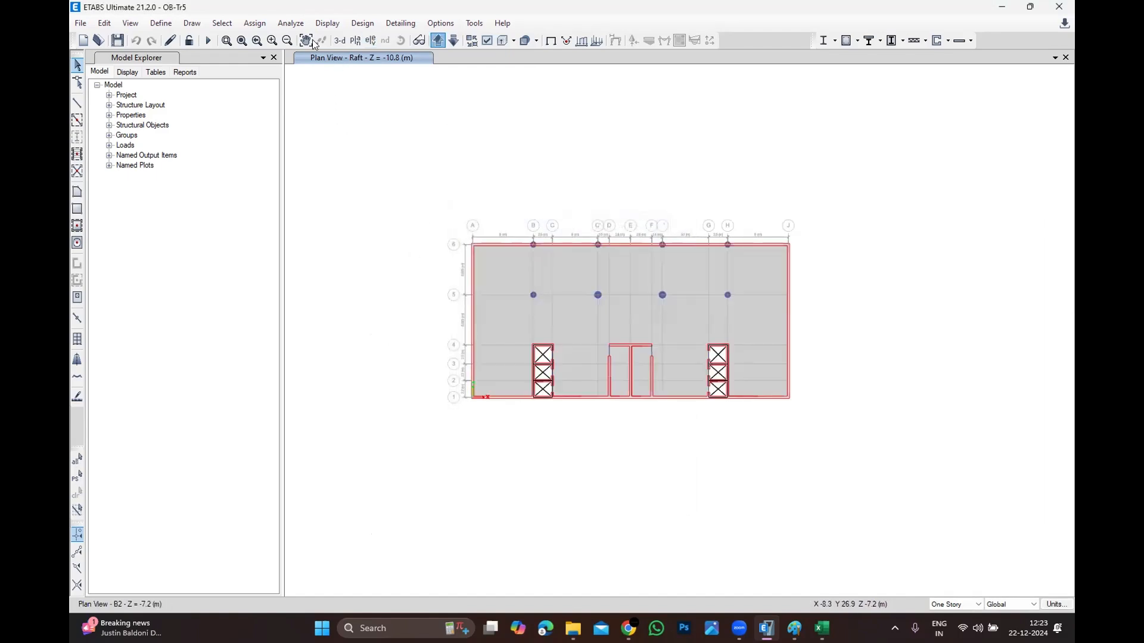
{"action": "left_click", "coordinate": [362, 23]}
{"action": "mouse_move", "coordinate": [386, 56]}
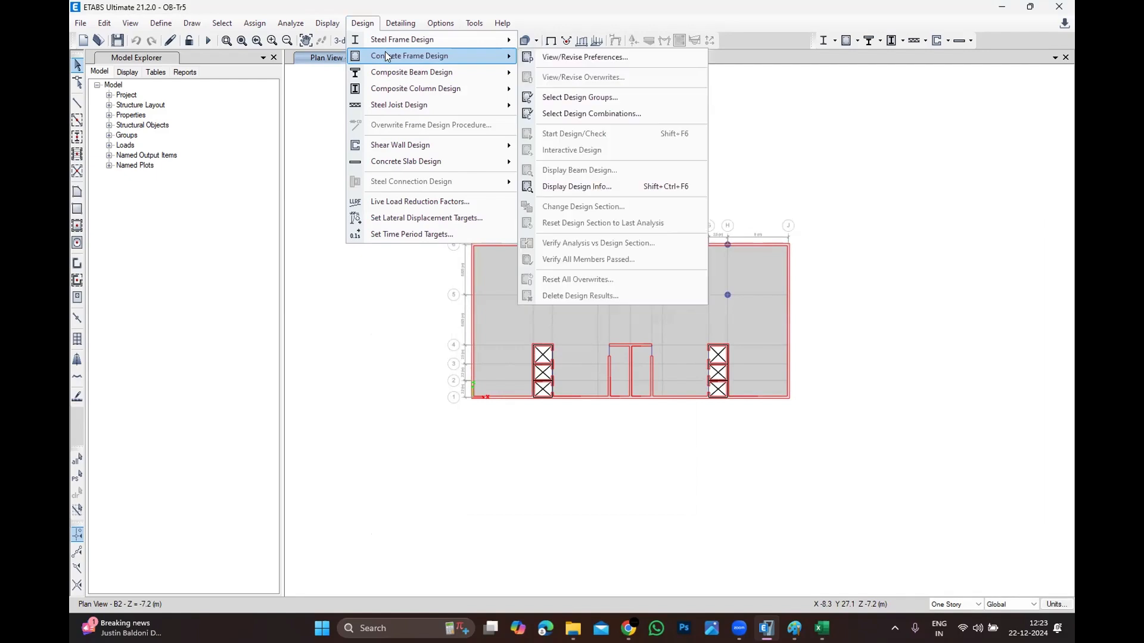
{"action": "left_click", "coordinate": [567, 113]}
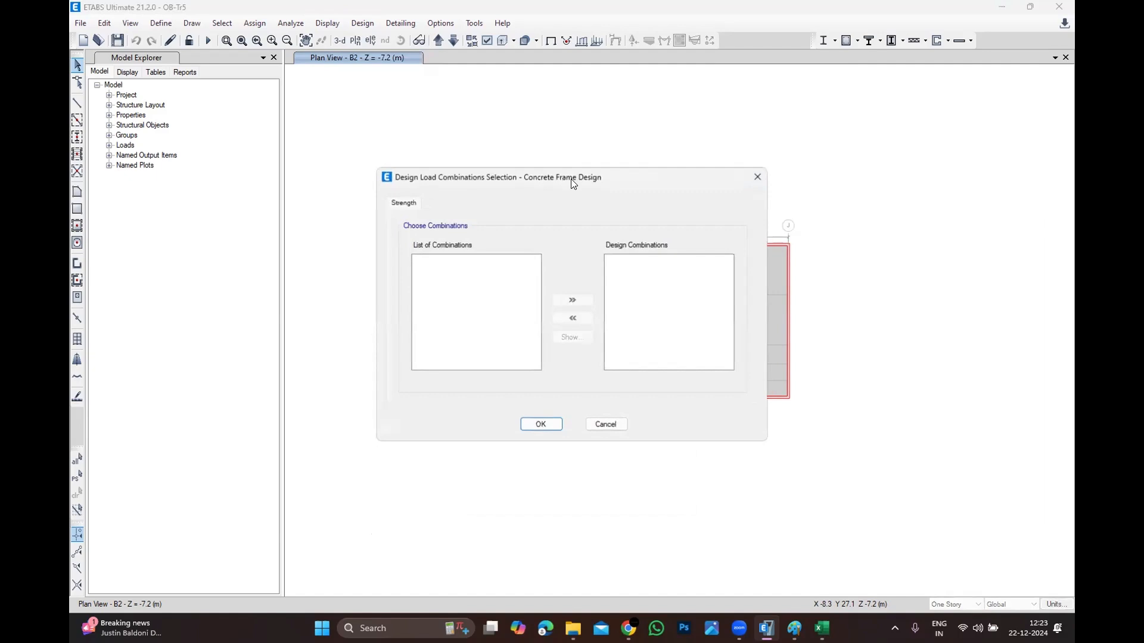
{"action": "left_click", "coordinate": [757, 177]}
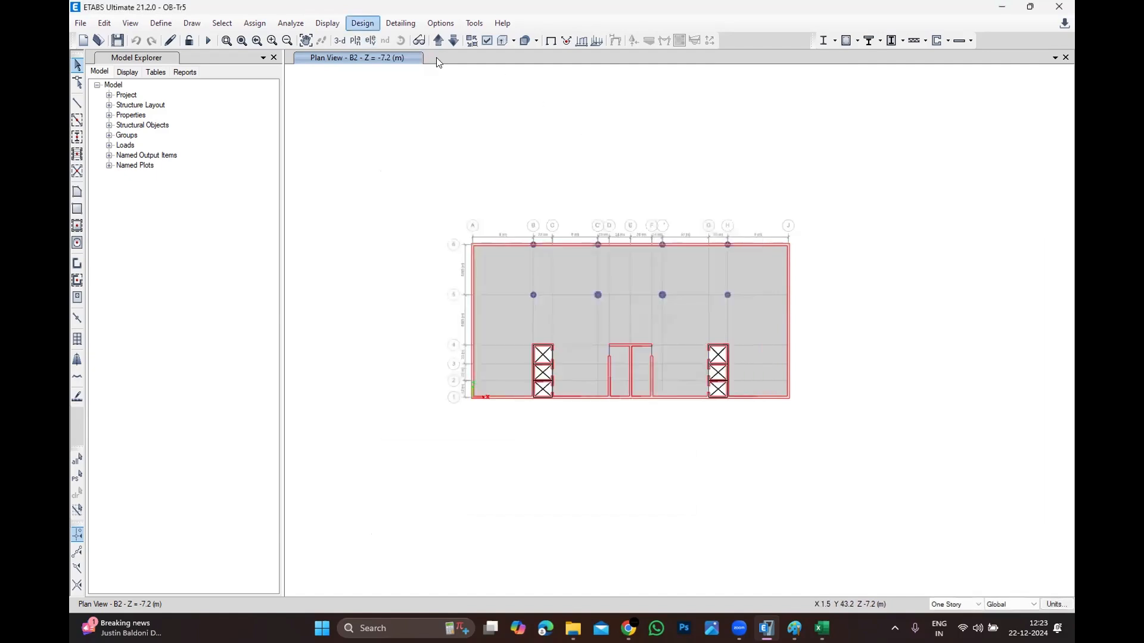
Open the load combination definitions.
{"action": "left_click", "coordinate": [327, 23]}
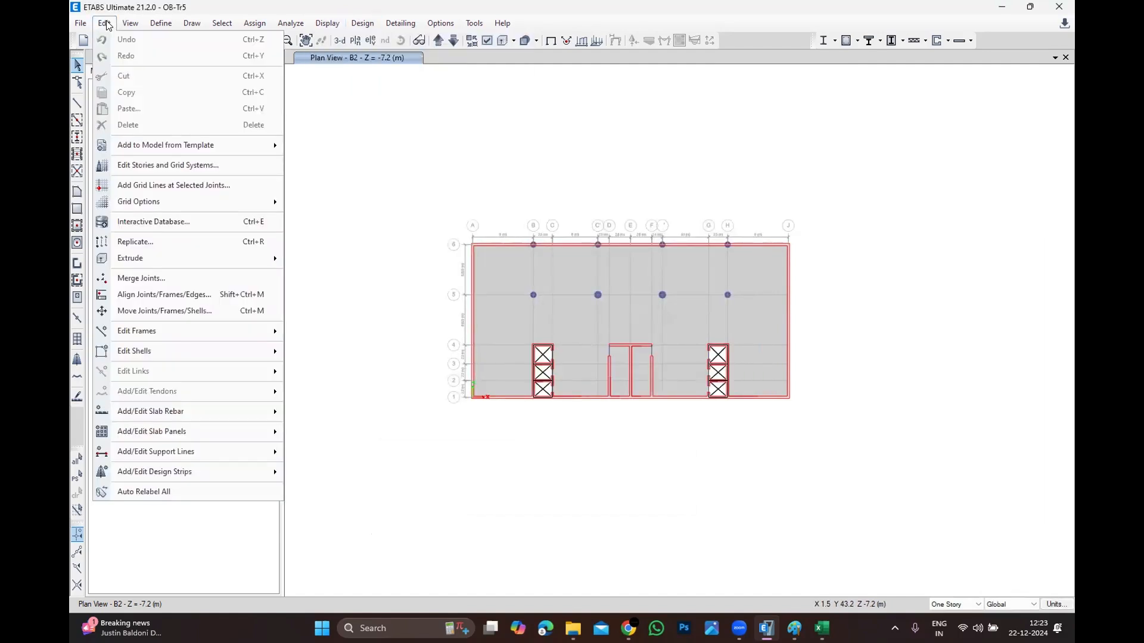
{"action": "left_click", "coordinate": [160, 22]}
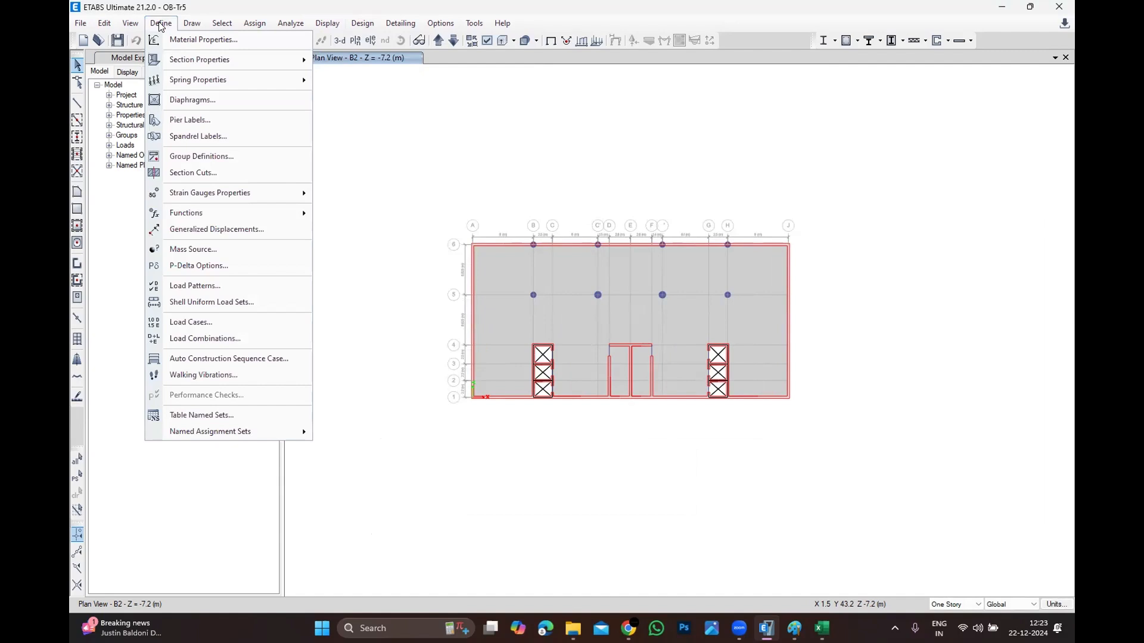
{"action": "left_click", "coordinate": [444, 173]}
{"action": "left_click", "coordinate": [161, 24]}
{"action": "left_click", "coordinate": [201, 337]}
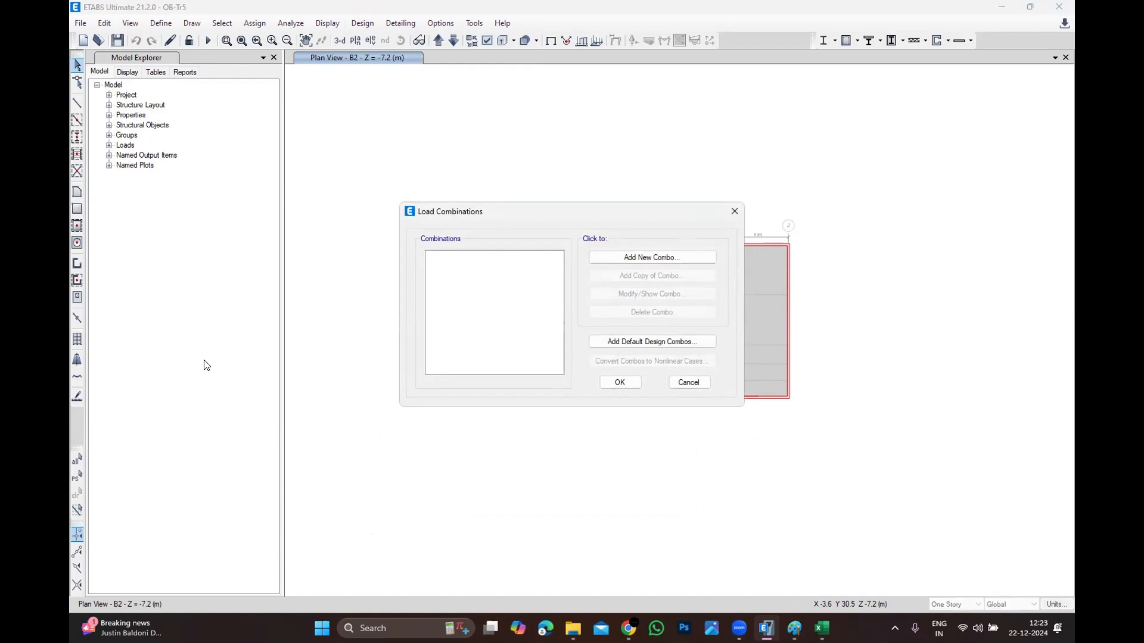
Look at the default design combination types and the data form of a new combination, closing both without changes.
{"action": "left_click", "coordinate": [658, 342]}
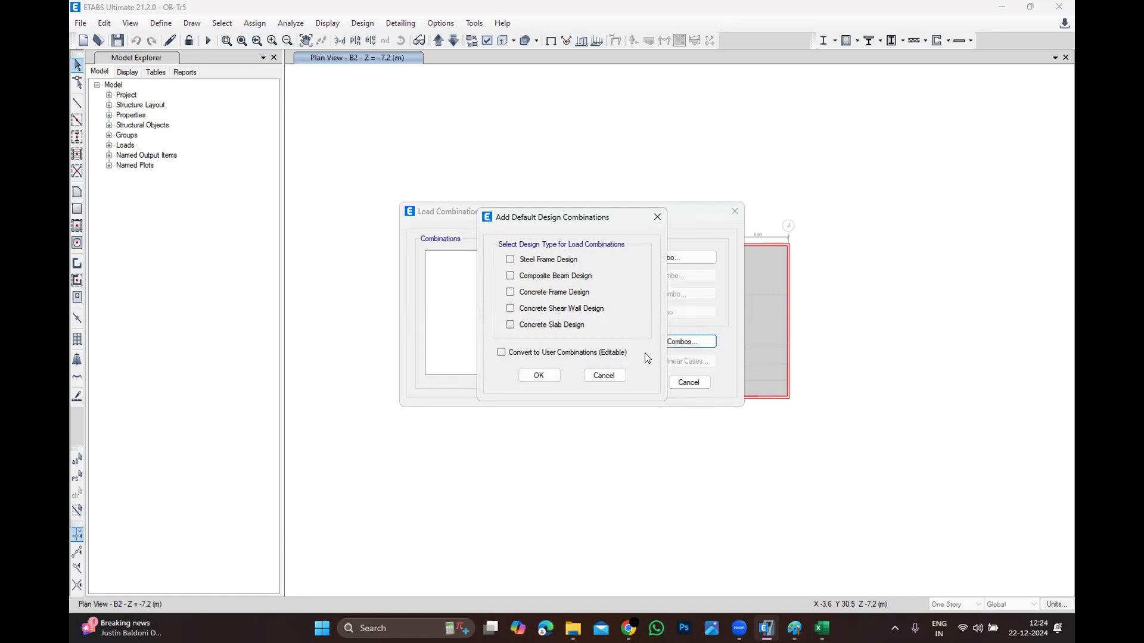
{"action": "left_click", "coordinate": [657, 216]}
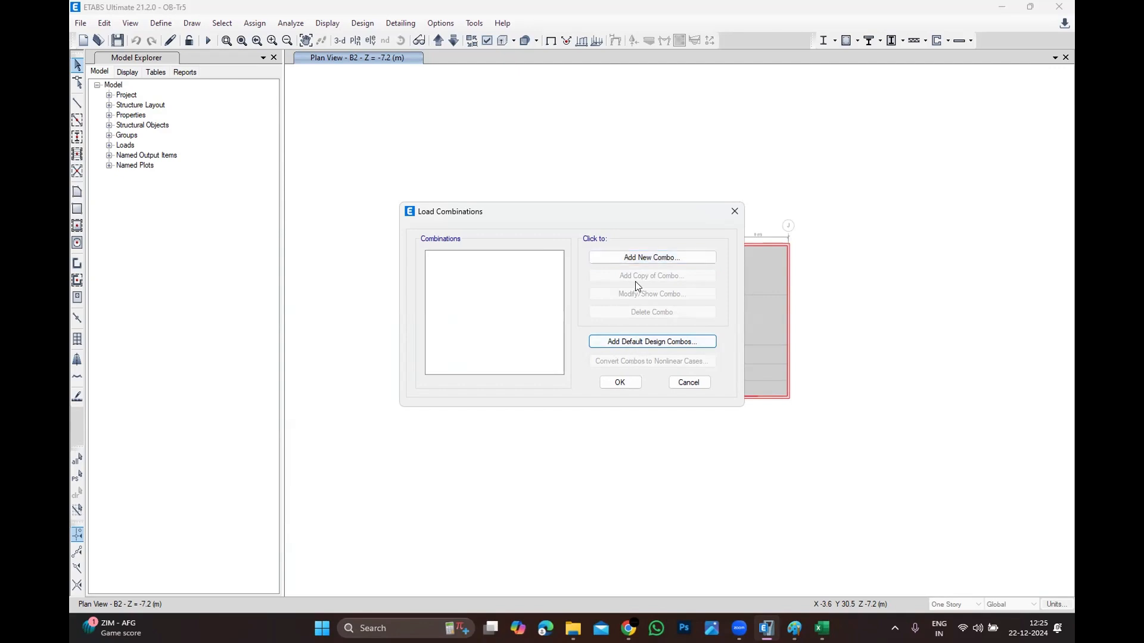
{"action": "left_click", "coordinate": [657, 257]}
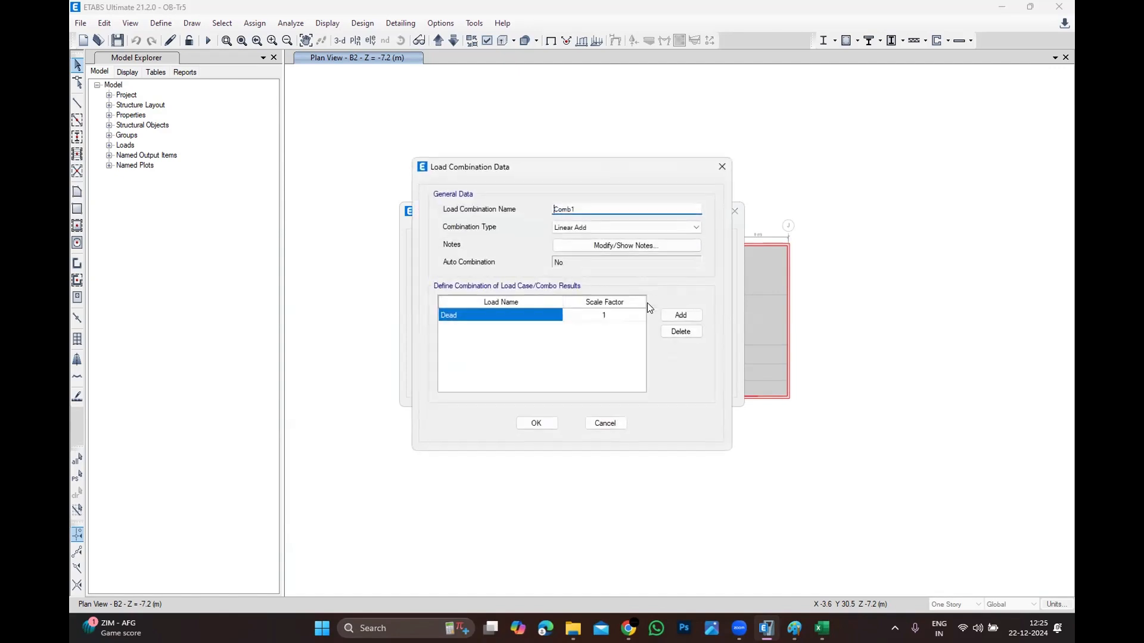
{"action": "left_click", "coordinate": [724, 168]}
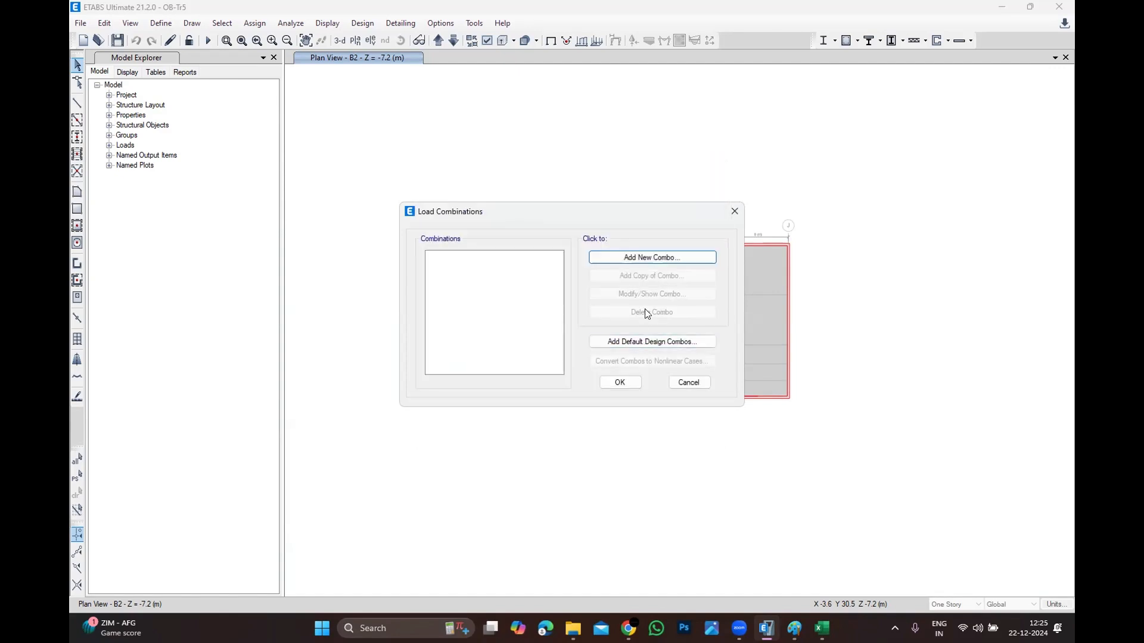
Add a new load combination and name it ULS1.
{"action": "left_click", "coordinate": [658, 257]}
{"action": "double_click", "coordinate": [617, 210]}
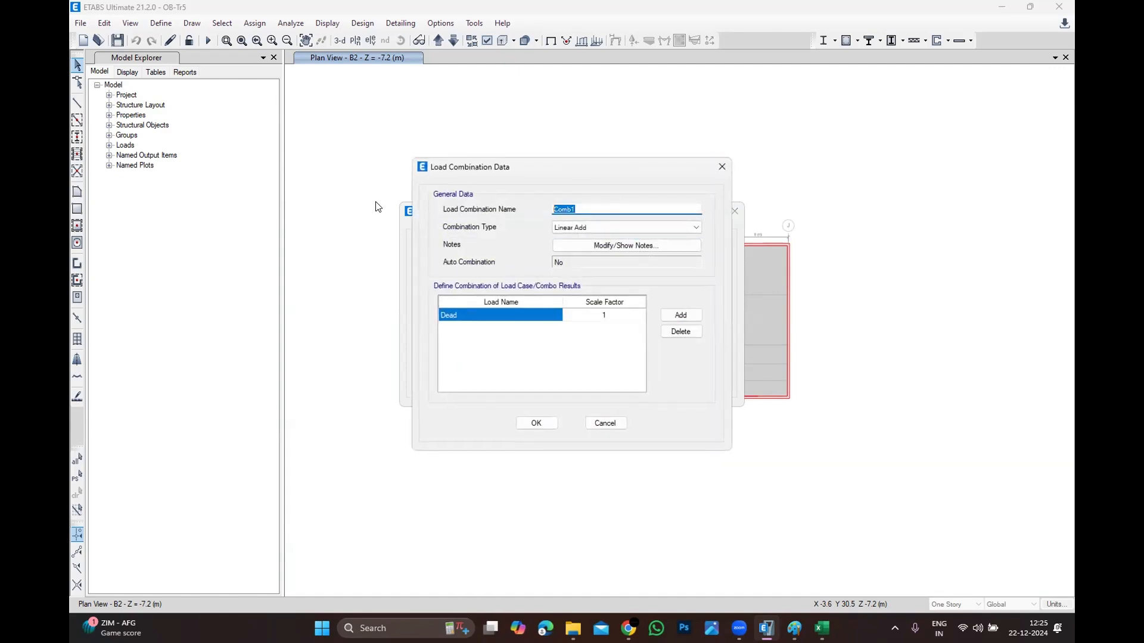
{"action": "key", "text": "BackSpace"}
{"action": "type", "text": "uls"}
{"action": "key", "text": "BackSpace"}
{"action": "key", "text": "BackSpace"}
{"action": "key", "text": "BackSpace"}
{"action": "type", "text": "ULS1"}
Define ULS1 as Dead with scale factor 1.4 plus SDL with scale factor 1.4, and accept the combination.
{"action": "double_click", "coordinate": [604, 315]}
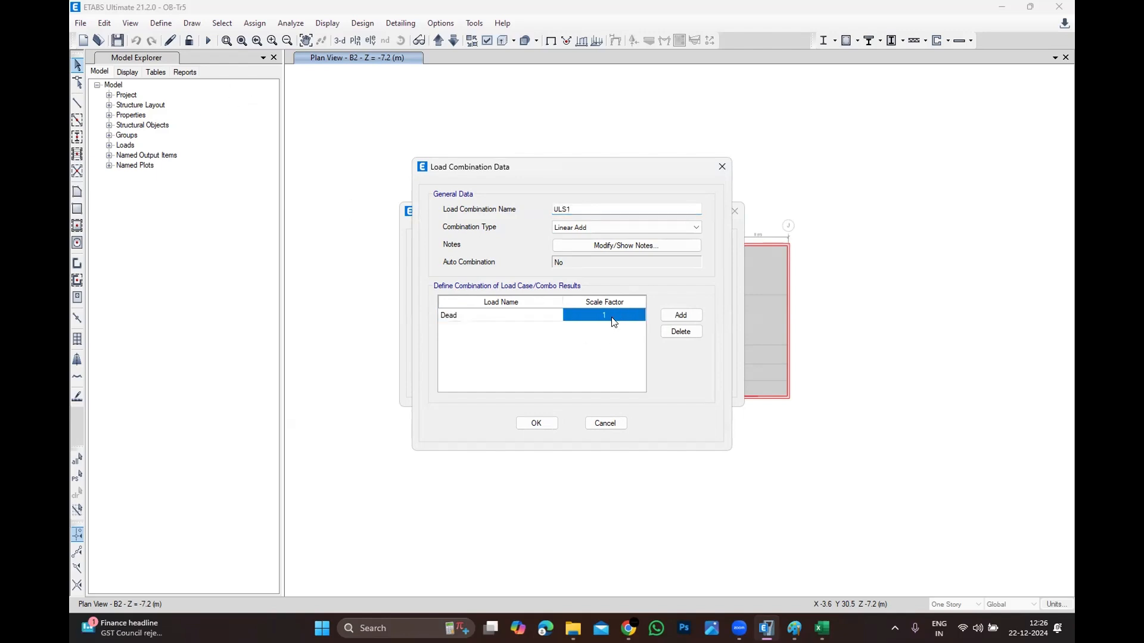
{"action": "type", "text": "1.4"}
{"action": "left_click", "coordinate": [671, 314]}
{"action": "left_click", "coordinate": [534, 330]}
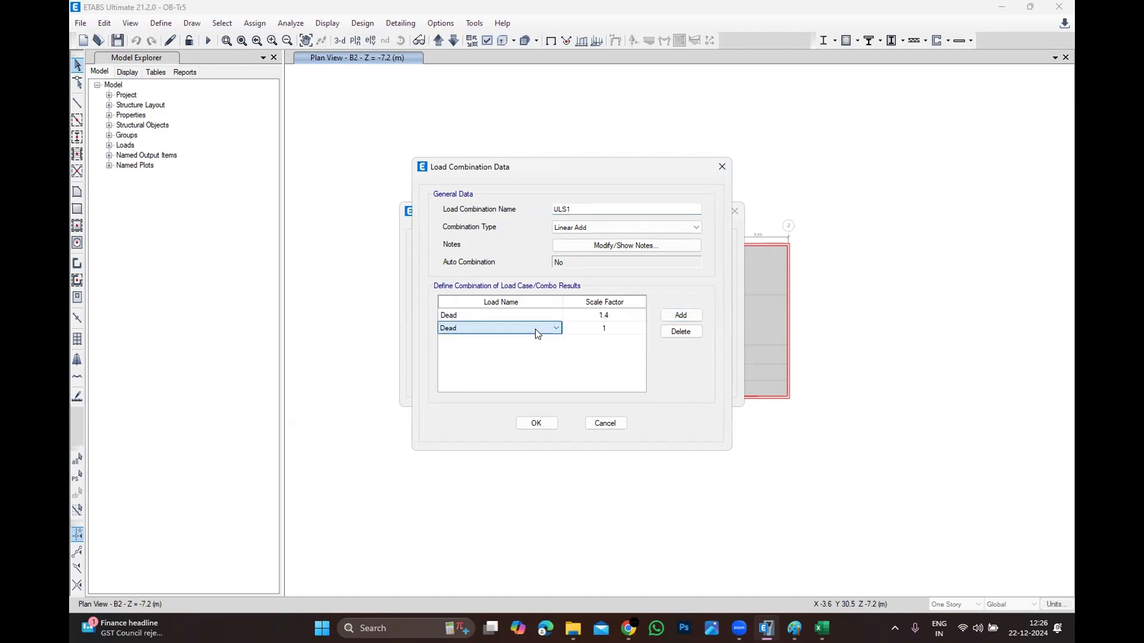
{"action": "scroll", "coordinate": [534, 330], "scroll_direction": "down", "scroll_amount": 1}
{"action": "left_click", "coordinate": [615, 325]}
{"action": "type", "text": "1.4"}
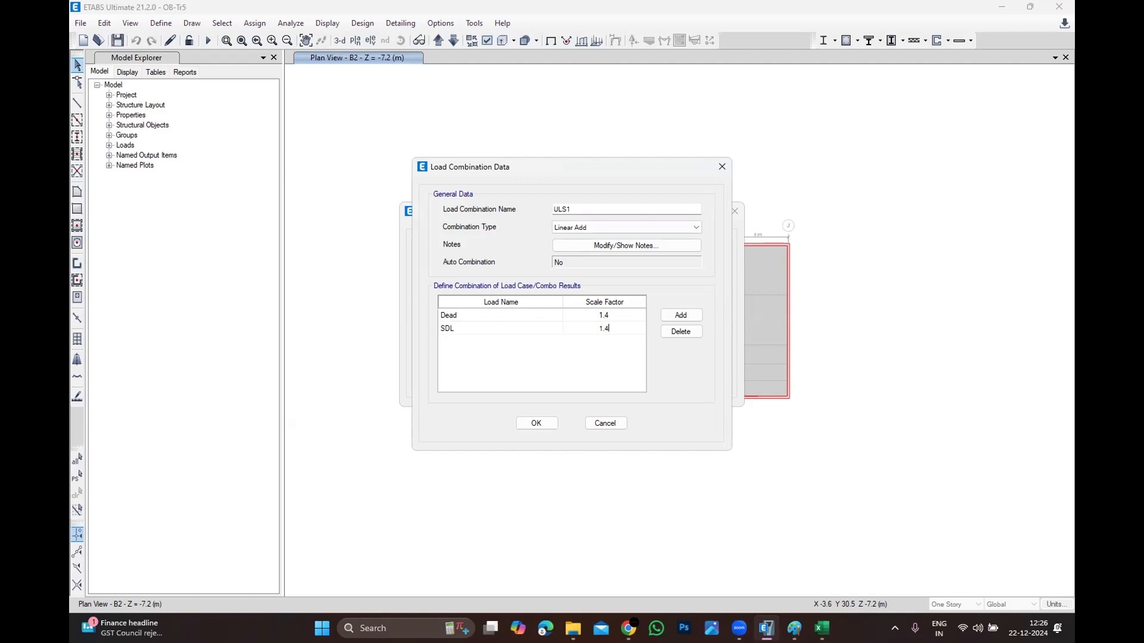
{"action": "left_click", "coordinate": [539, 424]}
Add a copy of the ULS1 load combination and name it ULS2.
{"action": "left_click", "coordinate": [646, 257]}
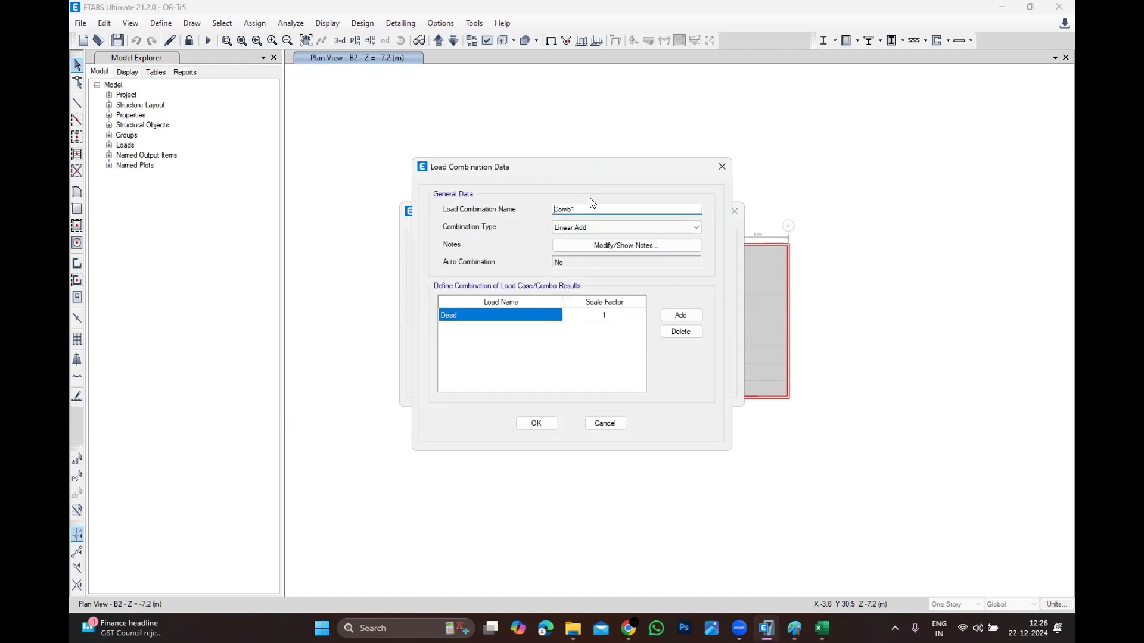
{"action": "key", "text": "Escape"}
{"action": "left_click", "coordinate": [634, 272]}
{"action": "left_click_drag", "start_coordinate": [602, 204], "coordinate": [351, 195]}
{"action": "key", "text": "BackSpace"}
{"action": "type", "text": "ULS2"}
Set the scale factors of Dead and SDL in the ULS2 combination to 1.2.
{"action": "left_click", "coordinate": [628, 313]}
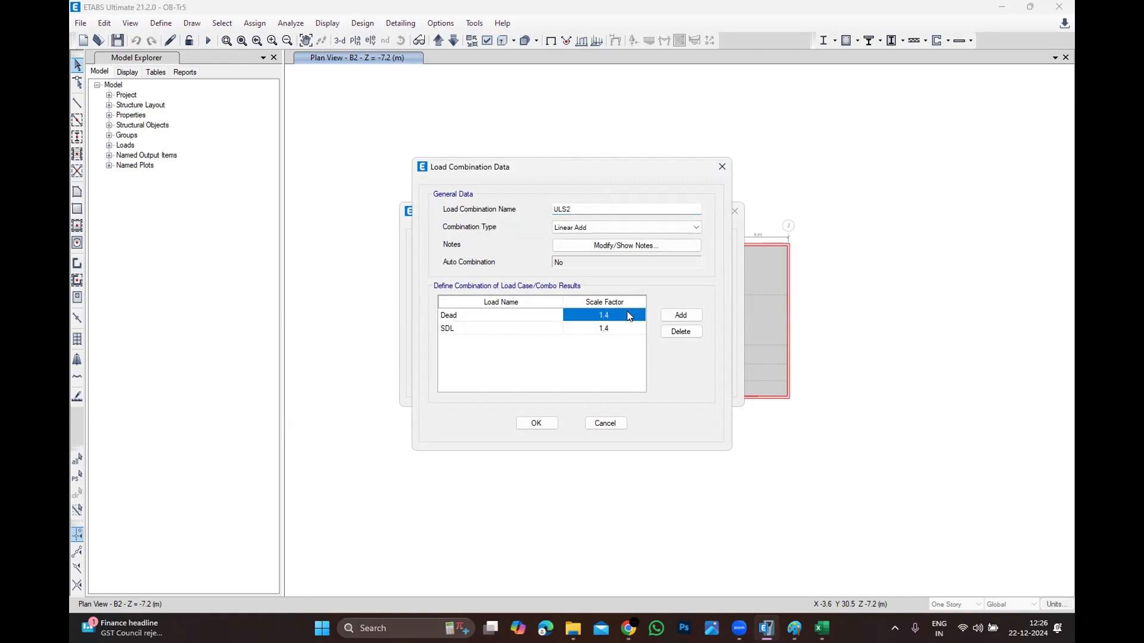
{"action": "type", "text": "1.2"}
{"action": "key", "text": "Down"}
{"action": "type", "text": "1.2"}
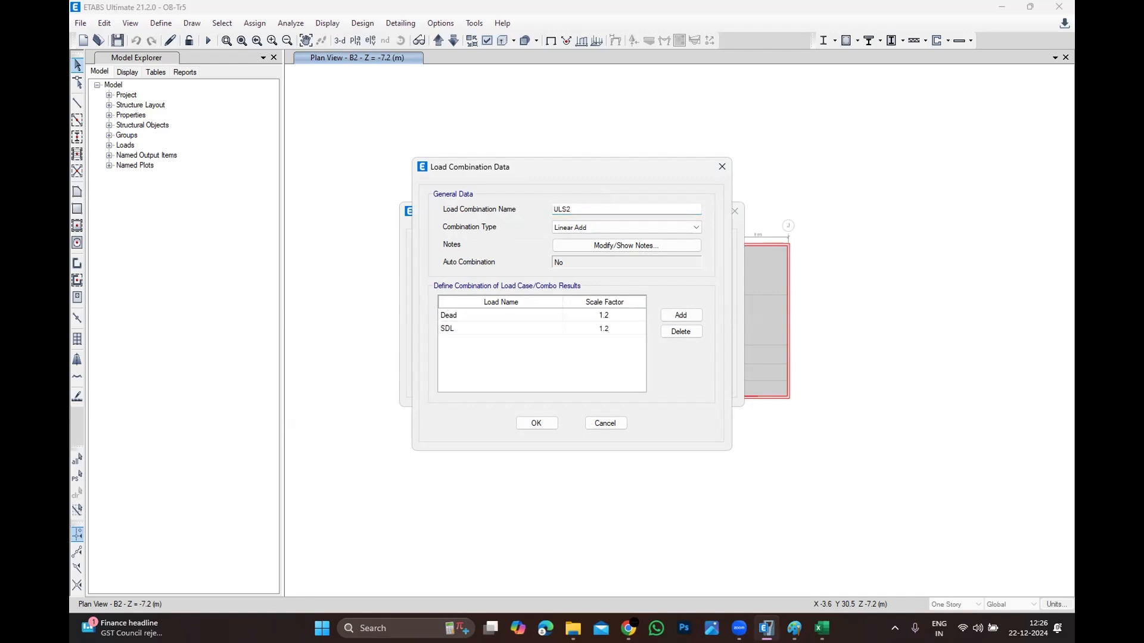
Add the Live load with scale factor 1.6 to the ULS2 combination and accept it.
{"action": "left_click", "coordinate": [680, 313]}
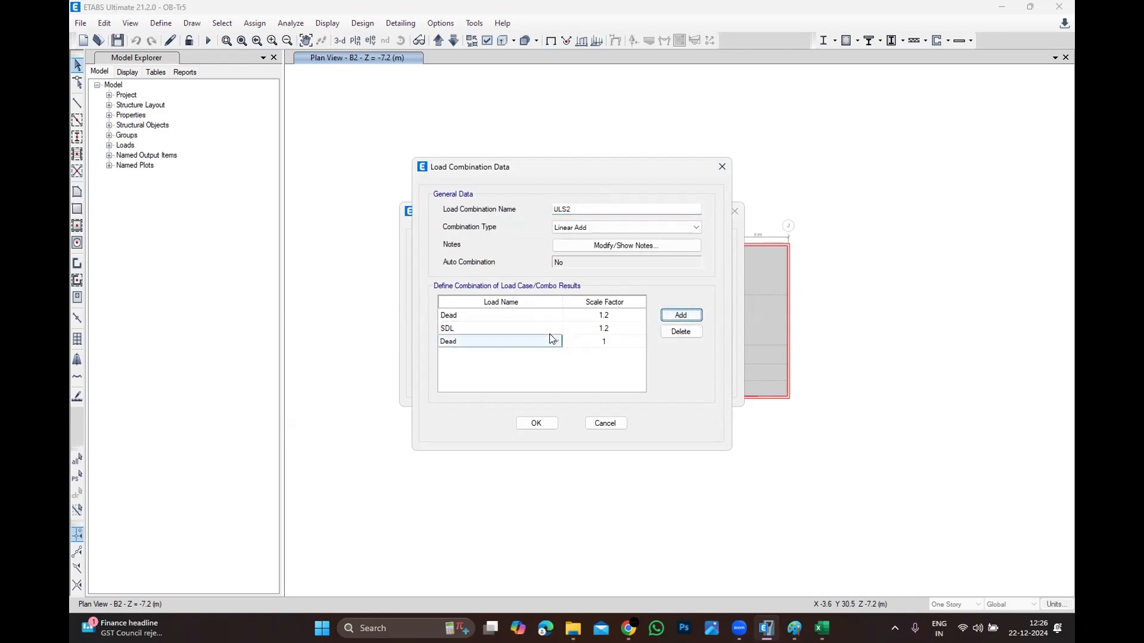
{"action": "left_click", "coordinate": [554, 341]}
{"action": "left_click", "coordinate": [552, 357]}
{"action": "left_click", "coordinate": [617, 344]}
{"action": "type", "text": "1."}
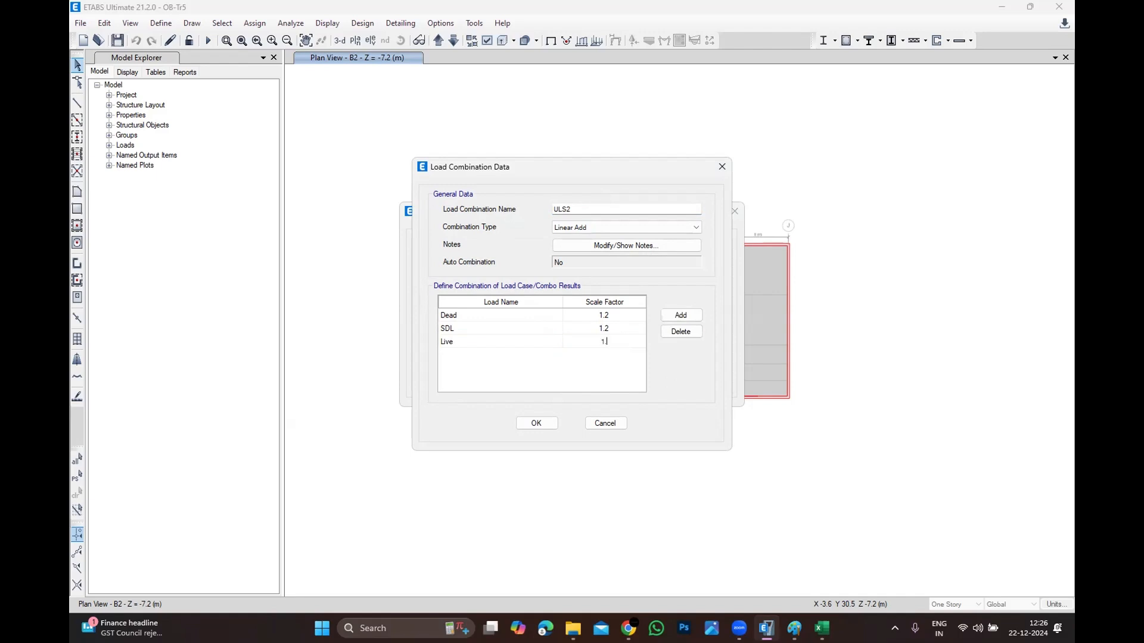
{"action": "type", "text": "6"}
{"action": "left_click", "coordinate": [536, 423]}
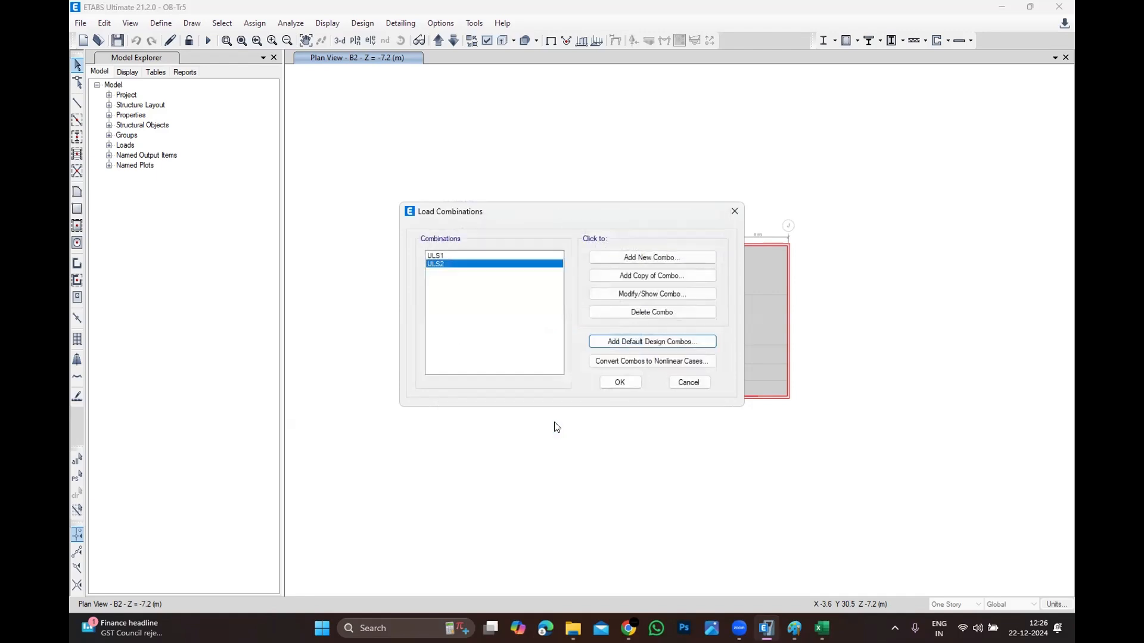
Add the default design combinations for Concrete Frame Design, converted to editable user combinations.
{"action": "left_click", "coordinate": [692, 343]}
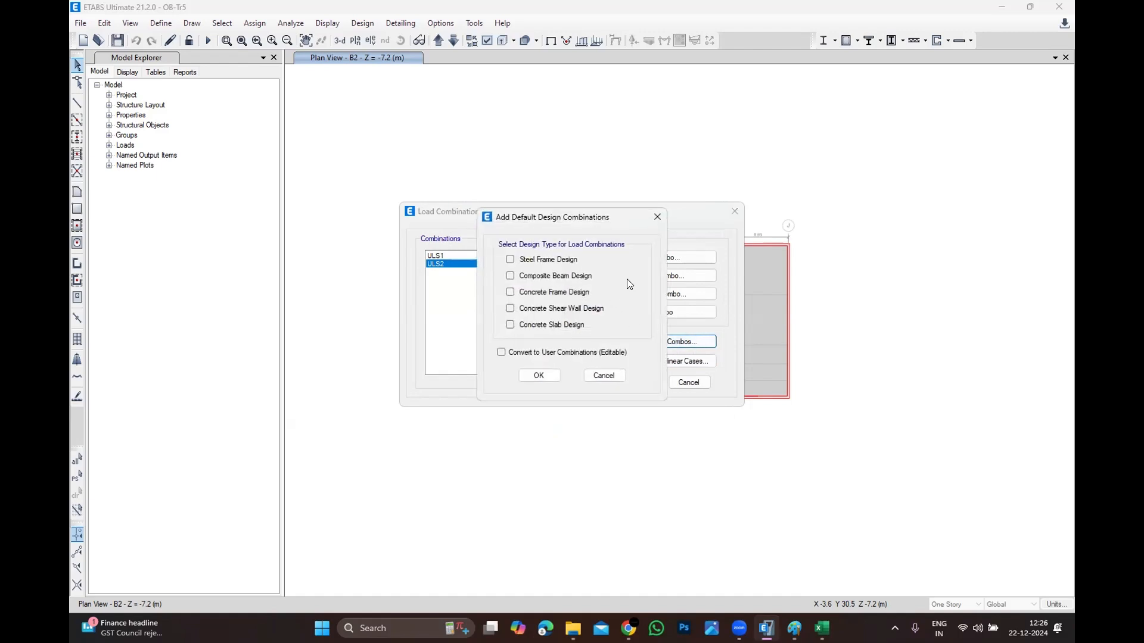
{"action": "left_click", "coordinate": [573, 293]}
{"action": "left_click", "coordinate": [521, 355]}
{"action": "left_click", "coordinate": [539, 376]}
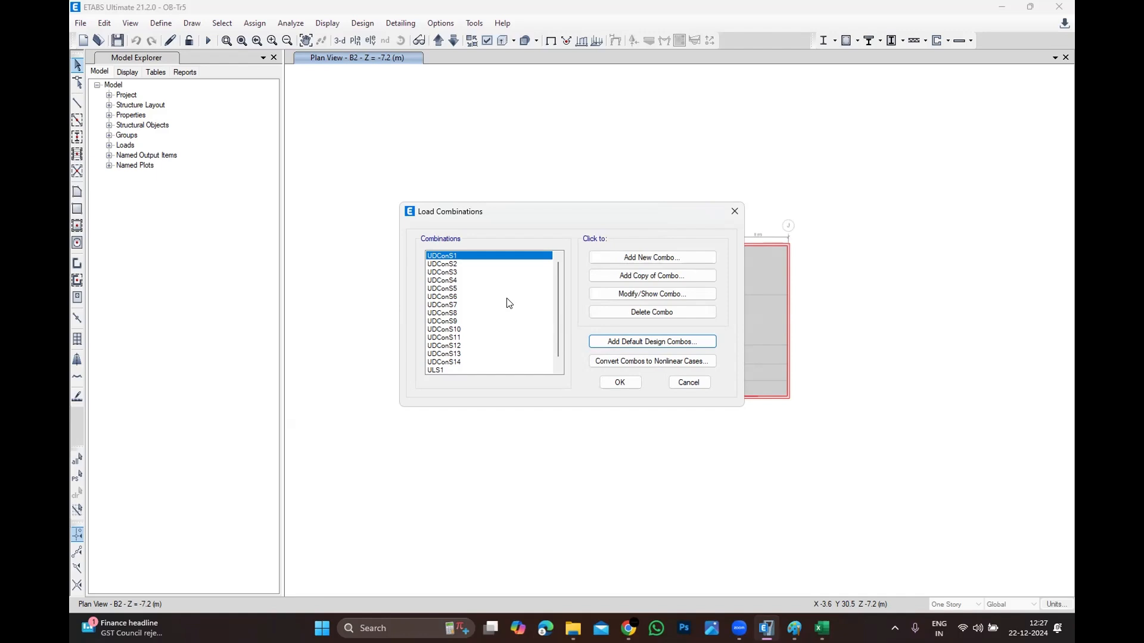
{"action": "left_click", "coordinate": [638, 341]}
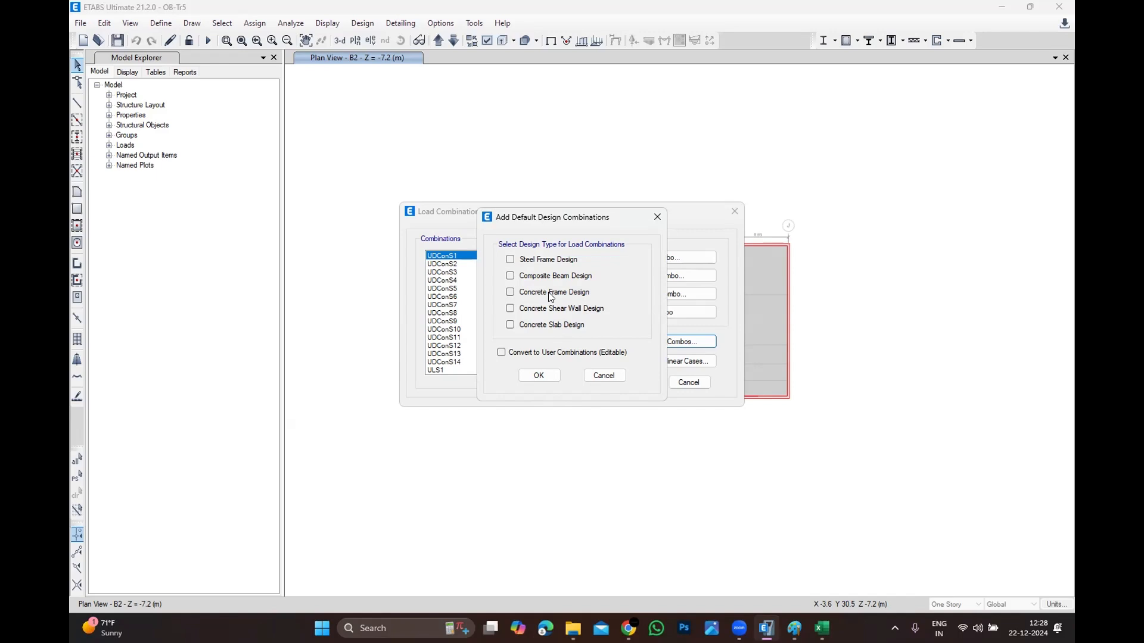
{"action": "left_click", "coordinate": [610, 377]}
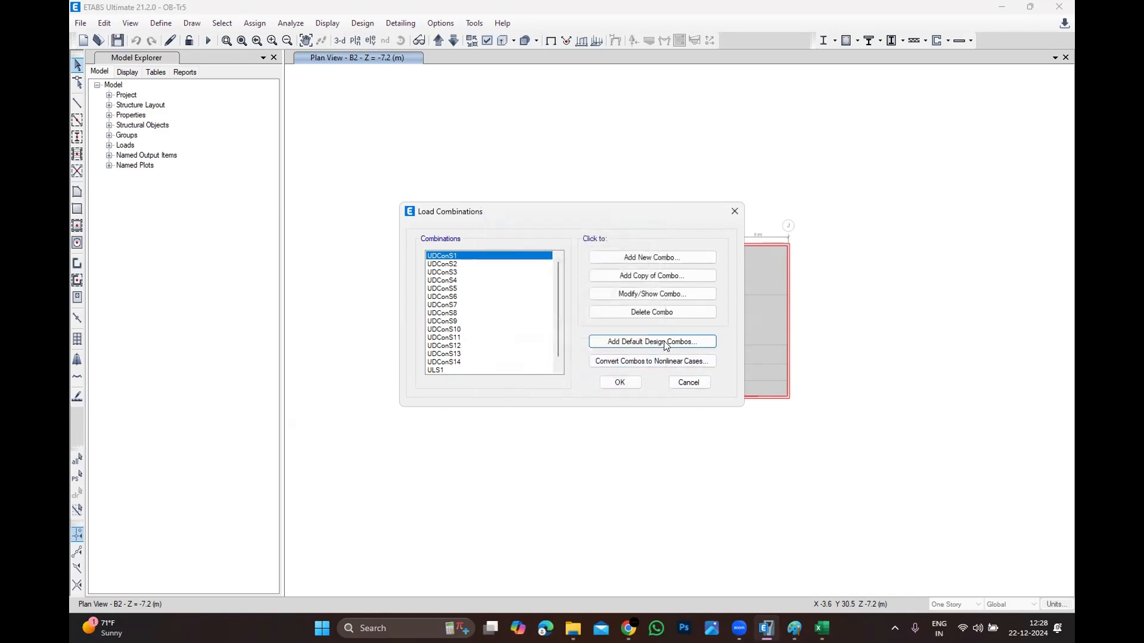
{"action": "left_click", "coordinate": [661, 337]}
{"action": "left_click", "coordinate": [512, 293]}
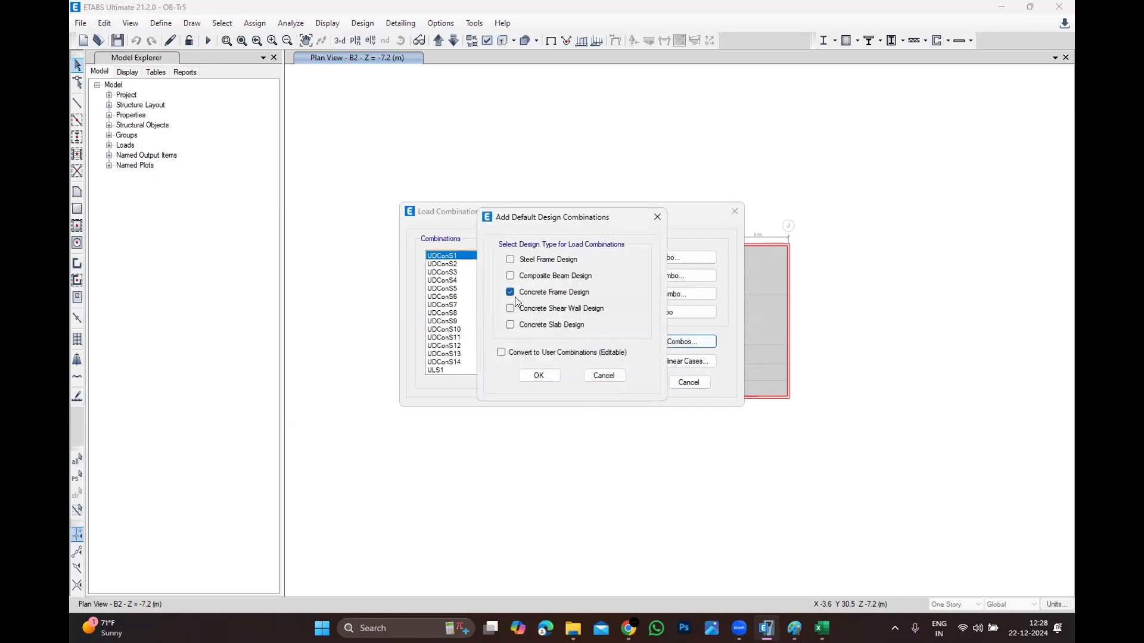
{"action": "left_click", "coordinate": [535, 354]}
{"action": "left_click", "coordinate": [604, 375]}
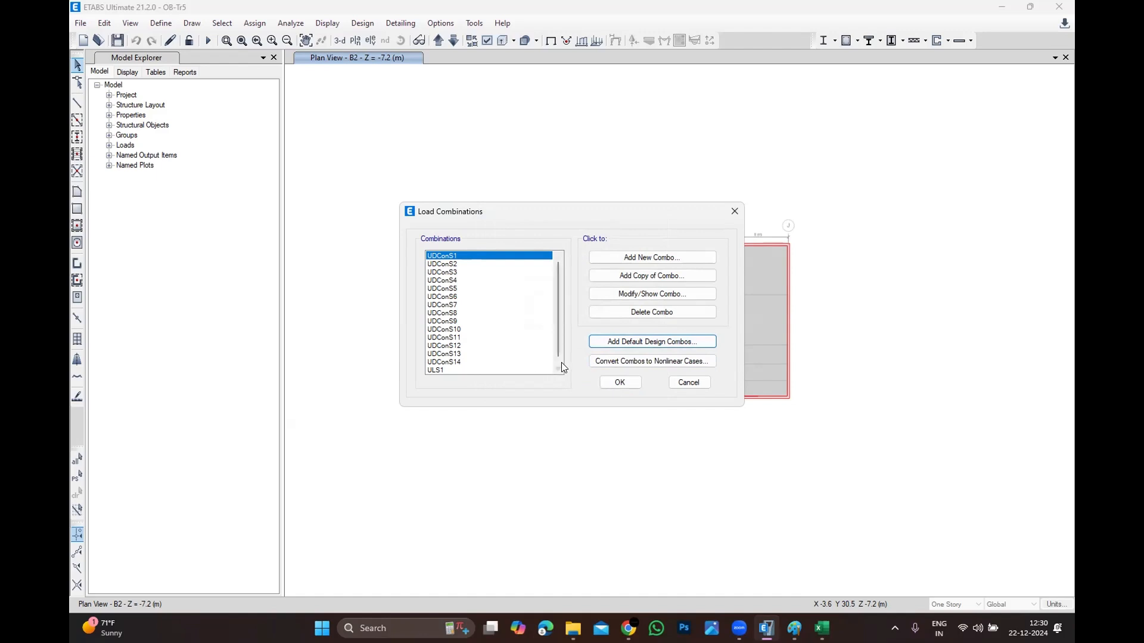
Accept the load combinations and expand the Materials list under Properties in the model tree.
{"action": "left_click", "coordinate": [616, 384]}
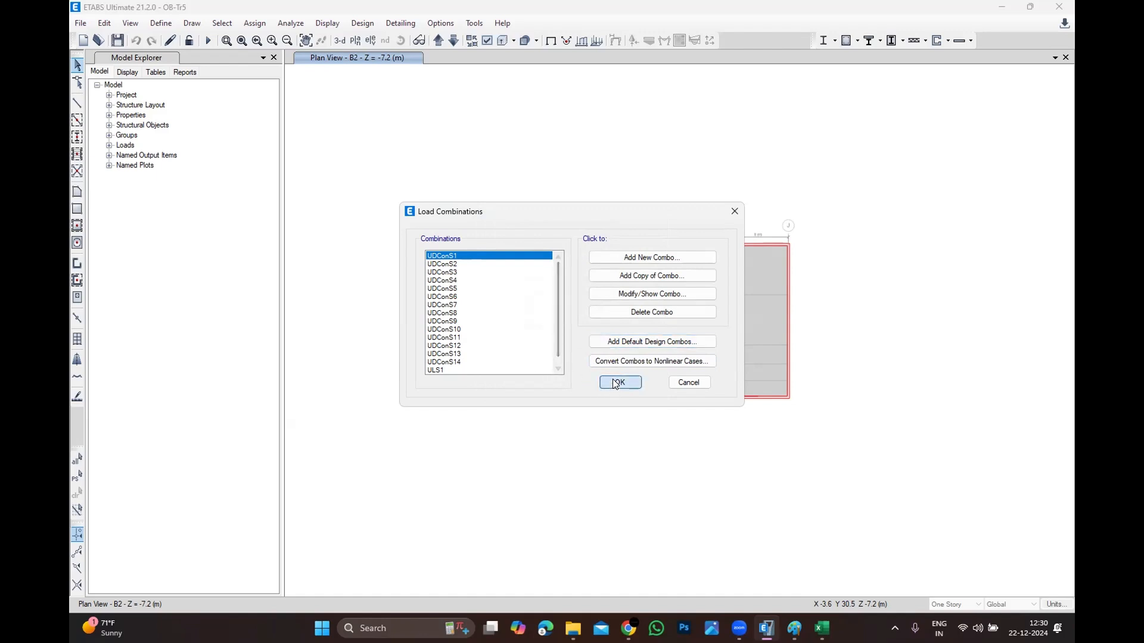
{"action": "left_click", "coordinate": [109, 115]}
{"action": "left_click", "coordinate": [121, 126]}
{"action": "left_click", "coordinate": [152, 135]}
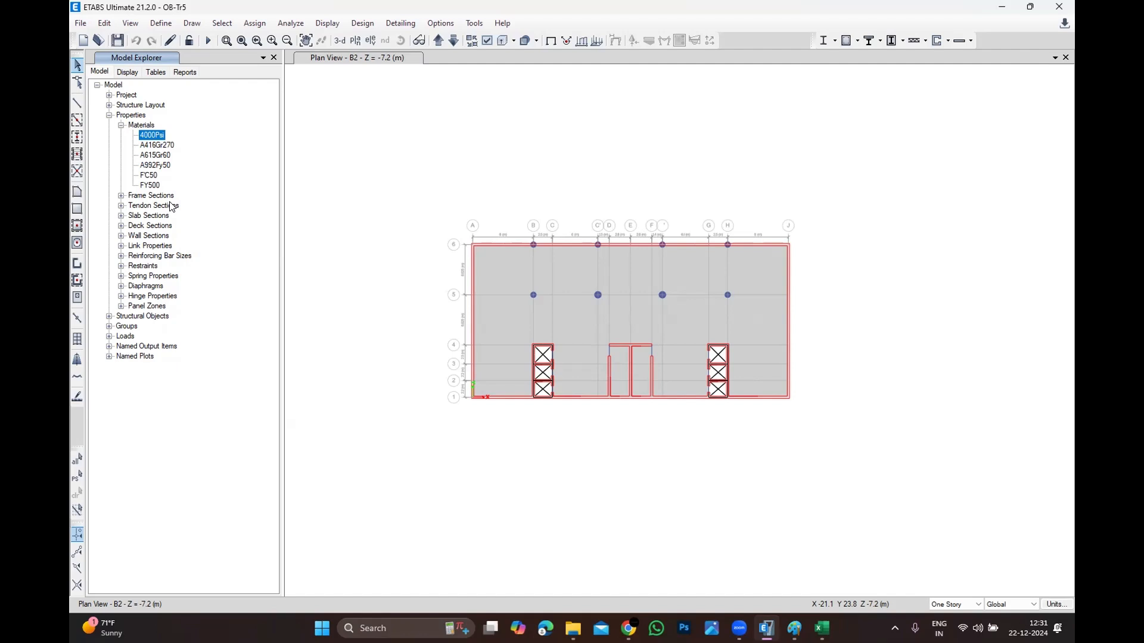
Reopen the load combinations definition.
{"action": "left_click", "coordinate": [160, 23]}
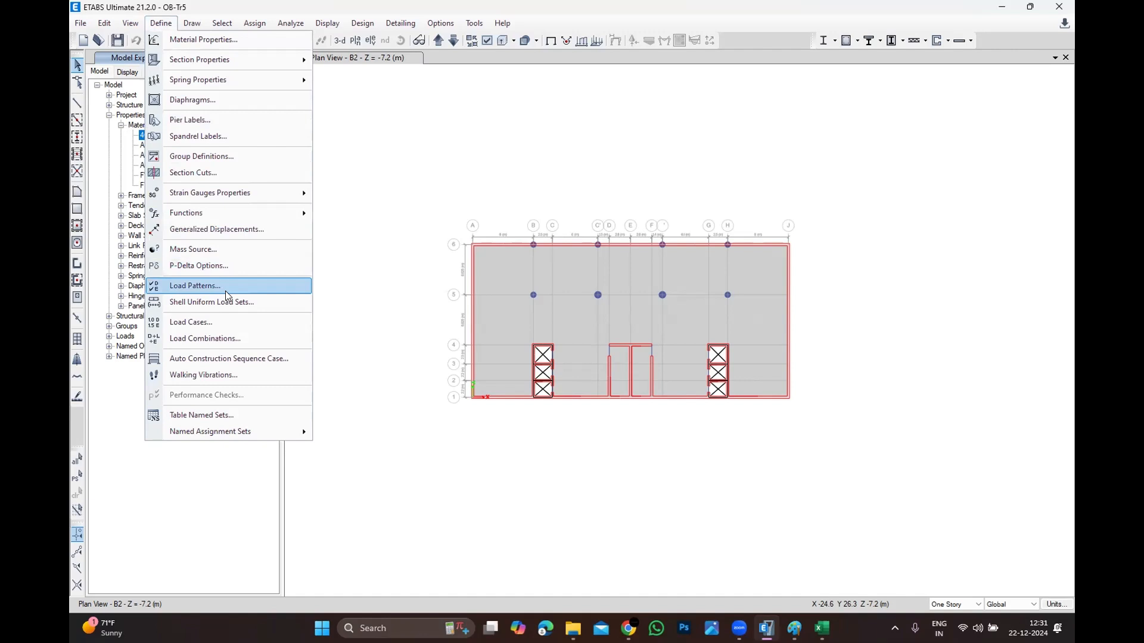
{"action": "left_click", "coordinate": [227, 340]}
Try a new Envelope-type load combination made up of ULS1 and ULS2.
{"action": "left_click", "coordinate": [634, 257]}
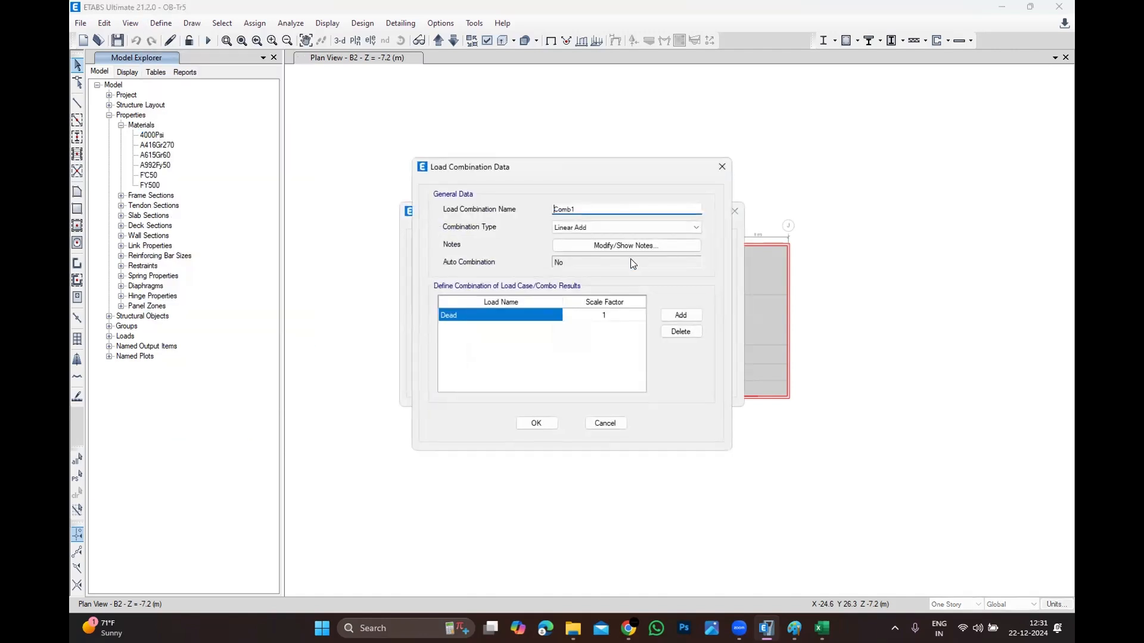
{"action": "left_click", "coordinate": [590, 227]}
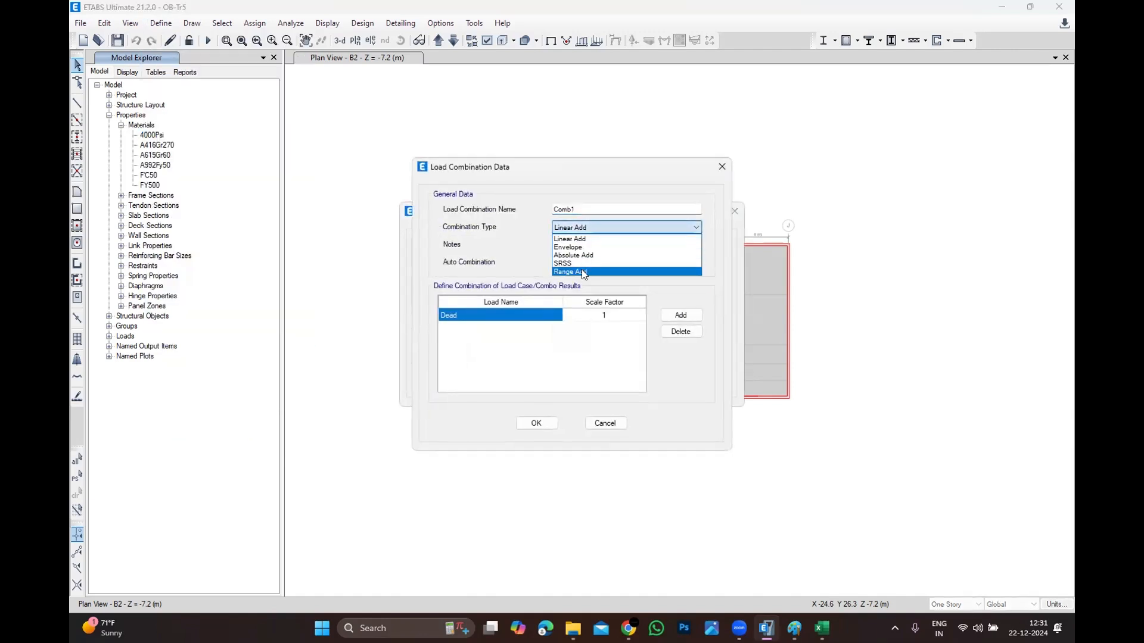
{"action": "left_click", "coordinate": [583, 246]}
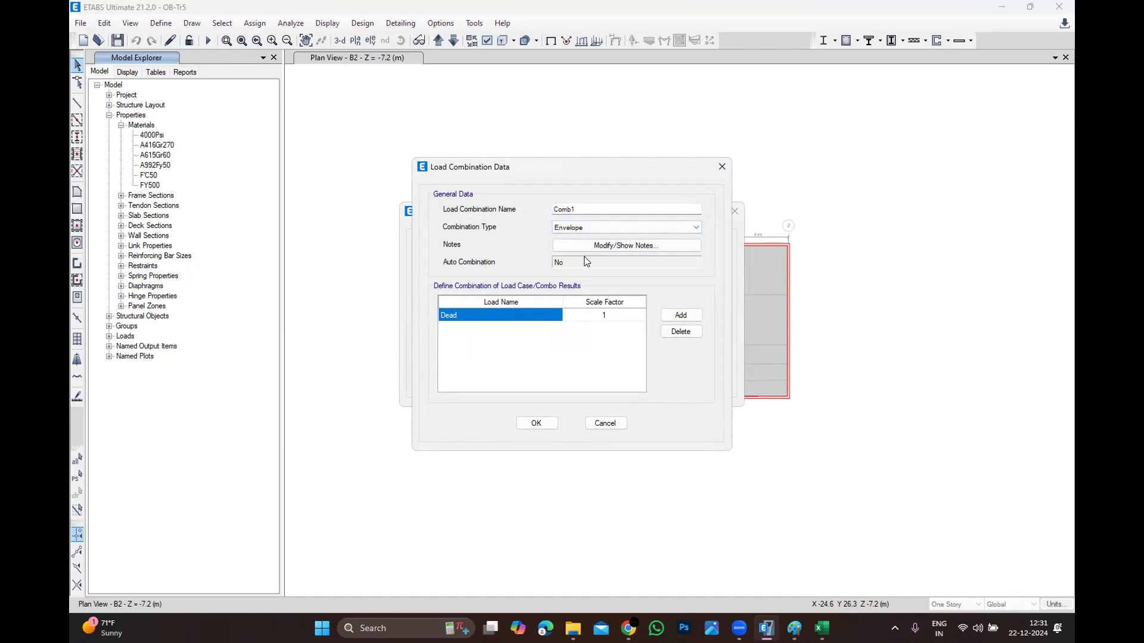
{"action": "left_click", "coordinate": [499, 318]}
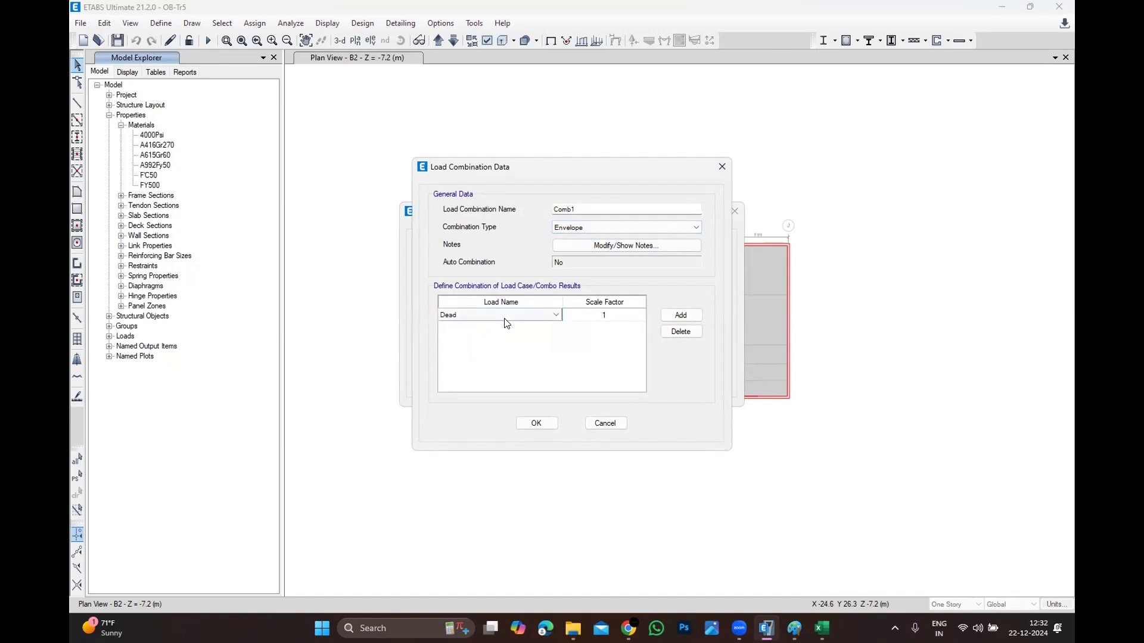
{"action": "left_click", "coordinate": [531, 317]}
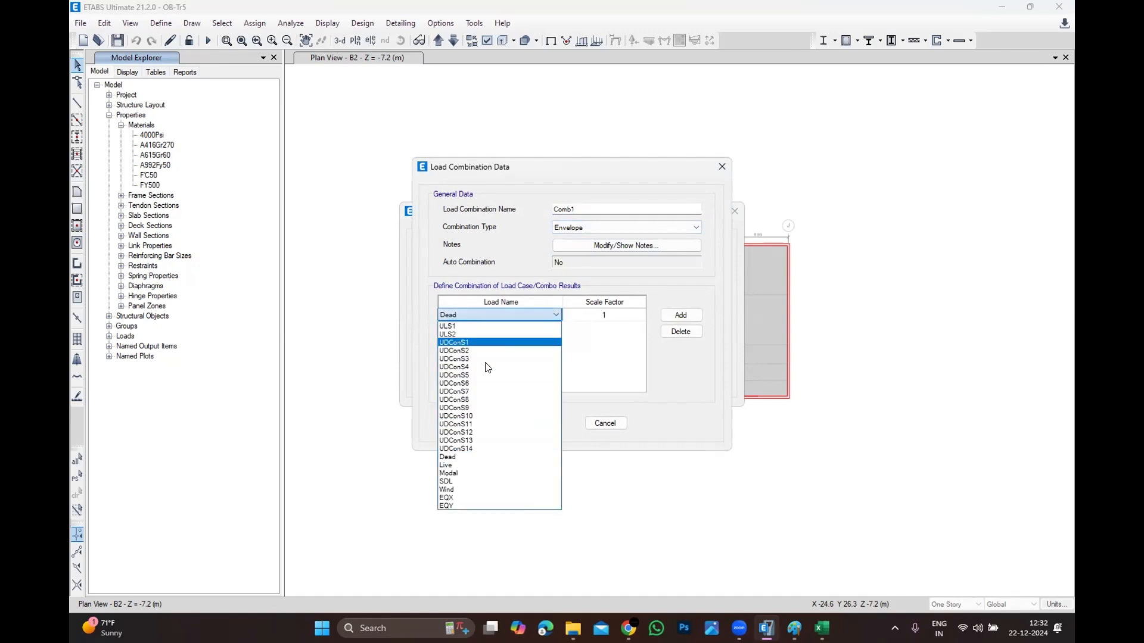
{"action": "left_click", "coordinate": [470, 326]}
{"action": "left_click", "coordinate": [670, 317]}
{"action": "left_click", "coordinate": [538, 329]}
{"action": "scroll", "coordinate": [538, 333], "scroll_direction": "up", "scroll_amount": 3}
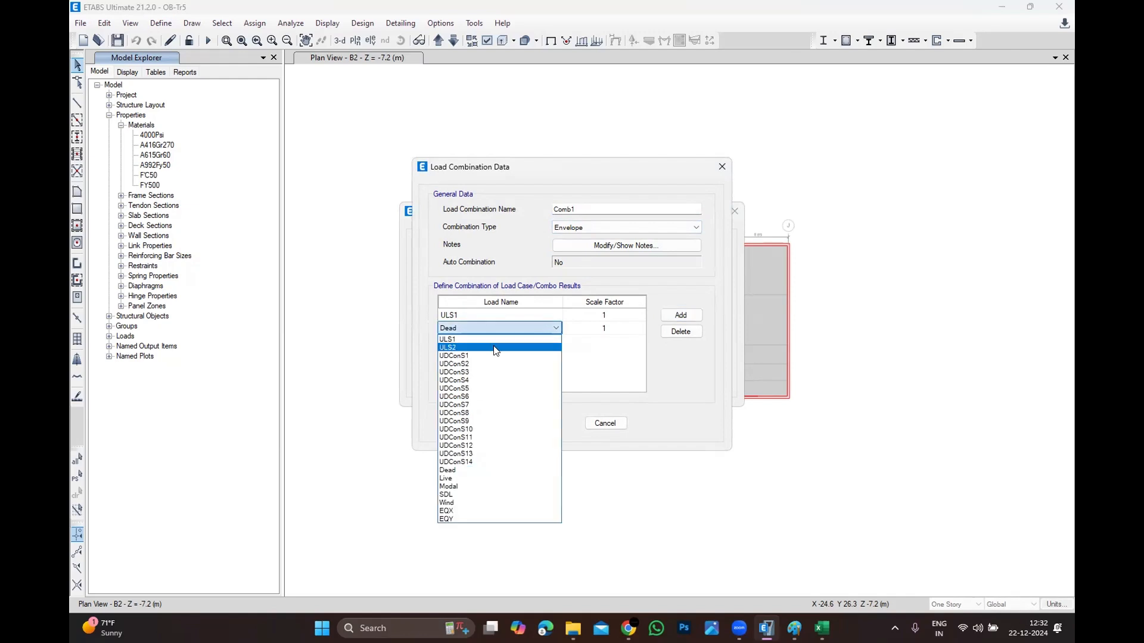
{"action": "left_click", "coordinate": [559, 351]}
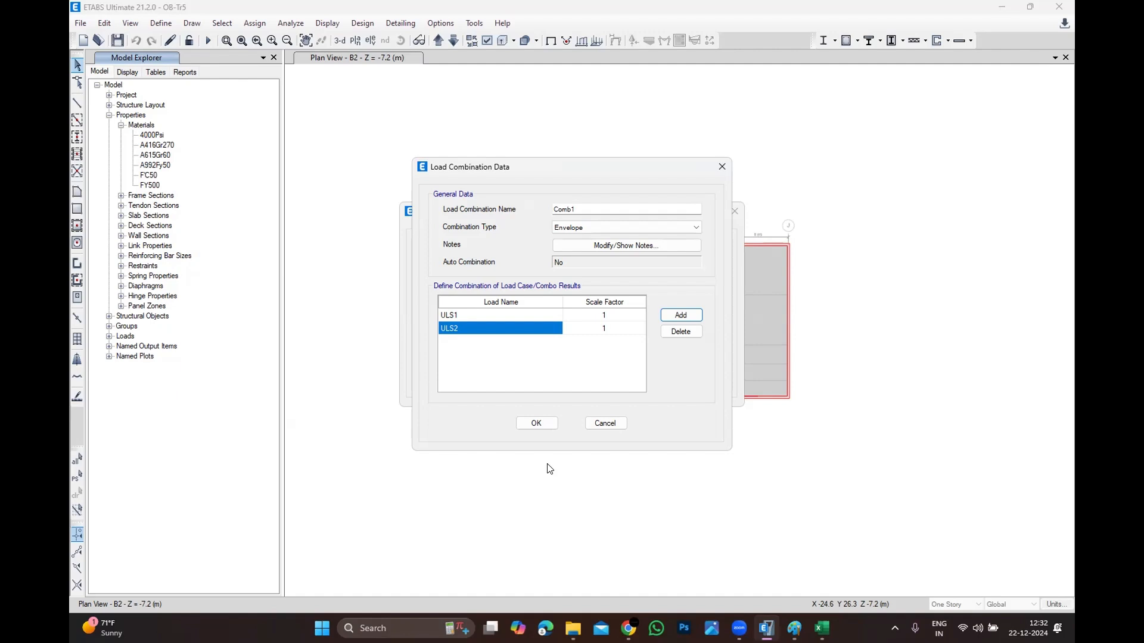
{"action": "left_click", "coordinate": [604, 424]}
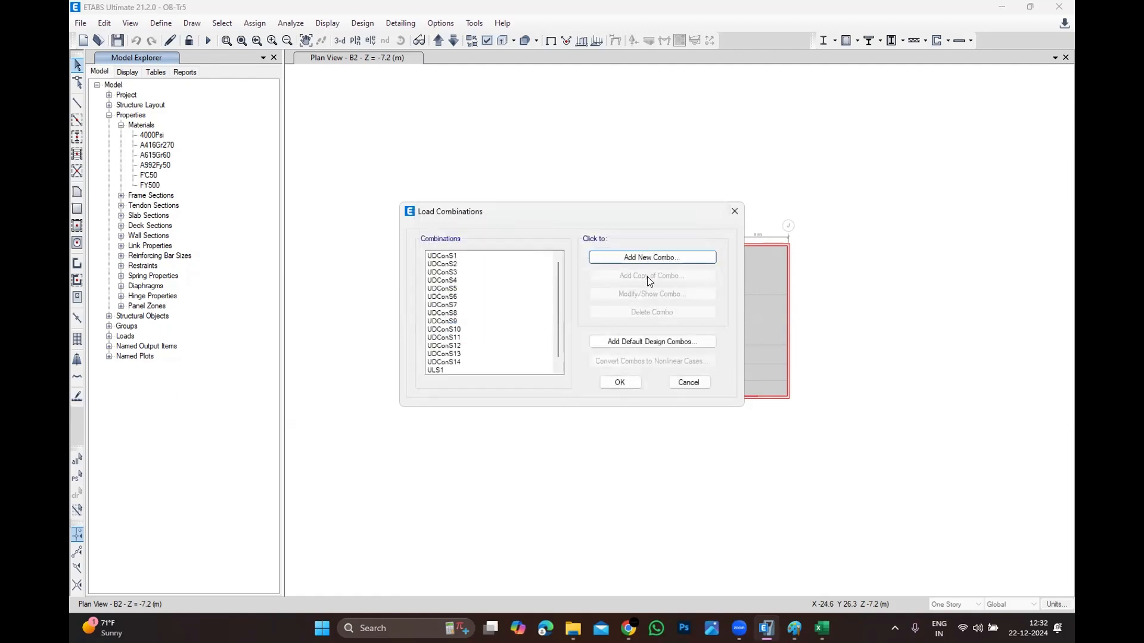
Create a Linear Add load combination named SERV1 from Dead and SDL, each with scale factor 1.
{"action": "left_click", "coordinate": [652, 257]}
{"action": "type", "text": "S"}
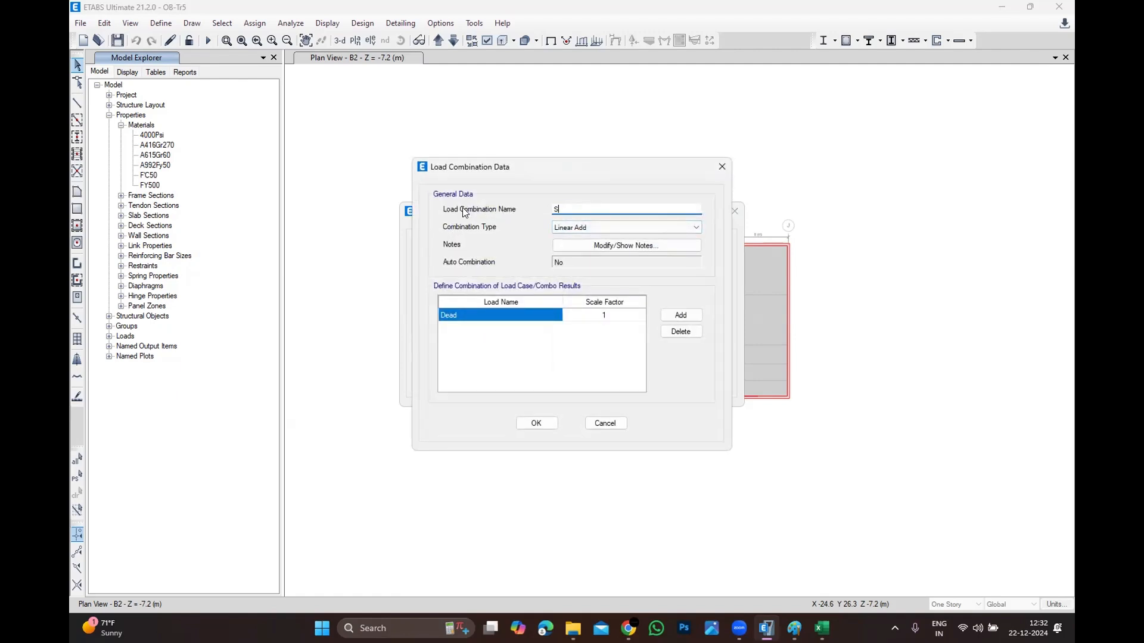
{"action": "type", "text": "ERV1"}
{"action": "left_click", "coordinate": [680, 315]}
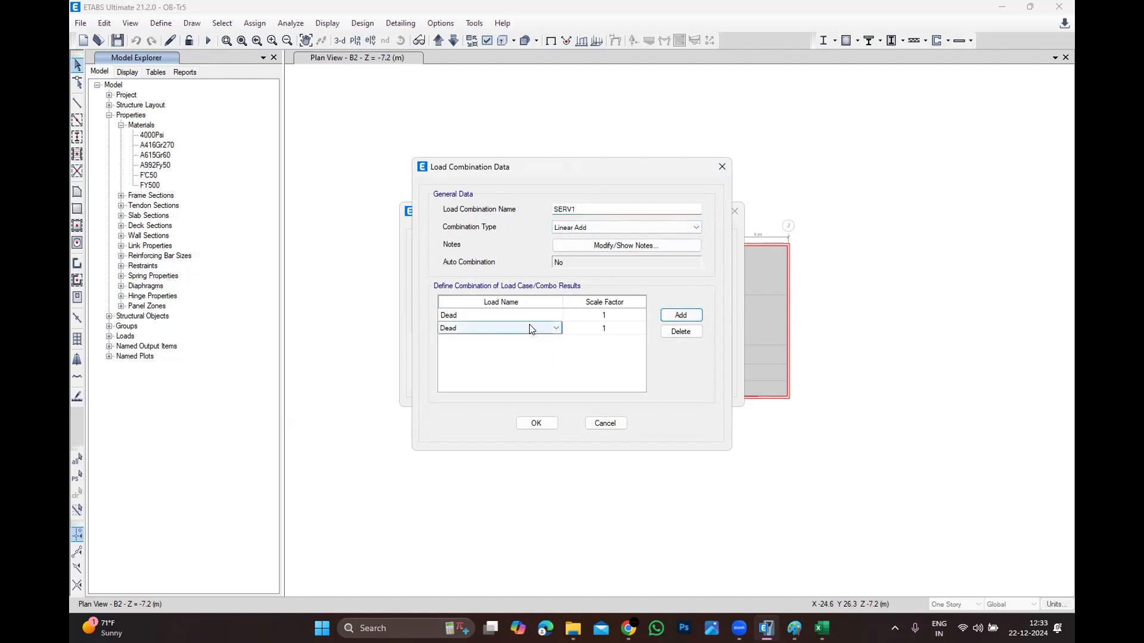
{"action": "left_click", "coordinate": [531, 330]}
{"action": "left_click", "coordinate": [530, 341]}
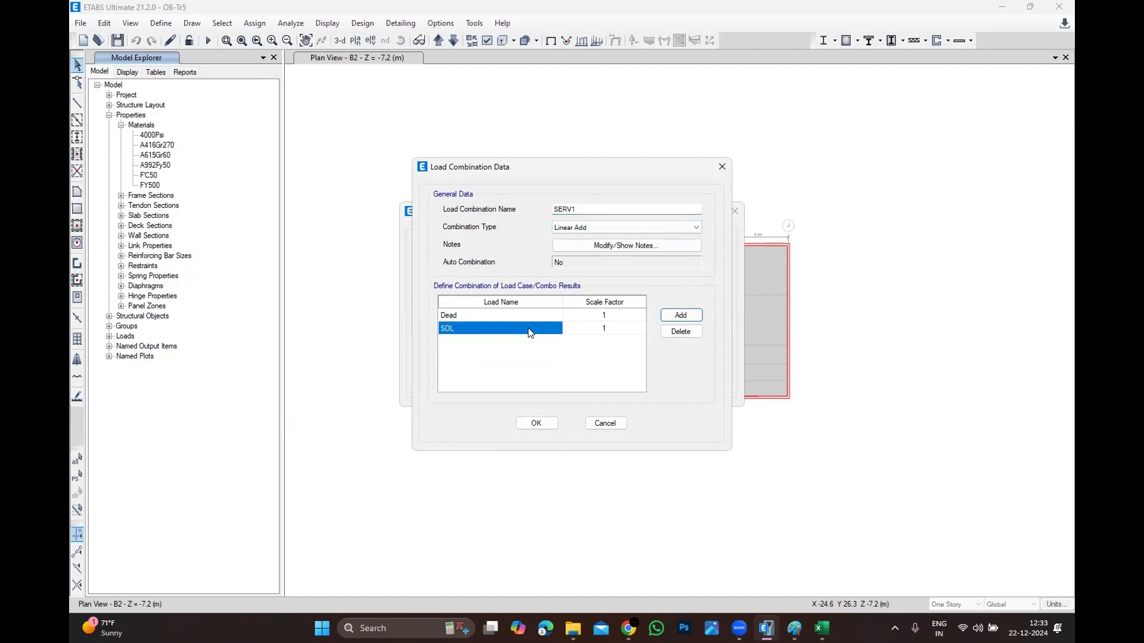
{"action": "left_click", "coordinate": [541, 419]}
Create a Linear Add load combination named SERV2 from Dead, SDL and Live, each with scale factor 1.
{"action": "left_click", "coordinate": [652, 258]}
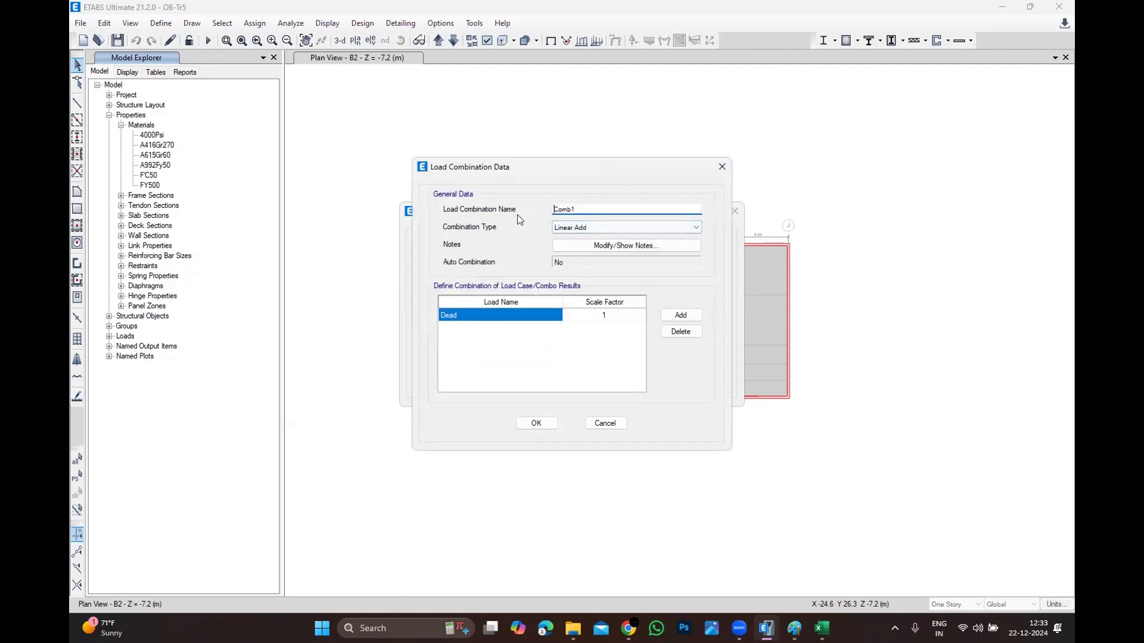
{"action": "key", "text": "shift+End"}
{"action": "type", "text": "SERV2"}
{"action": "left_click", "coordinate": [680, 316]}
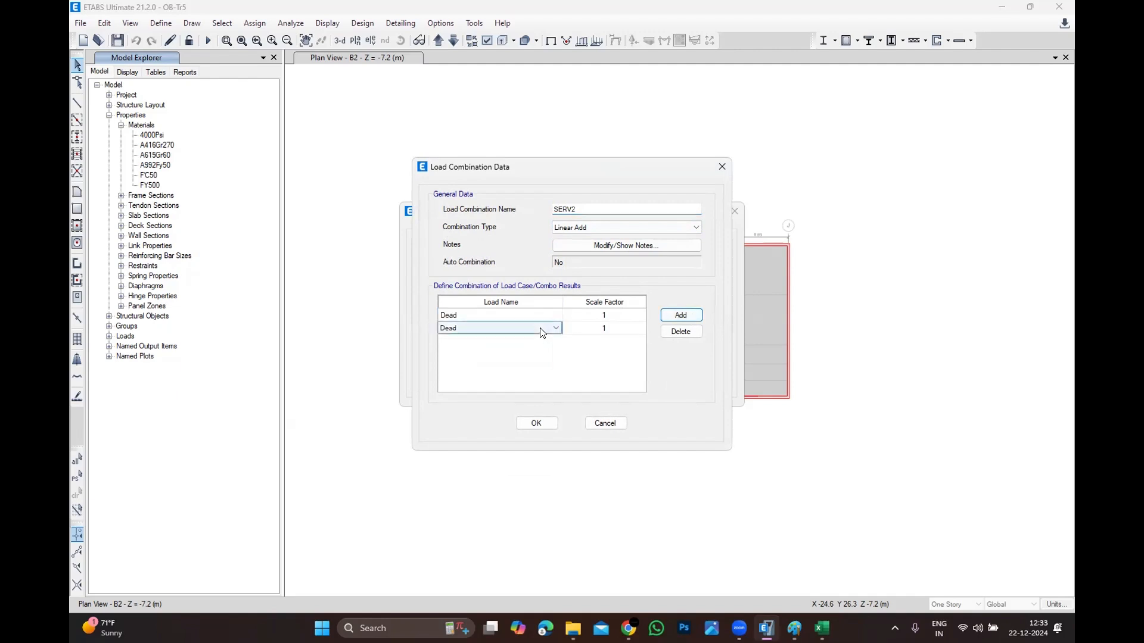
{"action": "left_click", "coordinate": [540, 329]}
{"action": "left_click", "coordinate": [512, 436]}
{"action": "left_click", "coordinate": [676, 312]}
{"action": "left_click", "coordinate": [535, 338]}
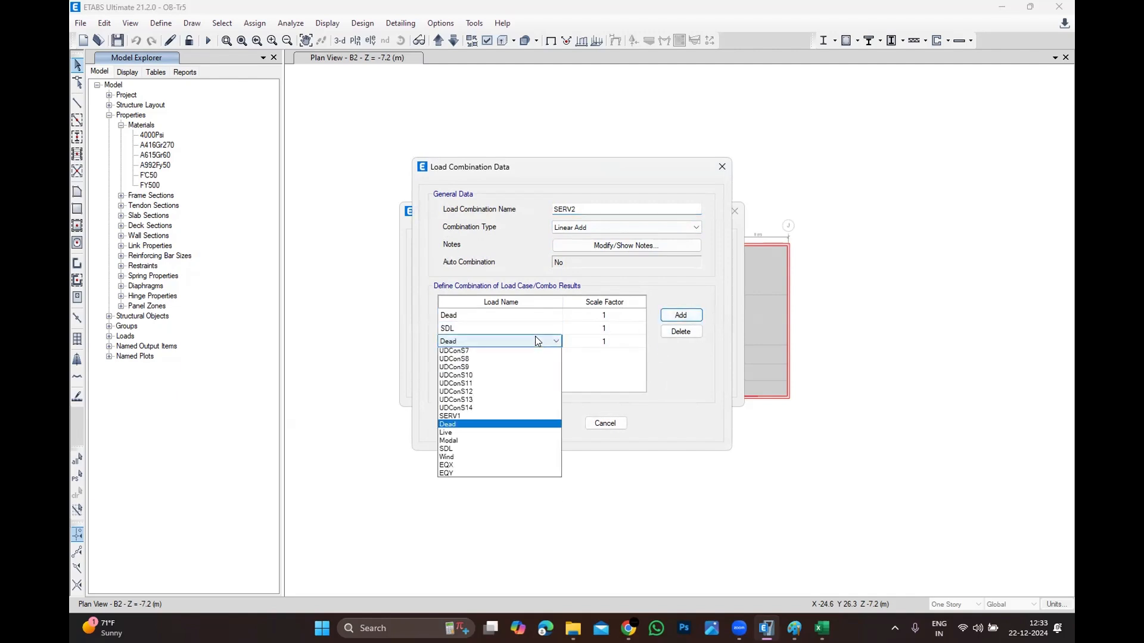
{"action": "left_click", "coordinate": [447, 432]}
{"action": "left_click", "coordinate": [632, 342]}
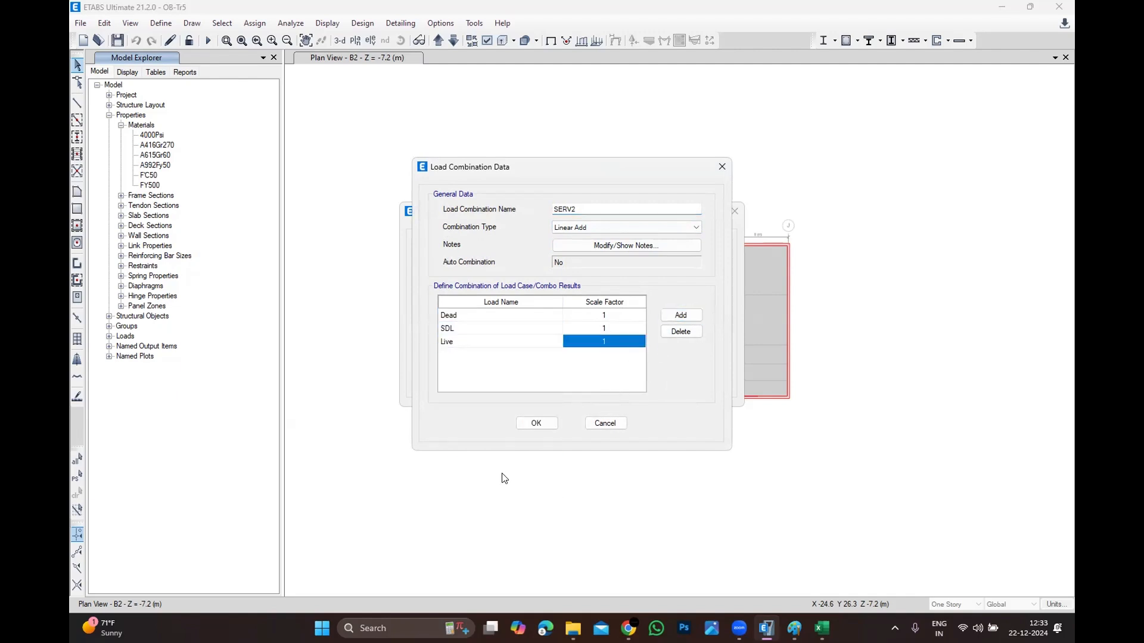
{"action": "left_click", "coordinate": [537, 423]}
Discard a further new combination and close the load combinations definition.
{"action": "left_click", "coordinate": [679, 258]}
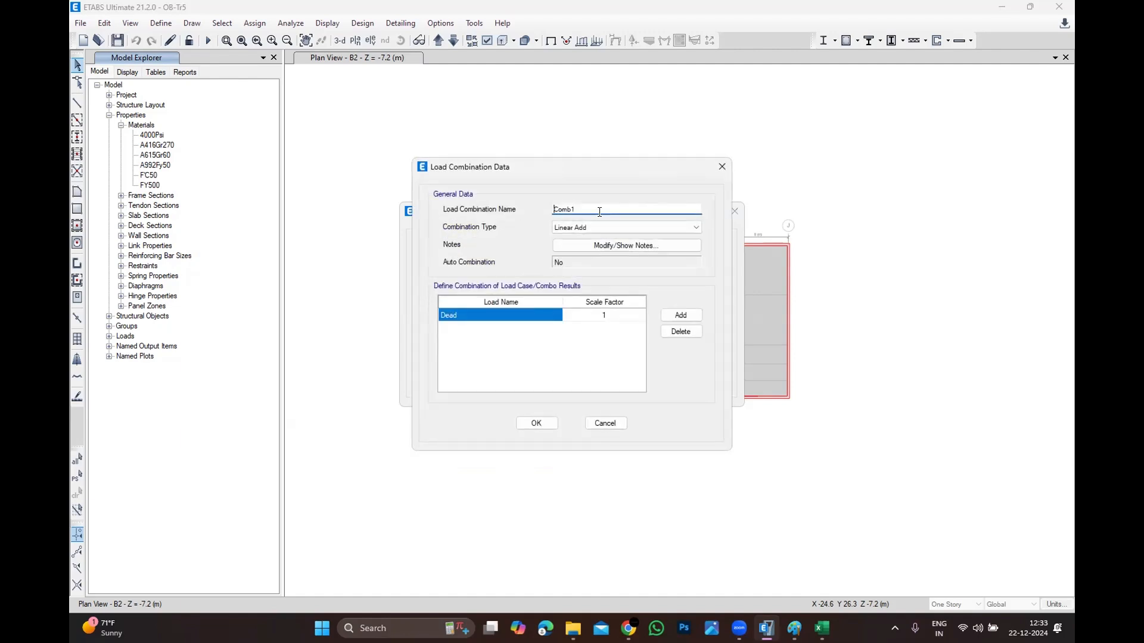
{"action": "left_click_drag", "start_coordinate": [589, 211], "coordinate": [534, 214]}
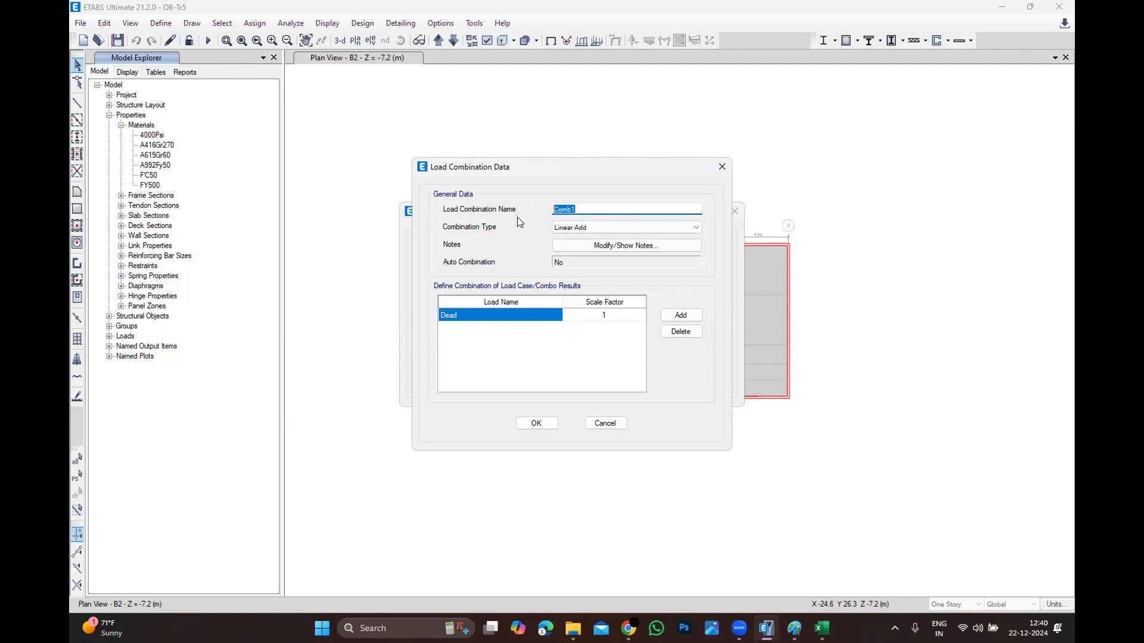
{"action": "left_click", "coordinate": [607, 423]}
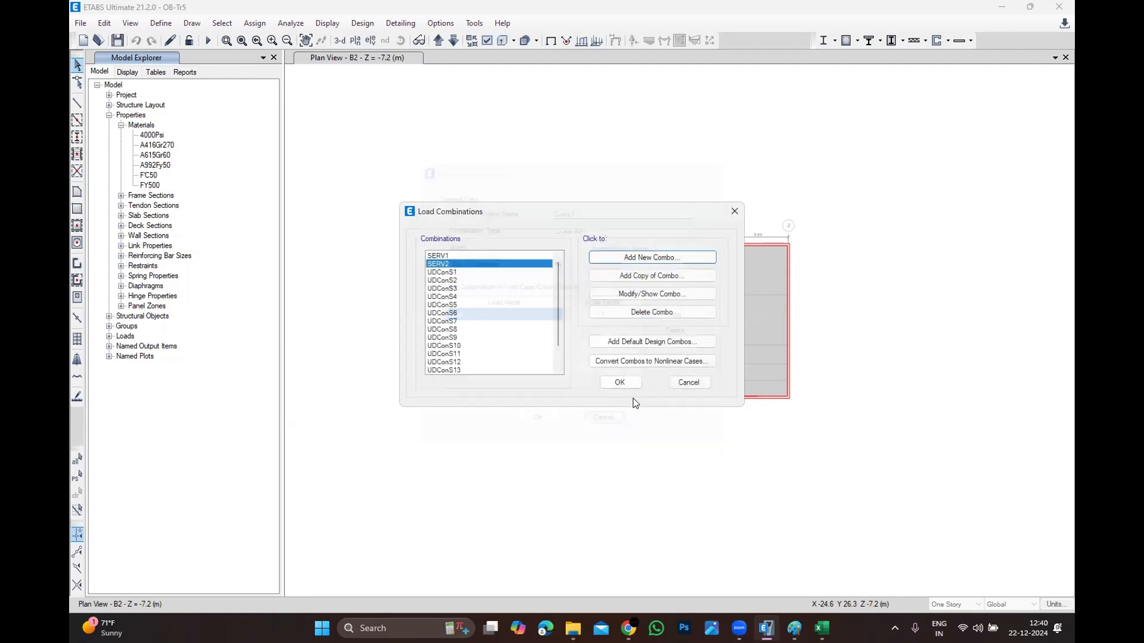
{"action": "left_click", "coordinate": [664, 381]}
{"action": "scroll", "coordinate": [529, 375], "scroll_direction": "up", "scroll_amount": 4}
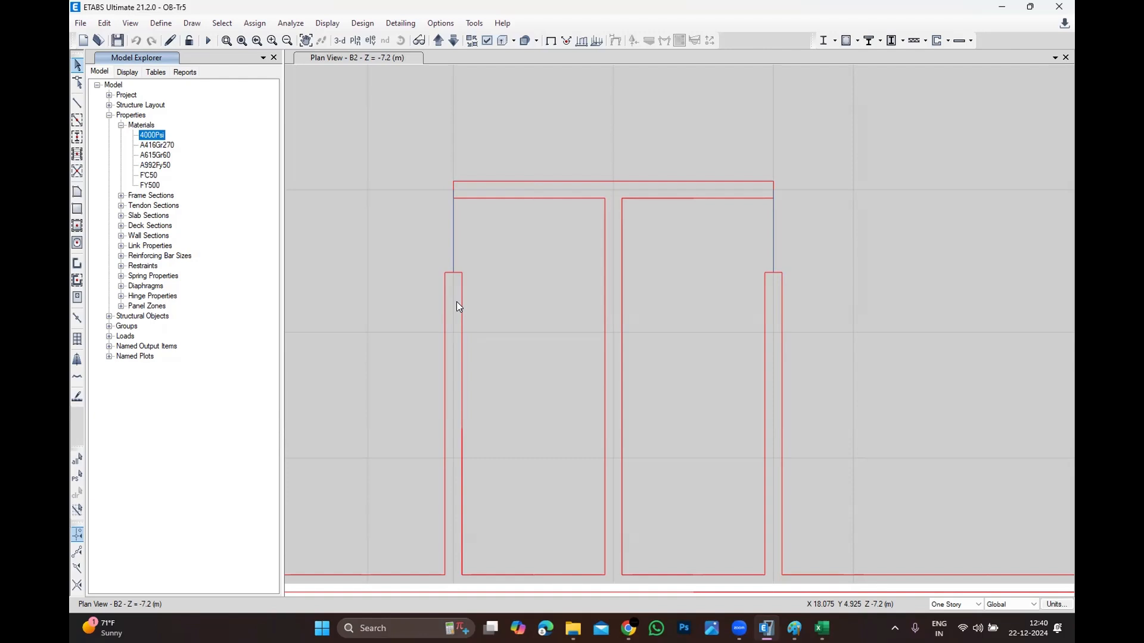
{"action": "left_click_drag", "start_coordinate": [399, 332], "coordinate": [459, 323]}
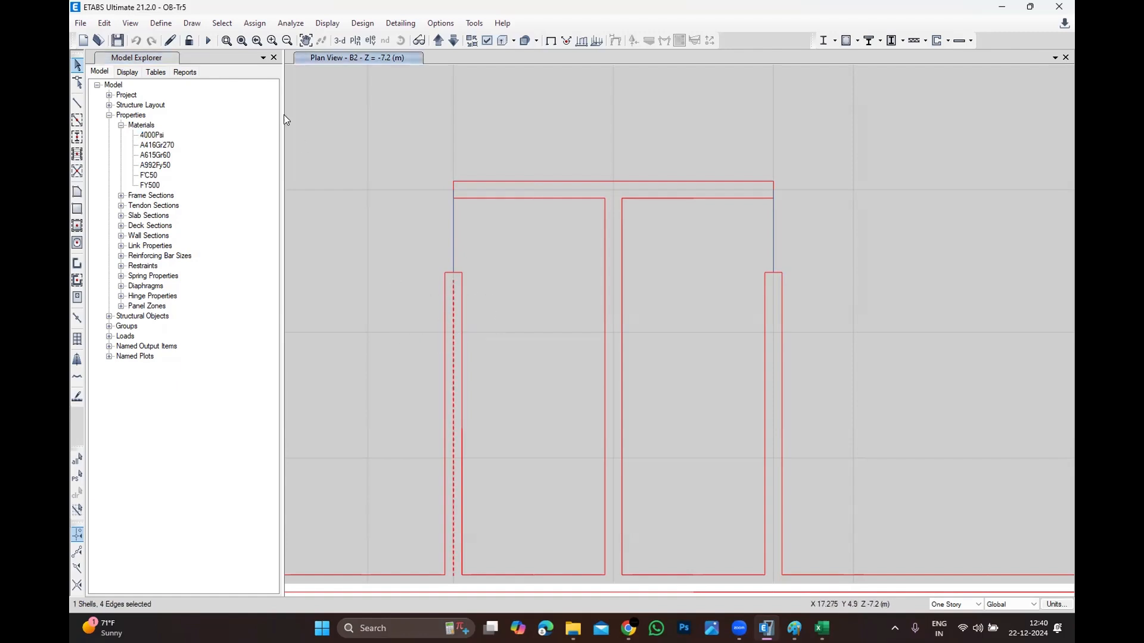
{"action": "left_click", "coordinate": [254, 22]}
{"action": "mouse_move", "coordinate": [271, 72]}
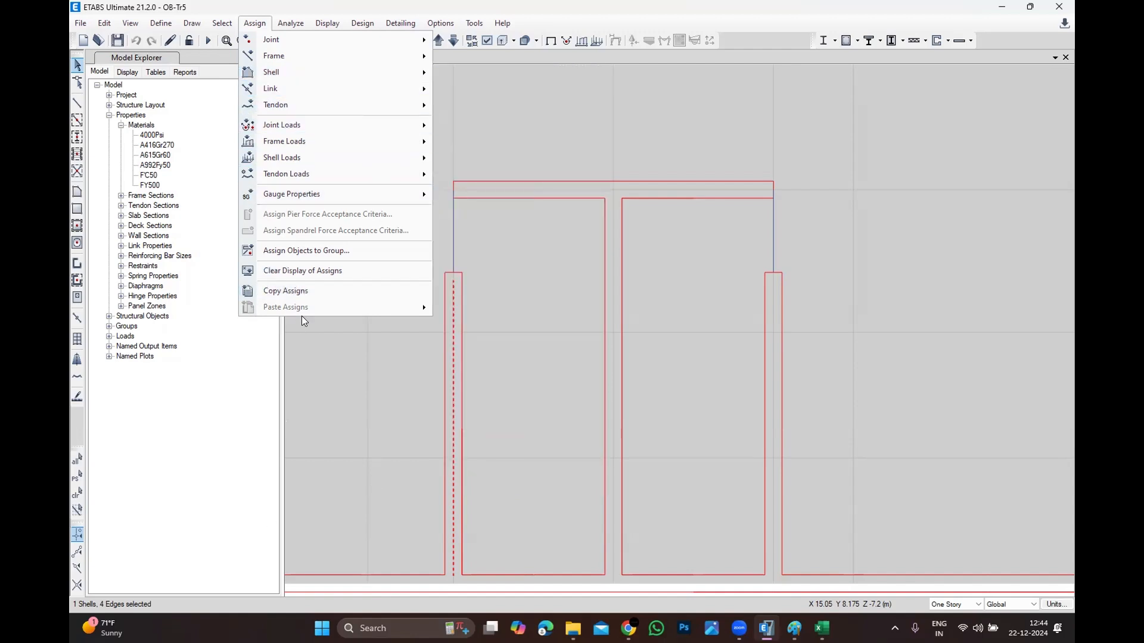
{"action": "left_click", "coordinate": [78, 493]}
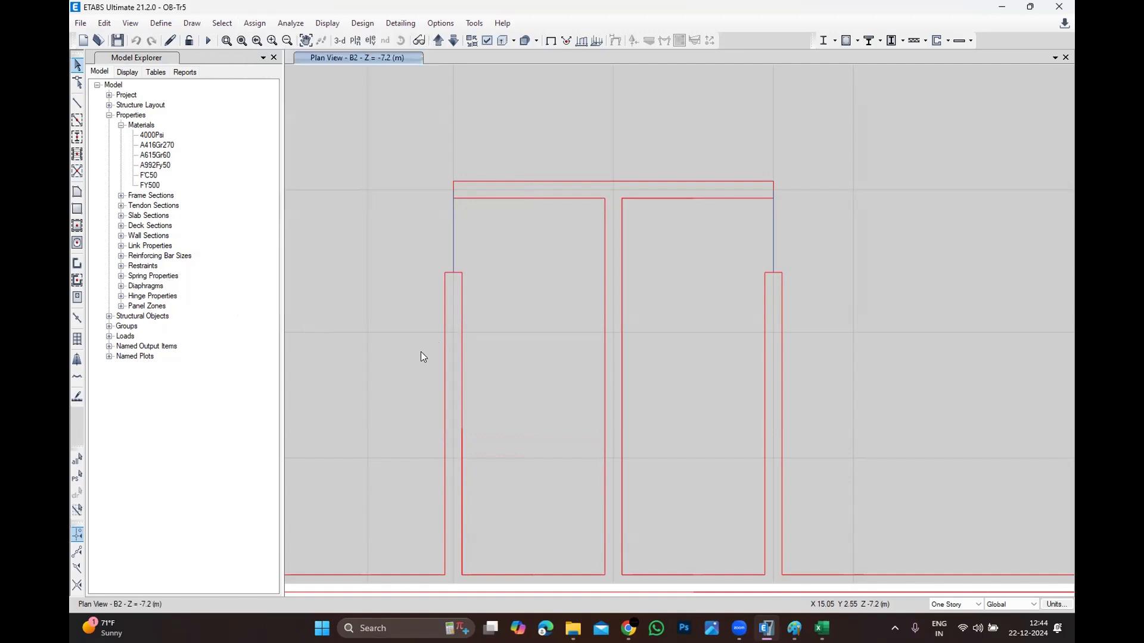
{"action": "scroll", "coordinate": [420, 351], "scroll_direction": "down", "scroll_amount": 1}
{"action": "scroll", "coordinate": [507, 351], "scroll_direction": "down", "scroll_amount": 1}
{"action": "scroll", "coordinate": [431, 307], "scroll_direction": "down", "scroll_amount": 2}
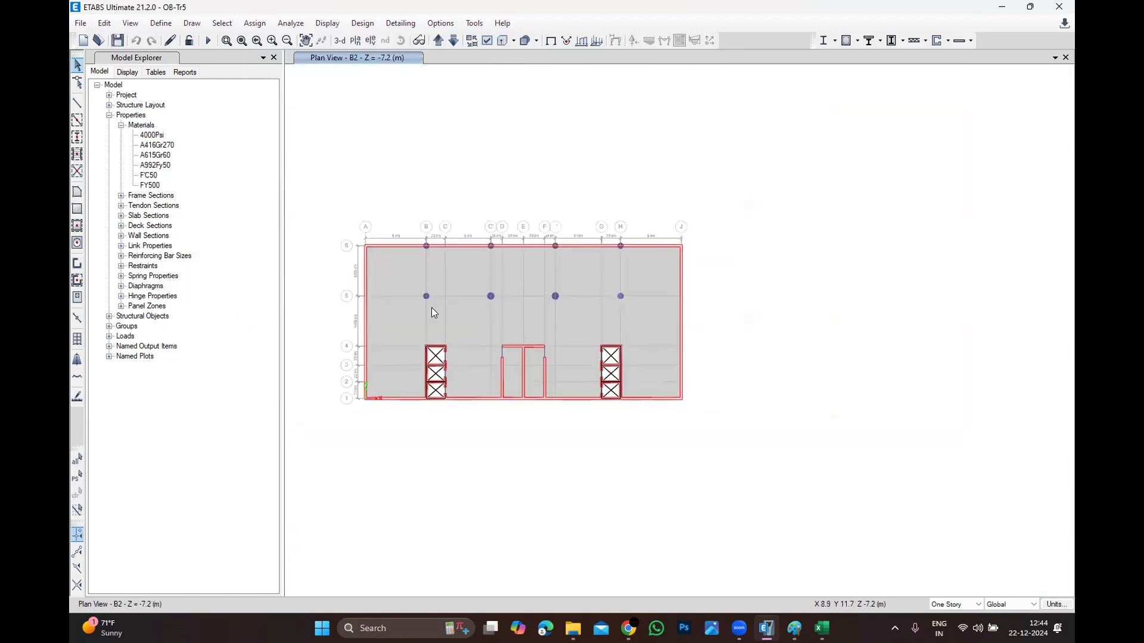
{"action": "scroll", "coordinate": [438, 309], "scroll_direction": "up", "scroll_amount": 2}
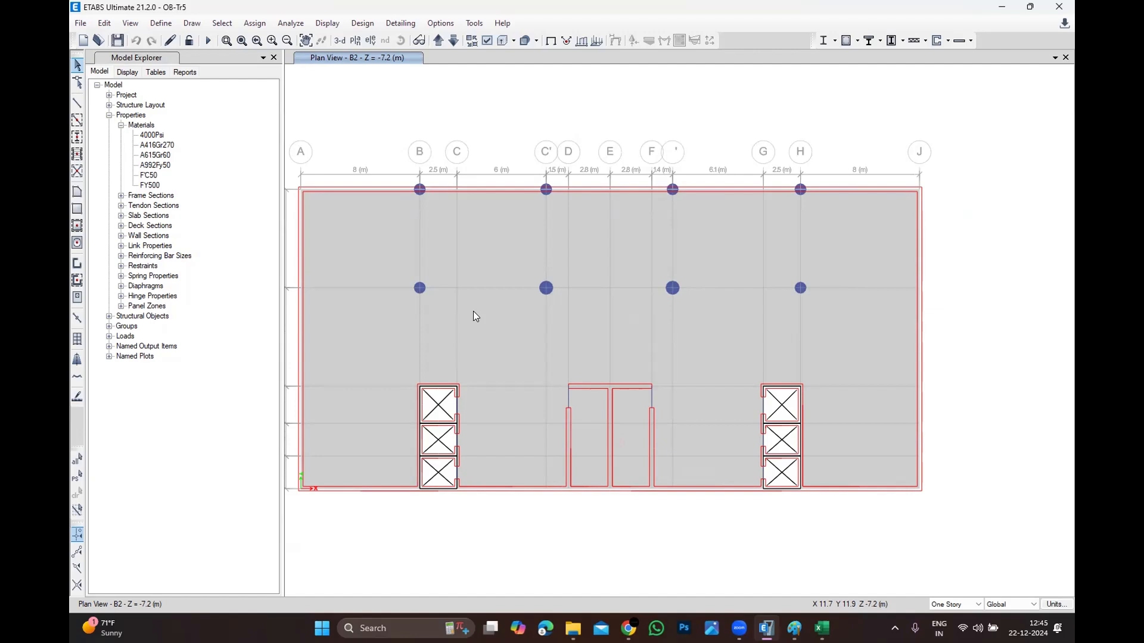
{"action": "scroll", "coordinate": [641, 368], "scroll_direction": "down", "scroll_amount": 3}
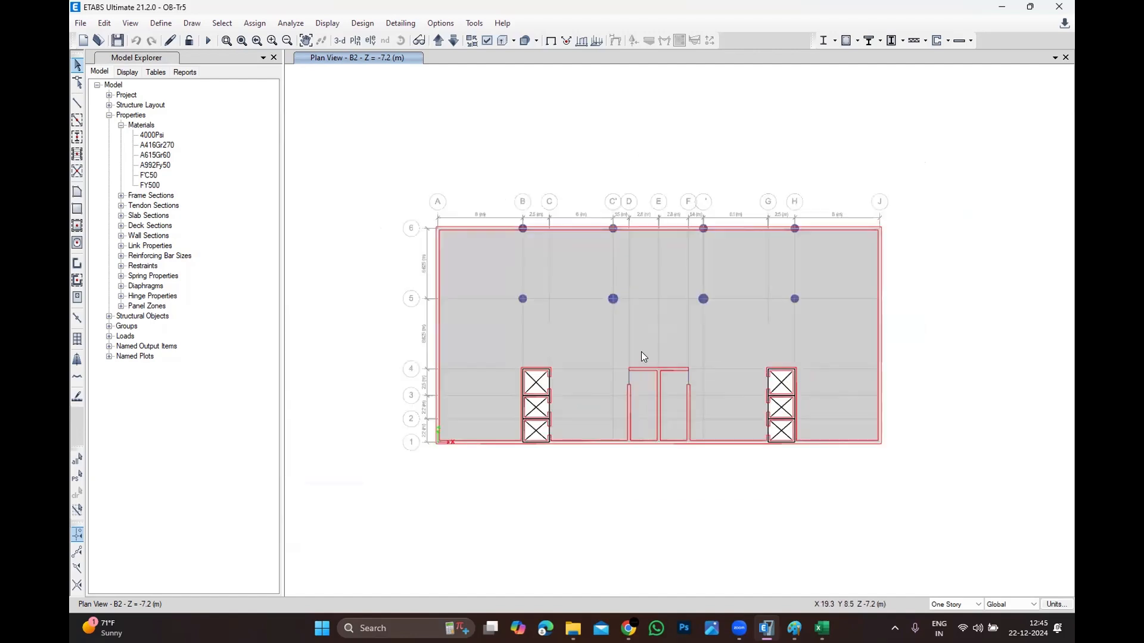
{"action": "scroll", "coordinate": [641, 352], "scroll_direction": "up", "scroll_amount": 3}
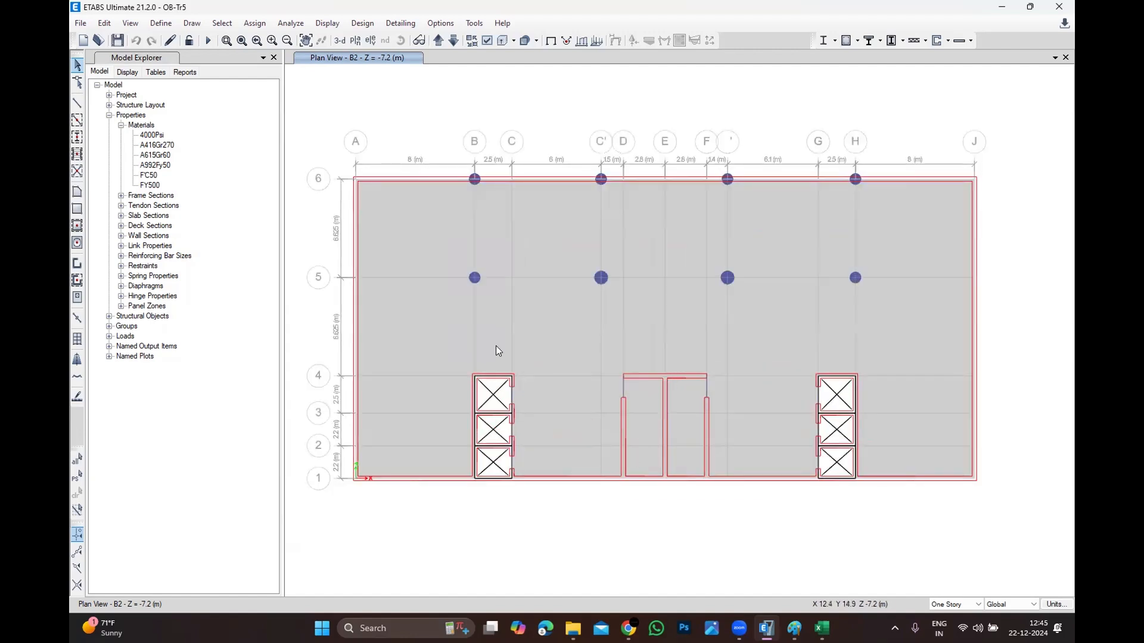
{"action": "left_click", "coordinate": [161, 23]}
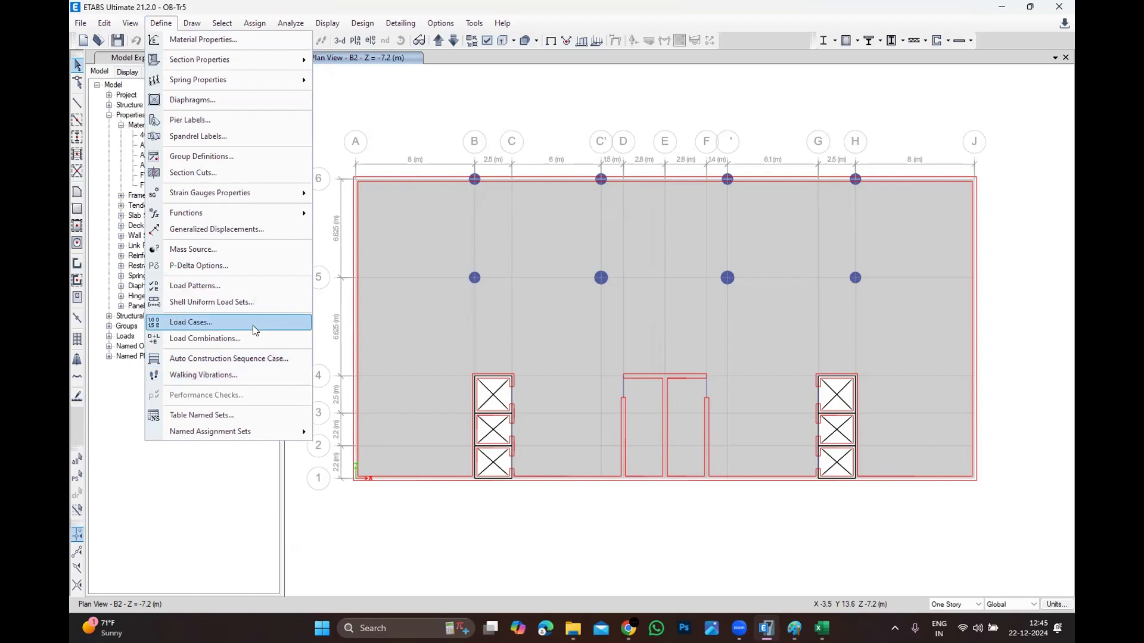
{"action": "left_click", "coordinate": [359, 113]}
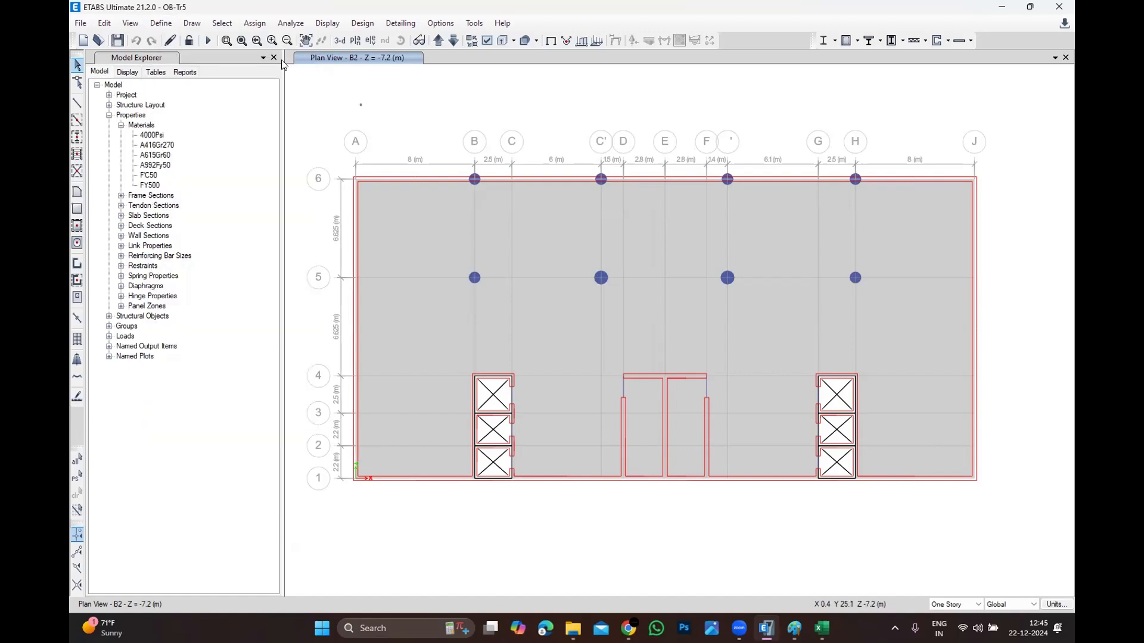
{"action": "scroll", "coordinate": [382, 170], "scroll_direction": "down", "scroll_amount": 1}
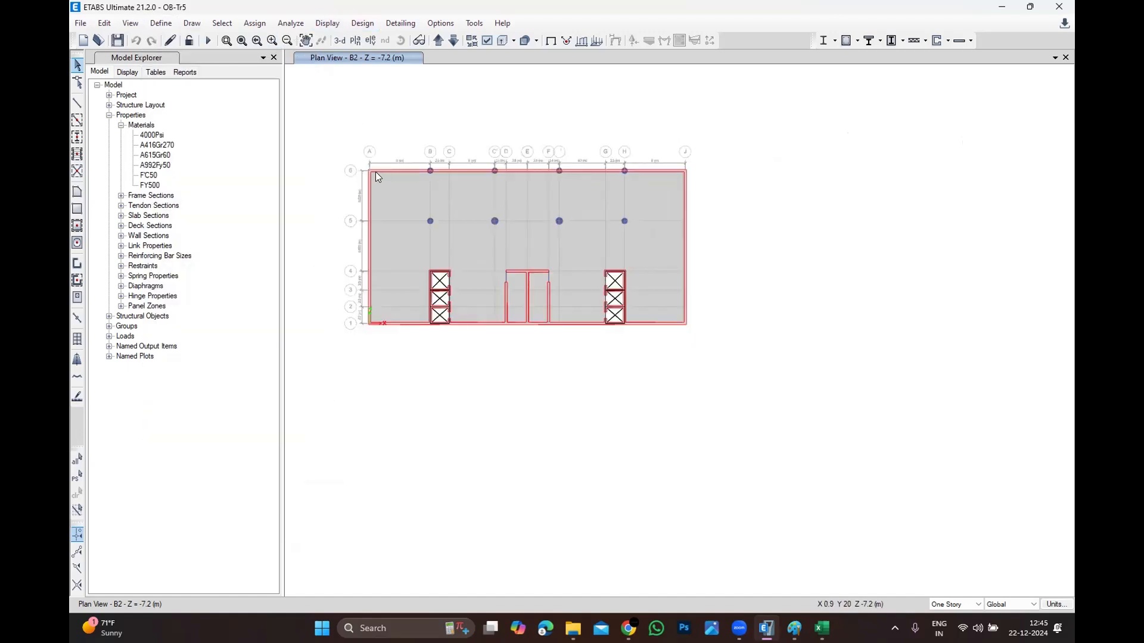
{"action": "scroll", "coordinate": [381, 192], "scroll_direction": "up", "scroll_amount": 1}
{"action": "scroll", "coordinate": [478, 245], "scroll_direction": "down", "scroll_amount": 1}
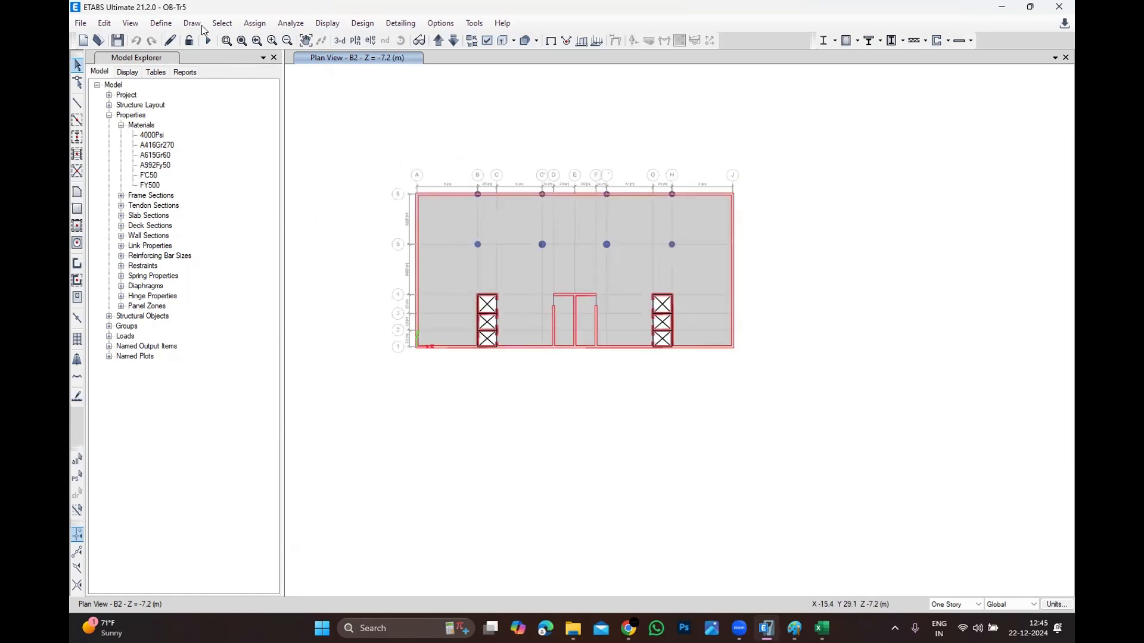
{"action": "left_click", "coordinate": [160, 22]}
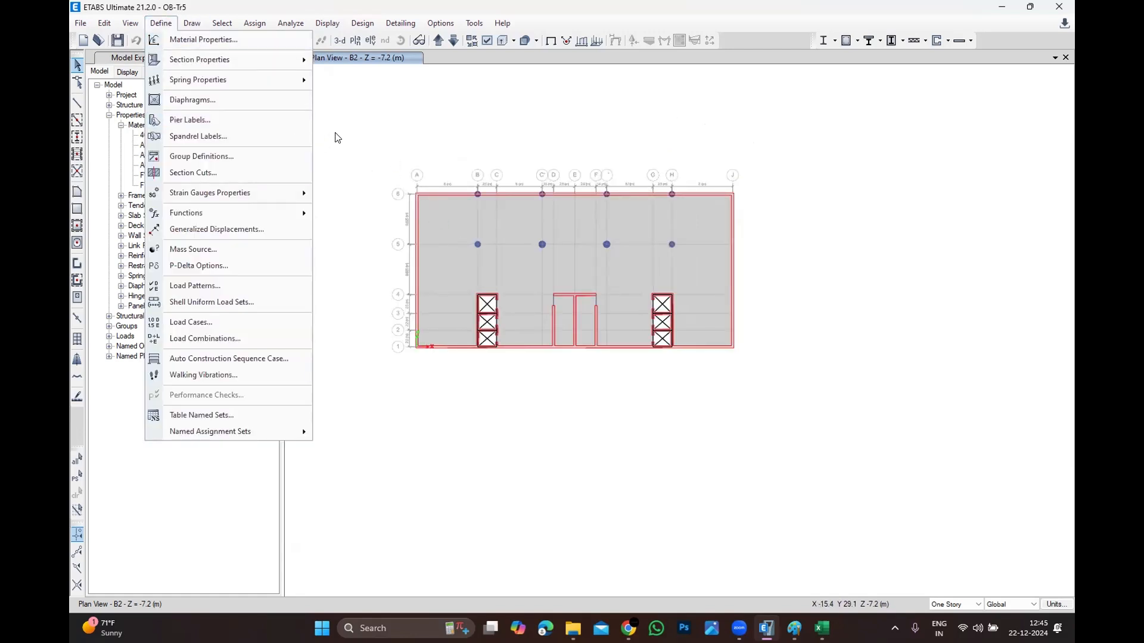
{"action": "left_click", "coordinate": [362, 22]}
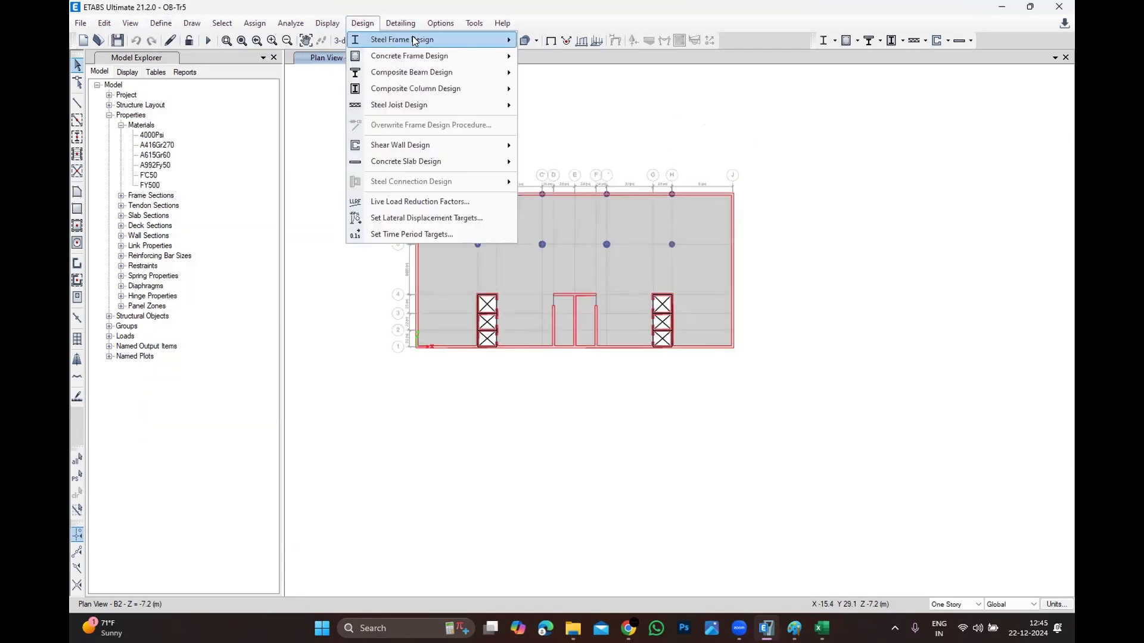
{"action": "left_click", "coordinate": [441, 22]}
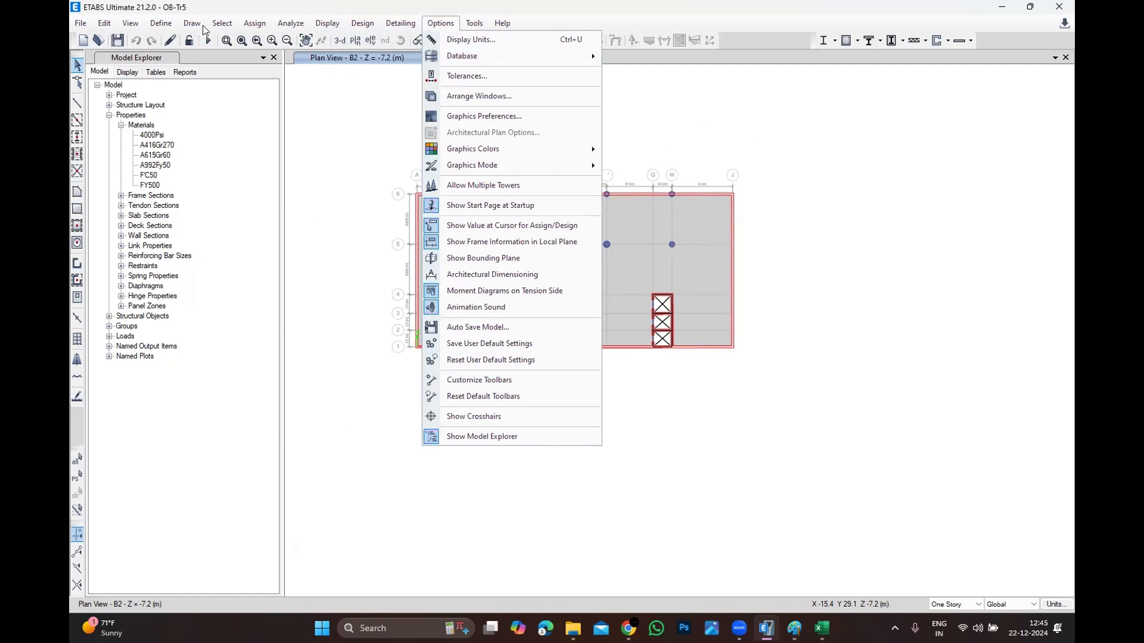
{"action": "left_click", "coordinate": [166, 26]}
Set the load case run options to show messages after the run only if there are errors.
{"action": "left_click", "coordinate": [285, 21]}
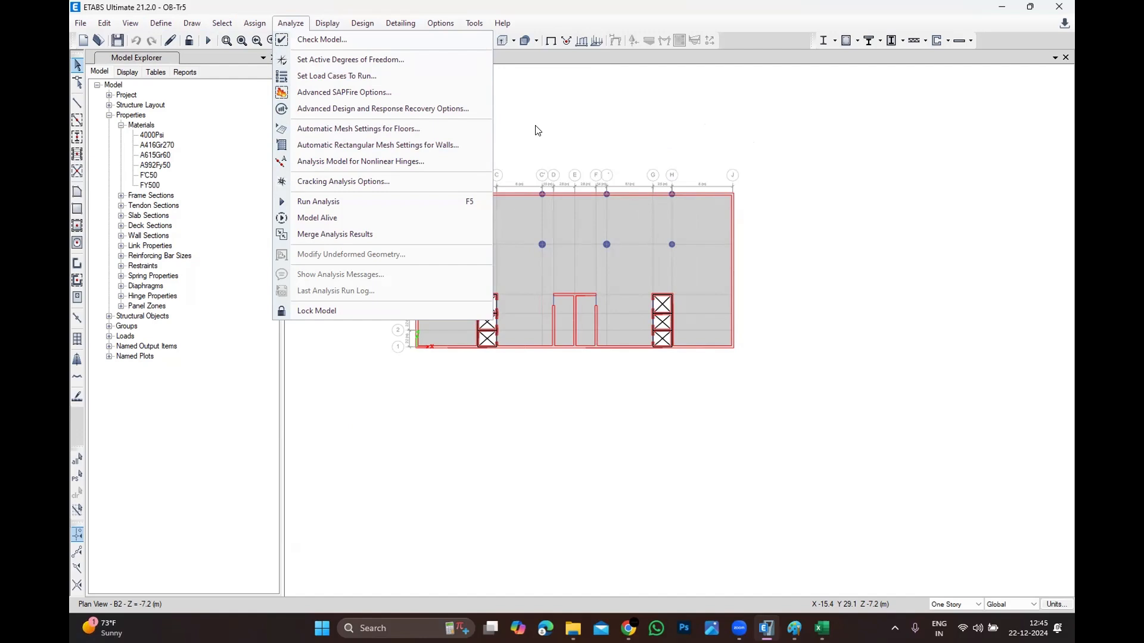
{"action": "left_click", "coordinate": [413, 75]}
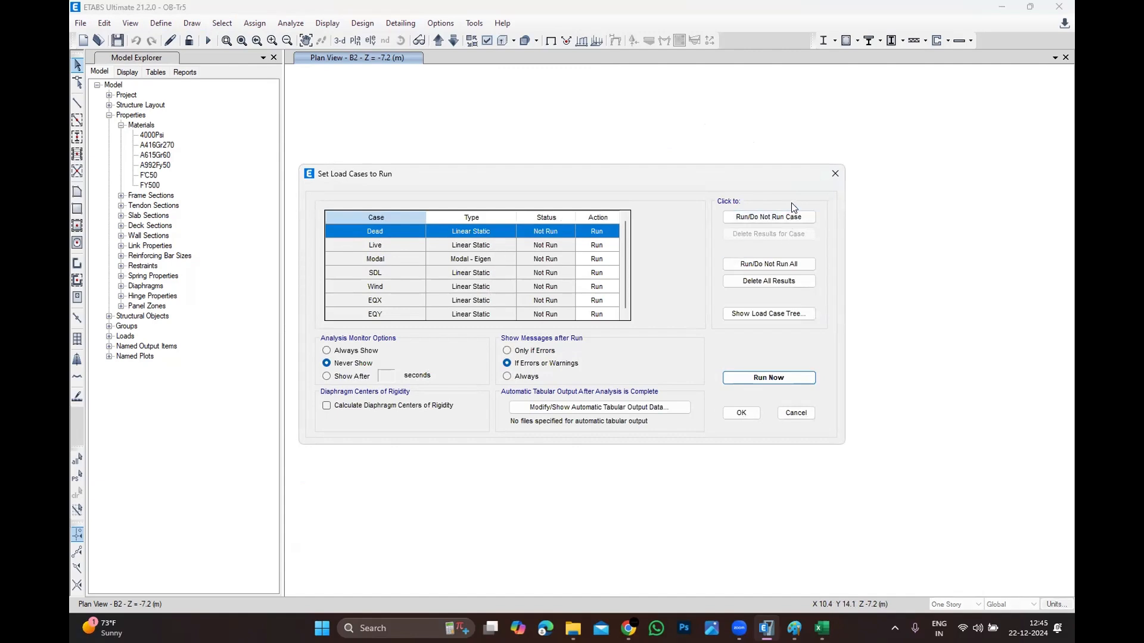
{"action": "key", "text": "Escape"}
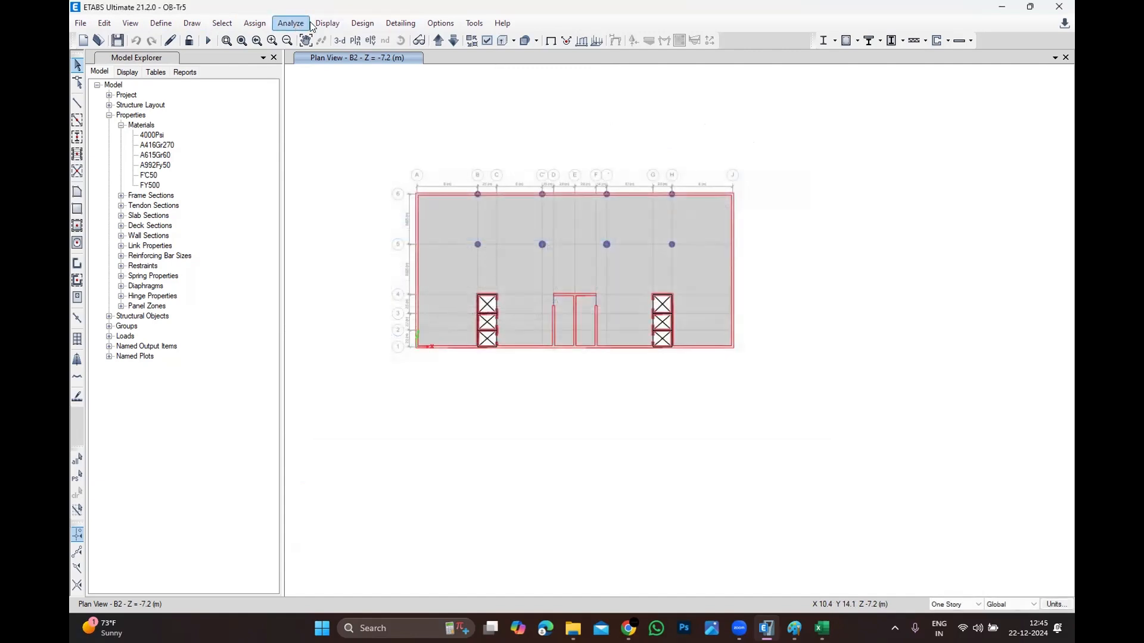
{"action": "left_click", "coordinate": [288, 22]}
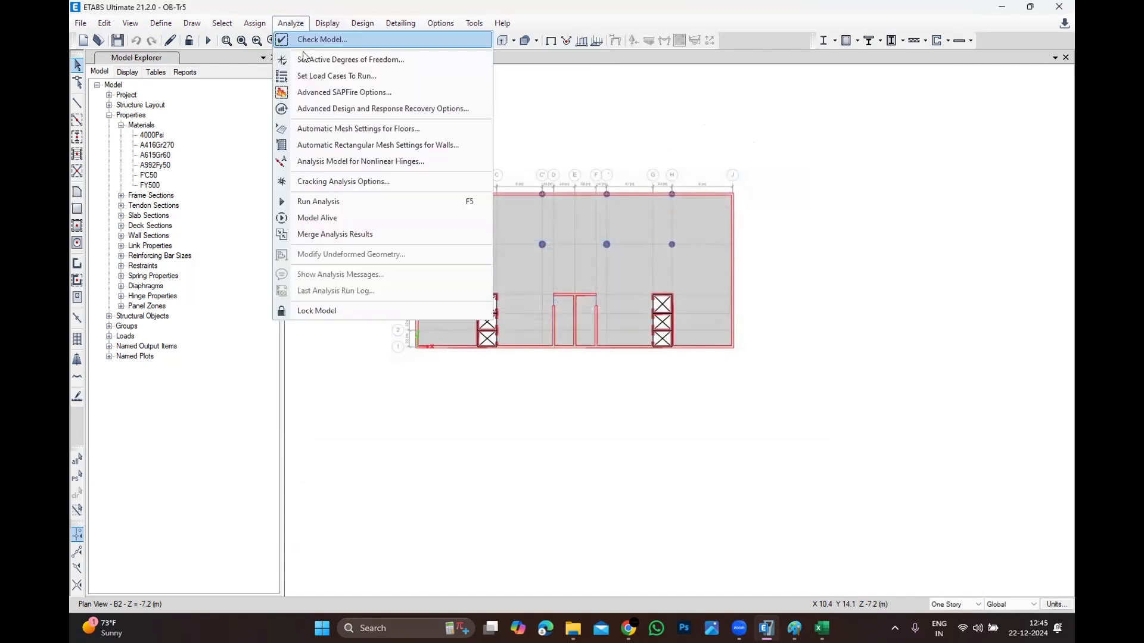
{"action": "left_click", "coordinate": [309, 81]}
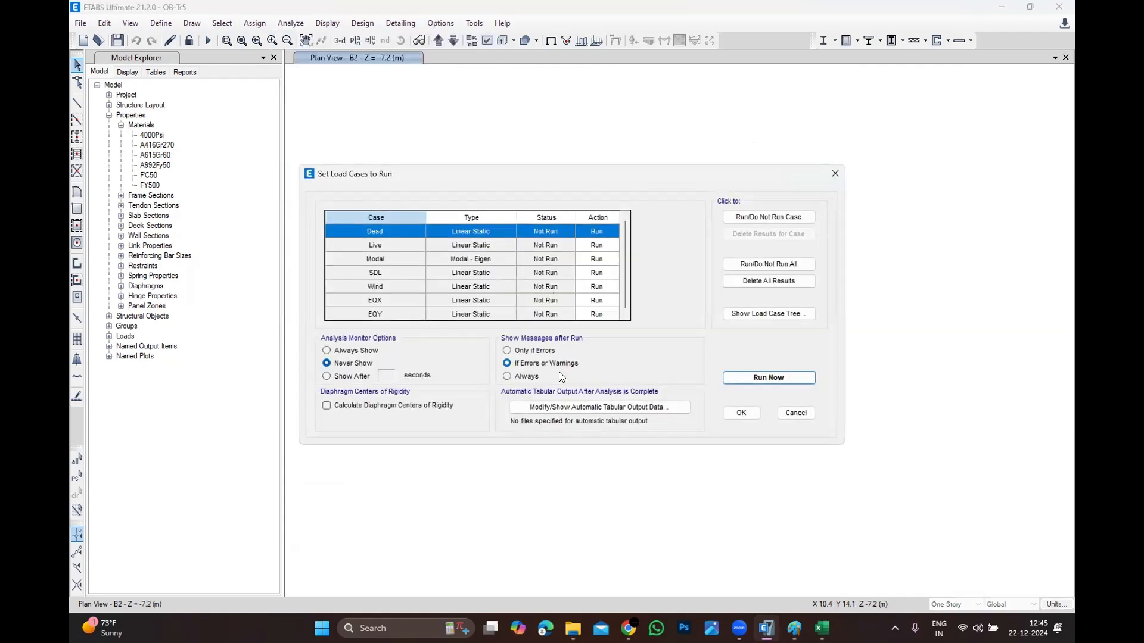
{"action": "left_click", "coordinate": [527, 351]}
{"action": "left_click", "coordinate": [739, 414]}
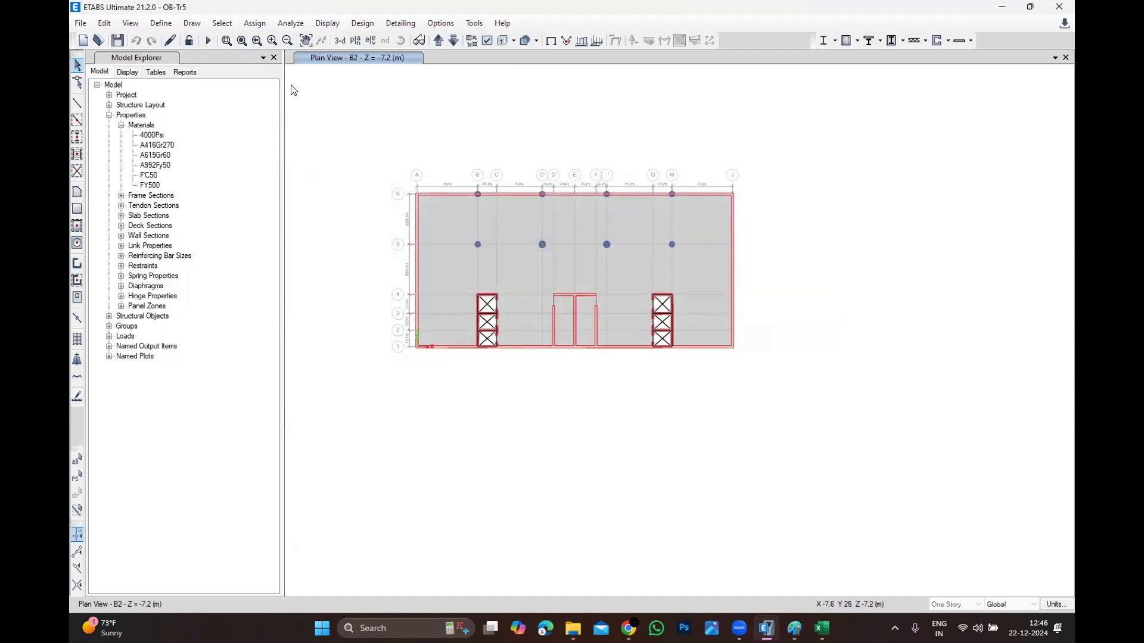
Review the load cases set to run and run the analysis of the model.
{"action": "left_click", "coordinate": [291, 23]}
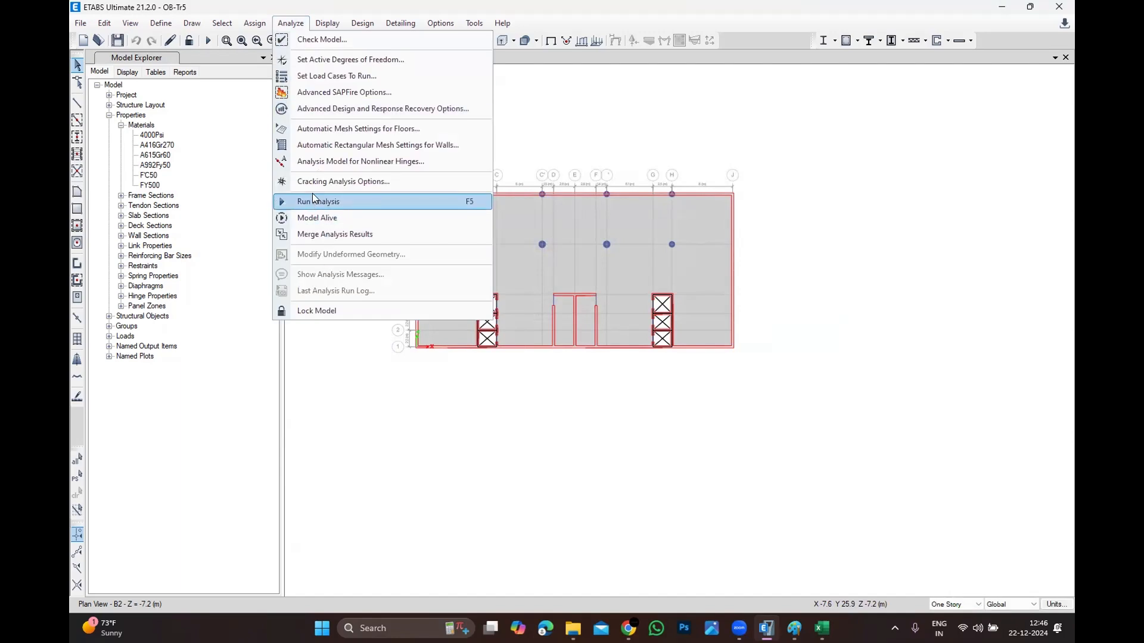
{"action": "left_click", "coordinate": [384, 414]}
{"action": "left_click", "coordinate": [289, 23]}
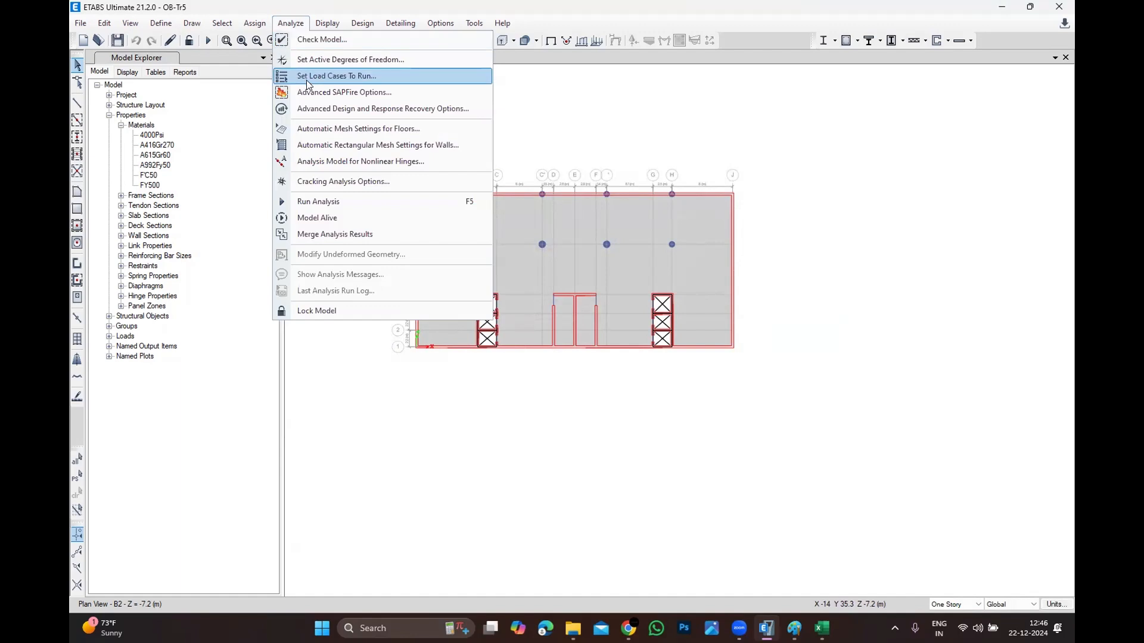
{"action": "left_click", "coordinate": [358, 75]}
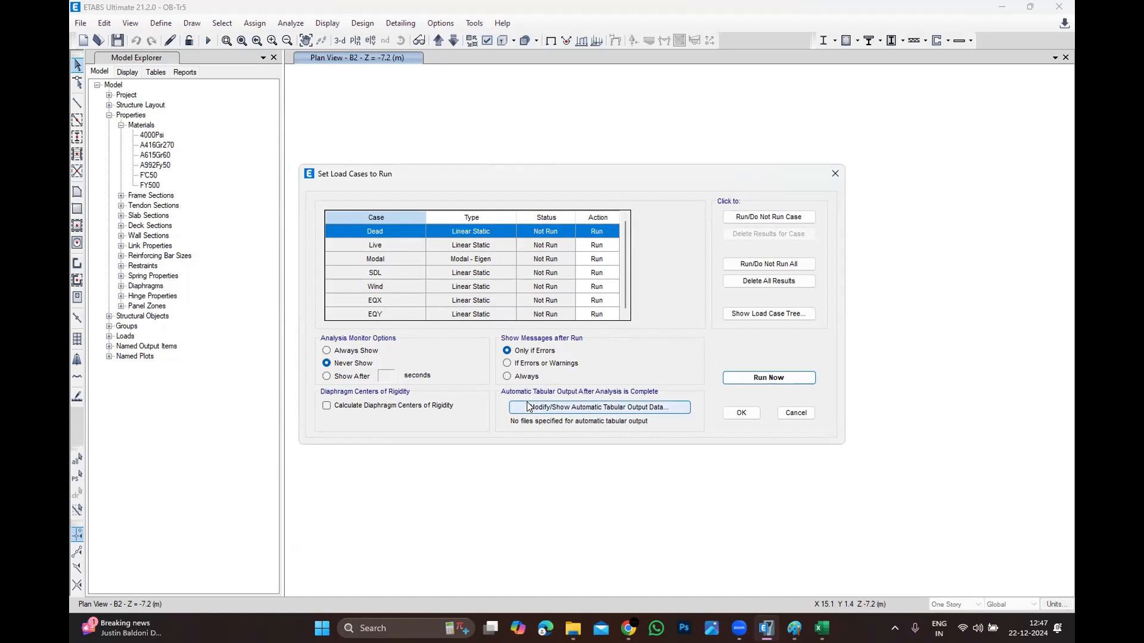
{"action": "left_click", "coordinate": [727, 412]}
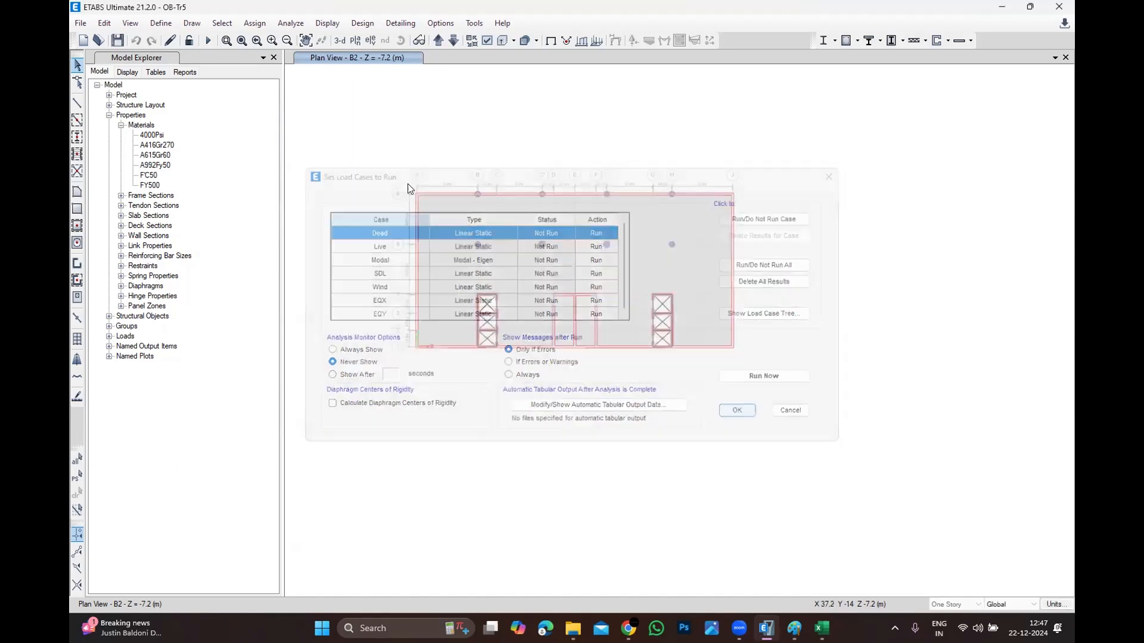
{"action": "left_click", "coordinate": [291, 23]}
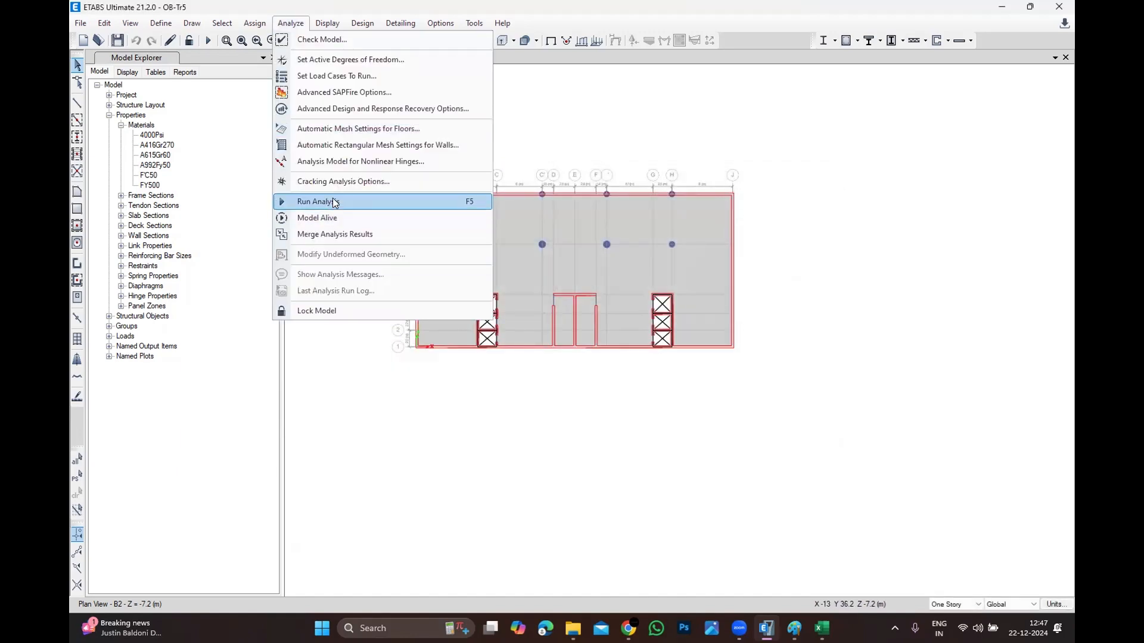
{"action": "left_click", "coordinate": [335, 203]}
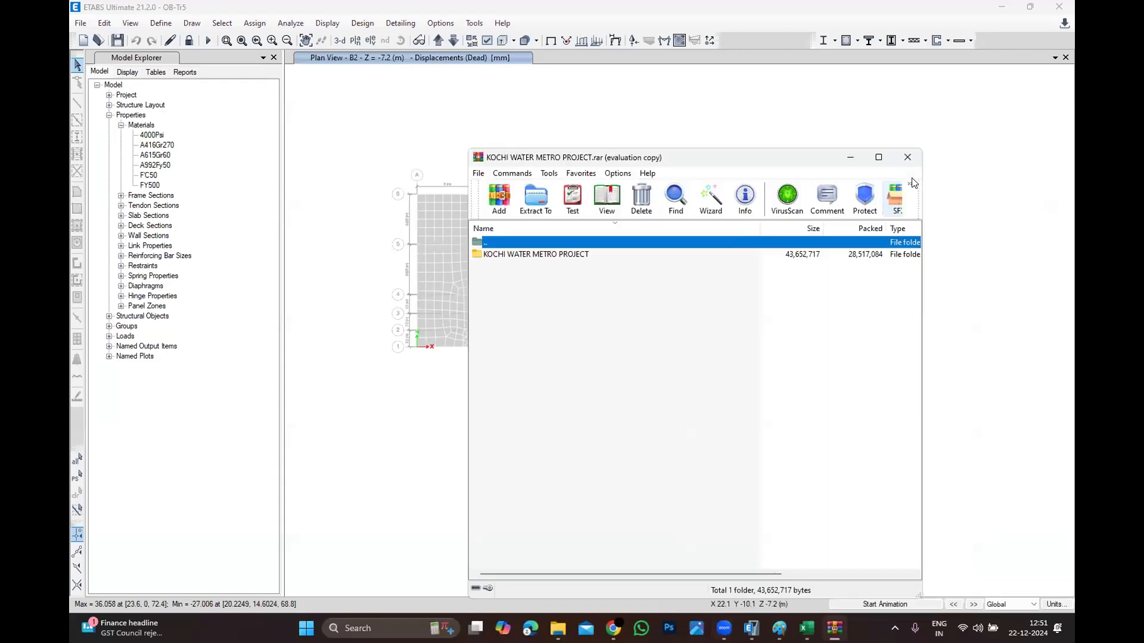
Close the KOCHI WATER METRO PROJECT archive window and display the undeformed shape in the B2 plan view.
{"action": "left_click", "coordinate": [907, 157]}
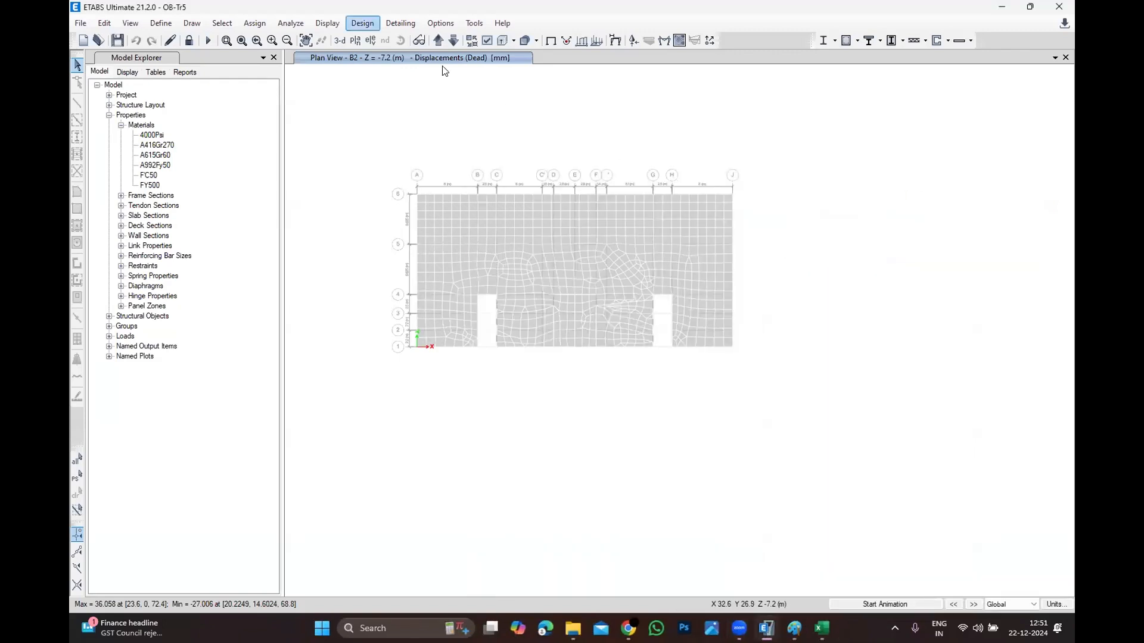
{"action": "key", "text": "Right"}
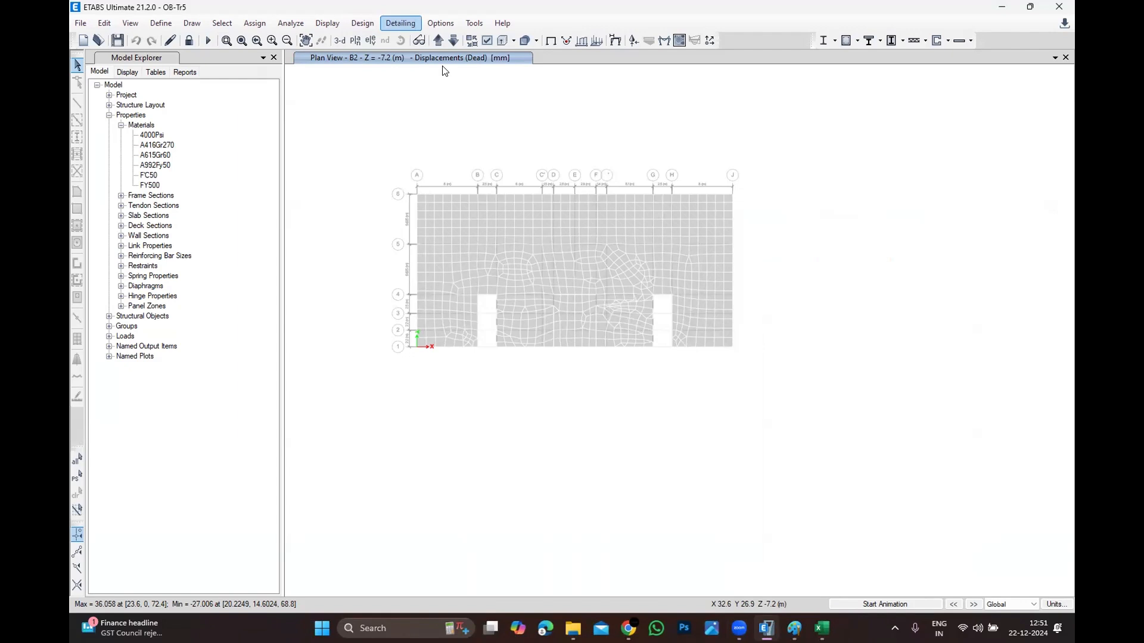
{"action": "left_click", "coordinate": [327, 23]}
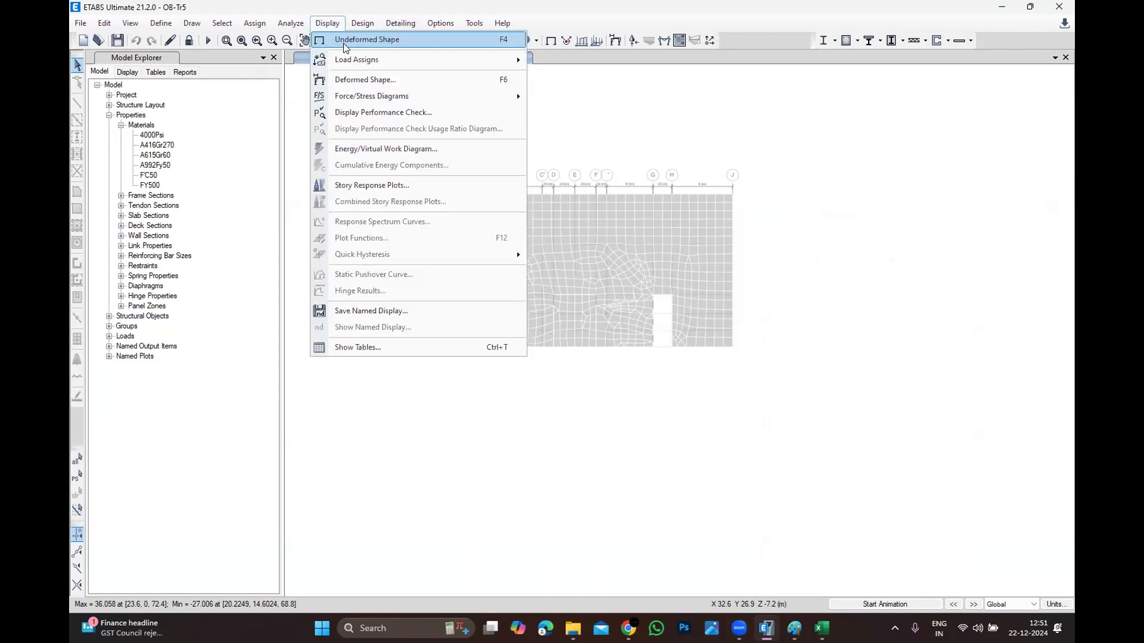
{"action": "left_click", "coordinate": [381, 41]}
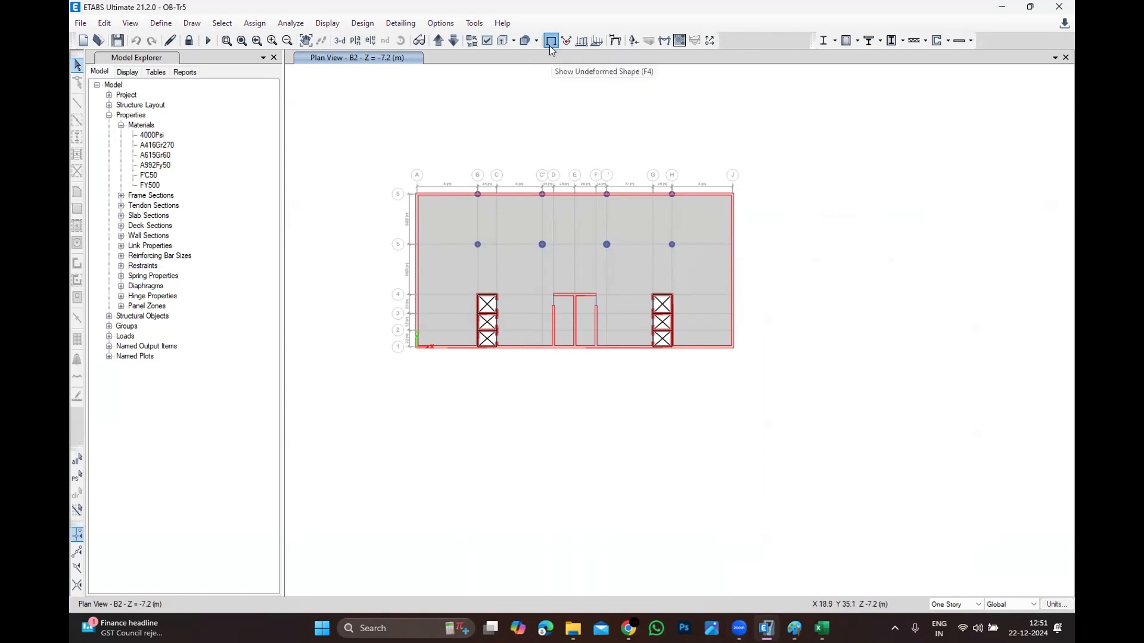
Display the deformed shape of the Modal case for mode number 1 in the B2 plan view.
{"action": "left_click", "coordinate": [616, 42]}
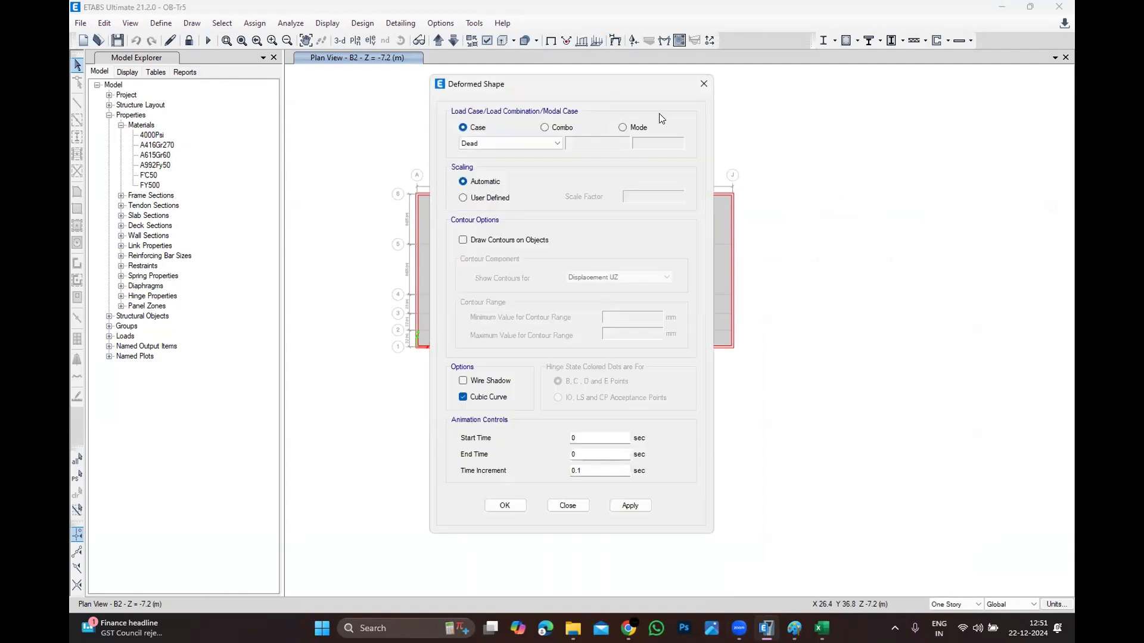
{"action": "left_click", "coordinate": [703, 83]}
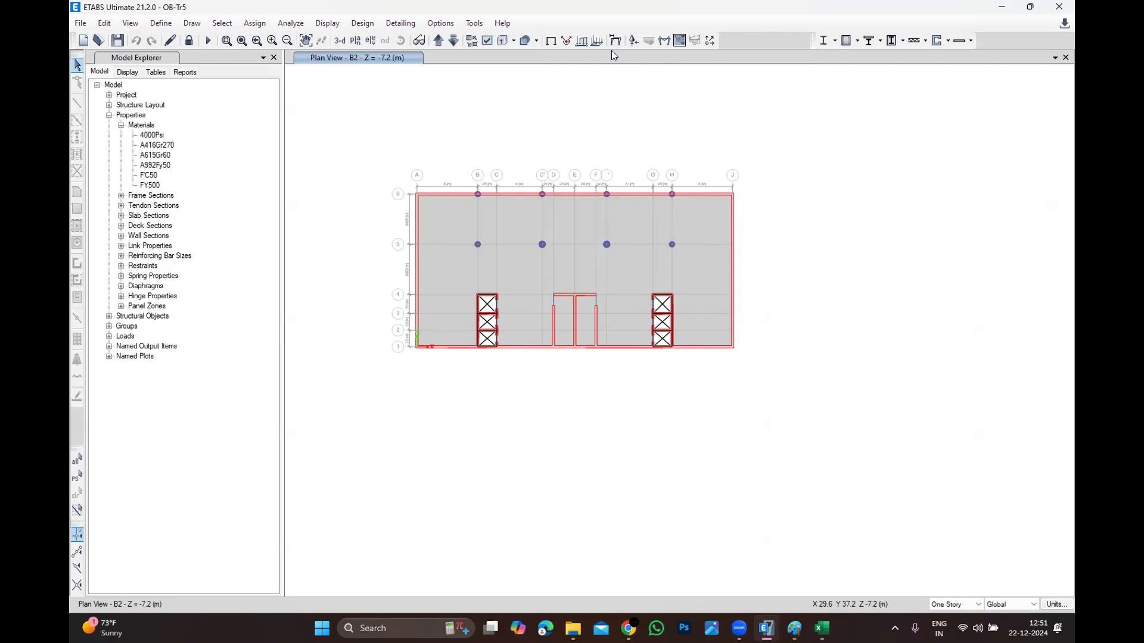
{"action": "left_click", "coordinate": [616, 42]}
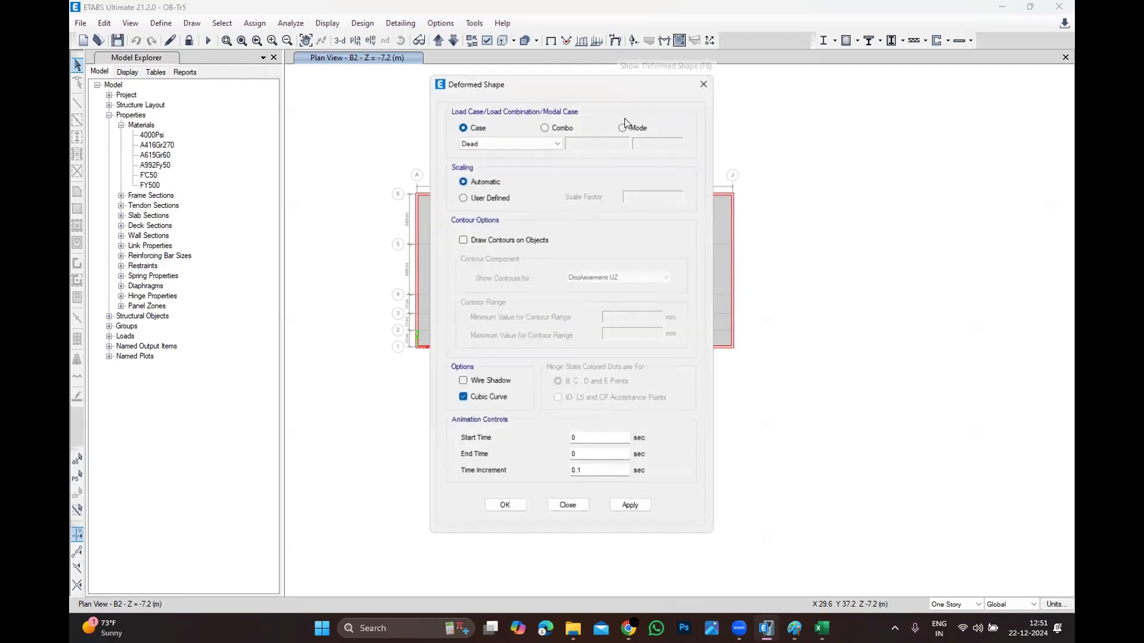
{"action": "left_click", "coordinate": [622, 129]}
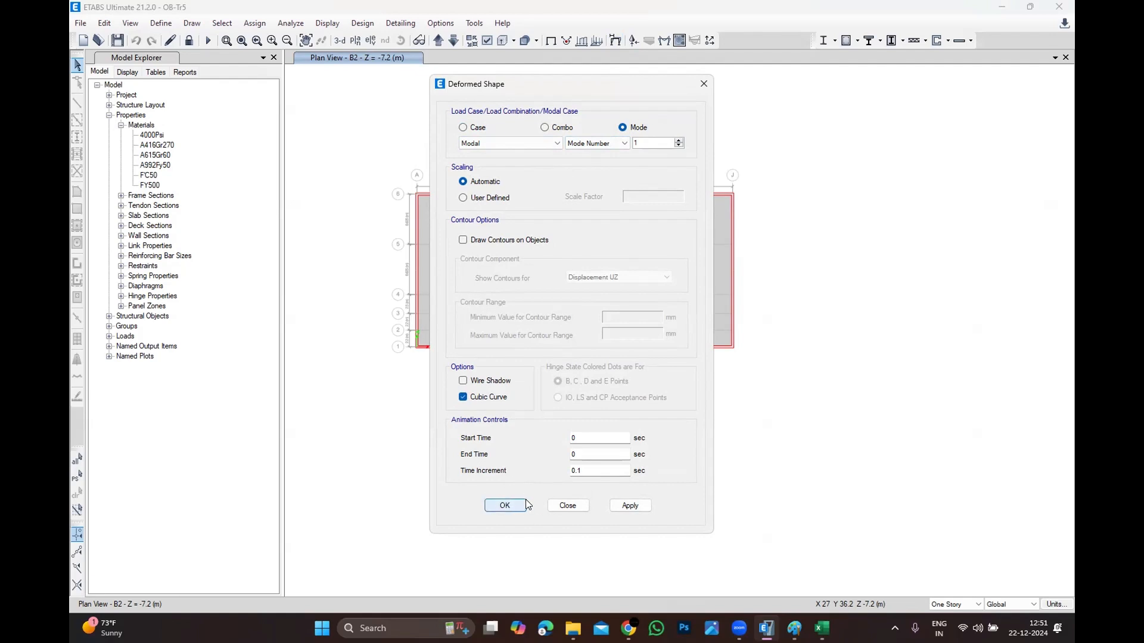
{"action": "left_click", "coordinate": [505, 505]}
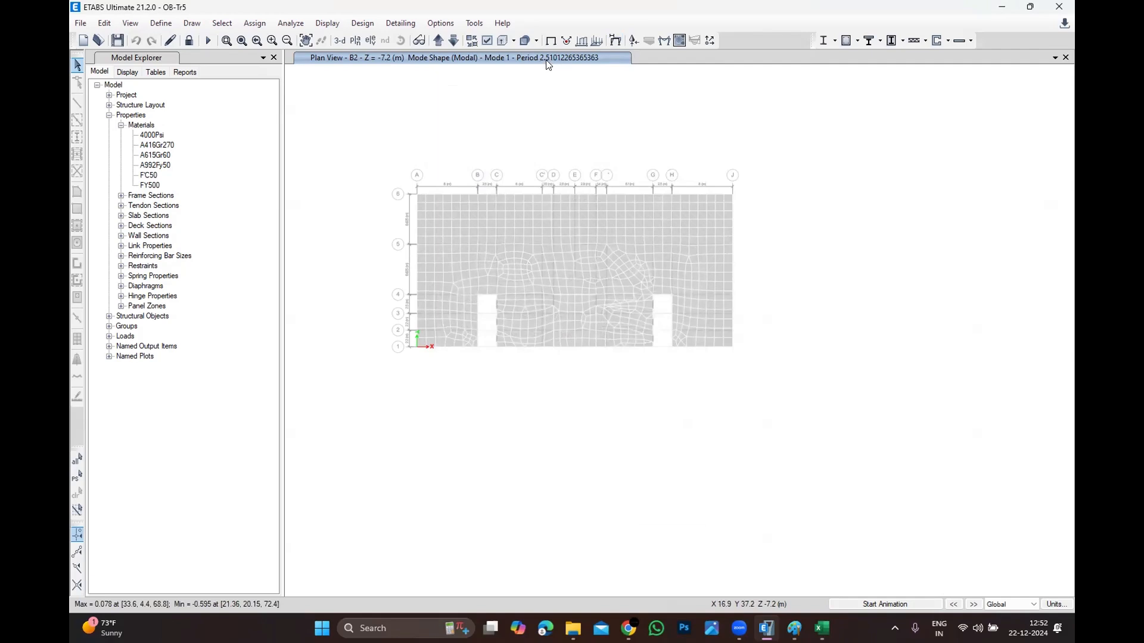
Show the mode 1 shape in the default 3-D view, animate it and reapply the mode 1 deformed shape settings.
{"action": "left_click", "coordinate": [339, 40]}
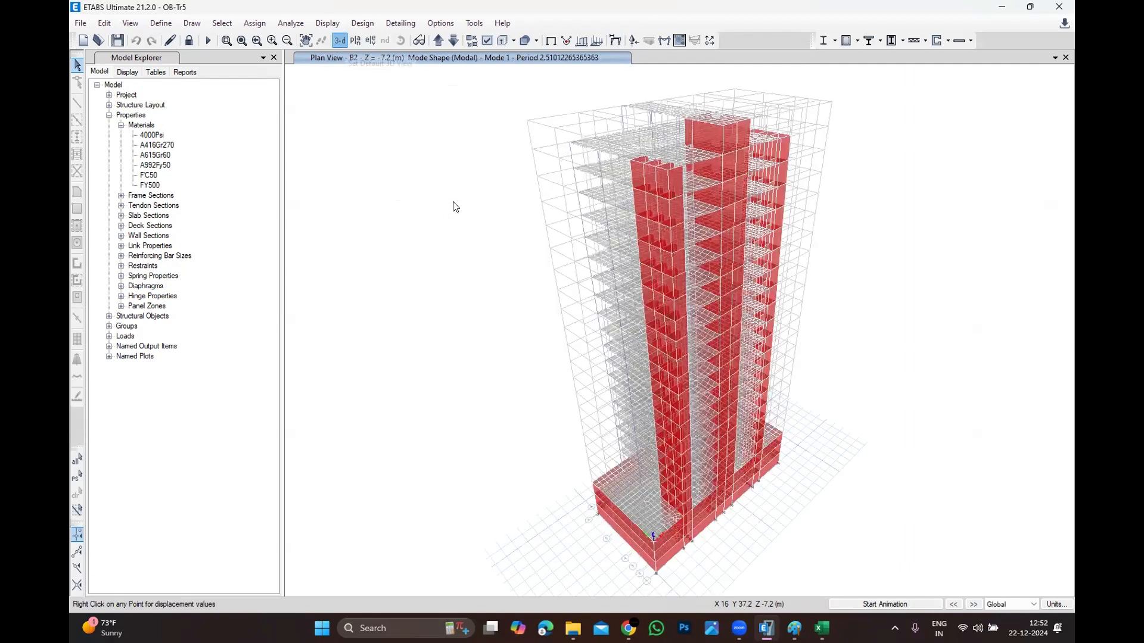
{"action": "left_click", "coordinate": [860, 605]}
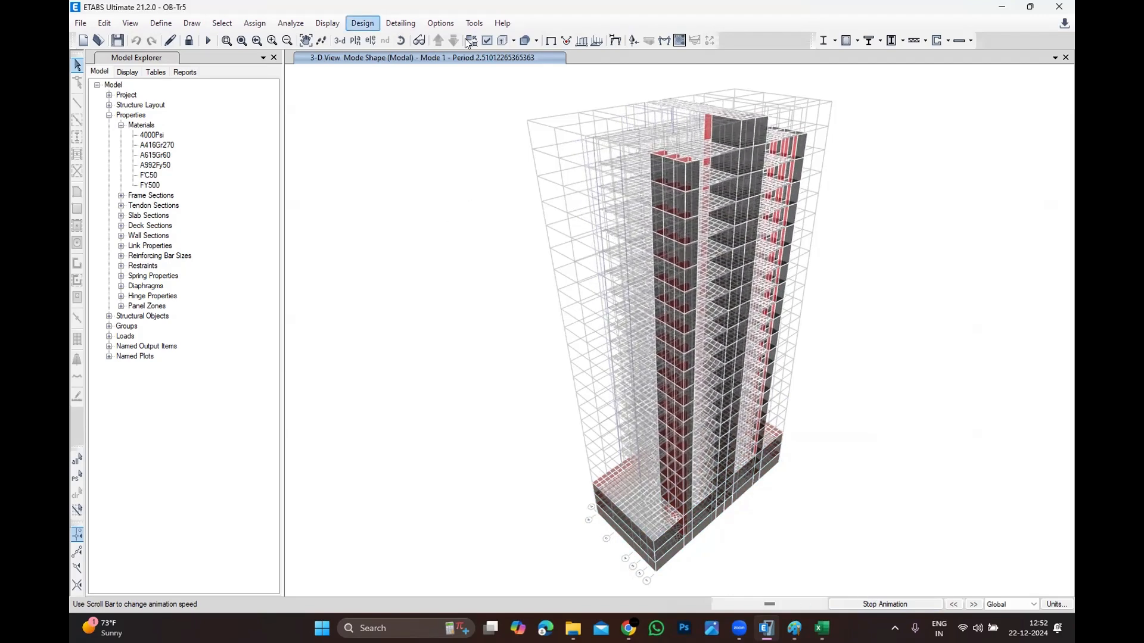
{"action": "left_click", "coordinate": [614, 40]}
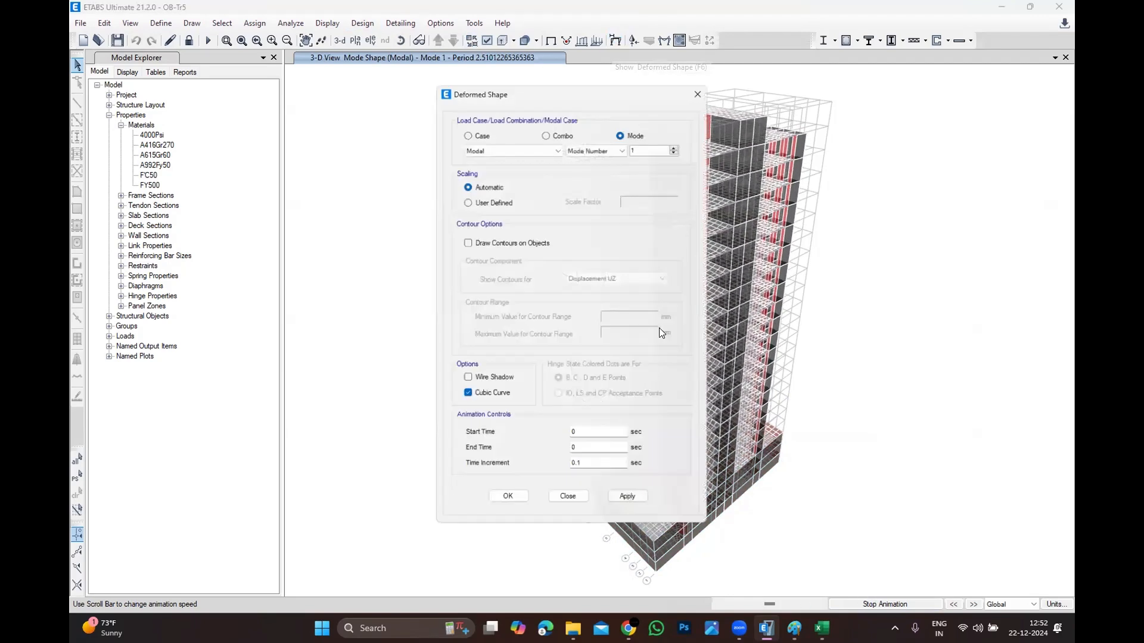
{"action": "left_click", "coordinate": [505, 505]}
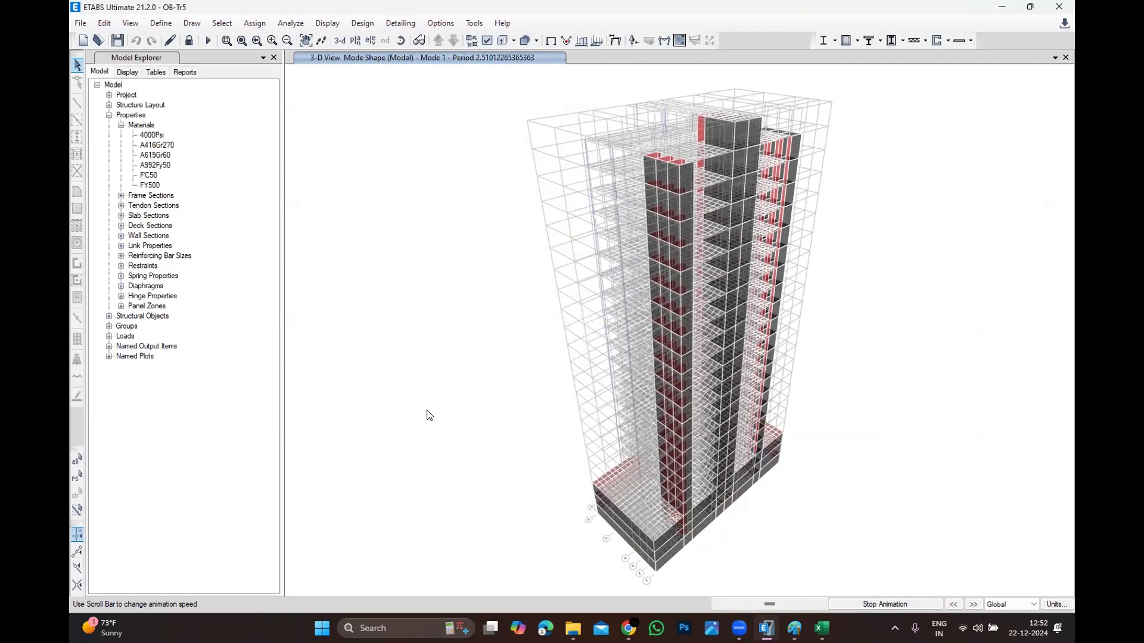
Stop the mode 1 animation and try to change the mode number in the deformed shape settings.
{"action": "left_click", "coordinate": [896, 605]}
{"action": "left_click", "coordinate": [894, 604]}
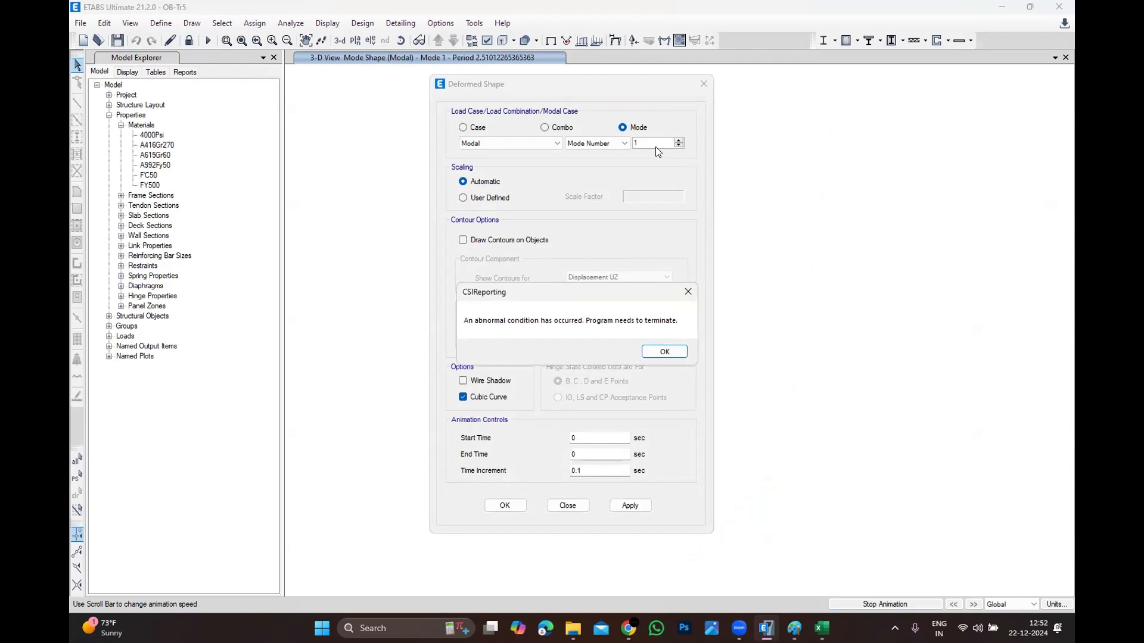
{"action": "left_click", "coordinate": [678, 144]}
{"action": "left_click", "coordinate": [665, 351]}
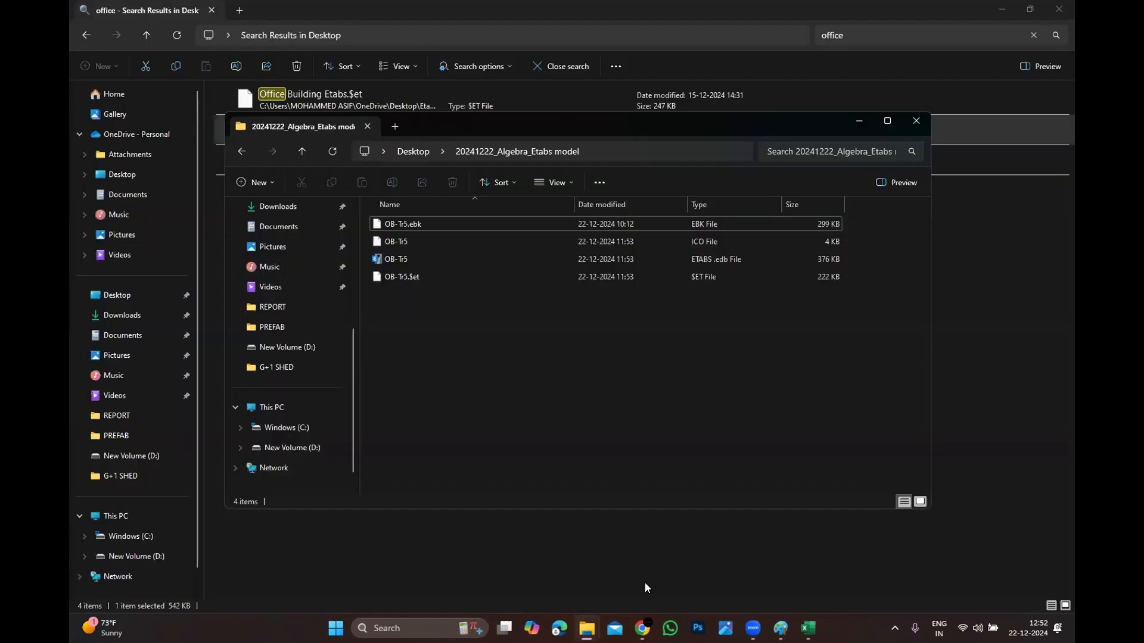
Relaunch ETABS 21 and open the recent model Office Building Etabs.
{"action": "left_click", "coordinate": [408, 628]}
{"action": "type", "text": "etabs"}
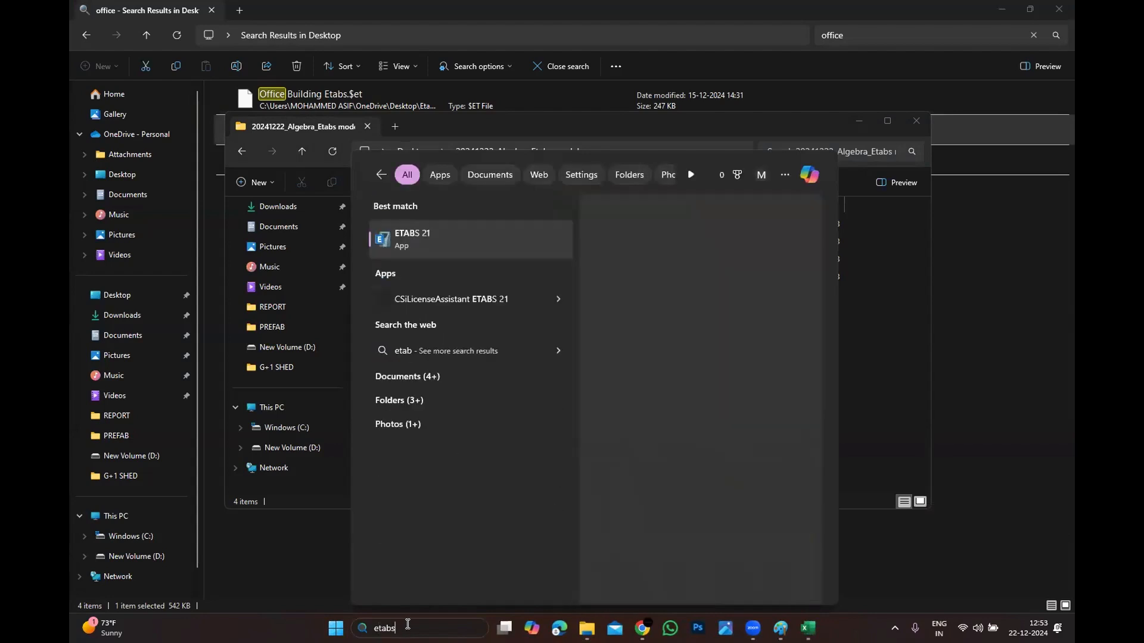
{"action": "key", "text": "Return"}
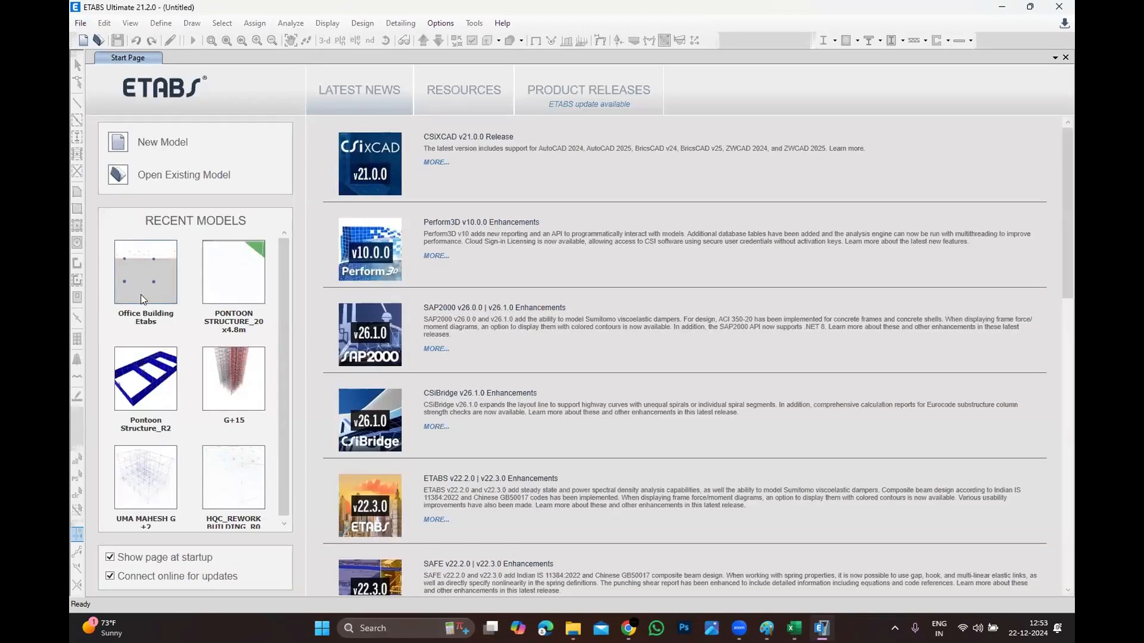
{"action": "left_click", "coordinate": [171, 295]}
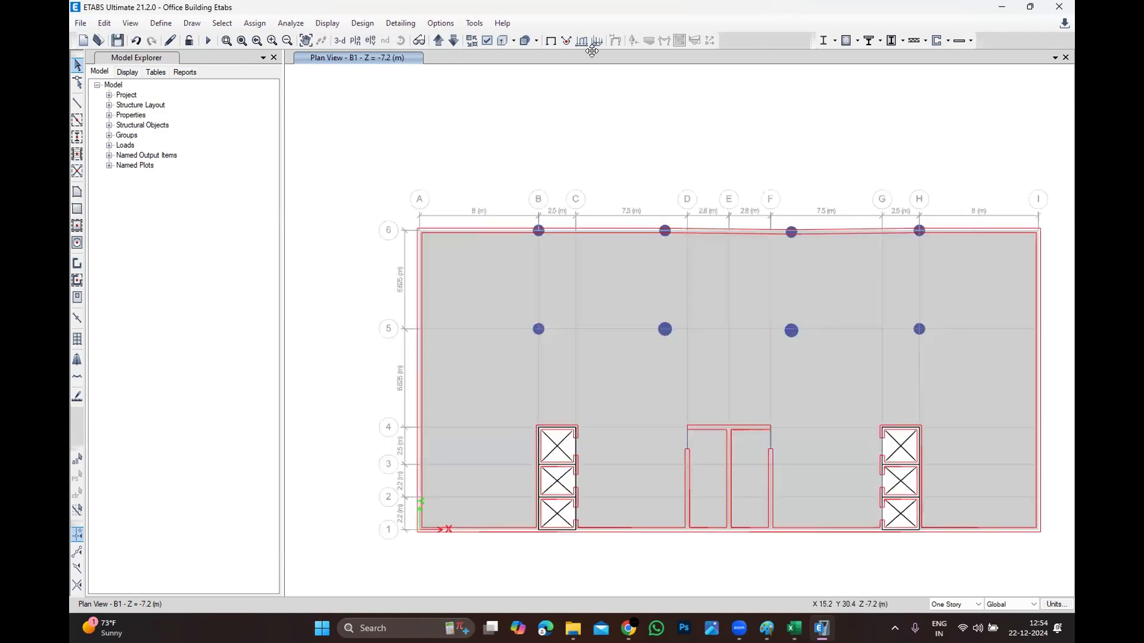
Start the analysis of the Office Building Etabs model and terminate the run before it finishes.
{"action": "left_click", "coordinate": [290, 23]}
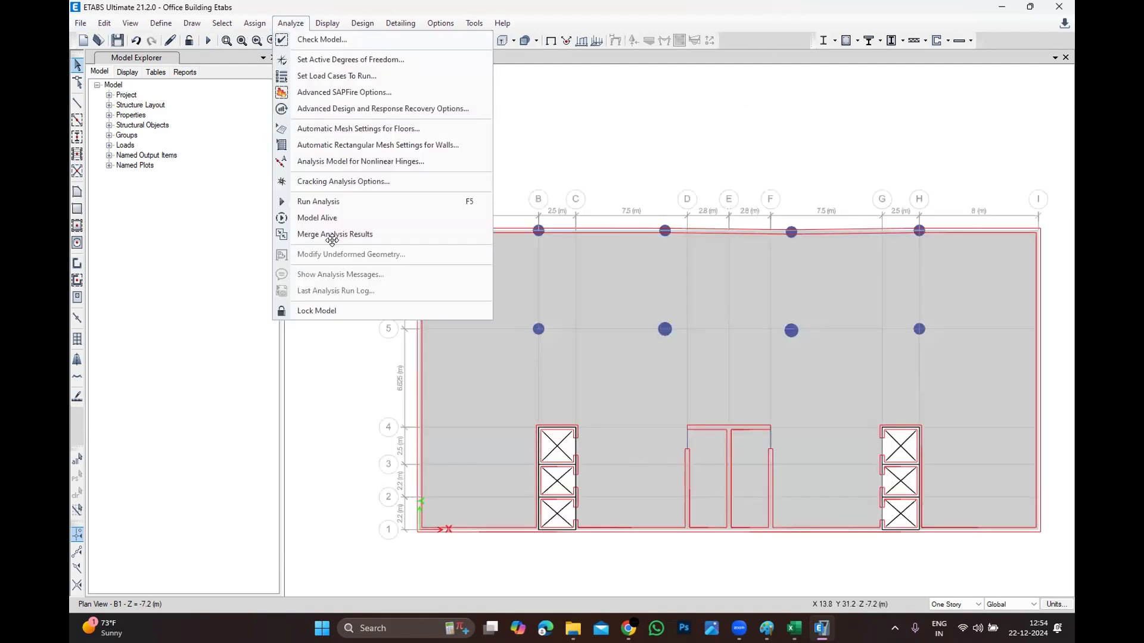
{"action": "left_click", "coordinate": [316, 204]}
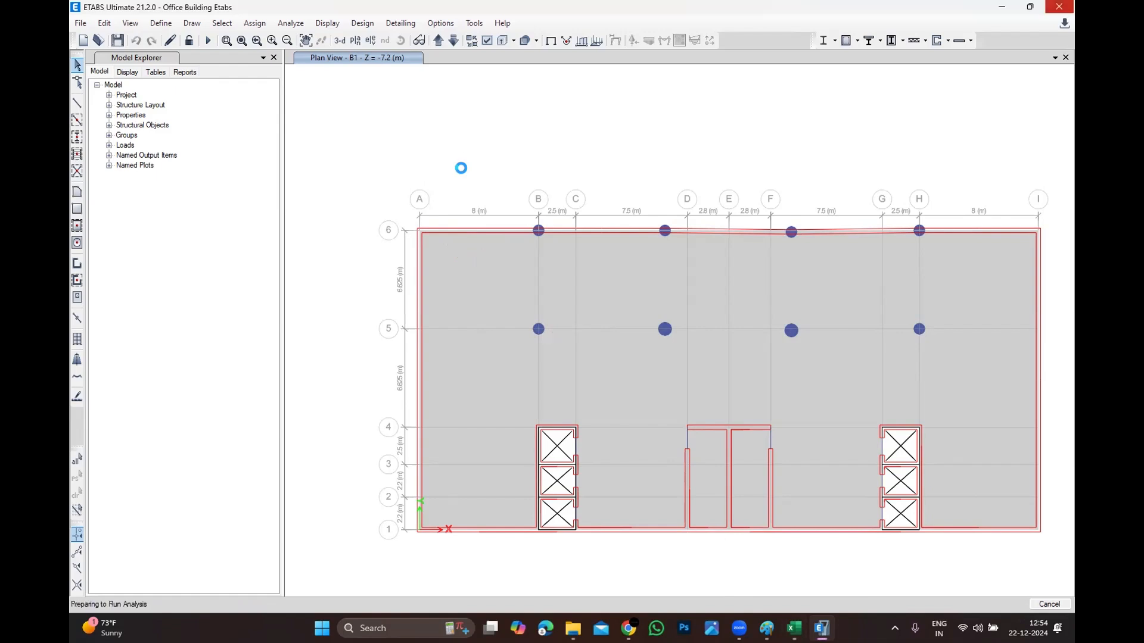
{"action": "left_click", "coordinate": [1058, 6]}
{"action": "left_click", "coordinate": [651, 350]}
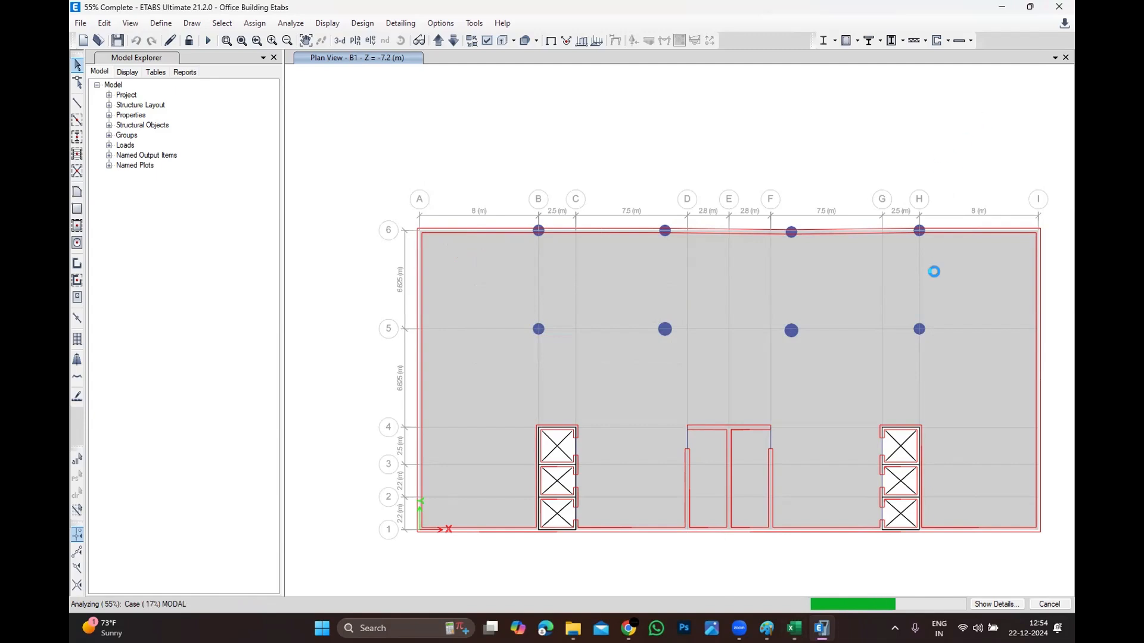
{"action": "left_click", "coordinate": [1049, 604]}
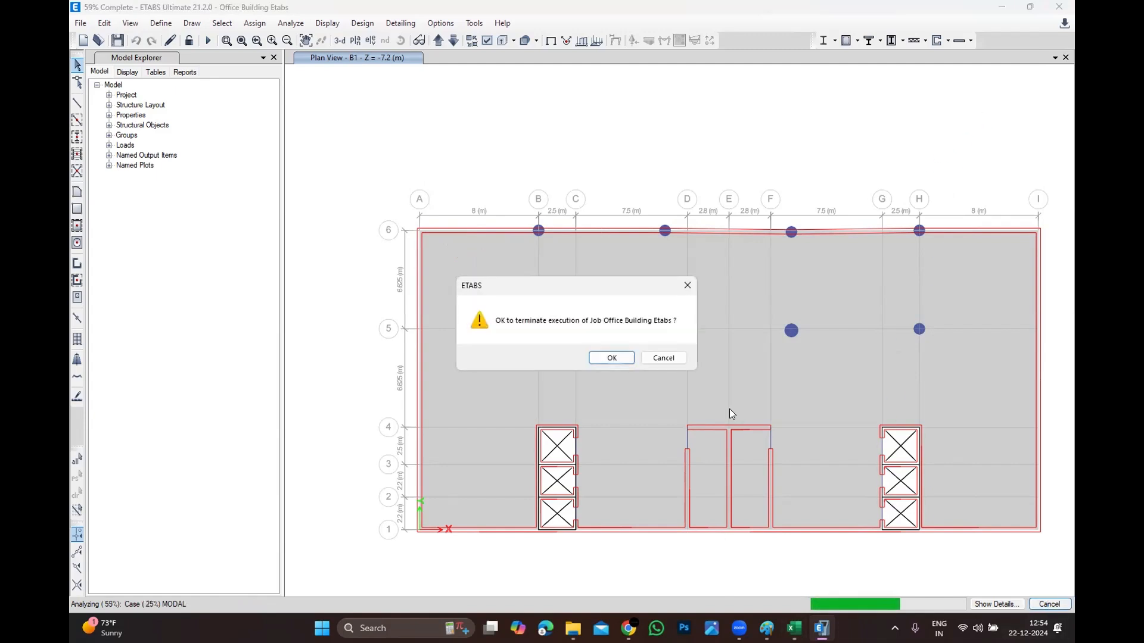
{"action": "left_click", "coordinate": [611, 358]}
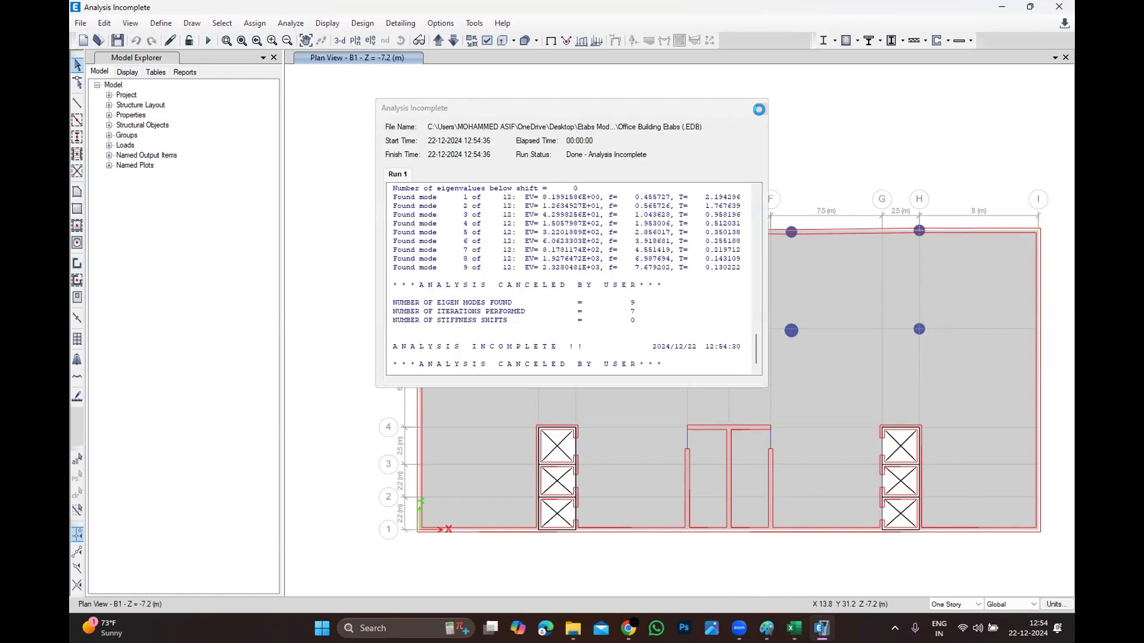
Exit ETABS without saving the changes to the Office Building Etabs model.
{"action": "left_click", "coordinate": [1058, 7]}
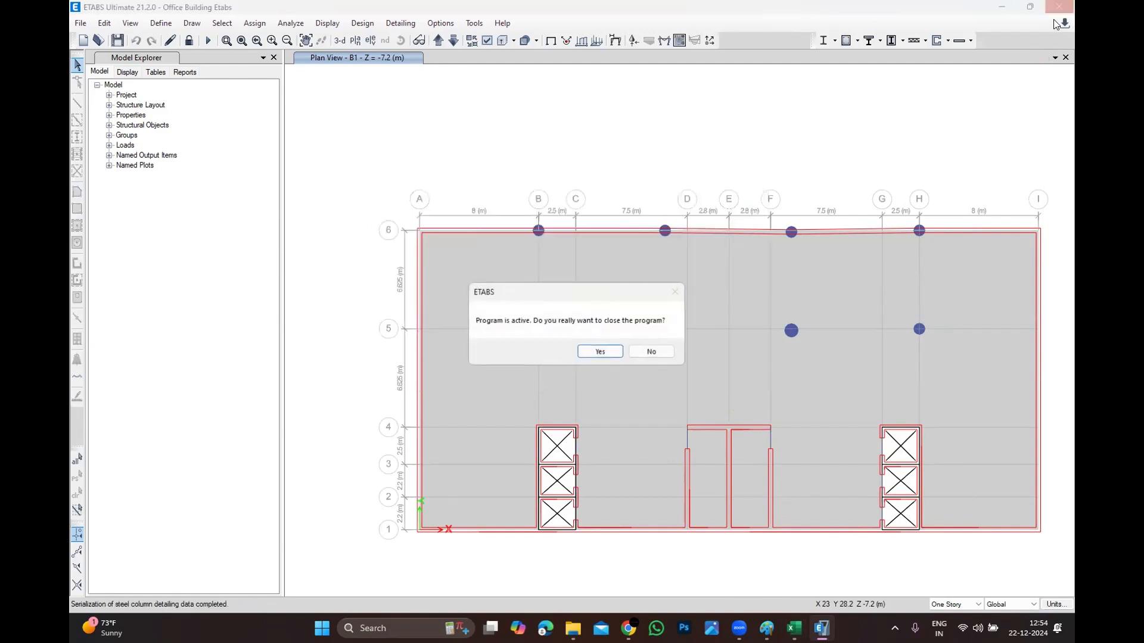
{"action": "left_click", "coordinate": [650, 351]}
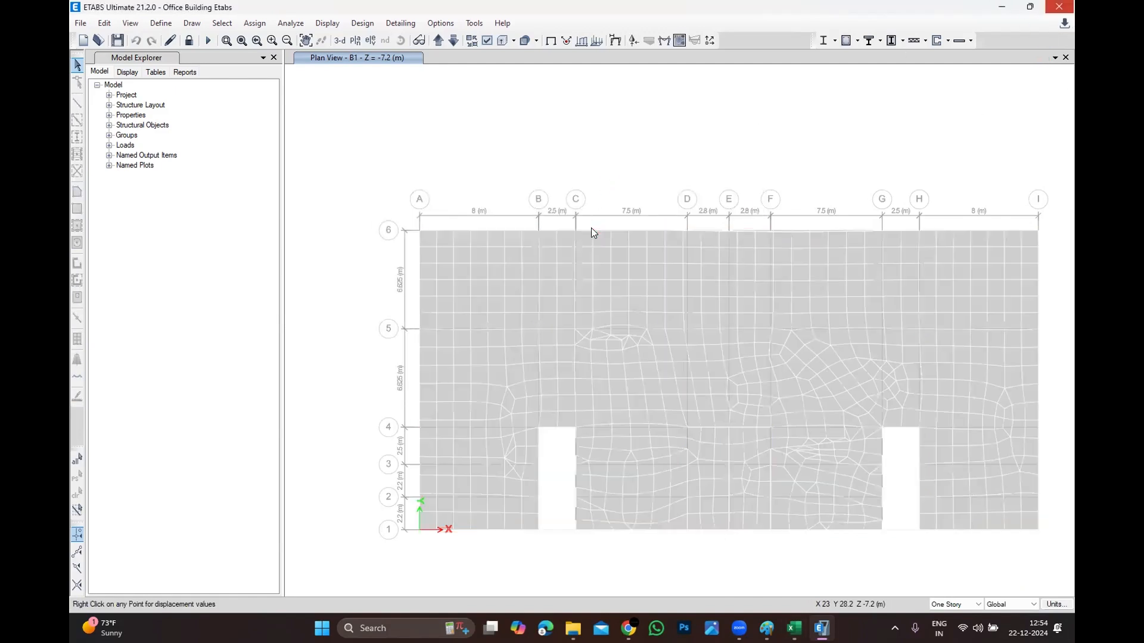
{"action": "left_click", "coordinate": [1058, 7]}
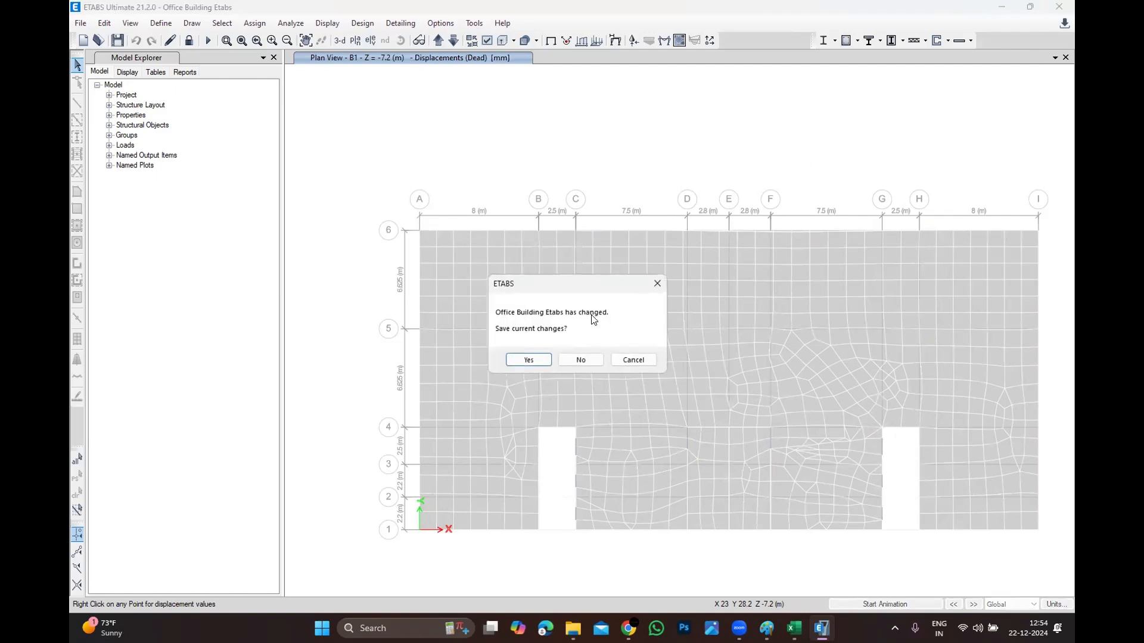
{"action": "left_click", "coordinate": [578, 358]}
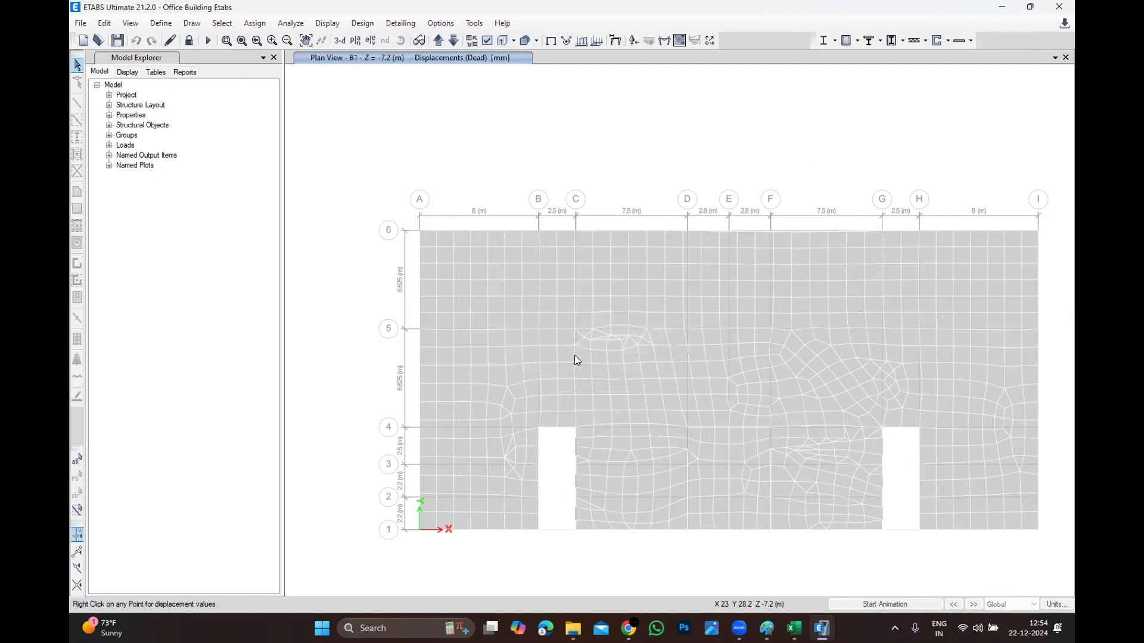
{"action": "left_click", "coordinate": [1059, 7]}
Close the extra folder window and open the OB-Tr5 model from the 20241222_Algebra_Etabs model folder on the Desktop.
{"action": "left_click", "coordinate": [916, 121]}
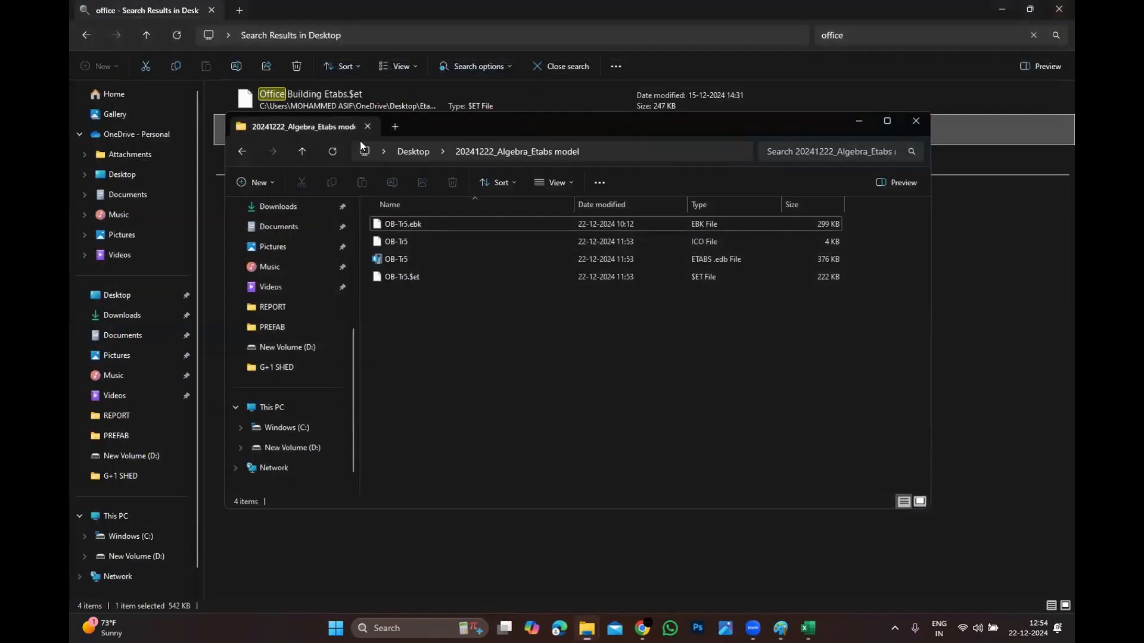
{"action": "left_click", "coordinate": [118, 295]}
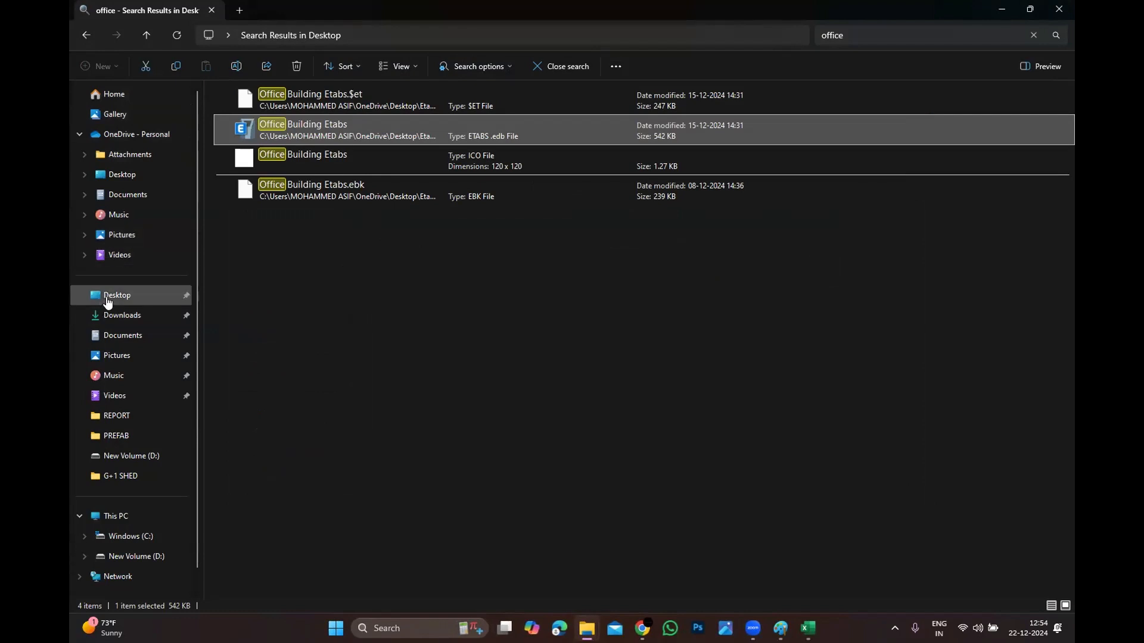
{"action": "double_click", "coordinate": [269, 111]}
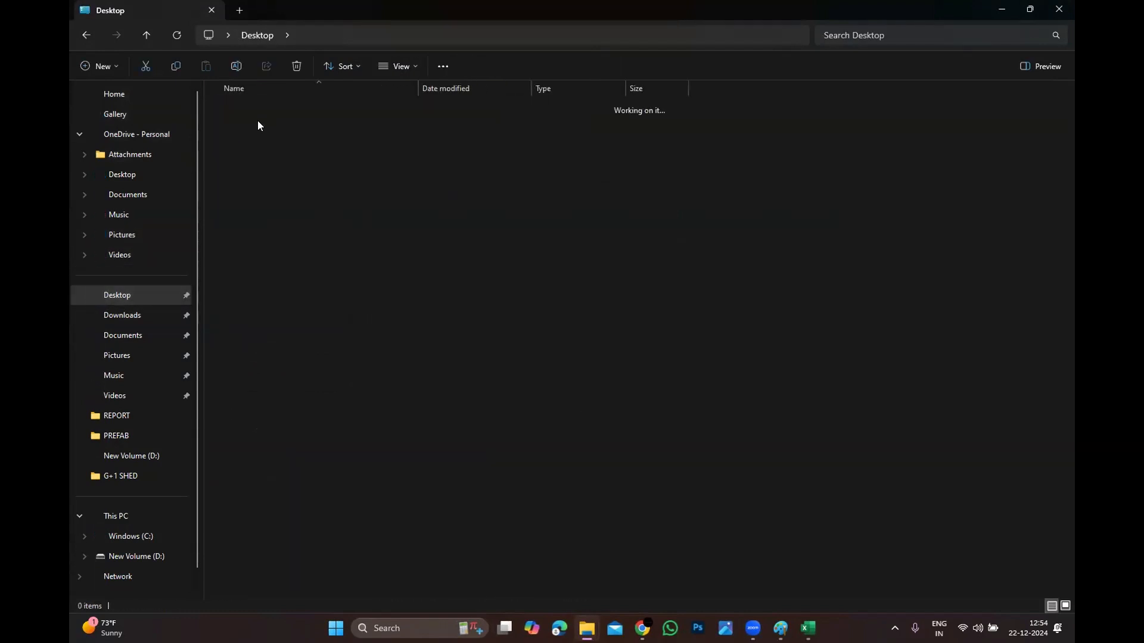
{"action": "double_click", "coordinate": [256, 143]}
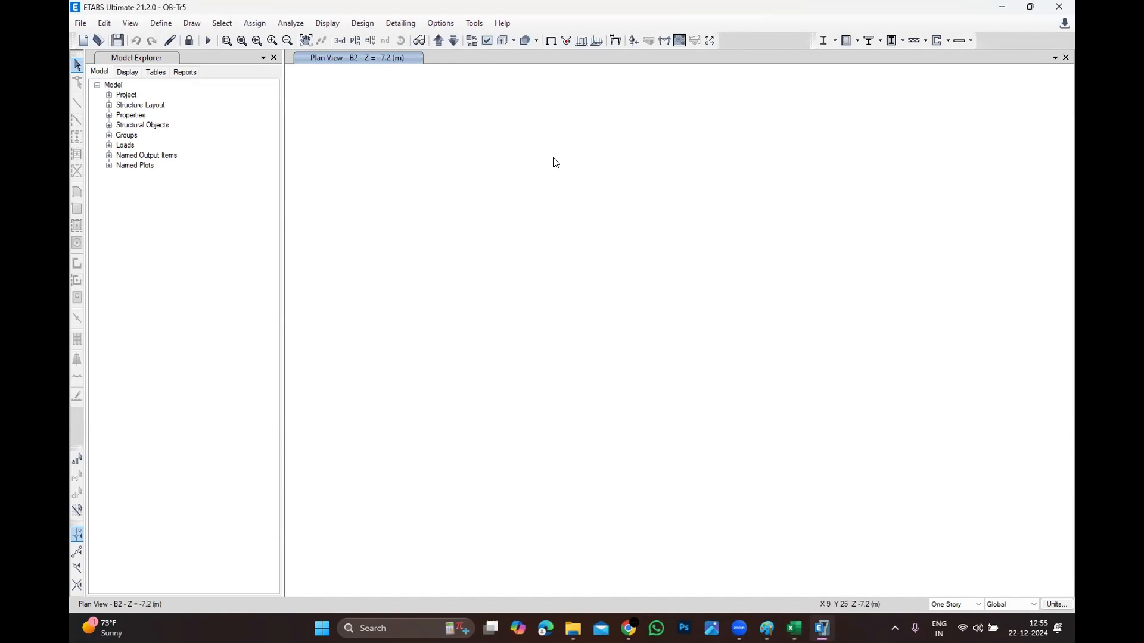
Hide the grid system in the B2 plan view and show it again.
{"action": "right_click", "coordinate": [556, 159]}
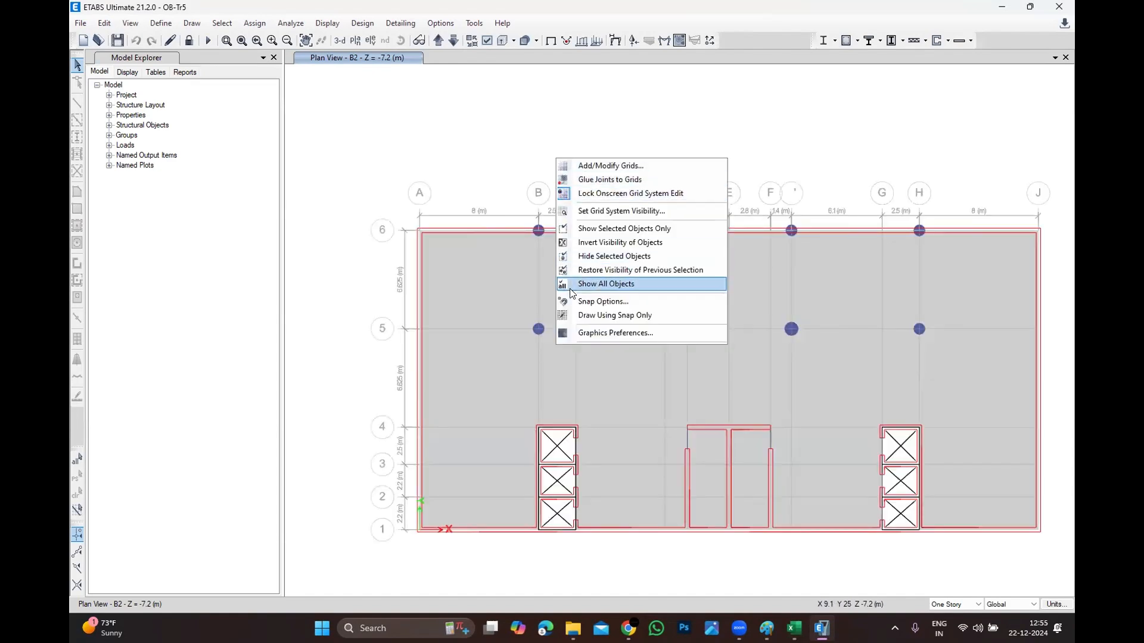
{"action": "left_click", "coordinate": [587, 214]}
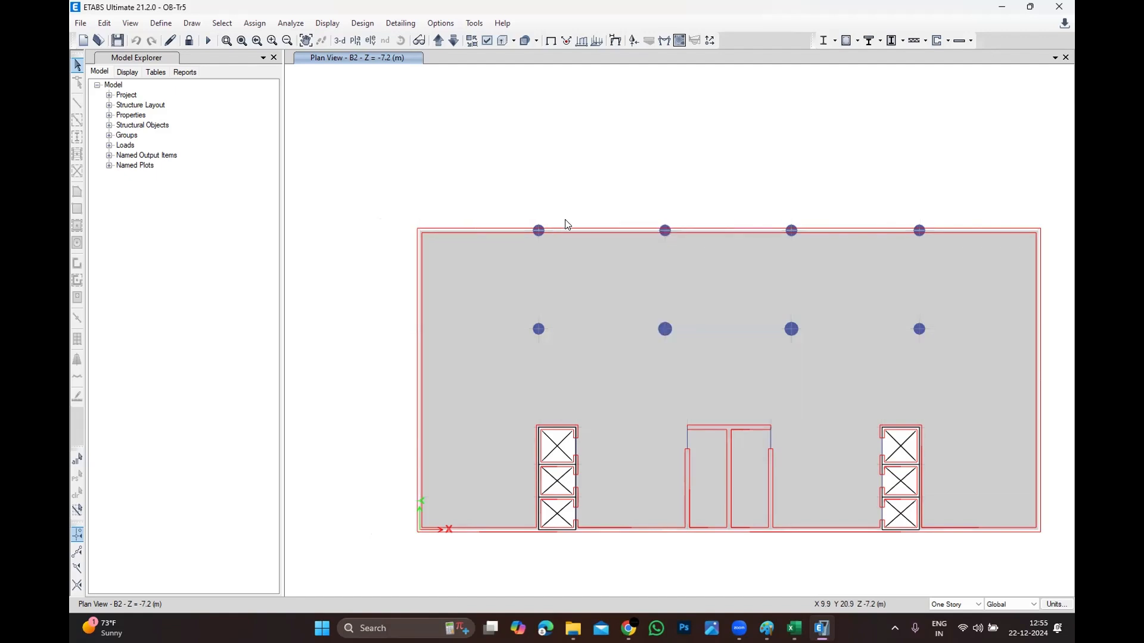
{"action": "right_click", "coordinate": [584, 156]}
{"action": "left_click", "coordinate": [635, 210]}
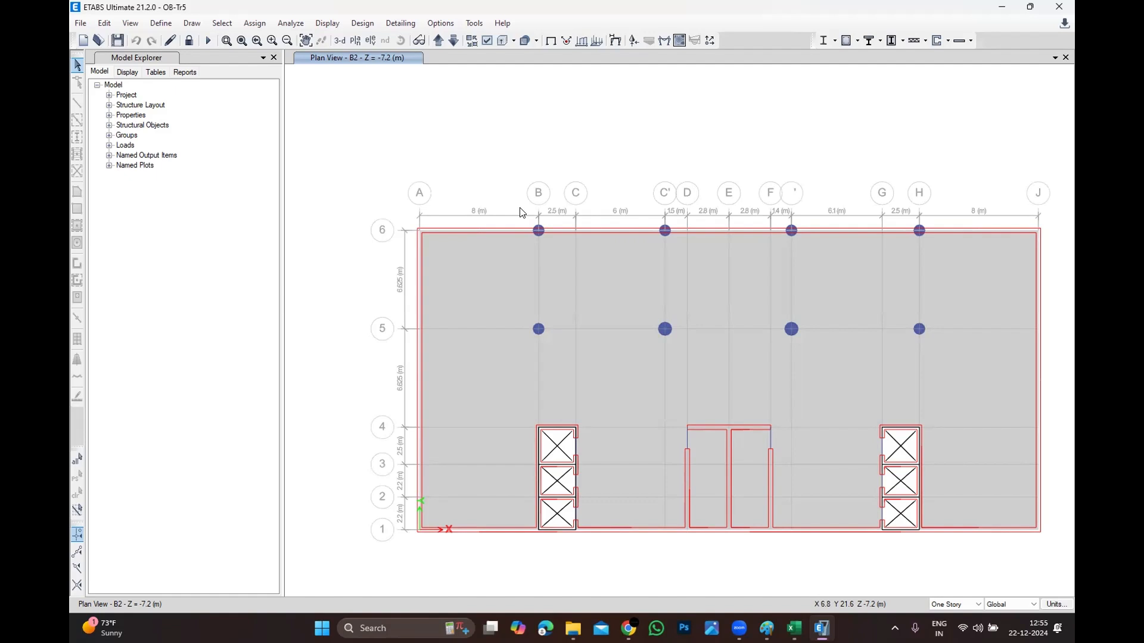
{"action": "right_click", "coordinate": [929, 127]}
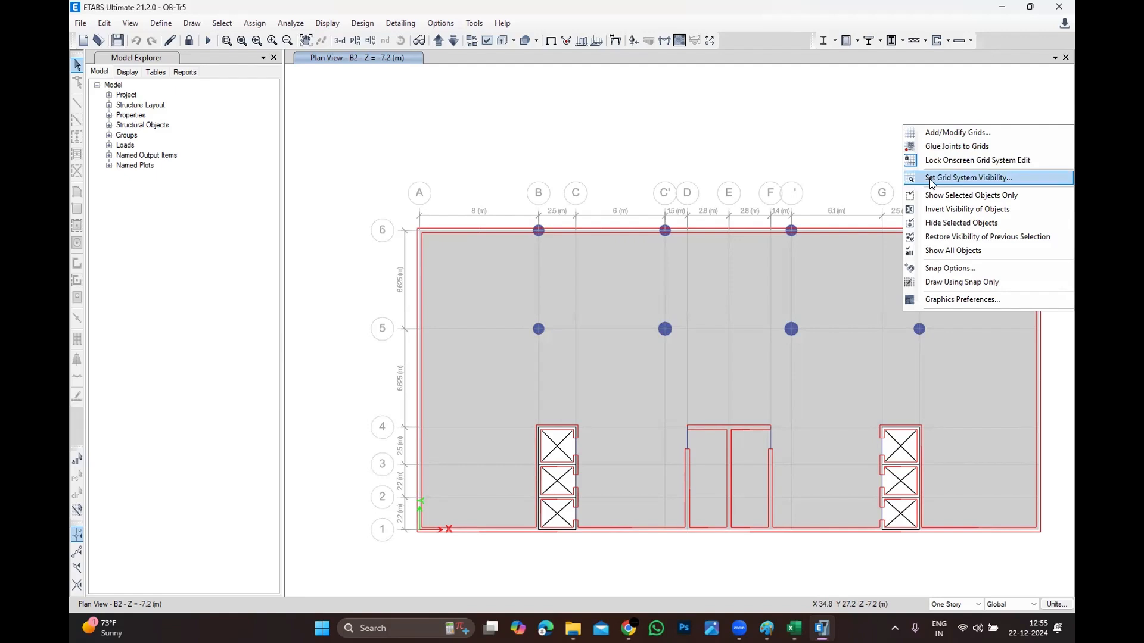
{"action": "left_click", "coordinate": [737, 139]}
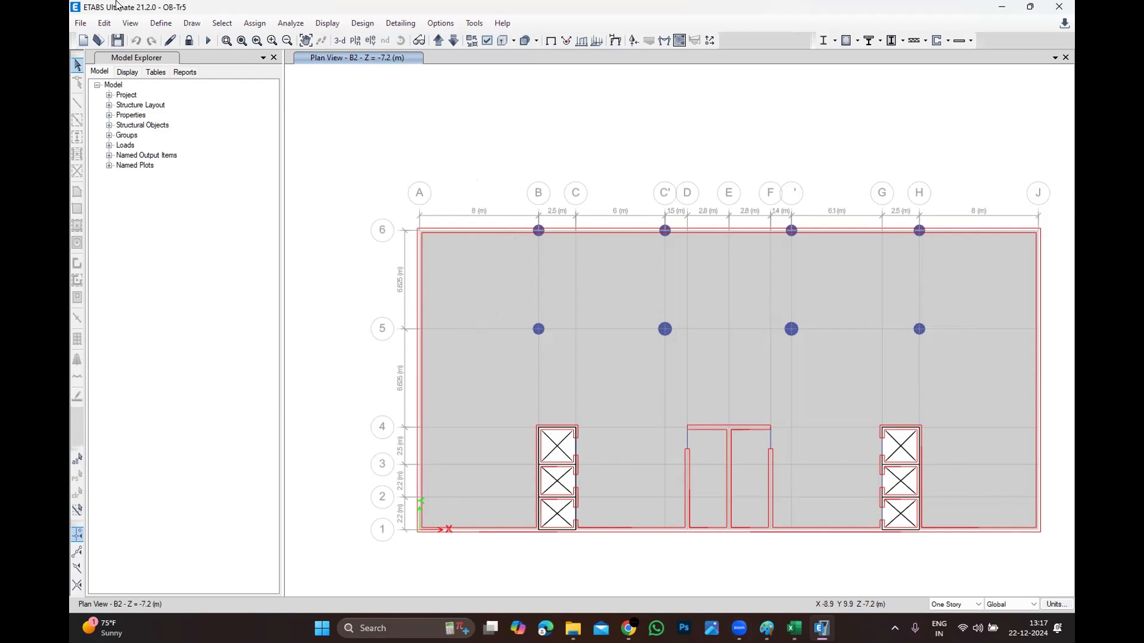
Open the selection of tables for display and expand the joint output displacement tables under the analysis results.
{"action": "left_click", "coordinate": [328, 23]}
{"action": "left_click", "coordinate": [328, 20]}
{"action": "left_click", "coordinate": [316, 26]}
{"action": "left_click", "coordinate": [351, 346]}
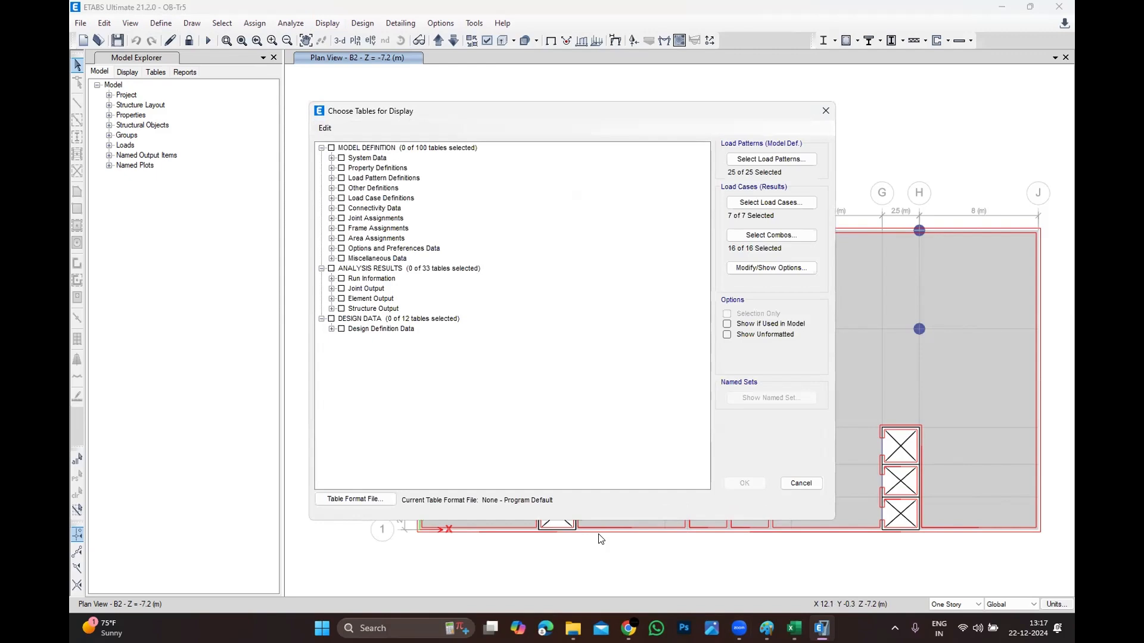
{"action": "left_click", "coordinate": [331, 289]}
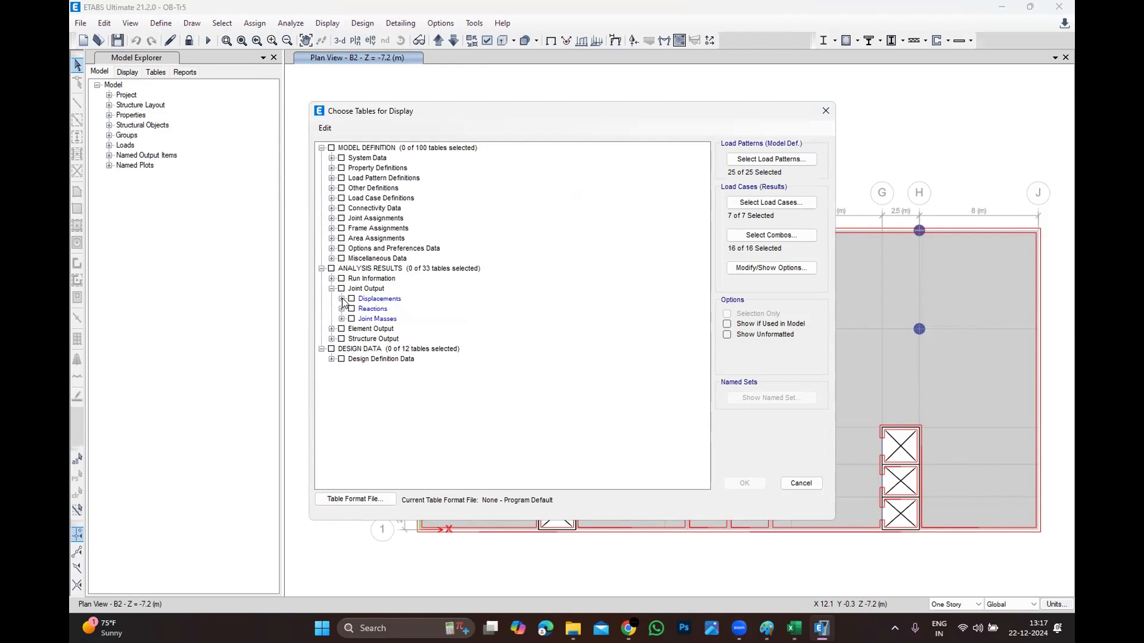
{"action": "left_click", "coordinate": [341, 299]}
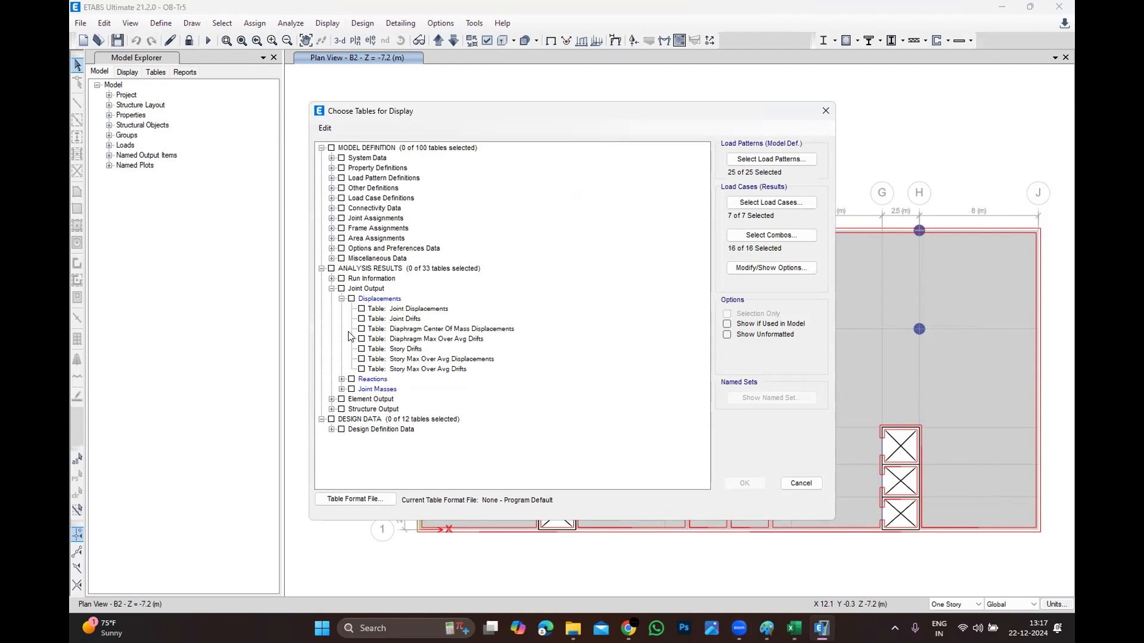
Choose only the Joint Displacements table for display, leaving Joint Drifts and the diaphragm tables unselected.
{"action": "left_click", "coordinate": [418, 317]}
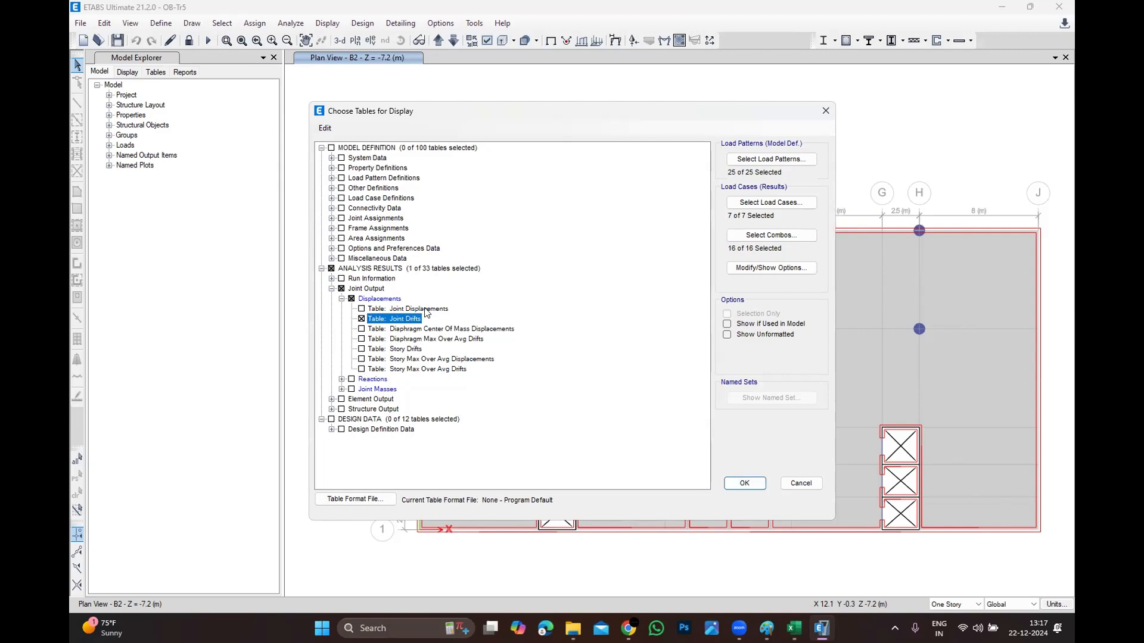
{"action": "left_click", "coordinate": [420, 309]}
{"action": "left_click", "coordinate": [401, 326]}
{"action": "left_click", "coordinate": [400, 320]}
{"action": "left_click", "coordinate": [398, 331]}
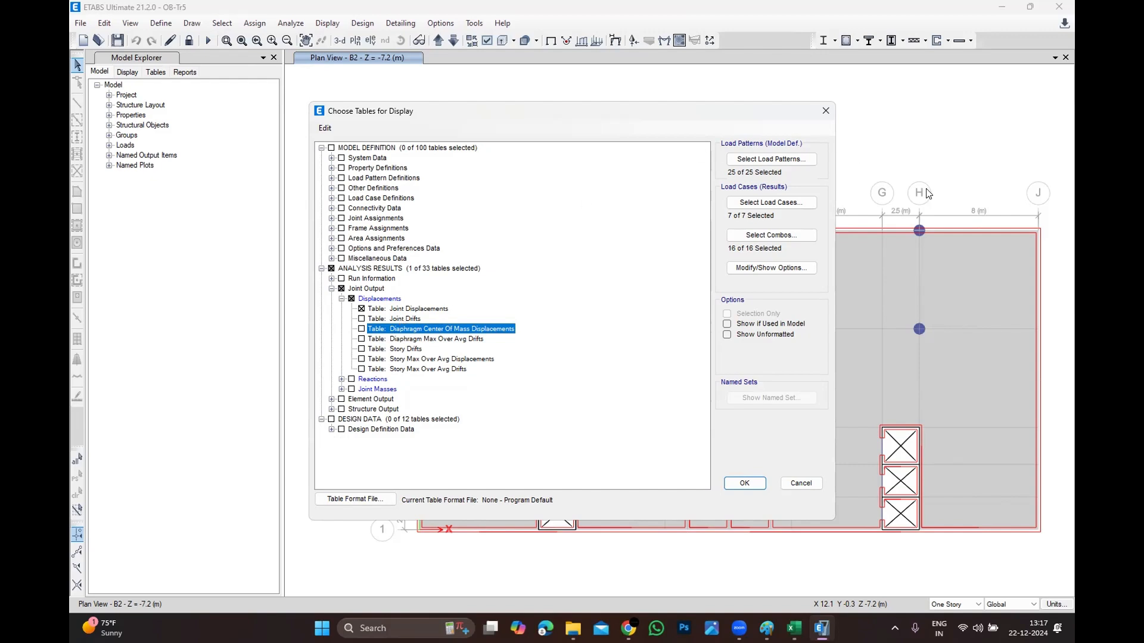
Review the load patterns offered for the table display and clear their selection.
{"action": "left_click", "coordinate": [729, 158]}
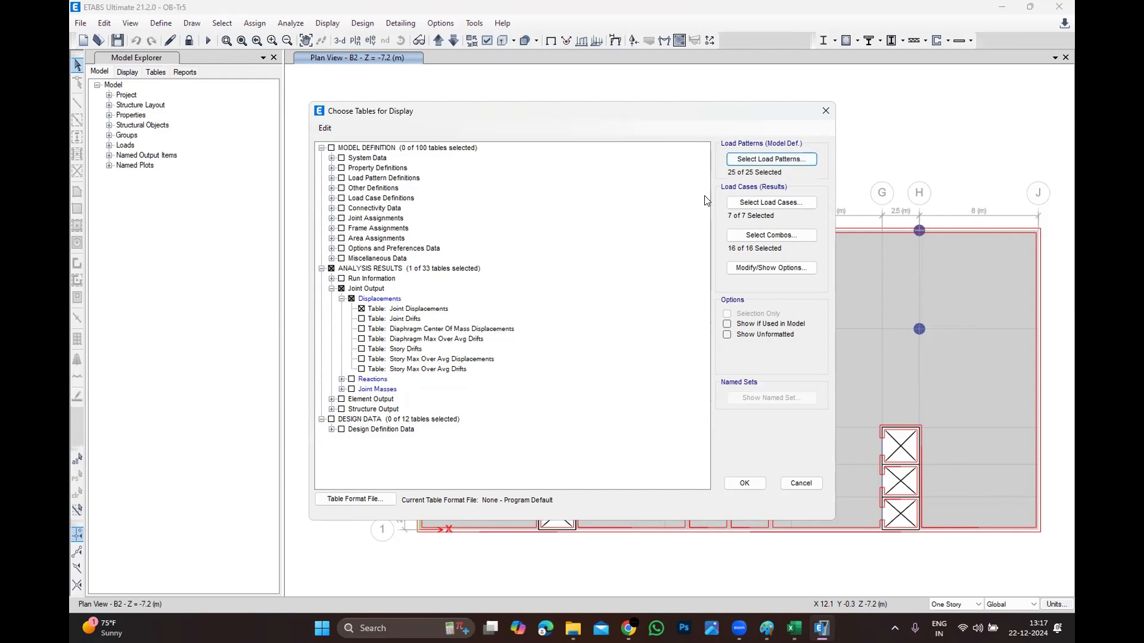
{"action": "left_click", "coordinate": [737, 160]}
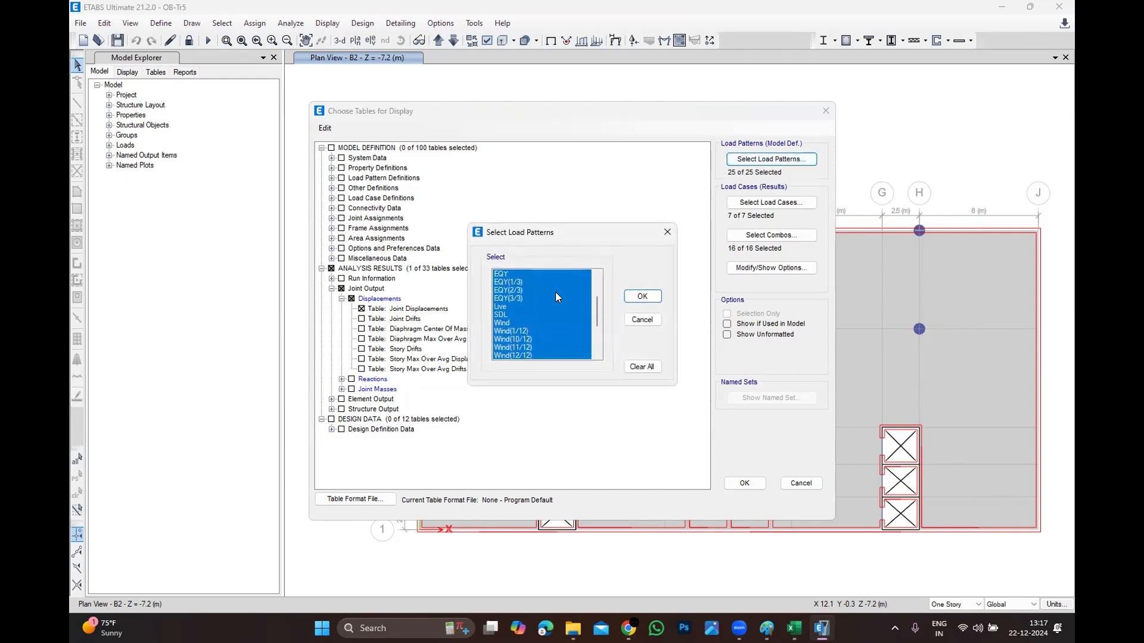
{"action": "left_click_drag", "start_coordinate": [514, 324], "coordinate": [517, 426]}
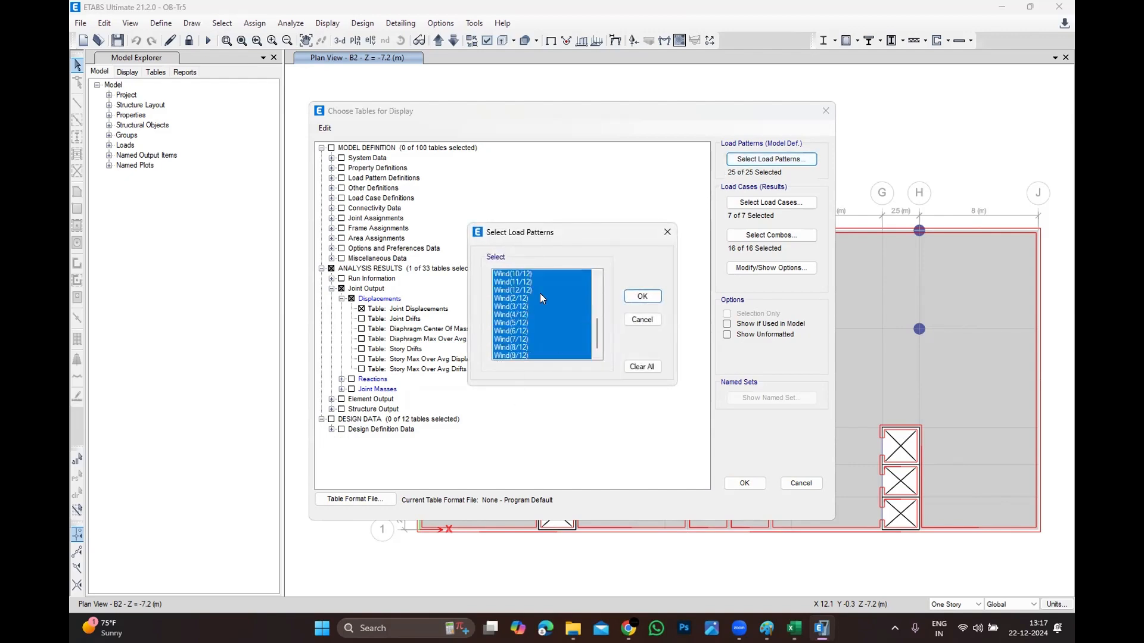
{"action": "scroll", "coordinate": [520, 323], "scroll_direction": "up", "scroll_amount": 5}
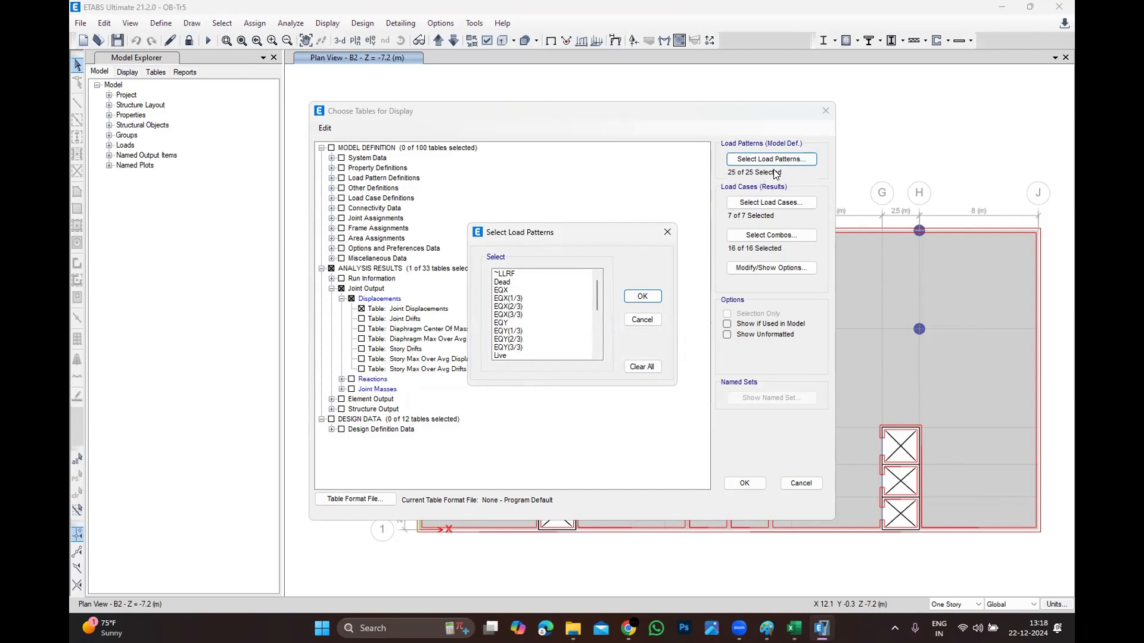
Limit the results tables to the Wind load patterns and the Wind load case.
{"action": "left_click", "coordinate": [642, 297]}
{"action": "left_click", "coordinate": [787, 202]}
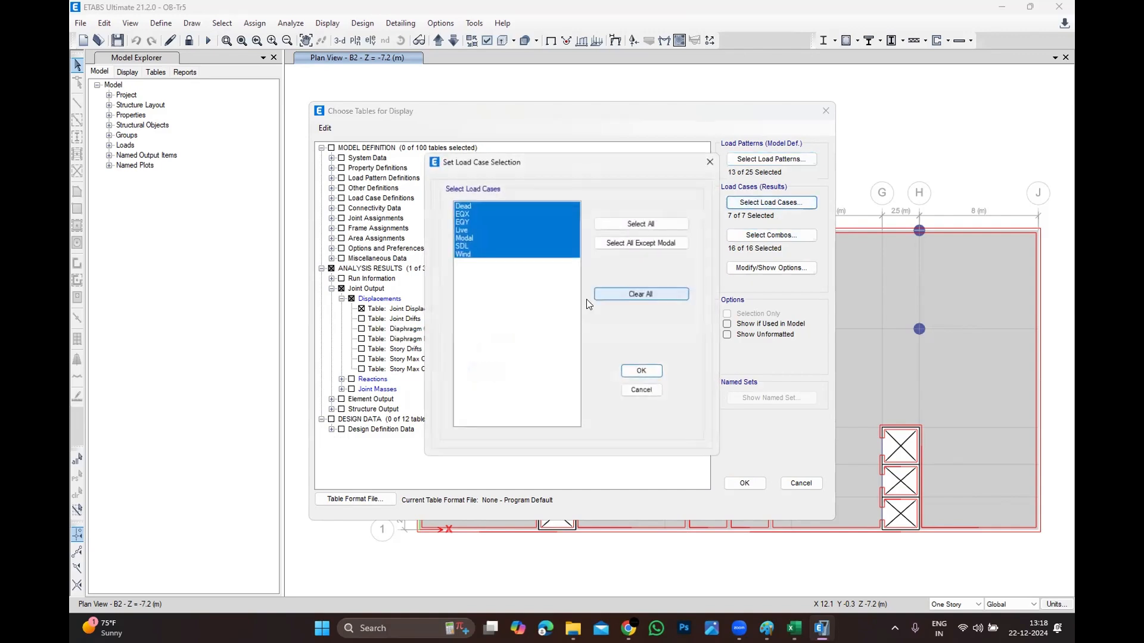
{"action": "left_click", "coordinate": [482, 255]}
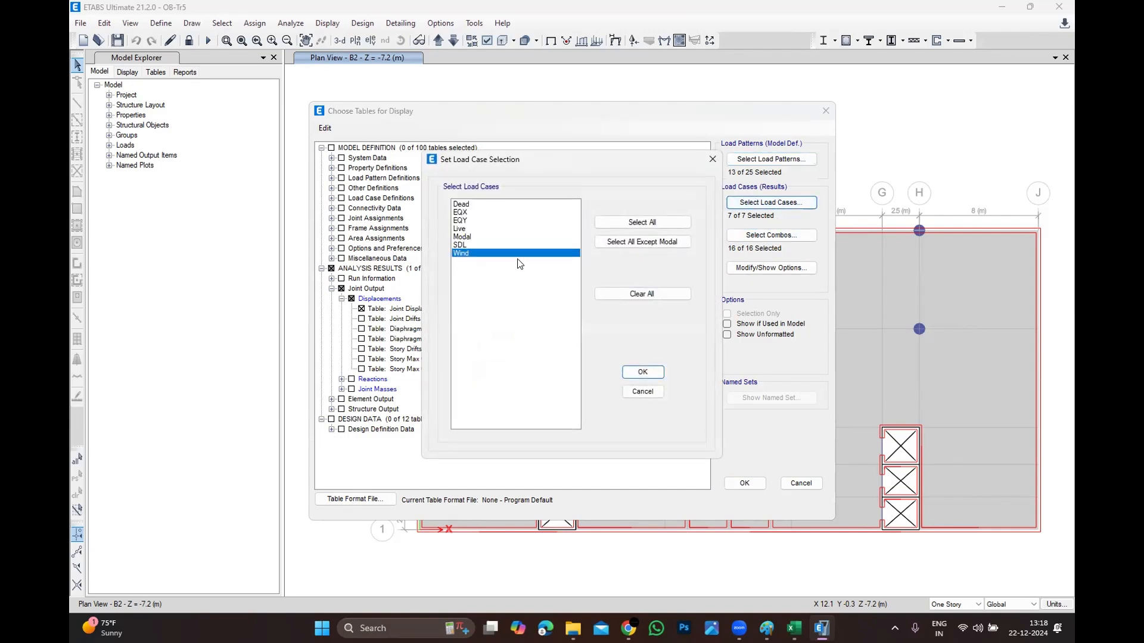
{"action": "left_click", "coordinate": [642, 372]}
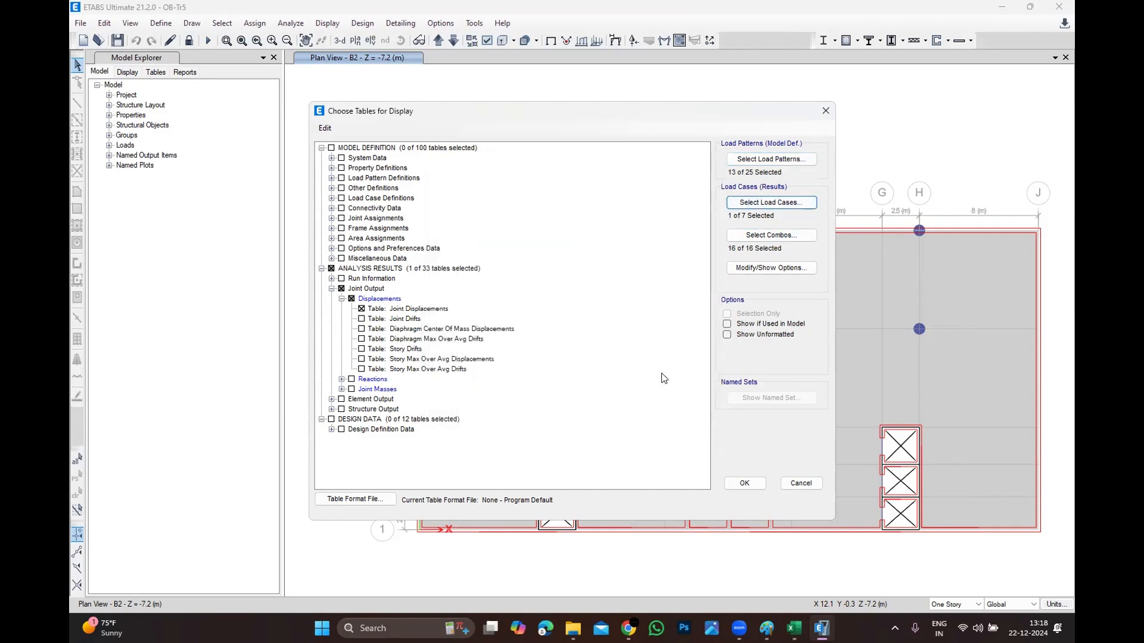
Clear all load combinations from the results selection and display the Joint Displacements table.
{"action": "left_click", "coordinate": [771, 235]}
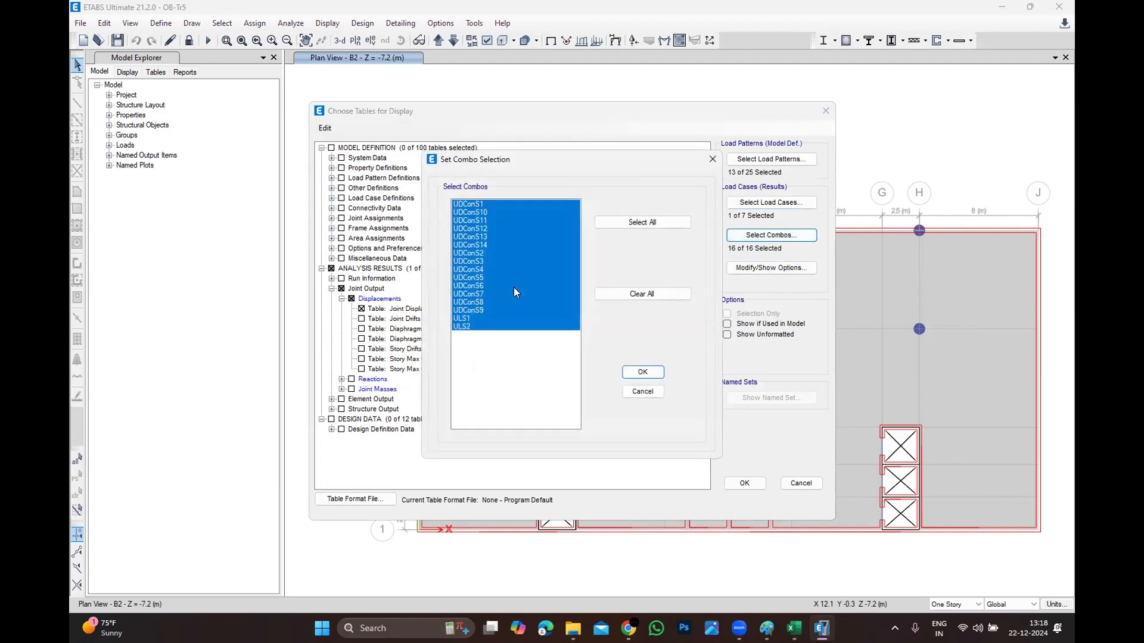
{"action": "left_click", "coordinate": [613, 292]}
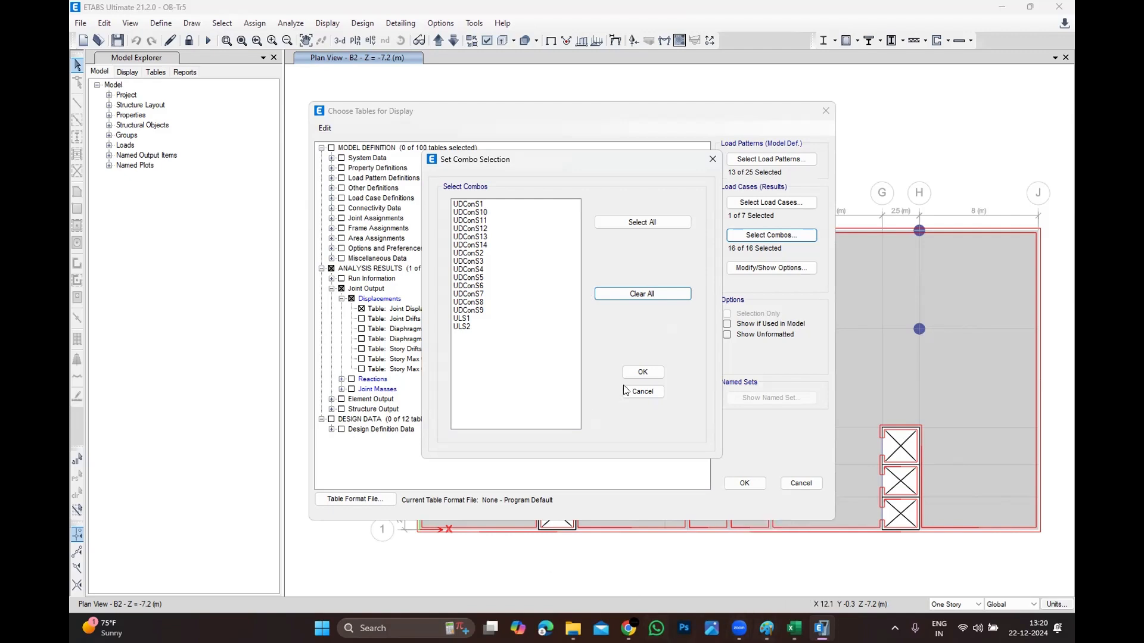
{"action": "left_click", "coordinate": [670, 295]}
{"action": "left_click", "coordinate": [642, 372]}
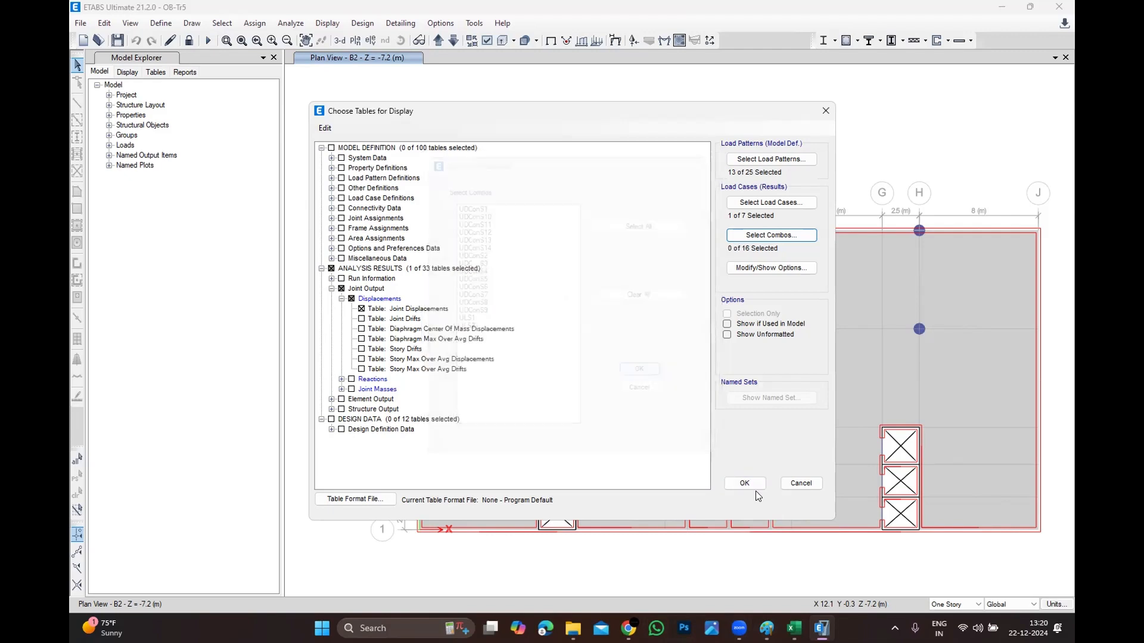
{"action": "left_click", "coordinate": [746, 483]}
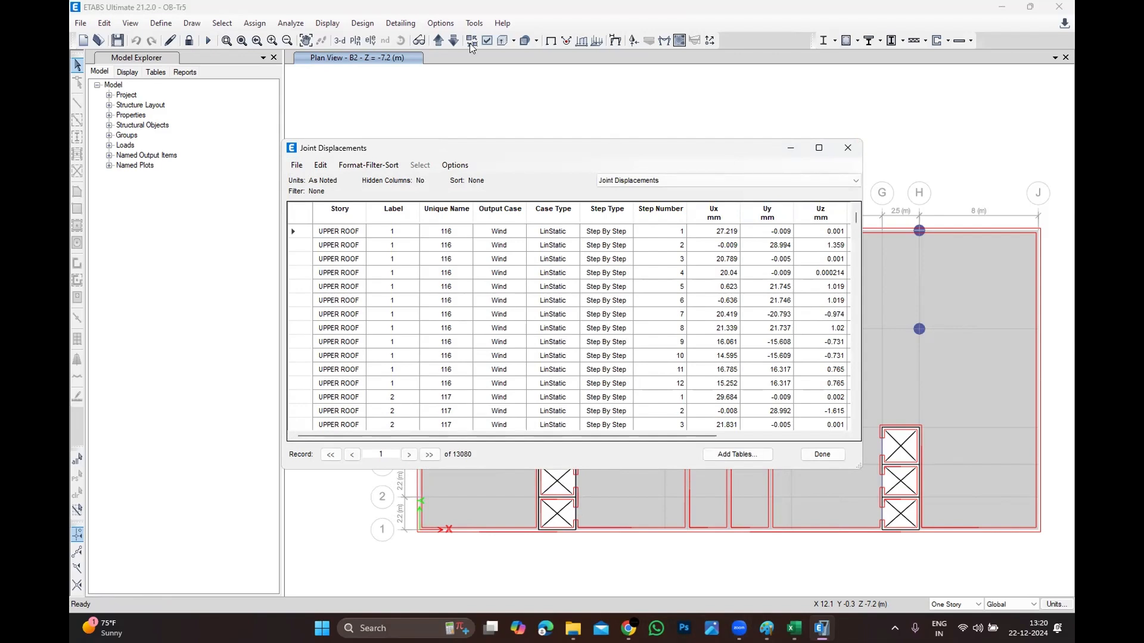
Close the Joint Displacements table, then reopen the table selection and list the Displacements tables under Joint Output.
{"action": "left_click", "coordinate": [847, 148]}
{"action": "left_click", "coordinate": [327, 23]}
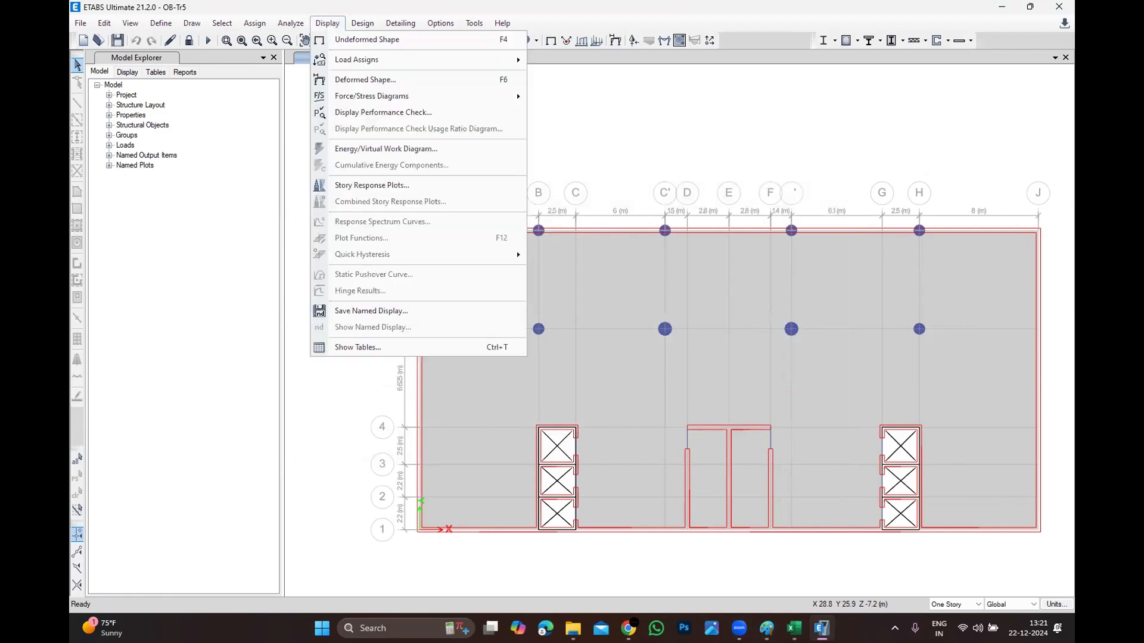
{"action": "left_click", "coordinate": [429, 347]}
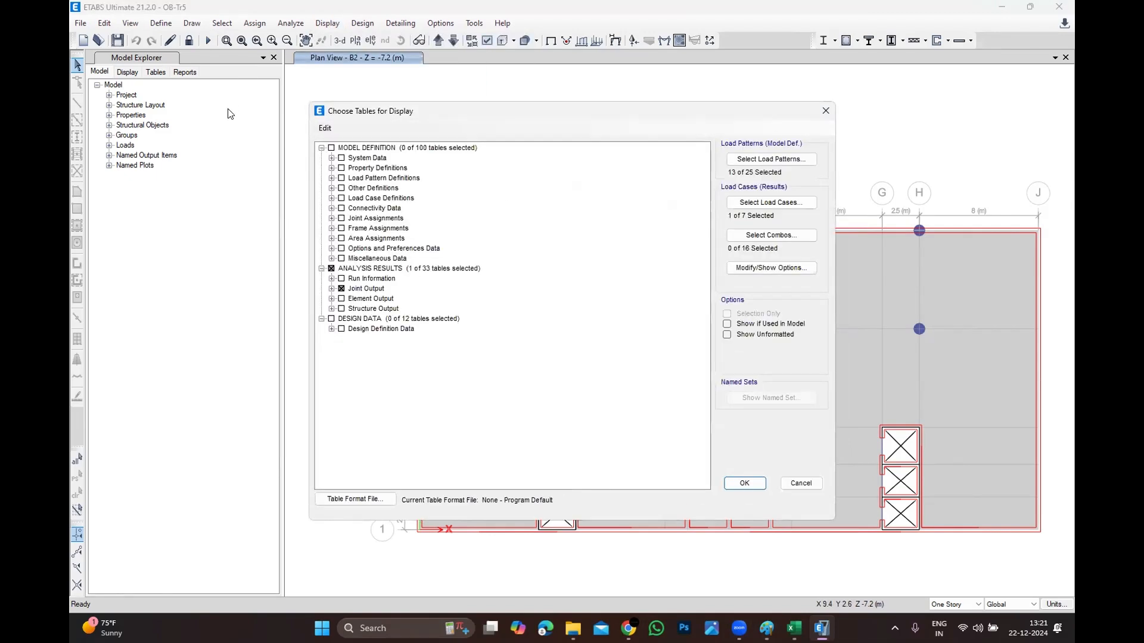
{"action": "left_click", "coordinate": [331, 290]}
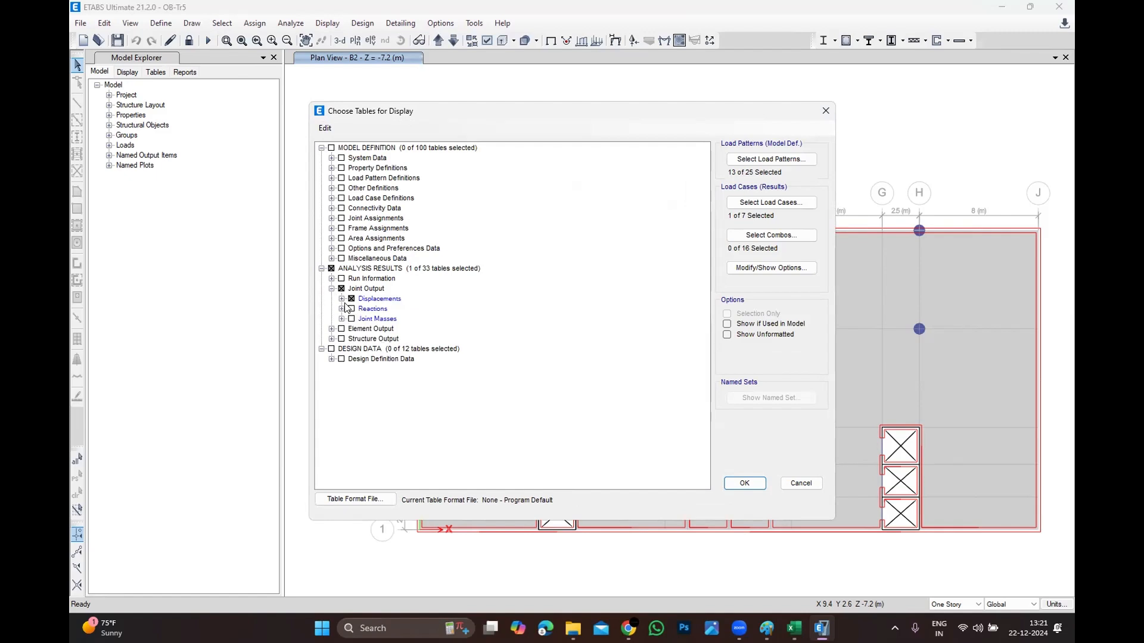
{"action": "left_click", "coordinate": [341, 299]}
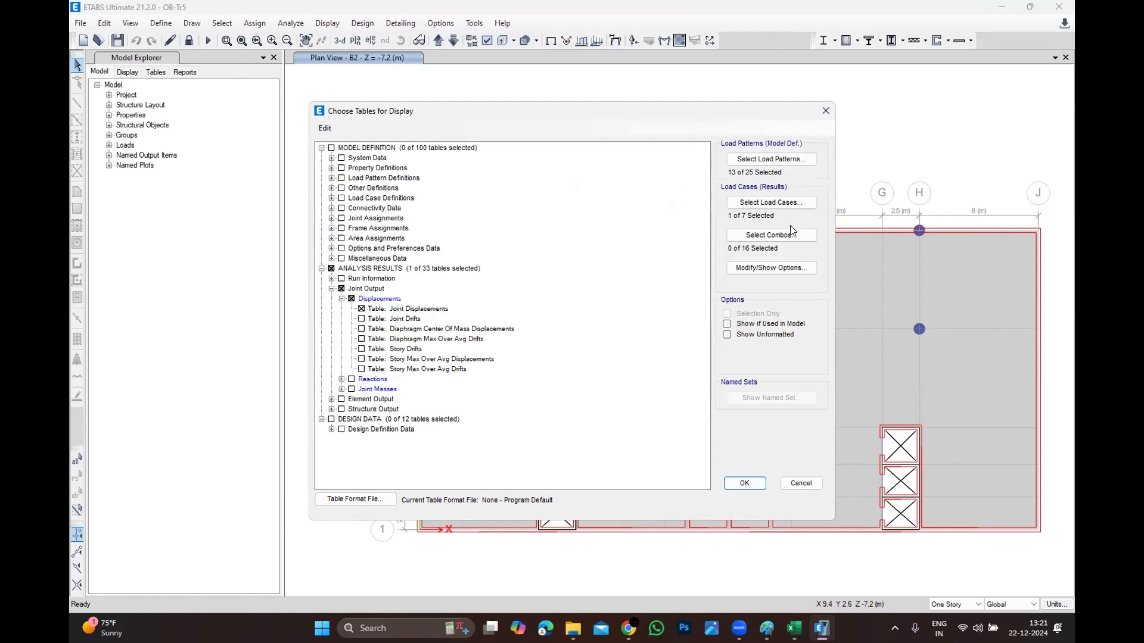
Review the load pattern, load case and combination selections, and display the Joint Displacements table again.
{"action": "left_click", "coordinate": [771, 159]}
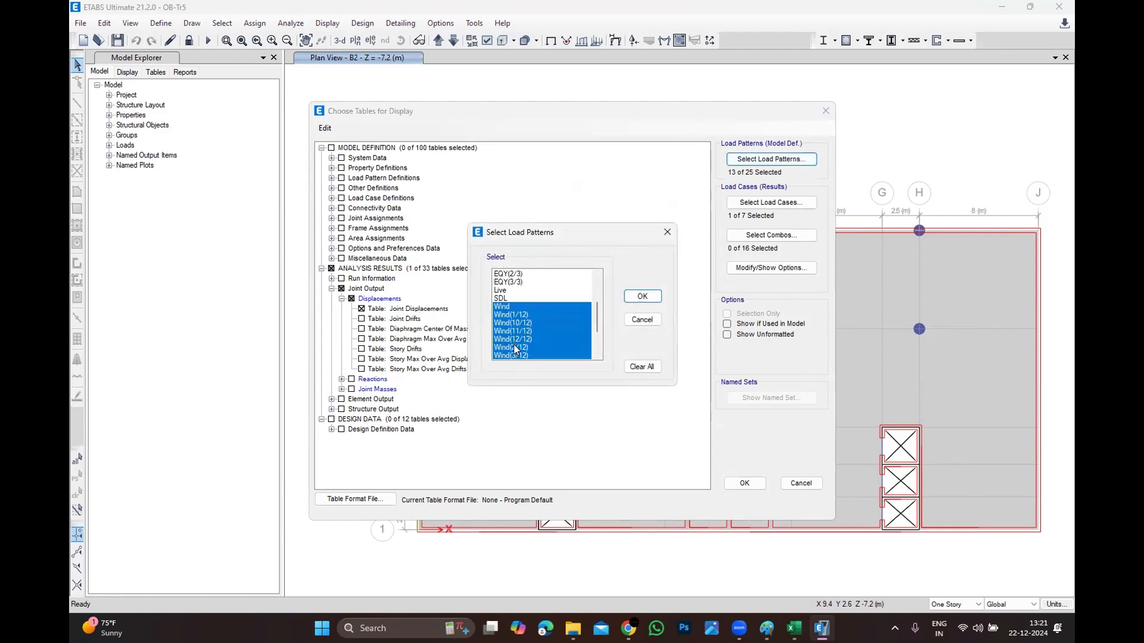
{"action": "scroll", "coordinate": [515, 334], "scroll_direction": "down", "scroll_amount": 2}
{"action": "left_click", "coordinate": [642, 297]}
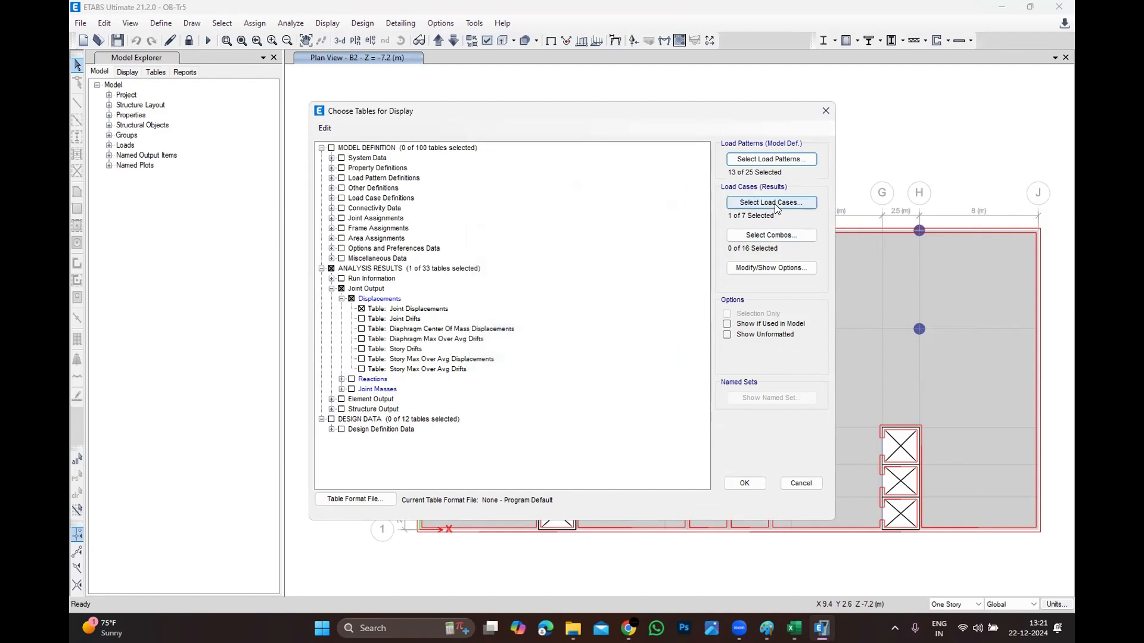
{"action": "left_click", "coordinate": [770, 202]}
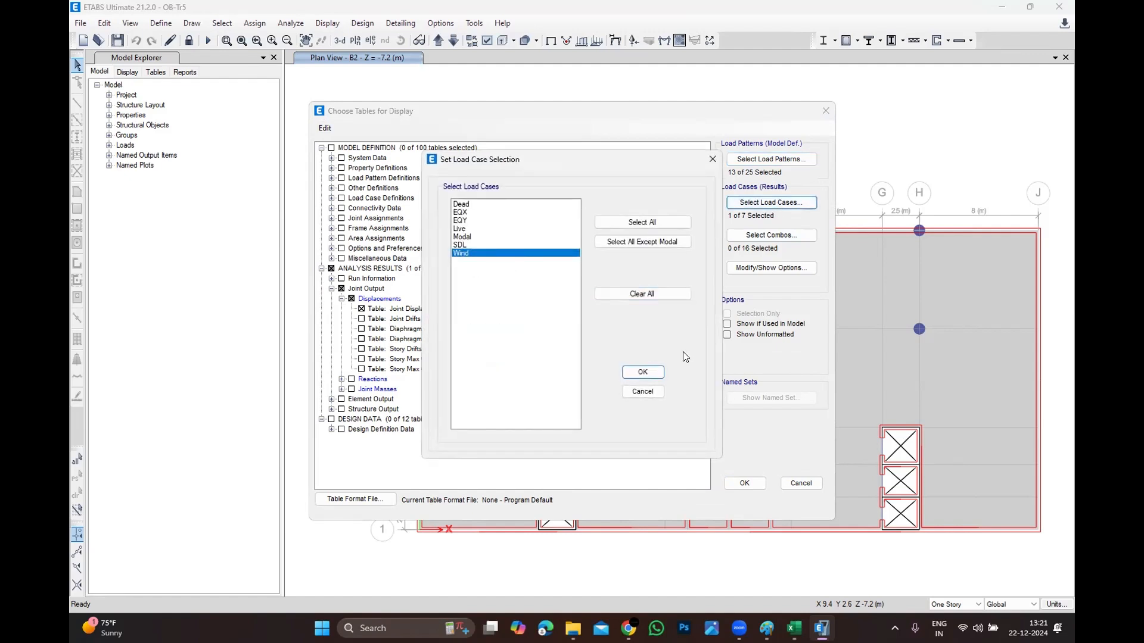
{"action": "left_click", "coordinate": [642, 372]}
{"action": "left_click", "coordinate": [771, 235]}
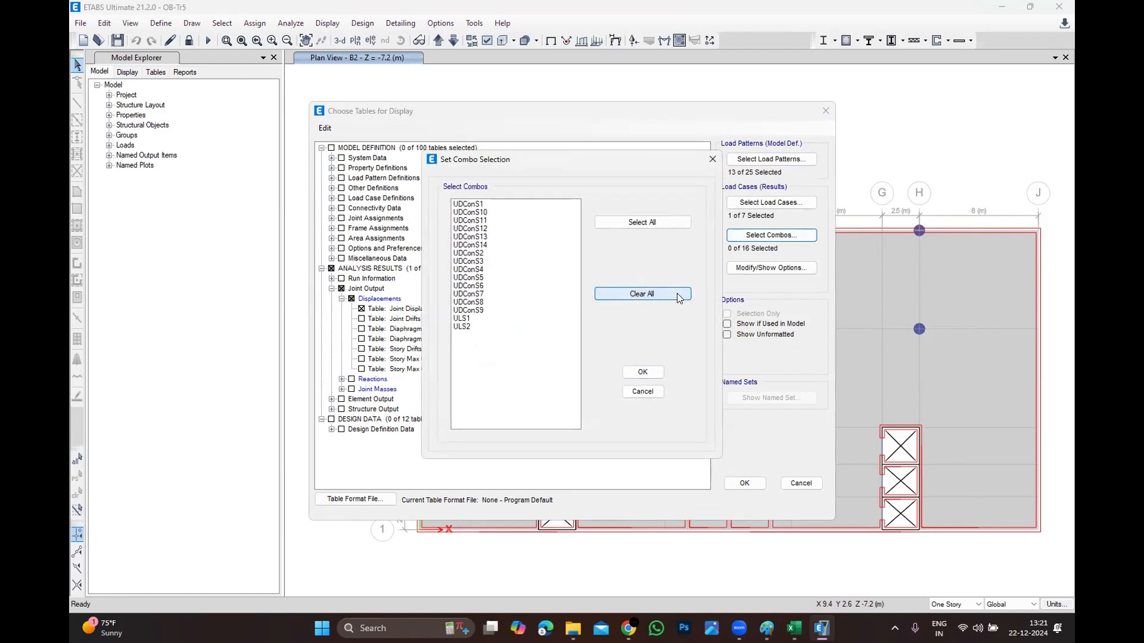
{"action": "left_click", "coordinate": [651, 377]}
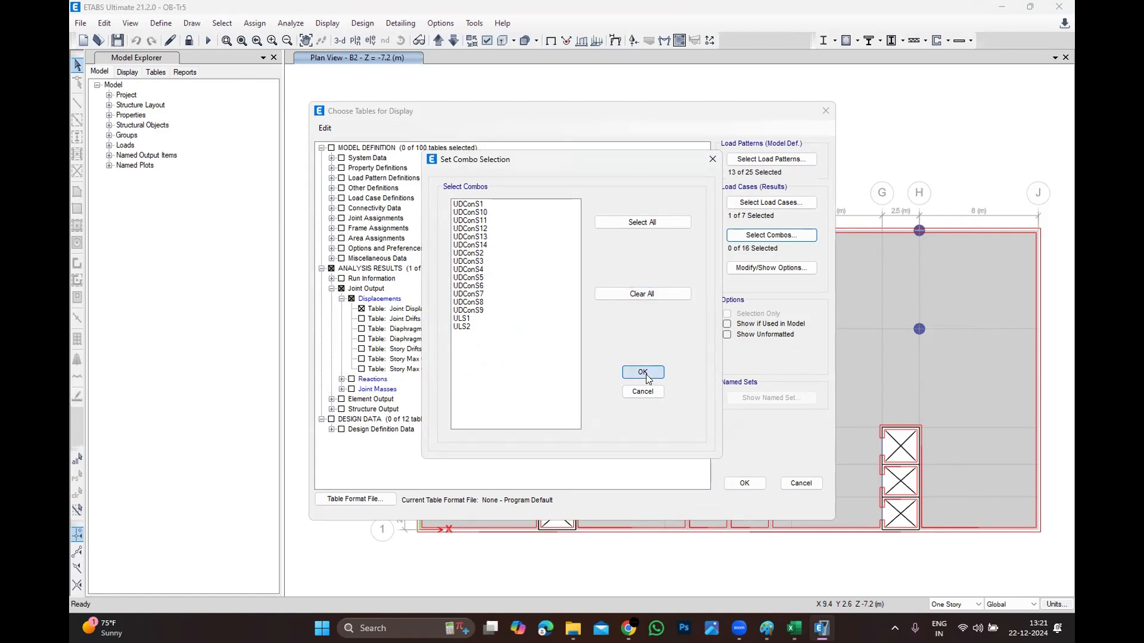
{"action": "left_click", "coordinate": [743, 483]}
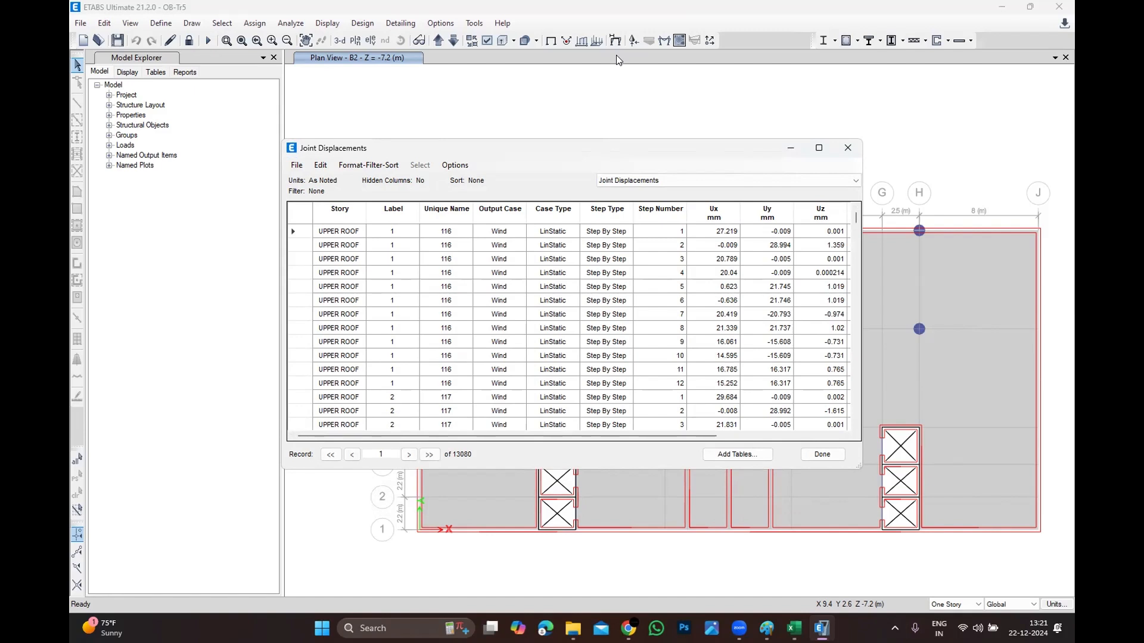
Close the Joint Displacements table to return to the B2 plan view.
{"action": "left_click", "coordinate": [848, 147]}
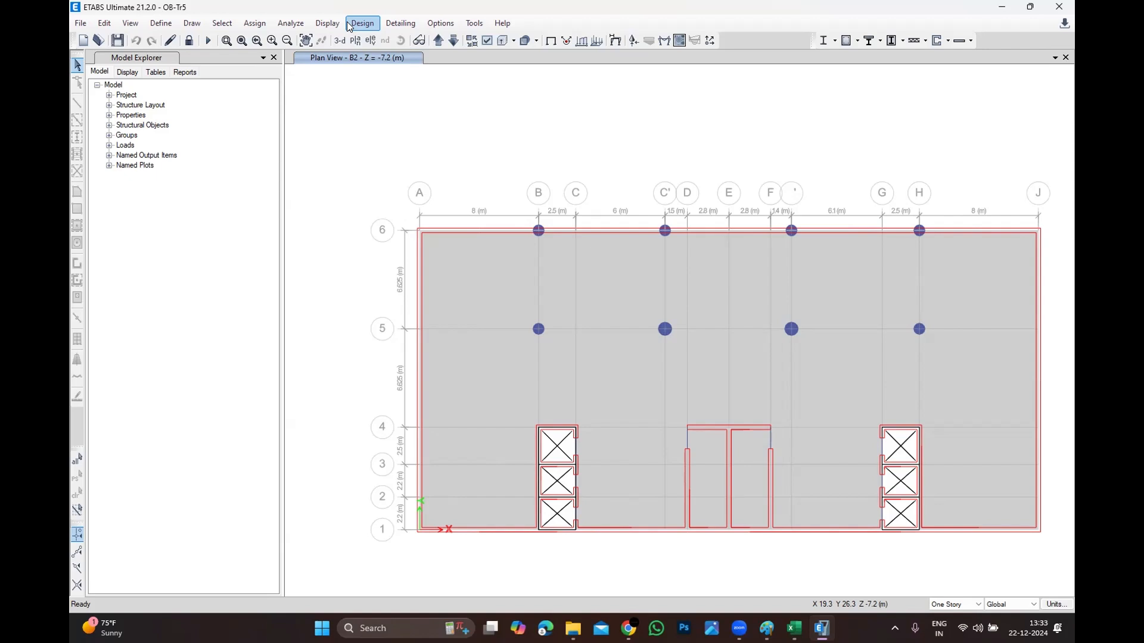
{"action": "left_click", "coordinate": [362, 23]}
{"action": "key", "text": "Escape"}
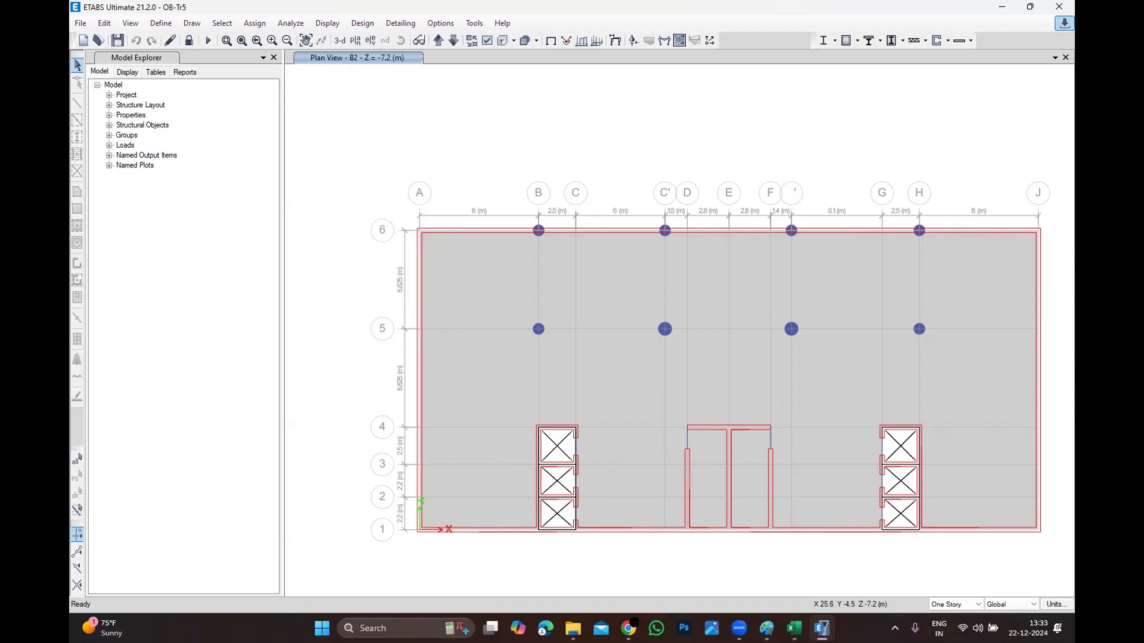
Switch to Google Chrome.
{"action": "left_click", "coordinate": [628, 628]}
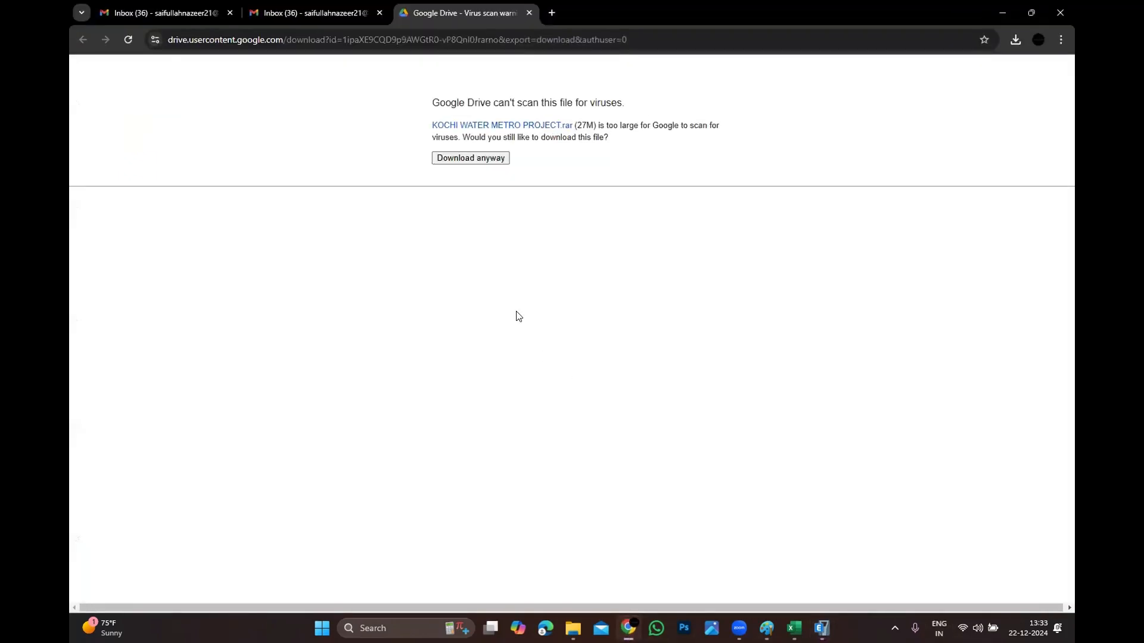
{"action": "left_click", "coordinate": [409, 37]}
{"action": "type", "text": "go"}
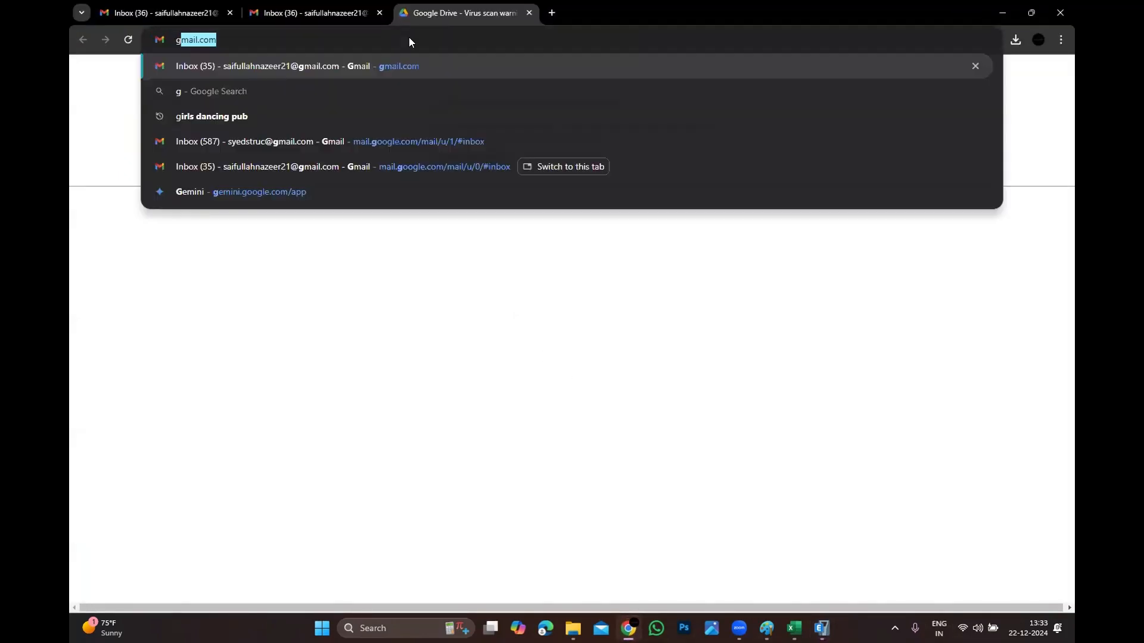
{"action": "key", "text": "Return"}
Open youtube.com in the current browser tab.
{"action": "left_click", "coordinate": [425, 45]}
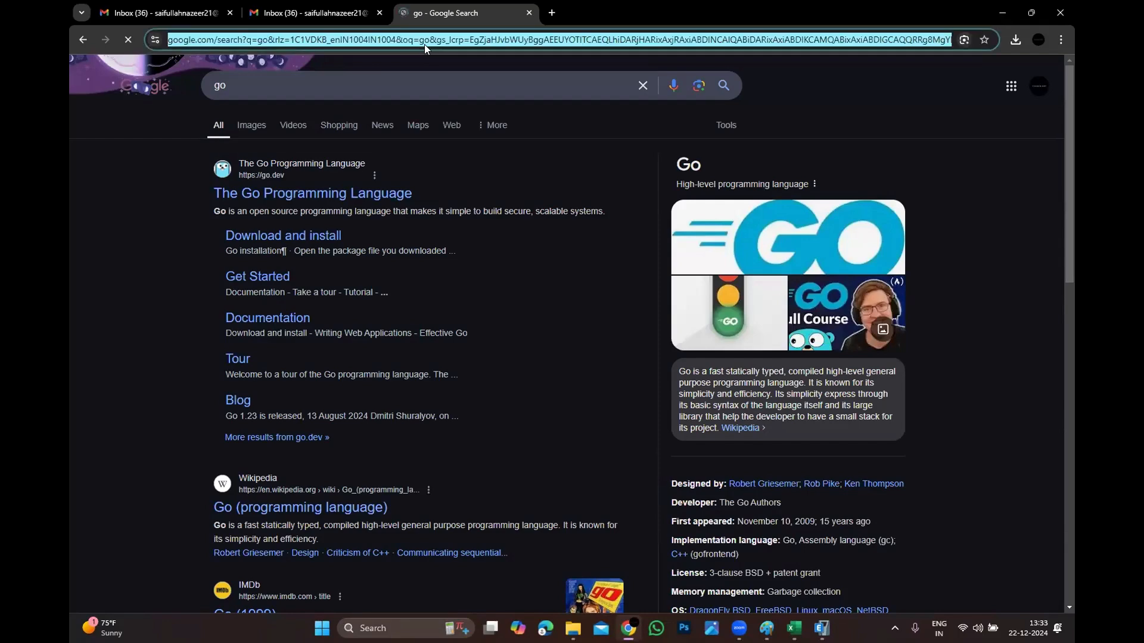
{"action": "type", "text": "youtube.com"}
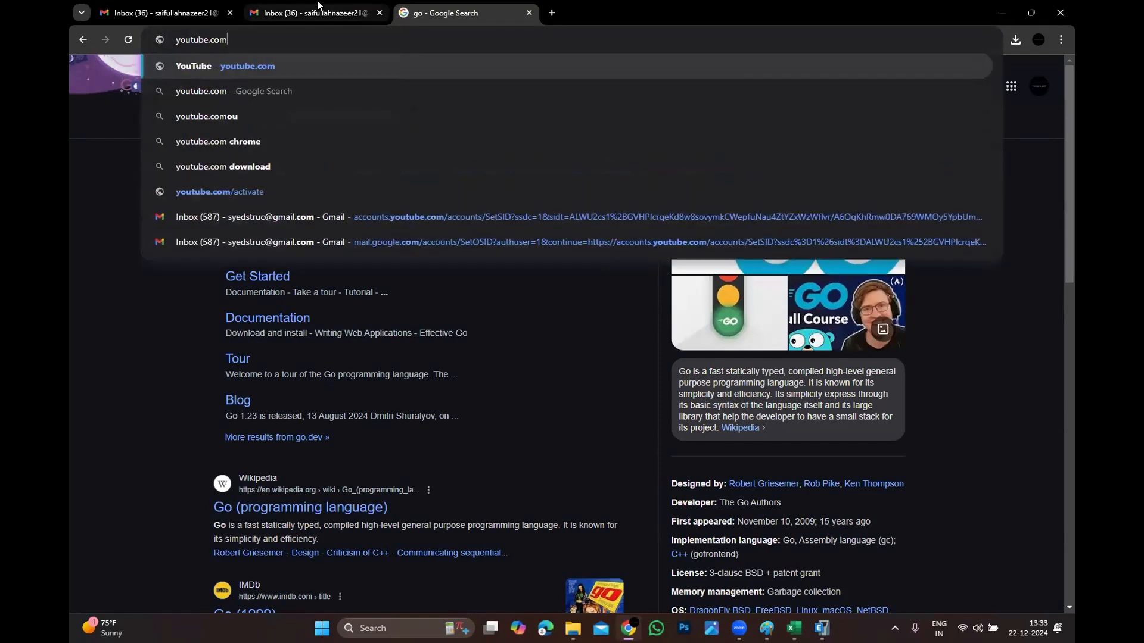
{"action": "key", "text": "Return"}
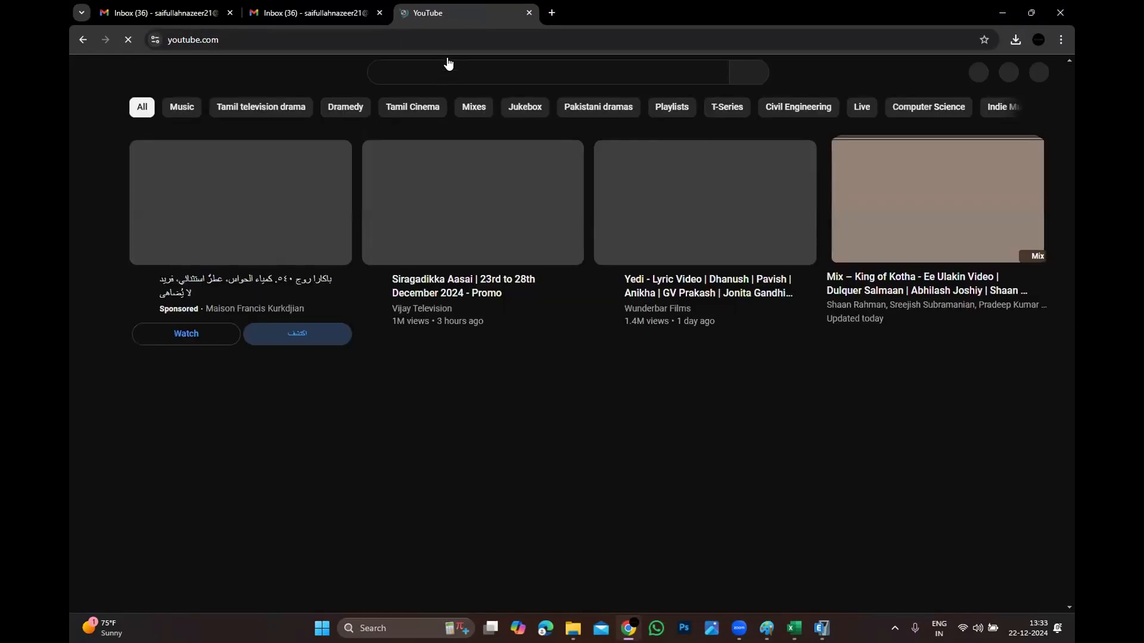
Search YouTube for "building in seismic oscilation".
{"action": "left_click", "coordinate": [438, 75]}
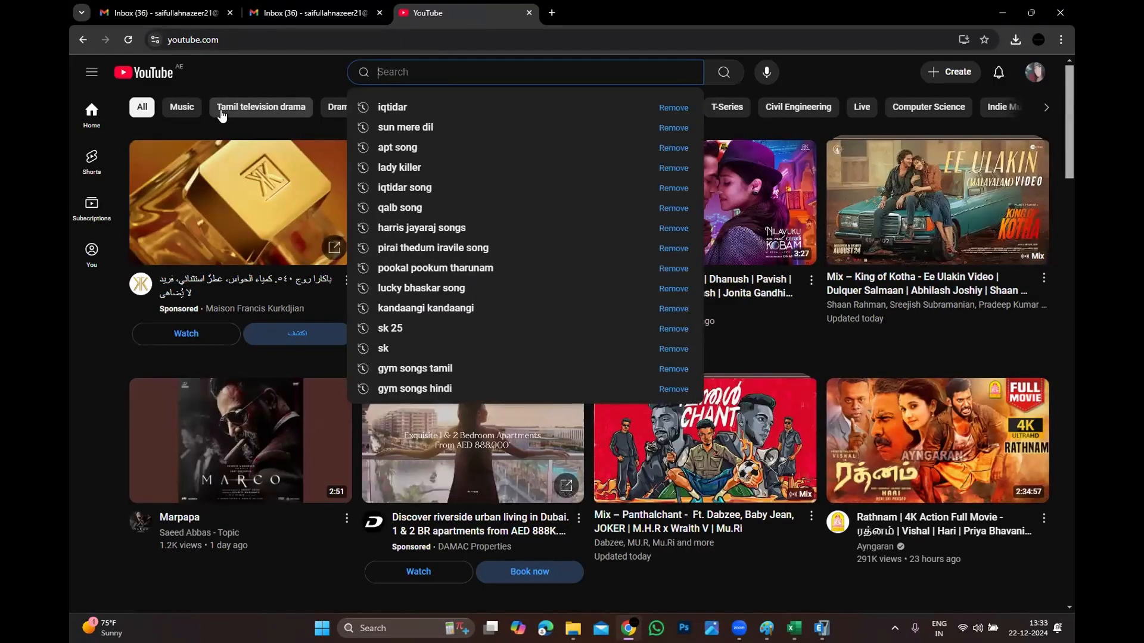
{"action": "type", "text": "building "}
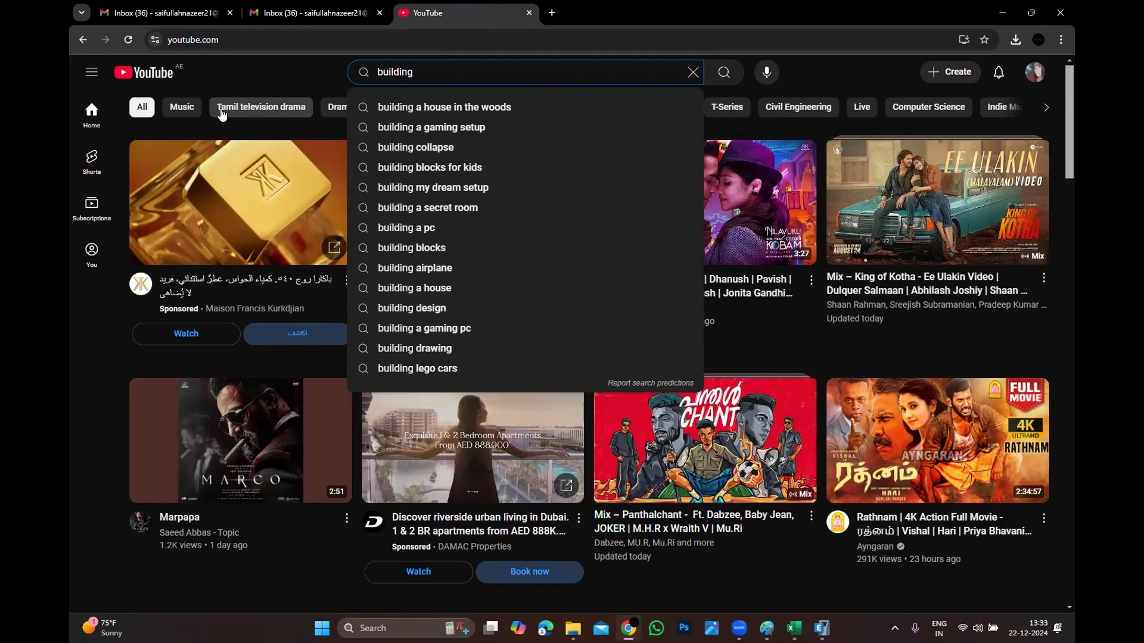
{"action": "type", "text": "in seismic"}
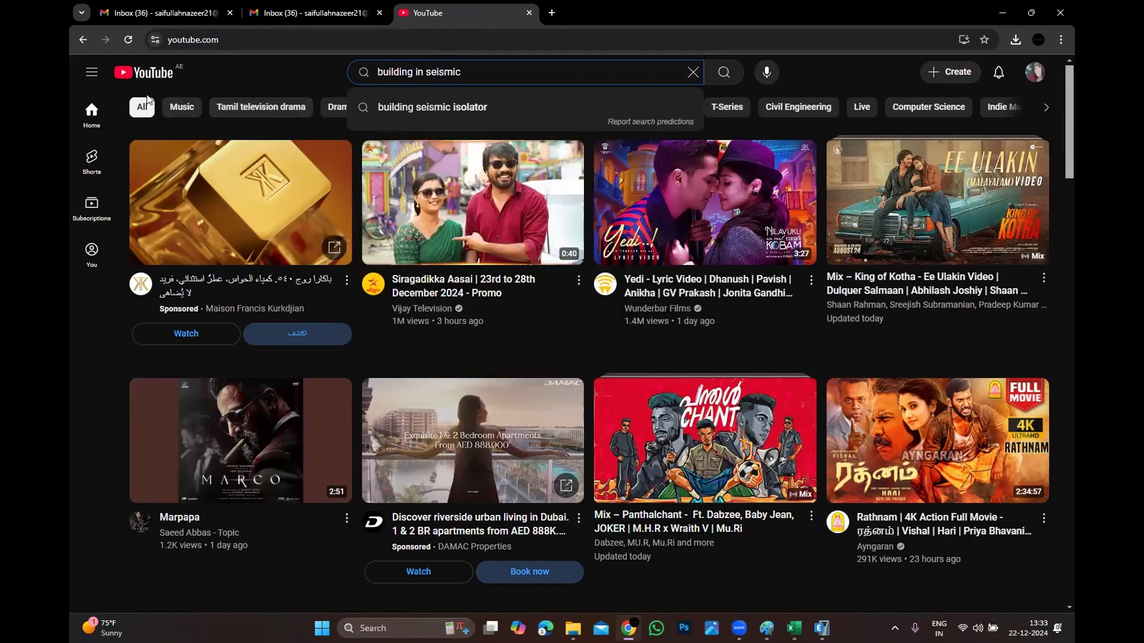
{"action": "type", "text": " oscila"}
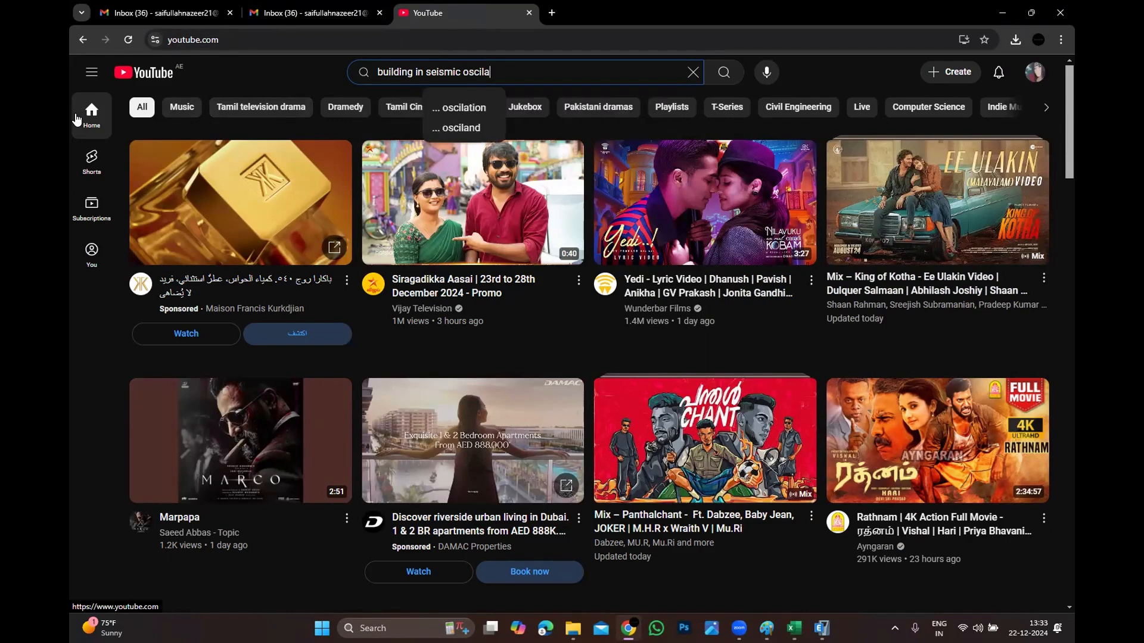
{"action": "key", "text": "Down"}
{"action": "key", "text": "Return"}
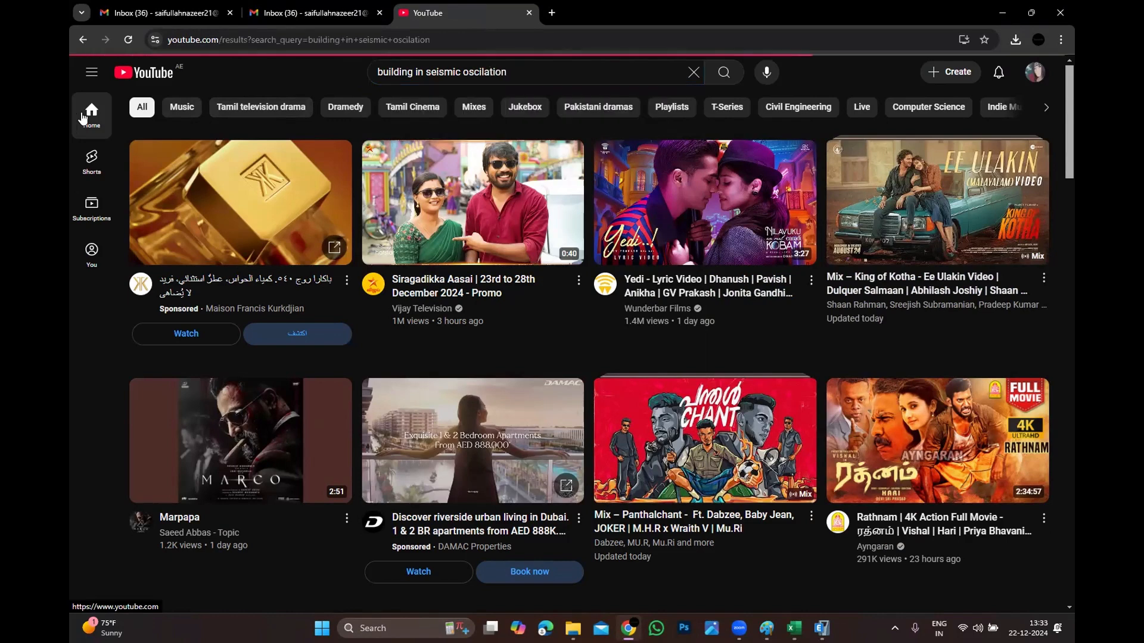
Examine the search results for a video demonstrating how buildings oscillate during an earthquake.
{"action": "scroll", "coordinate": [392, 332], "scroll_direction": "down", "scroll_amount": 5}
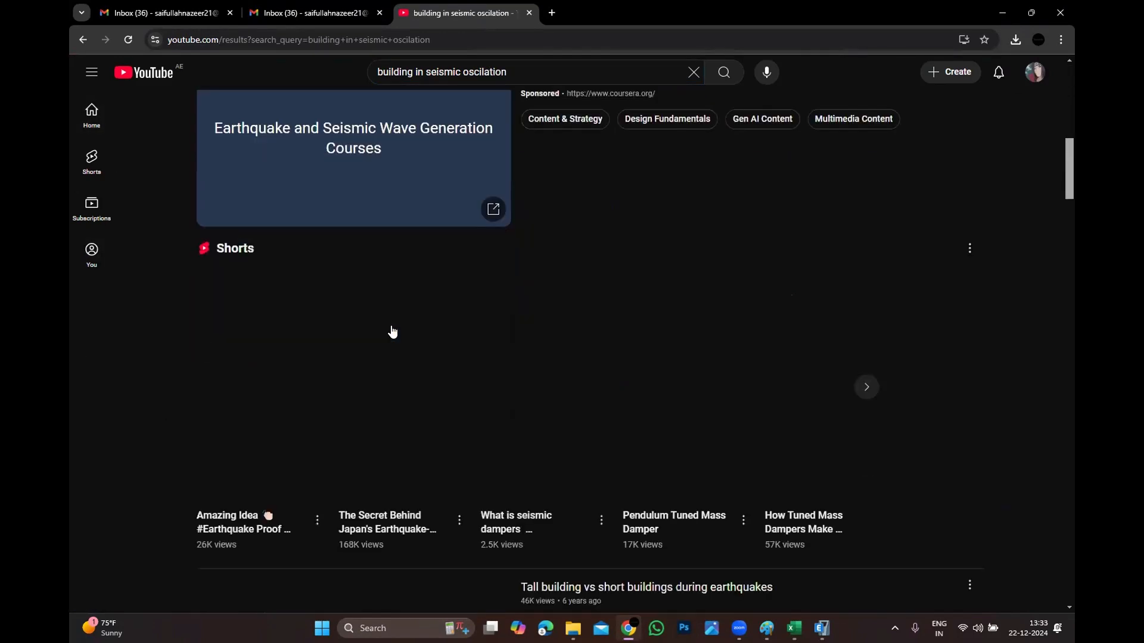
{"action": "scroll", "coordinate": [399, 336], "scroll_direction": "up", "scroll_amount": 5}
{"action": "scroll", "coordinate": [404, 345], "scroll_direction": "down", "scroll_amount": 10}
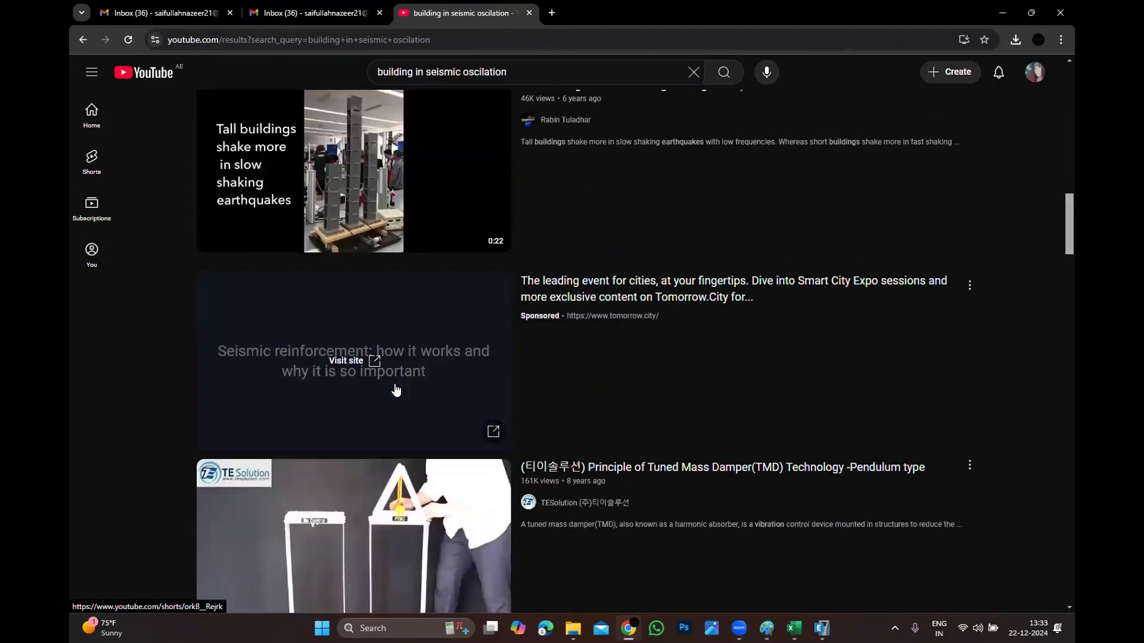
{"action": "scroll", "coordinate": [397, 403], "scroll_direction": "down", "scroll_amount": 20}
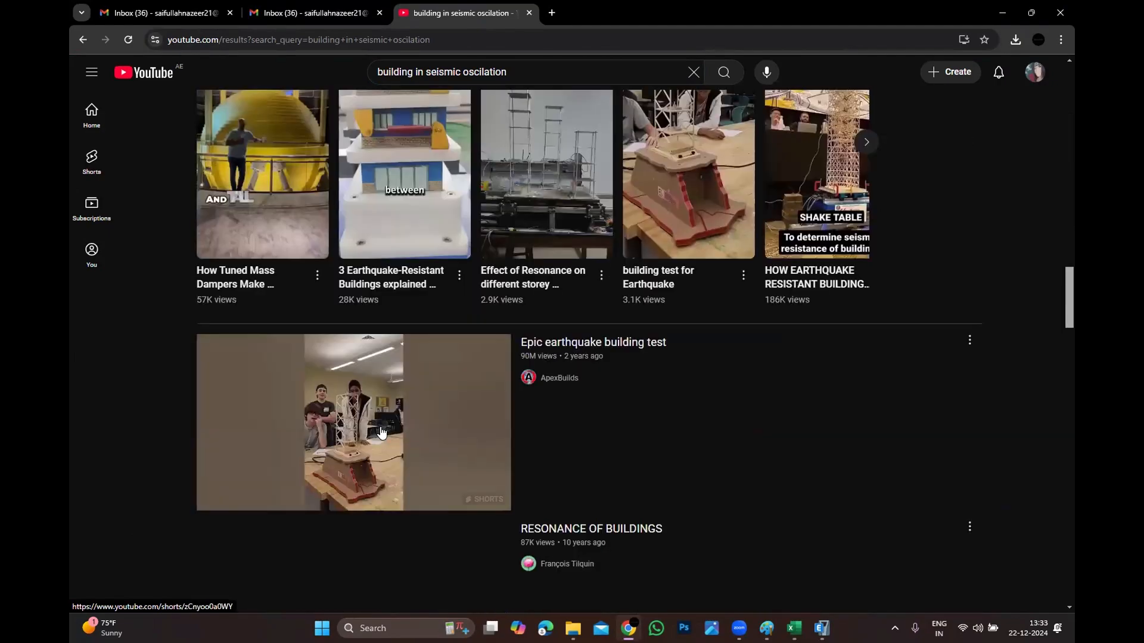
{"action": "scroll", "coordinate": [365, 442], "scroll_direction": "down", "scroll_amount": 8}
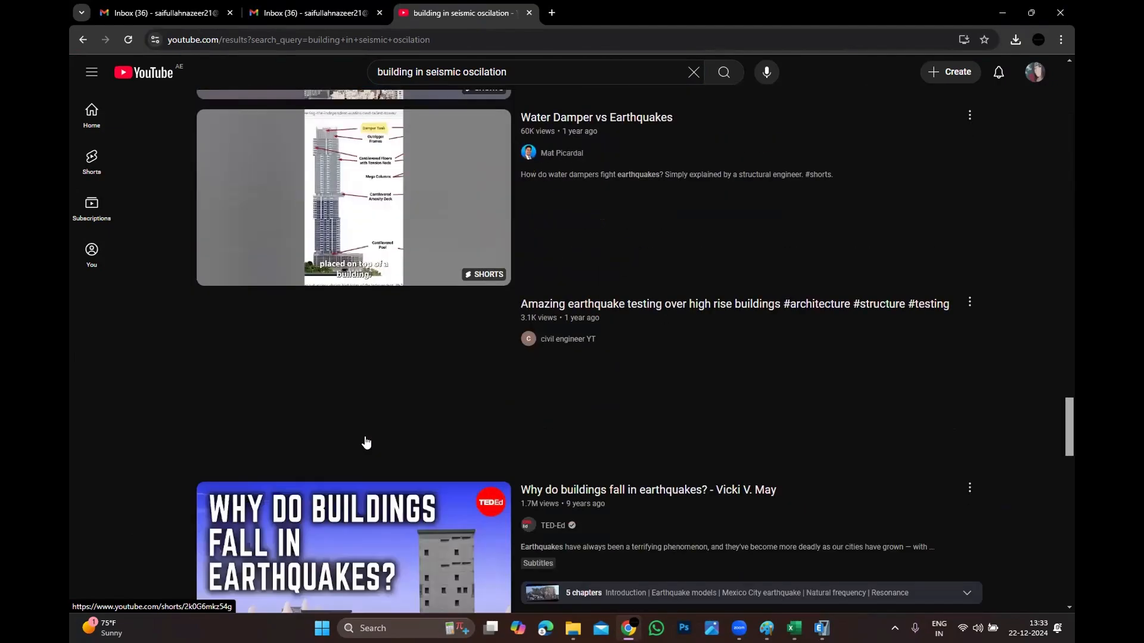
{"action": "scroll", "coordinate": [366, 443], "scroll_direction": "up", "scroll_amount": 6}
{"action": "scroll", "coordinate": [375, 447], "scroll_direction": "down", "scroll_amount": 1}
{"action": "scroll", "coordinate": [376, 449], "scroll_direction": "down", "scroll_amount": 10}
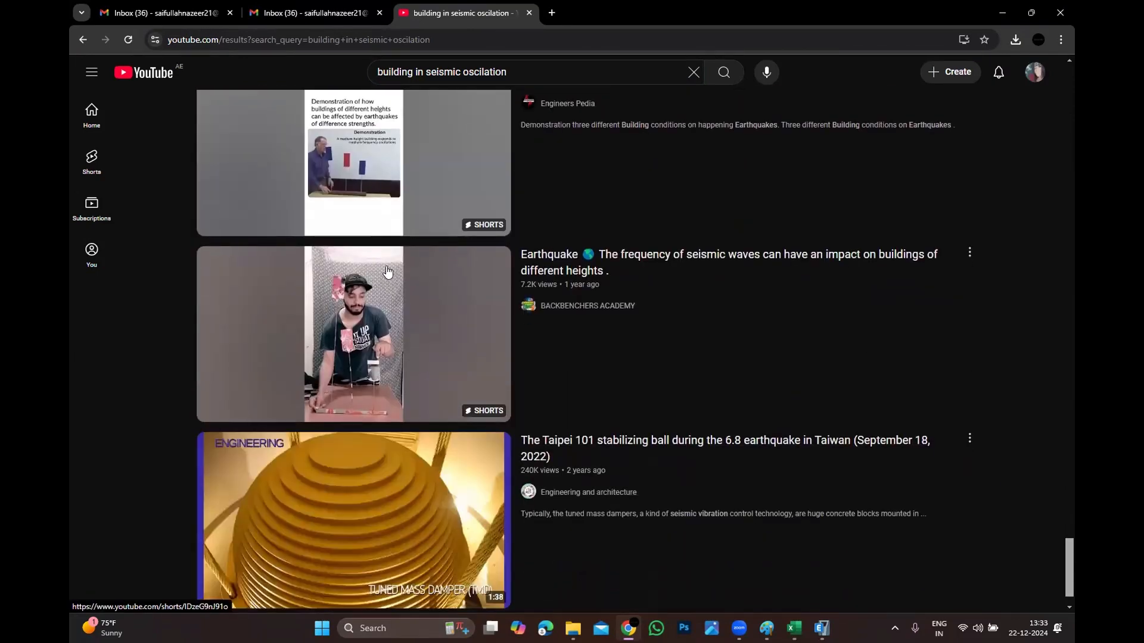
{"action": "scroll", "coordinate": [390, 442], "scroll_direction": "down", "scroll_amount": 1}
{"action": "scroll", "coordinate": [400, 307], "scroll_direction": "up", "scroll_amount": 20}
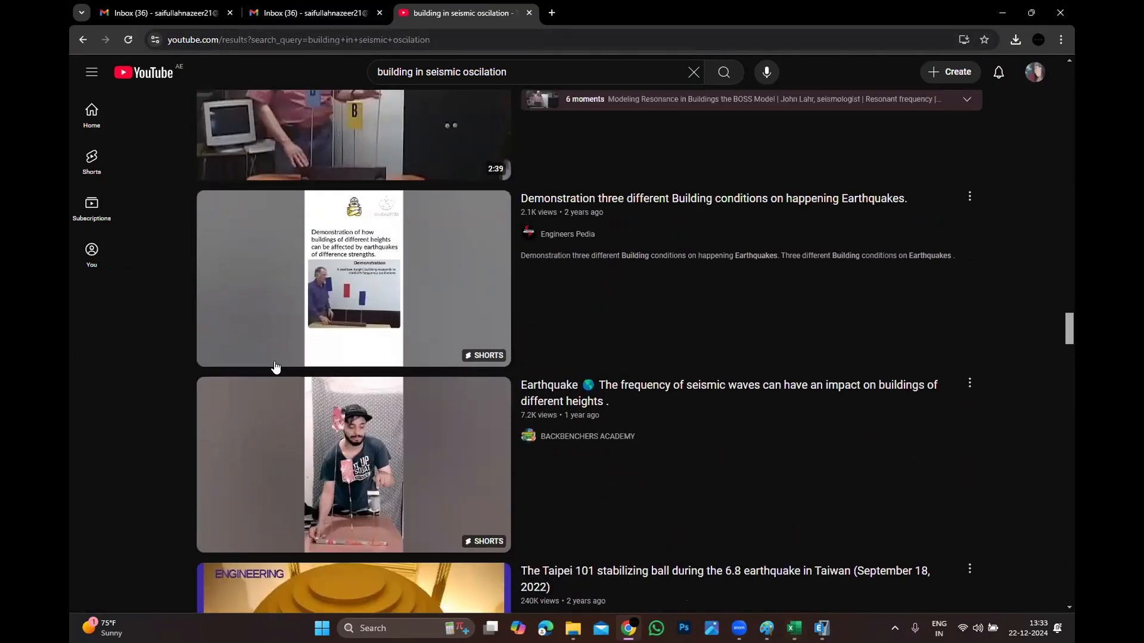
{"action": "scroll", "coordinate": [399, 308], "scroll_direction": "up", "scroll_amount": 15}
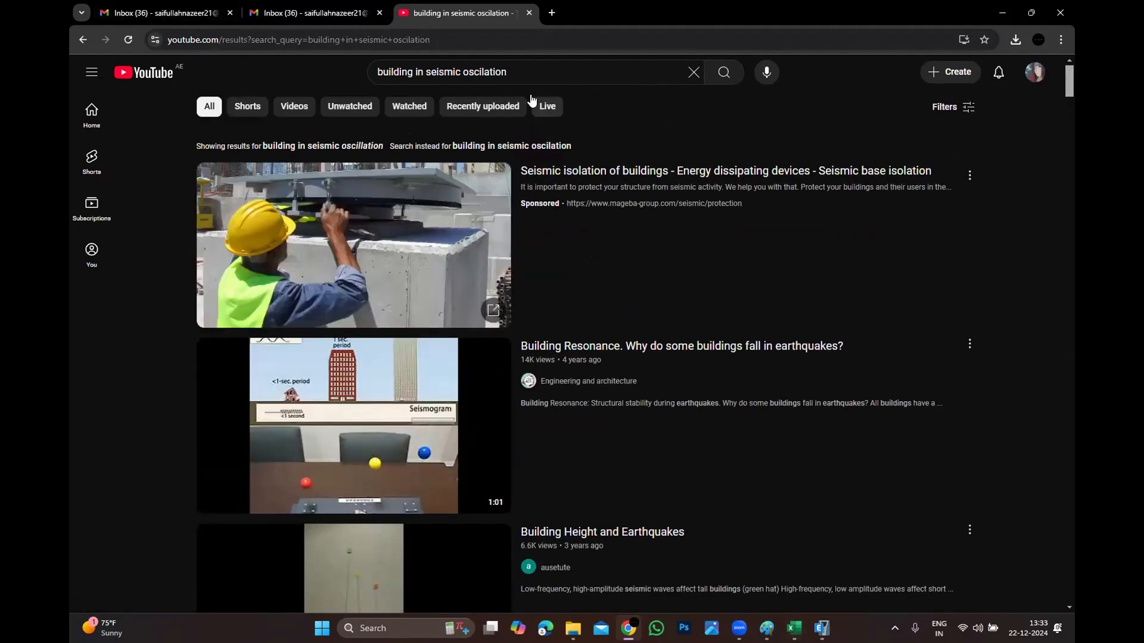
Search YouTube for "building under seismic under dancing lively".
{"action": "left_click", "coordinate": [535, 78]}
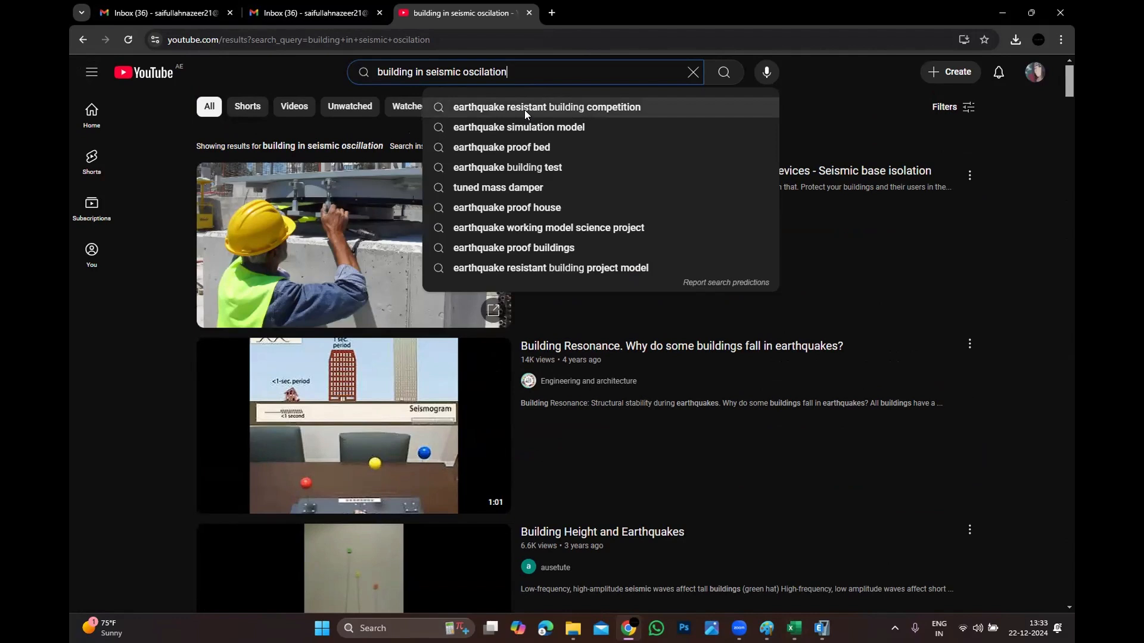
{"action": "left_click_drag", "start_coordinate": [416, 72], "coordinate": [711, 111]}
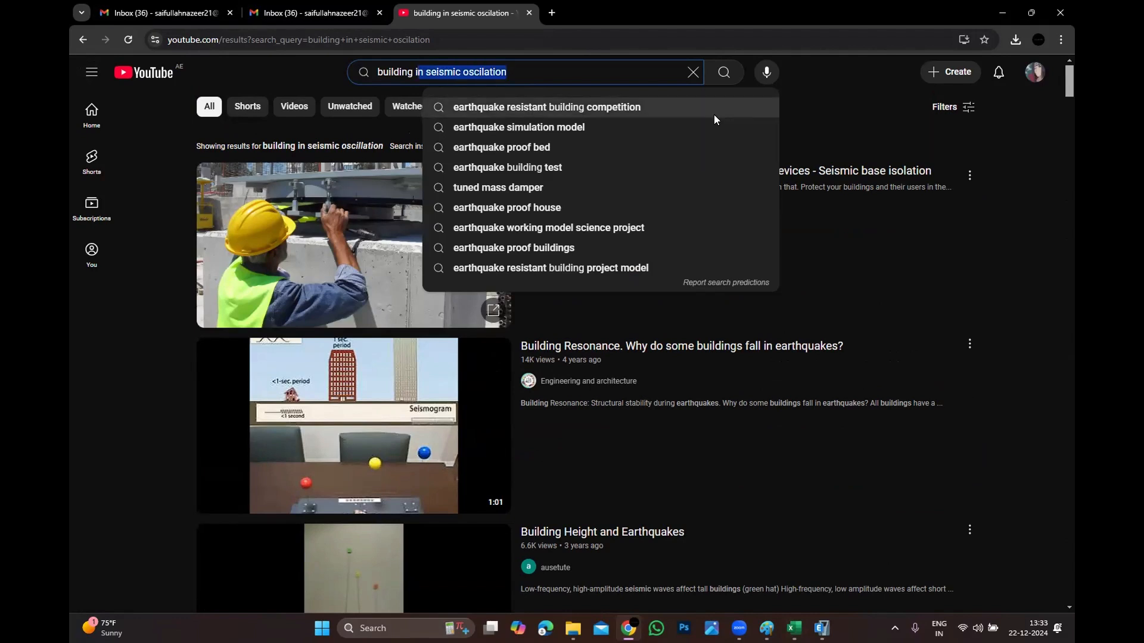
{"action": "key", "text": "BackSpace"}
{"action": "key", "text": "BackSpace"}
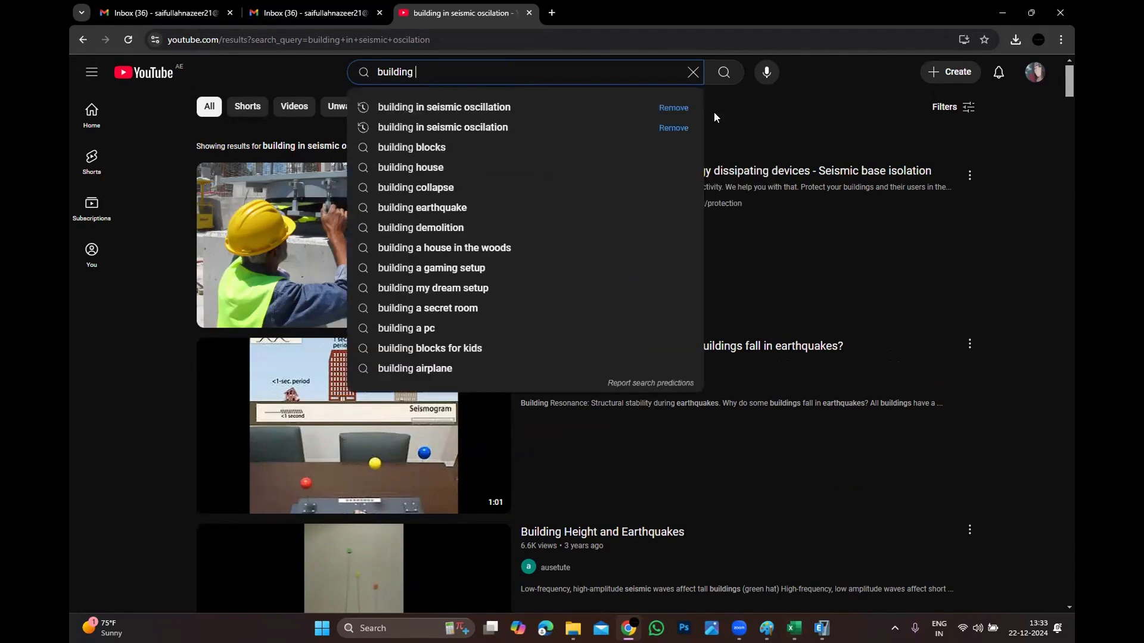
{"action": "type", "text": "under sisi"}
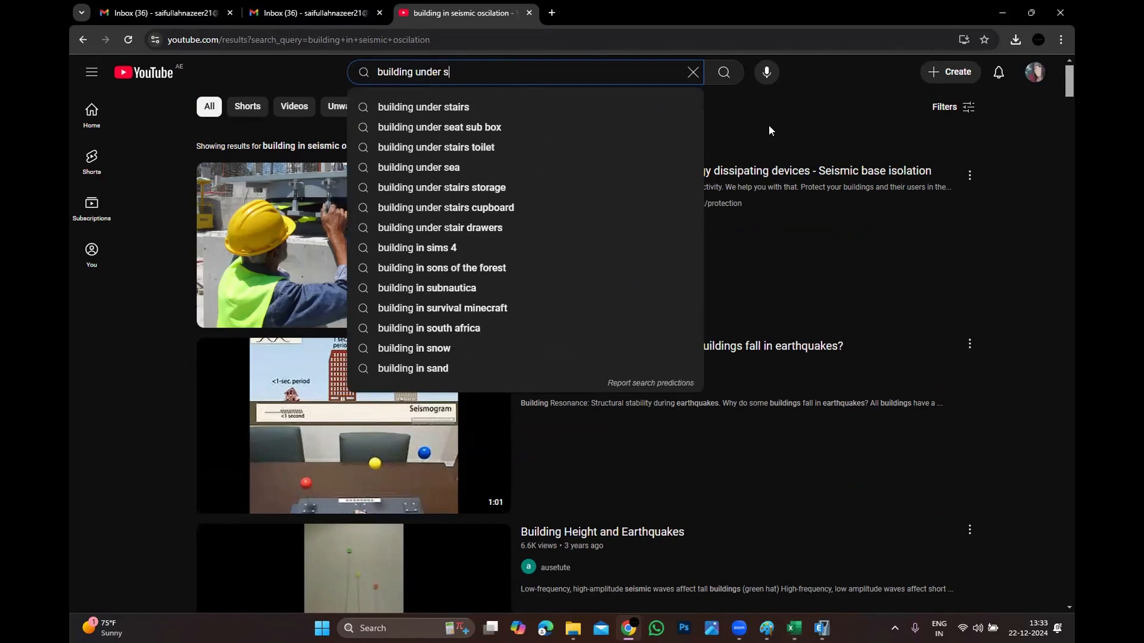
{"action": "key", "text": "BackSpace"}
{"action": "key", "text": "BackSpace"}
{"action": "key", "text": "BackSpace"}
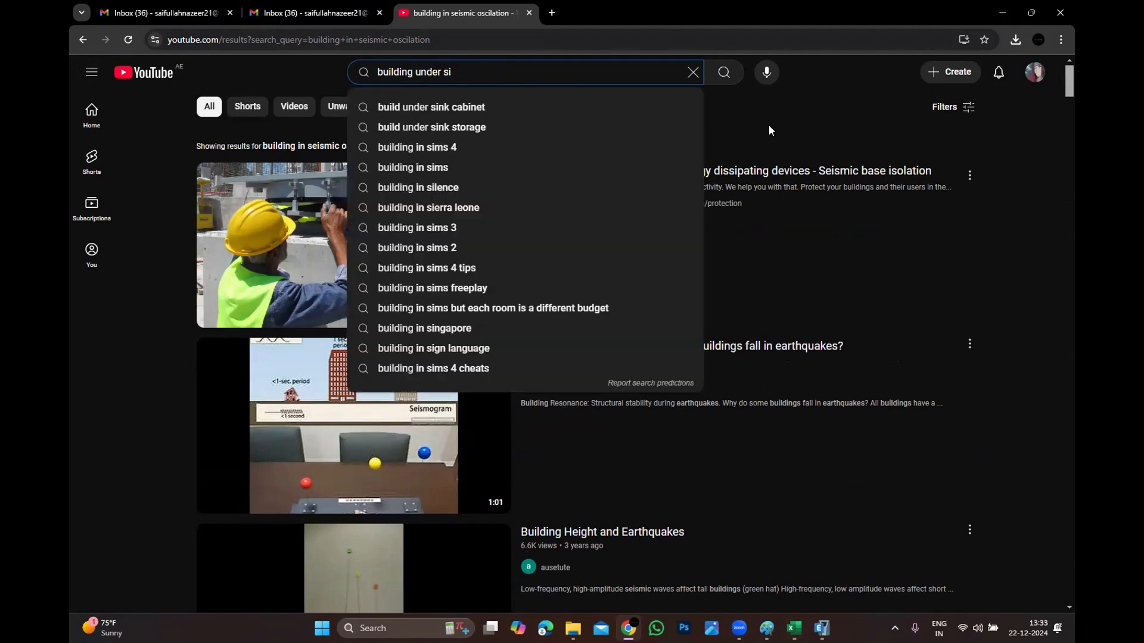
{"action": "type", "text": "eismic un"}
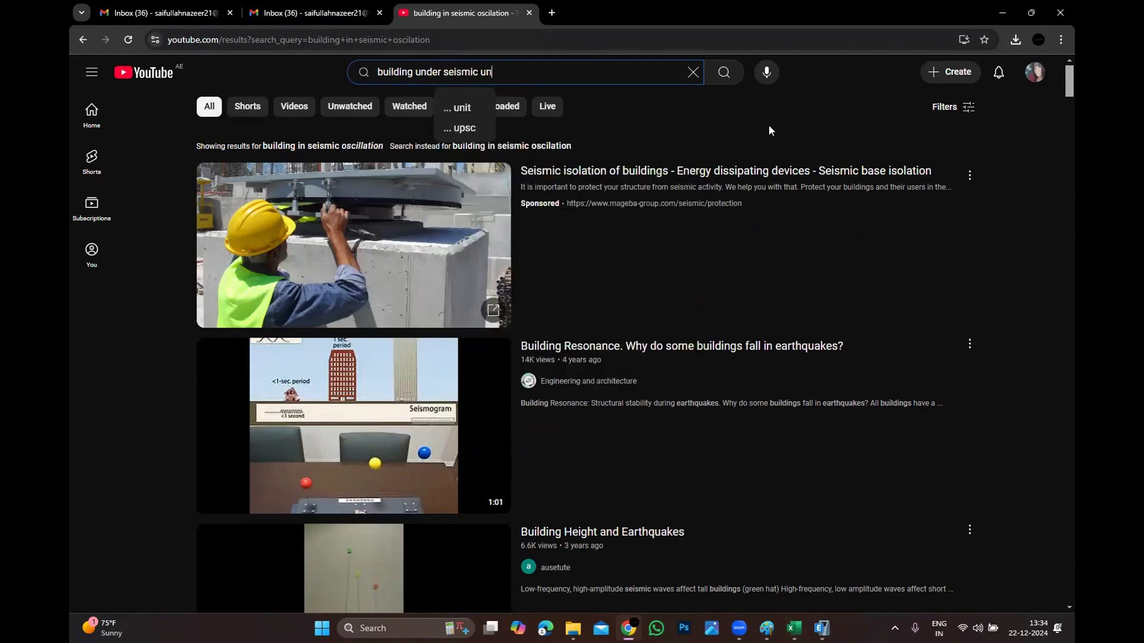
{"action": "type", "text": "der dana"}
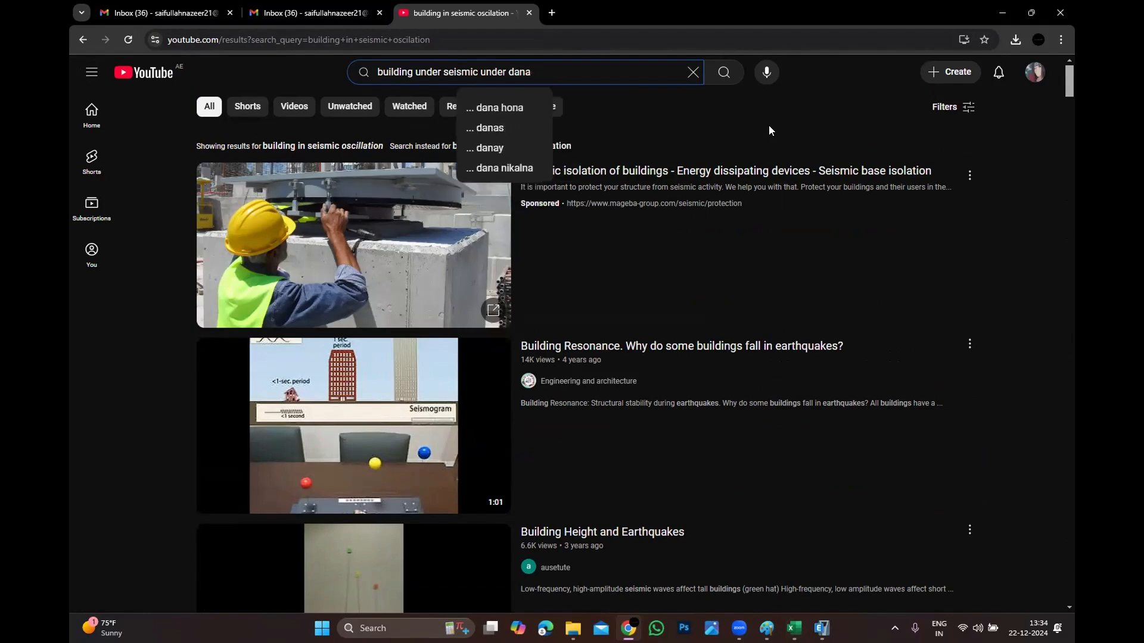
{"action": "key", "text": "BackSpace"}
{"action": "type", "text": "cing lively"}
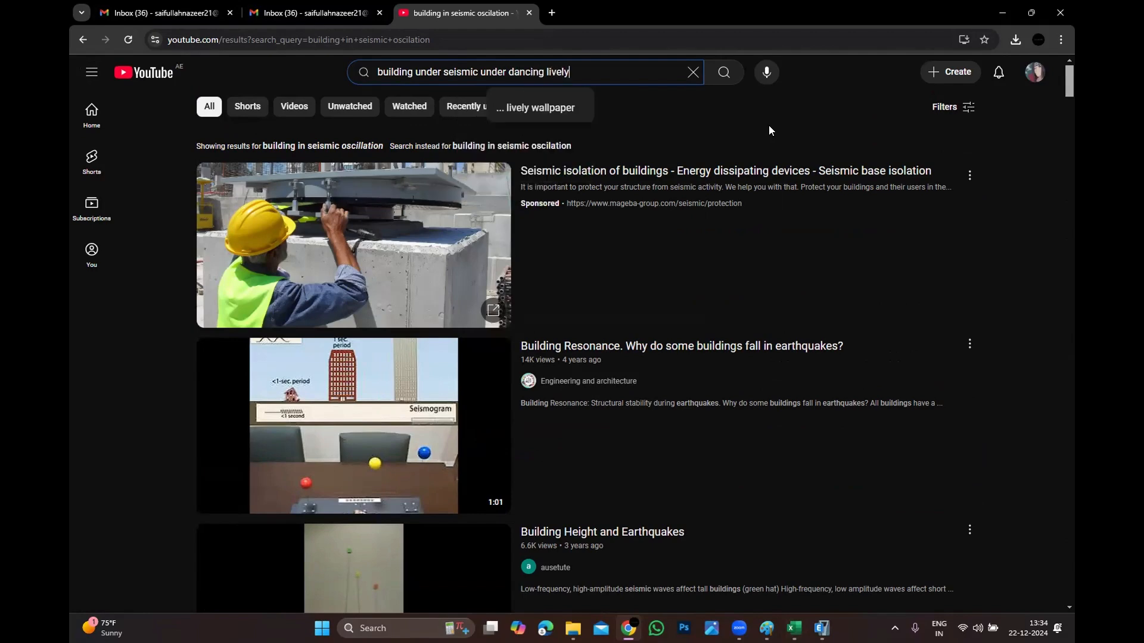
{"action": "key", "text": "Return"}
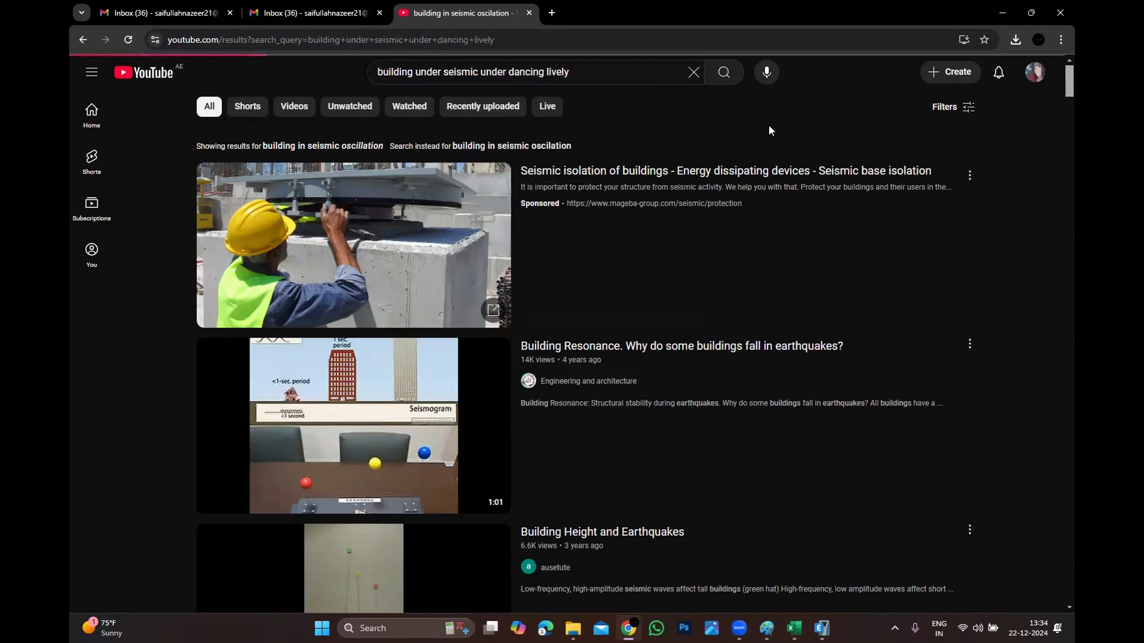
Play the short "Dancing Building|| Earthquake in Japan" from the search results.
{"action": "scroll", "coordinate": [497, 291], "scroll_direction": "down", "scroll_amount": 5}
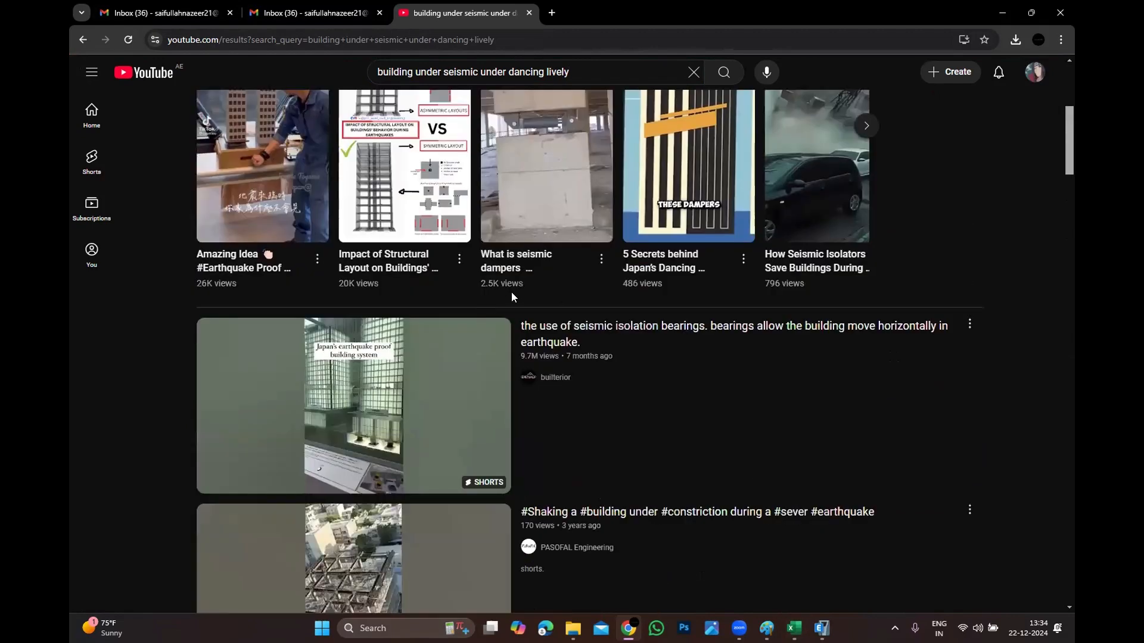
{"action": "scroll", "coordinate": [512, 293], "scroll_direction": "up", "scroll_amount": 3}
{"action": "scroll", "coordinate": [527, 303], "scroll_direction": "down", "scroll_amount": 8}
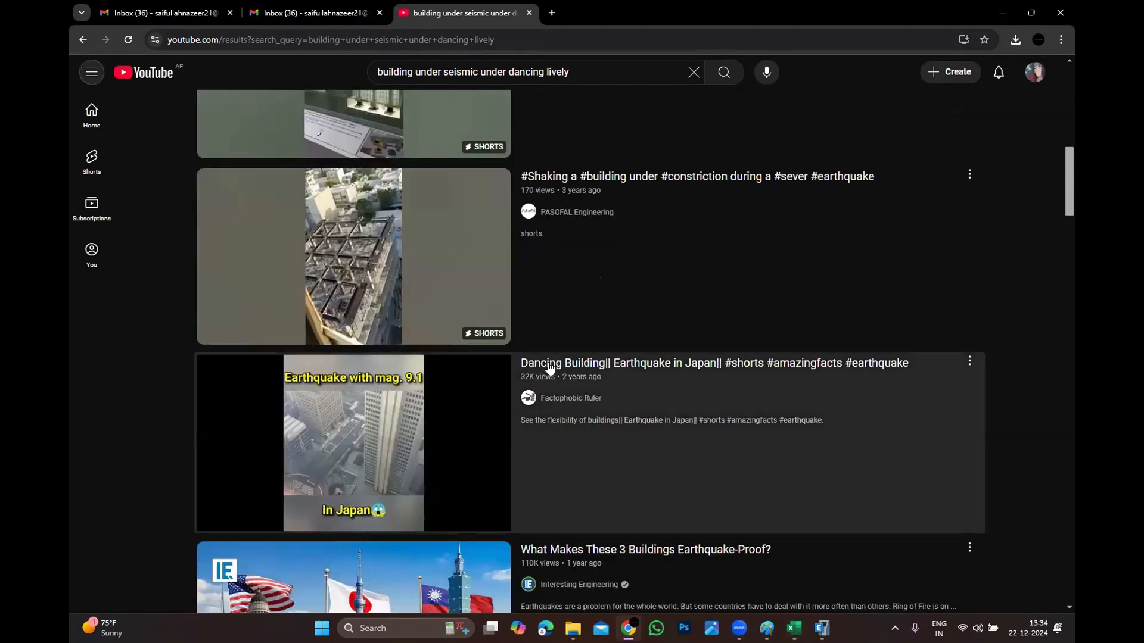
{"action": "left_click", "coordinate": [541, 372]}
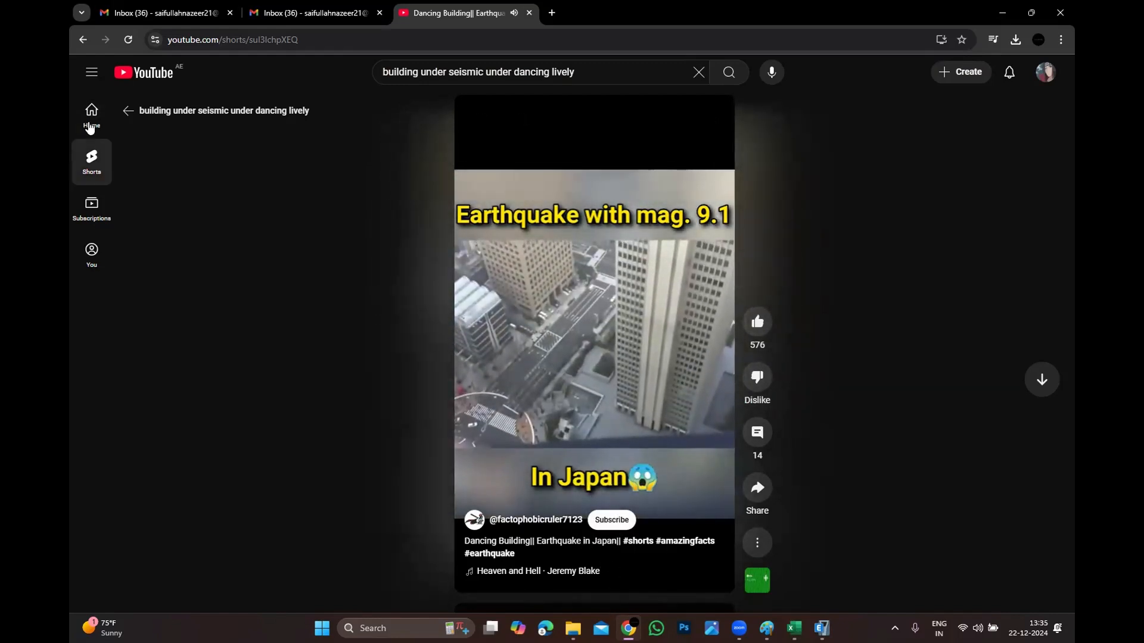
Return to the search results and look further down to the "dancing building" shorts.
{"action": "left_click", "coordinate": [82, 42]}
{"action": "scroll", "coordinate": [620, 465], "scroll_direction": "down", "scroll_amount": 20}
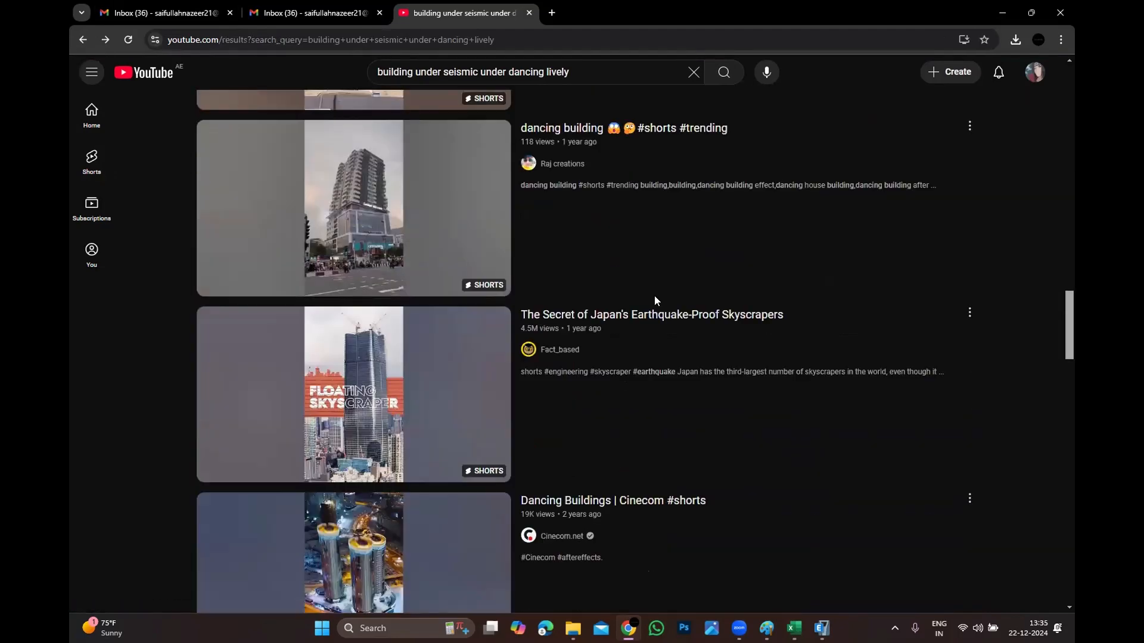
{"action": "mouse_move", "coordinate": [571, 129]}
{"action": "left_click_drag", "start_coordinate": [571, 130], "coordinate": [562, 162]}
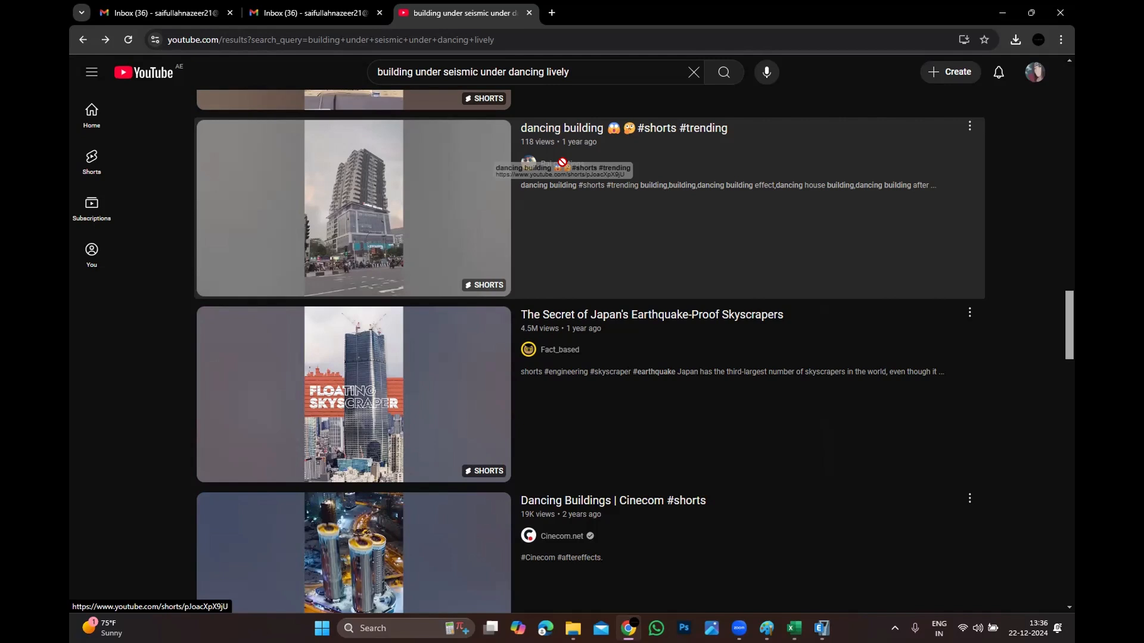
{"action": "left_click_drag", "start_coordinate": [562, 161], "coordinate": [74, 20]}
{"action": "left_click_drag", "start_coordinate": [120, 229], "coordinate": [899, 444]}
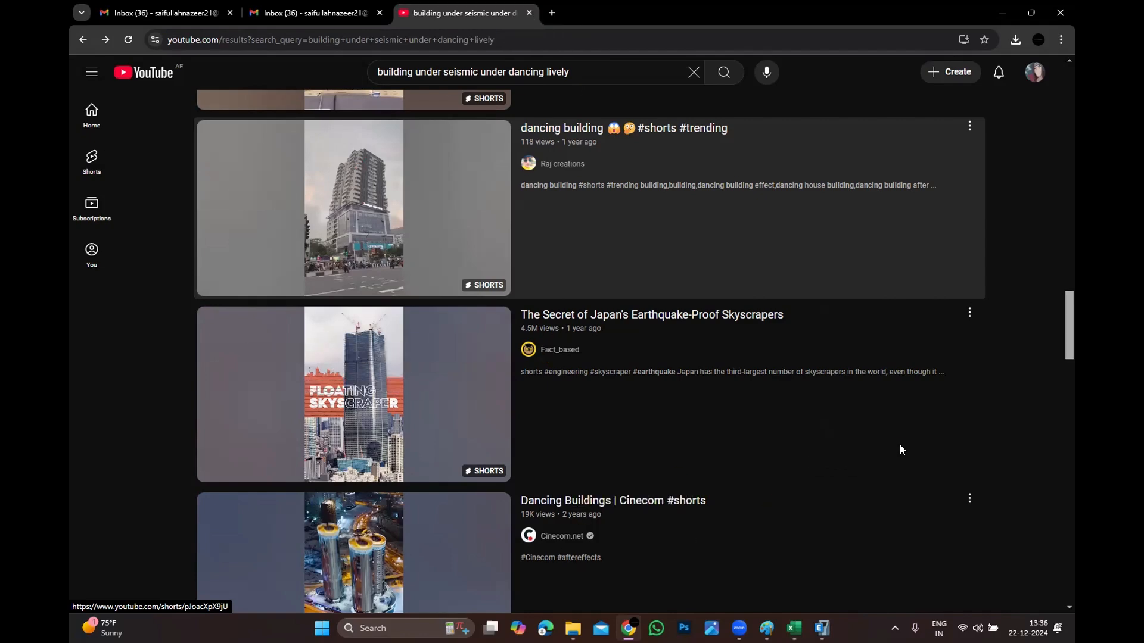
Find and play the video "Dancing Buildings In Japan During The Earthquake" among the search results.
{"action": "scroll", "coordinate": [907, 446], "scroll_direction": "down", "scroll_amount": 8}
{"action": "scroll", "coordinate": [352, 387], "scroll_direction": "down", "scroll_amount": 3}
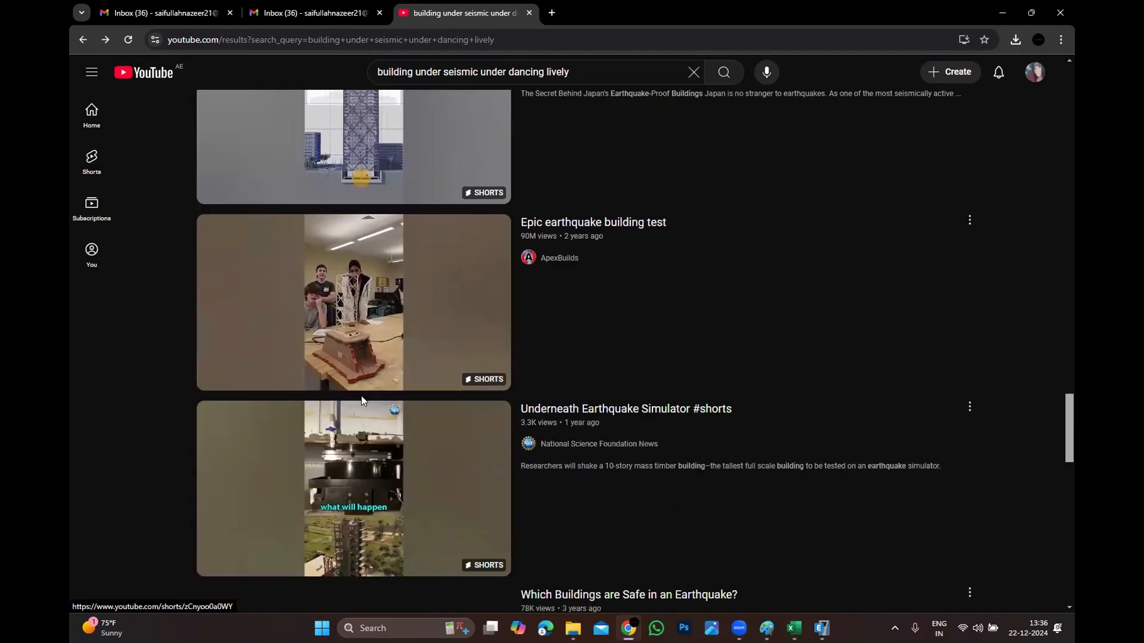
{"action": "scroll", "coordinate": [361, 400], "scroll_direction": "down", "scroll_amount": 10}
{"action": "scroll", "coordinate": [370, 426], "scroll_direction": "up", "scroll_amount": 6}
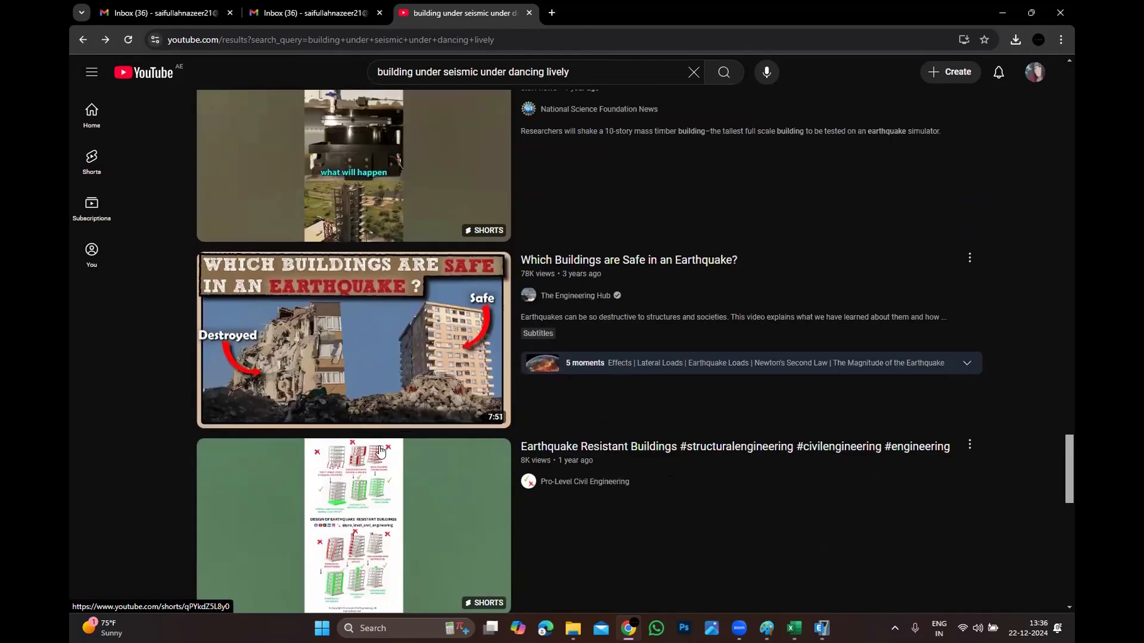
{"action": "scroll", "coordinate": [381, 456], "scroll_direction": "down", "scroll_amount": 10}
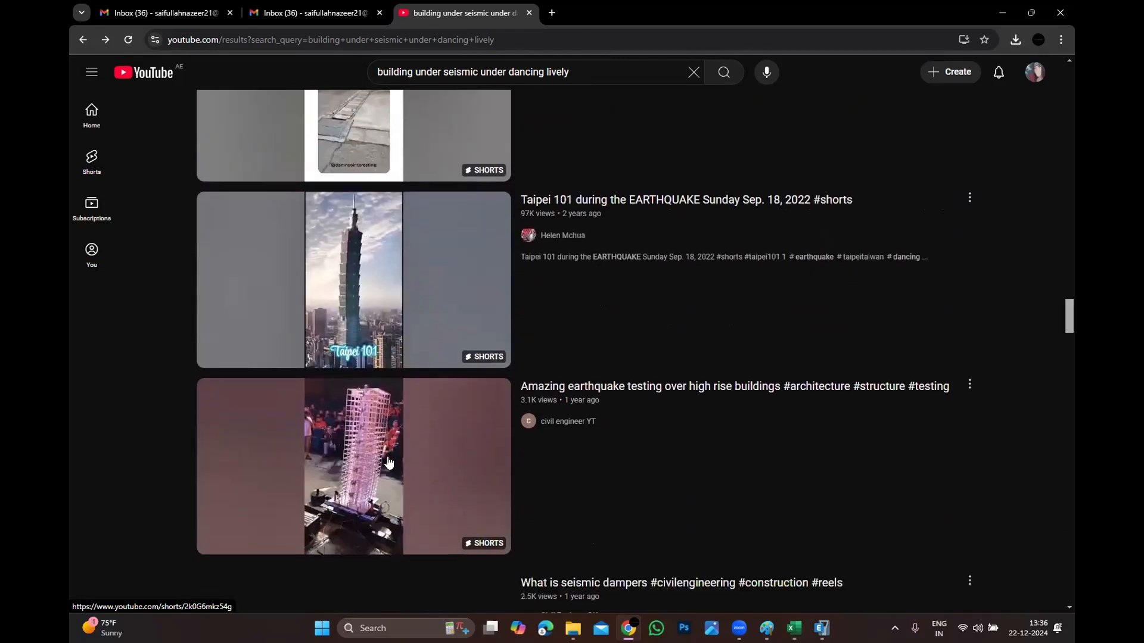
{"action": "scroll", "coordinate": [388, 462], "scroll_direction": "down", "scroll_amount": 8}
{"action": "scroll", "coordinate": [386, 460], "scroll_direction": "down", "scroll_amount": 3}
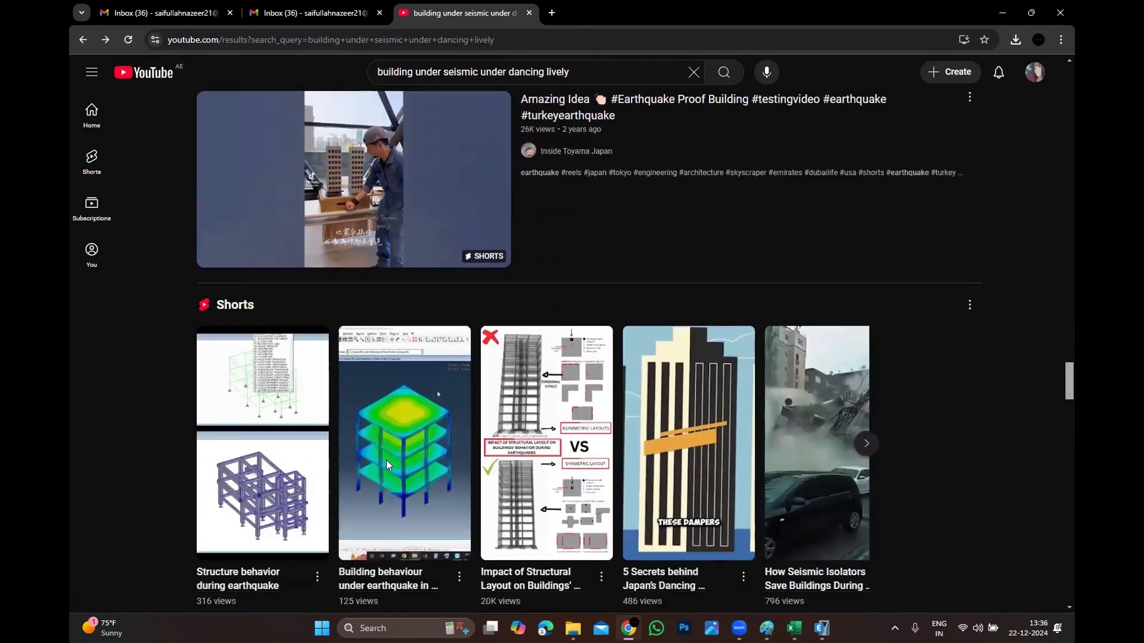
{"action": "scroll", "coordinate": [386, 460], "scroll_direction": "down", "scroll_amount": 8}
{"action": "scroll", "coordinate": [387, 464], "scroll_direction": "down", "scroll_amount": 6}
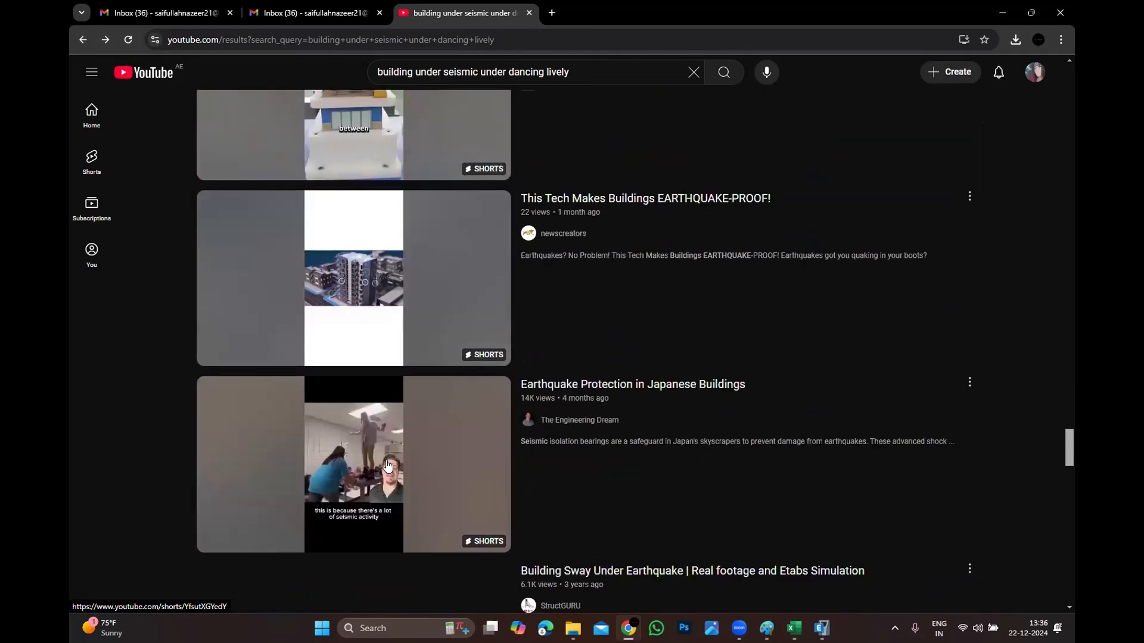
{"action": "scroll", "coordinate": [387, 464], "scroll_direction": "up", "scroll_amount": 8}
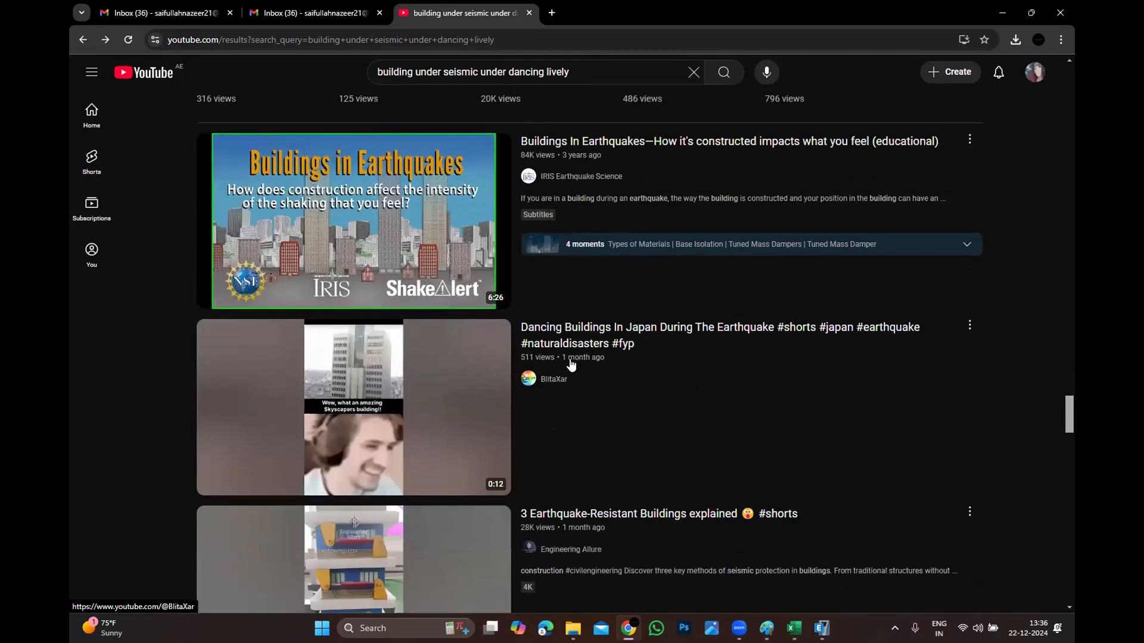
{"action": "left_click", "coordinate": [588, 360]}
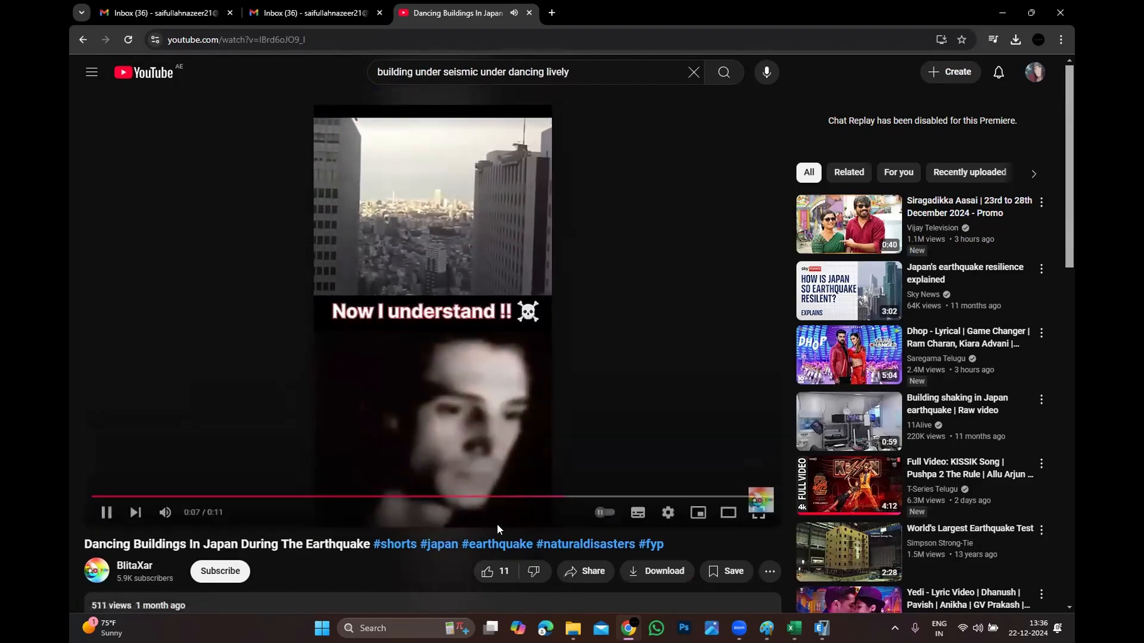
Switch back to ETABS and display the Joint Displacements table, keeping the existing table and load case selection.
{"action": "left_click", "coordinate": [1002, 12]}
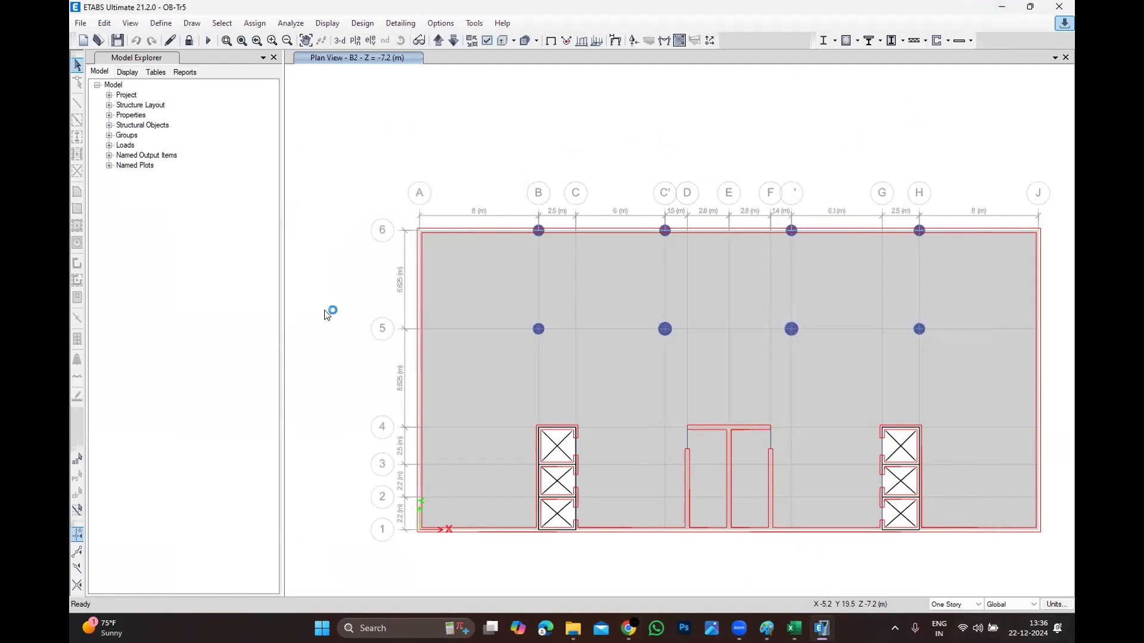
{"action": "left_click", "coordinate": [364, 23]}
{"action": "mouse_move", "coordinate": [330, 23]}
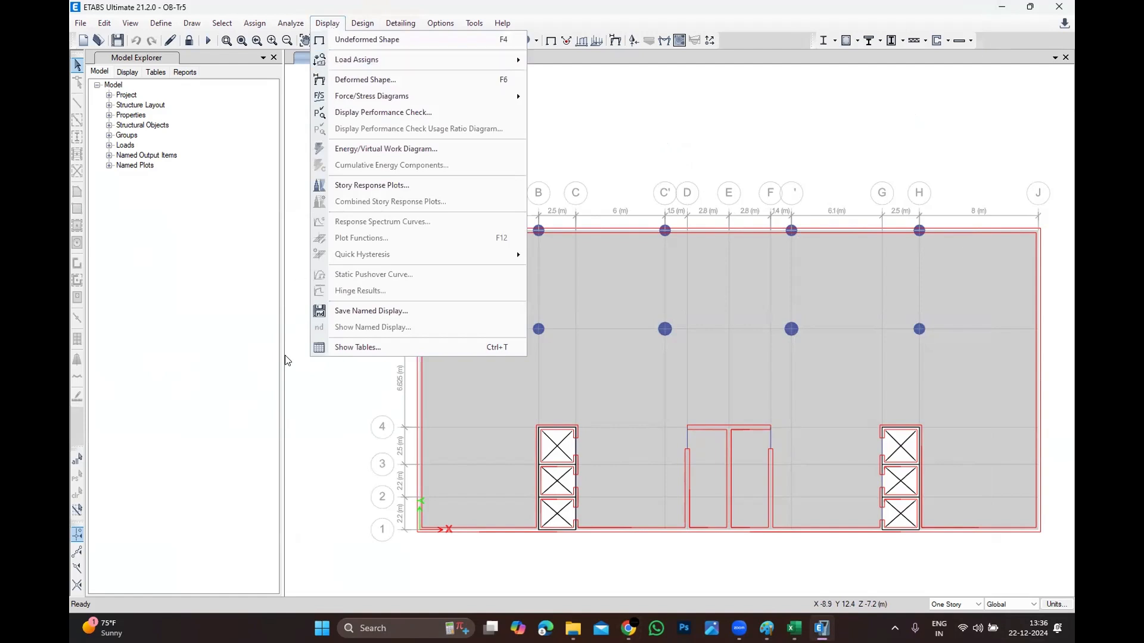
{"action": "left_click", "coordinate": [358, 347]}
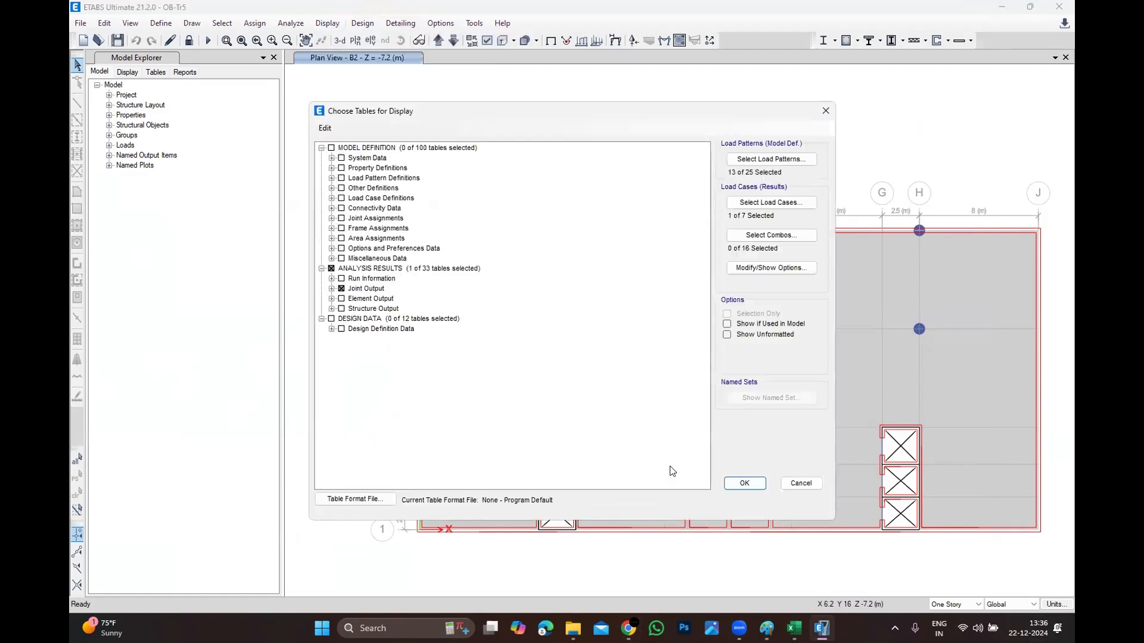
{"action": "left_click", "coordinate": [744, 482]}
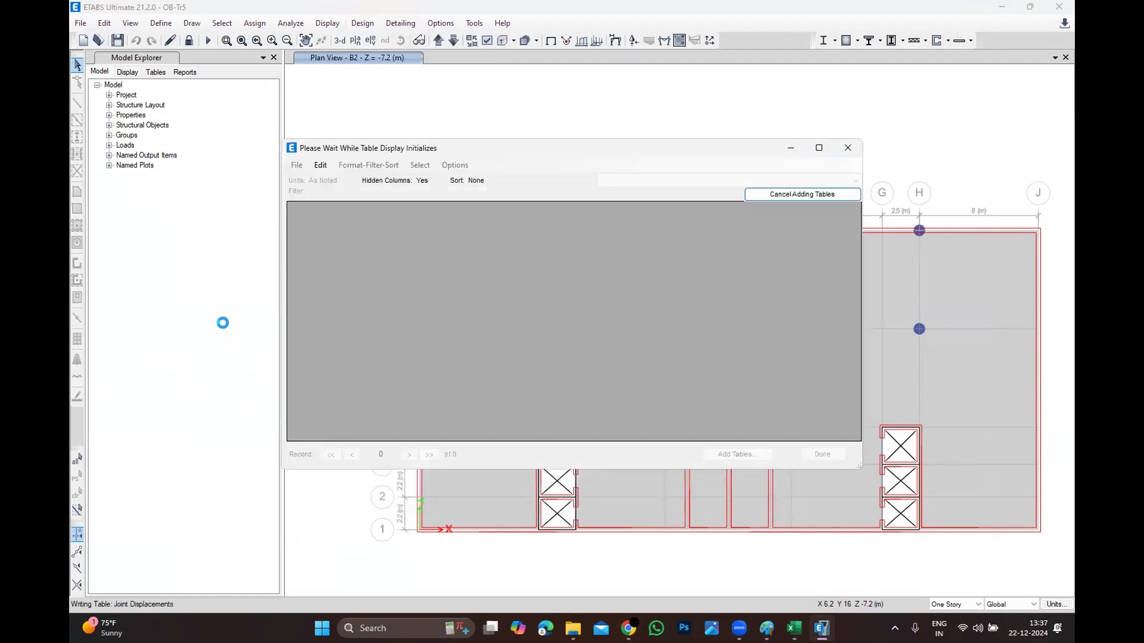
Export the current Joint Displacements table to Excel.
{"action": "left_click", "coordinate": [295, 170]}
{"action": "mouse_move", "coordinate": [332, 184]}
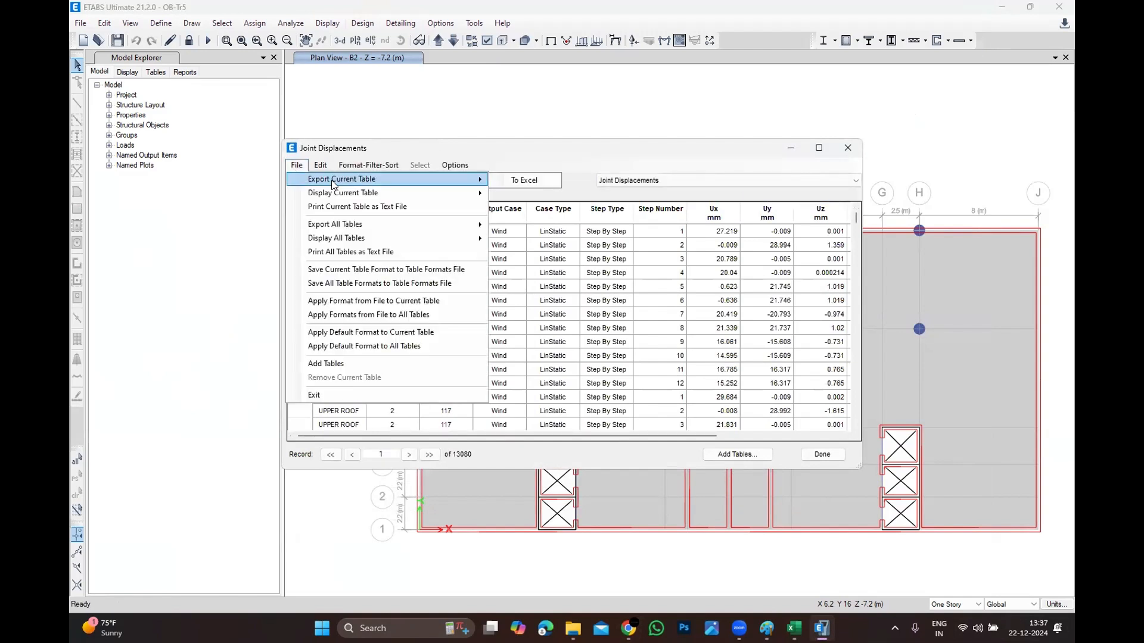
{"action": "left_click", "coordinate": [503, 178]}
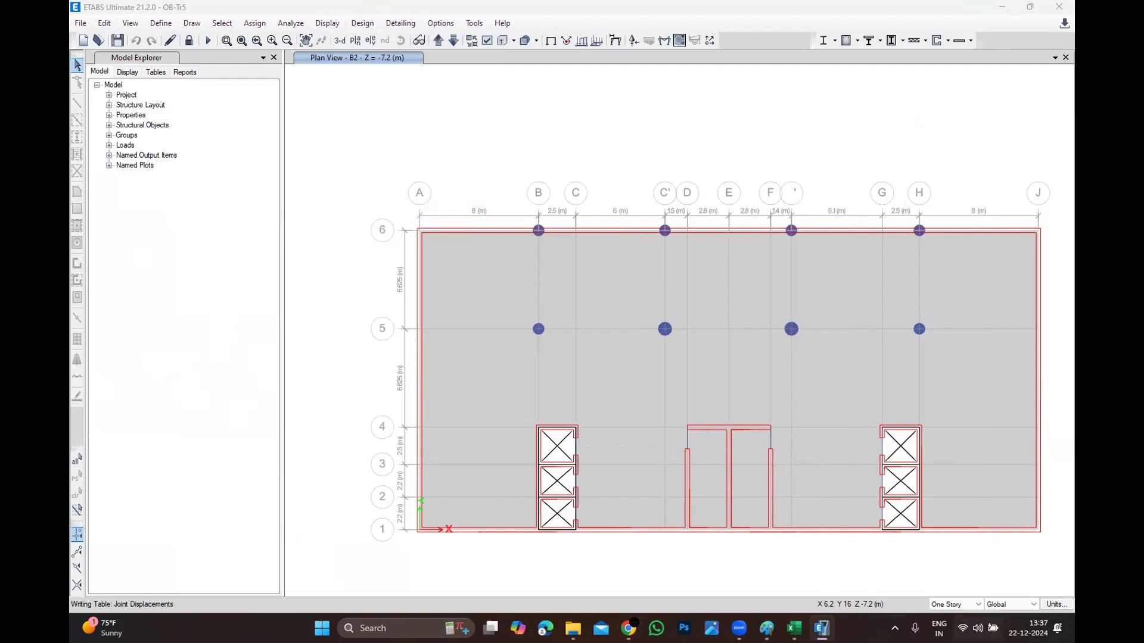
Switch to Excel, bring up the exported Book2 workbook and maximize its window.
{"action": "left_click", "coordinate": [794, 628]}
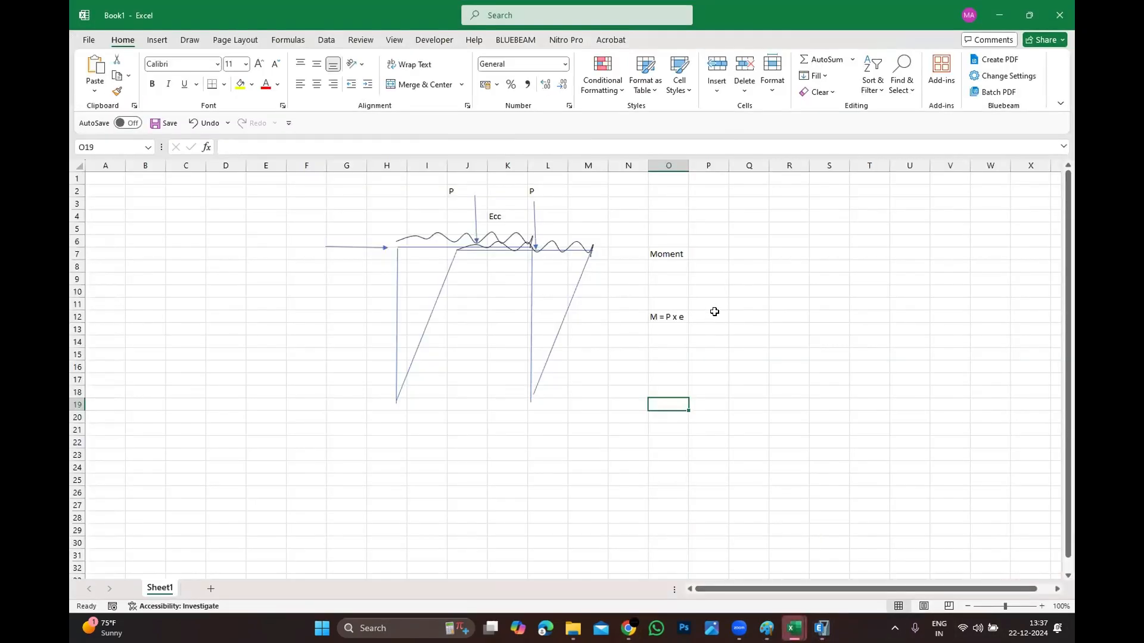
{"action": "mouse_move", "coordinate": [795, 628]}
{"action": "left_click", "coordinate": [862, 554]}
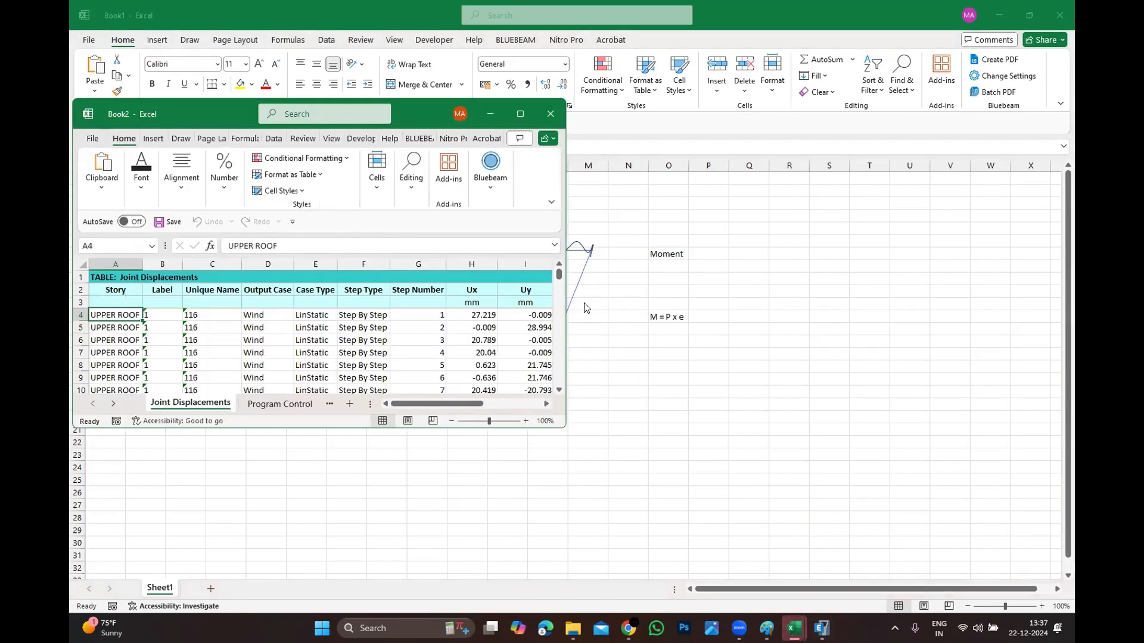
{"action": "left_click", "coordinate": [520, 114]}
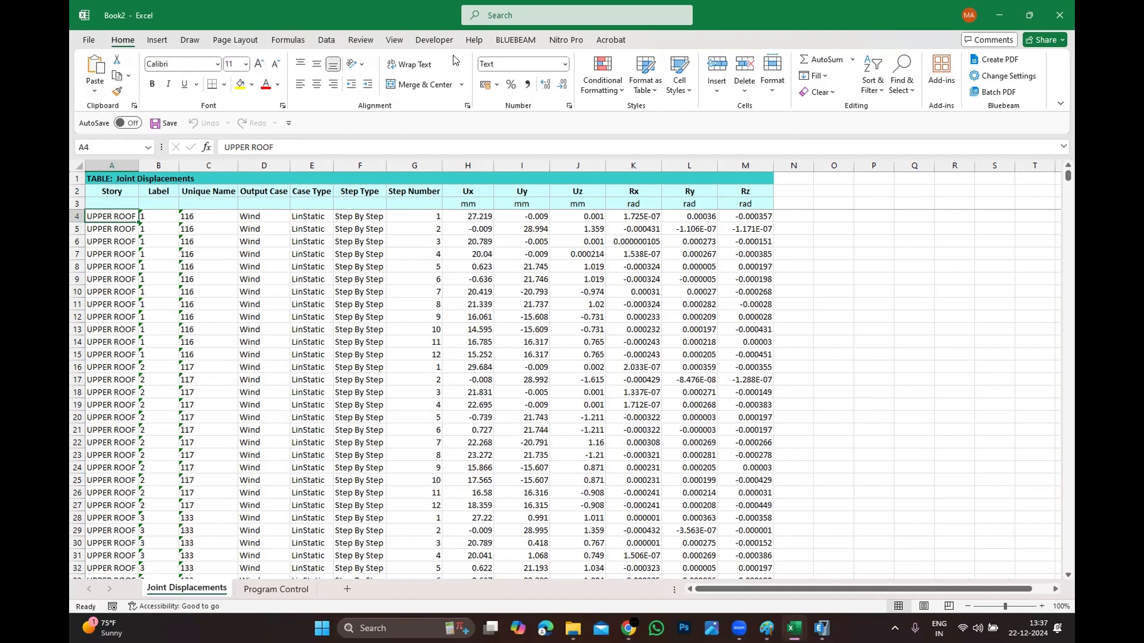
Delete the Uz, Rx, Ry and Rz columns from the Joint Displacements sheet.
{"action": "left_click", "coordinate": [594, 162]}
{"action": "left_click_drag", "start_coordinate": [594, 162], "coordinate": [745, 165]}
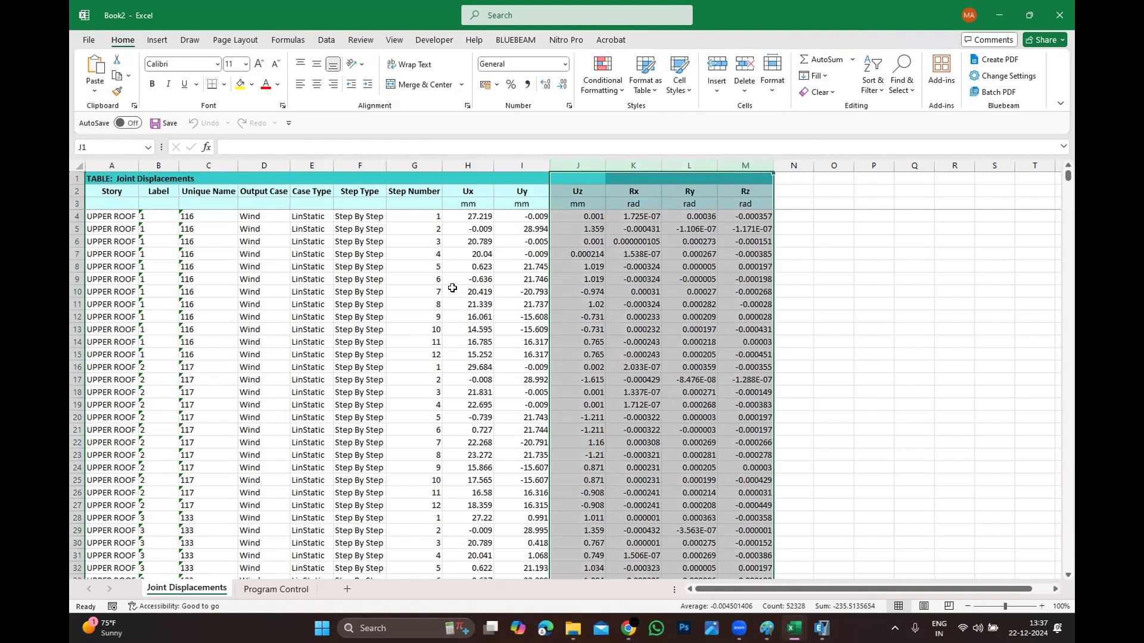
{"action": "right_click", "coordinate": [747, 168]}
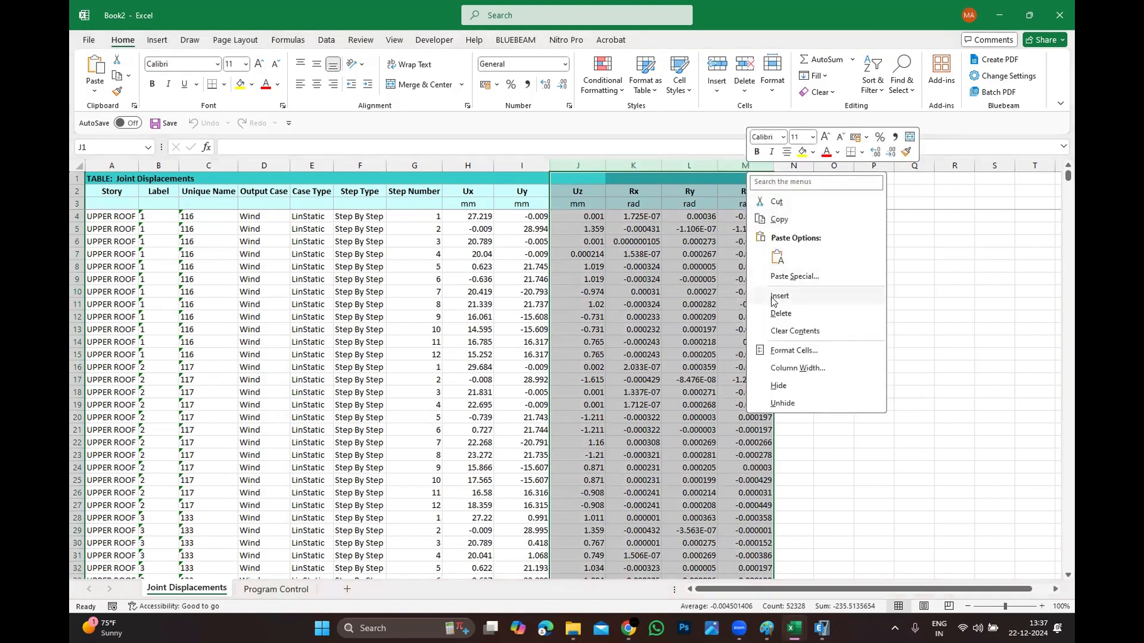
{"action": "left_click", "coordinate": [780, 313]}
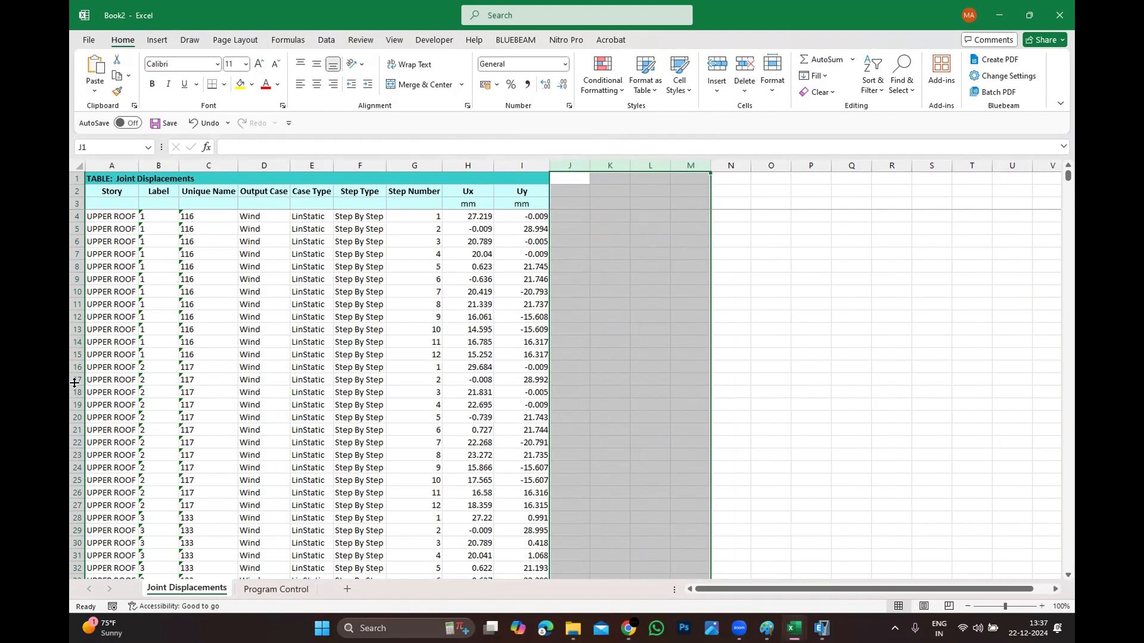
{"action": "left_click", "coordinate": [858, 291]}
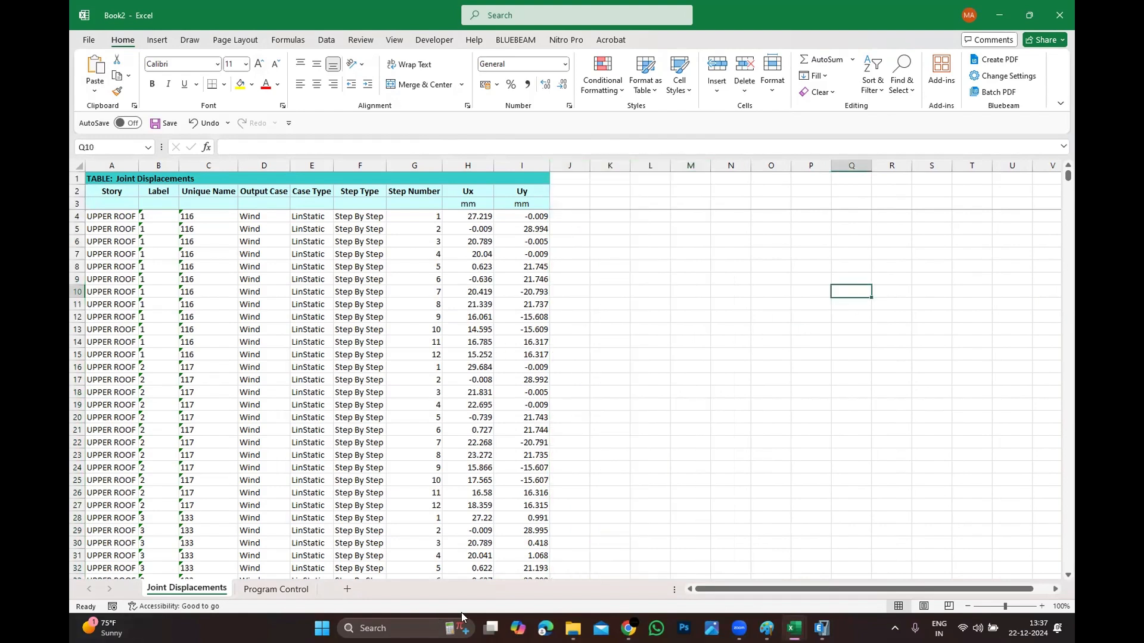
Switch to ETABS to show the export option for the current Joint Displacements table, and return to Book2 in Excel.
{"action": "left_click", "coordinate": [822, 629]}
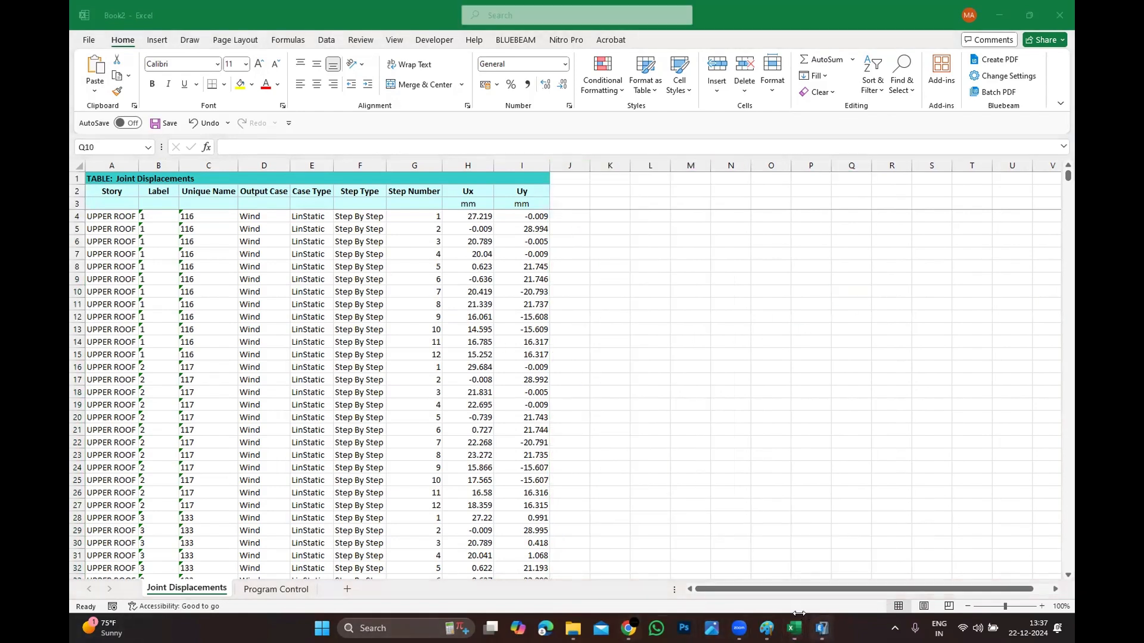
{"action": "left_click", "coordinate": [297, 165]}
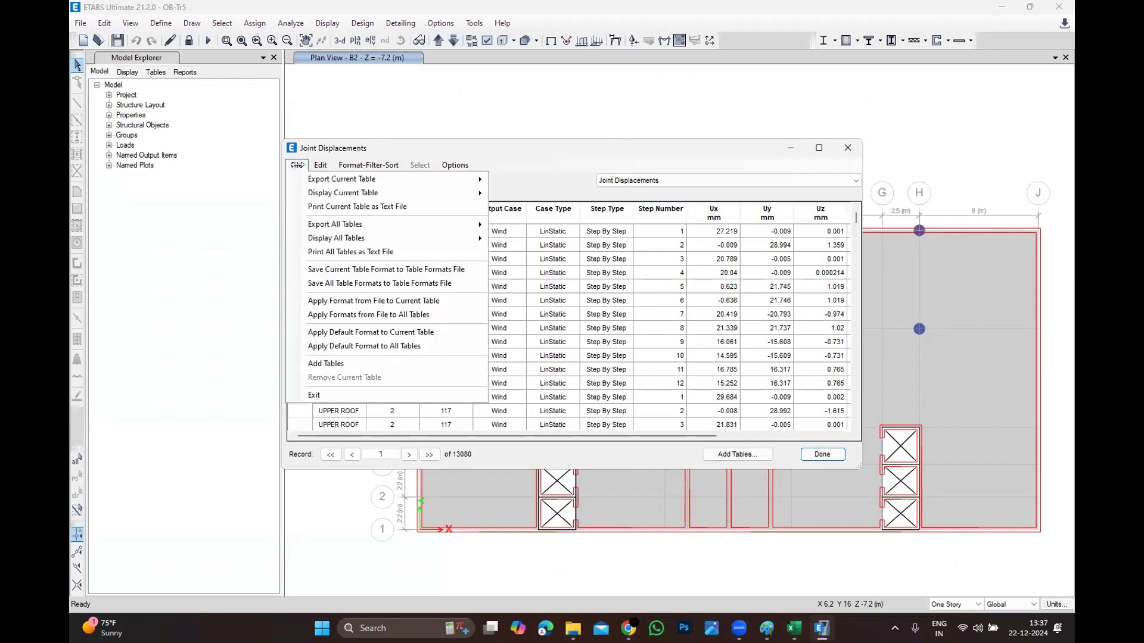
{"action": "mouse_move", "coordinate": [319, 180]}
{"action": "left_click", "coordinate": [524, 180]}
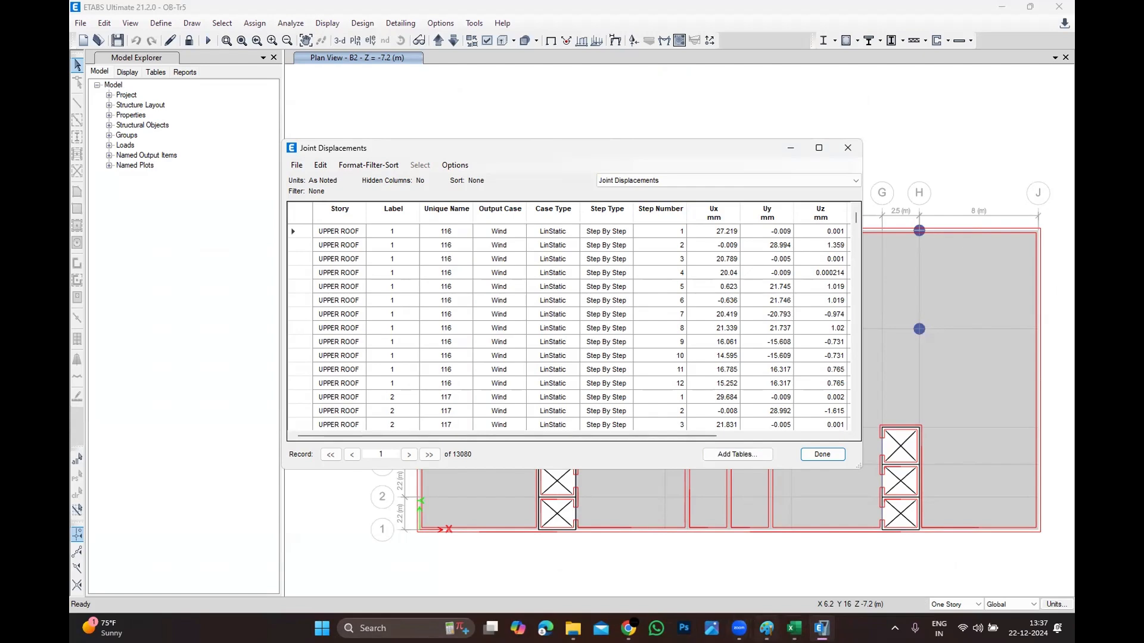
{"action": "mouse_move", "coordinate": [794, 628]}
{"action": "left_click", "coordinate": [860, 557]}
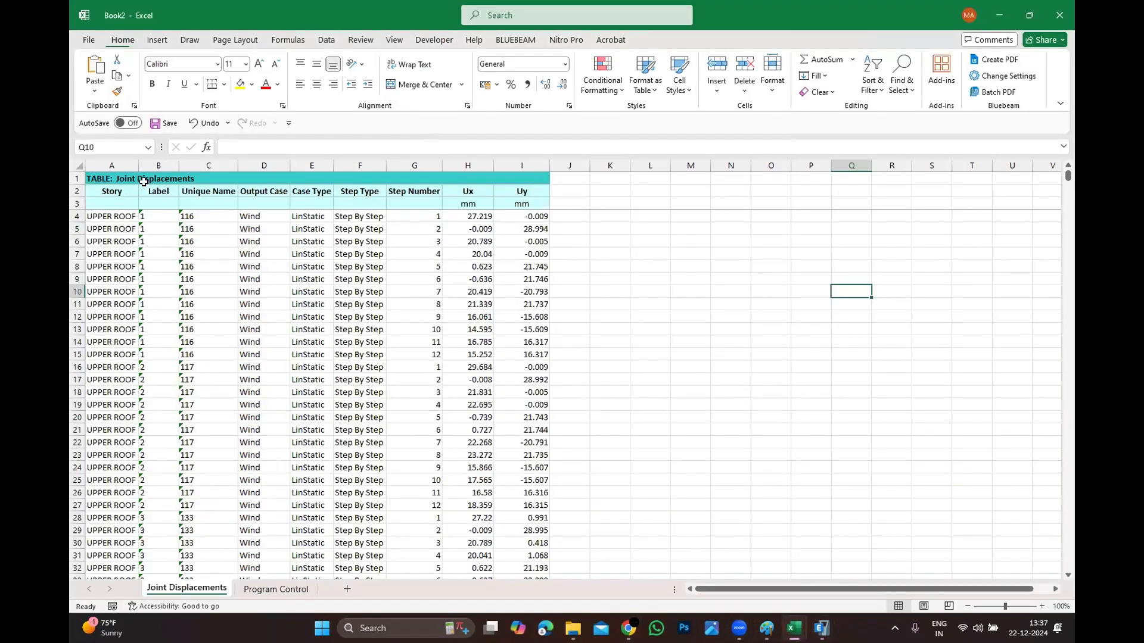
Add filters to the whole Joint Displacements sheet and check the Ux column's filter options, keeping all values selected.
{"action": "left_click", "coordinate": [128, 254]}
{"action": "left_click", "coordinate": [82, 166]}
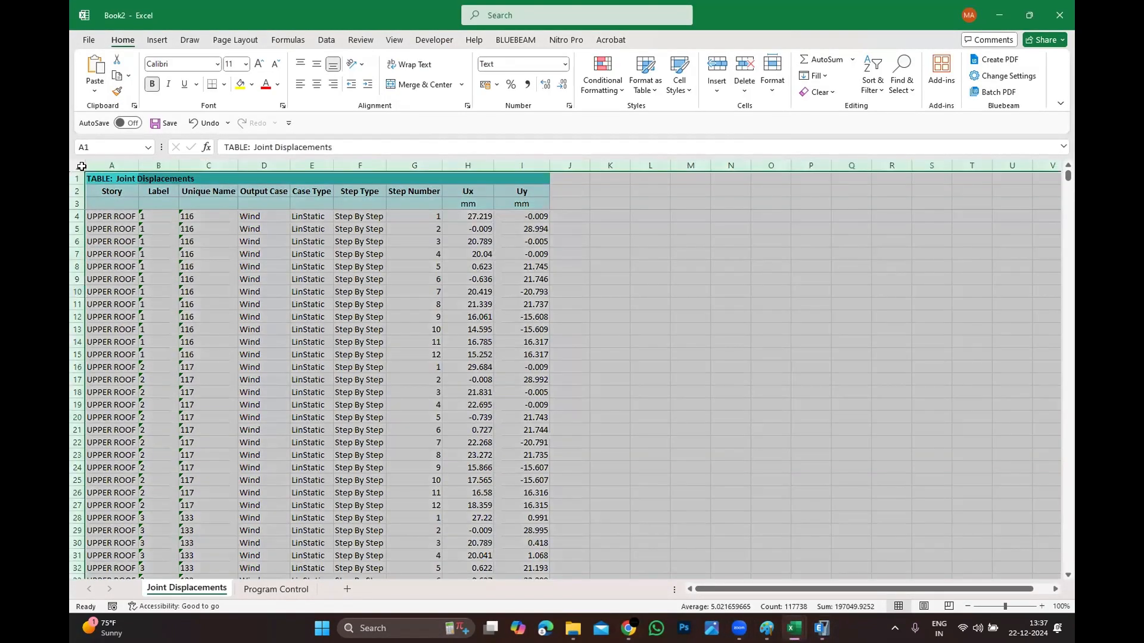
{"action": "left_click", "coordinate": [327, 40]}
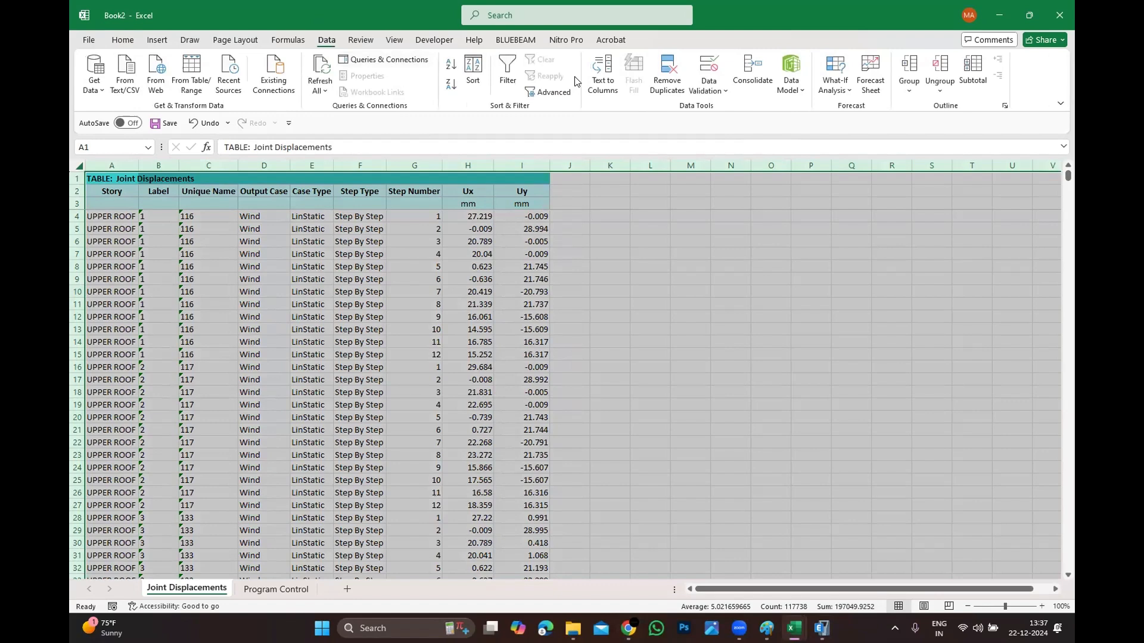
{"action": "left_click", "coordinate": [508, 73]}
{"action": "left_click", "coordinate": [680, 391]}
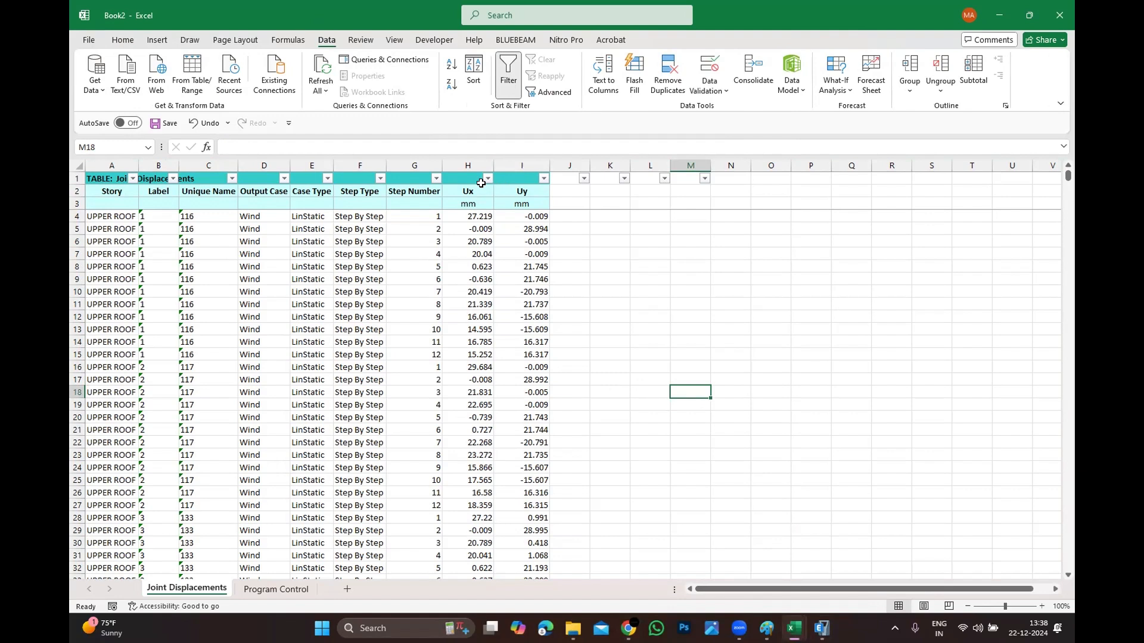
{"action": "left_click", "coordinate": [487, 178]}
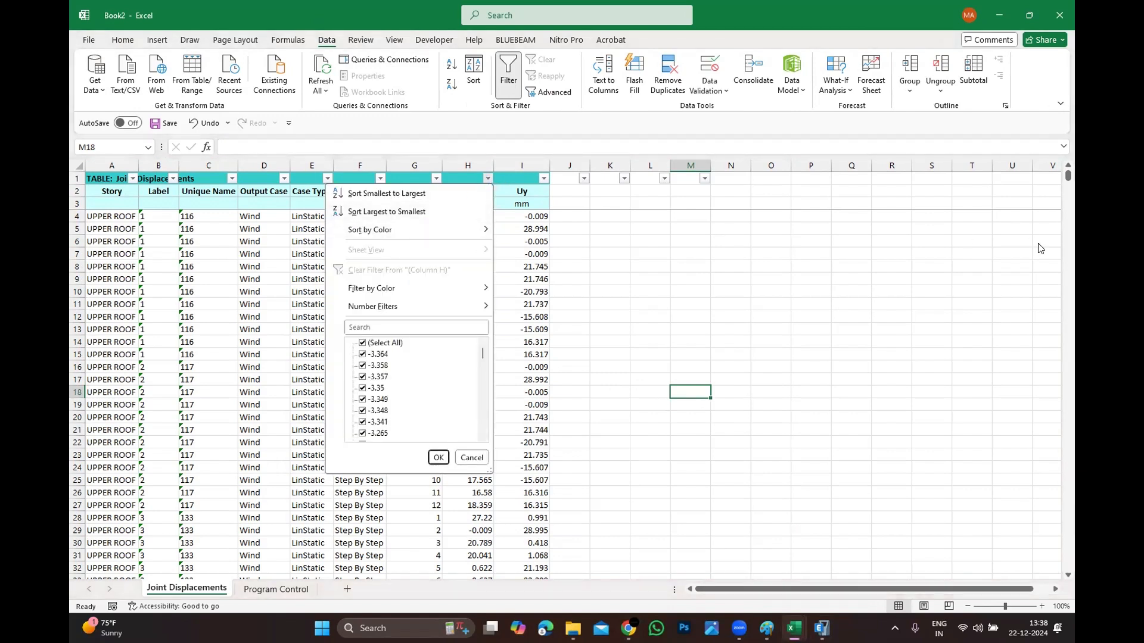
{"action": "left_click", "coordinate": [439, 458]}
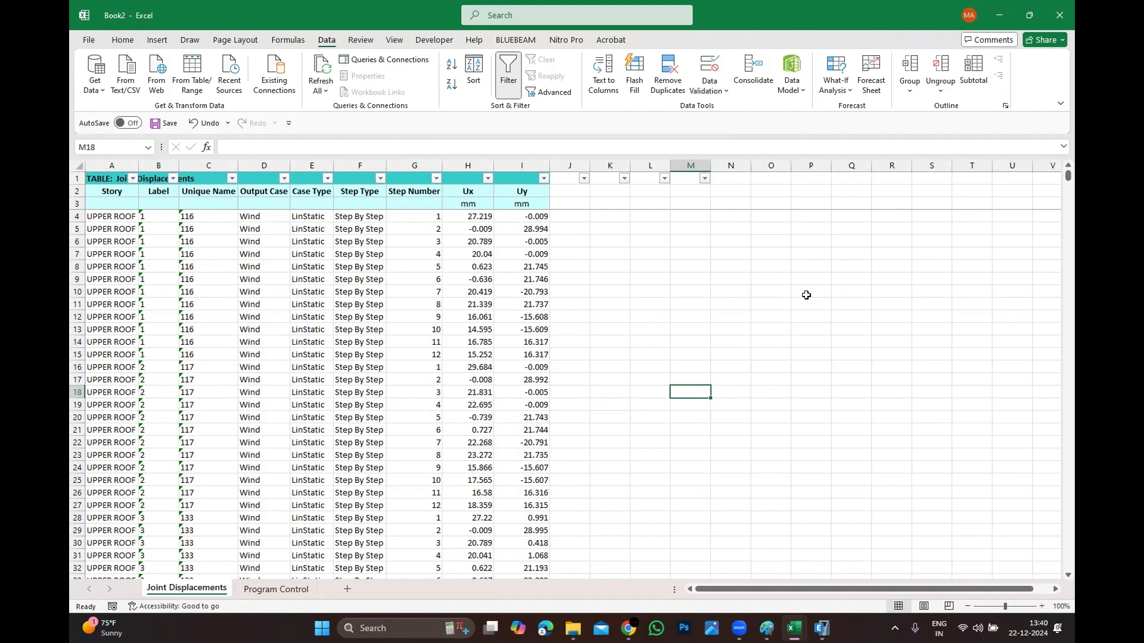
Switch to ETABS, maximize the Joint Displacements table and close it.
{"action": "left_click", "coordinate": [822, 628]}
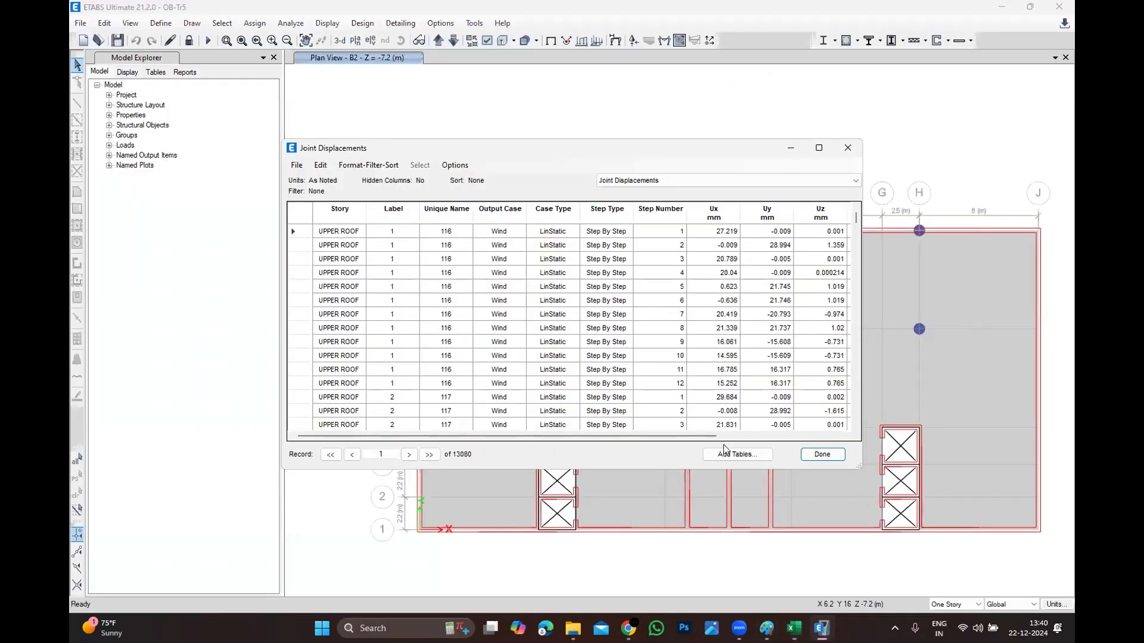
{"action": "left_click", "coordinate": [819, 148]}
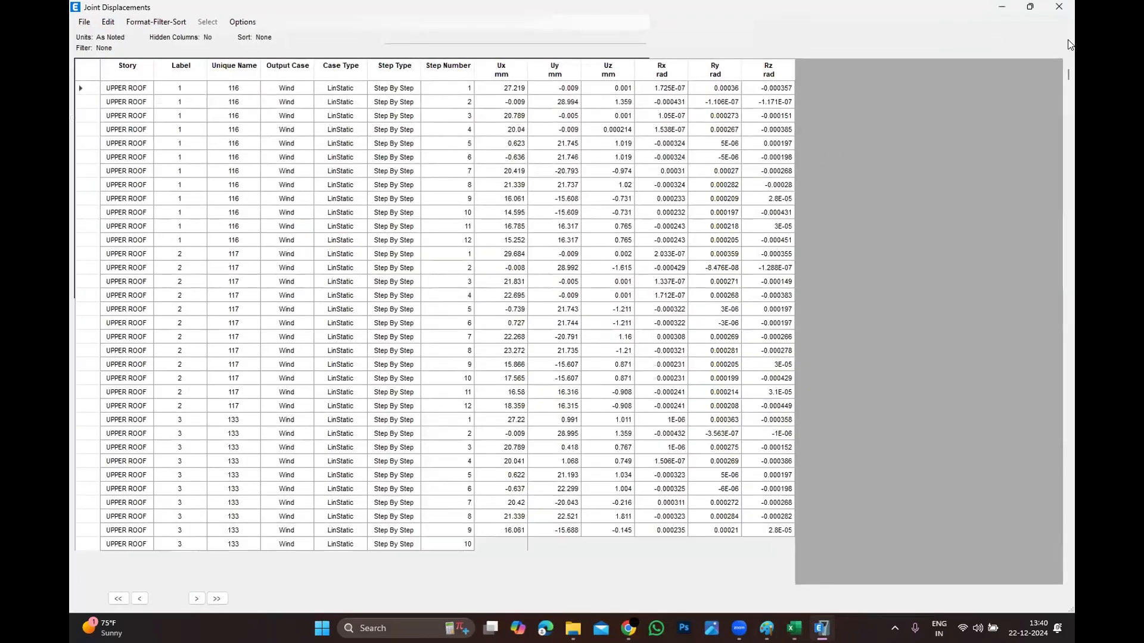
{"action": "left_click", "coordinate": [1059, 7]}
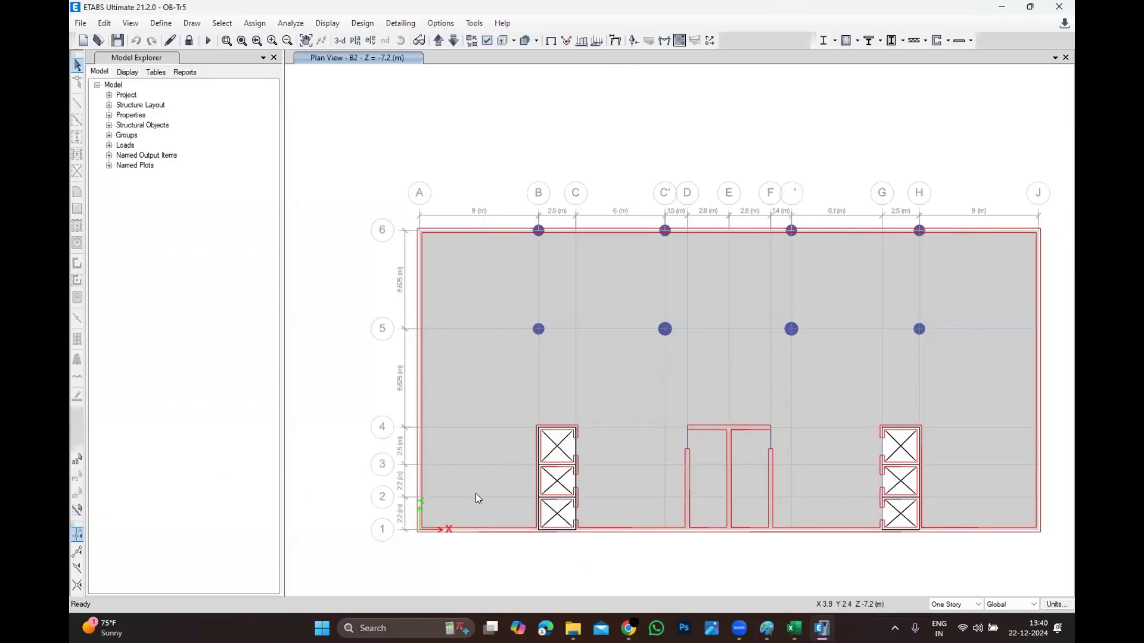
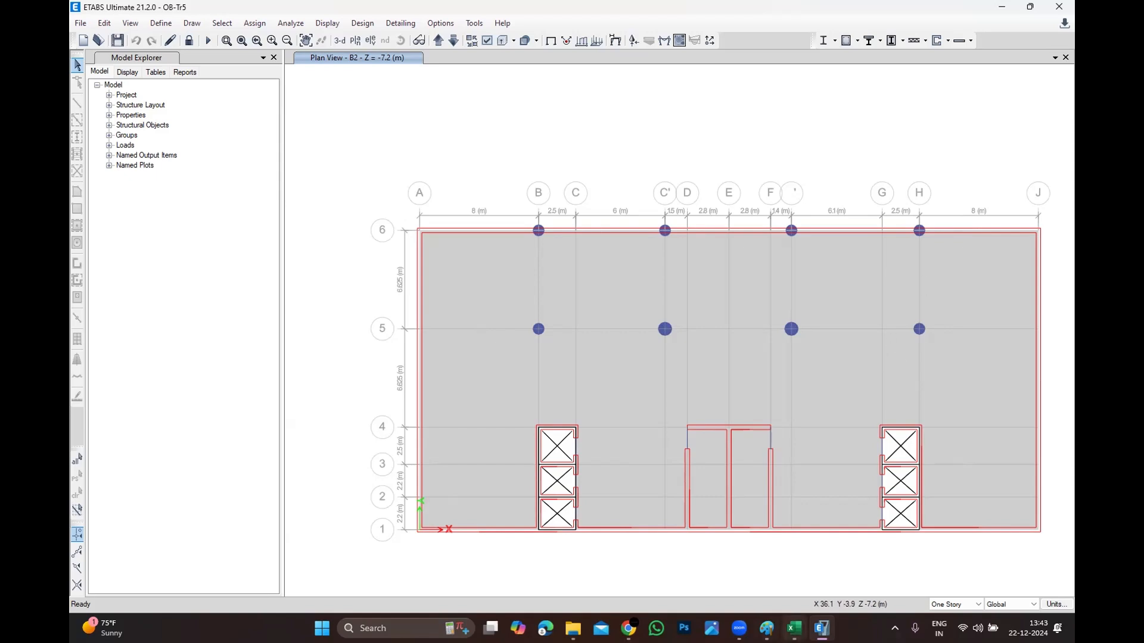
Return to Book2 in Excel, sort the Ux column from largest to smallest and review the sorted rows.
{"action": "mouse_move", "coordinate": [794, 628]}
{"action": "left_click", "coordinate": [882, 548]}
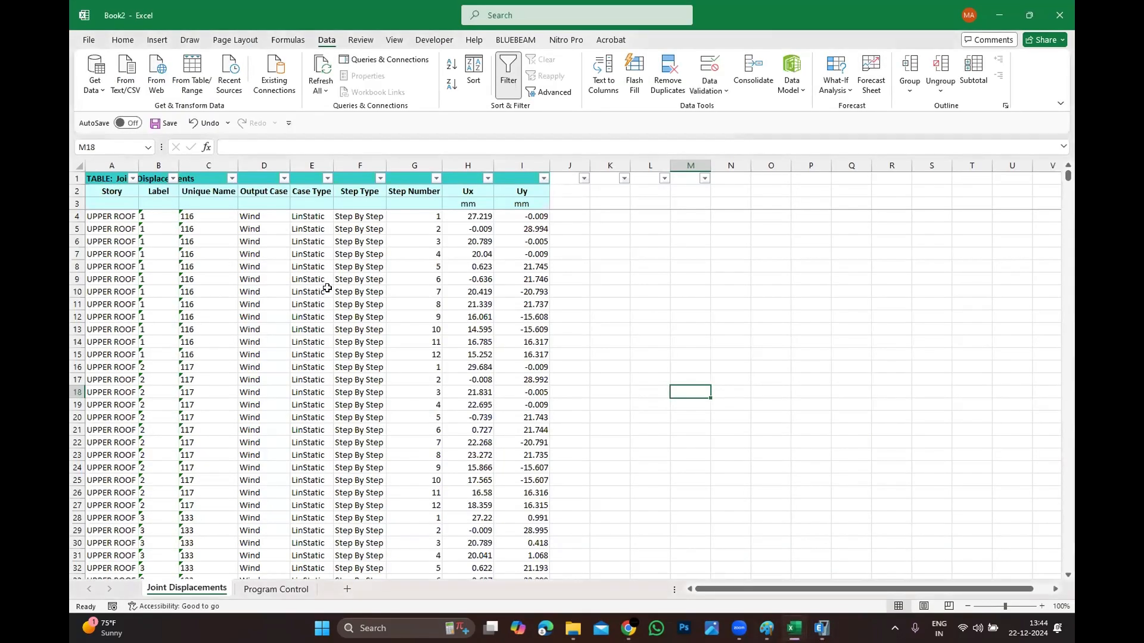
{"action": "left_click", "coordinate": [488, 178]}
{"action": "left_click", "coordinate": [423, 208]}
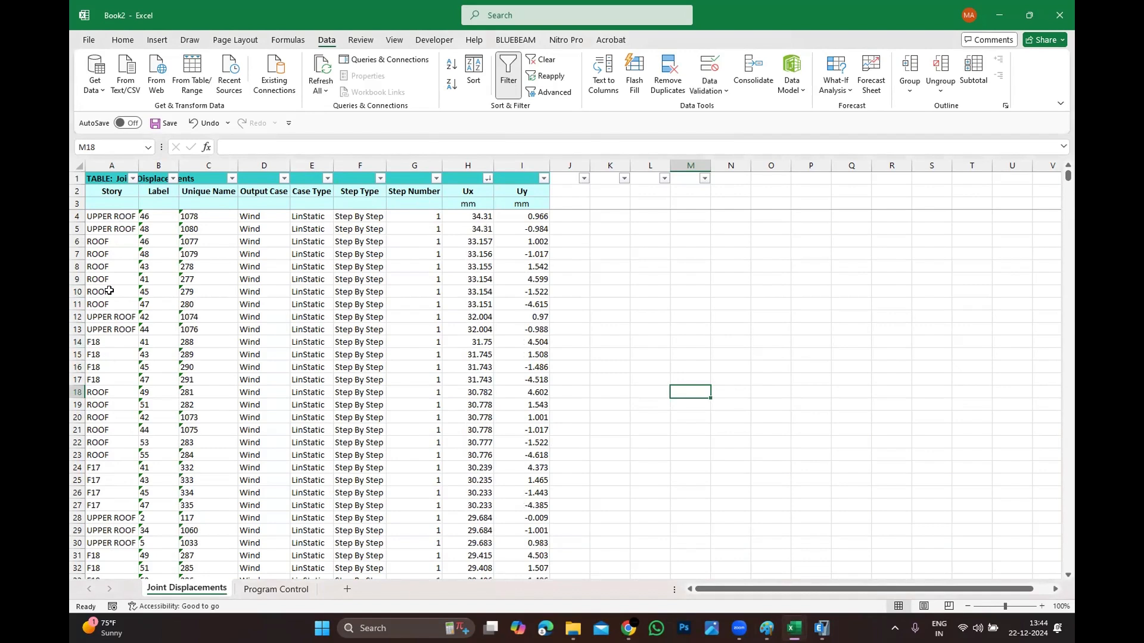
{"action": "scroll", "coordinate": [400, 421], "scroll_direction": "down", "scroll_amount": 5}
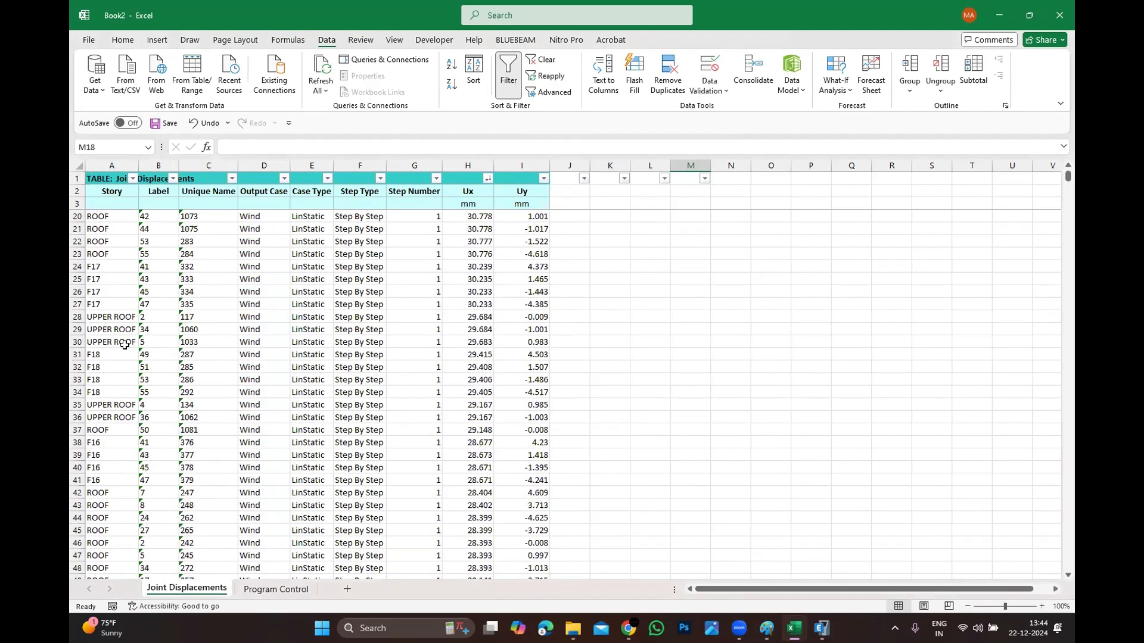
{"action": "scroll", "coordinate": [379, 422], "scroll_direction": "down", "scroll_amount": 10}
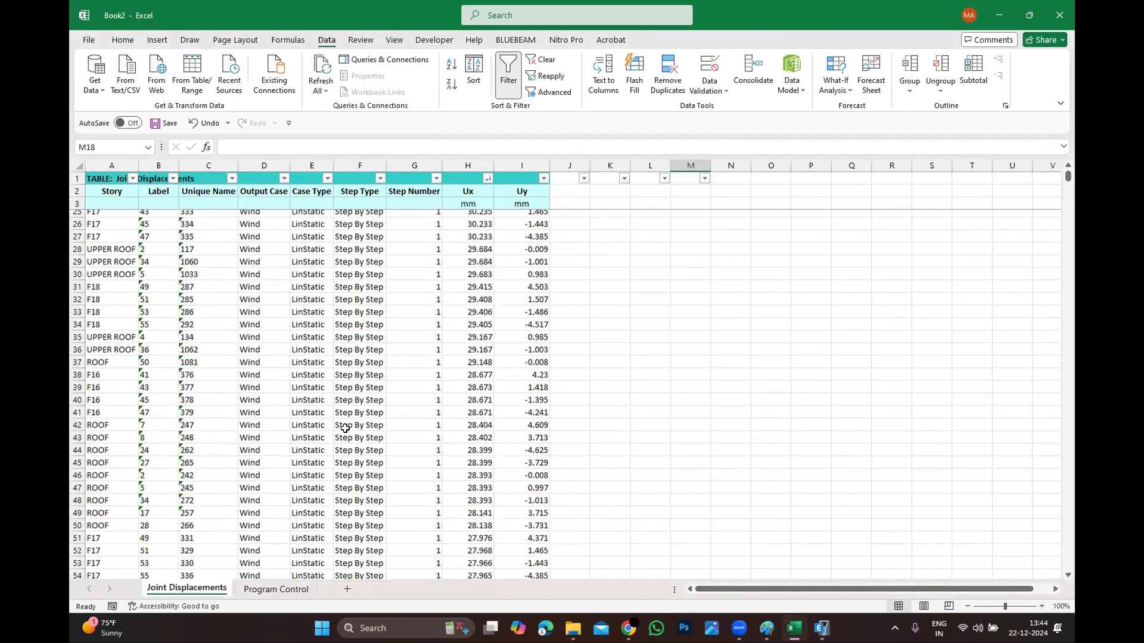
{"action": "scroll", "coordinate": [128, 394], "scroll_direction": "down", "scroll_amount": 19}
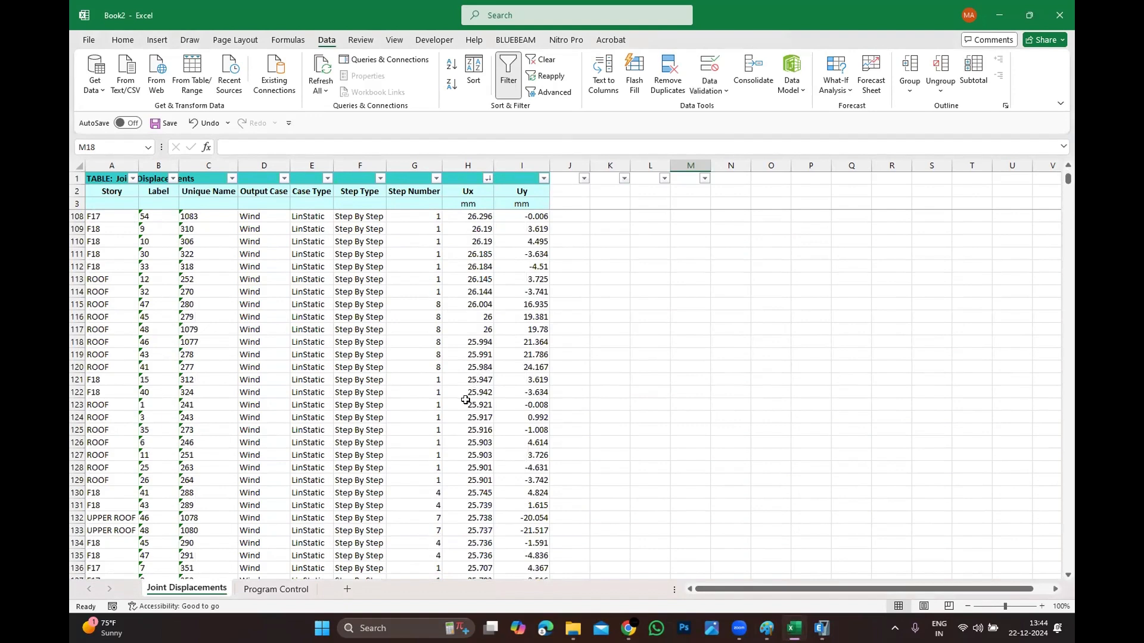
{"action": "scroll", "coordinate": [465, 400], "scroll_direction": "down", "scroll_amount": 16}
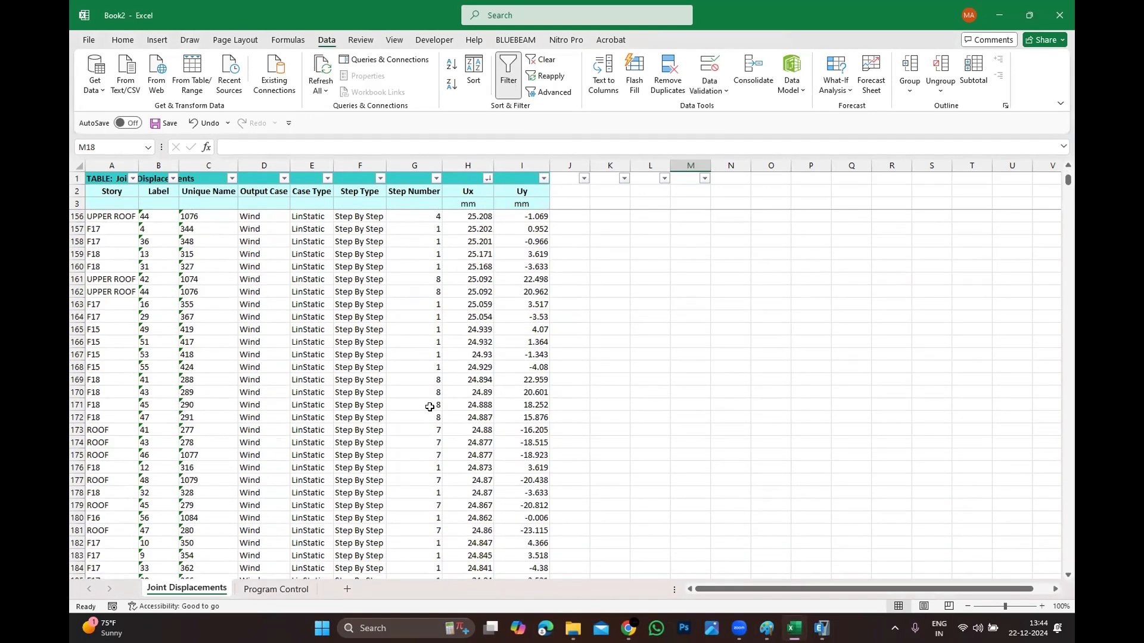
{"action": "scroll", "coordinate": [426, 405], "scroll_direction": "up", "scroll_amount": 13}
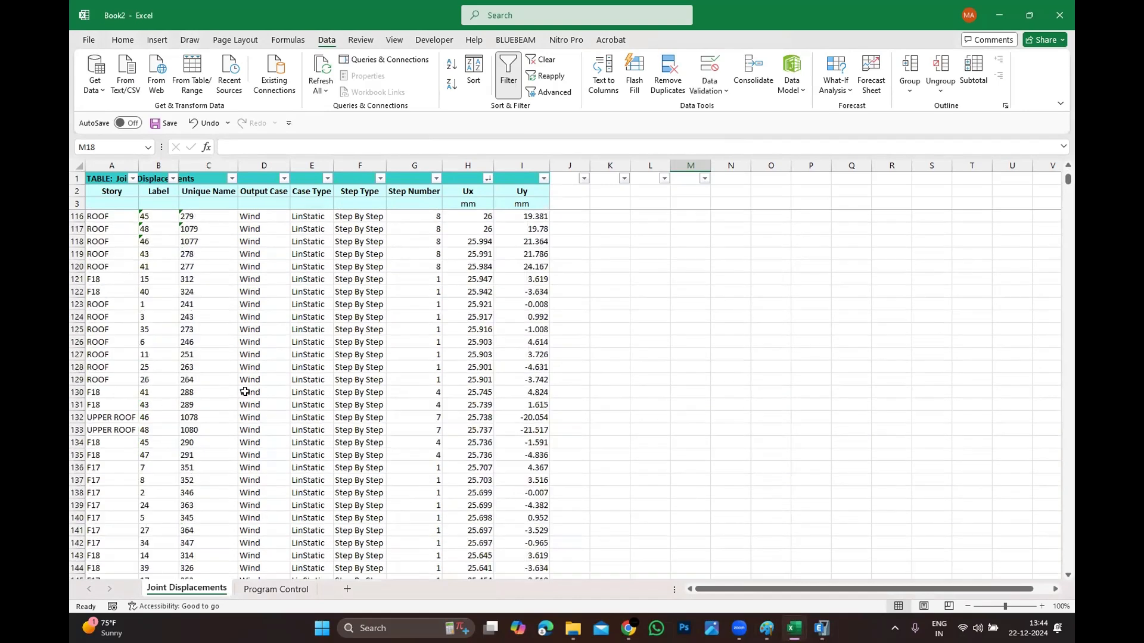
{"action": "scroll", "coordinate": [245, 391], "scroll_direction": "up", "scroll_amount": 20}
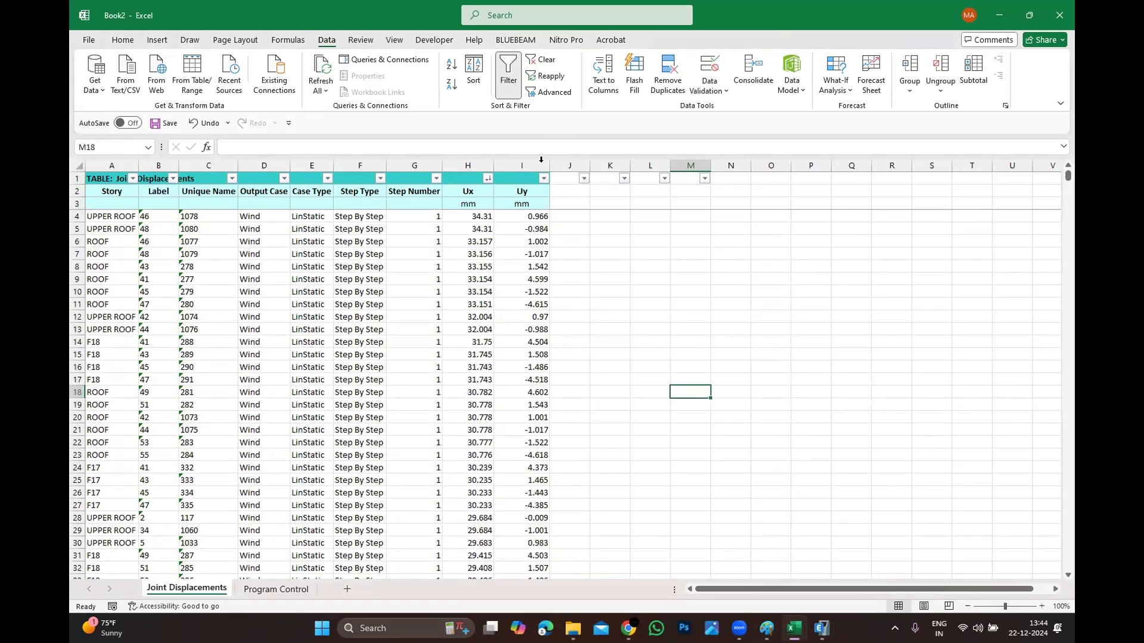
Dismiss the Ux filter options and remove the filters from the Joint Displacements sheet.
{"action": "left_click", "coordinate": [487, 178]}
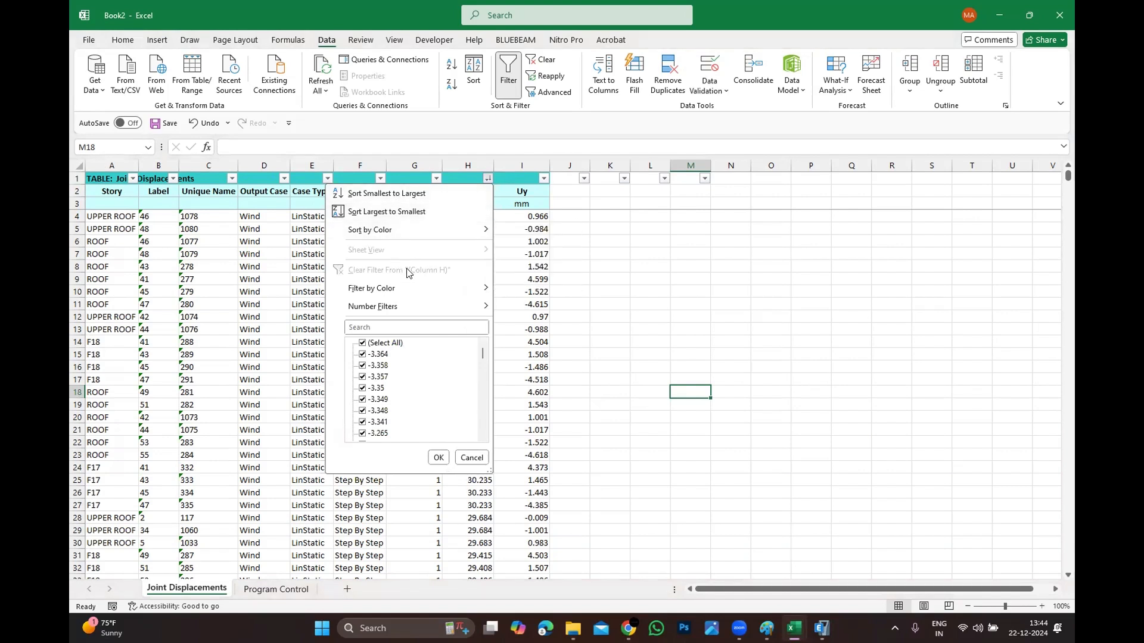
{"action": "left_click", "coordinate": [796, 299]}
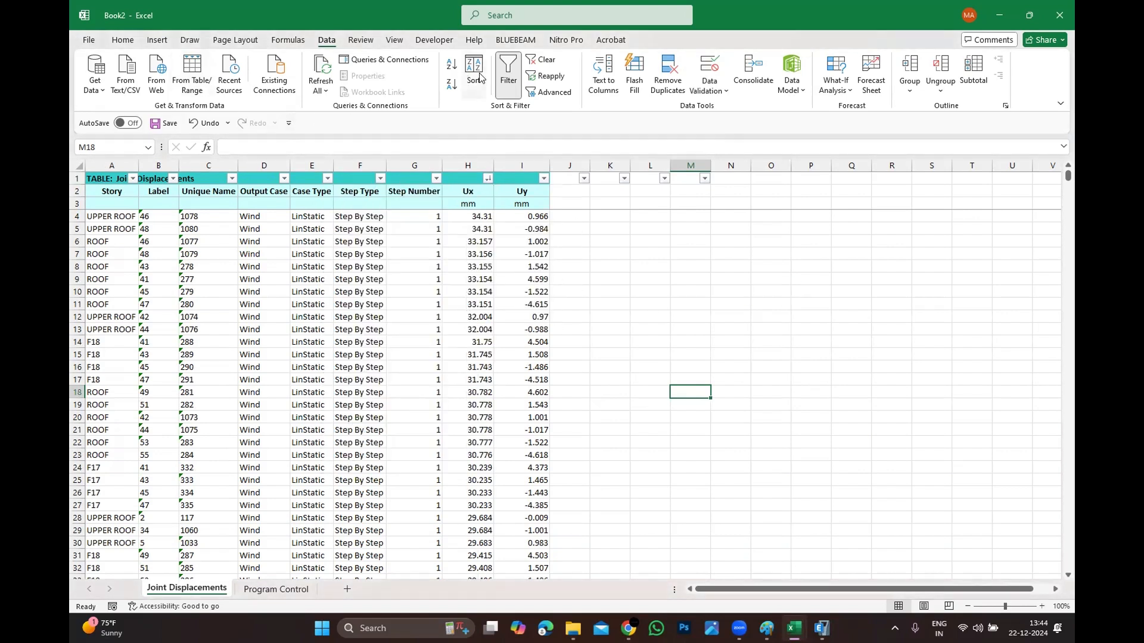
{"action": "left_click", "coordinate": [507, 72]}
{"action": "left_click", "coordinate": [414, 279]}
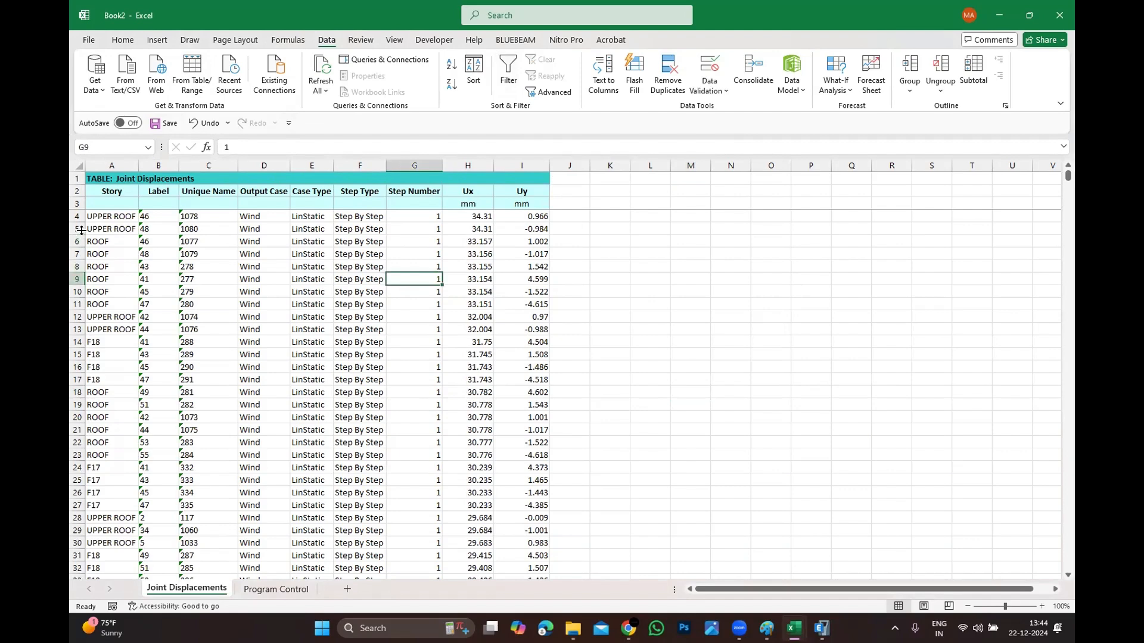
{"action": "left_click", "coordinate": [82, 159]}
{"action": "left_click", "coordinate": [359, 291]}
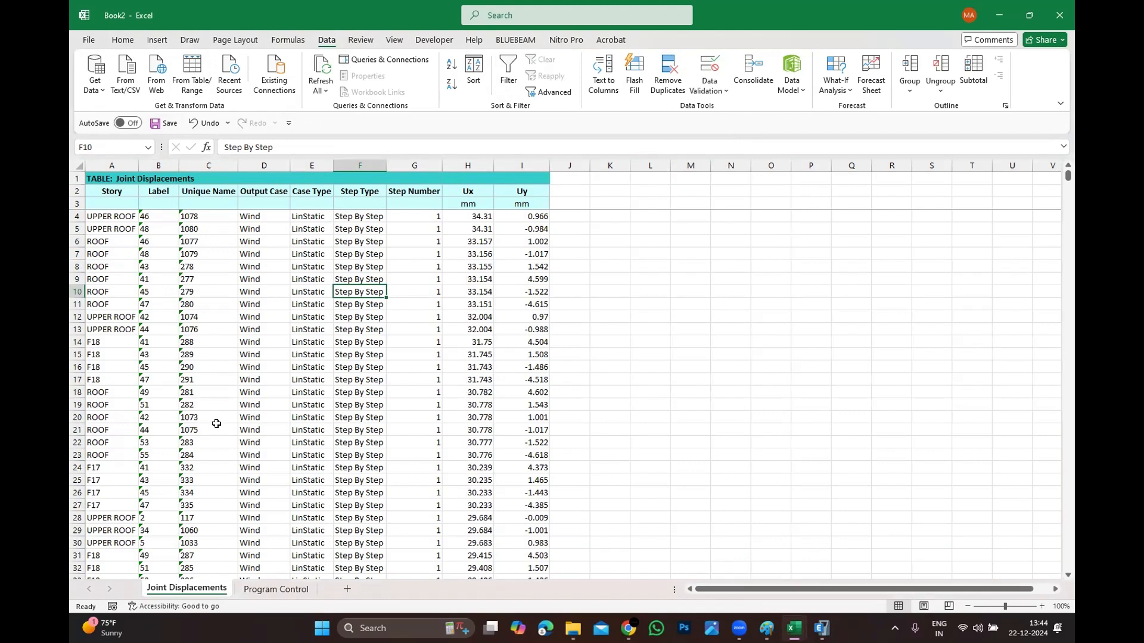
Undo the filter removal and the Ux sort, and look through the rows of the Joint Displacements sheet.
{"action": "scroll", "coordinate": [217, 435], "scroll_direction": "down", "scroll_amount": 20}
{"action": "key", "text": "ctrl+z"}
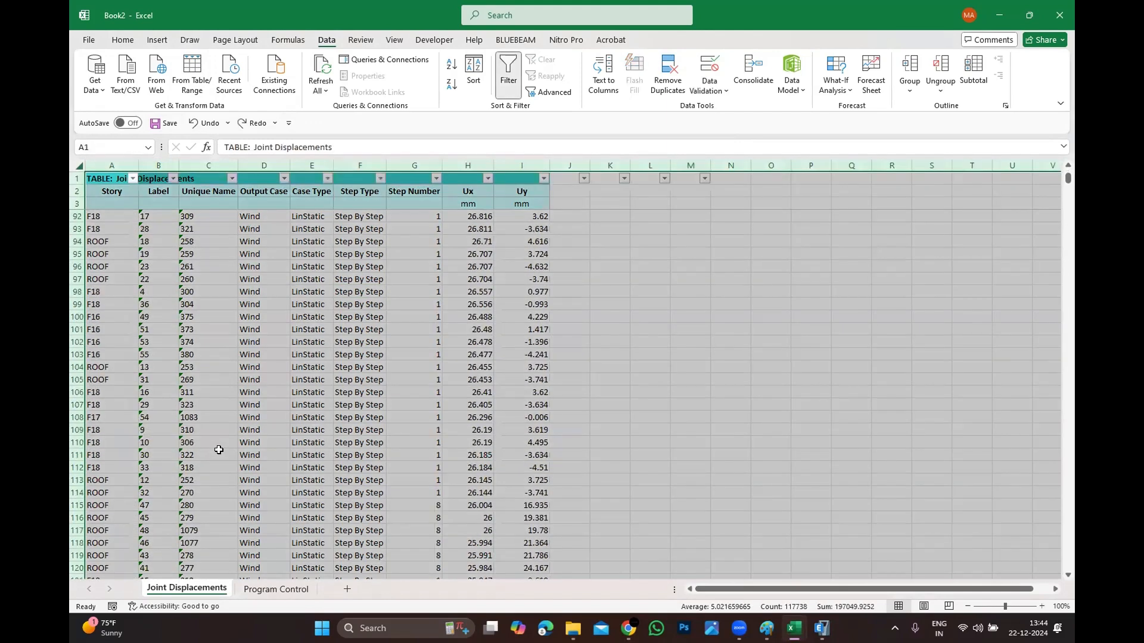
{"action": "key", "text": "ctrl+z"}
{"action": "key", "text": "ctrl+z"}
{"action": "key", "text": "ctrl+z"}
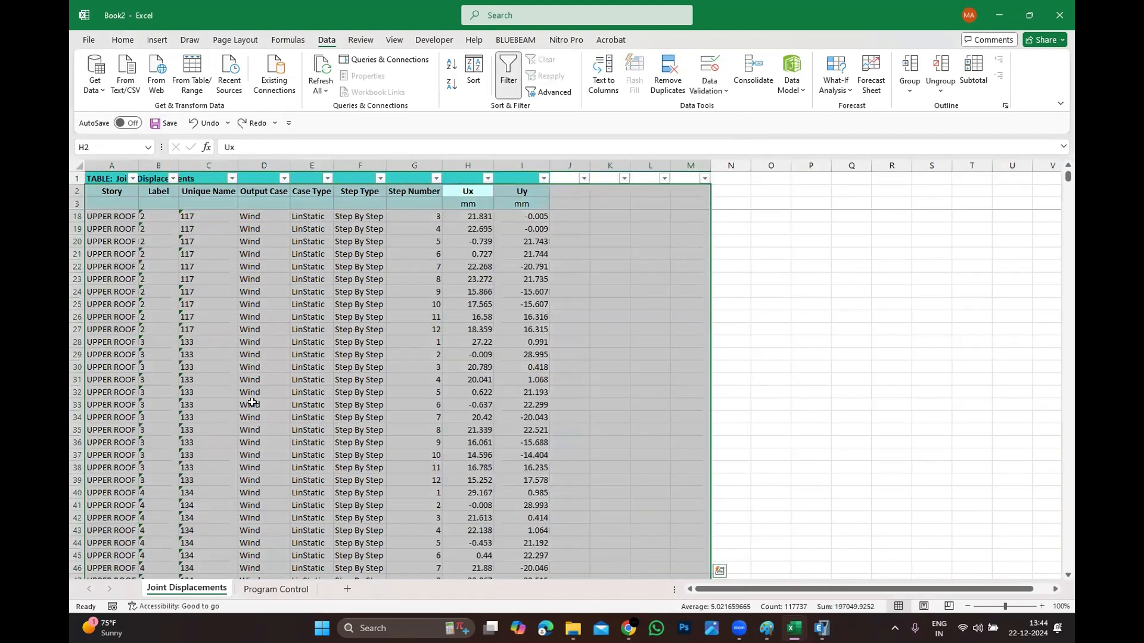
{"action": "scroll", "coordinate": [253, 404], "scroll_direction": "down", "scroll_amount": 20}
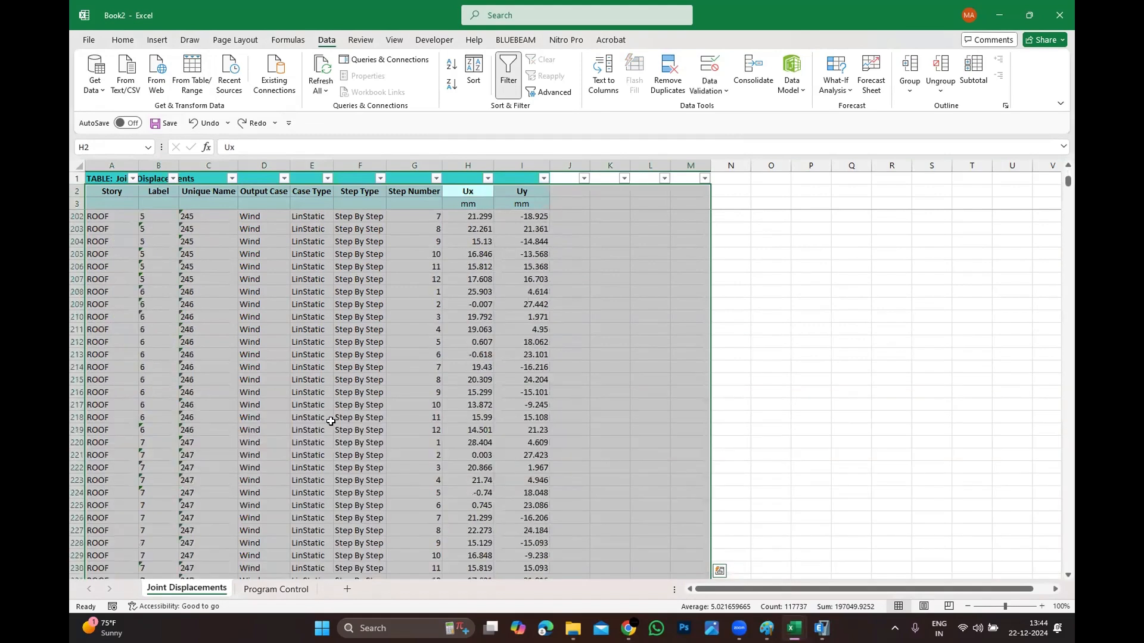
Look through the wind displacement rows for stories ROOF, F18 and F17 in the Joint Displacements sheet.
{"action": "scroll", "coordinate": [331, 421], "scroll_direction": "down", "scroll_amount": 20}
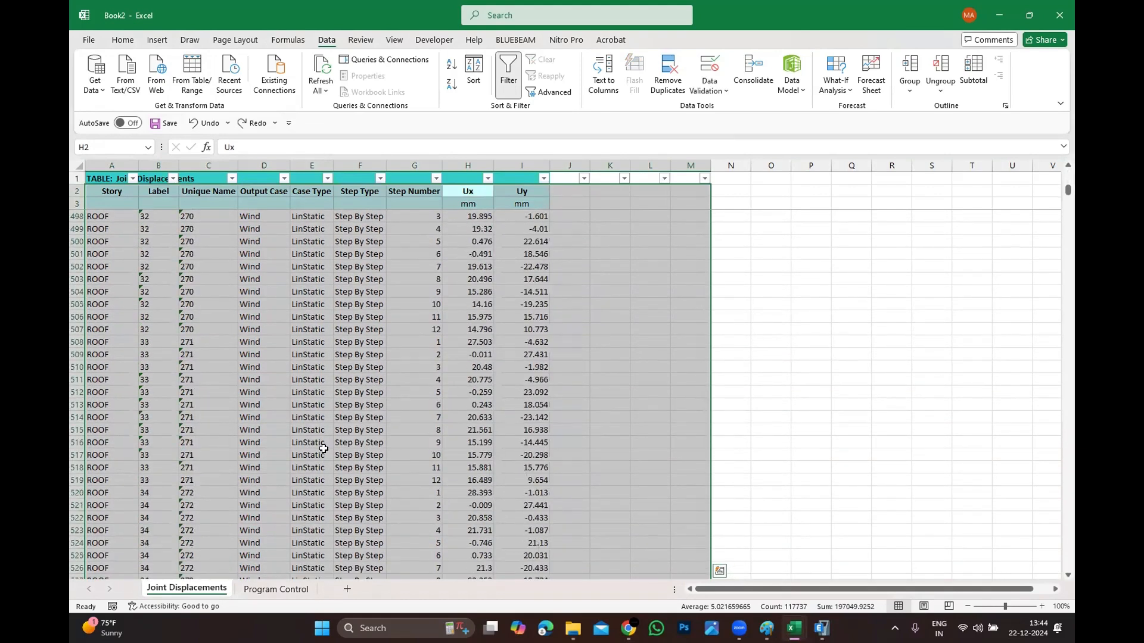
{"action": "scroll", "coordinate": [323, 448], "scroll_direction": "down", "scroll_amount": 20}
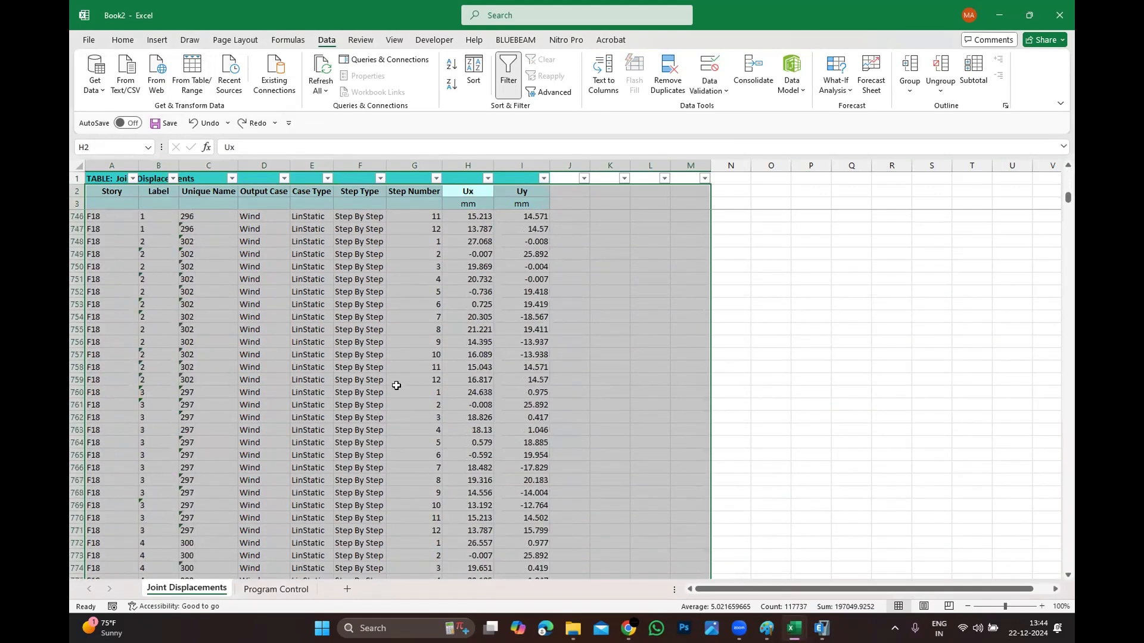
{"action": "scroll", "coordinate": [396, 385], "scroll_direction": "down", "scroll_amount": 16}
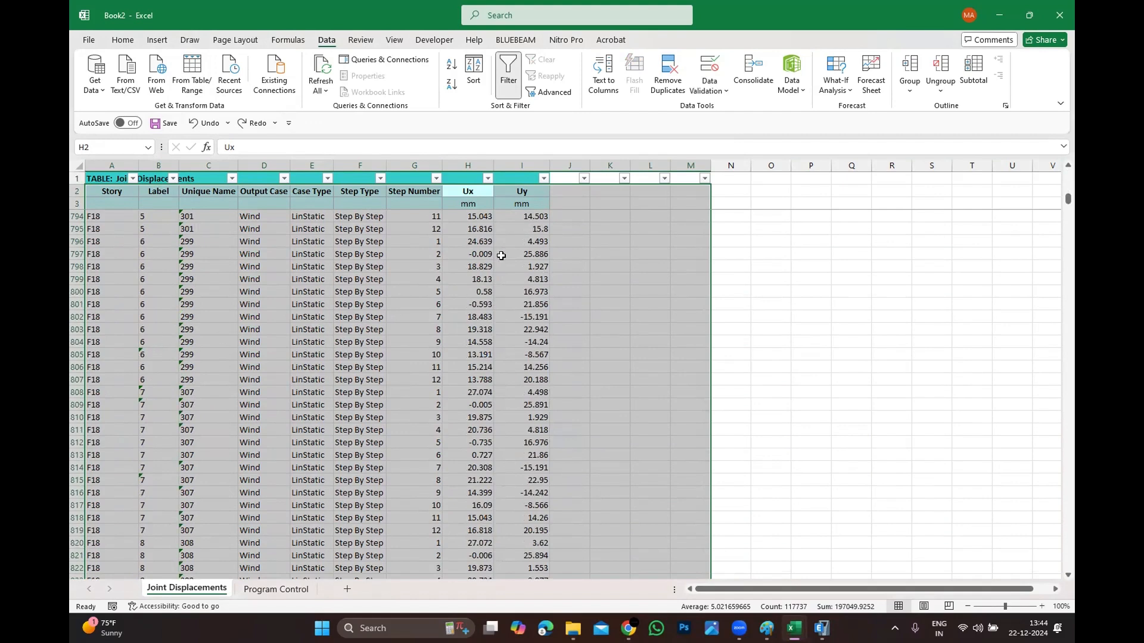
{"action": "scroll", "coordinate": [325, 397], "scroll_direction": "down", "scroll_amount": 20}
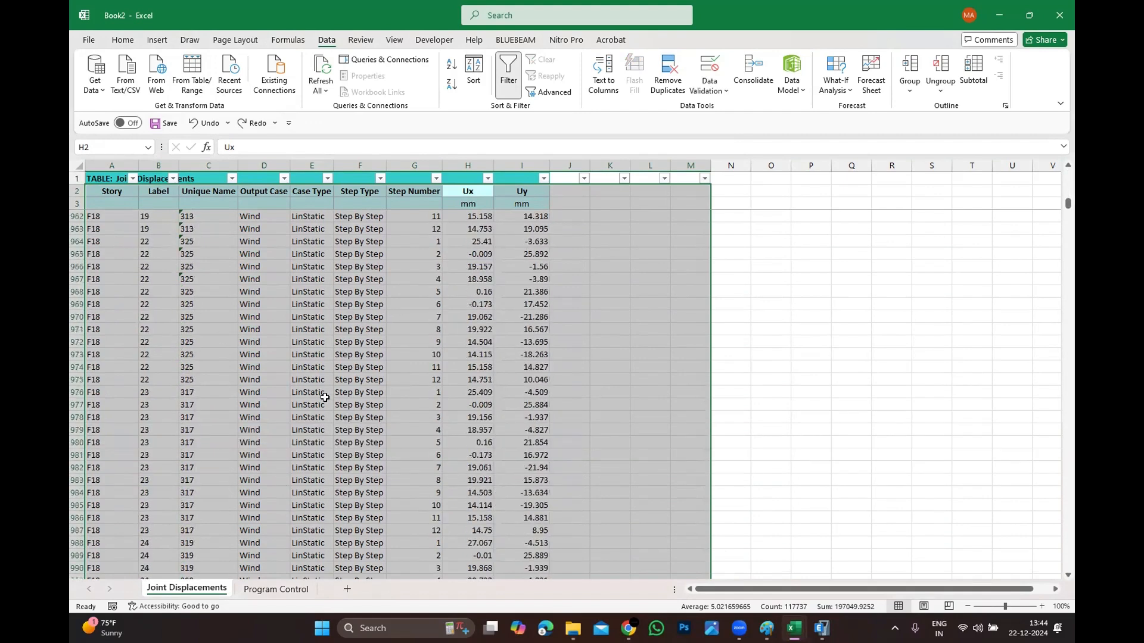
{"action": "scroll", "coordinate": [325, 398], "scroll_direction": "down", "scroll_amount": 20}
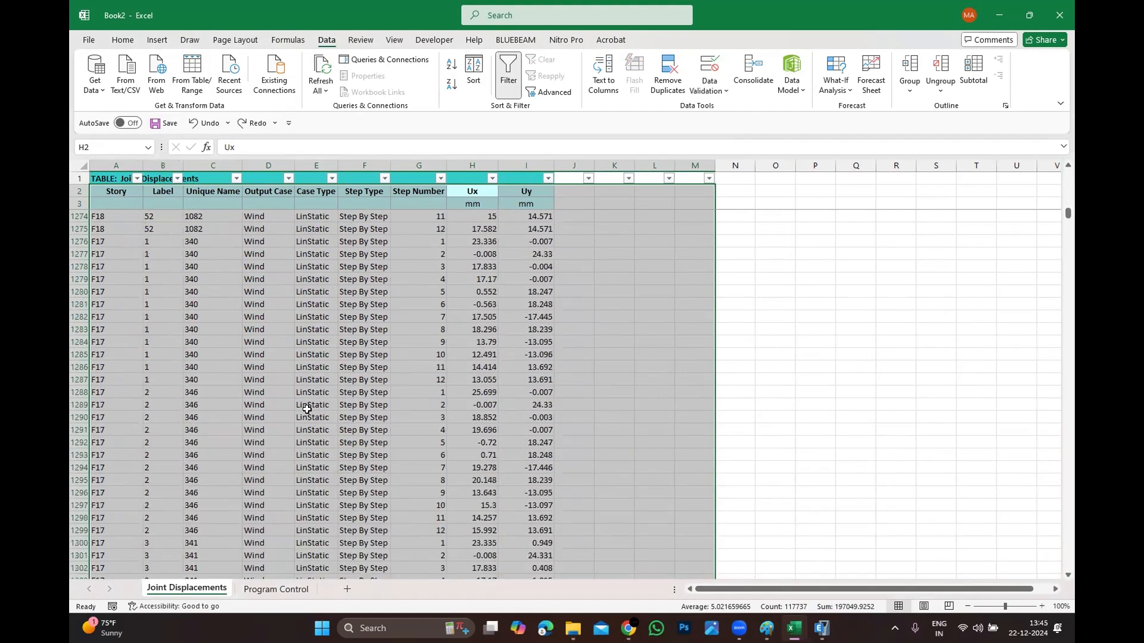
{"action": "scroll", "coordinate": [307, 409], "scroll_direction": "down", "scroll_amount": 16}
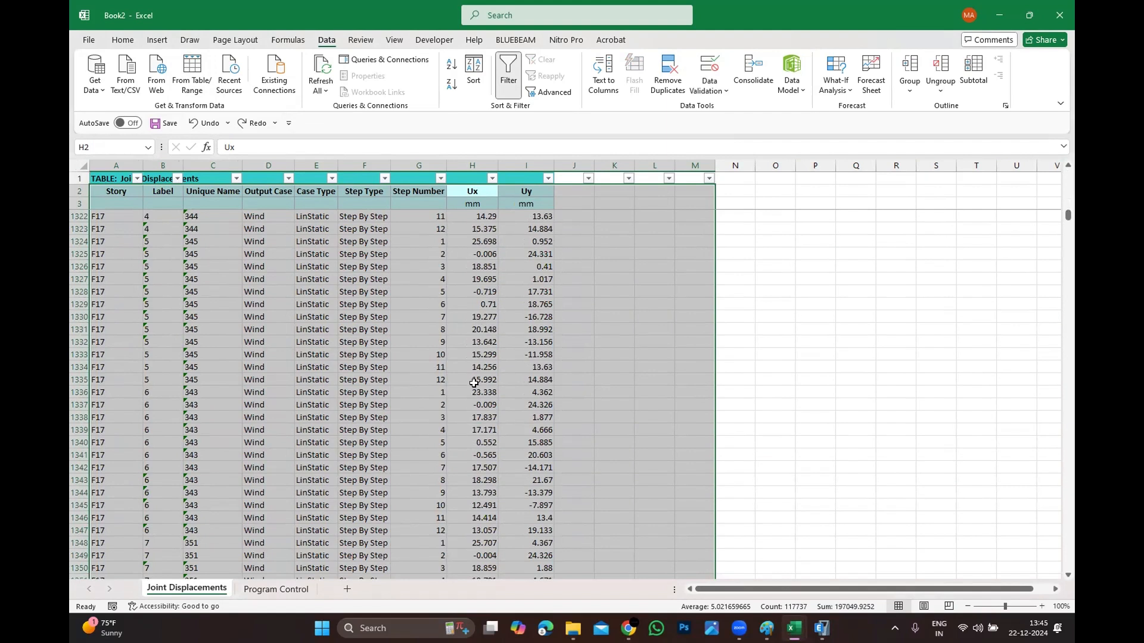
Filter the Story column of the Joint Displacements sheet to selected floors only, including F13, F14, F15, F16 and F17.
{"action": "left_click", "coordinate": [137, 179]}
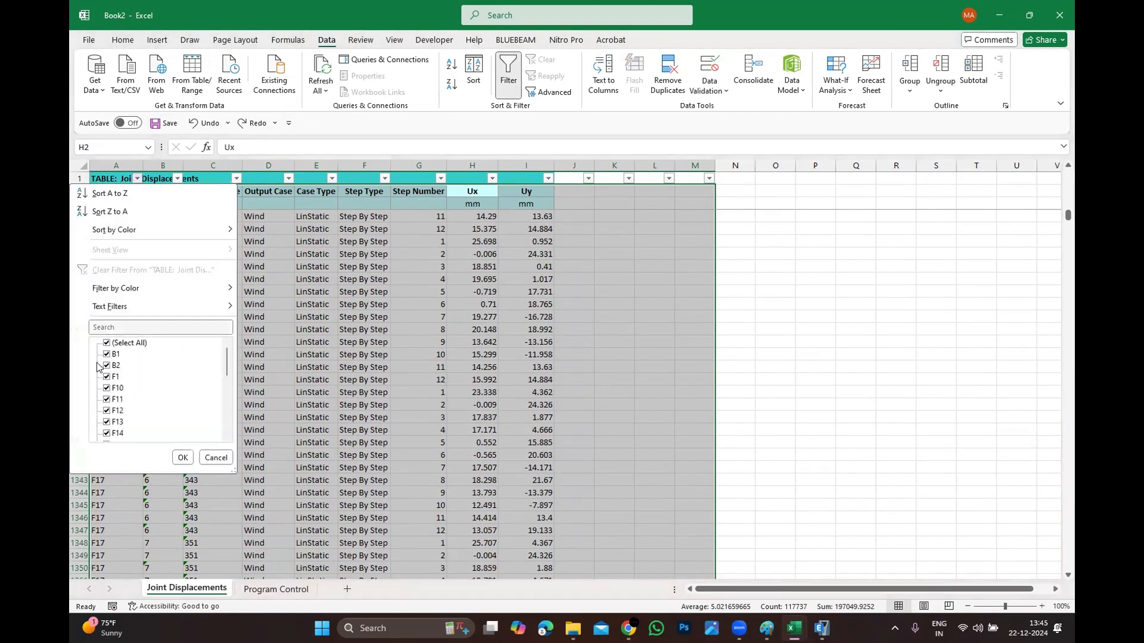
{"action": "left_click", "coordinate": [148, 342]}
{"action": "scroll", "coordinate": [125, 393], "scroll_direction": "down", "scroll_amount": 6}
{"action": "scroll", "coordinate": [125, 376], "scroll_direction": "up", "scroll_amount": 3}
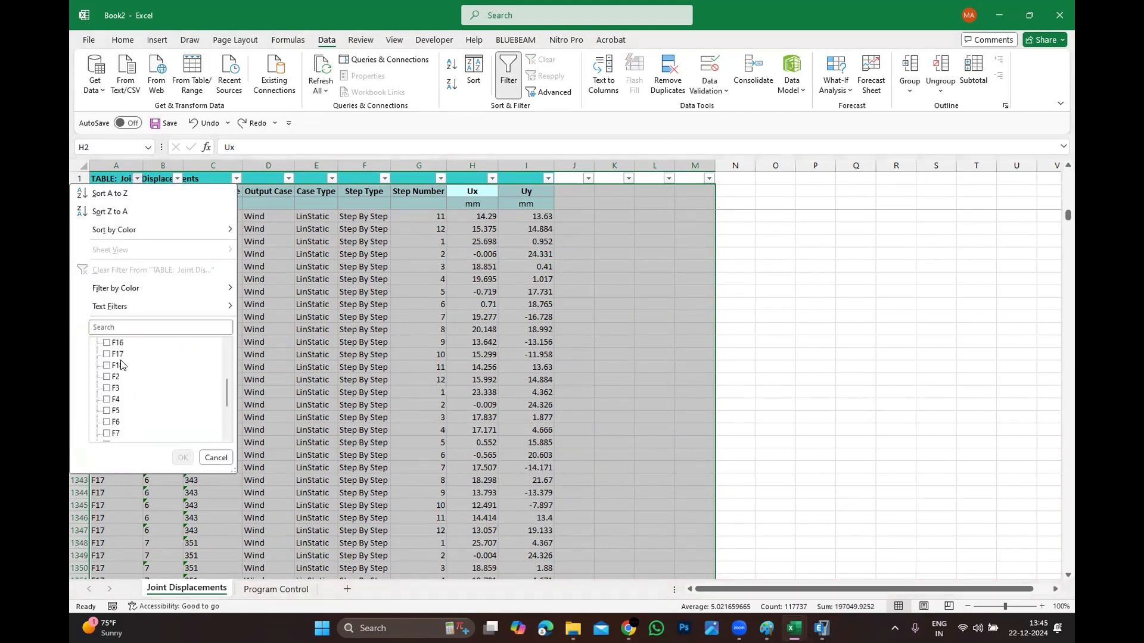
{"action": "left_click", "coordinate": [116, 354]}
{"action": "left_click", "coordinate": [115, 376]}
{"action": "left_click", "coordinate": [114, 388]}
{"action": "left_click", "coordinate": [115, 342]}
{"action": "scroll", "coordinate": [115, 368], "scroll_direction": "up", "scroll_amount": 3}
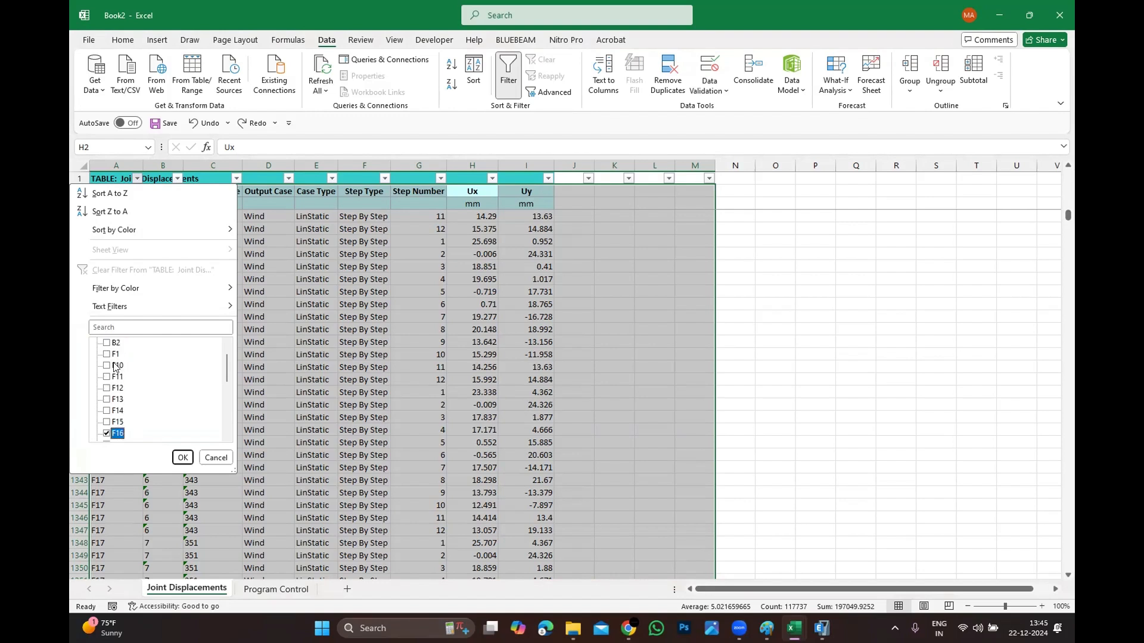
{"action": "left_click", "coordinate": [115, 422]}
{"action": "left_click", "coordinate": [116, 399]}
{"action": "left_click", "coordinate": [115, 410]}
{"action": "left_click", "coordinate": [182, 458]}
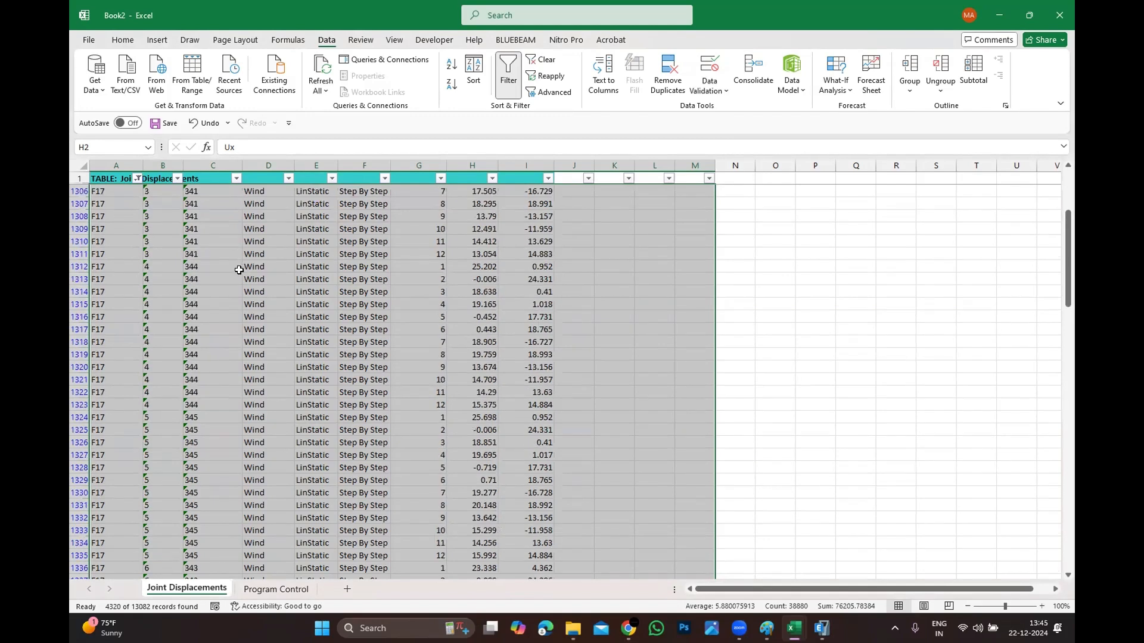
Examine the Ux and Uy displacements in the filtered rows of stories F17, F16 and F15.
{"action": "scroll", "coordinate": [238, 270], "scroll_direction": "down", "scroll_amount": 20}
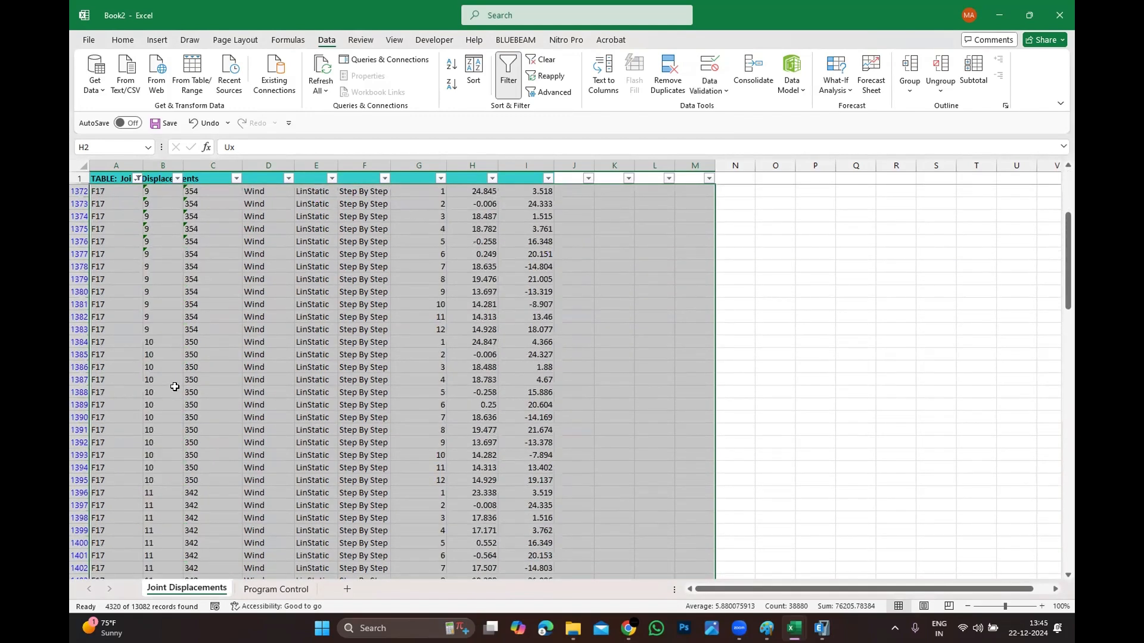
{"action": "scroll", "coordinate": [175, 387], "scroll_direction": "down", "scroll_amount": 20}
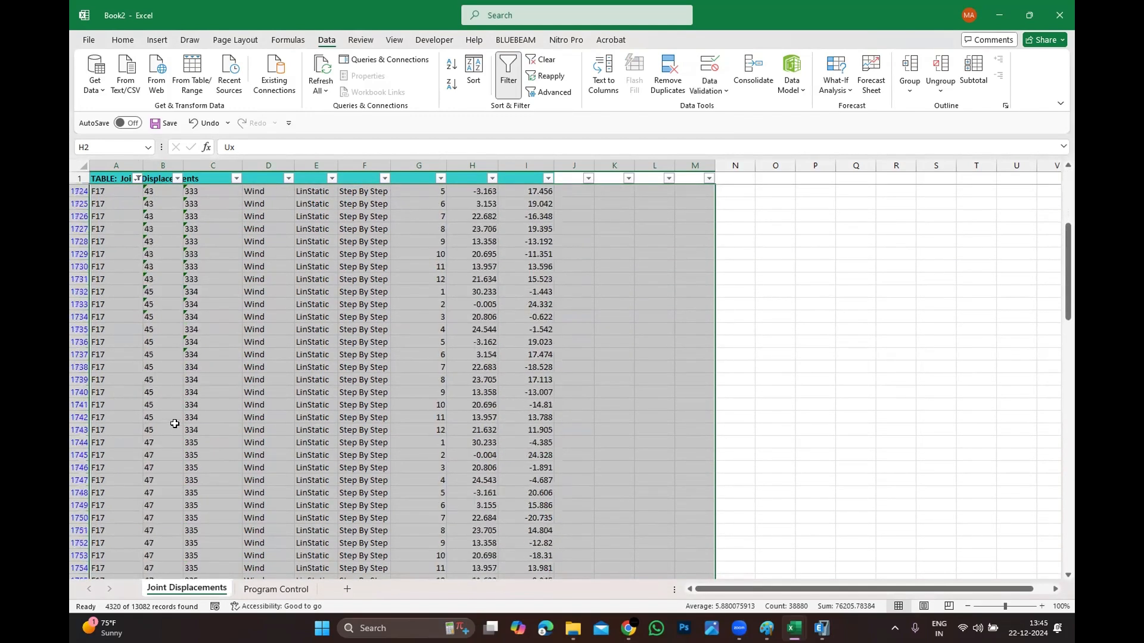
{"action": "scroll", "coordinate": [174, 423], "scroll_direction": "down", "scroll_amount": 20}
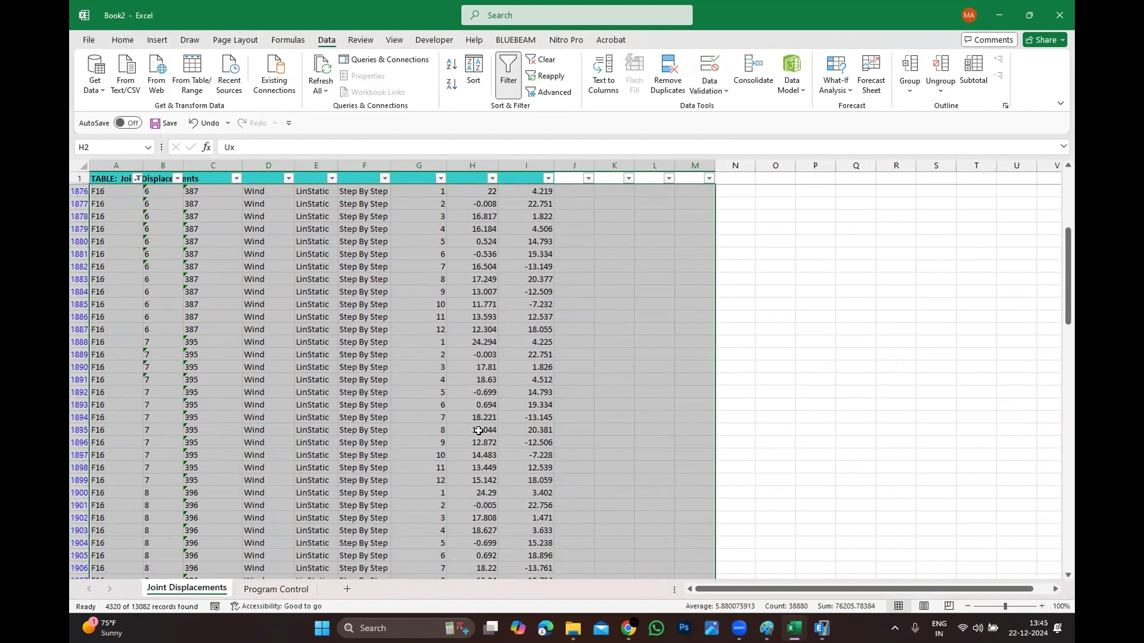
{"action": "scroll", "coordinate": [478, 430], "scroll_direction": "down", "scroll_amount": 20}
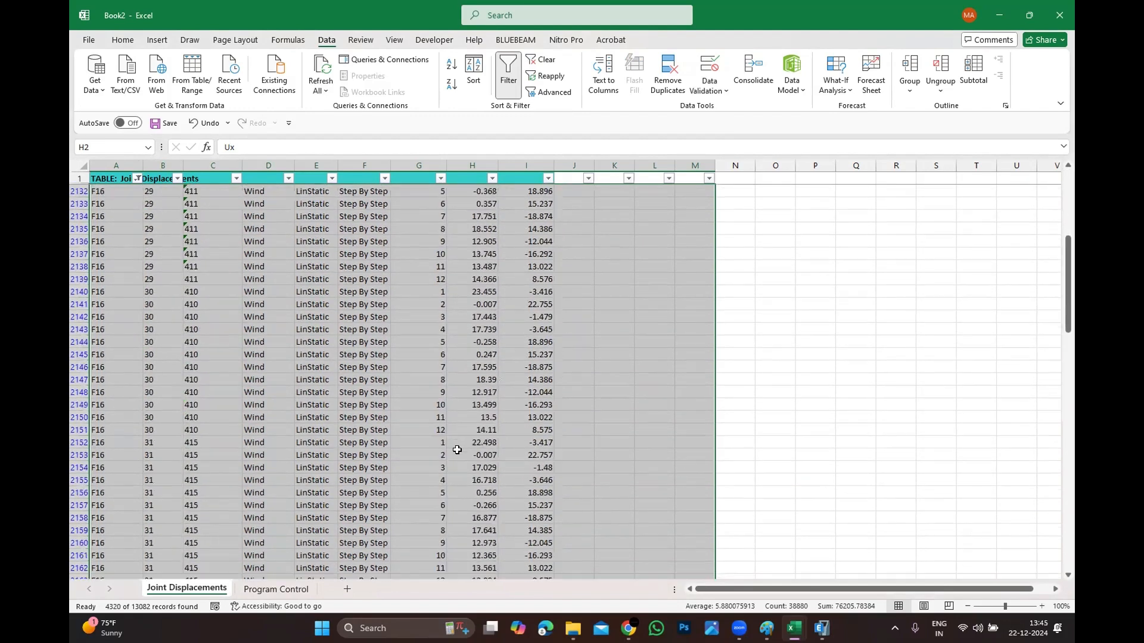
{"action": "scroll", "coordinate": [457, 450], "scroll_direction": "down", "scroll_amount": 20}
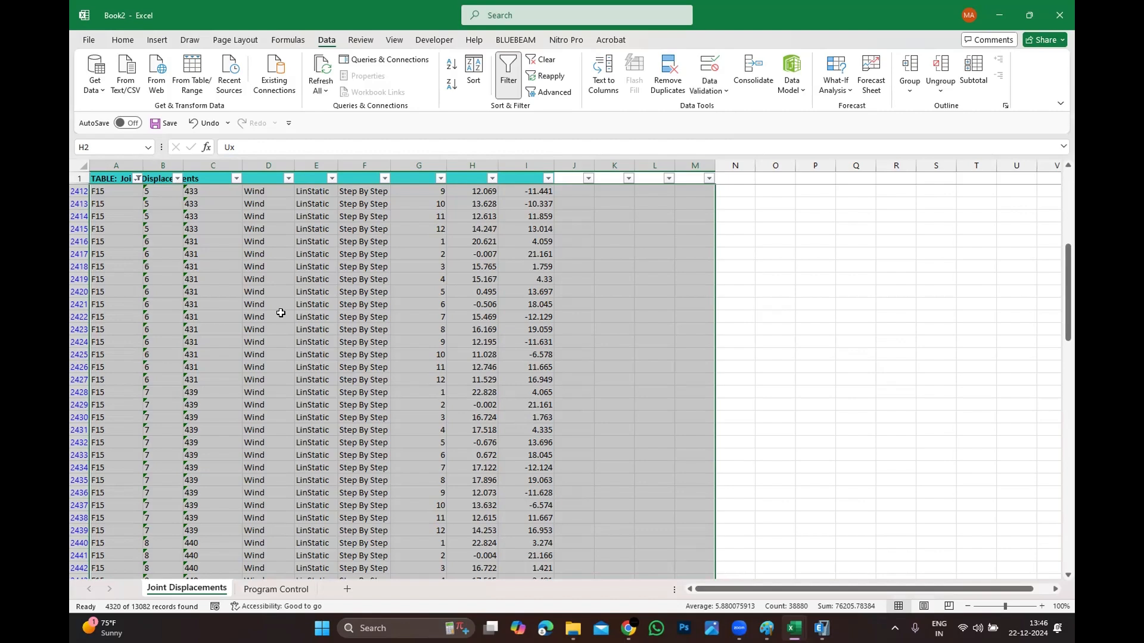
{"action": "scroll", "coordinate": [280, 313], "scroll_direction": "up", "scroll_amount": 20}
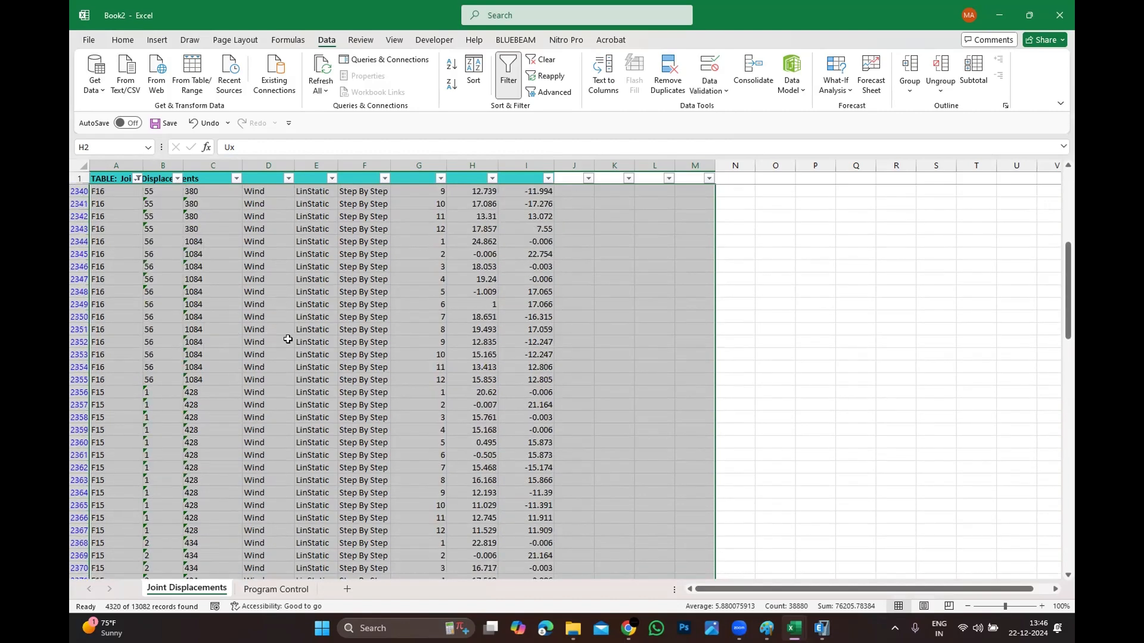
{"action": "scroll", "coordinate": [288, 339], "scroll_direction": "up", "scroll_amount": 20}
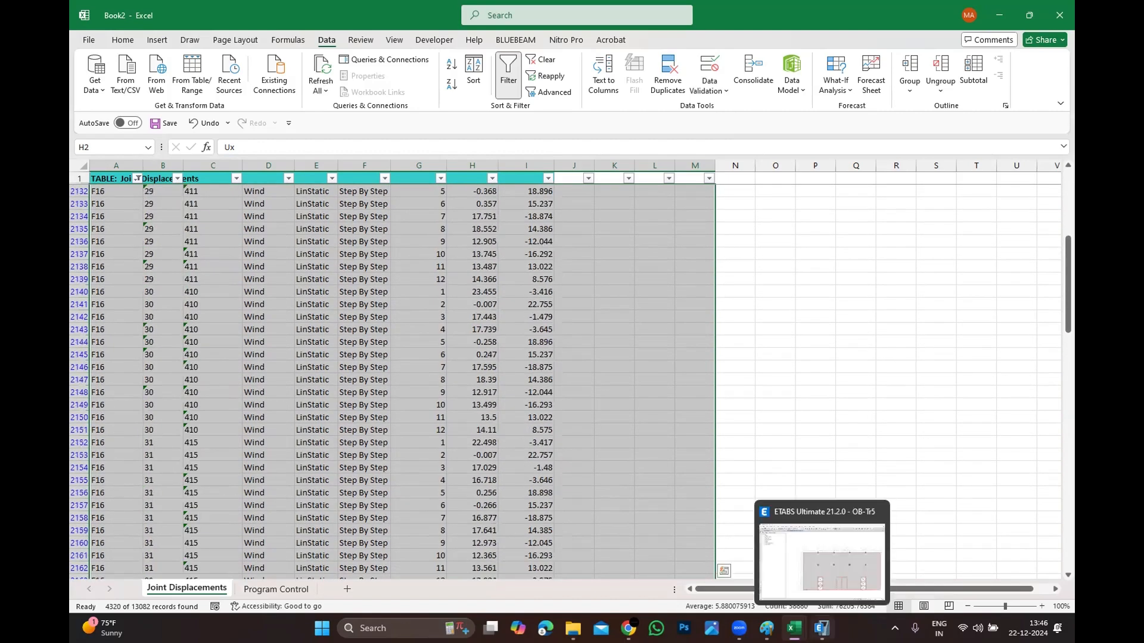
Minimize the Excel workbook and switch to the ETABS model.
{"action": "left_click", "coordinate": [821, 628]}
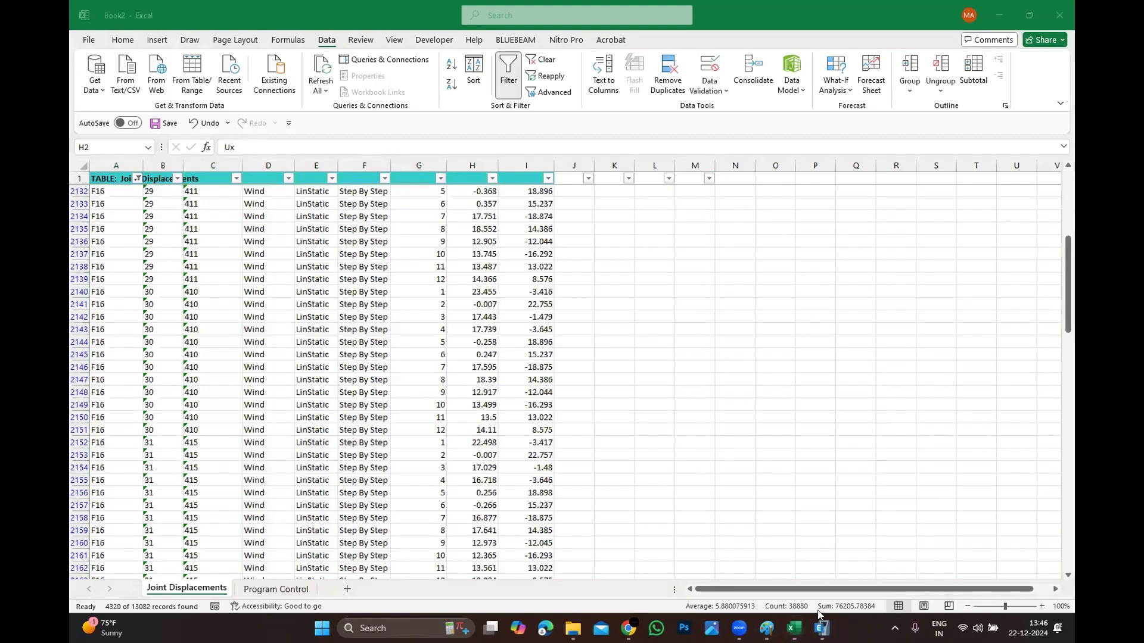
{"action": "scroll", "coordinate": [792, 443], "scroll_direction": "up", "scroll_amount": 20}
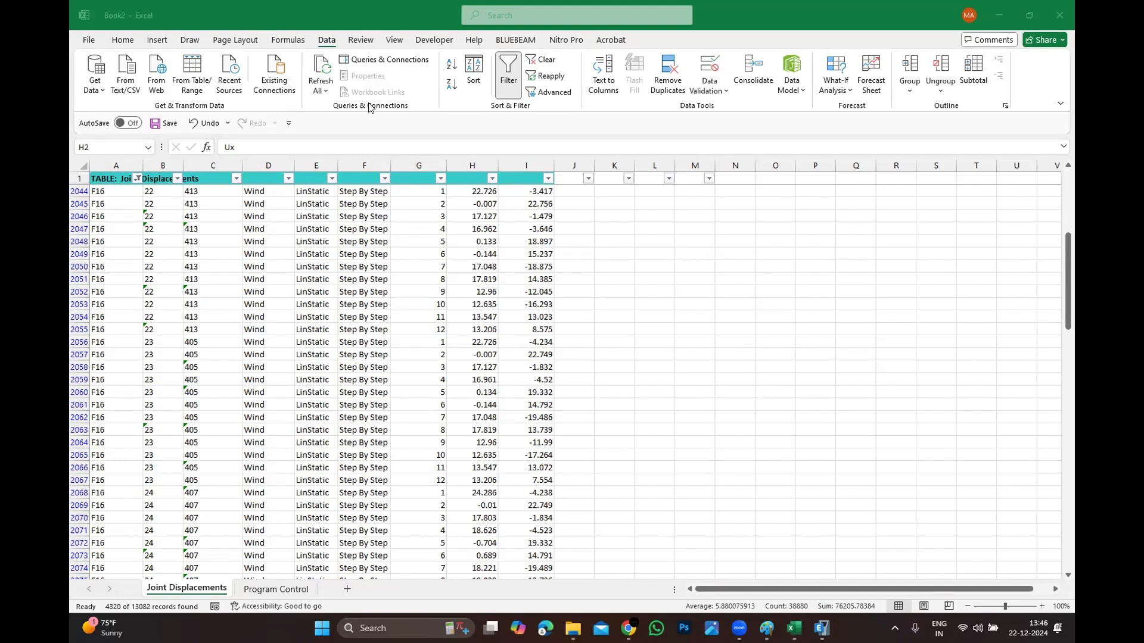
{"action": "left_click", "coordinate": [1013, 228]}
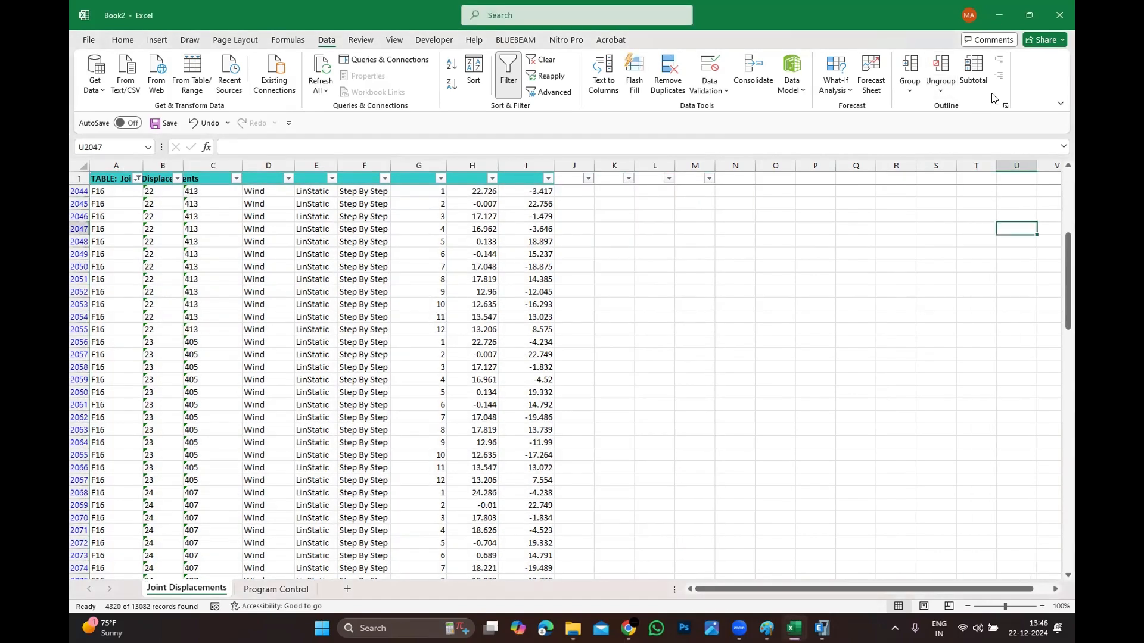
{"action": "left_click", "coordinate": [953, 344]}
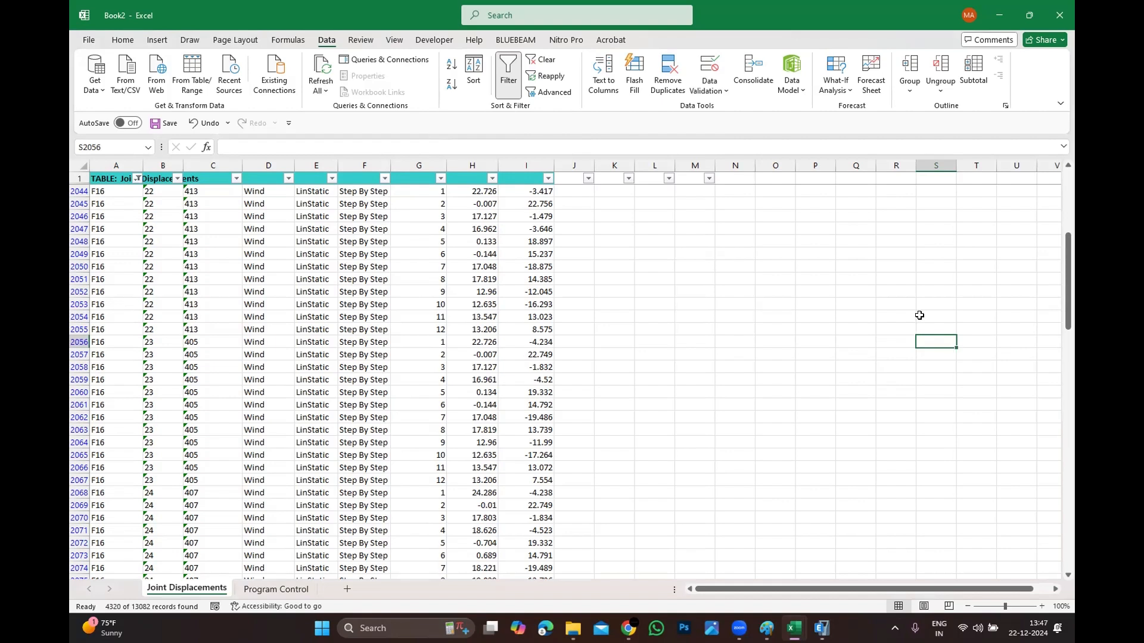
{"action": "left_click", "coordinate": [1006, 16]}
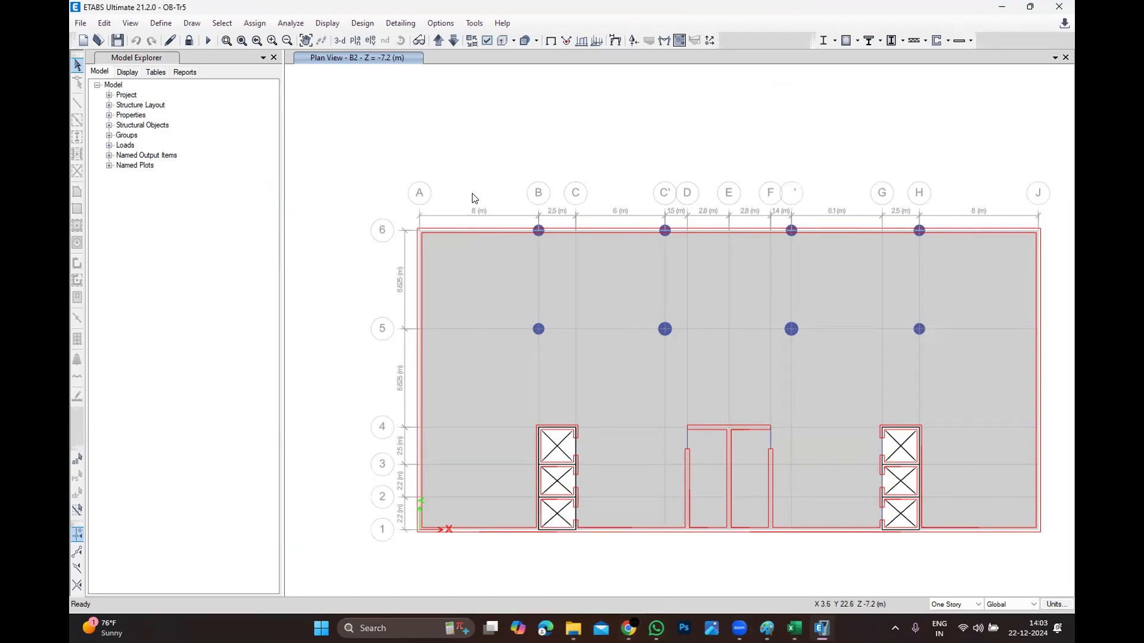
Open the table selection, clear the Joint Output tables and select only the Story Drifts table under Displacements.
{"action": "left_click", "coordinate": [327, 23]}
{"action": "left_click", "coordinate": [365, 347]}
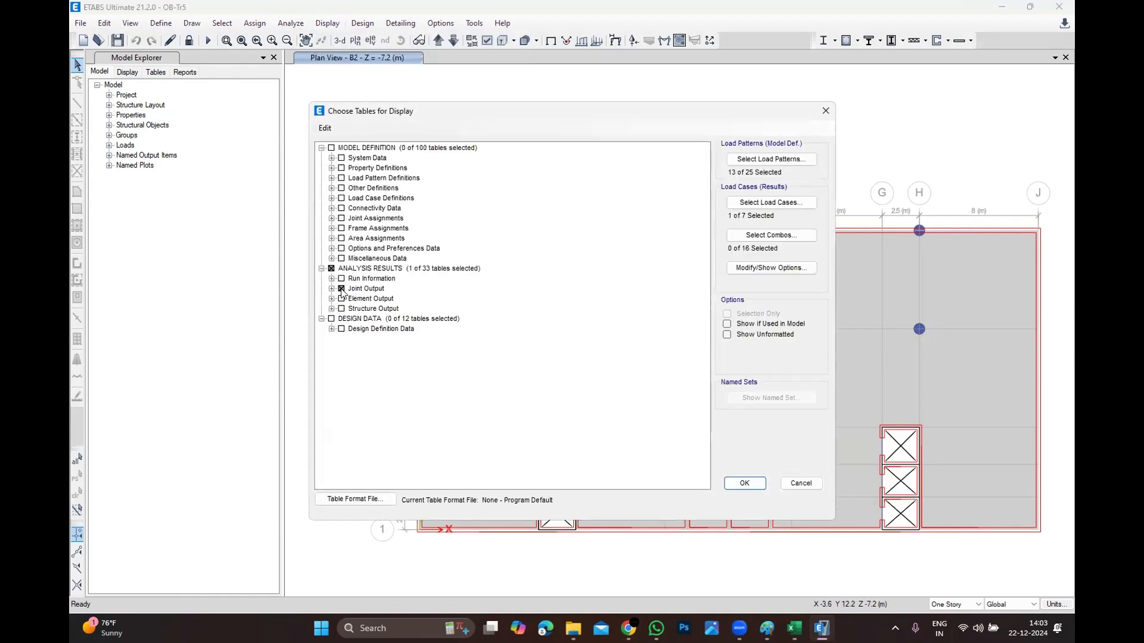
{"action": "left_click", "coordinate": [341, 289]}
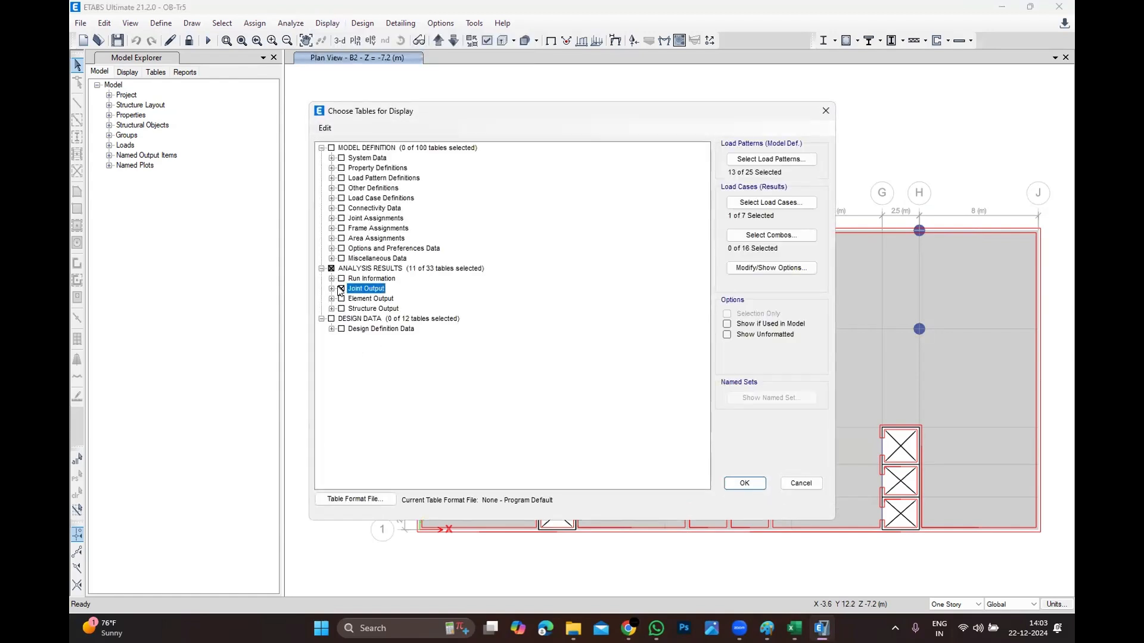
{"action": "left_click", "coordinate": [341, 288]}
{"action": "left_click", "coordinate": [331, 289]}
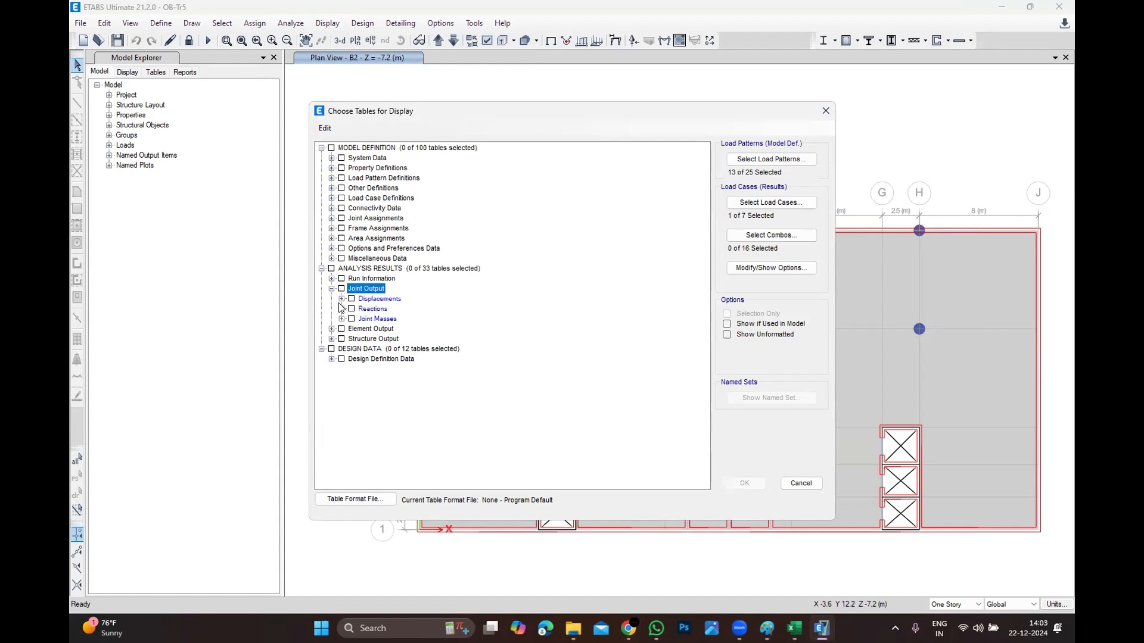
{"action": "left_click", "coordinate": [342, 299]}
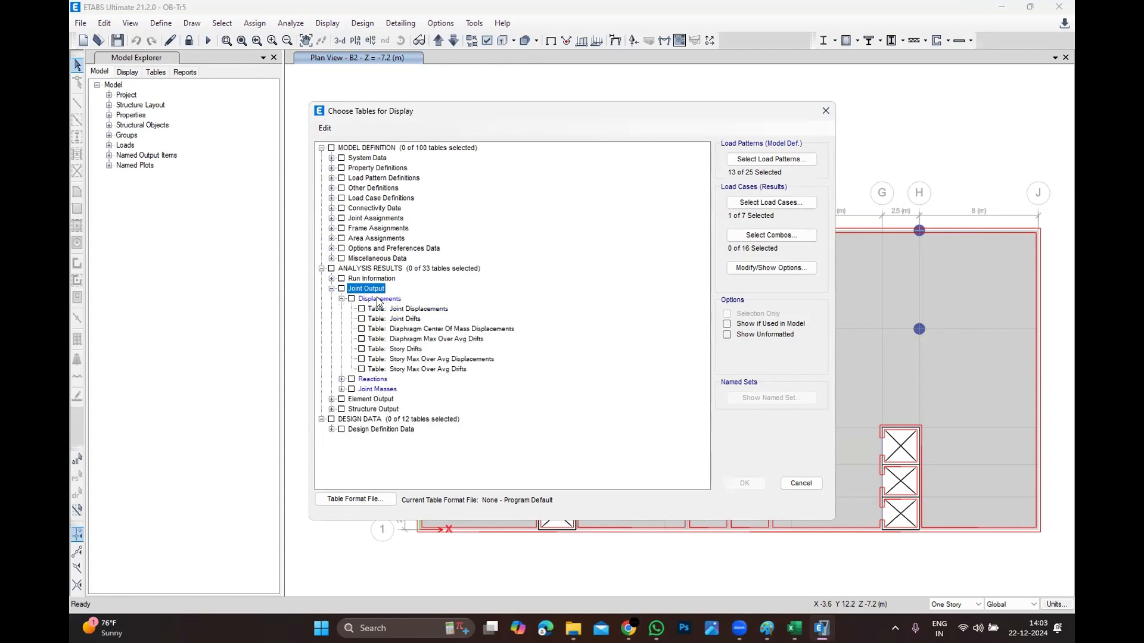
{"action": "left_click", "coordinate": [410, 349]}
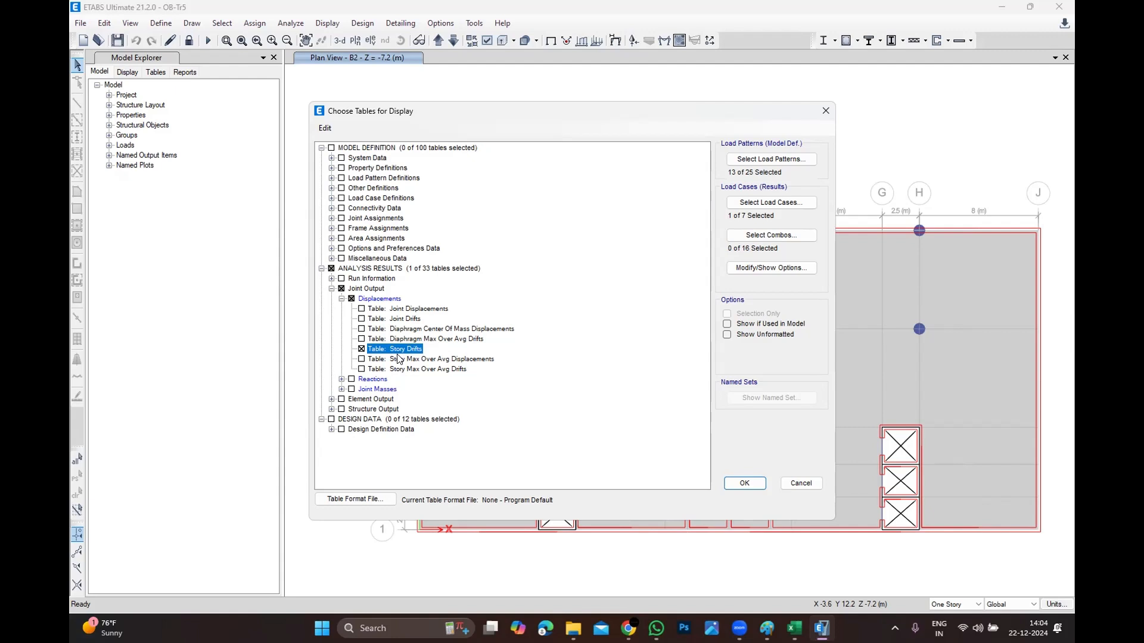
Replace the selected wind load patterns with the earthquake patterns from EQX through EQY(3/3).
{"action": "left_click", "coordinate": [753, 159]}
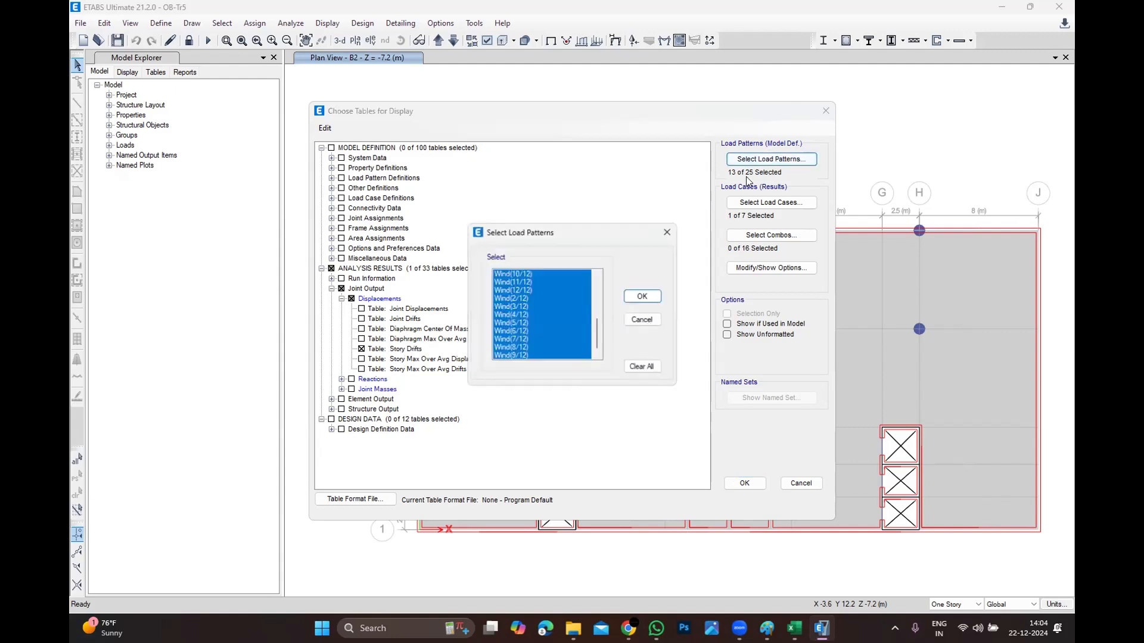
{"action": "scroll", "coordinate": [509, 336], "scroll_direction": "up", "scroll_amount": 5}
{"action": "scroll", "coordinate": [525, 329], "scroll_direction": "down", "scroll_amount": 3}
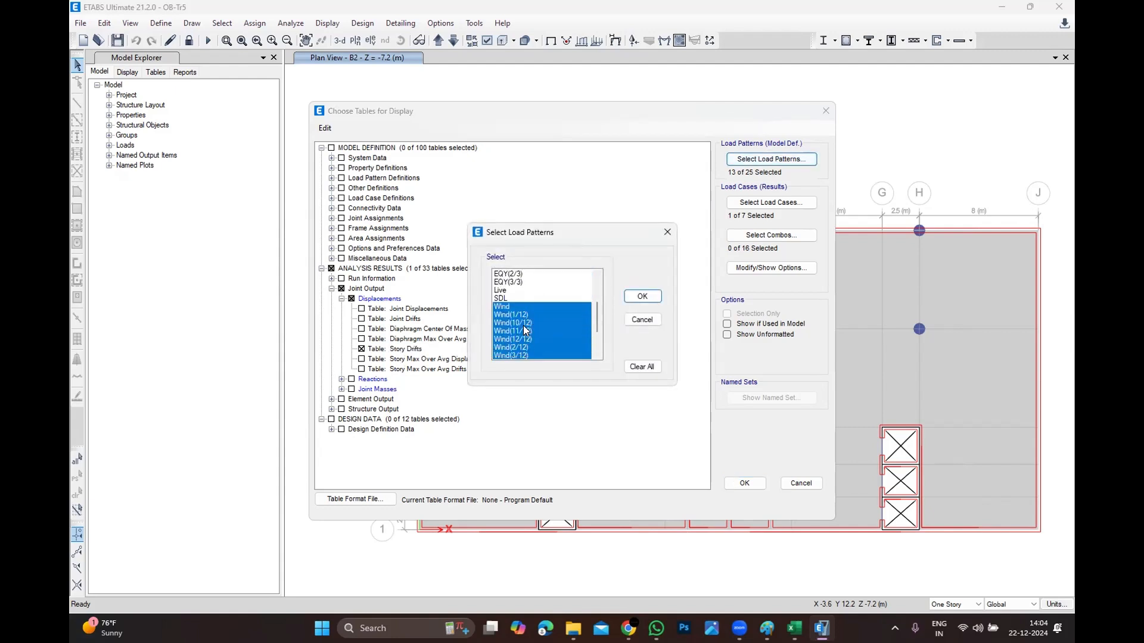
{"action": "scroll", "coordinate": [524, 326], "scroll_direction": "up", "scroll_amount": 3}
{"action": "left_click", "coordinate": [548, 290]}
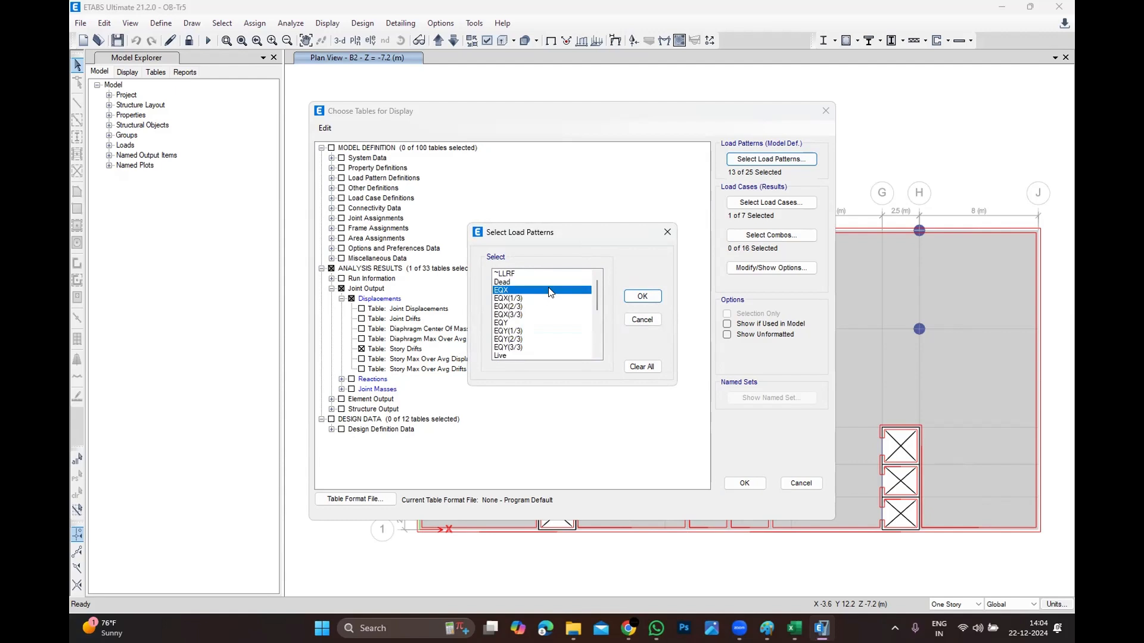
{"action": "left_click_drag", "start_coordinate": [549, 292], "coordinate": [543, 347]}
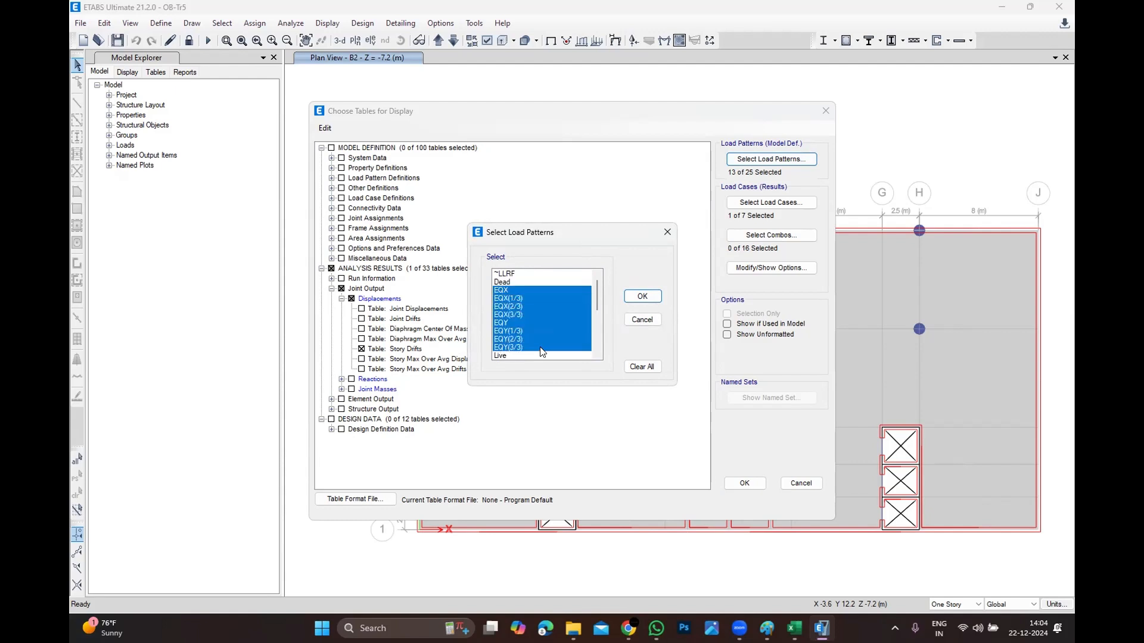
{"action": "left_click", "coordinate": [641, 296]}
Set the result load cases to EQX and EQY, and reopen the load case selection to check it.
{"action": "left_click", "coordinate": [738, 204]}
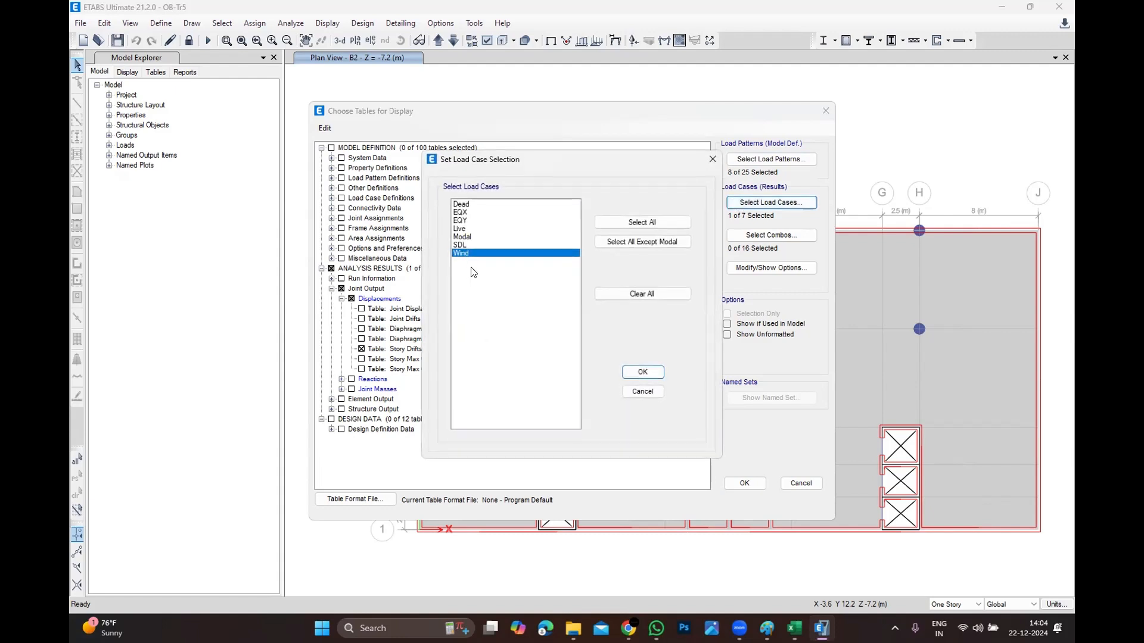
{"action": "left_click_drag", "start_coordinate": [471, 212], "coordinate": [479, 223]}
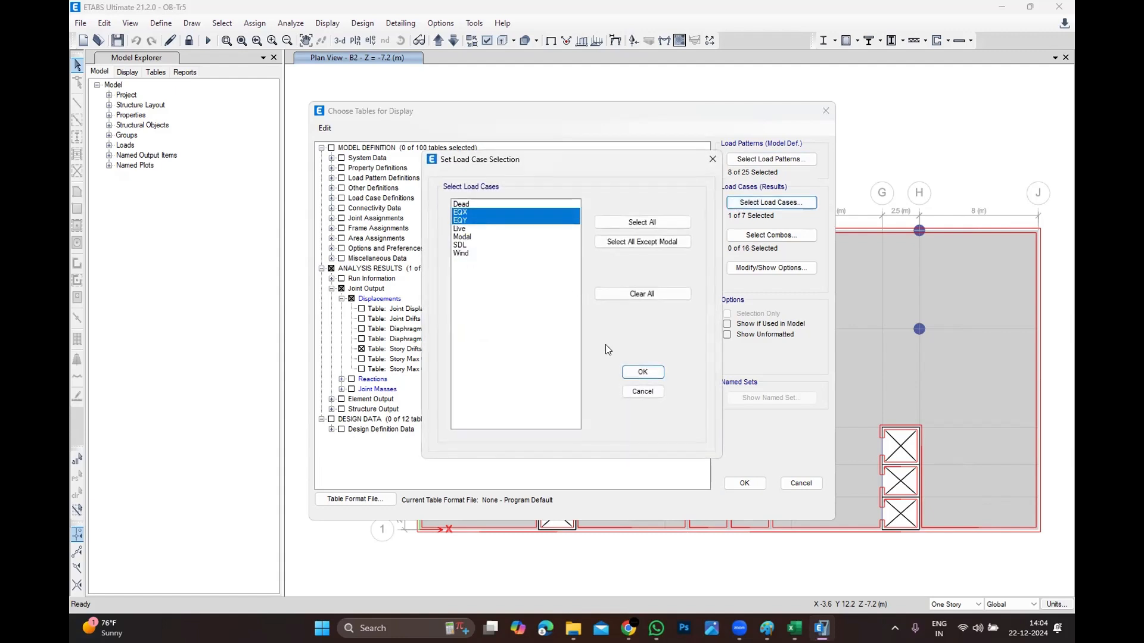
{"action": "left_click", "coordinate": [623, 370]}
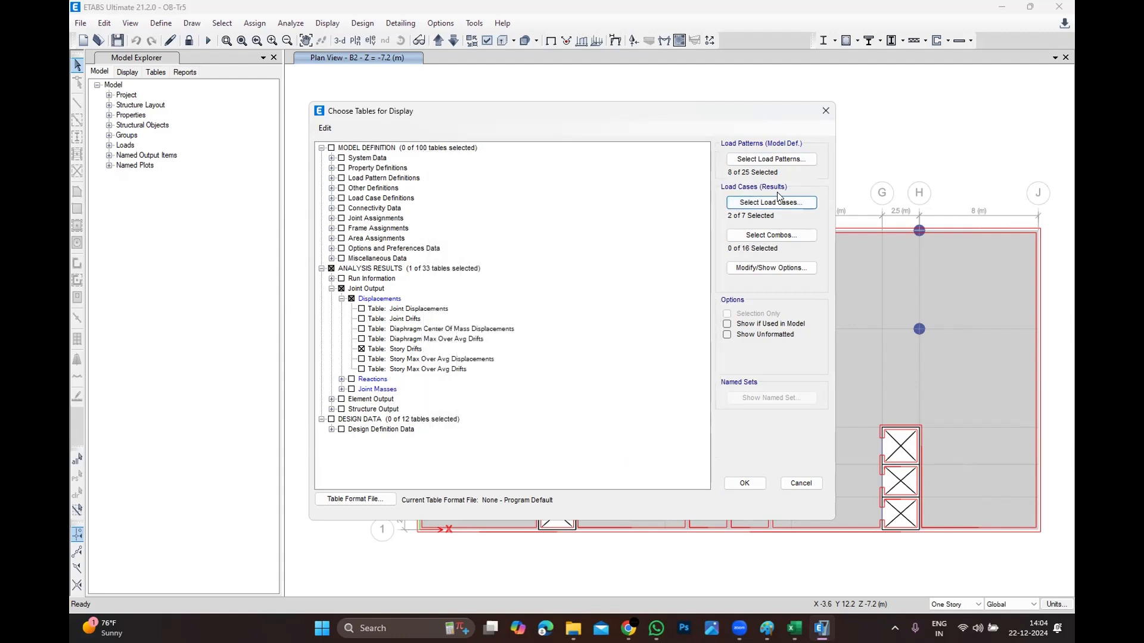
{"action": "left_click", "coordinate": [777, 204]}
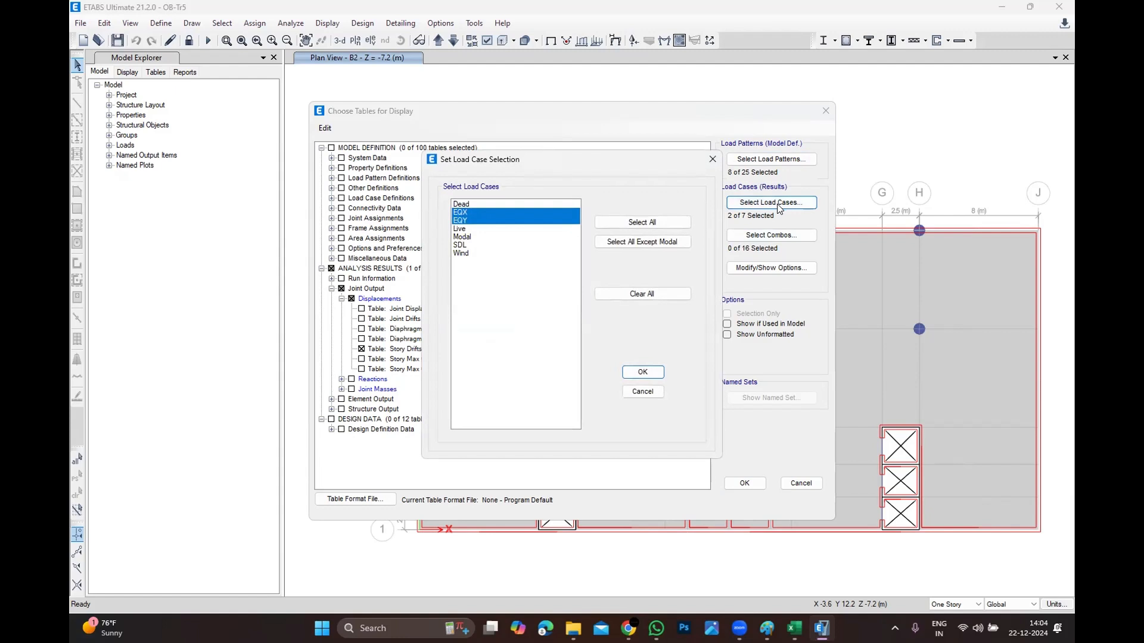
Review the selected load patterns, load cases EQX and EQY, and load combinations, keeping the current selections.
{"action": "left_click", "coordinate": [638, 372]}
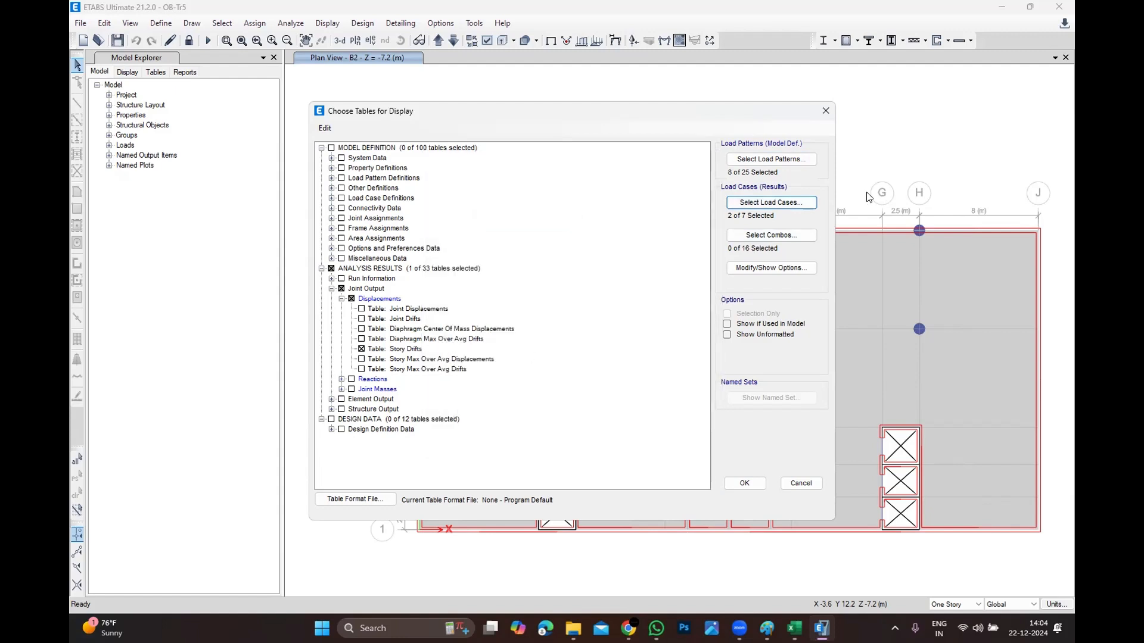
{"action": "left_click", "coordinate": [765, 233]}
{"action": "left_click", "coordinate": [643, 372]}
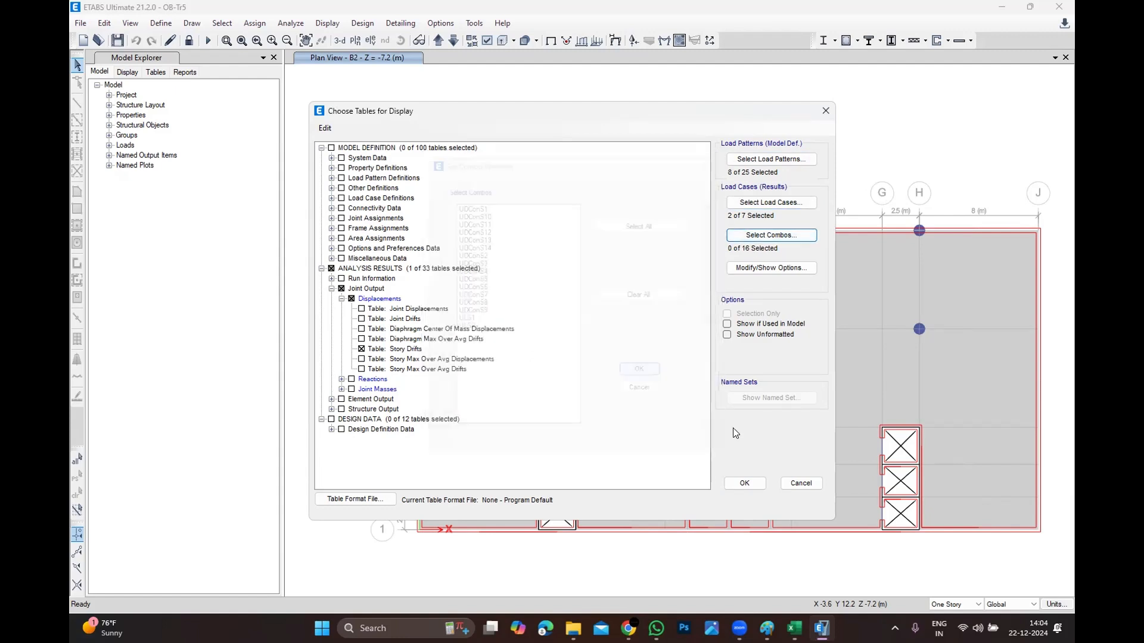
{"action": "left_click", "coordinate": [771, 159]}
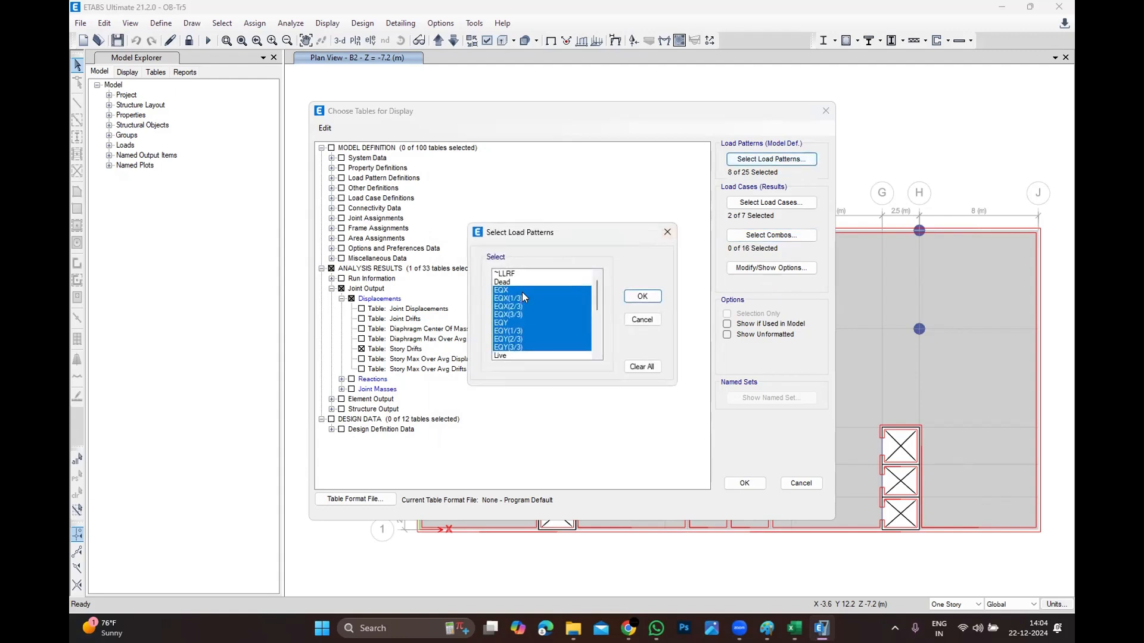
{"action": "left_click", "coordinate": [779, 203]}
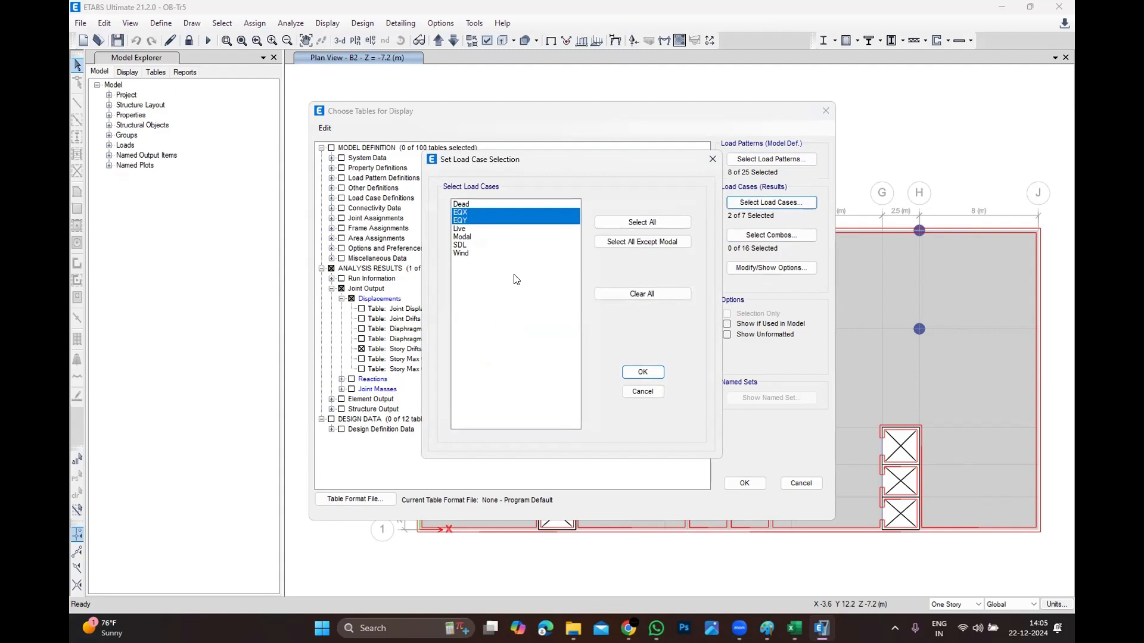
{"action": "left_click", "coordinate": [642, 372]}
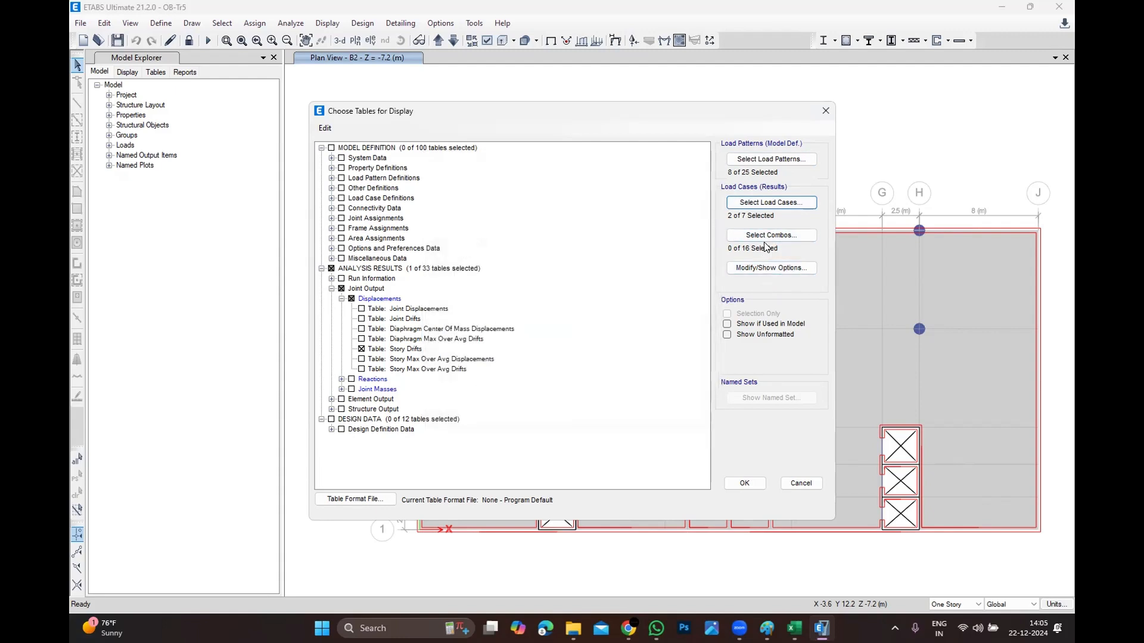
{"action": "left_click", "coordinate": [768, 236]}
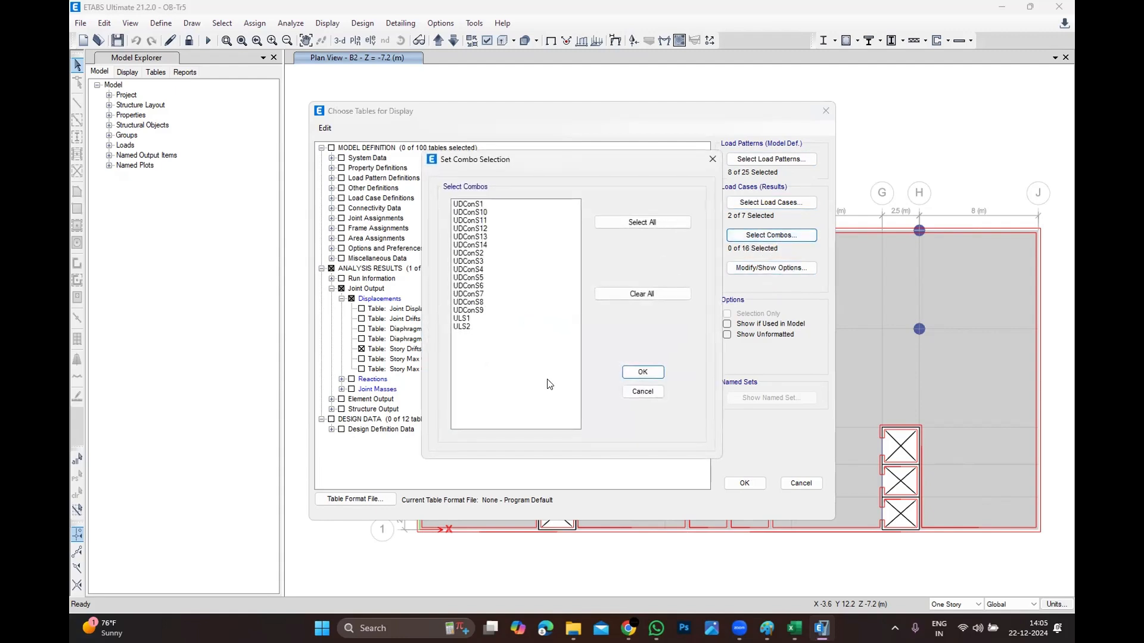
{"action": "left_click", "coordinate": [642, 373]}
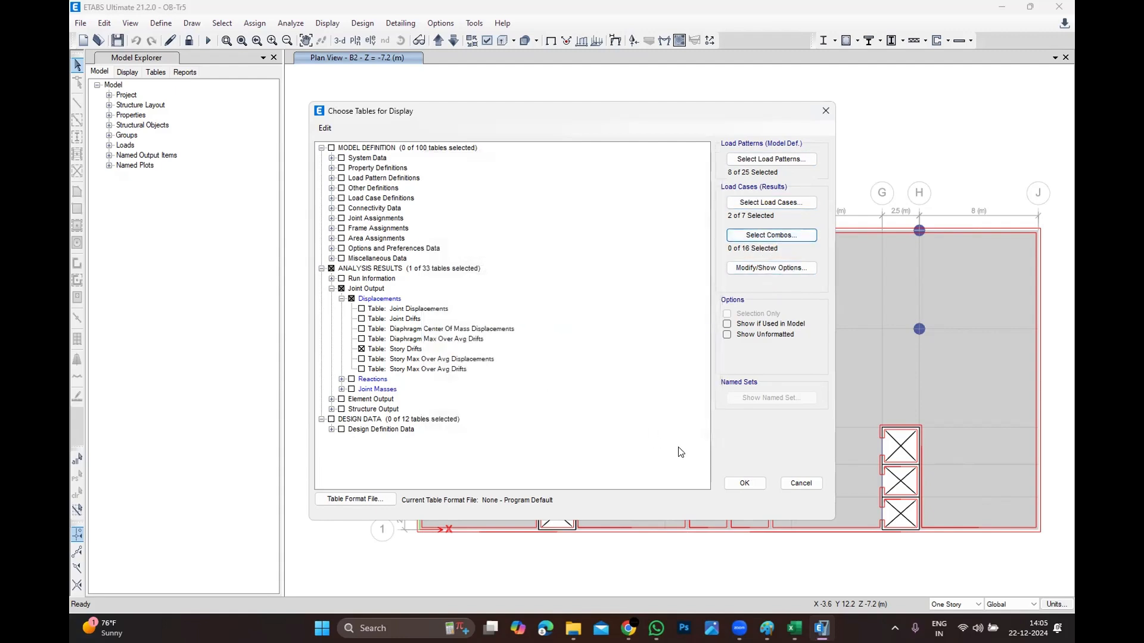
Display the Story Drifts table, export it to Excel and maximize the exported workbook.
{"action": "left_click", "coordinate": [739, 484]}
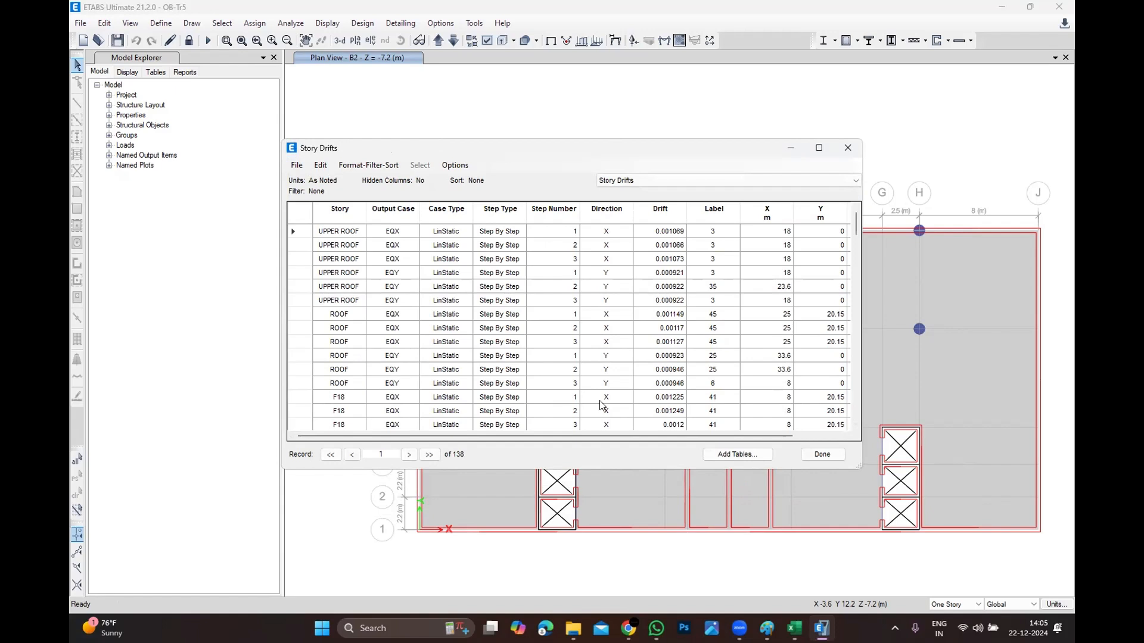
{"action": "left_click", "coordinate": [296, 166]}
{"action": "mouse_move", "coordinate": [405, 181]}
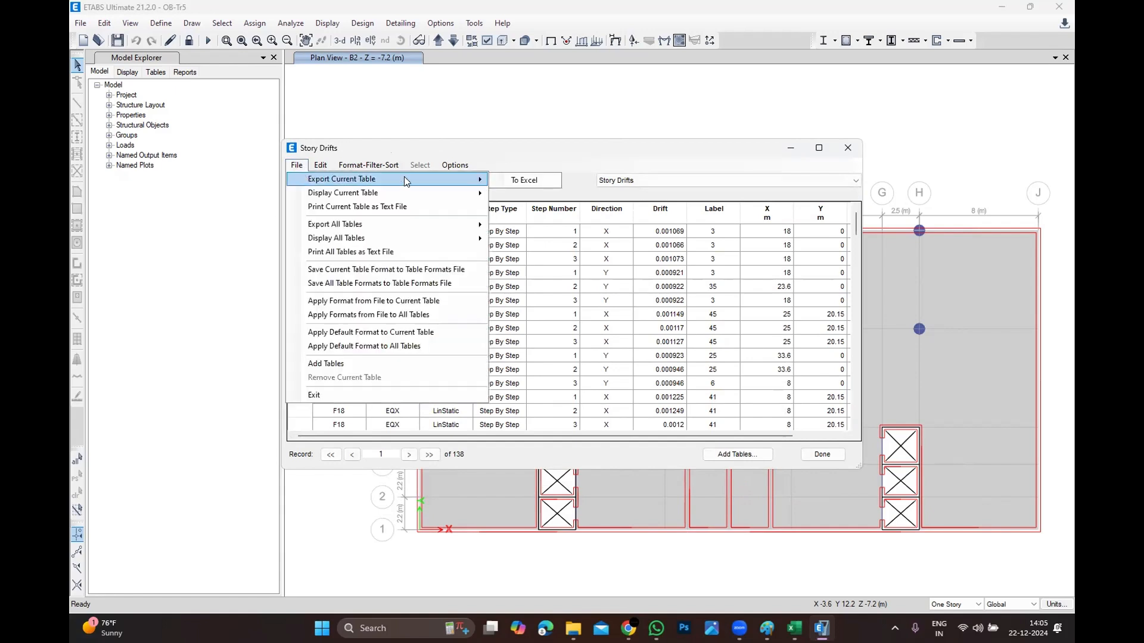
{"action": "left_click", "coordinate": [524, 180]}
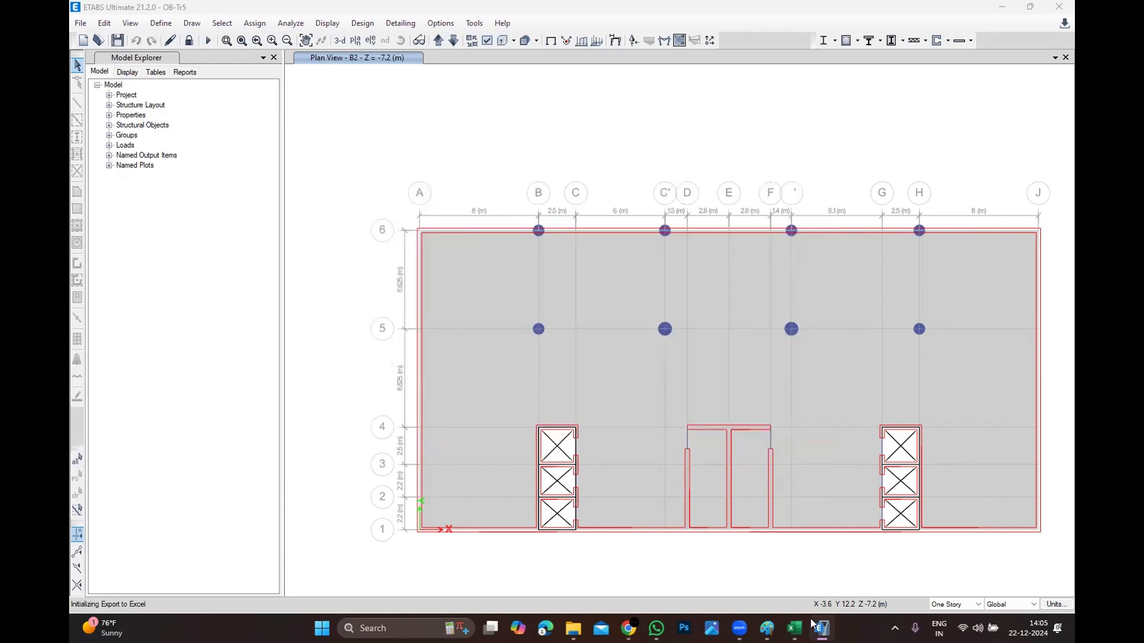
{"action": "mouse_move", "coordinate": [794, 629]}
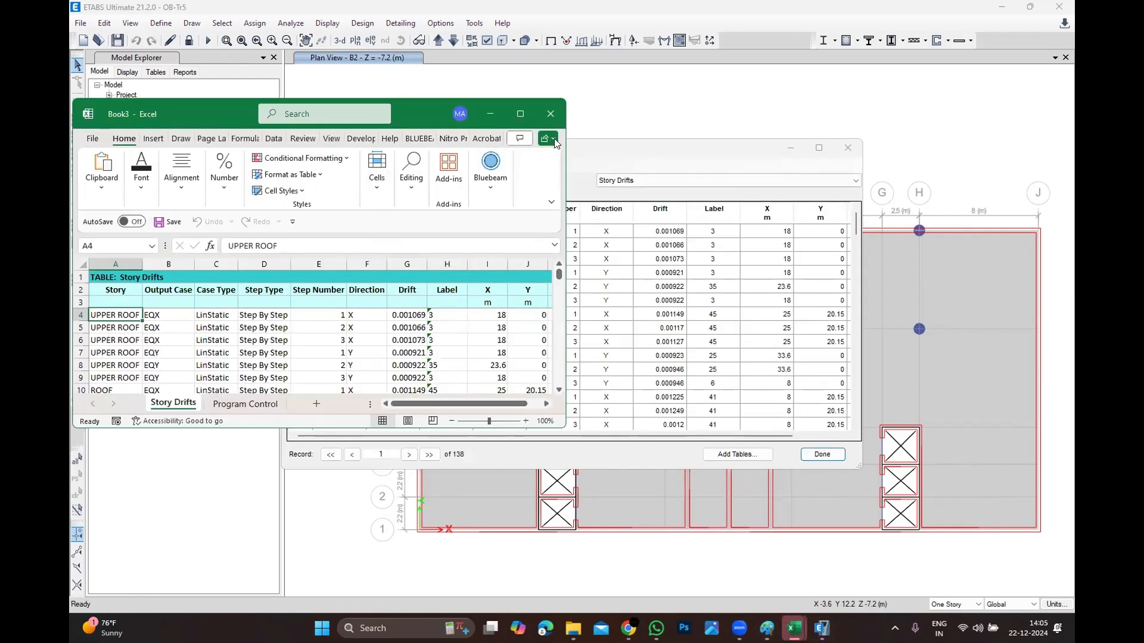
{"action": "left_click", "coordinate": [520, 114]}
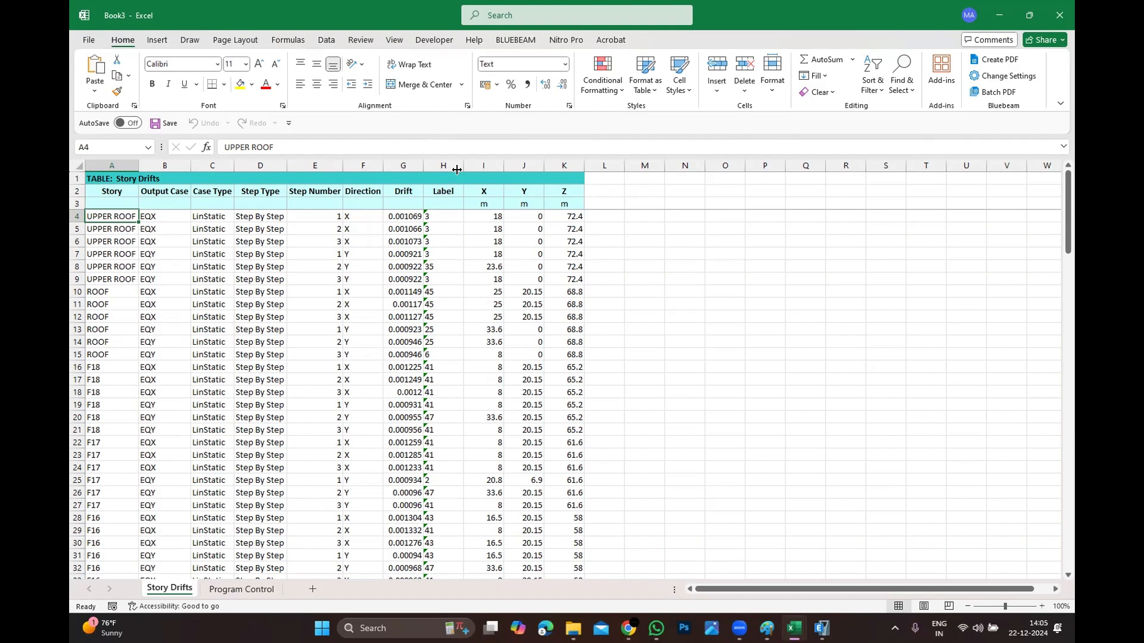
Delete columns H to K, containing Label, X, Y and Z, from the Story Drifts sheet.
{"action": "left_click_drag", "start_coordinate": [443, 166], "coordinate": [573, 168]}
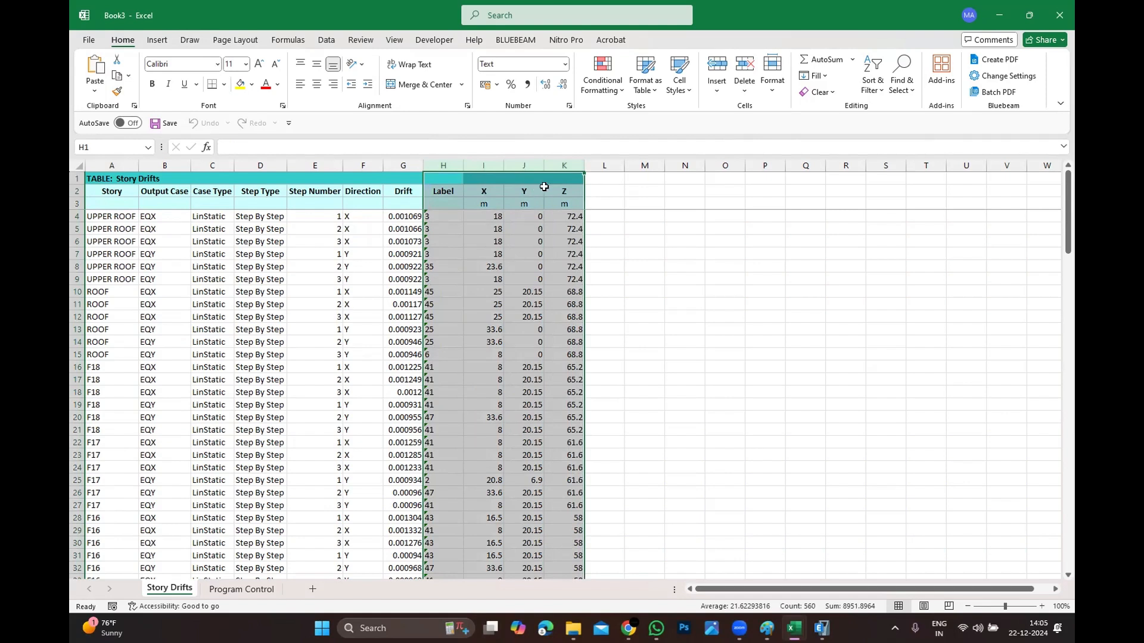
{"action": "right_click", "coordinate": [566, 173]}
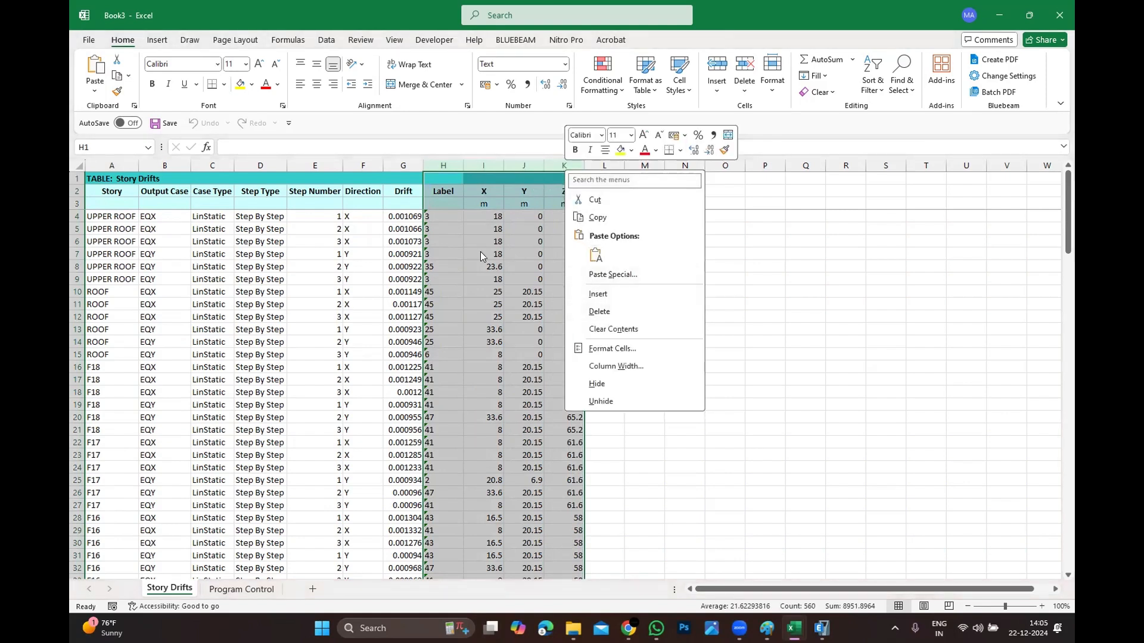
{"action": "left_click", "coordinate": [599, 311]}
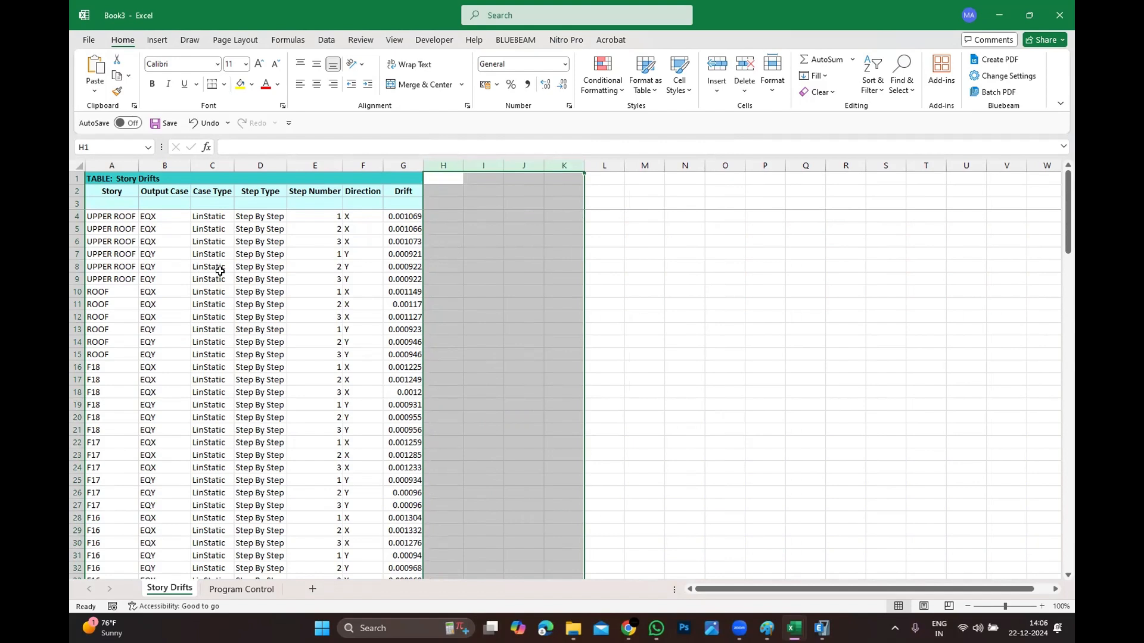
Add filters to all columns of the Story Drifts sheet.
{"action": "left_click", "coordinate": [79, 166]}
{"action": "left_click", "coordinate": [326, 39]}
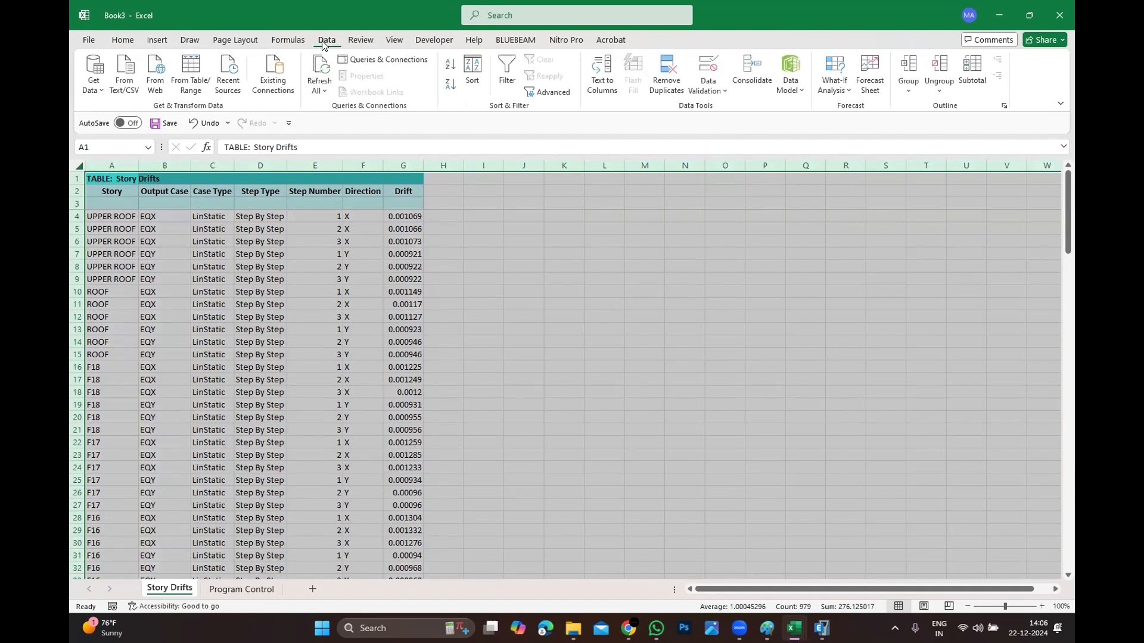
{"action": "left_click", "coordinate": [508, 73]}
{"action": "left_click", "coordinate": [515, 231]}
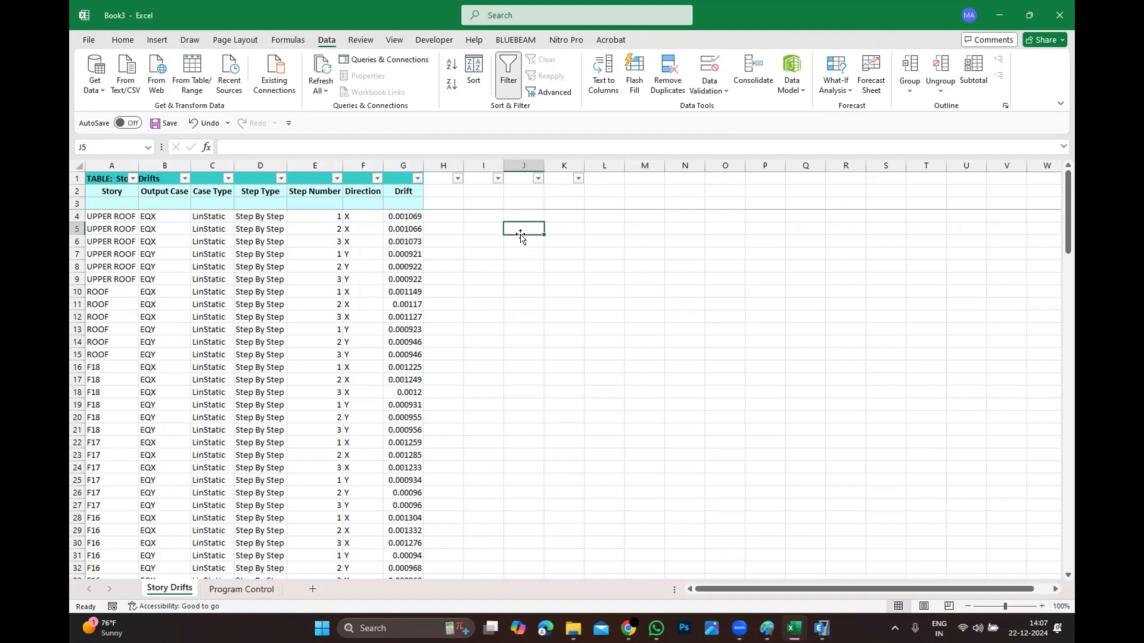
Filter the Output Case column to show only EQX rows.
{"action": "left_click", "coordinate": [178, 179]}
{"action": "left_click", "coordinate": [185, 179]}
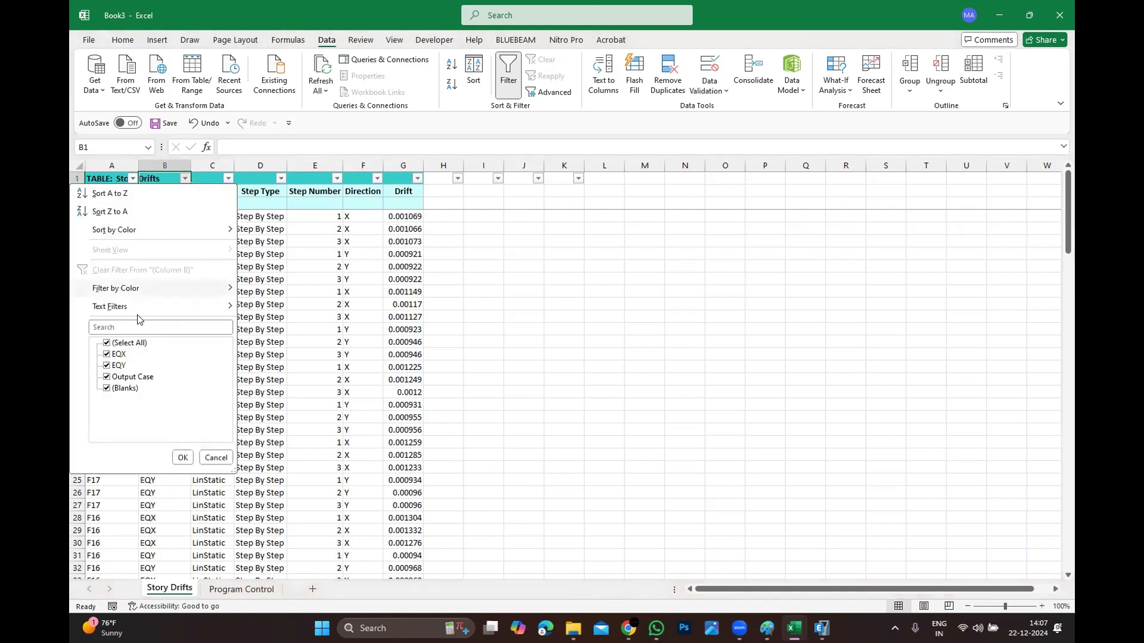
{"action": "left_click", "coordinate": [107, 342]}
{"action": "left_click", "coordinate": [107, 354]}
{"action": "left_click", "coordinate": [182, 456]}
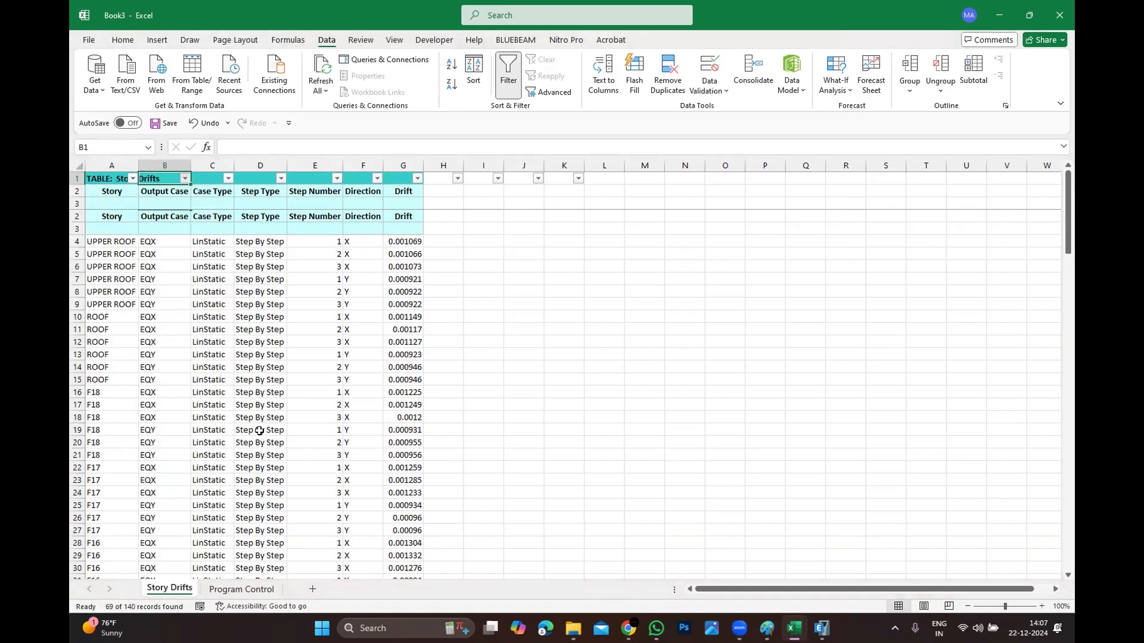
{"action": "left_click", "coordinate": [603, 328]}
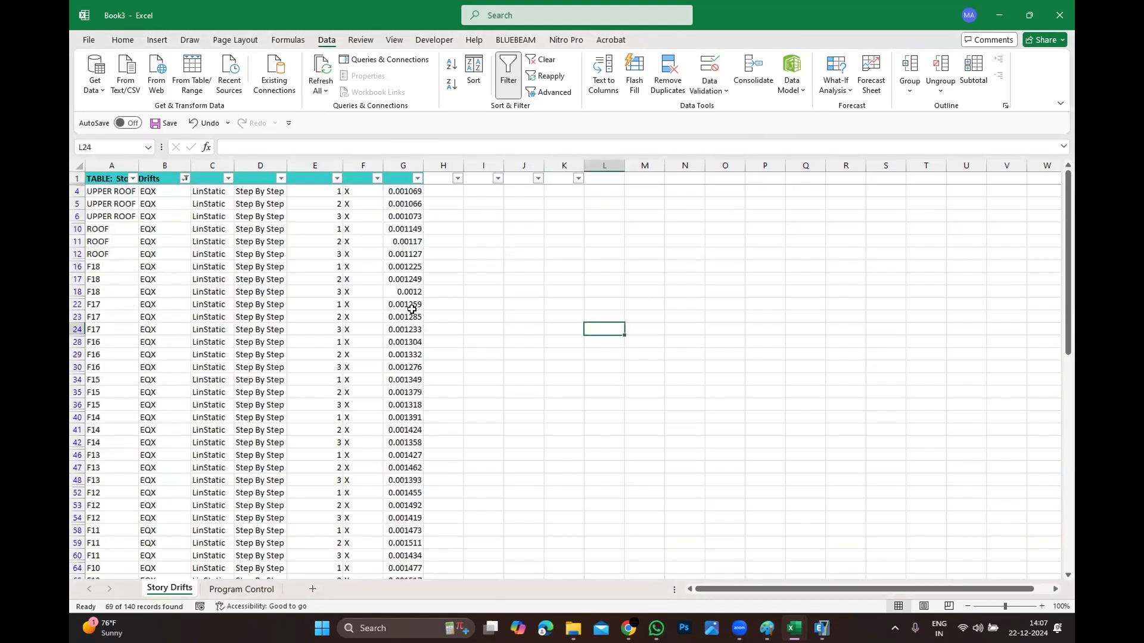
{"action": "left_click", "coordinate": [471, 203]}
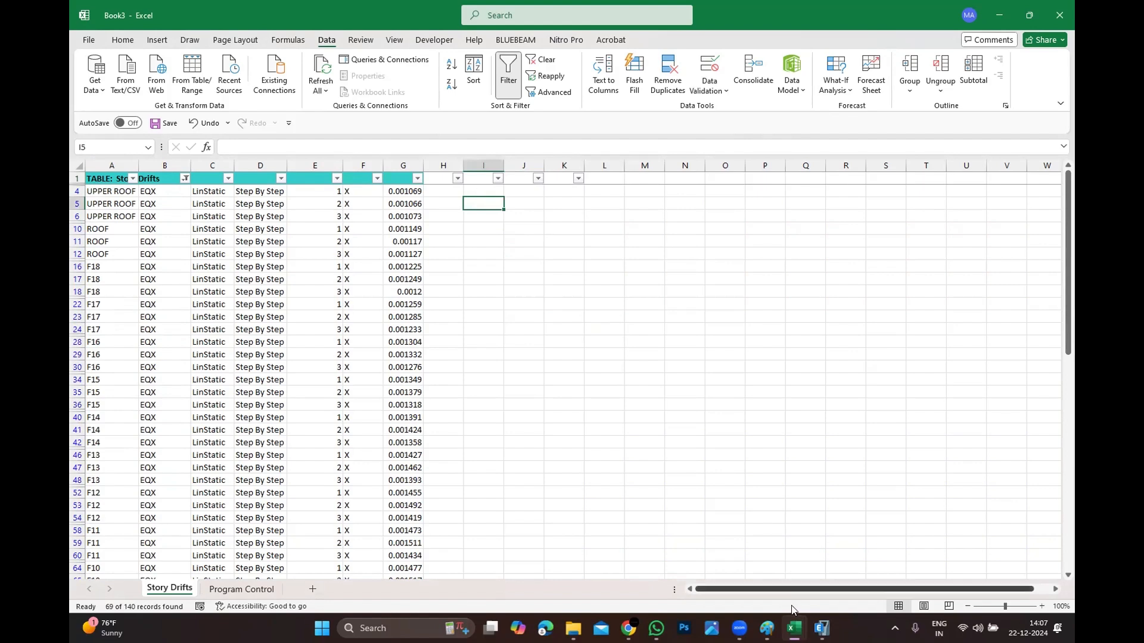
Switch to ETABS, close the Story Drifts table and examine the EQX seismic load's deflection amplification and importance factors.
{"action": "left_click", "coordinate": [822, 627]}
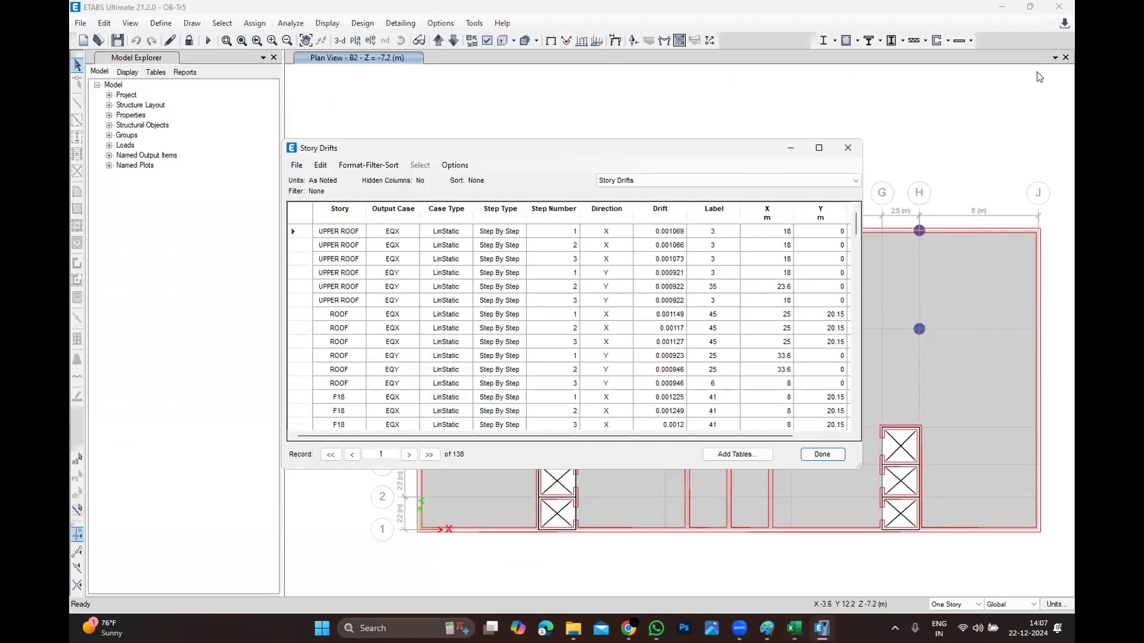
{"action": "left_click", "coordinate": [848, 148]}
{"action": "left_click", "coordinate": [162, 23]}
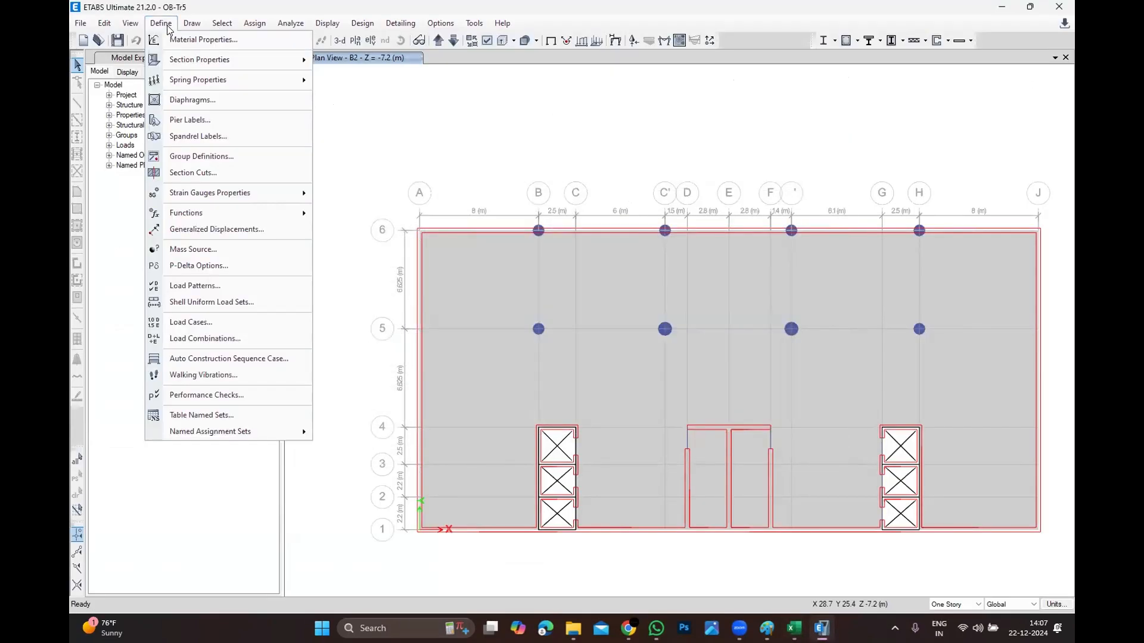
{"action": "left_click", "coordinate": [222, 287]}
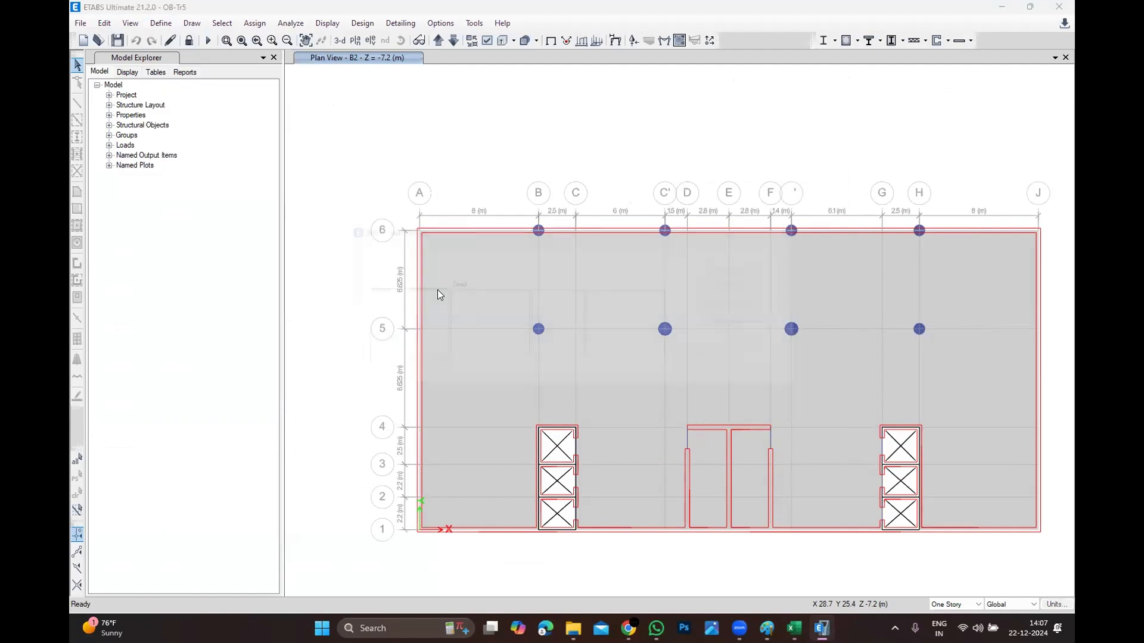
{"action": "left_click", "coordinate": [384, 325]}
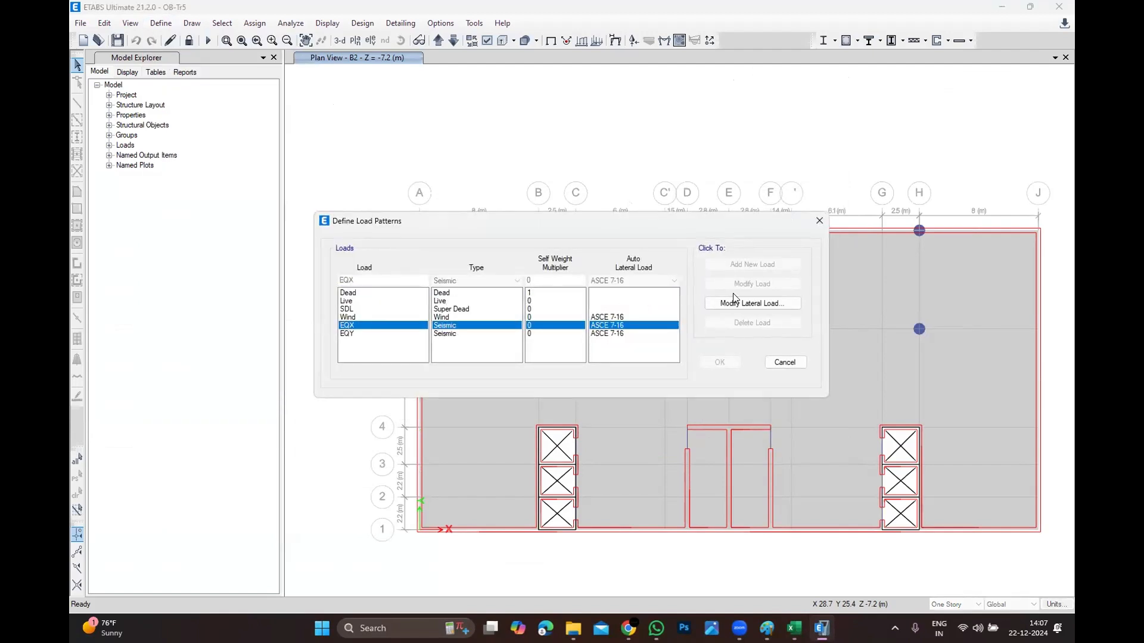
{"action": "left_click", "coordinate": [728, 305]}
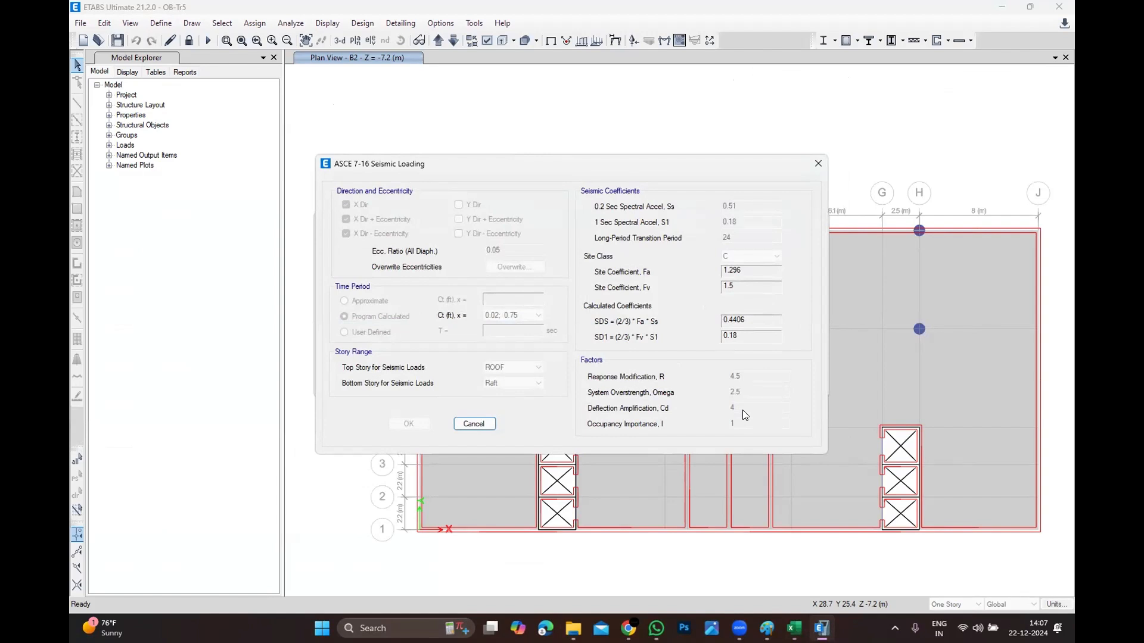
Switch to the Book3 workbook in Excel and enter the amplified drift formula =((4*G4)/1) in cell I4.
{"action": "left_click", "coordinate": [794, 627]}
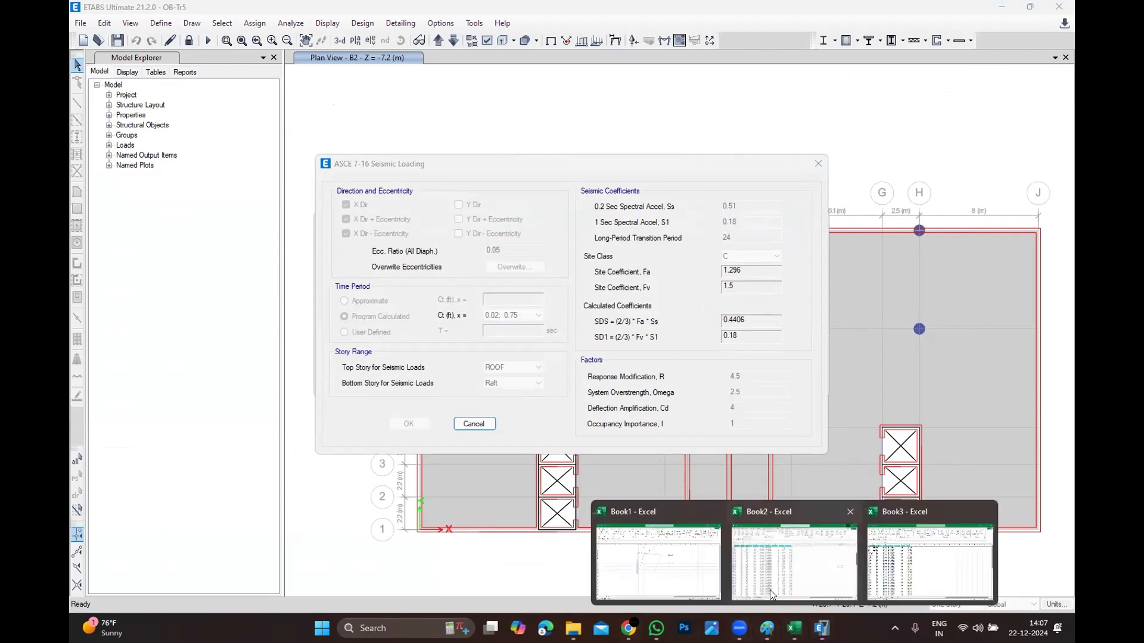
{"action": "left_click", "coordinate": [929, 563]}
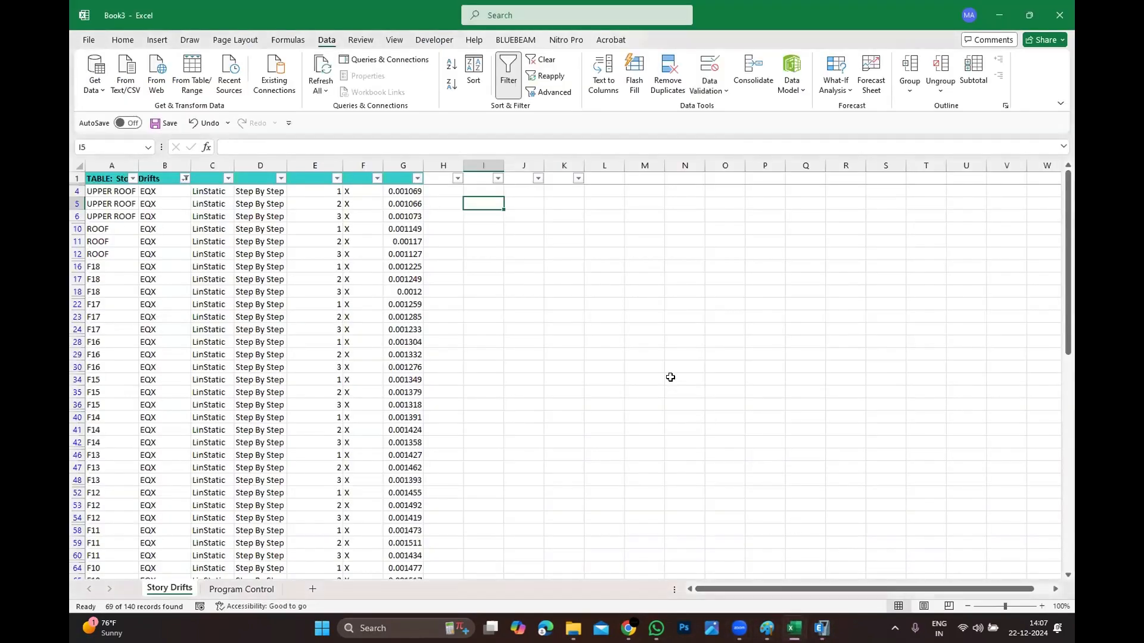
{"action": "left_click", "coordinate": [495, 189]}
{"action": "type", "text": "="}
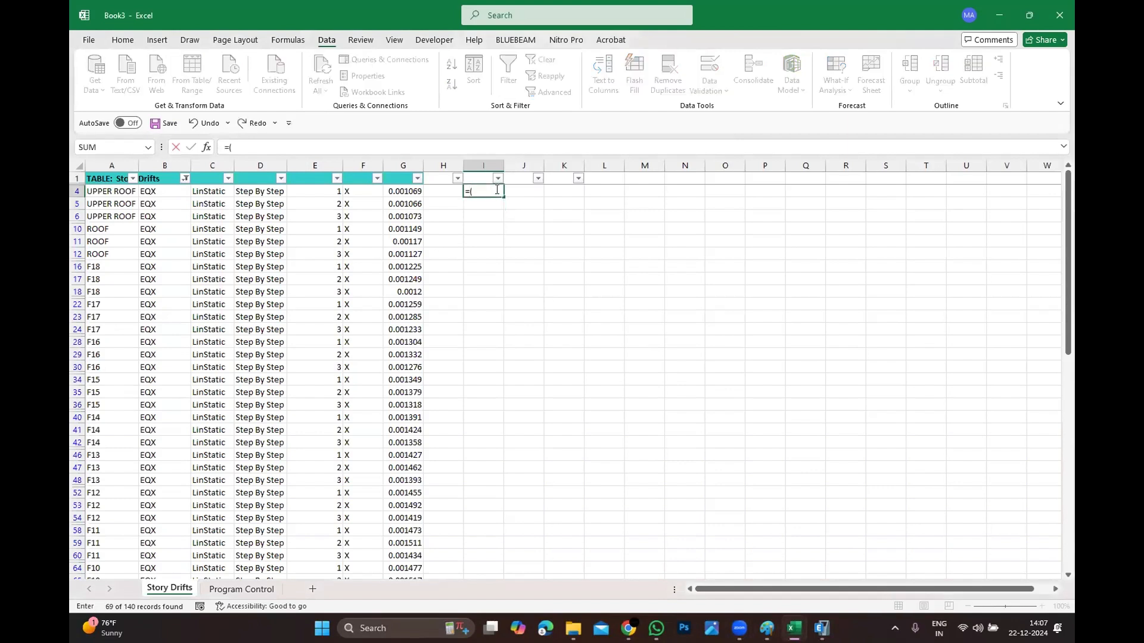
{"action": "type", "text": "(4*"}
{"action": "left_click", "coordinate": [402, 189]}
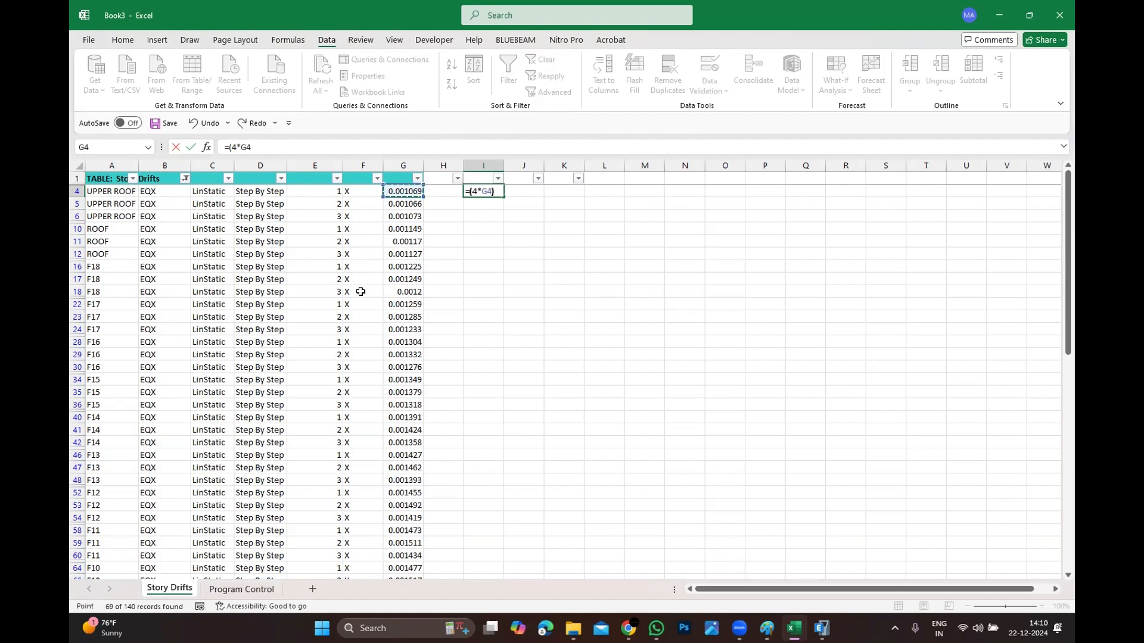
{"action": "type", "text": ")/1"}
{"action": "left_click", "coordinate": [471, 191]}
{"action": "type", "text": "("}
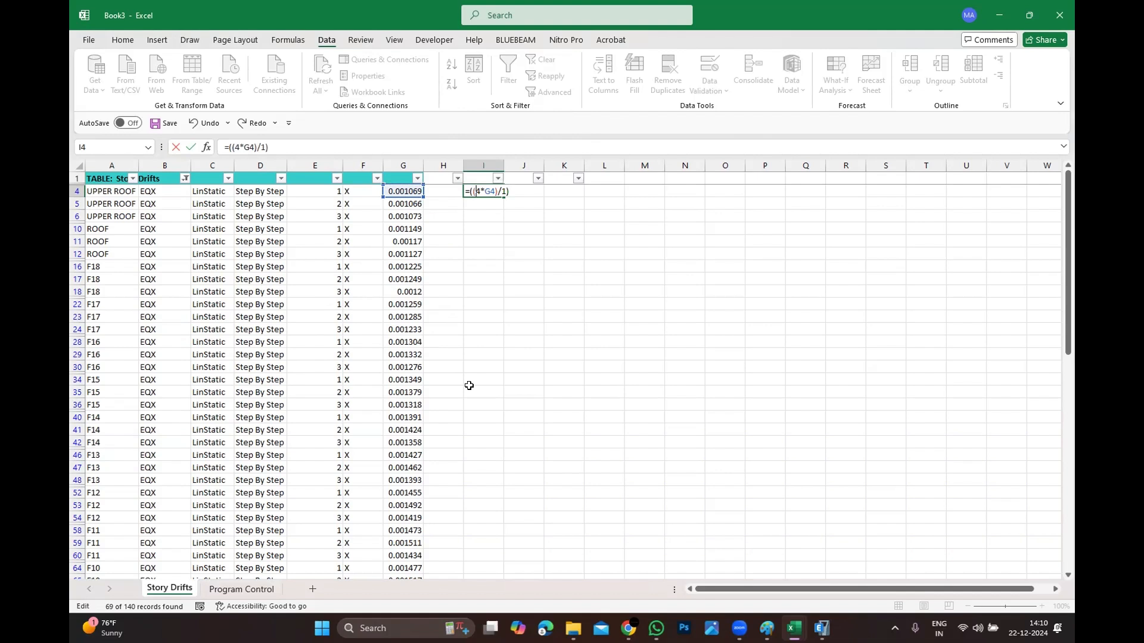
{"action": "right_click", "coordinate": [508, 213]}
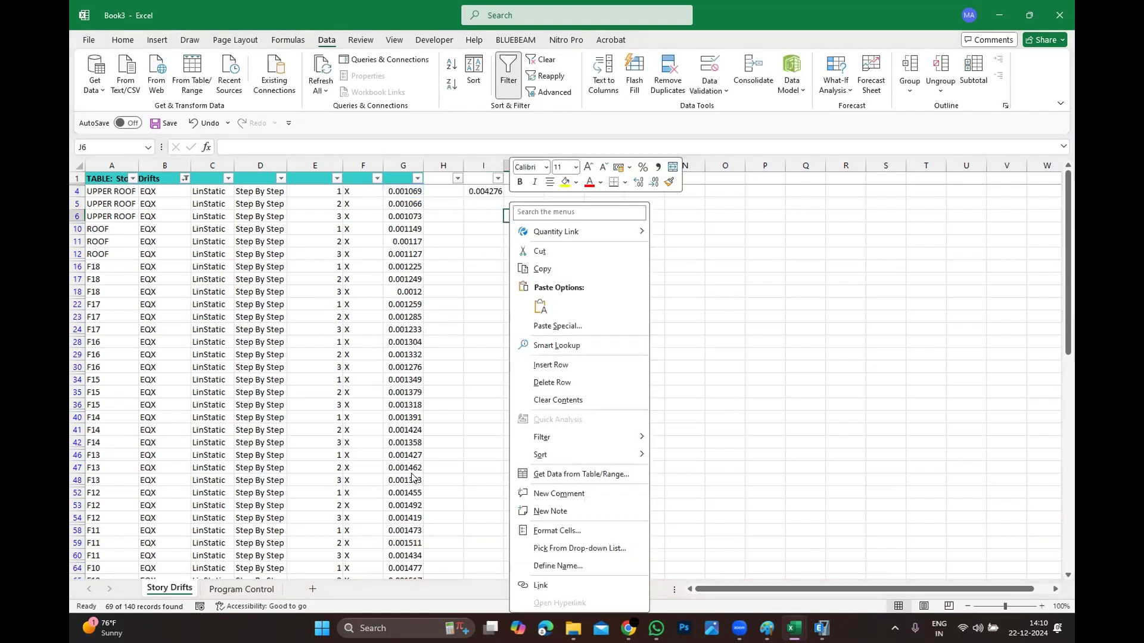
{"action": "key", "text": "Escape"}
Multiply the drift formula in cell I4 by 1000, making it =((4*G4)/1)*1000, and reselect the cell.
{"action": "double_click", "coordinate": [472, 188]}
{"action": "type", "text": "*1000"}
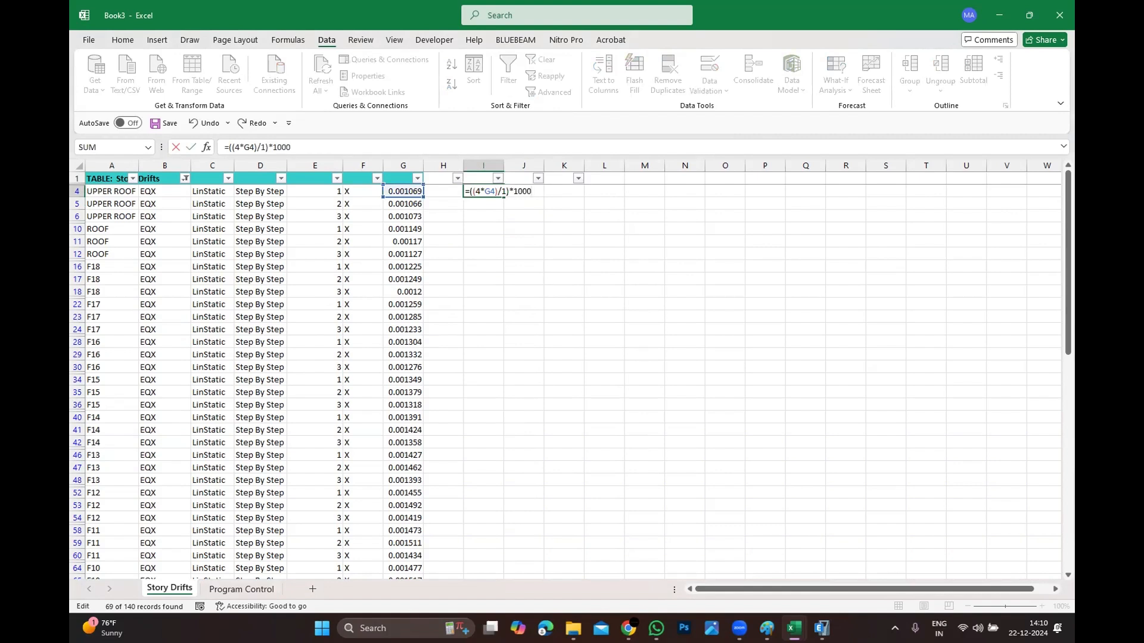
{"action": "key", "text": "Return"}
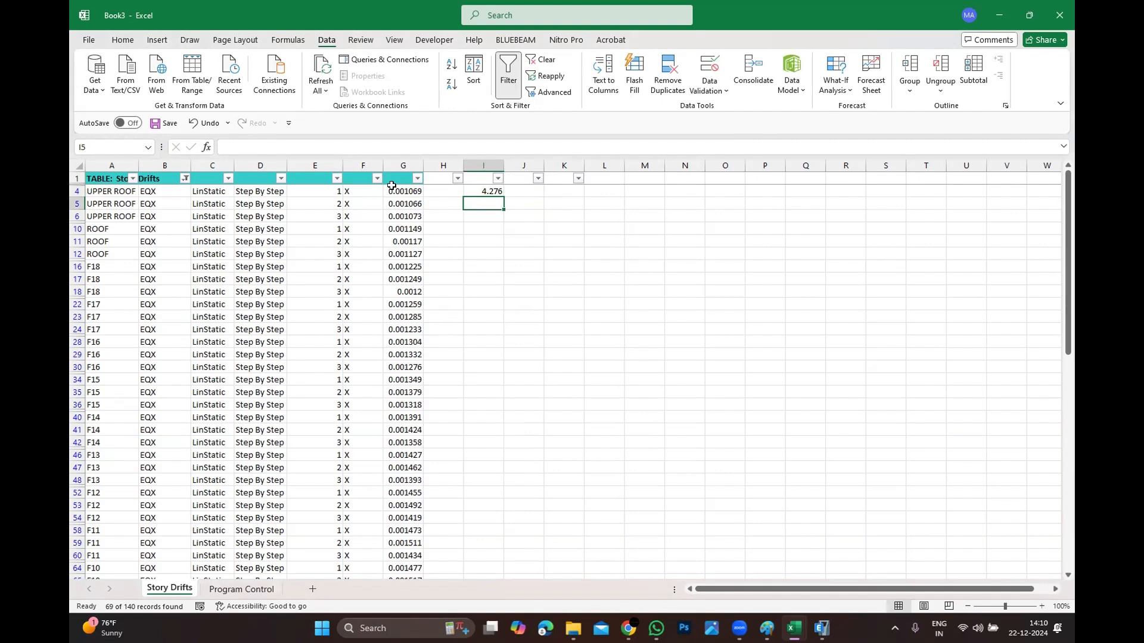
{"action": "left_click", "coordinate": [484, 188]}
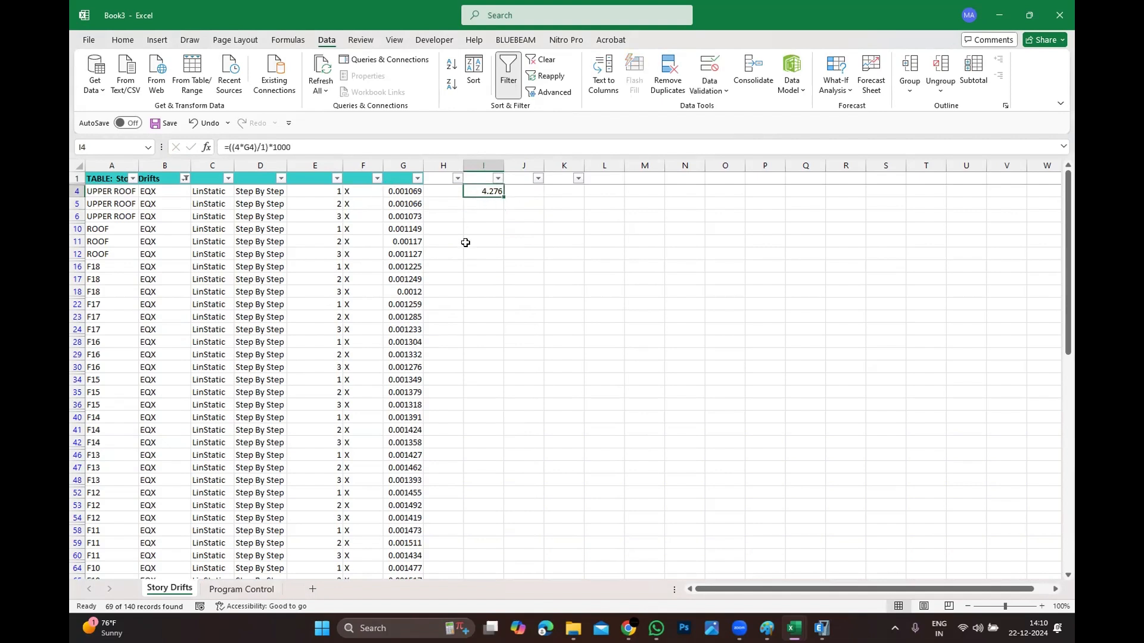
Clear the amplified drift formula from cell I4.
{"action": "key", "text": "Delete"}
Try sorting the drift values in column G from largest to smallest, and undo the sort.
{"action": "left_click", "coordinate": [418, 179]}
{"action": "left_click", "coordinate": [398, 215]}
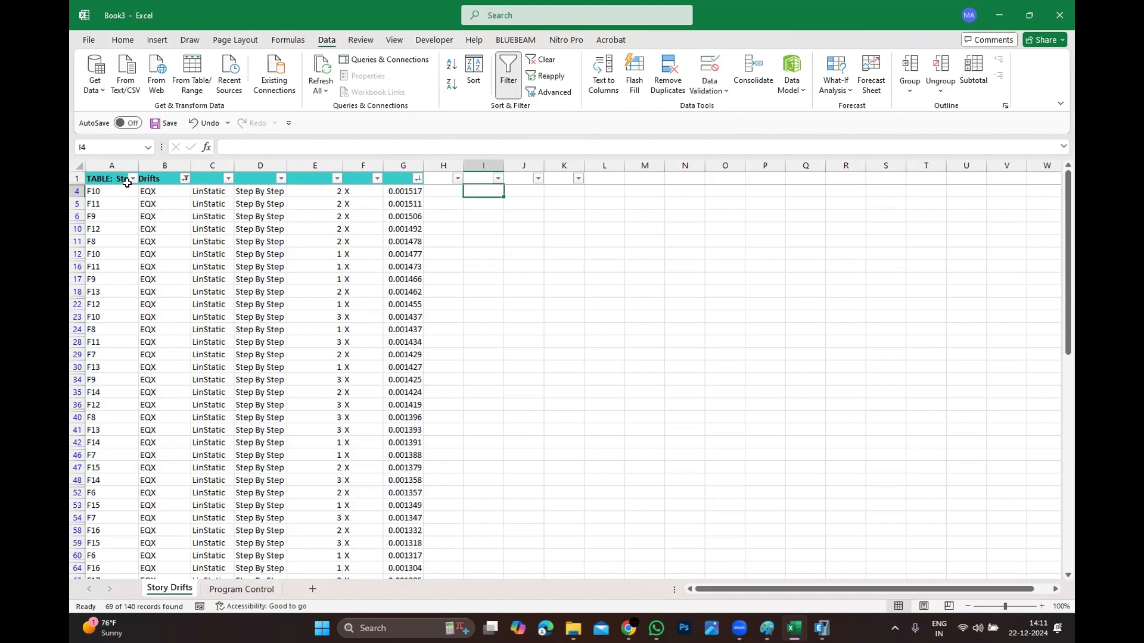
{"action": "key", "text": "ctrl+z"}
{"action": "left_click", "coordinate": [346, 273]}
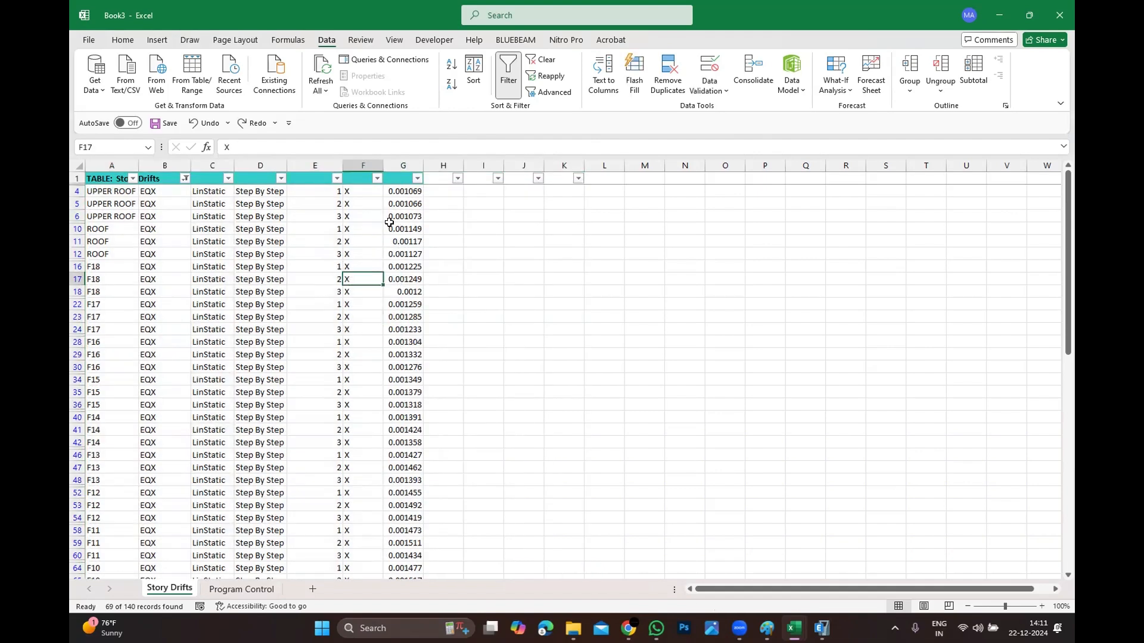
Enter the amplified drift formula =((4*G4)/1)*1000 in cell H4, beside the first EQX drift value.
{"action": "left_click", "coordinate": [441, 190]}
{"action": "type", "text": "="}
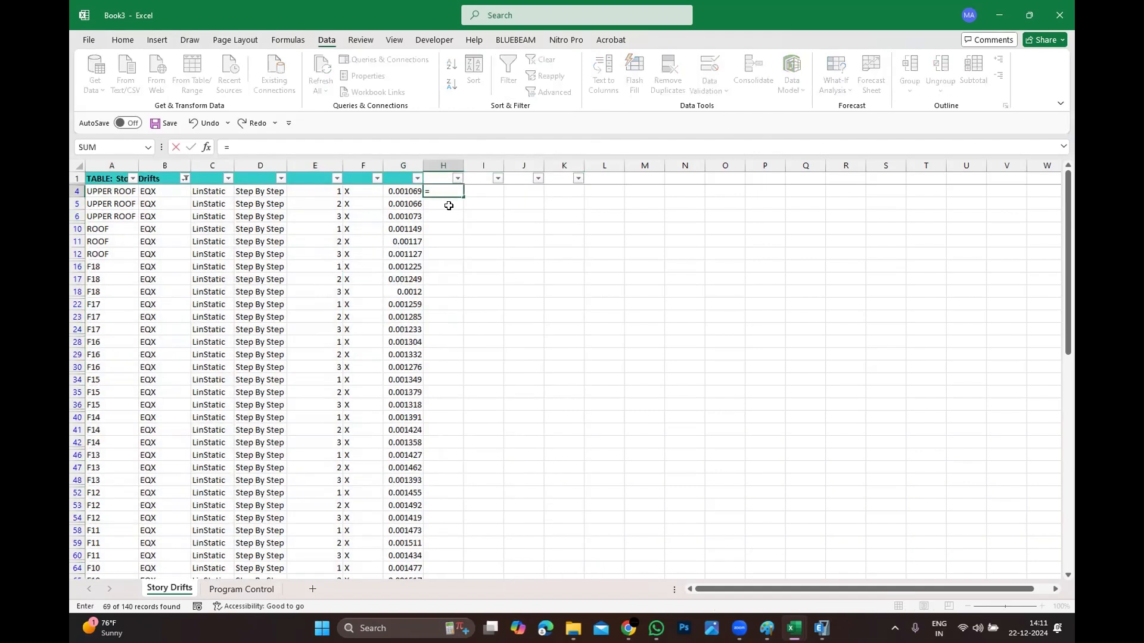
{"action": "key", "text": "Escape"}
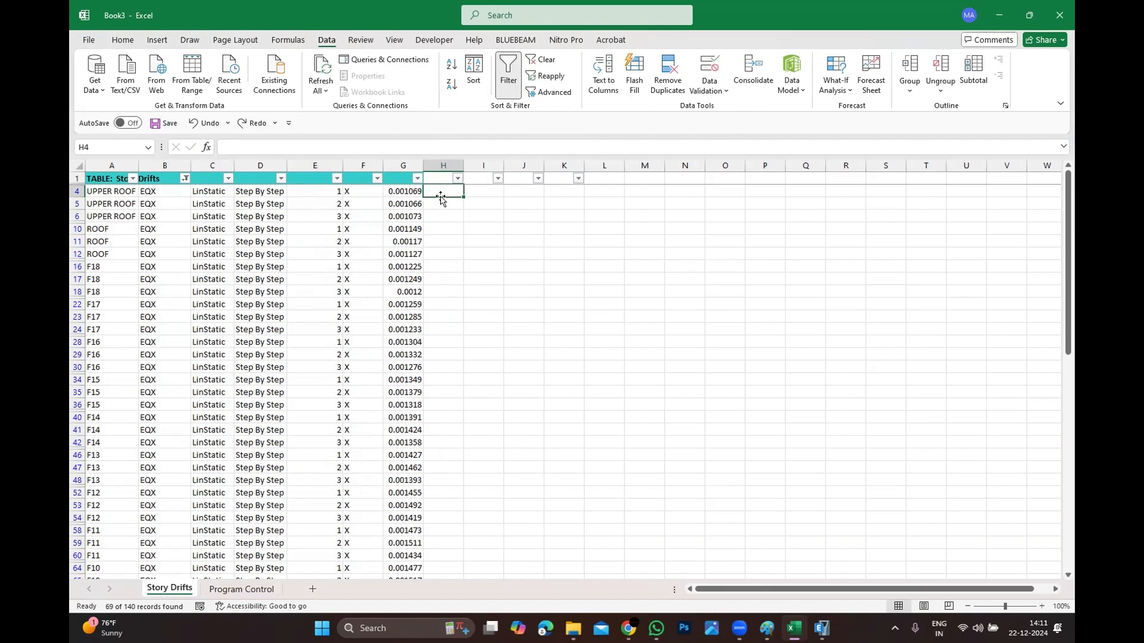
{"action": "type", "text": "="}
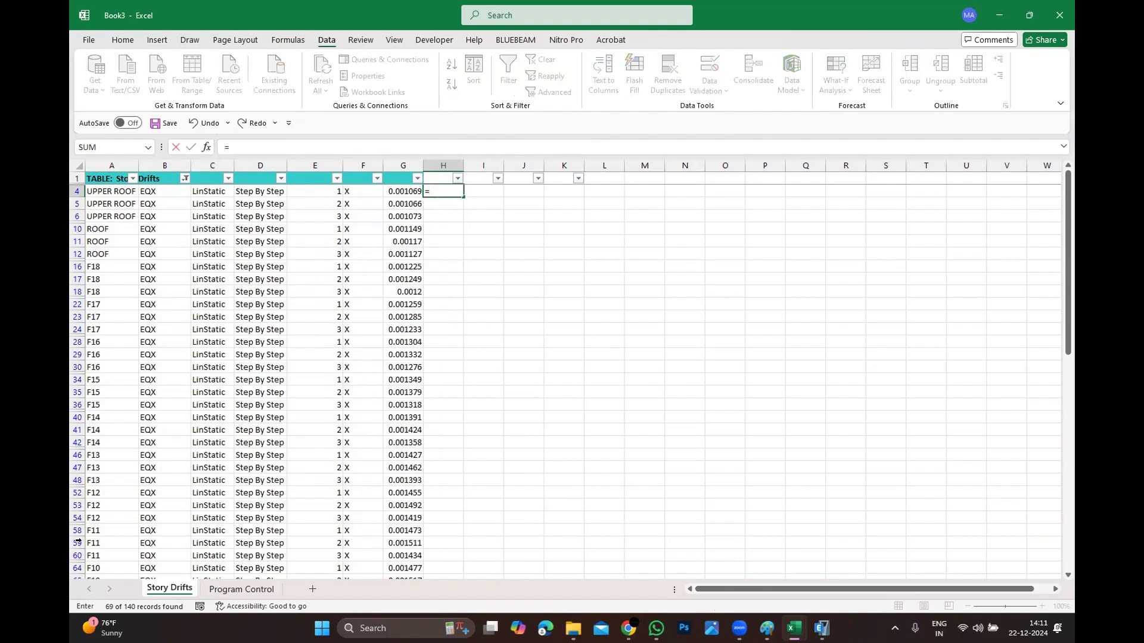
{"action": "type", "text": "((4*"}
{"action": "left_click", "coordinate": [403, 190]}
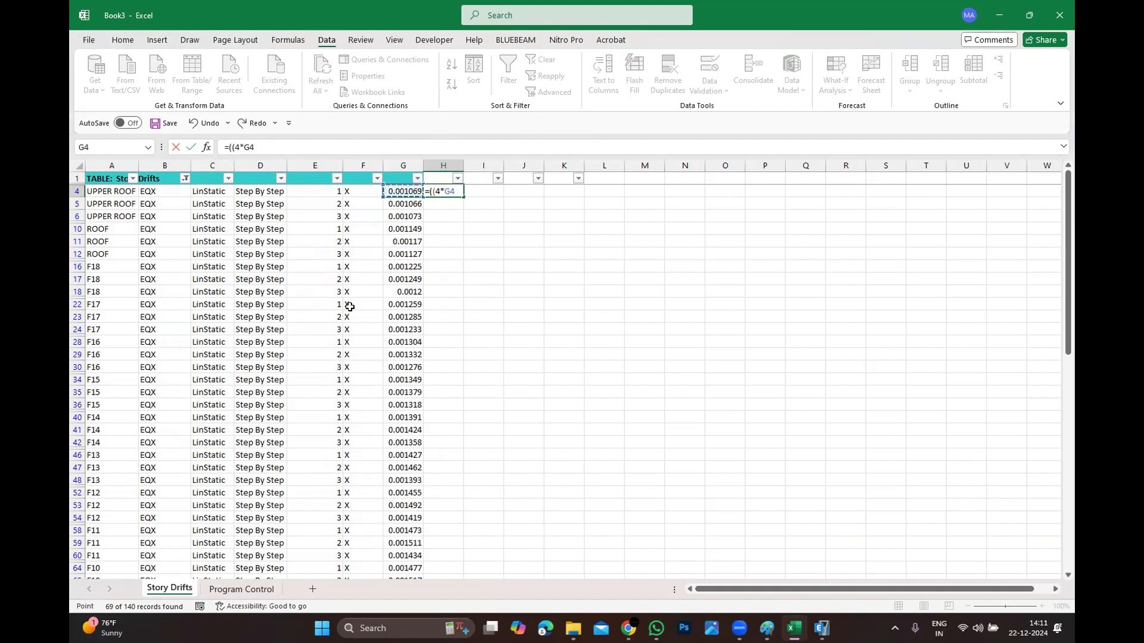
{"action": "type", "text": ")/1)*1000"}
{"action": "key", "text": "Return"}
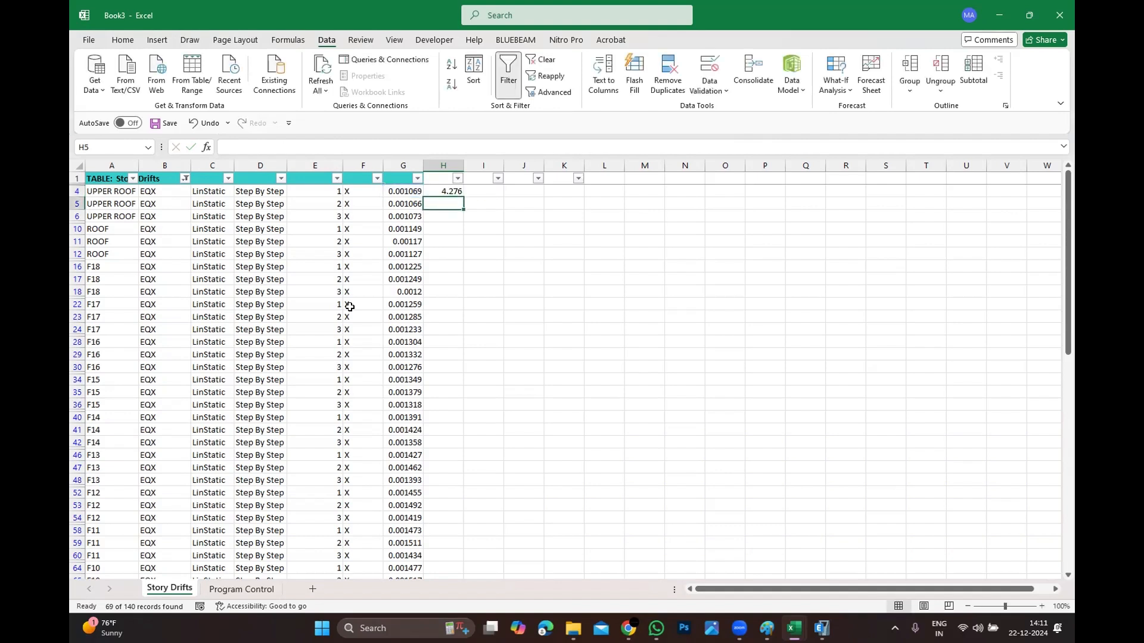
Fill the H4 drift formula down column H to row 138 and review the amplified drifts story by story.
{"action": "left_click", "coordinate": [443, 191]}
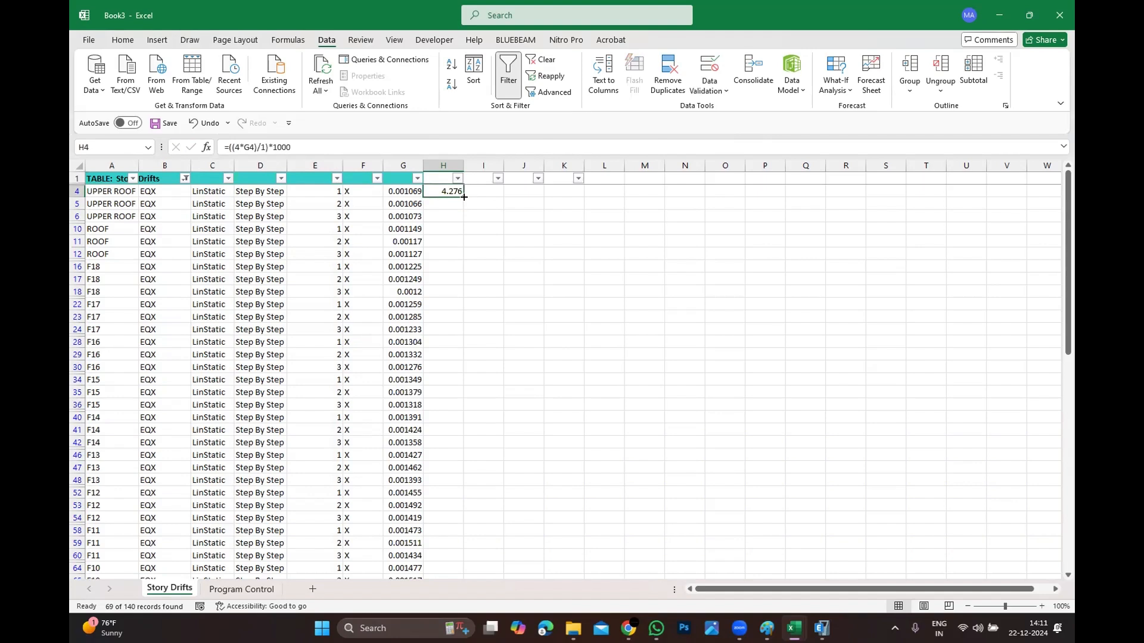
{"action": "left_click_drag", "start_coordinate": [463, 197], "coordinate": [447, 563]}
{"action": "left_click_drag", "start_coordinate": [470, 576], "coordinate": [479, 548]}
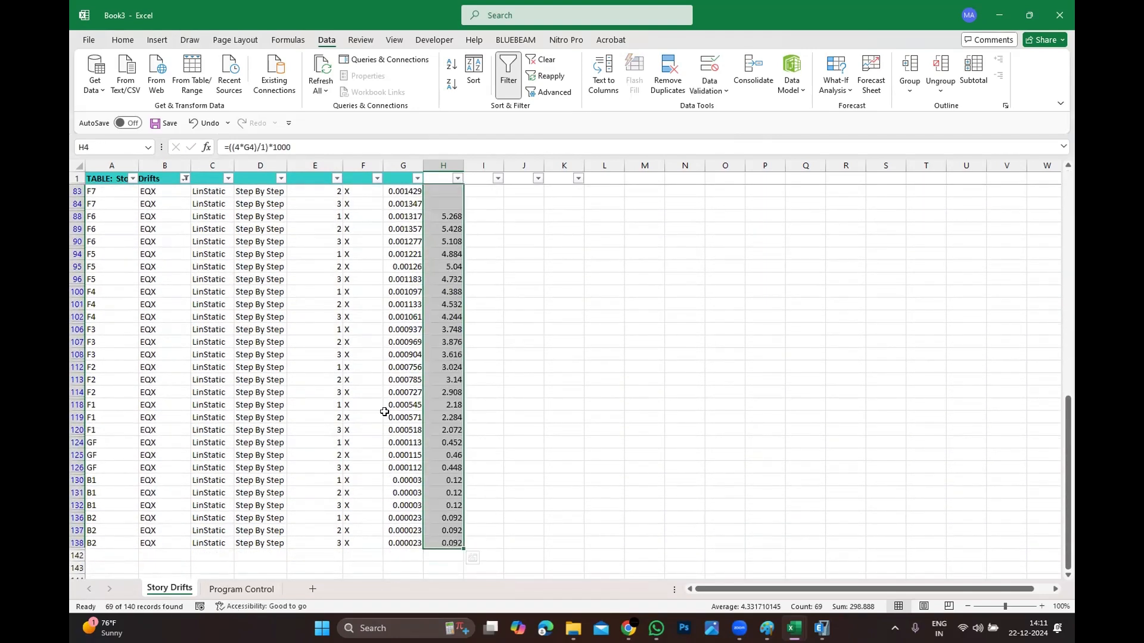
{"action": "scroll", "coordinate": [429, 298], "scroll_direction": "up", "scroll_amount": 13}
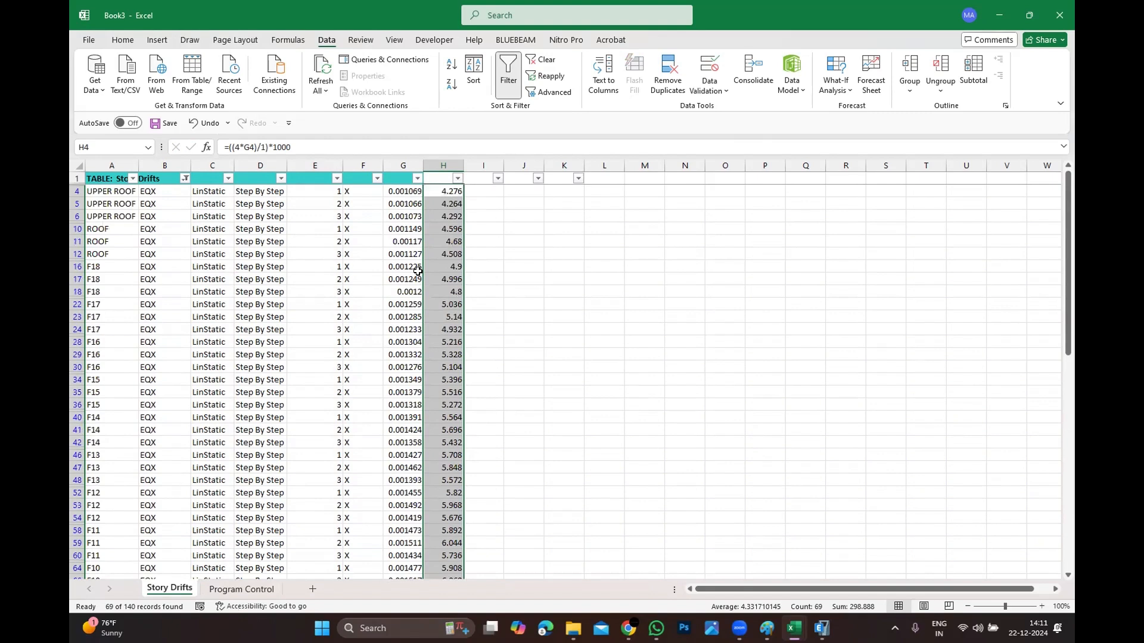
{"action": "left_click", "coordinate": [633, 279]}
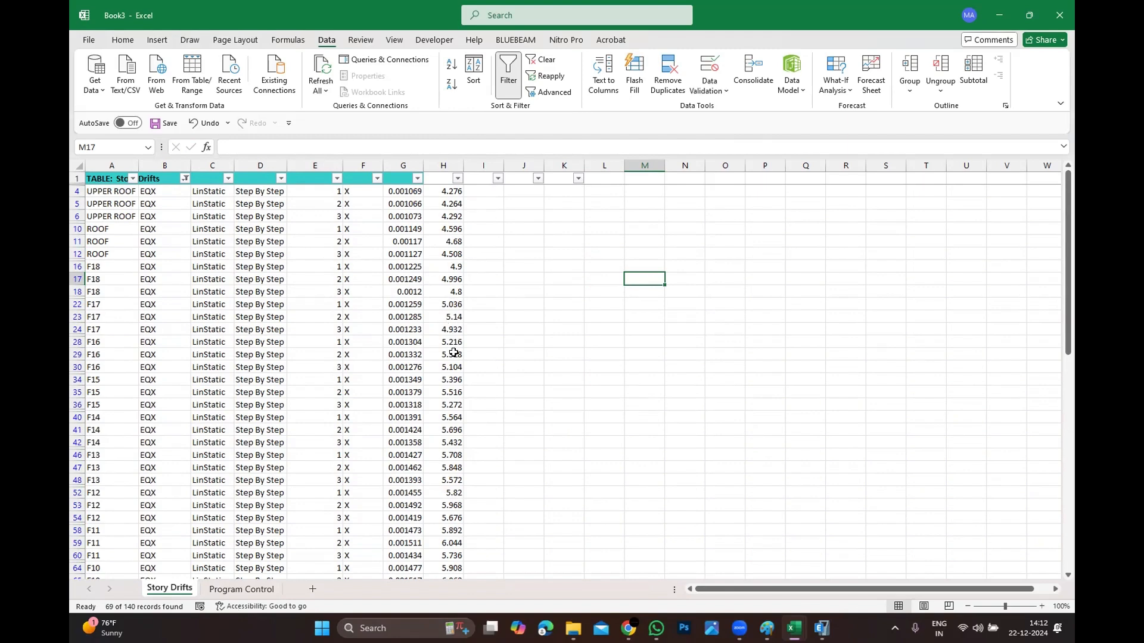
{"action": "scroll", "coordinate": [446, 380], "scroll_direction": "down", "scroll_amount": 2}
{"action": "scroll", "coordinate": [446, 380], "scroll_direction": "down", "scroll_amount": 3}
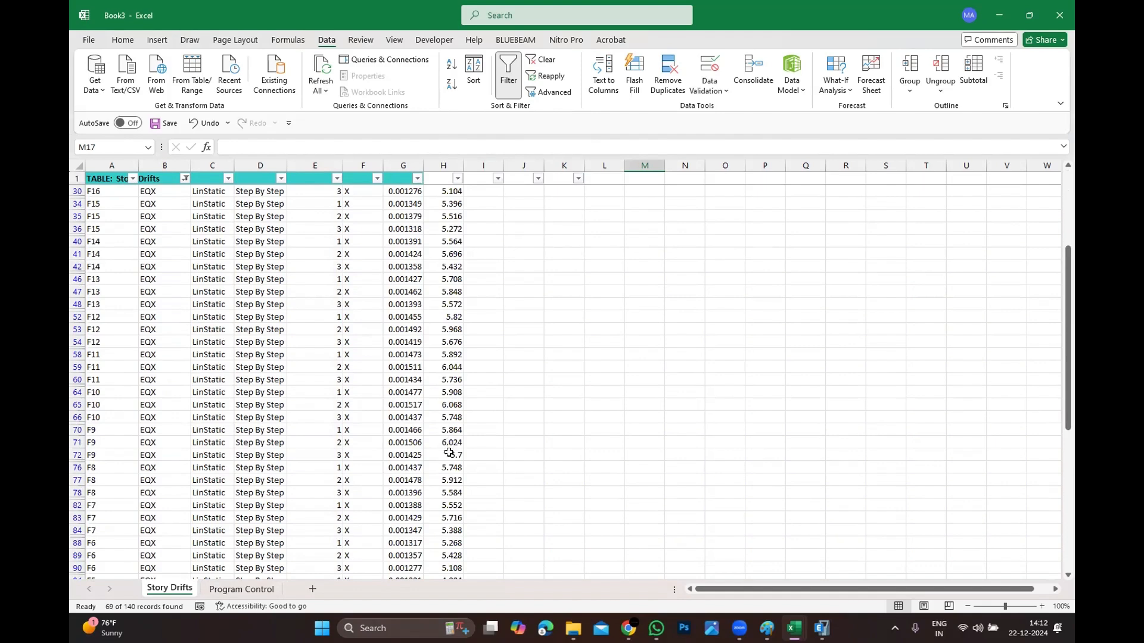
{"action": "scroll", "coordinate": [453, 440], "scroll_direction": "down", "scroll_amount": 2}
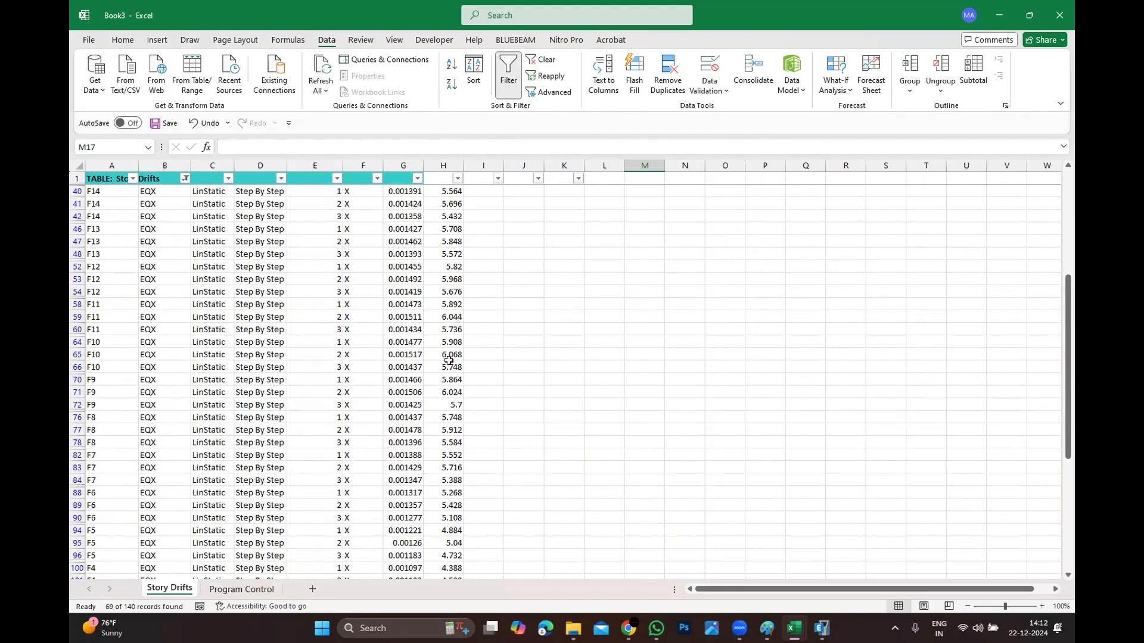
{"action": "scroll", "coordinate": [446, 357], "scroll_direction": "up", "scroll_amount": 2}
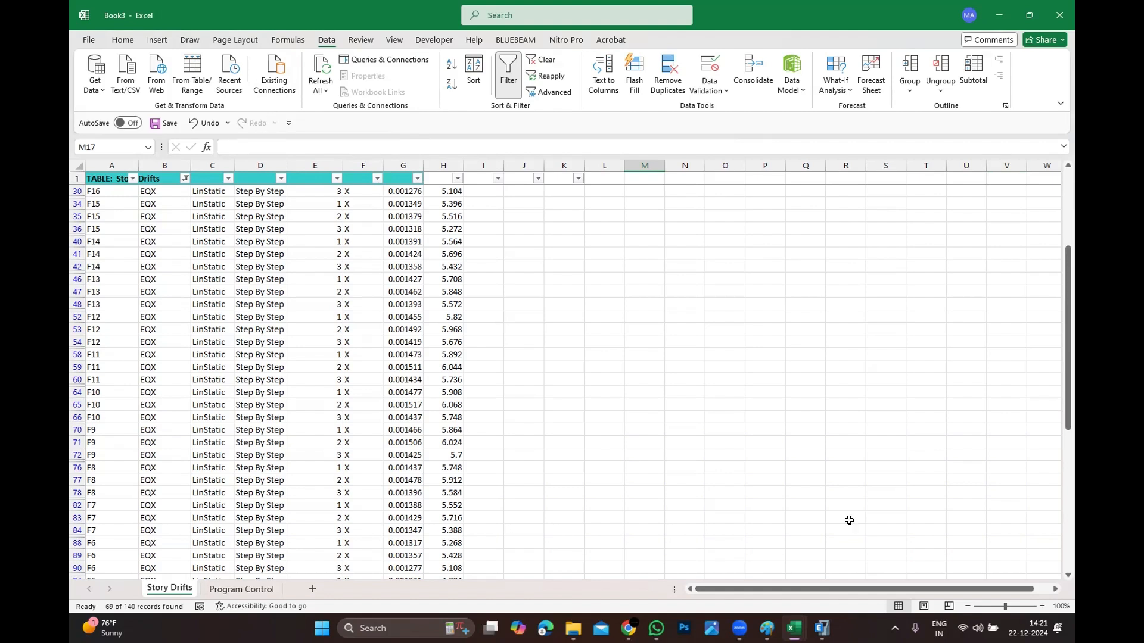
Switch to the Book1 workbook, then to Chrome, and open the Gmail inbox in place of the Introducing ChatGPT page.
{"action": "mouse_move", "coordinate": [767, 629]}
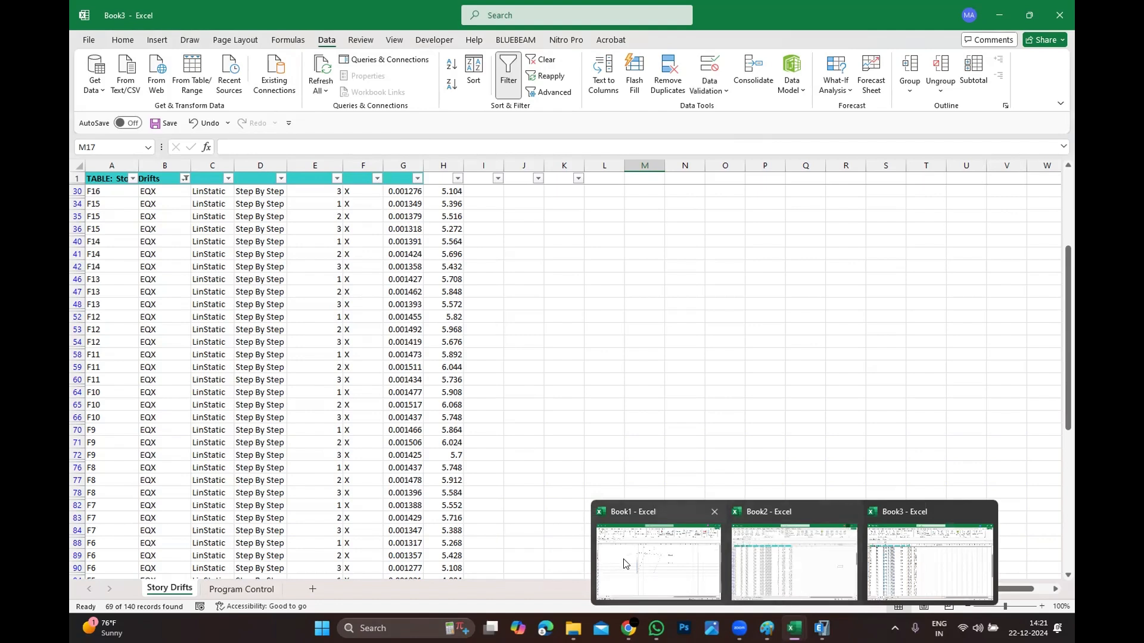
{"action": "left_click", "coordinate": [623, 549]}
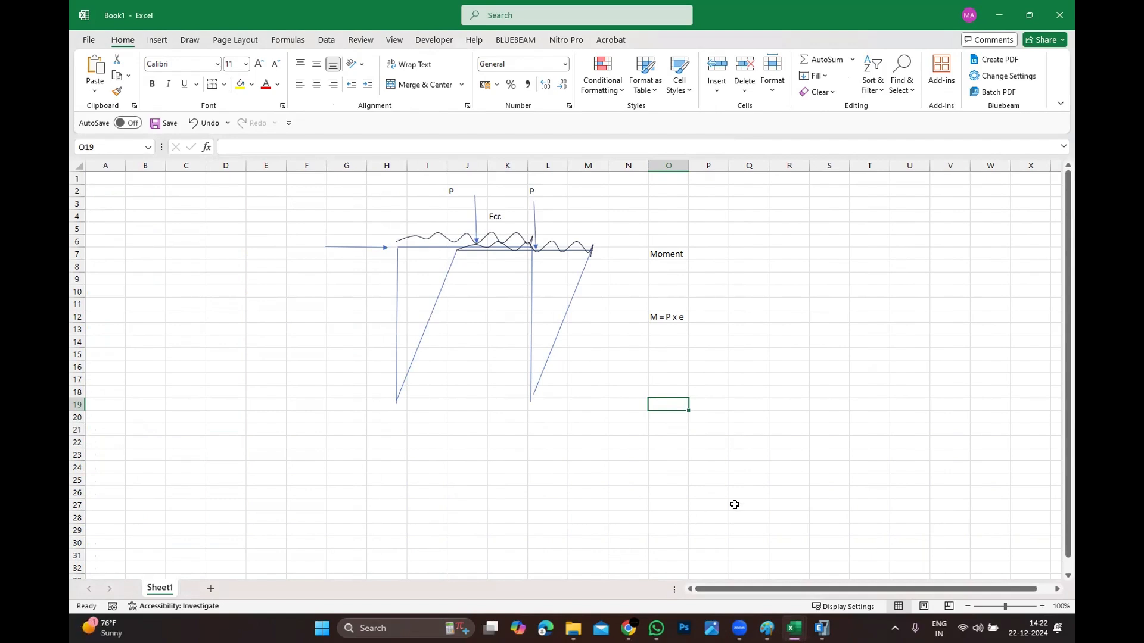
{"action": "mouse_move", "coordinate": [656, 628]}
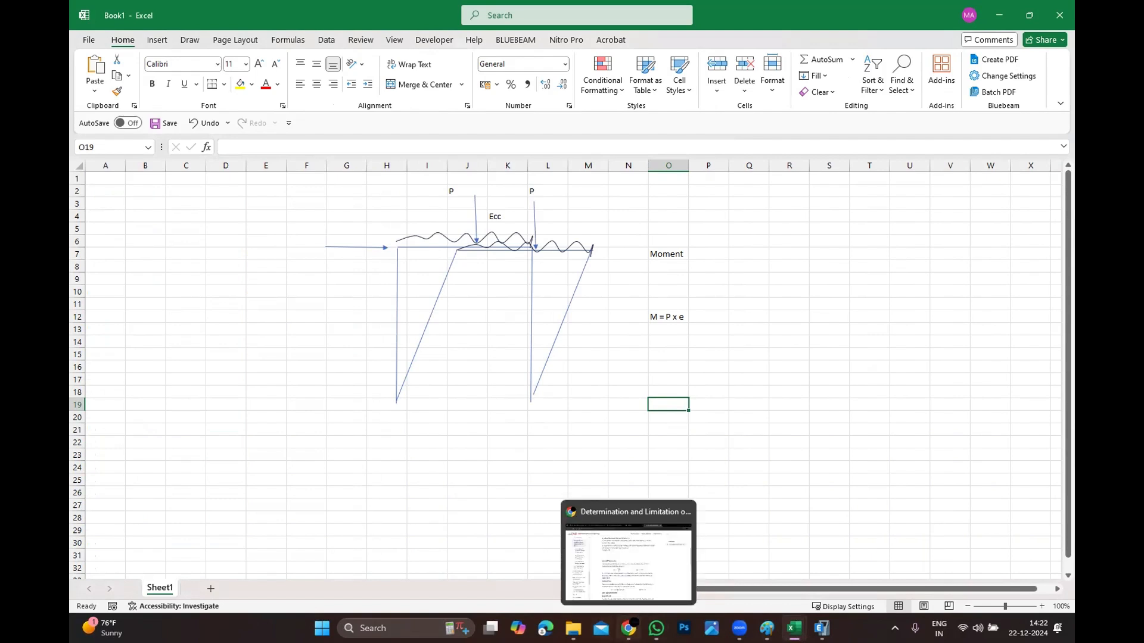
{"action": "left_click", "coordinate": [628, 627]}
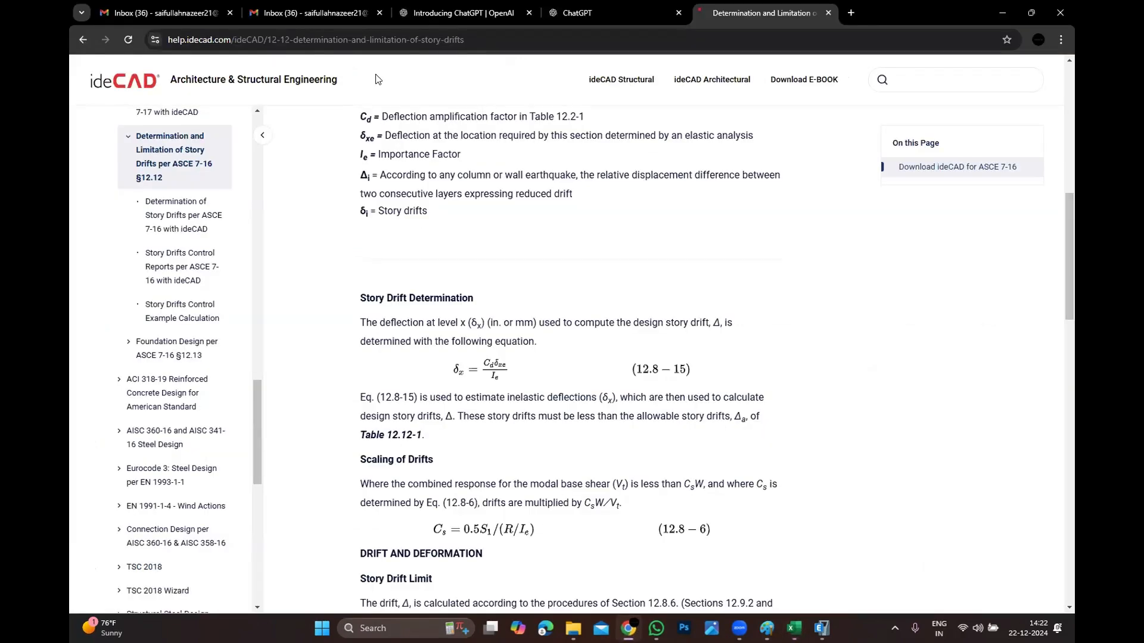
{"action": "left_click", "coordinate": [465, 13]}
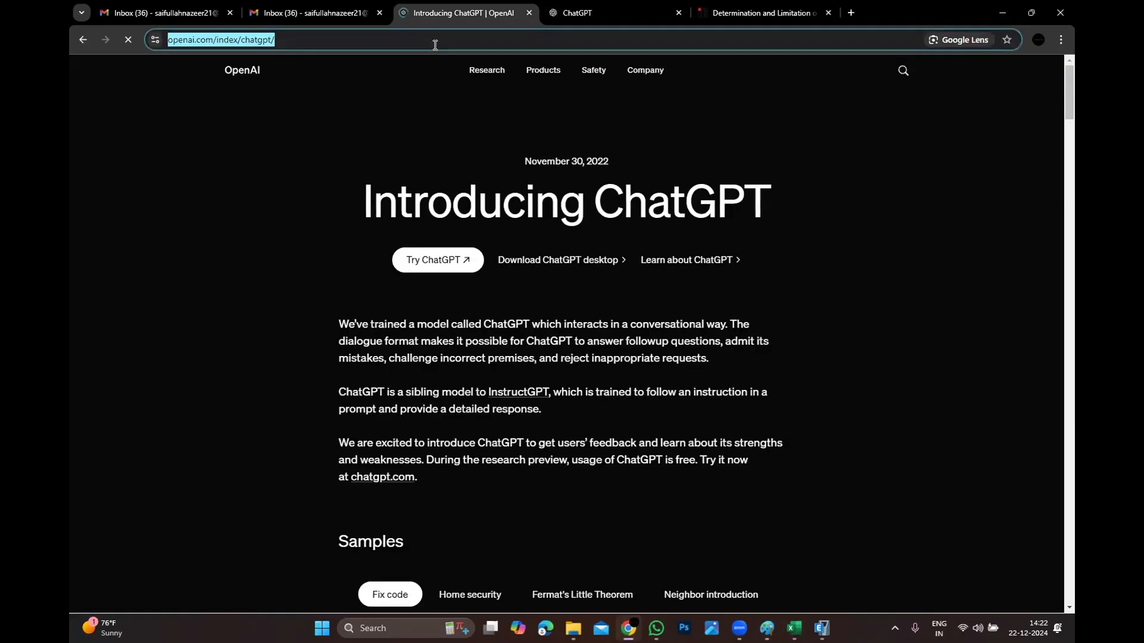
{"action": "left_click", "coordinate": [431, 42]}
{"action": "type", "text": "gmsil"}
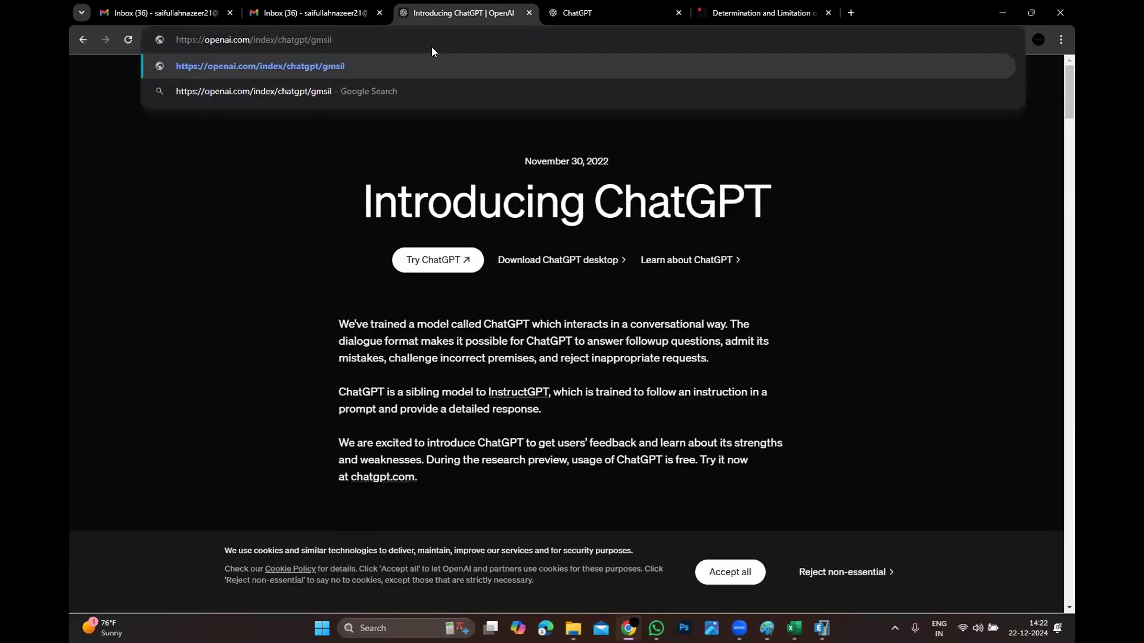
{"action": "key", "text": "ctrl+a"}
{"action": "type", "text": "gmail"}
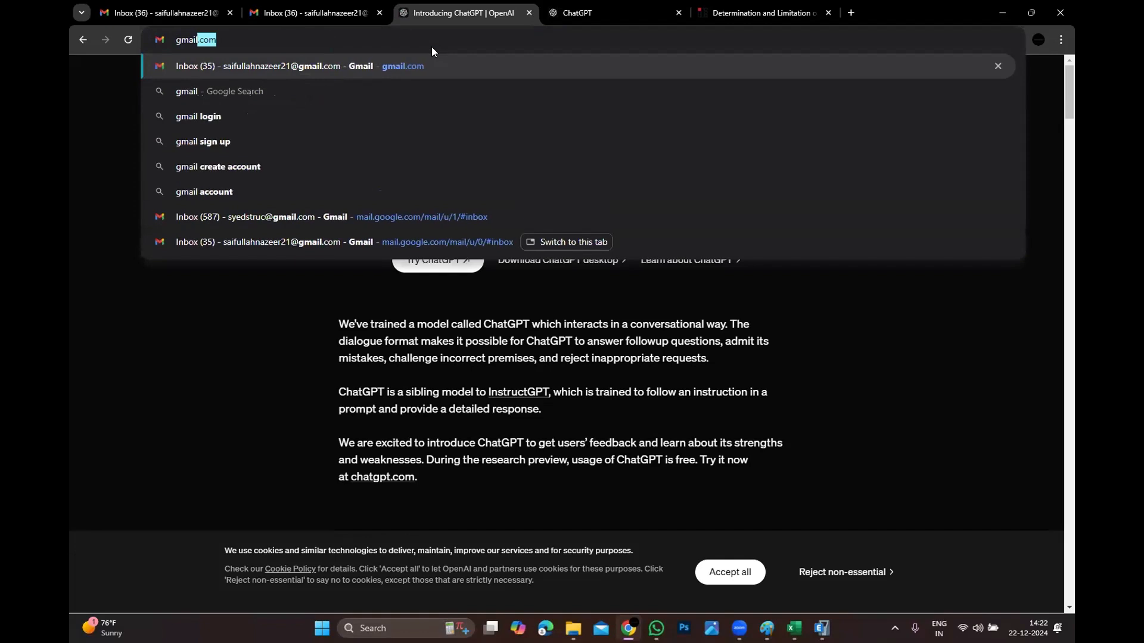
{"action": "key", "text": "Return"}
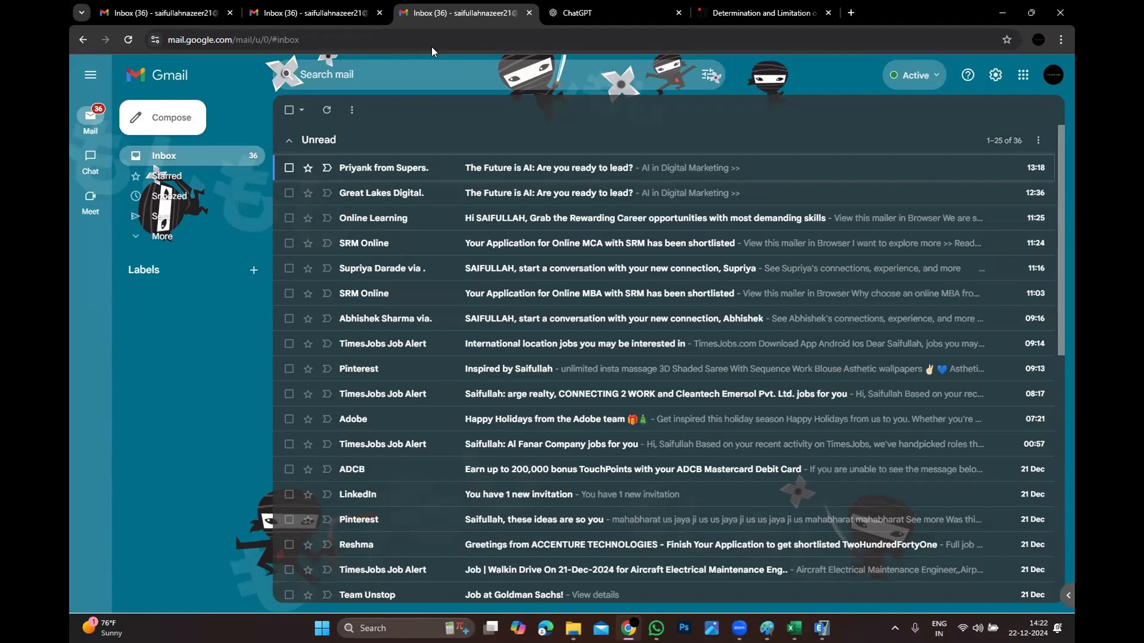
{"action": "left_click", "coordinate": [193, 157]}
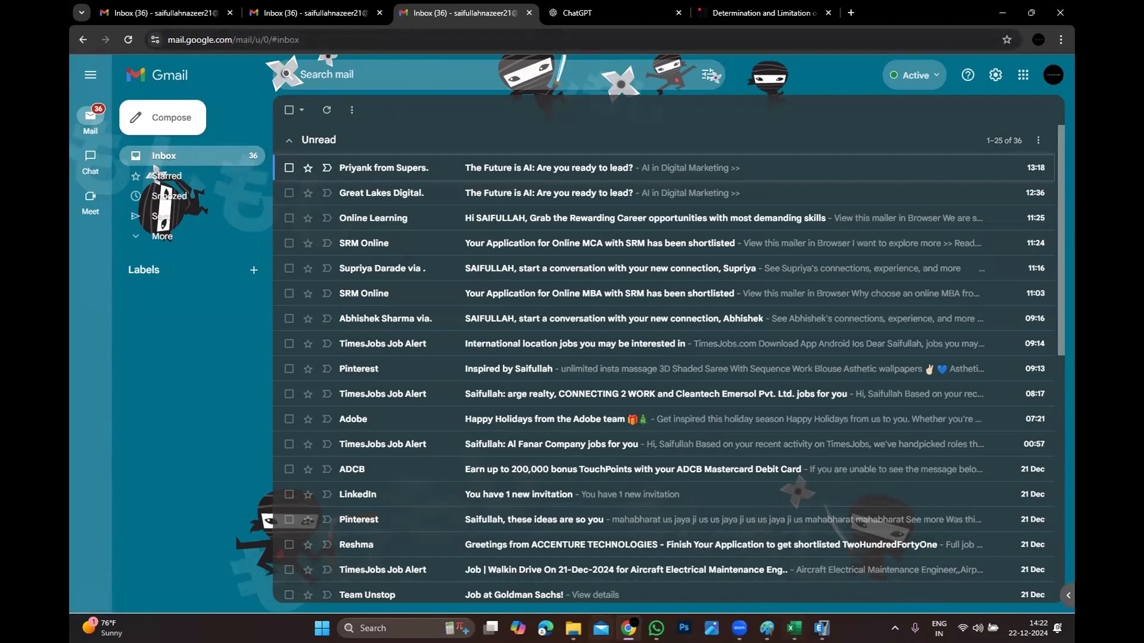
Switch to ETABS and close the ASCE 7-16 seismic loading and load pattern definitions without changes.
{"action": "left_click", "coordinate": [822, 627]}
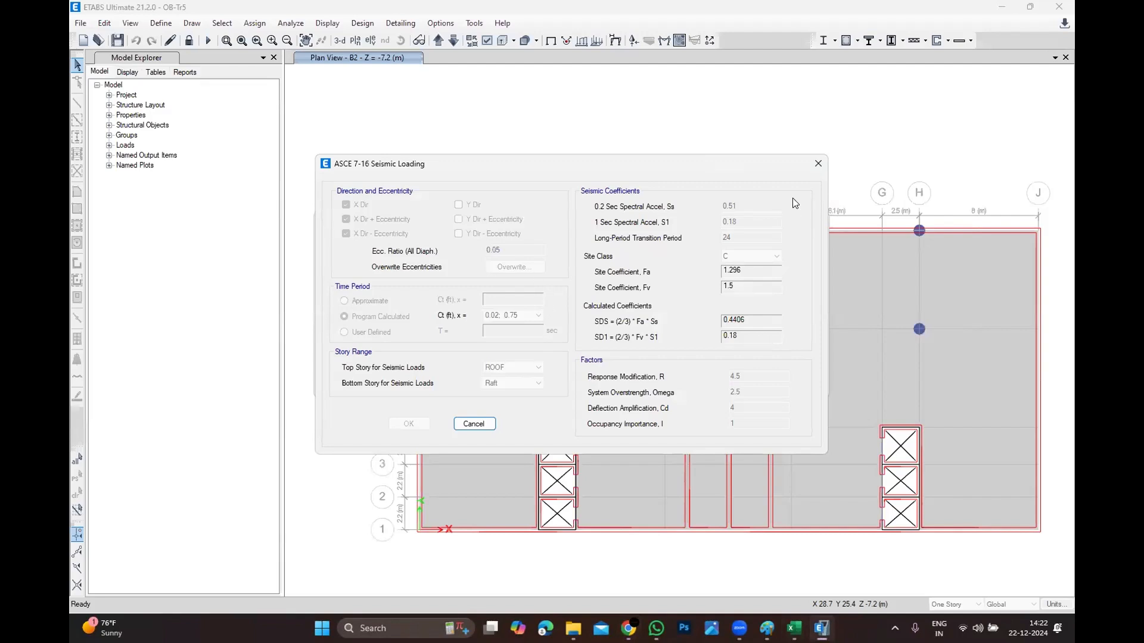
{"action": "left_click", "coordinate": [823, 162]}
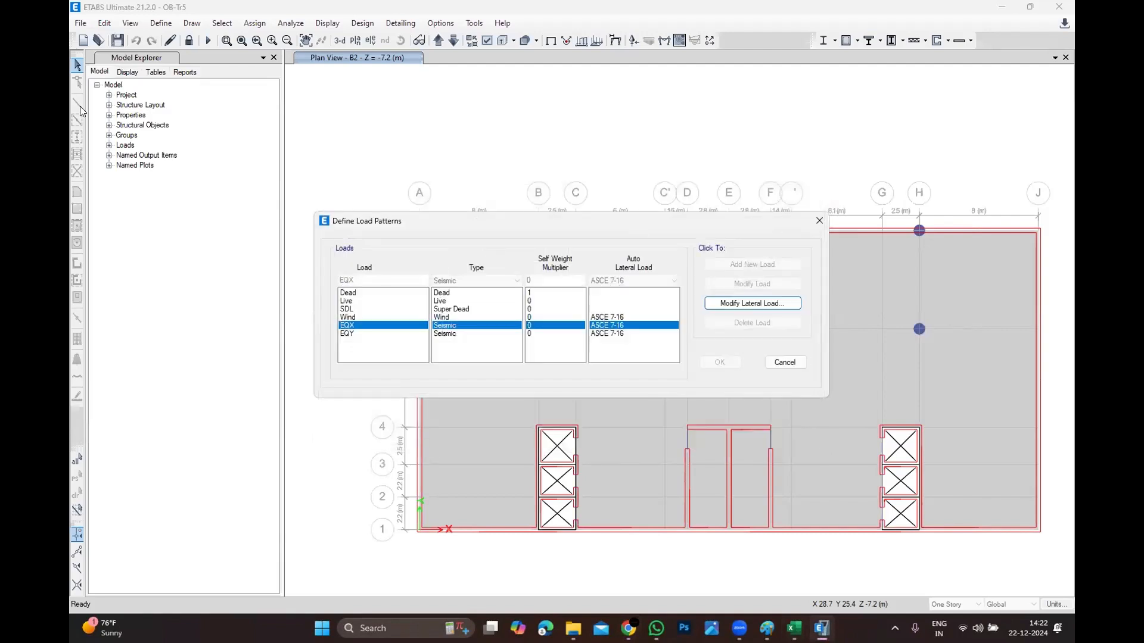
{"action": "left_click", "coordinate": [813, 223]}
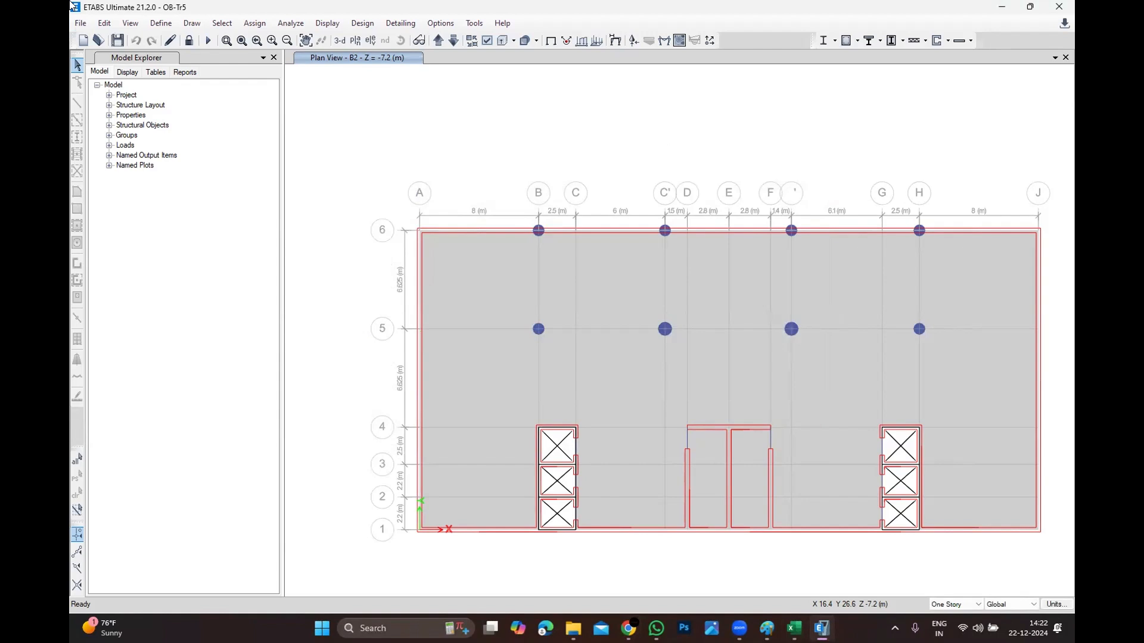
Save a copy of the ETABS model as Model-1 in the 20241222_Algebra_Etabs model folder.
{"action": "left_click", "coordinate": [81, 24]}
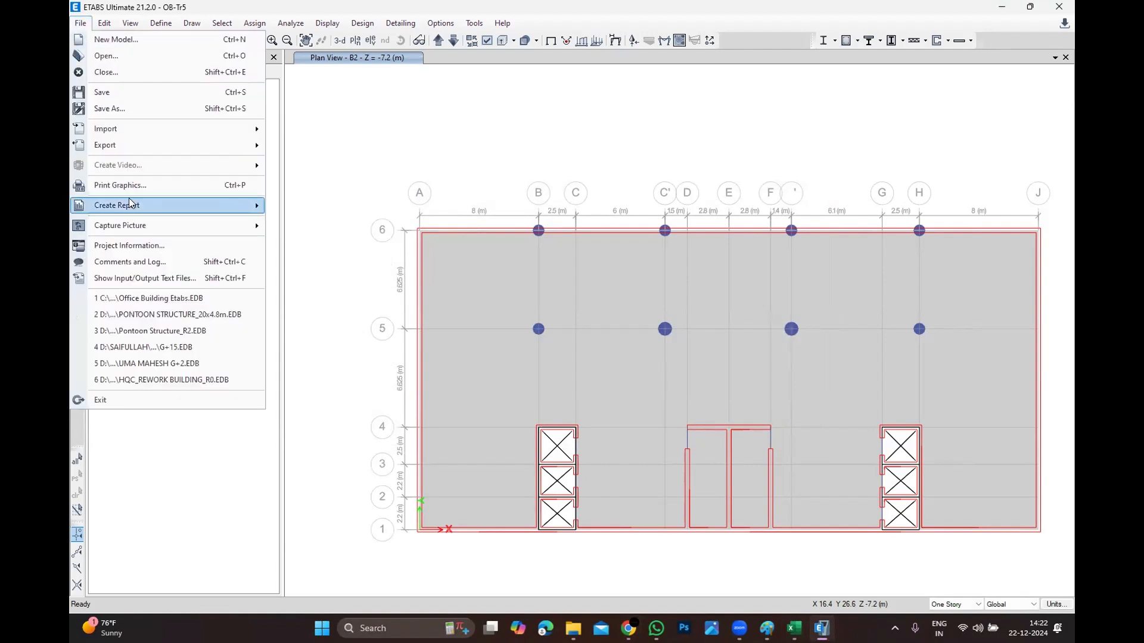
{"action": "left_click", "coordinate": [146, 111]}
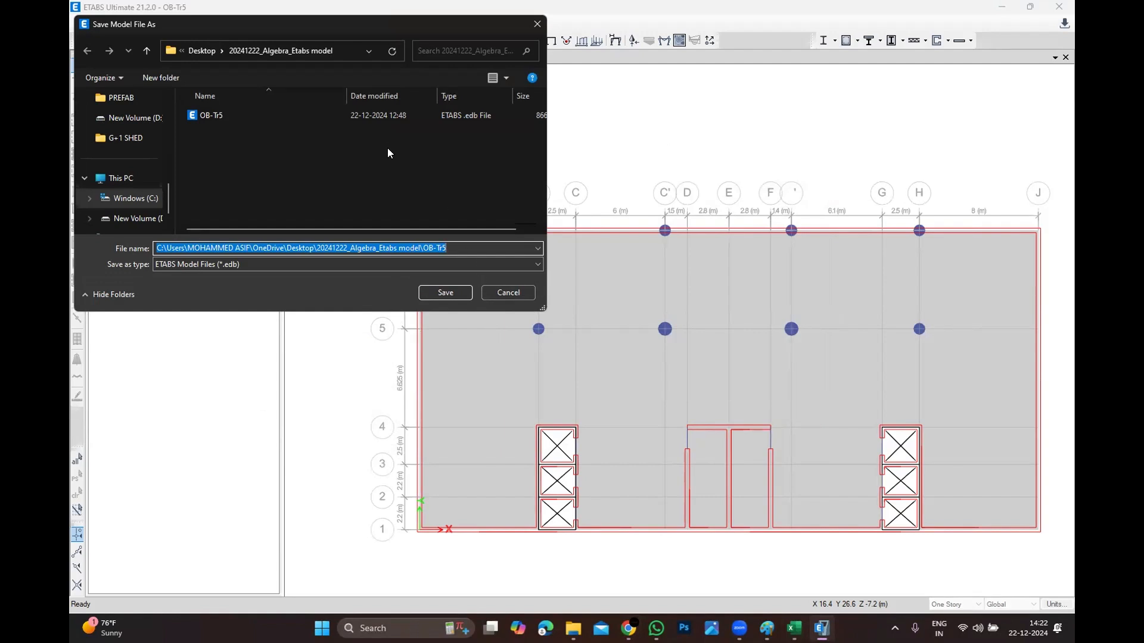
{"action": "type", "text": "Model"}
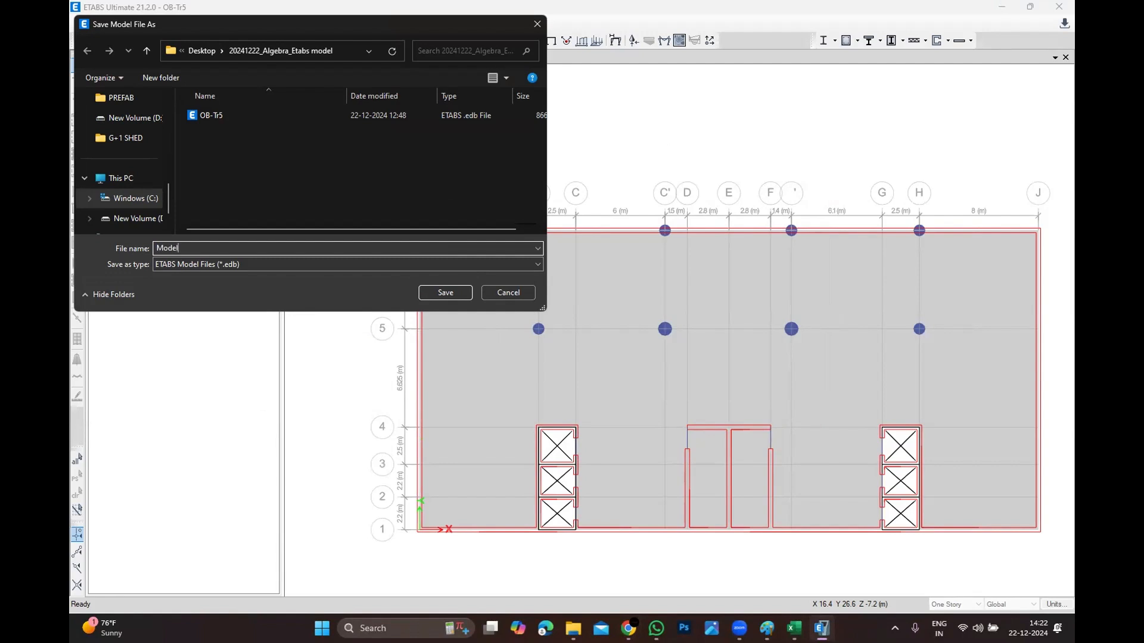
{"action": "type", "text": "-1"}
{"action": "key", "text": "Return"}
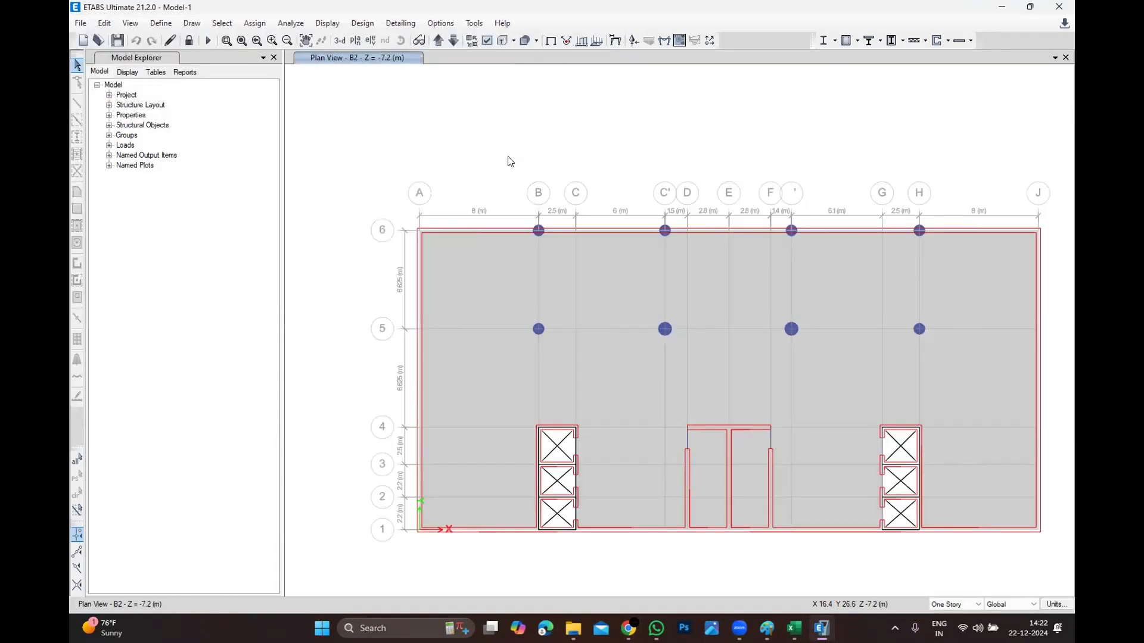
Open the model's story and grid system data for editing.
{"action": "scroll", "coordinate": [511, 162], "scroll_direction": "down", "scroll_amount": 3}
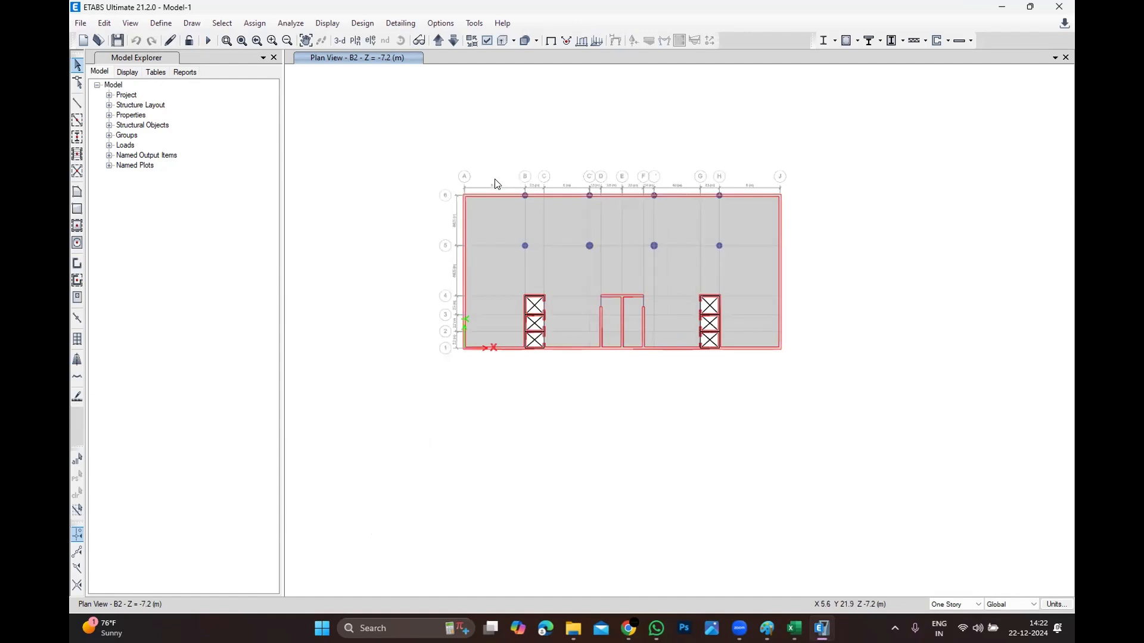
{"action": "scroll", "coordinate": [498, 179], "scroll_direction": "up", "scroll_amount": 2}
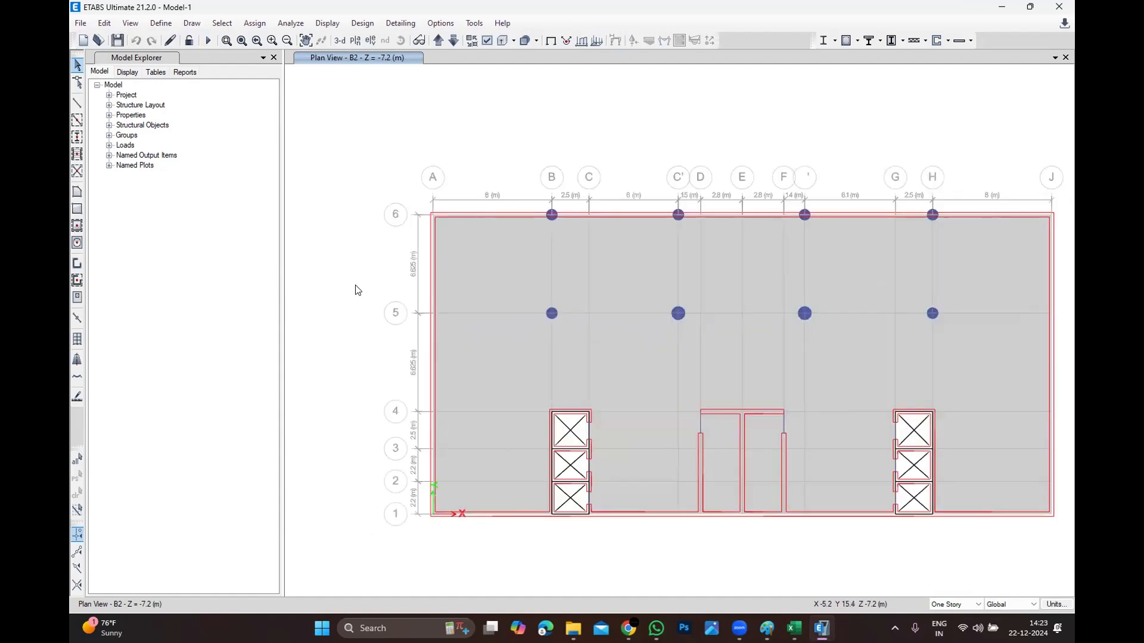
{"action": "scroll", "coordinate": [358, 290], "scroll_direction": "down", "scroll_amount": 2}
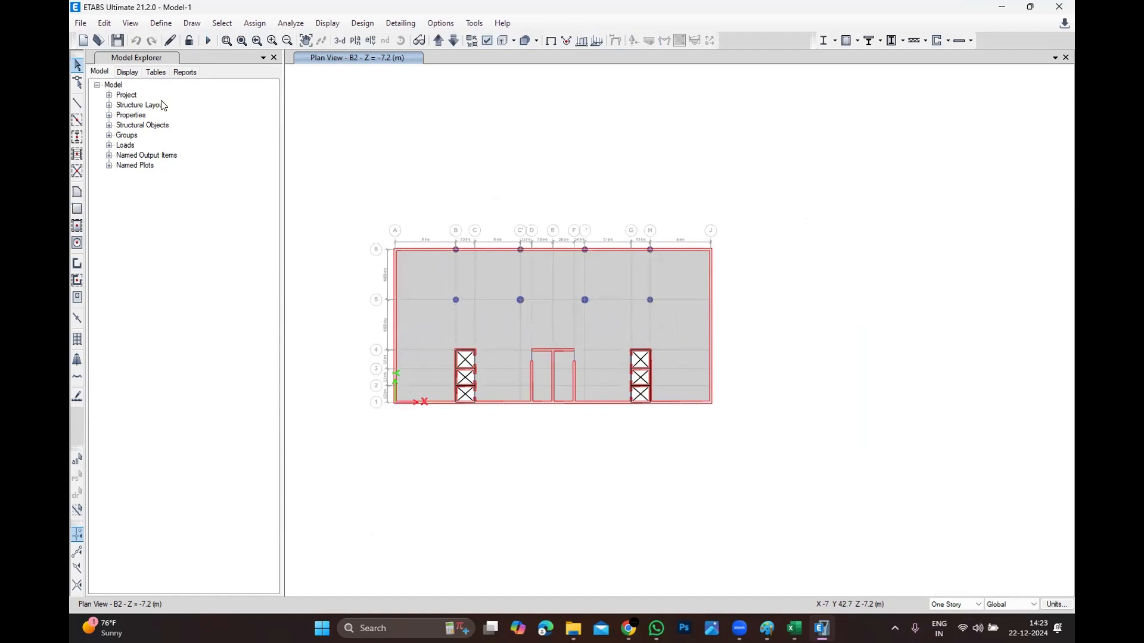
{"action": "left_click", "coordinate": [104, 22]}
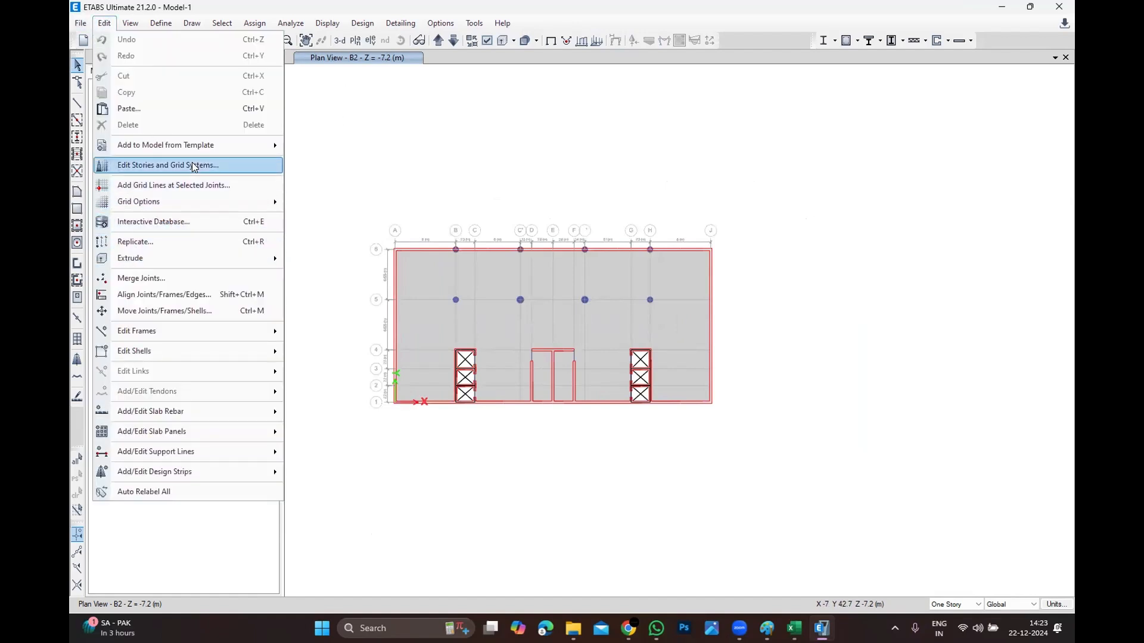
{"action": "left_click", "coordinate": [173, 165]}
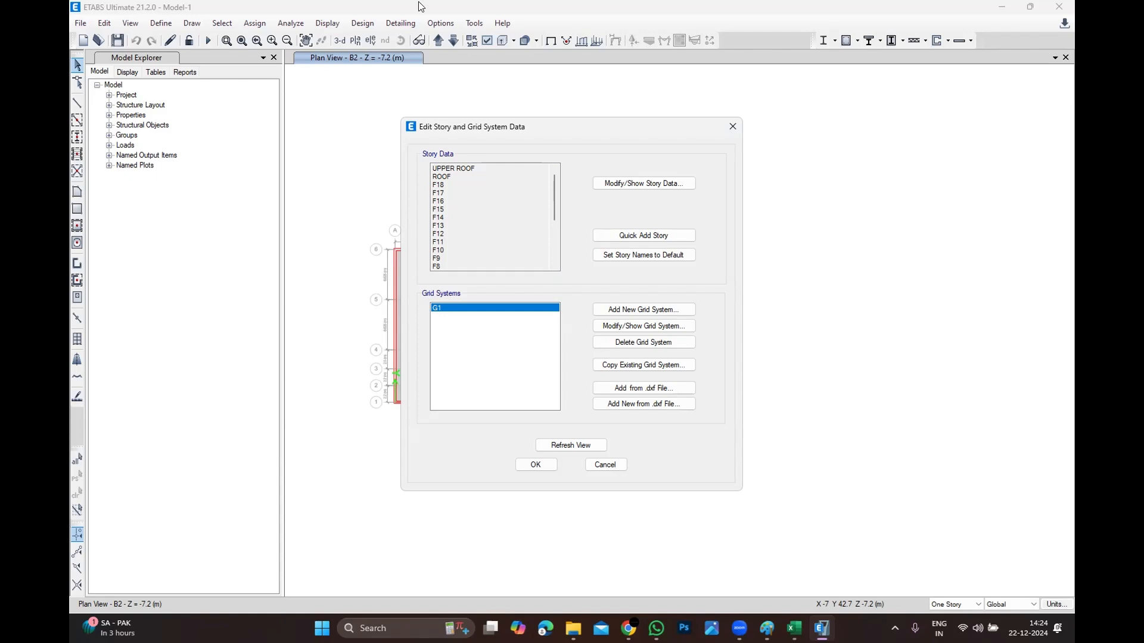
Close the story and grid data without changes, then select and delete all objects on stories B1 through UPPER ROOF.
{"action": "left_click", "coordinate": [733, 126]}
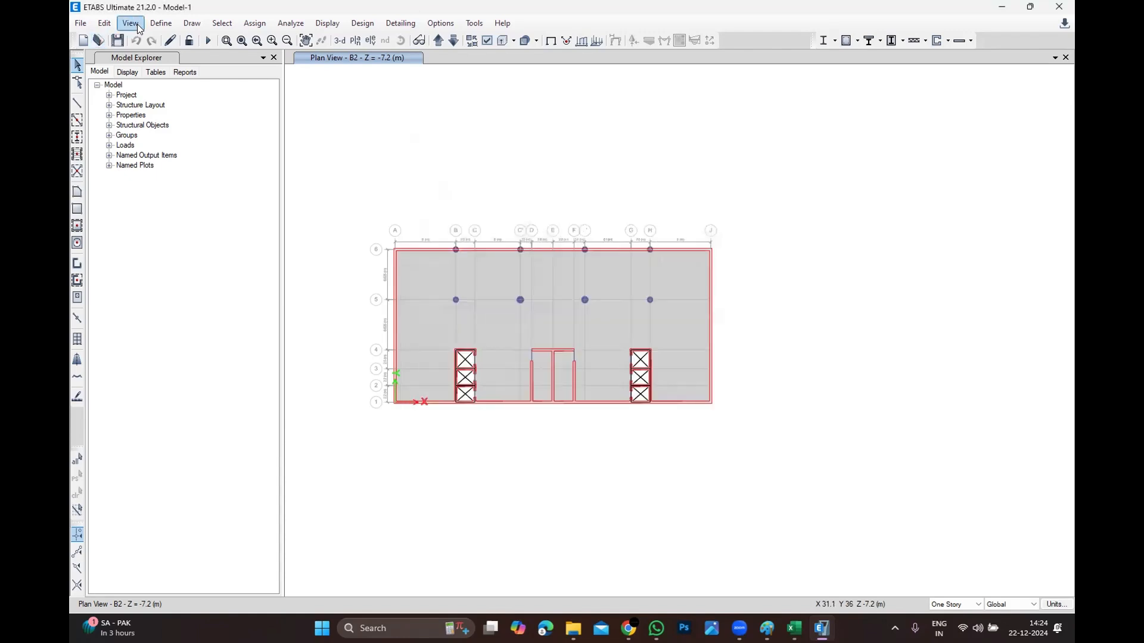
{"action": "left_click", "coordinate": [222, 22]}
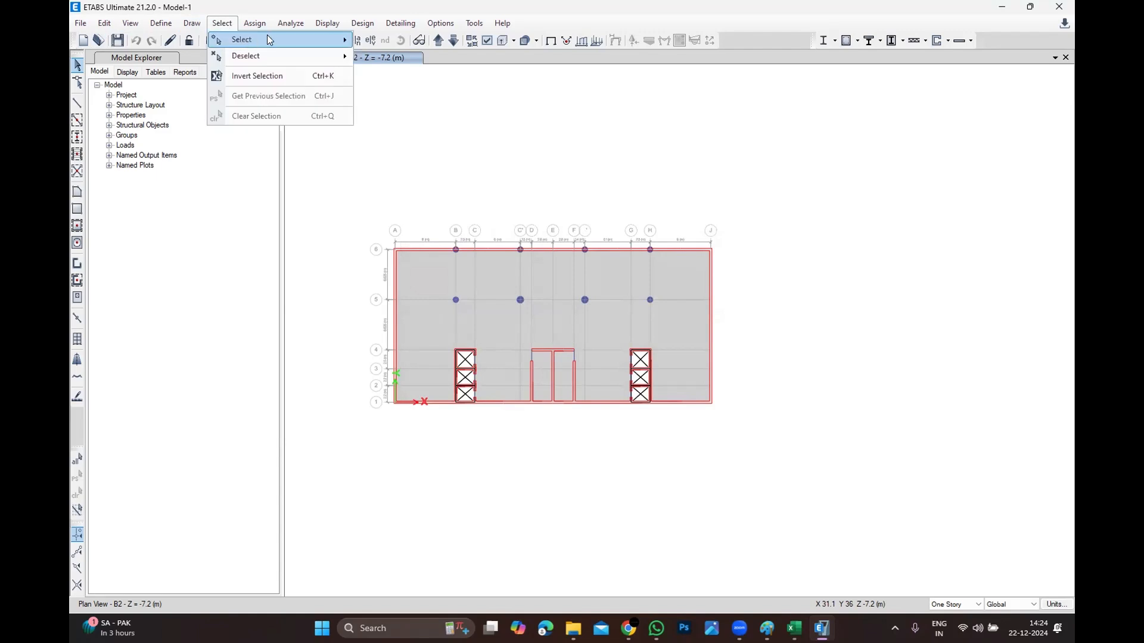
{"action": "mouse_move", "coordinate": [274, 40]}
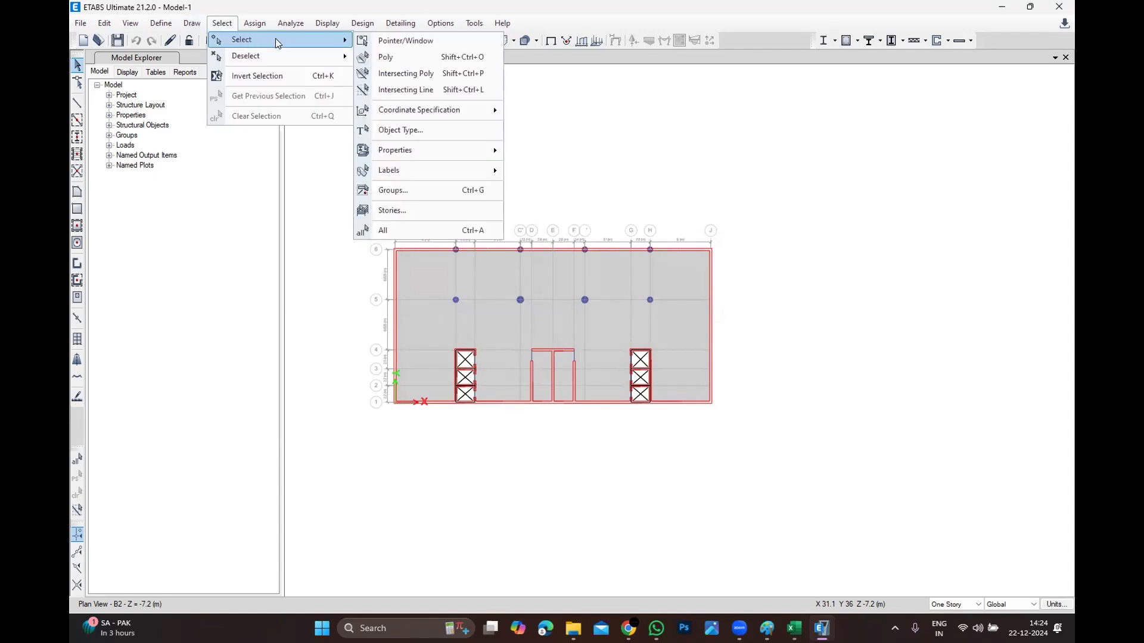
{"action": "left_click", "coordinate": [427, 212]}
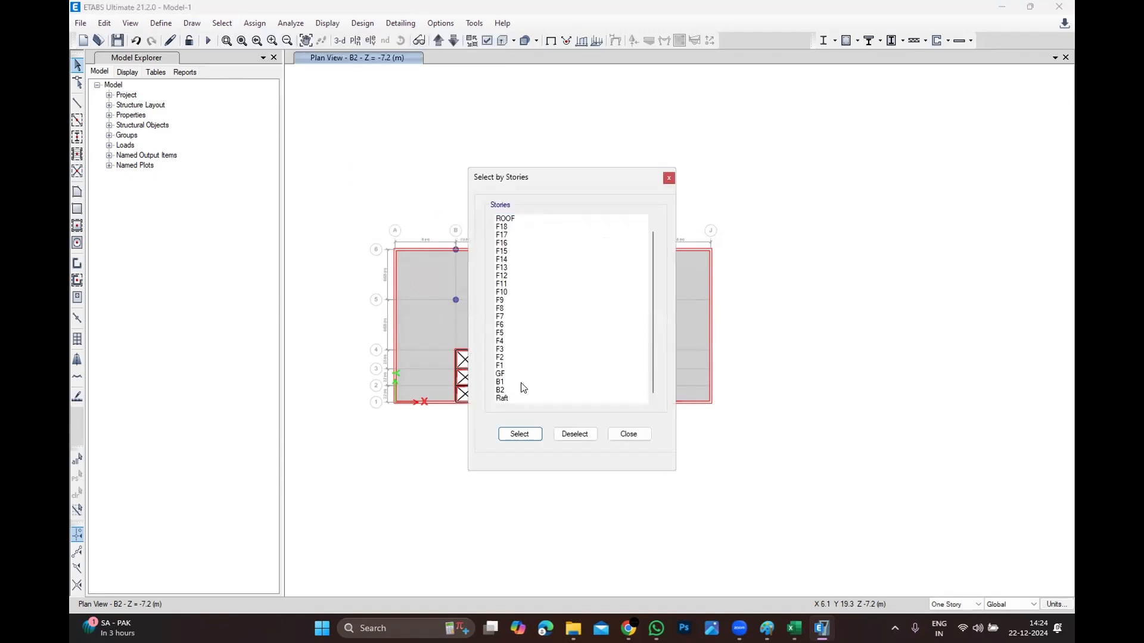
{"action": "left_click_drag", "start_coordinate": [522, 384], "coordinate": [520, 223]}
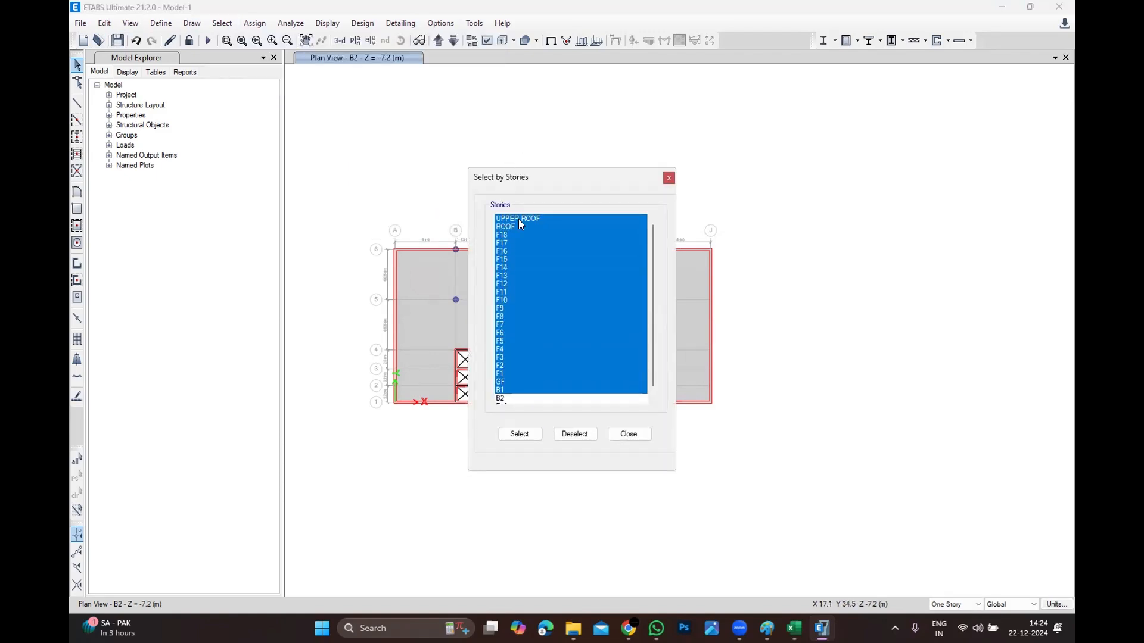
{"action": "scroll", "coordinate": [517, 224], "scroll_direction": "down", "scroll_amount": 1}
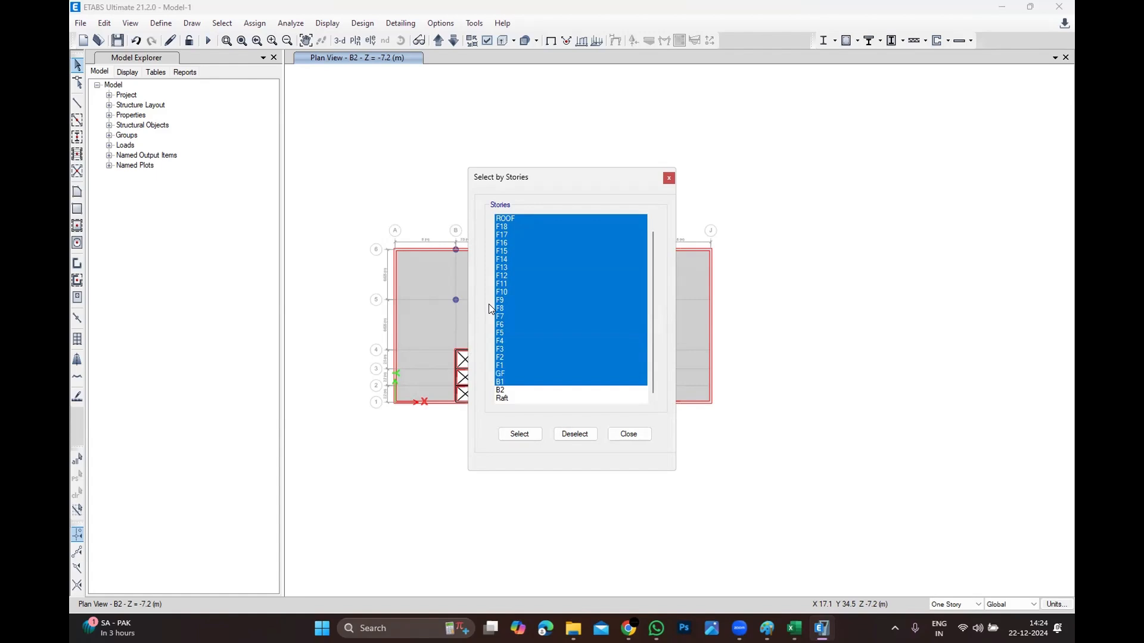
{"action": "left_click", "coordinate": [525, 438]}
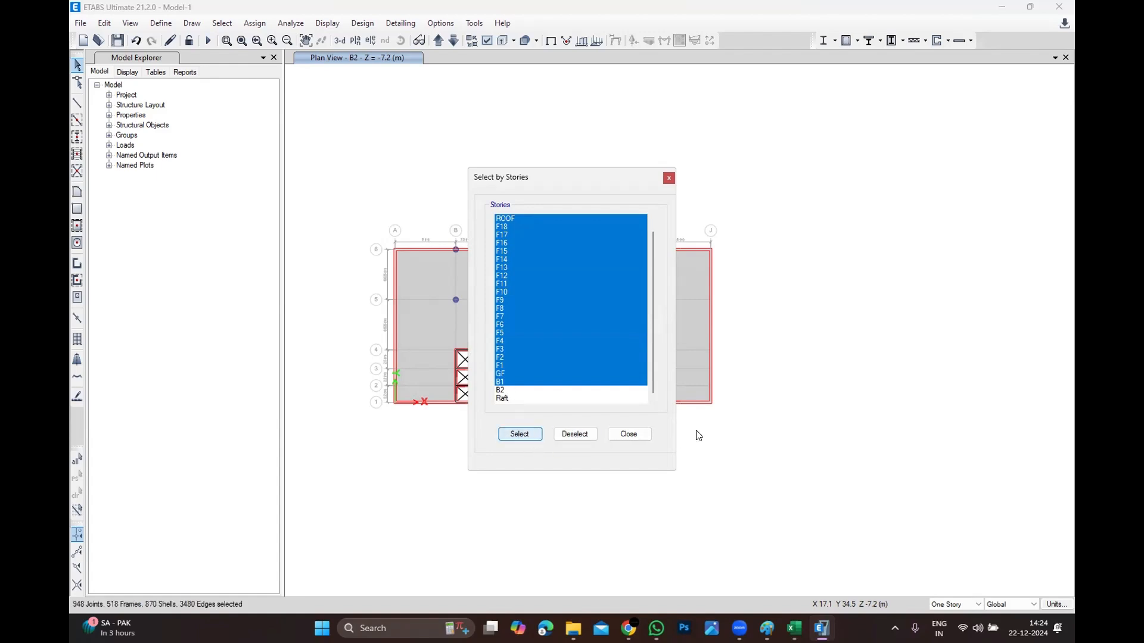
{"action": "left_click", "coordinate": [627, 435]}
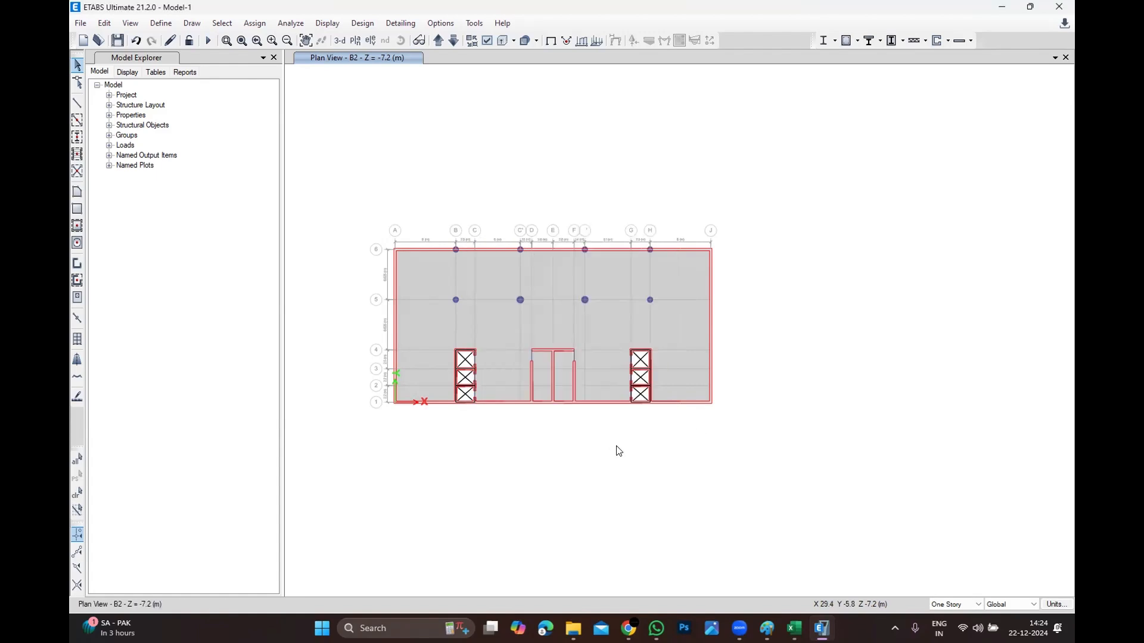
Display the model in a 3-D view and hide the grid system.
{"action": "left_click", "coordinate": [339, 43]}
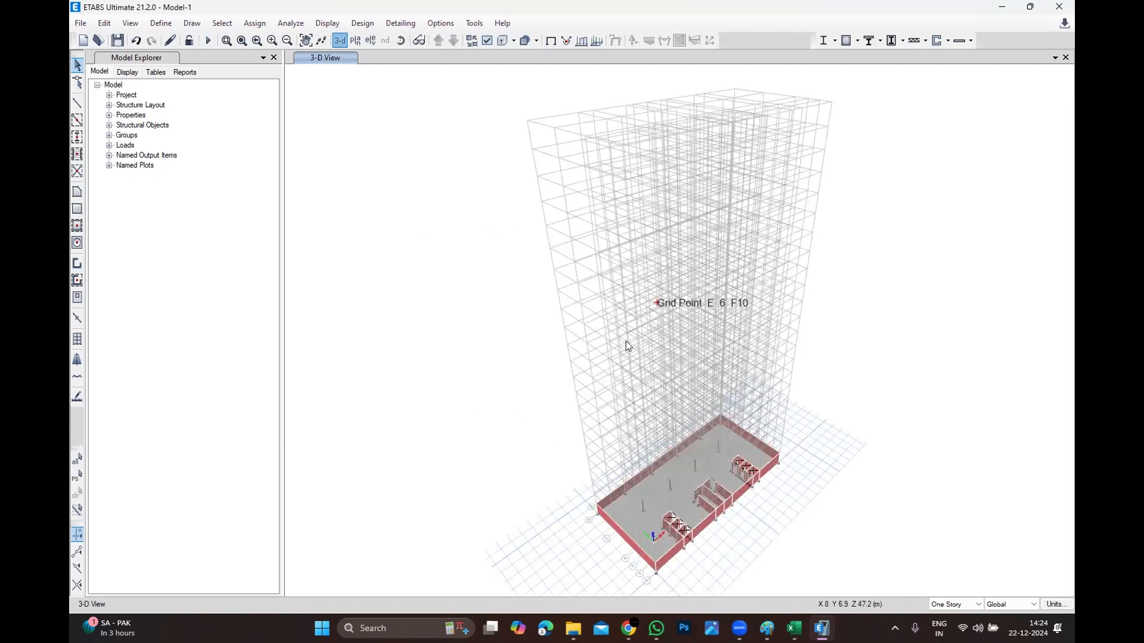
{"action": "scroll", "coordinate": [626, 346], "scroll_direction": "down", "scroll_amount": 3}
{"action": "scroll", "coordinate": [544, 388], "scroll_direction": "up", "scroll_amount": 8}
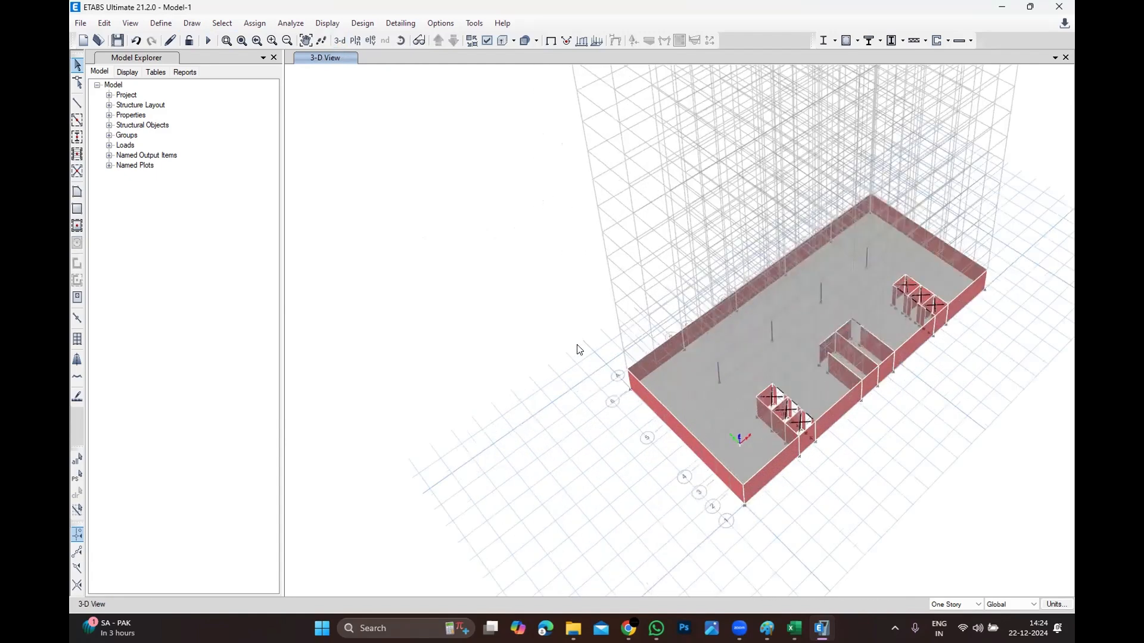
{"action": "scroll", "coordinate": [578, 350], "scroll_direction": "down", "scroll_amount": 3}
{"action": "right_click", "coordinate": [411, 239]}
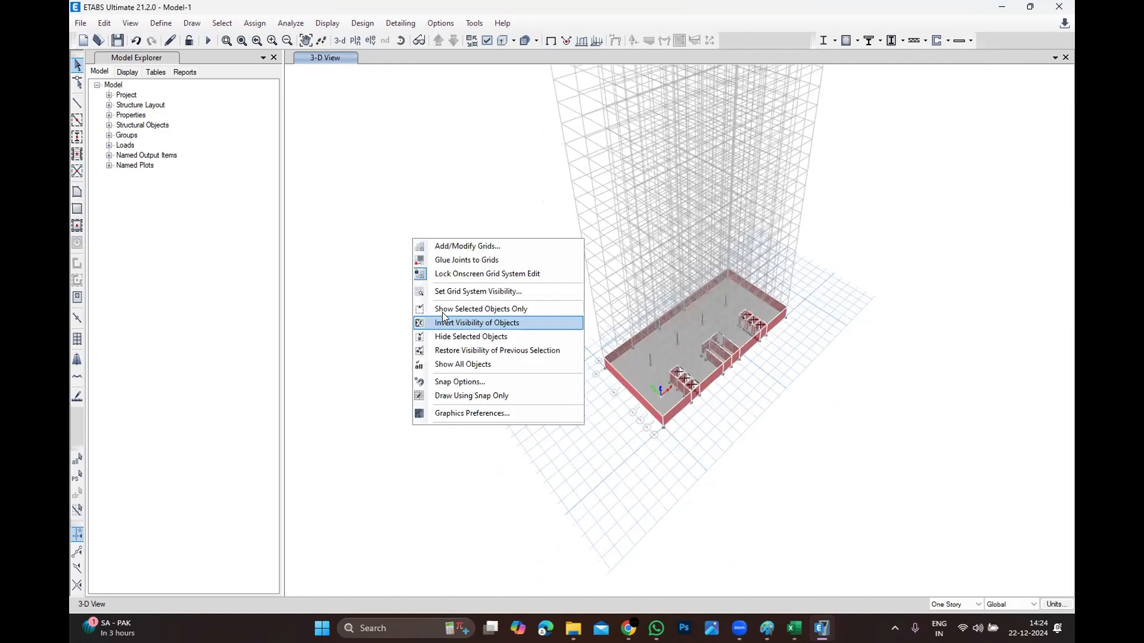
{"action": "left_click", "coordinate": [465, 291]}
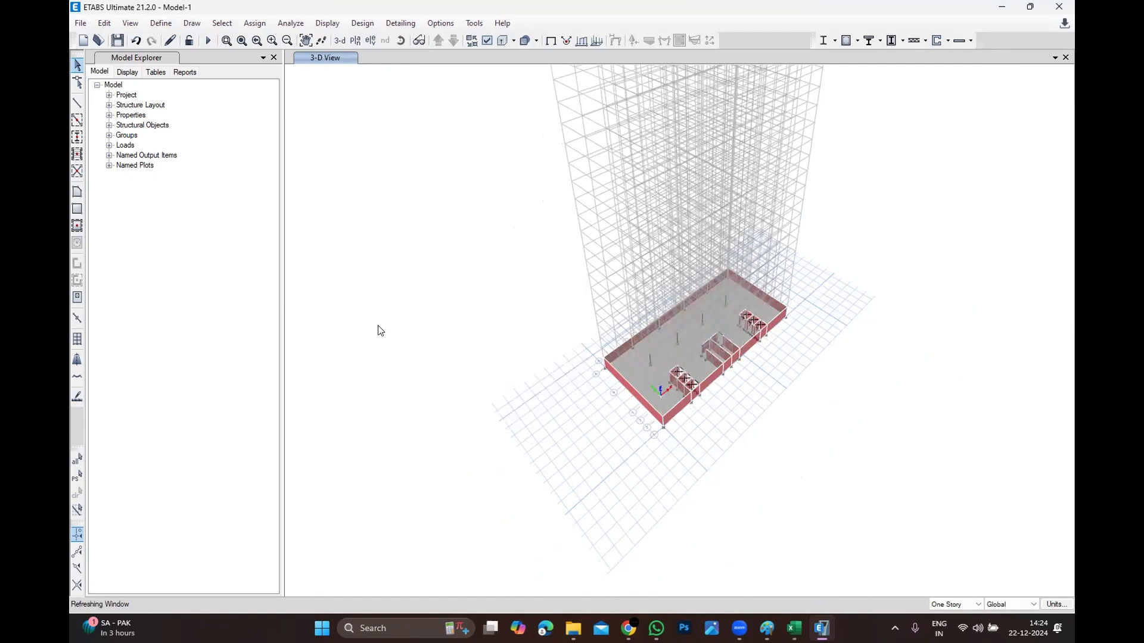
Select the B2 floor slab shell in the 3-D view.
{"action": "scroll", "coordinate": [524, 355], "scroll_direction": "up", "scroll_amount": 5}
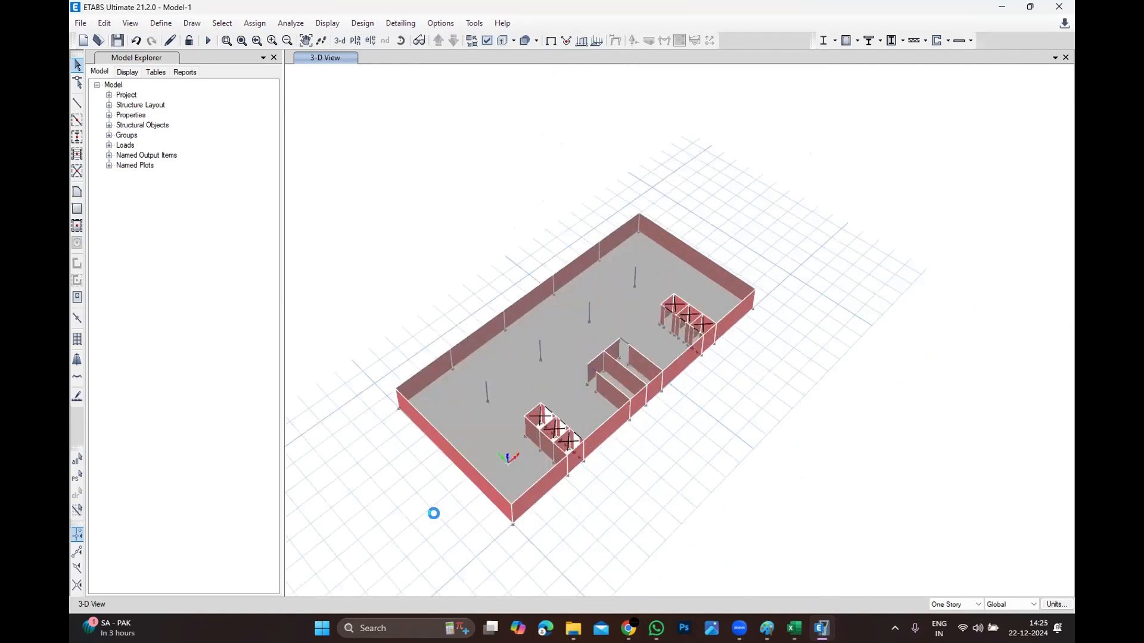
{"action": "scroll", "coordinate": [417, 511], "scroll_direction": "up", "scroll_amount": 3}
{"action": "scroll", "coordinate": [574, 298], "scroll_direction": "down", "scroll_amount": 2}
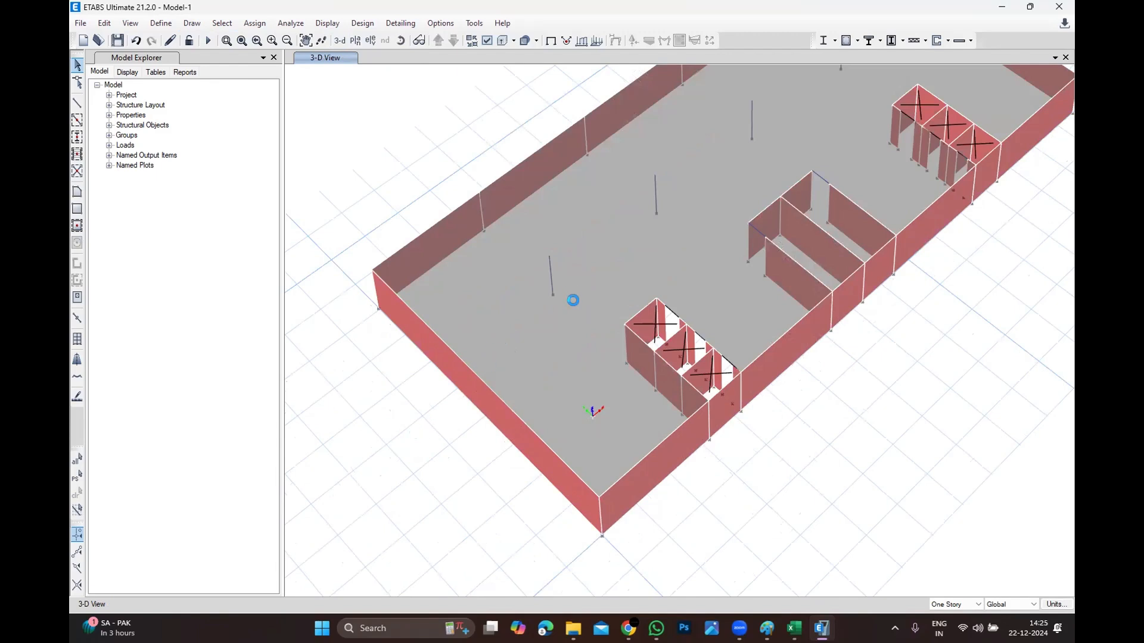
{"action": "scroll", "coordinate": [521, 355], "scroll_direction": "up", "scroll_amount": 3}
{"action": "left_click", "coordinate": [518, 356]}
{"action": "scroll", "coordinate": [490, 349], "scroll_direction": "down", "scroll_amount": 3}
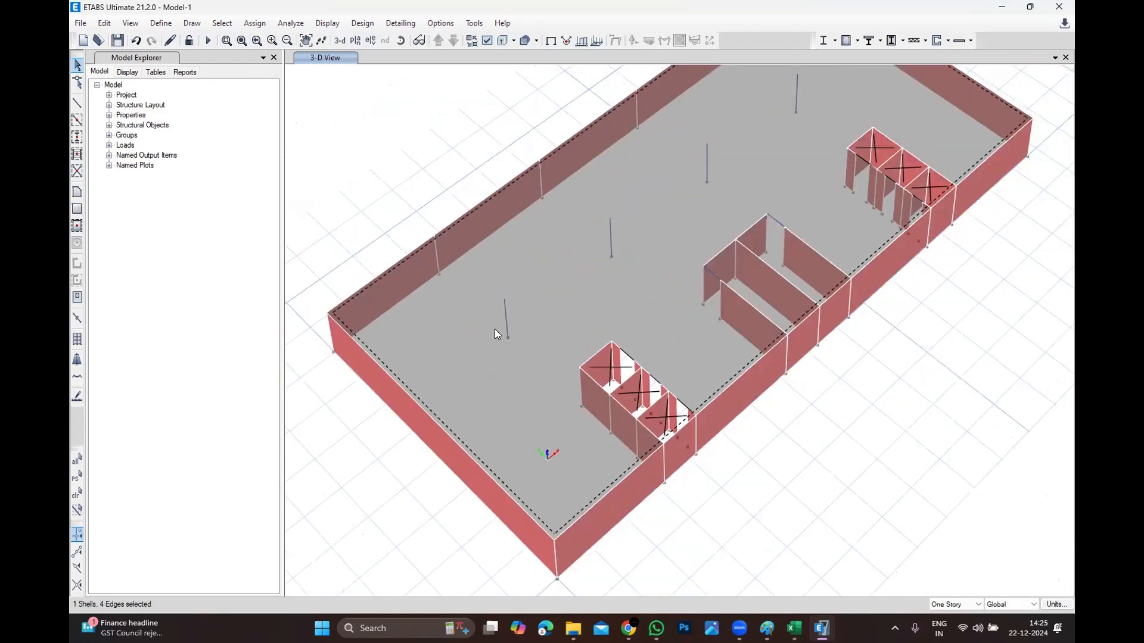
{"action": "right_click", "coordinate": [301, 121]}
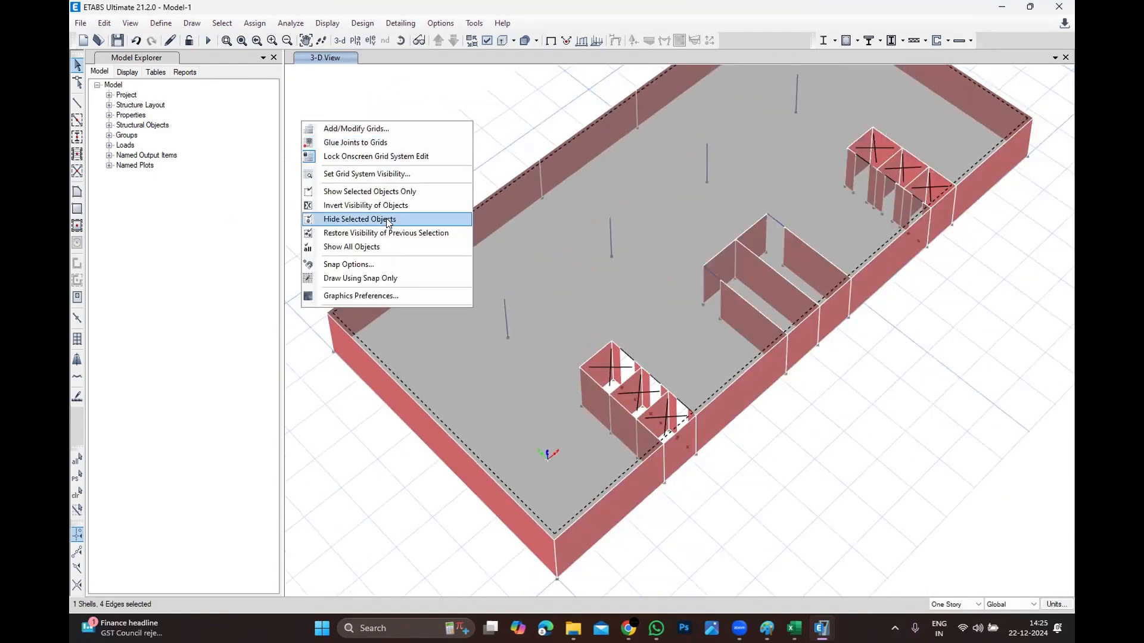
{"action": "left_click", "coordinate": [379, 174]}
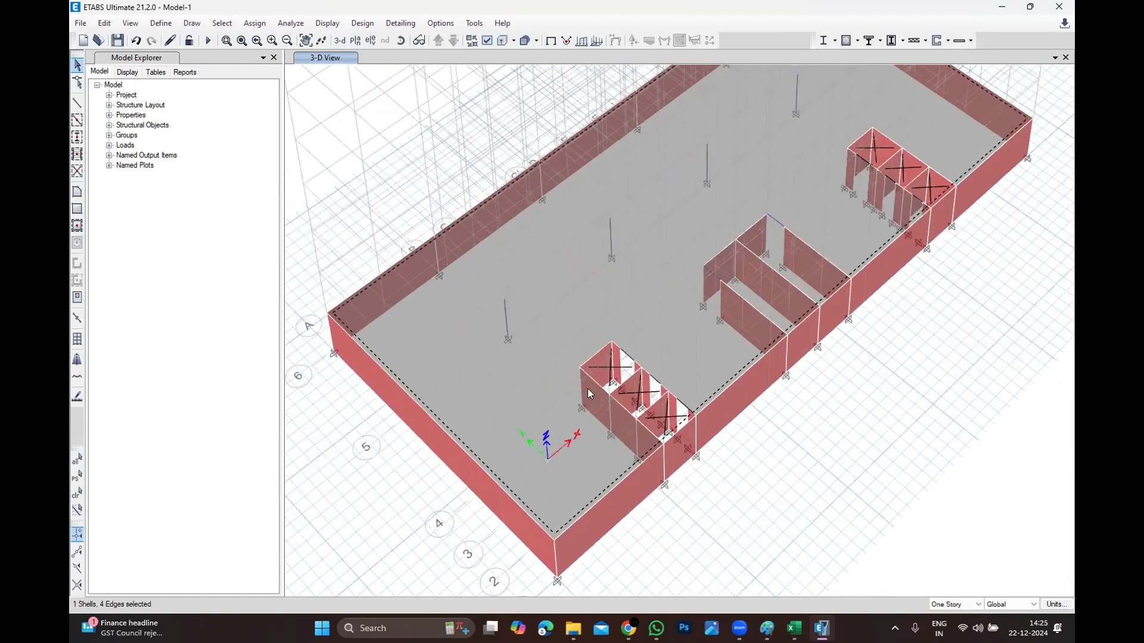
{"action": "right_click", "coordinate": [410, 125]}
{"action": "left_click", "coordinate": [454, 181]}
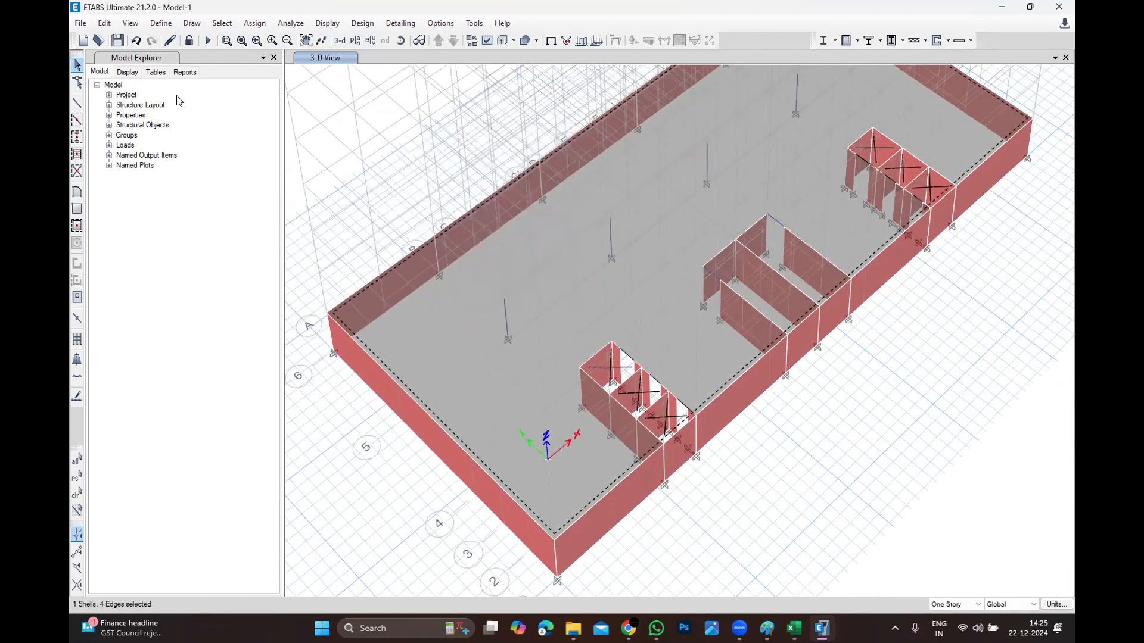
{"action": "scroll", "coordinate": [435, 253], "scroll_direction": "down", "scroll_amount": 2}
Check for leftover objects by selecting stories B1 through UPPER ROOF, keeping the B2 slab selected.
{"action": "left_click", "coordinate": [195, 26]}
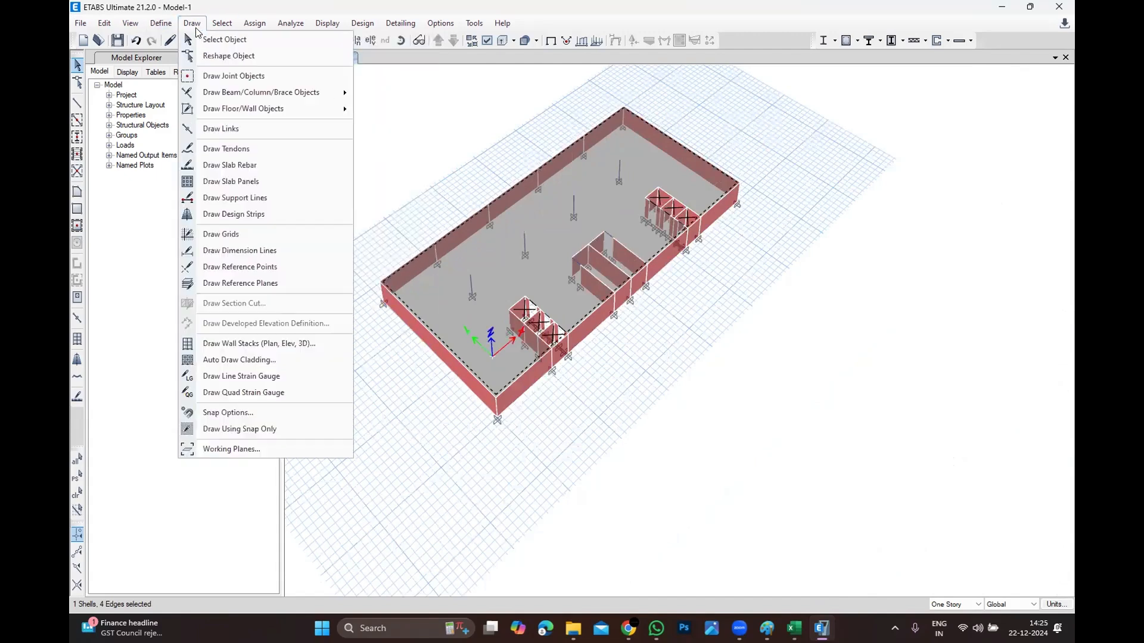
{"action": "mouse_move", "coordinate": [221, 25]}
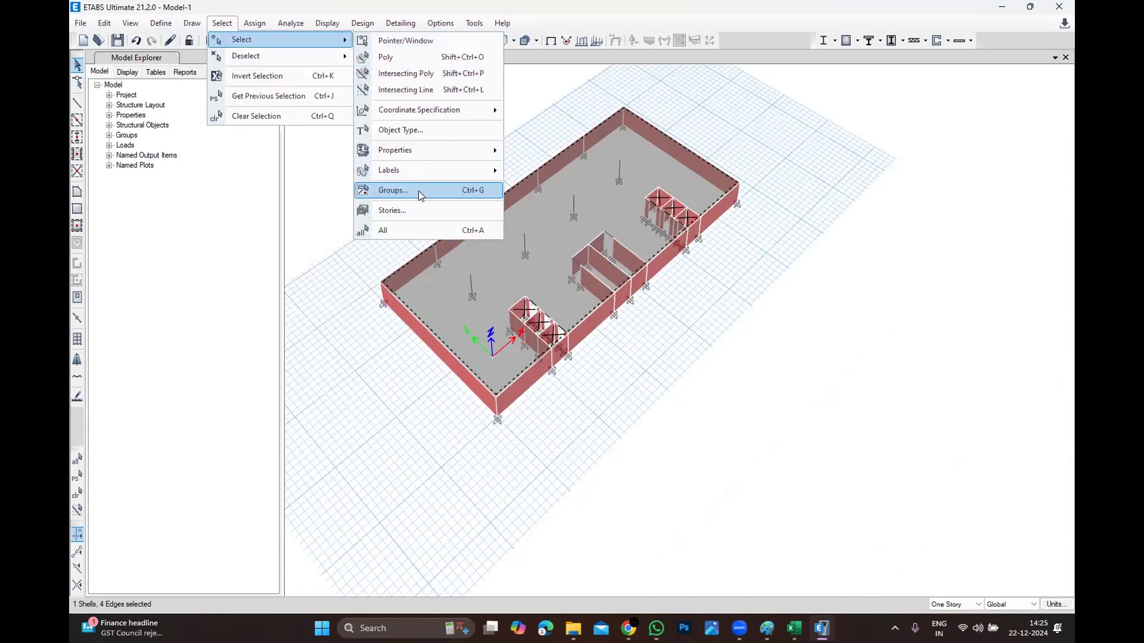
{"action": "left_click", "coordinate": [417, 211]}
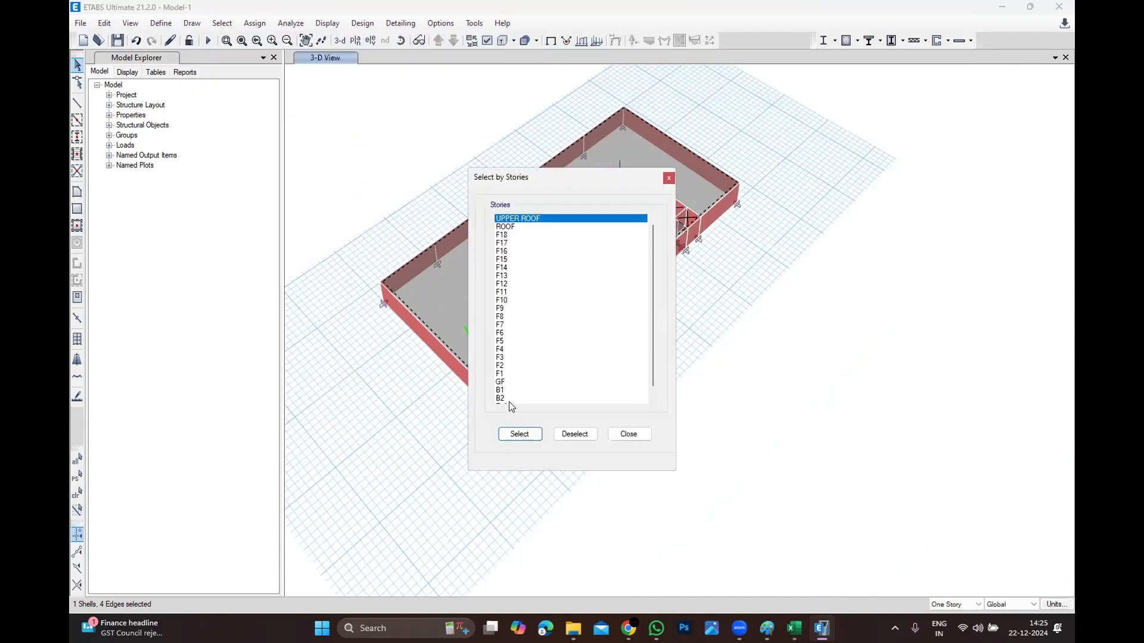
{"action": "left_click_drag", "start_coordinate": [511, 390], "coordinate": [518, 102]}
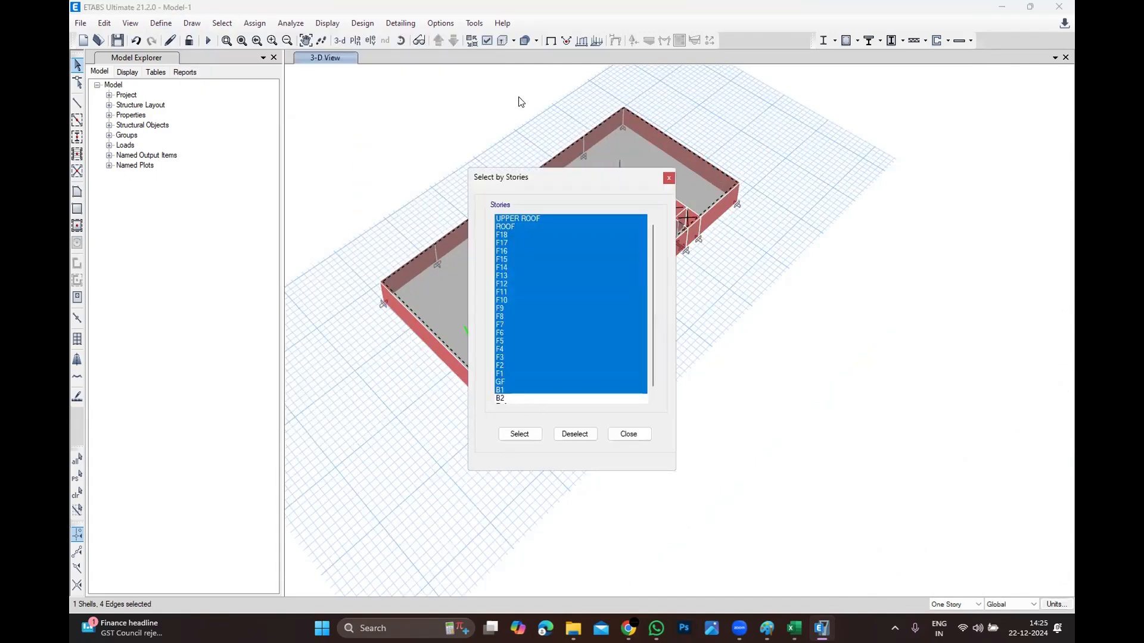
{"action": "left_click", "coordinate": [518, 435]}
{"action": "left_click", "coordinate": [631, 437]}
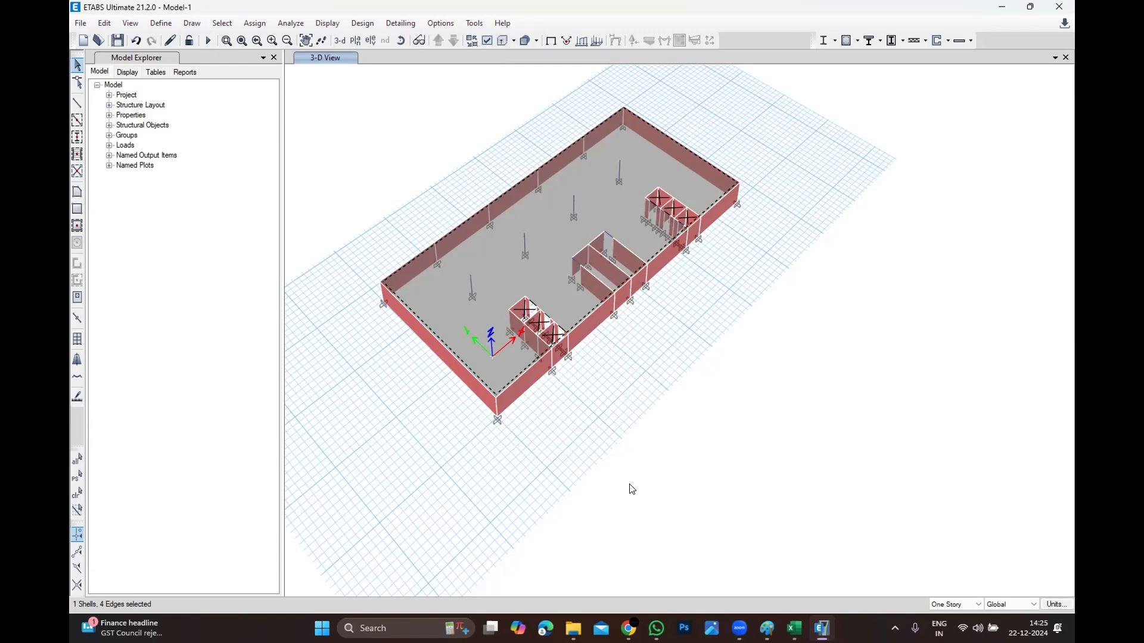
Assign a uniform gravity load of 1 kN/m² to the selected slab under the SDL load pattern, replacing existing loads.
{"action": "left_click", "coordinate": [255, 23]}
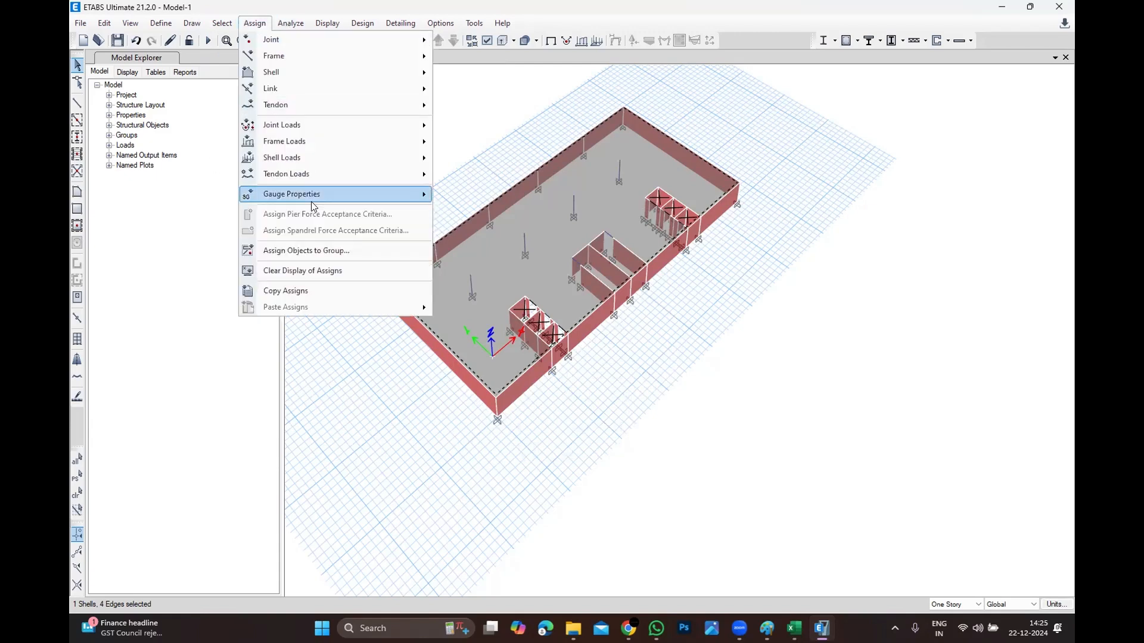
{"action": "mouse_move", "coordinate": [331, 157]}
{"action": "left_click", "coordinate": [476, 174]}
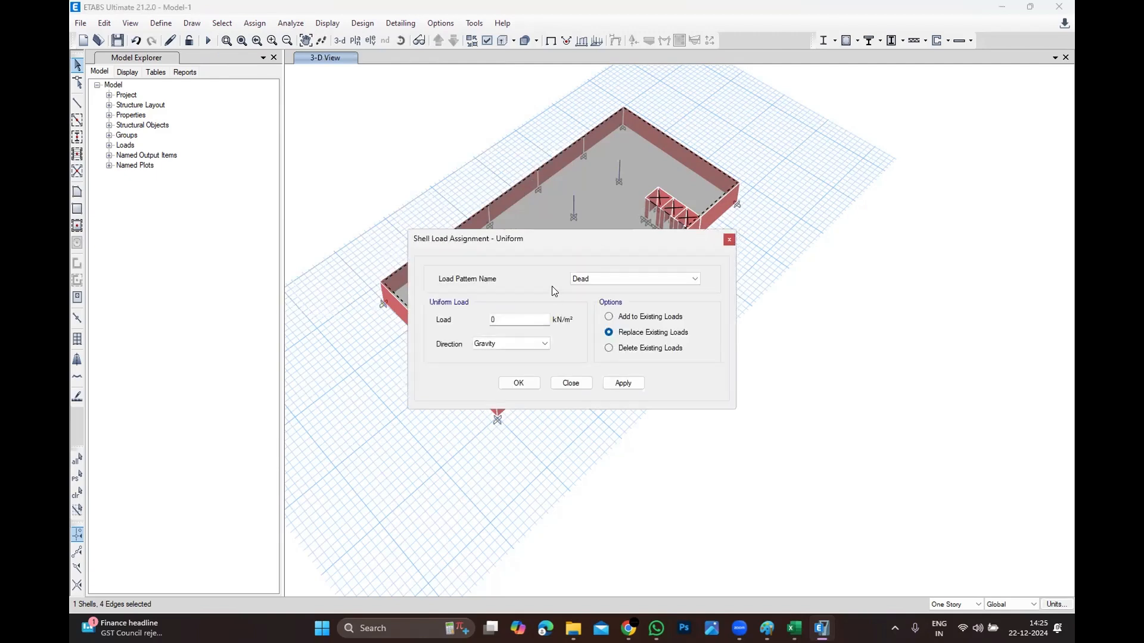
{"action": "left_click", "coordinate": [604, 280]}
{"action": "left_click", "coordinate": [589, 303]}
{"action": "double_click", "coordinate": [508, 320]}
{"action": "type", "text": "1"}
{"action": "left_click", "coordinate": [511, 382]}
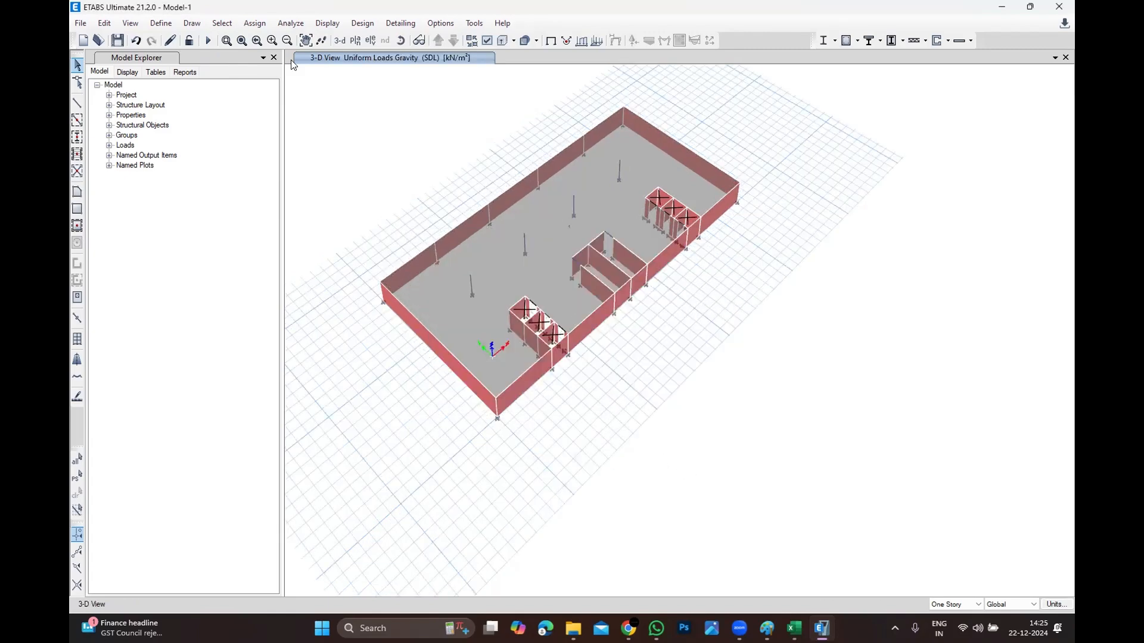
Display the B2 plan view to inspect the slab's assigned SDL load.
{"action": "left_click", "coordinate": [355, 40]}
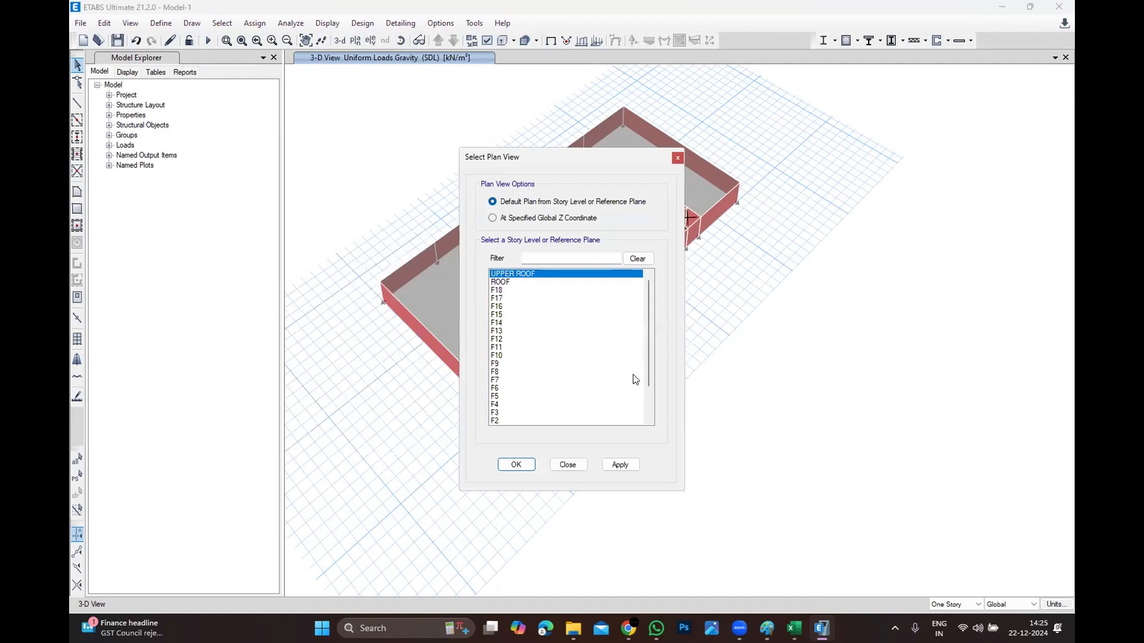
{"action": "left_click", "coordinate": [514, 466]}
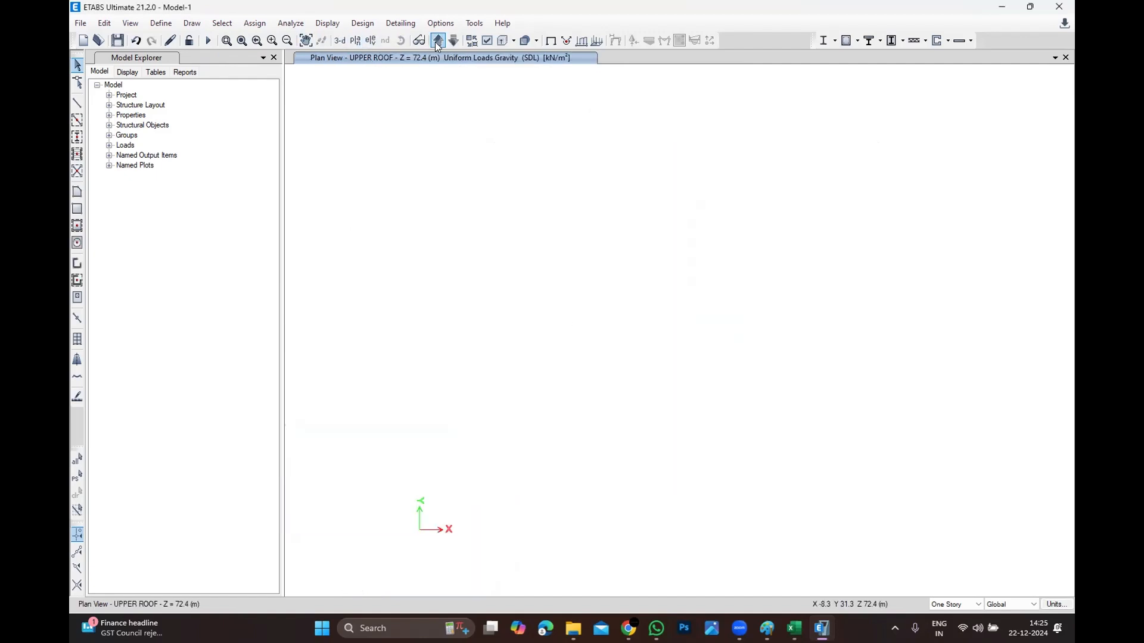
{"action": "left_click", "coordinate": [355, 40]}
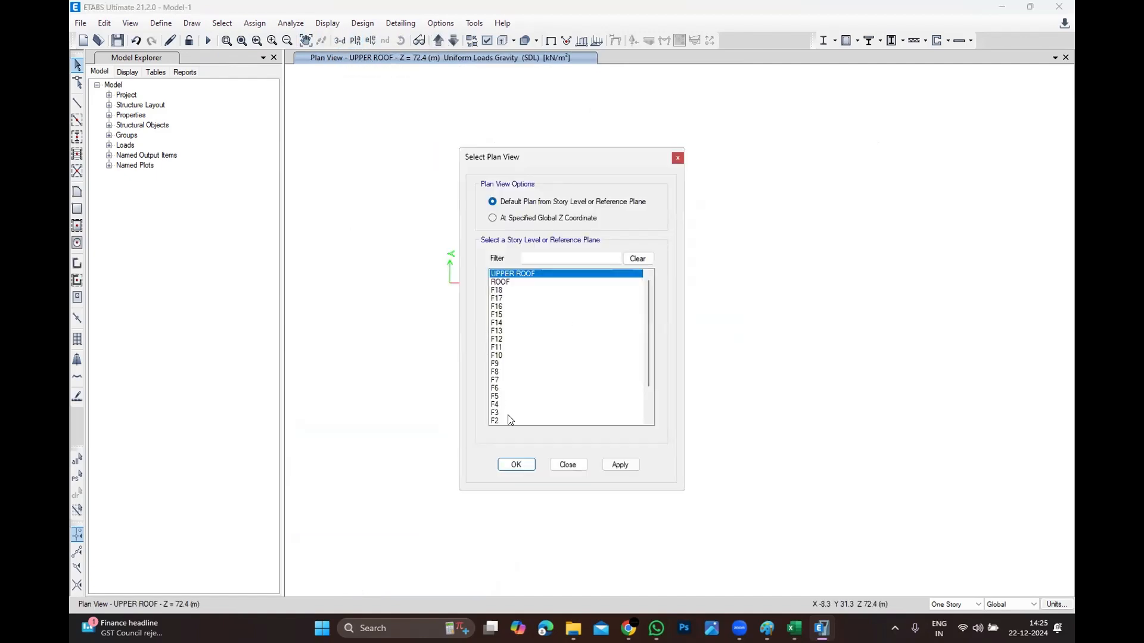
{"action": "scroll", "coordinate": [510, 419], "scroll_direction": "down", "scroll_amount": 2}
{"action": "left_click", "coordinate": [500, 413]}
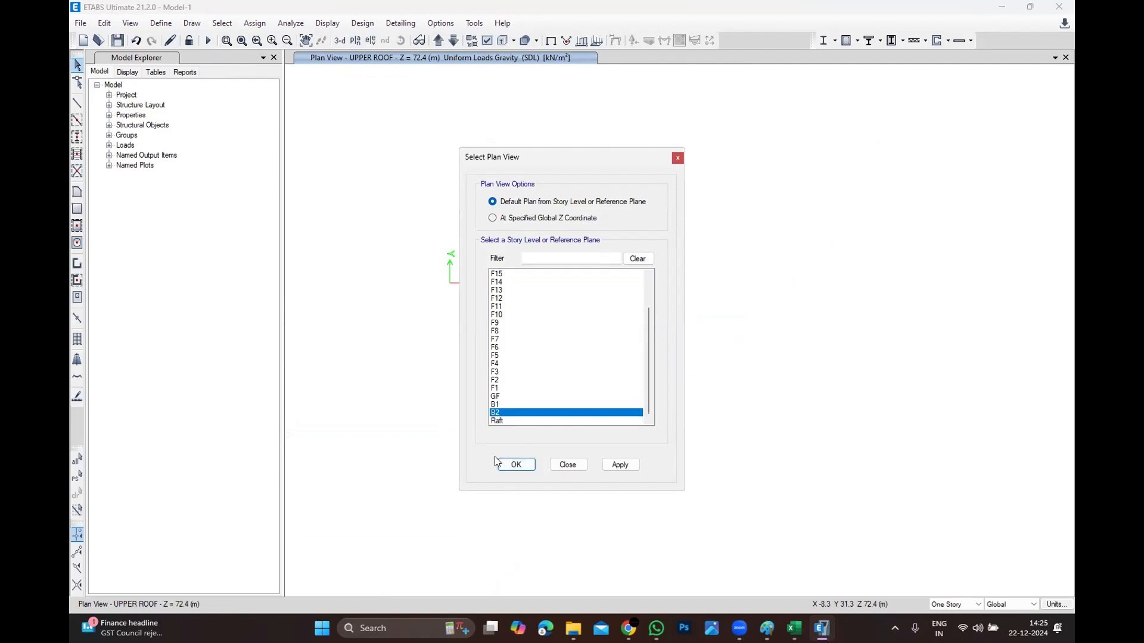
{"action": "left_click", "coordinate": [510, 466]}
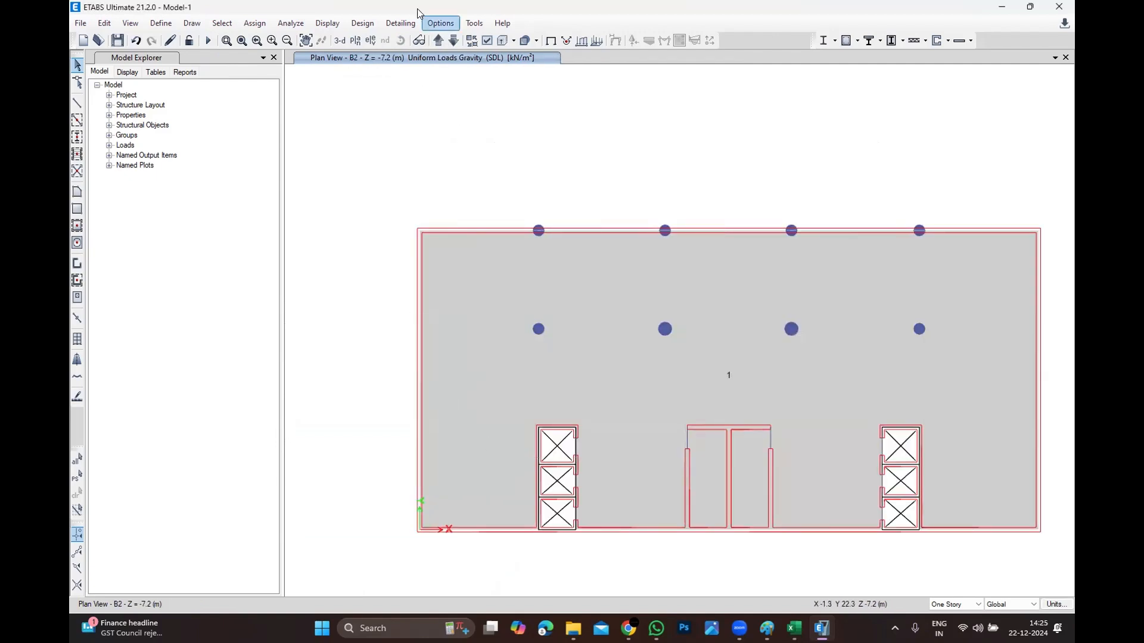
Run the analysis and show the dead-load displacements in the 3-D view.
{"action": "left_click", "coordinate": [291, 23]}
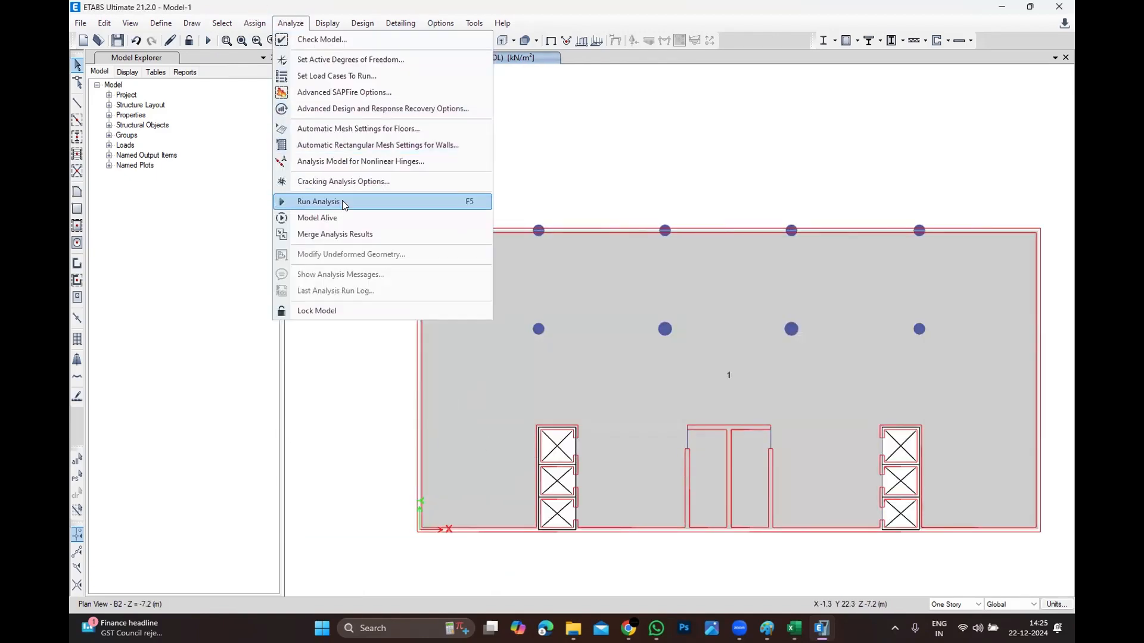
{"action": "left_click", "coordinate": [316, 201]}
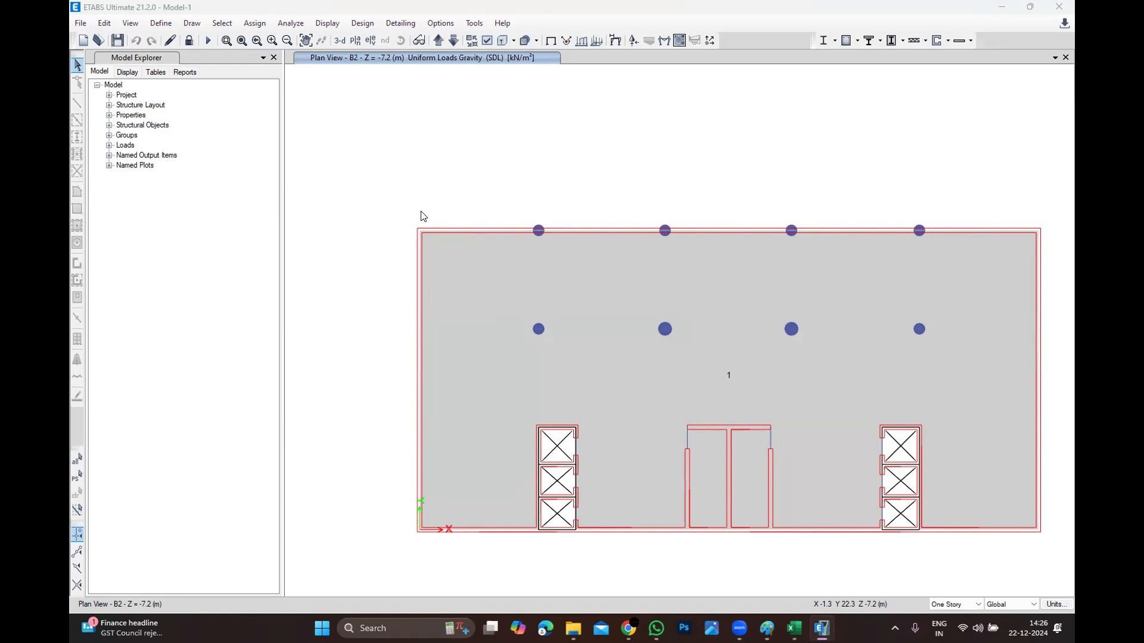
{"action": "key", "text": "F5"}
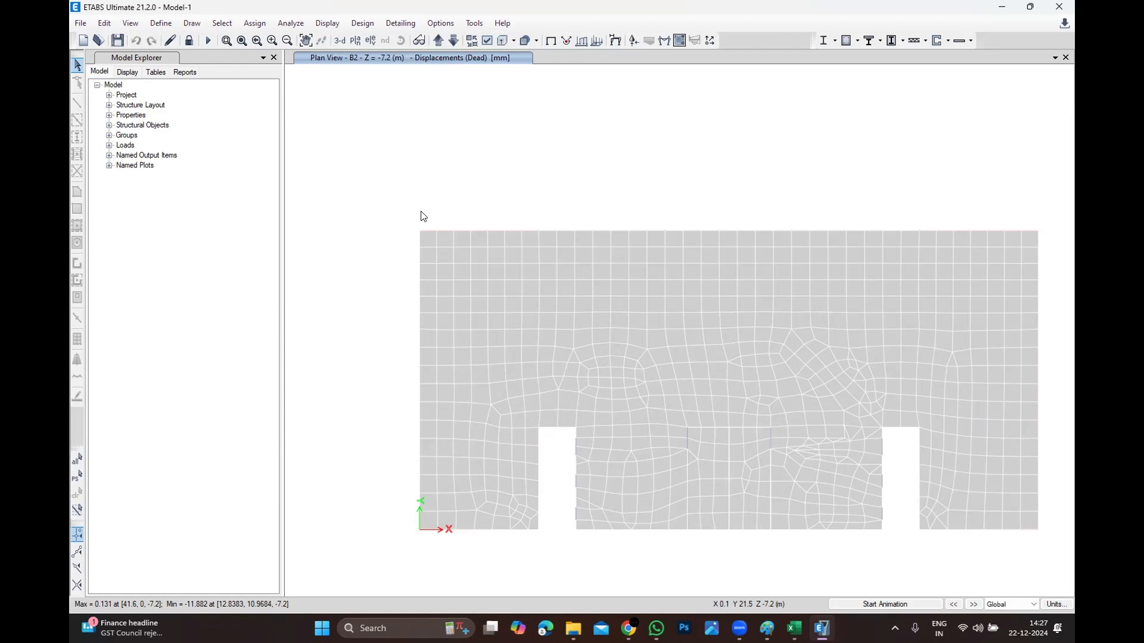
{"action": "left_click", "coordinate": [340, 40]}
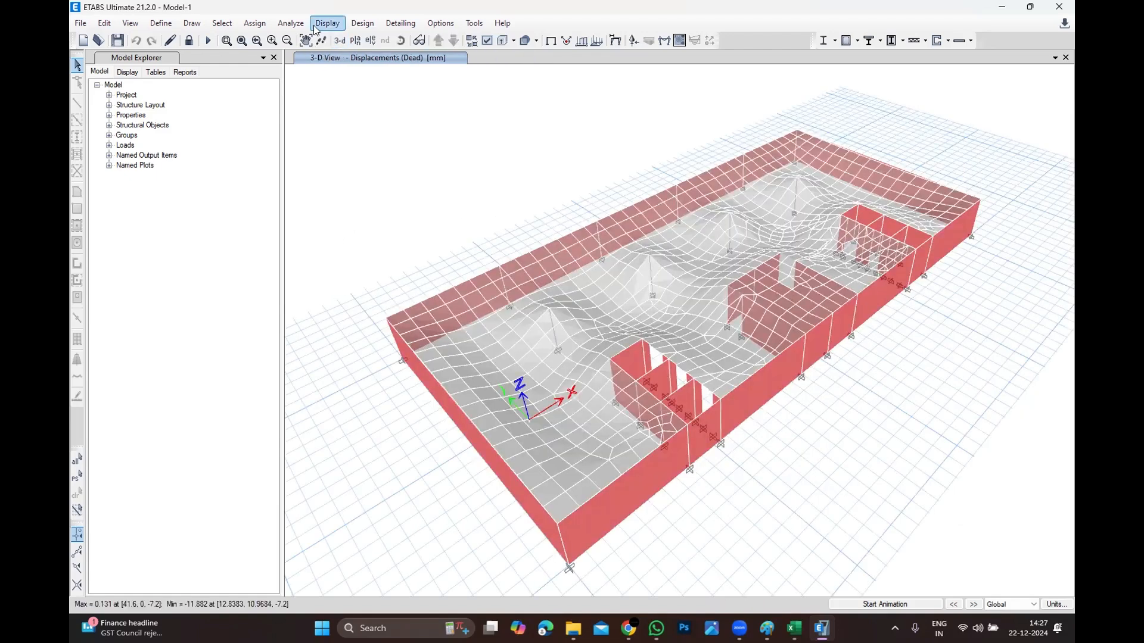
Restore the undeformed shape in the 3-D view and select the B2 slab.
{"action": "left_click", "coordinate": [315, 27]}
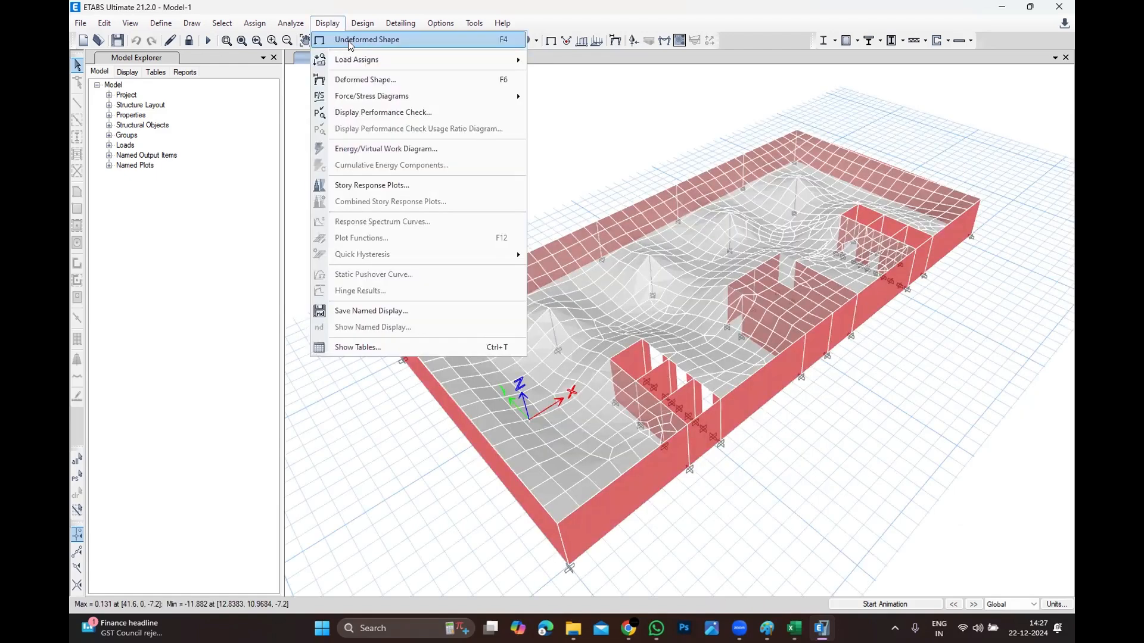
{"action": "left_click", "coordinate": [349, 36]}
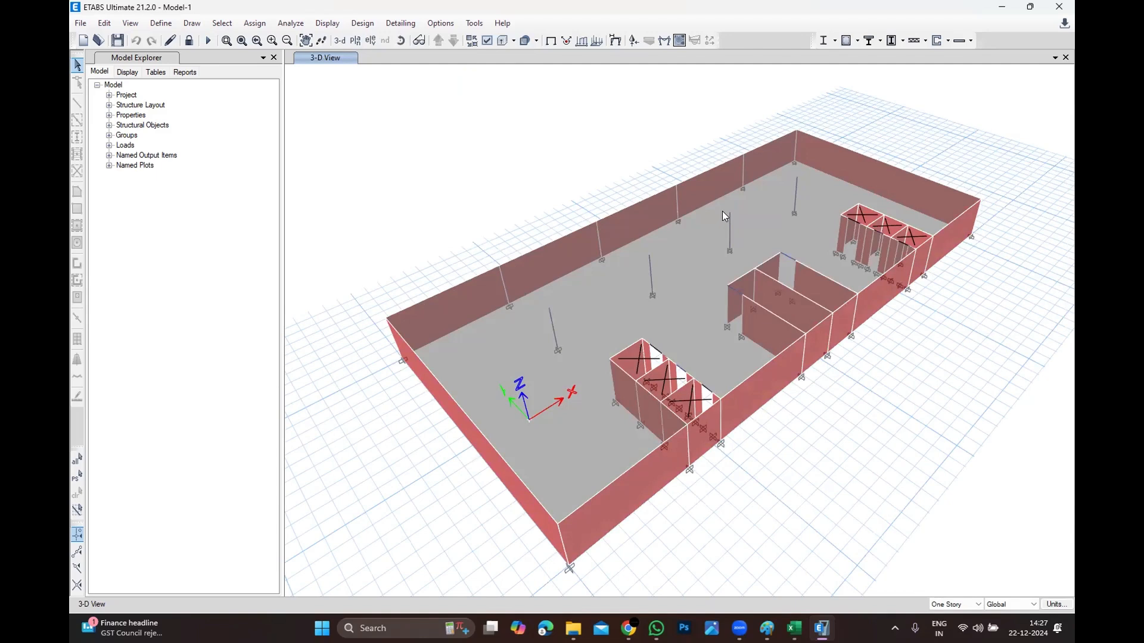
{"action": "left_click", "coordinate": [327, 22]}
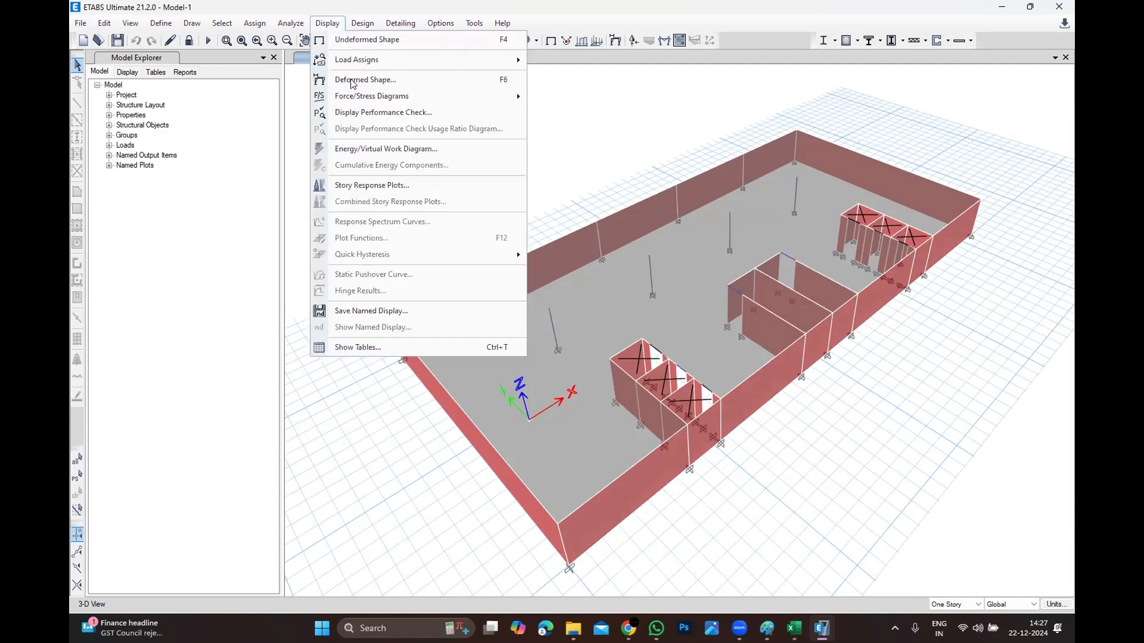
{"action": "mouse_move", "coordinate": [368, 99]}
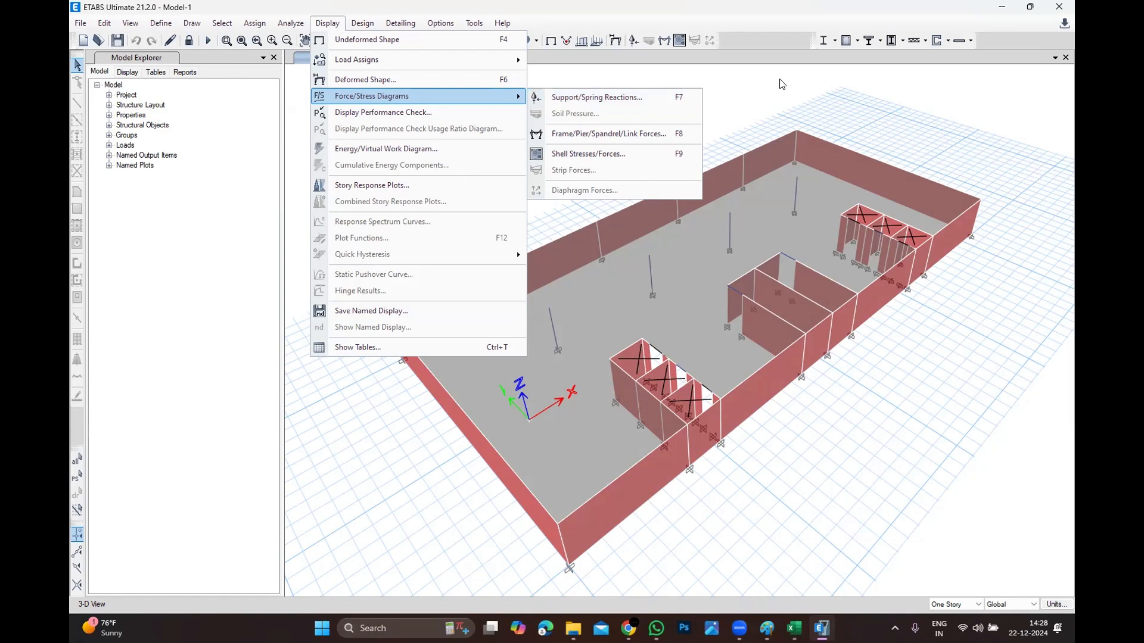
{"action": "left_click", "coordinate": [593, 97]}
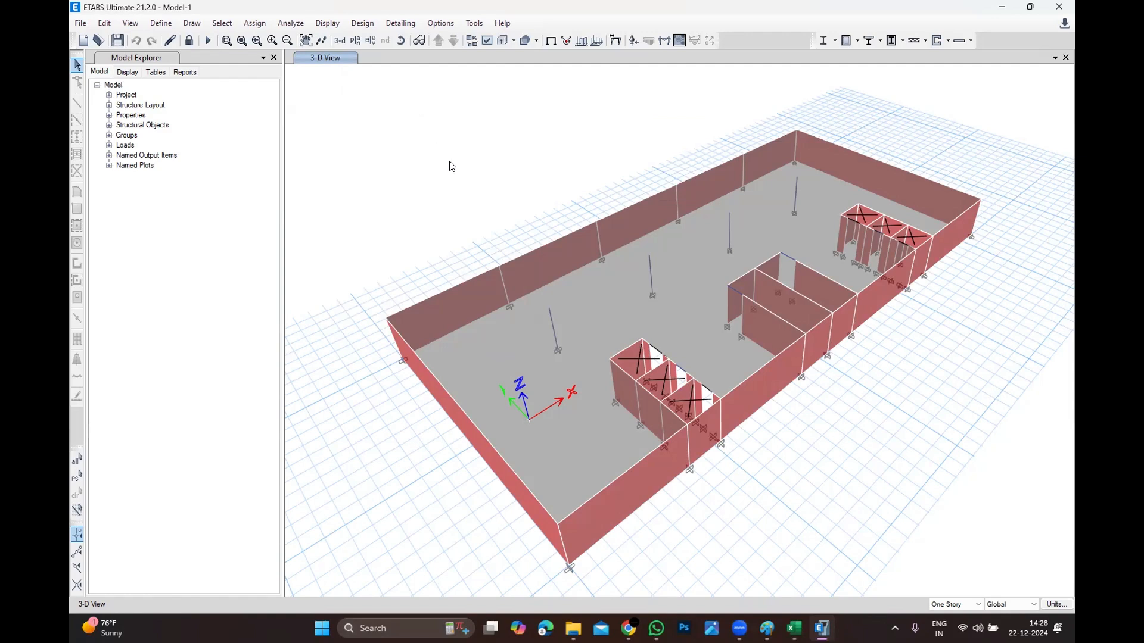
{"action": "left_click", "coordinate": [633, 310]}
Display the point reactions for the SDL load case as tabulated Fz values.
{"action": "left_click", "coordinate": [327, 23]}
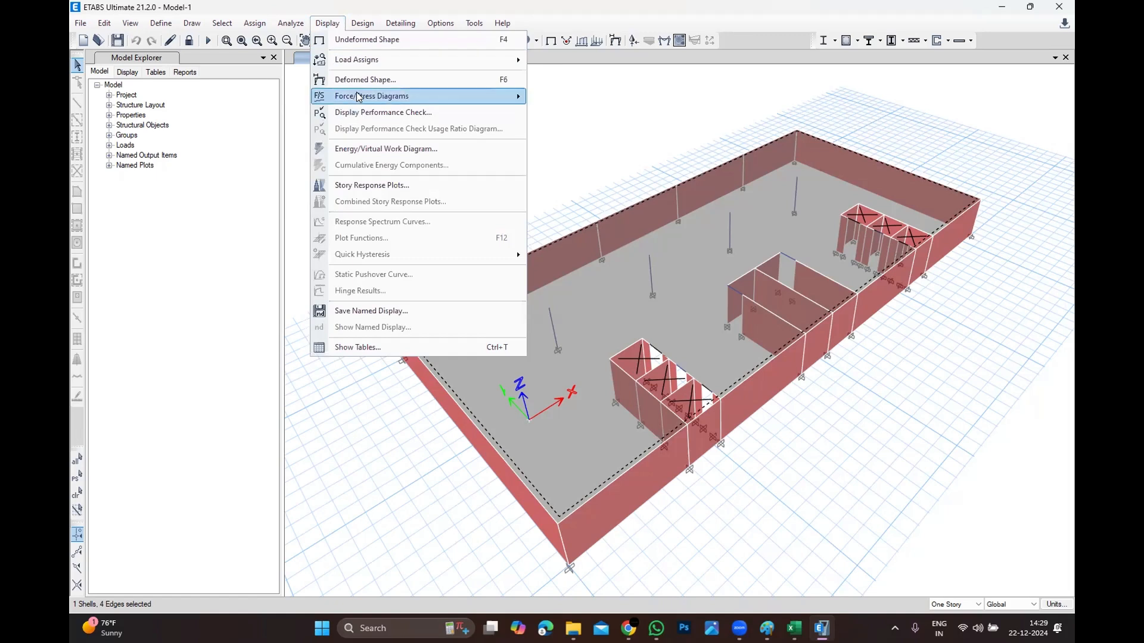
{"action": "mouse_move", "coordinate": [358, 96]}
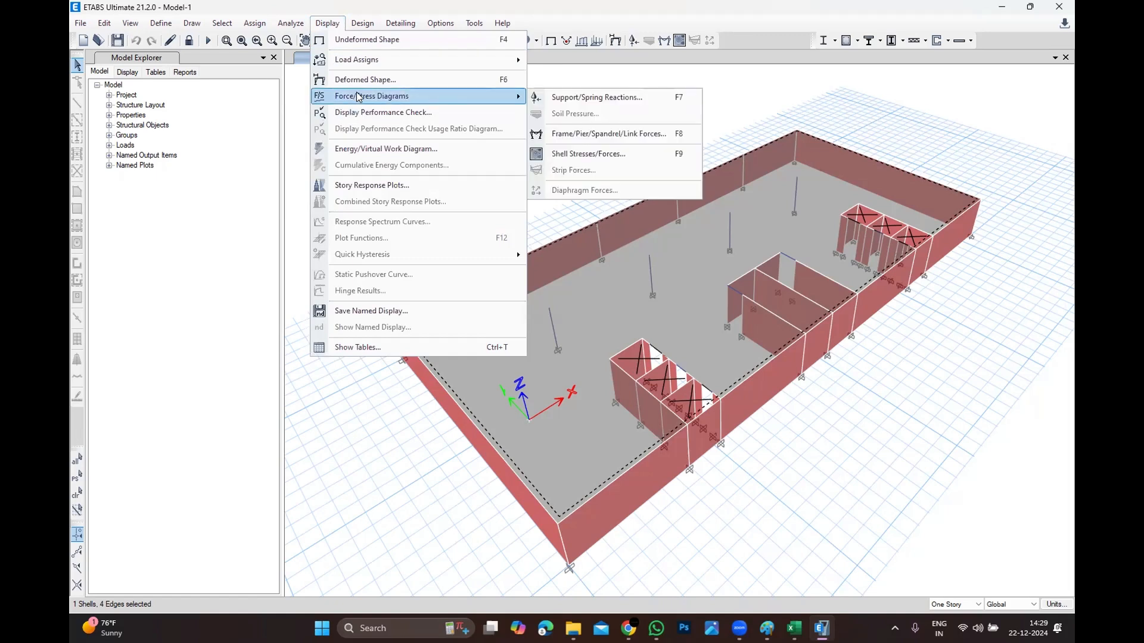
{"action": "left_click", "coordinate": [578, 98]}
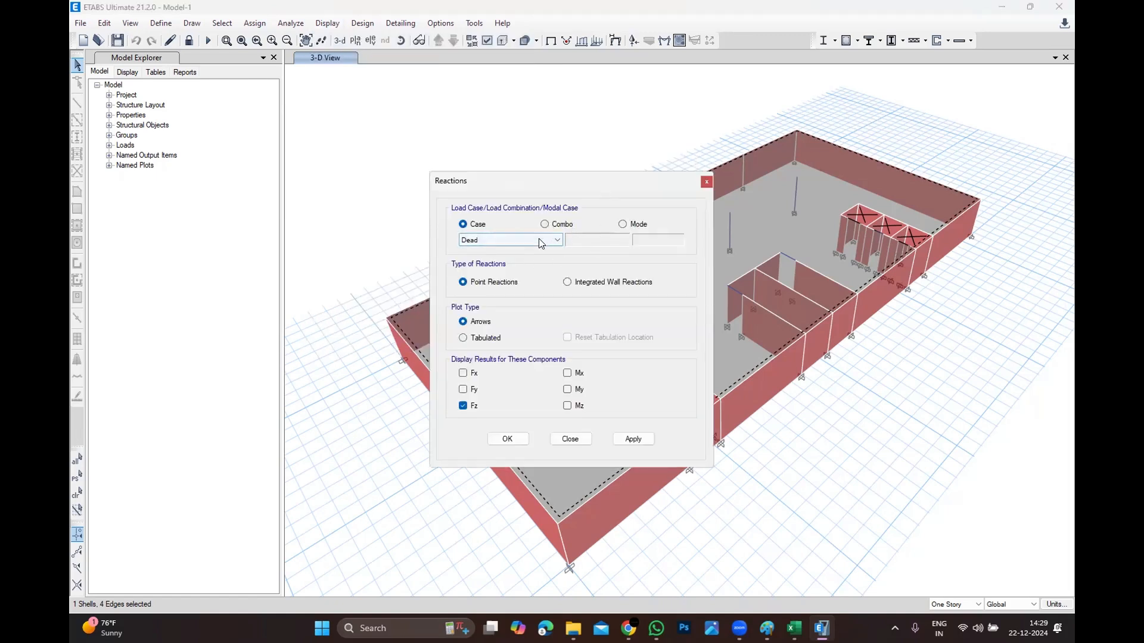
{"action": "left_click", "coordinate": [557, 239]}
{"action": "left_click", "coordinate": [488, 268]}
{"action": "left_click", "coordinate": [477, 341]}
{"action": "left_click", "coordinate": [500, 438]}
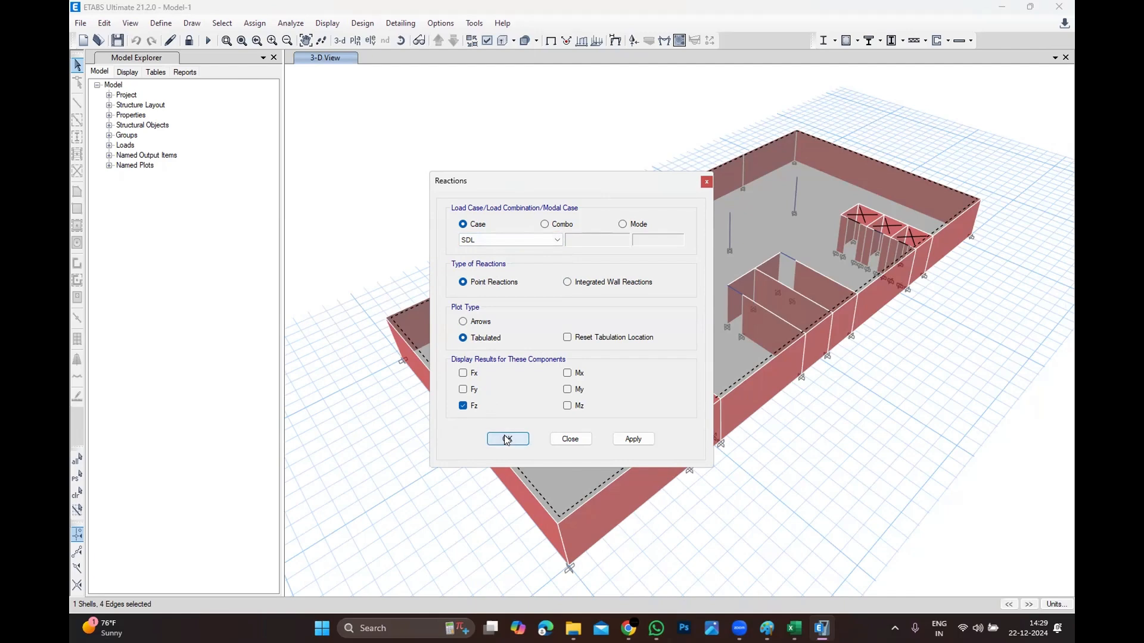
Inspect the SDL reactions in the B2 and Raft plan views and around the interior columns in the 3-D view.
{"action": "left_click", "coordinate": [355, 40]}
{"action": "scroll", "coordinate": [511, 409], "scroll_direction": "down", "scroll_amount": 2}
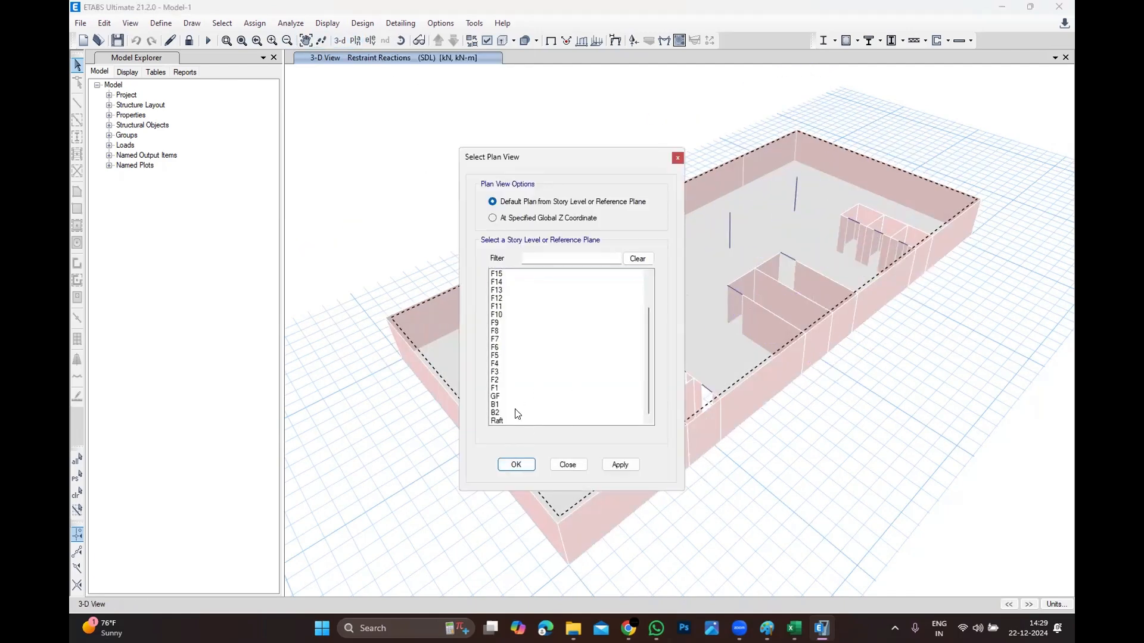
{"action": "left_click", "coordinate": [520, 422]}
{"action": "left_click", "coordinate": [517, 413]}
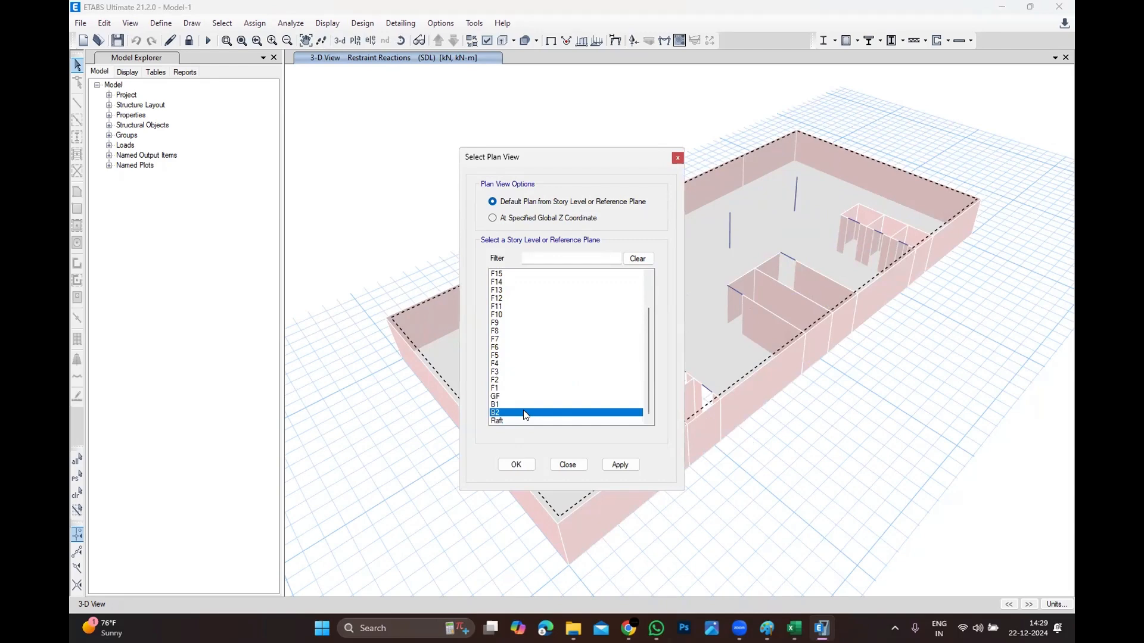
{"action": "left_click", "coordinate": [532, 462]}
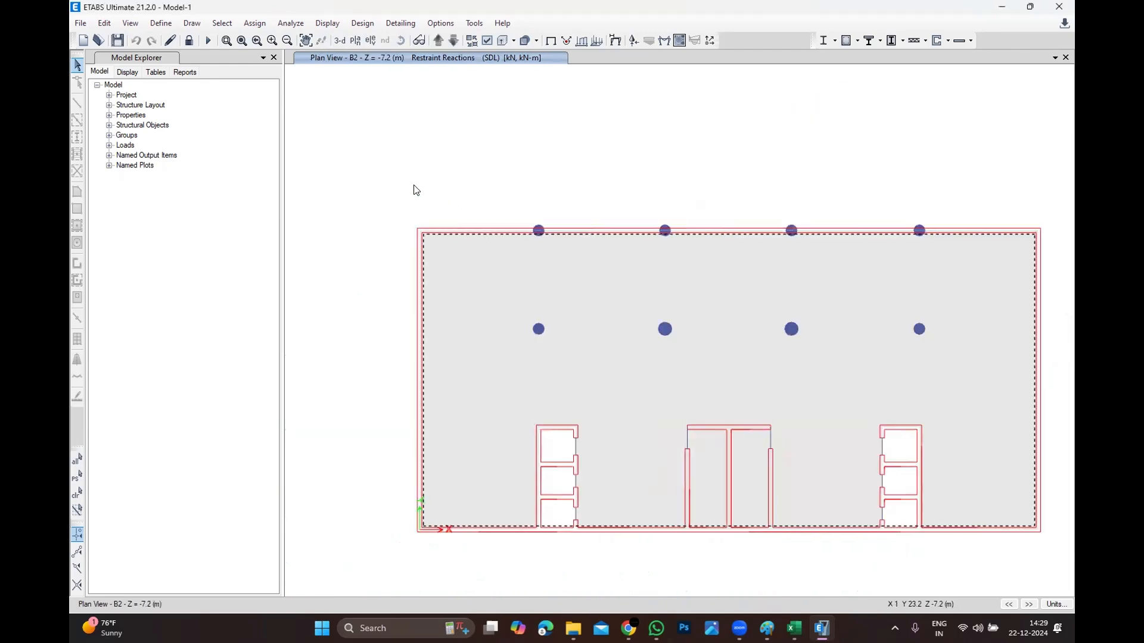
{"action": "left_click", "coordinate": [439, 39]}
{"action": "scroll", "coordinate": [366, 252], "scroll_direction": "down", "scroll_amount": 2}
{"action": "scroll", "coordinate": [475, 284], "scroll_direction": "up", "scroll_amount": 2}
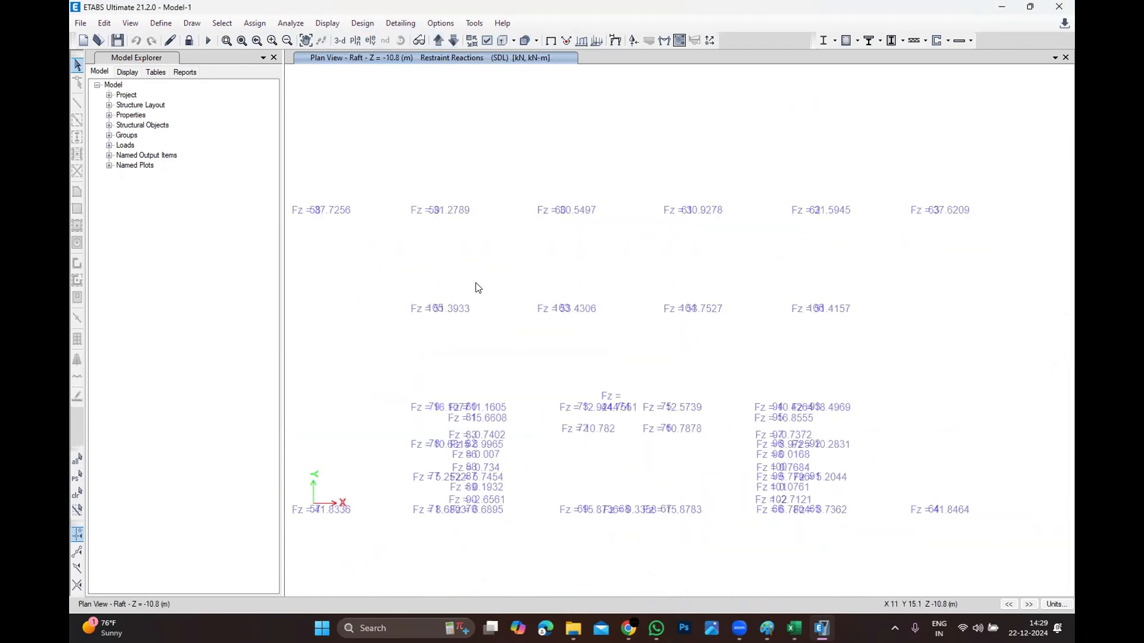
{"action": "scroll", "coordinate": [524, 309], "scroll_direction": "up", "scroll_amount": 2}
{"action": "scroll", "coordinate": [520, 316], "scroll_direction": "down", "scroll_amount": 2}
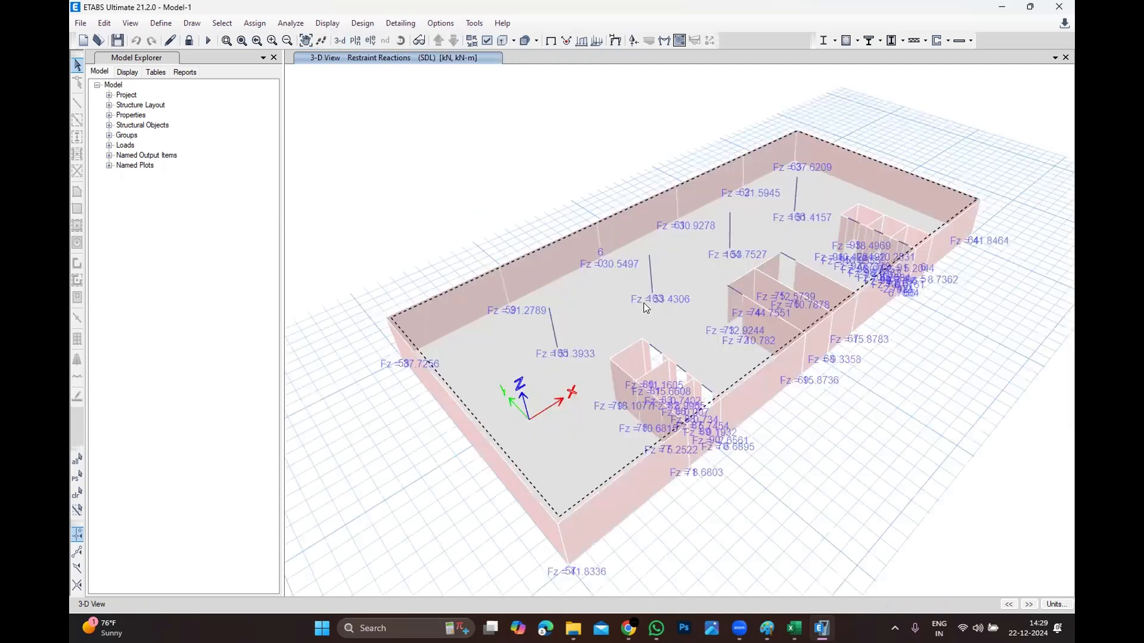
{"action": "scroll", "coordinate": [648, 310], "scroll_direction": "up", "scroll_amount": 5}
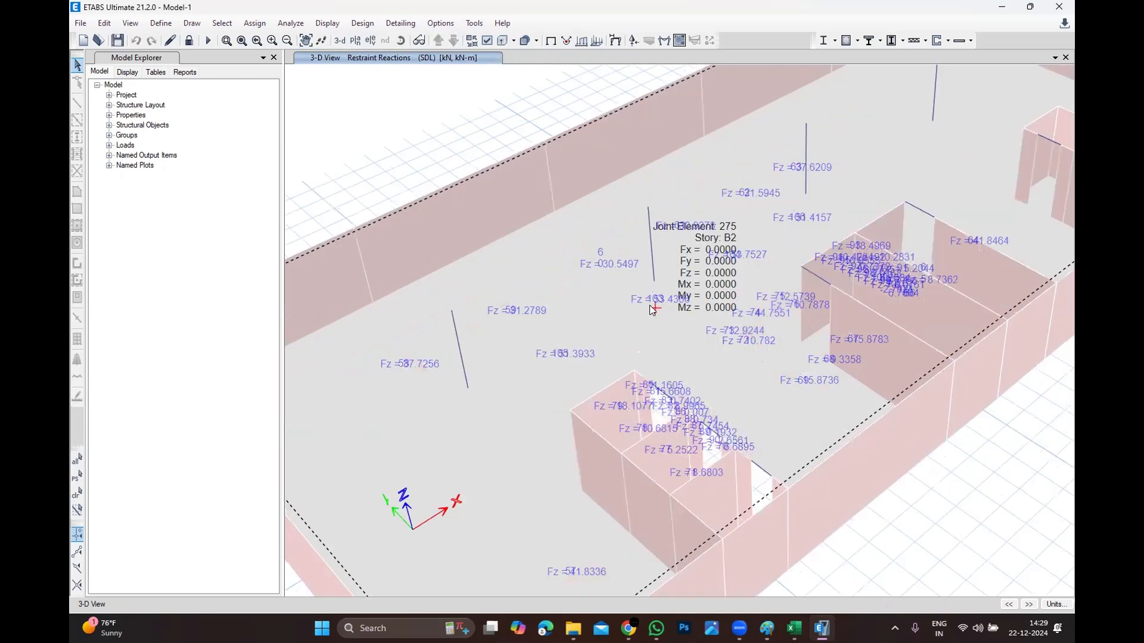
{"action": "scroll", "coordinate": [654, 309], "scroll_direction": "down", "scroll_amount": 2}
{"action": "left_click", "coordinate": [502, 39]}
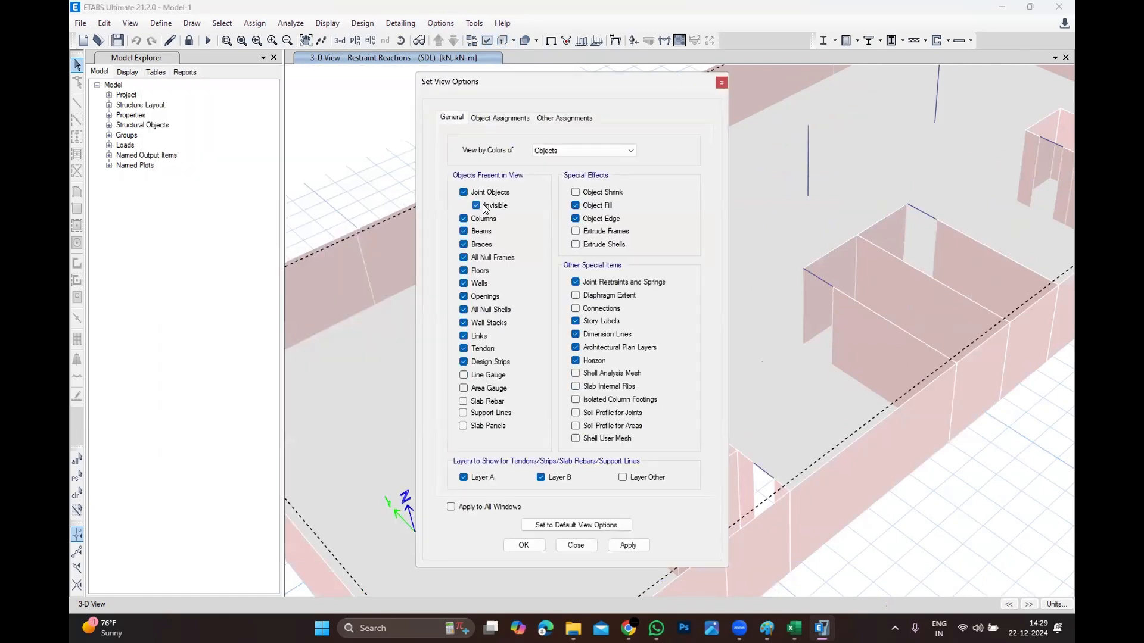
{"action": "left_click", "coordinate": [506, 118]}
{"action": "left_click", "coordinate": [560, 118]}
{"action": "left_click", "coordinate": [457, 121]}
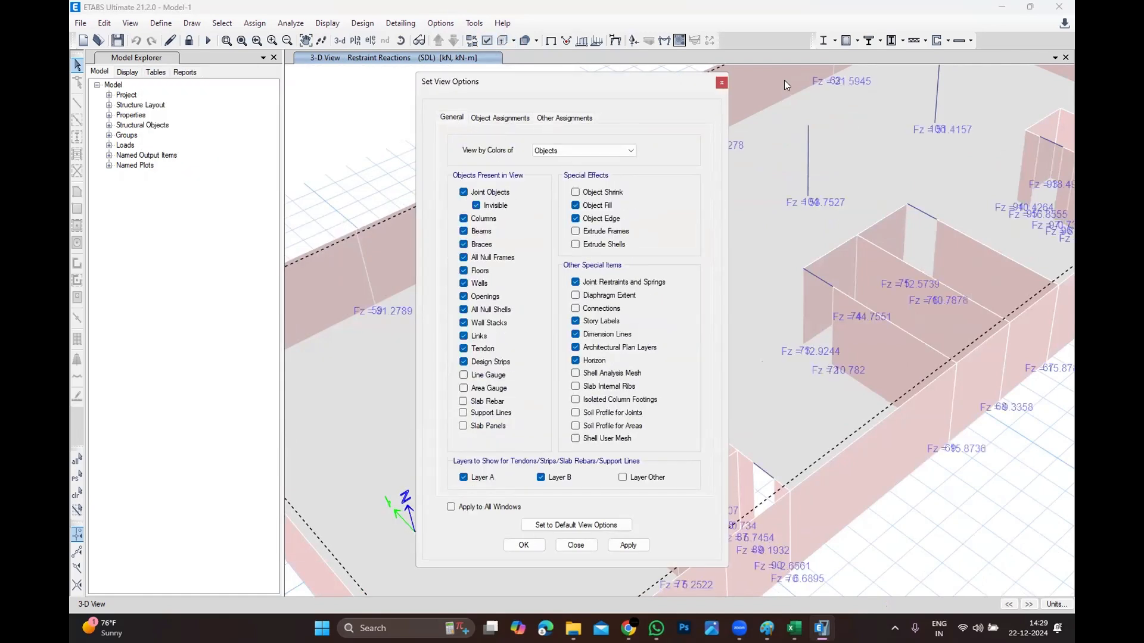
{"action": "left_click", "coordinate": [721, 82]}
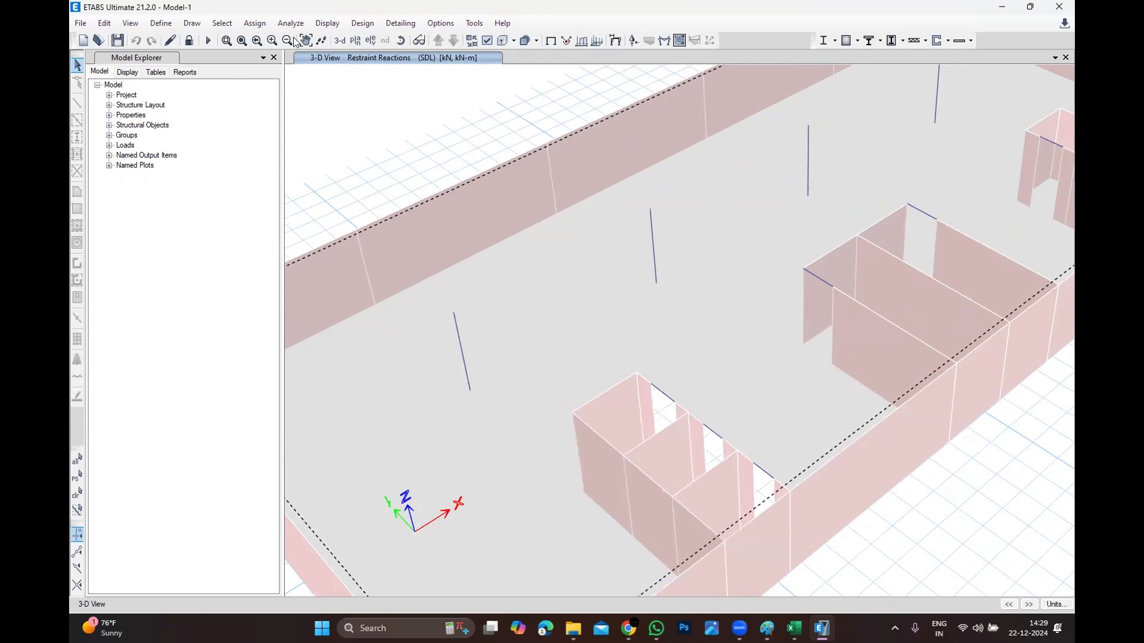
Show the SDL Fz point reactions as arrows and examine them beneath the columns and walls.
{"action": "left_click", "coordinate": [334, 27]}
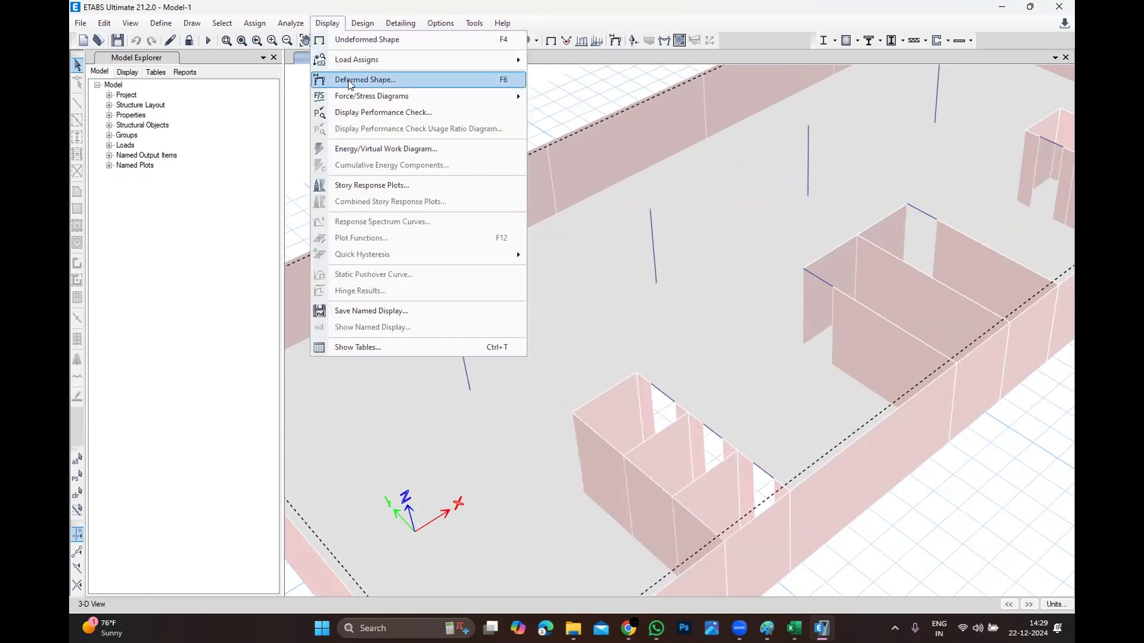
{"action": "mouse_move", "coordinate": [358, 96]}
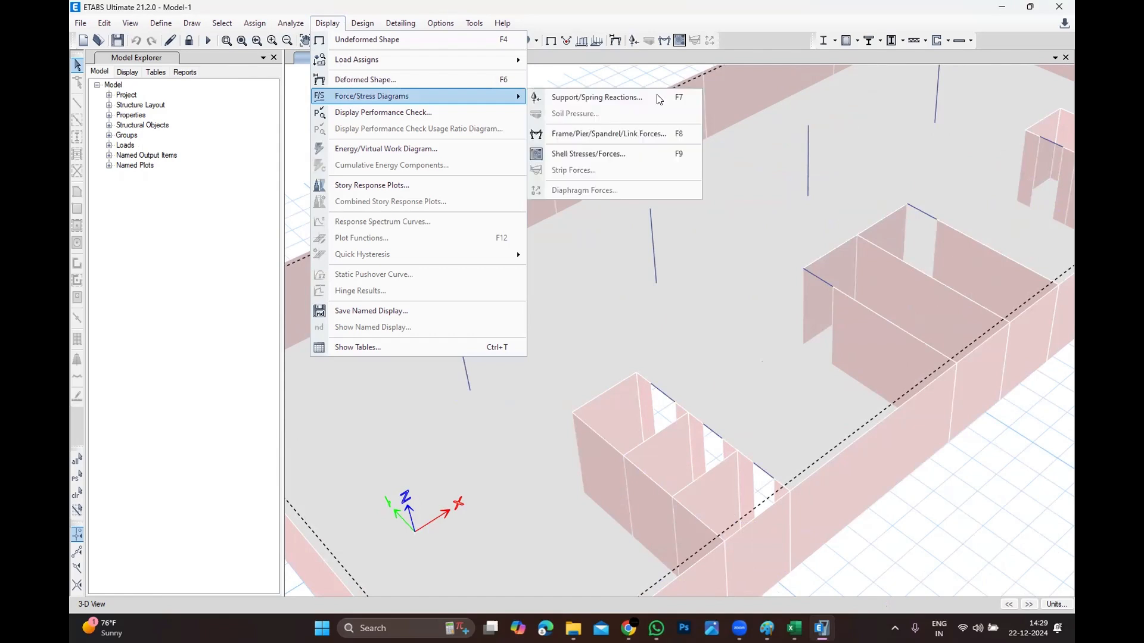
{"action": "left_click", "coordinate": [647, 98]}
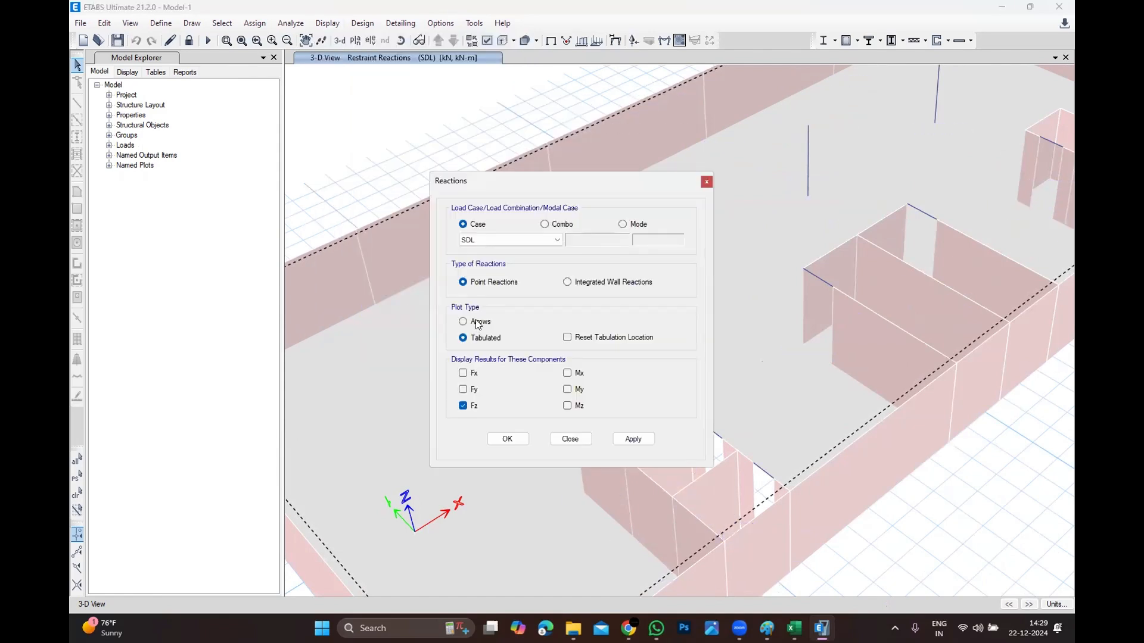
{"action": "left_click", "coordinate": [476, 321]}
{"action": "left_click", "coordinate": [506, 439]}
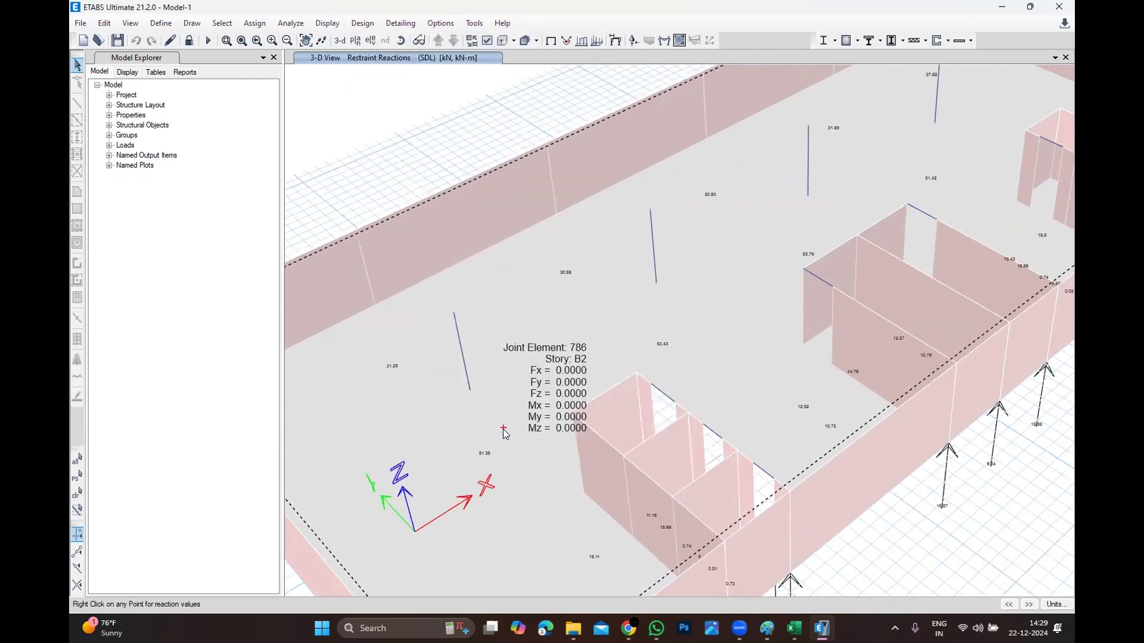
{"action": "scroll", "coordinate": [661, 295], "scroll_direction": "up", "scroll_amount": 2}
{"action": "scroll", "coordinate": [646, 285], "scroll_direction": "down", "scroll_amount": 5}
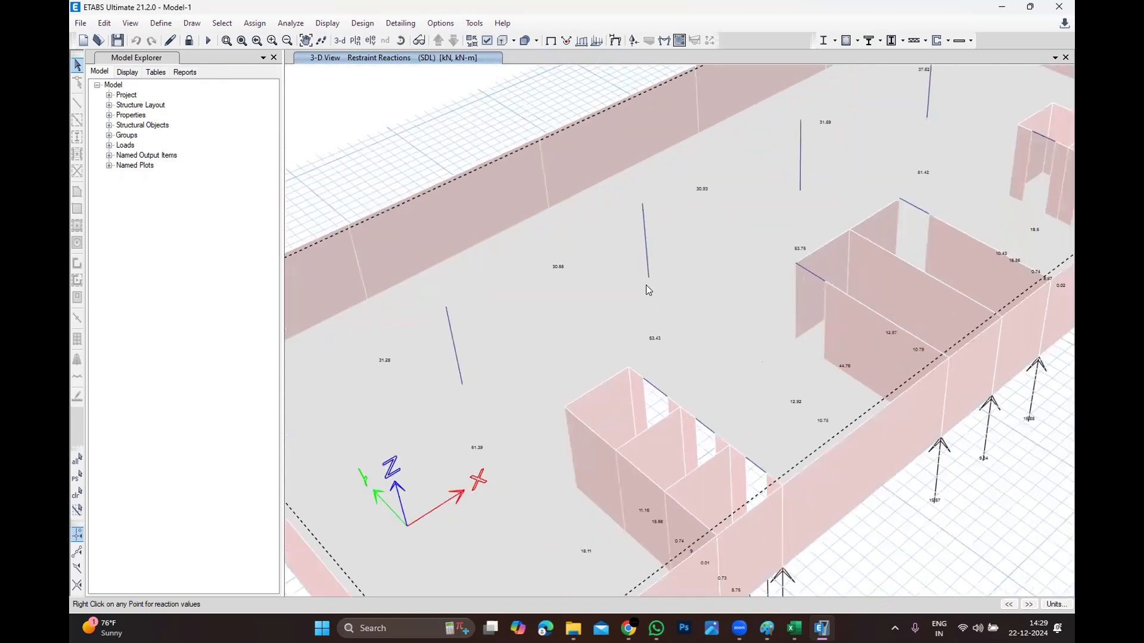
{"action": "scroll", "coordinate": [646, 285], "scroll_direction": "up", "scroll_amount": 4}
Display the frame axial force diagram for the SDL case with values shown at controlling stations.
{"action": "left_click", "coordinate": [327, 23]}
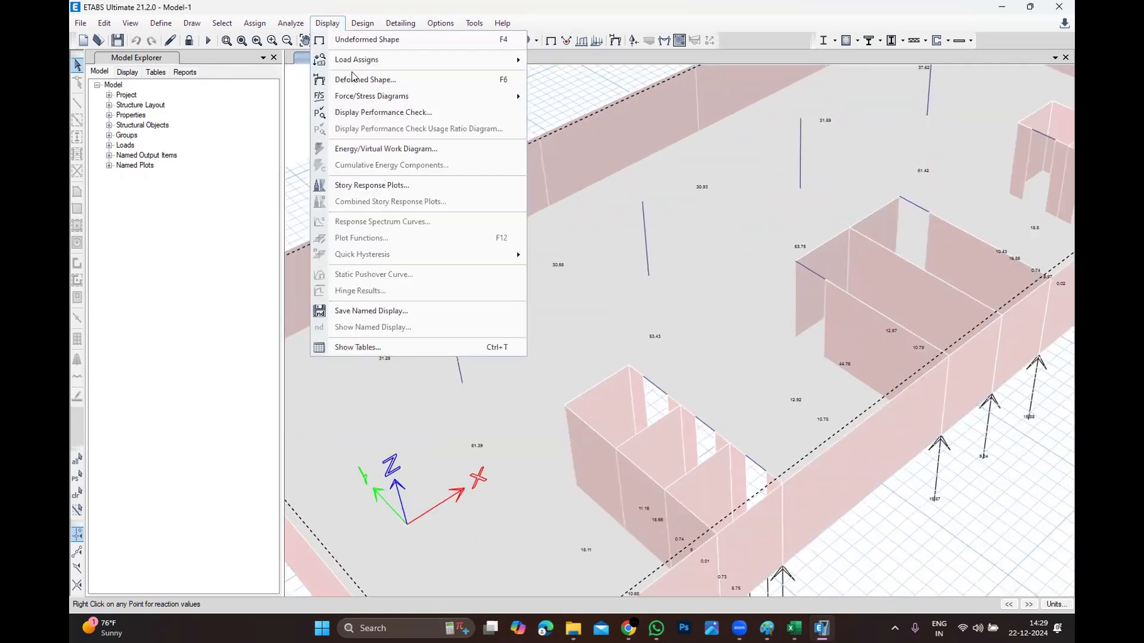
{"action": "mouse_move", "coordinate": [381, 96]}
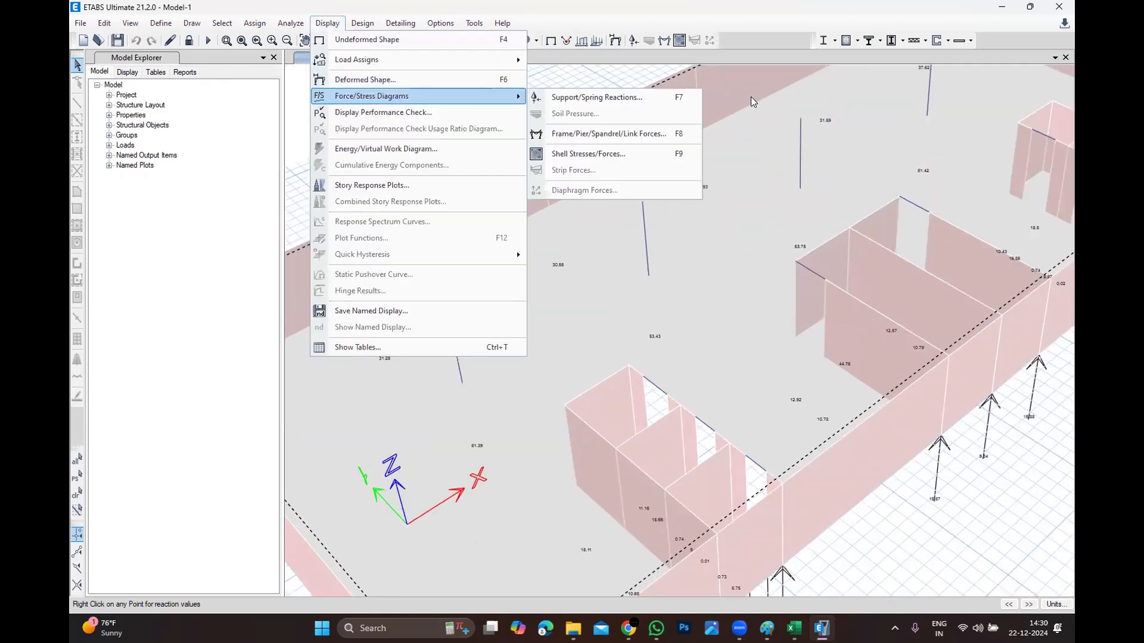
{"action": "left_click", "coordinate": [646, 134]}
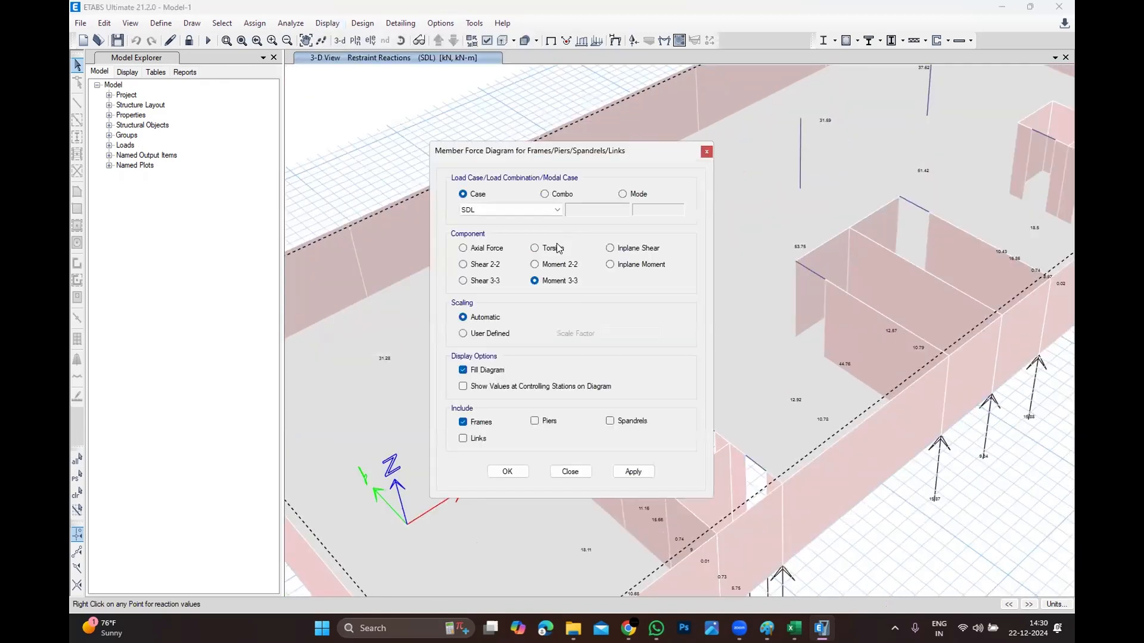
{"action": "left_click", "coordinate": [498, 248]}
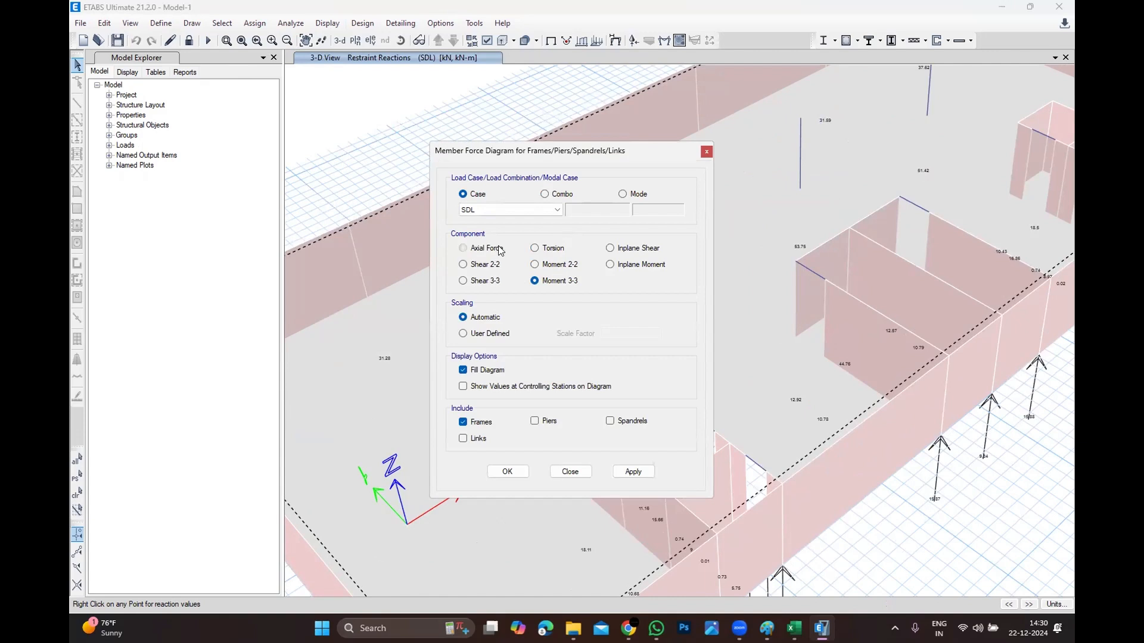
{"action": "left_click", "coordinate": [498, 386]}
{"action": "left_click", "coordinate": [512, 472]}
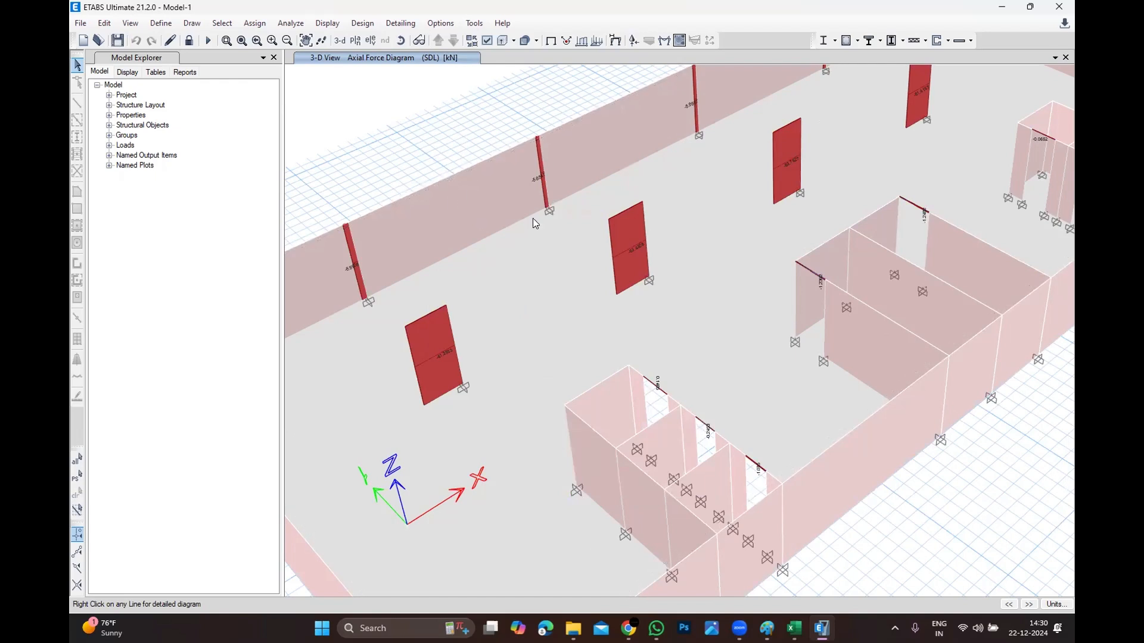
Reapply the SDL axial force diagram and read the axial force of interior column C1 up close.
{"action": "left_click", "coordinate": [338, 23]}
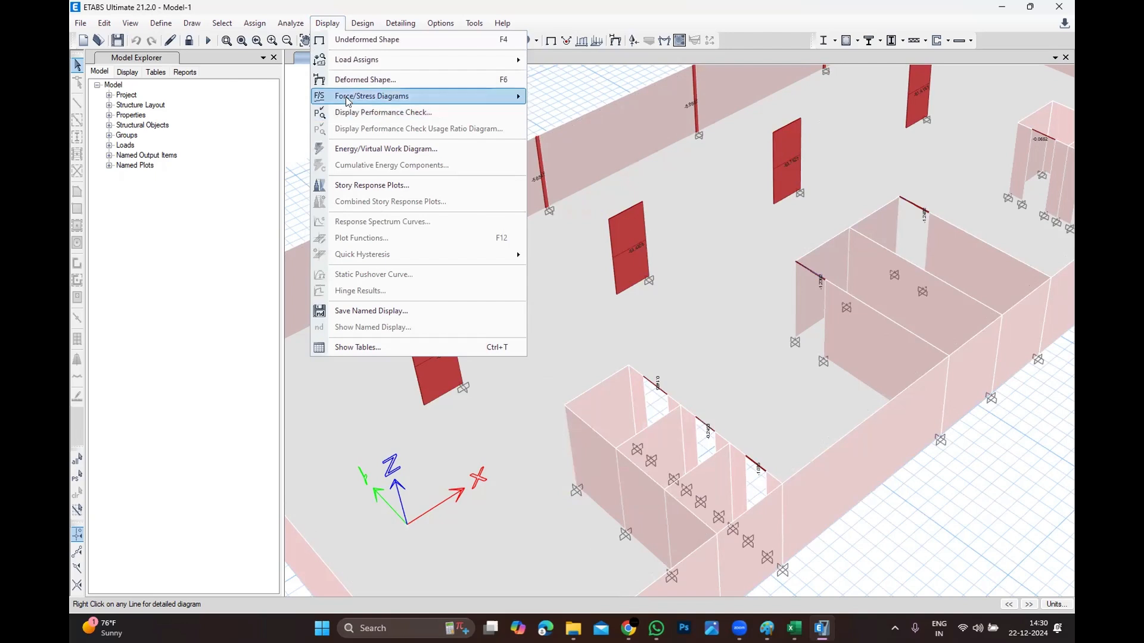
{"action": "mouse_move", "coordinate": [347, 102]}
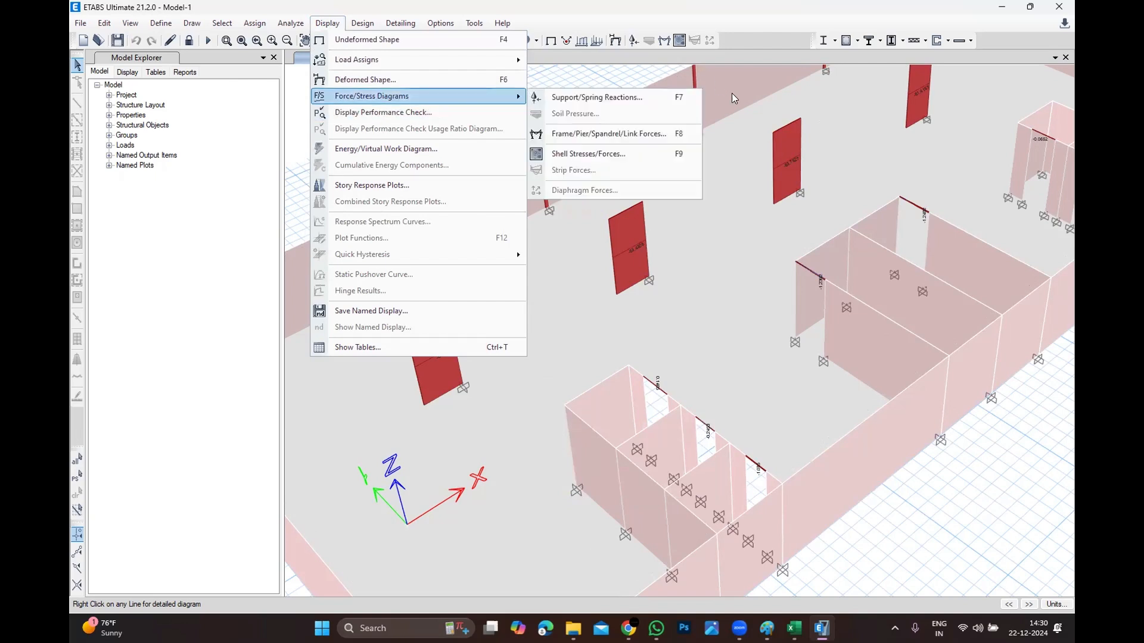
{"action": "left_click", "coordinate": [587, 135]}
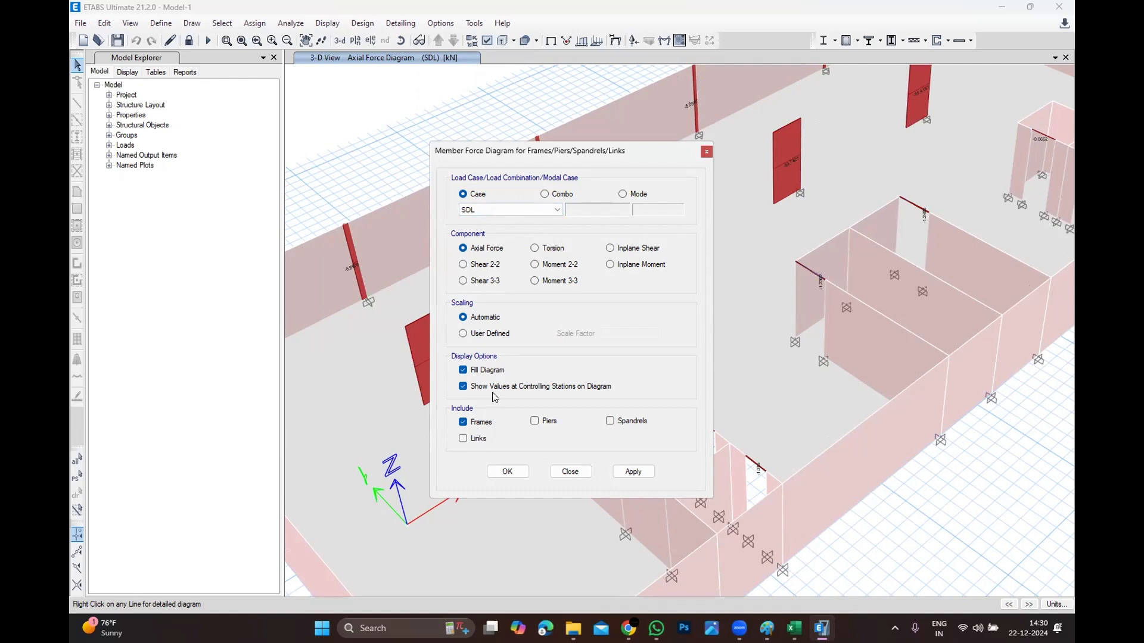
{"action": "left_click", "coordinate": [507, 472]}
{"action": "mouse_move", "coordinate": [644, 249]}
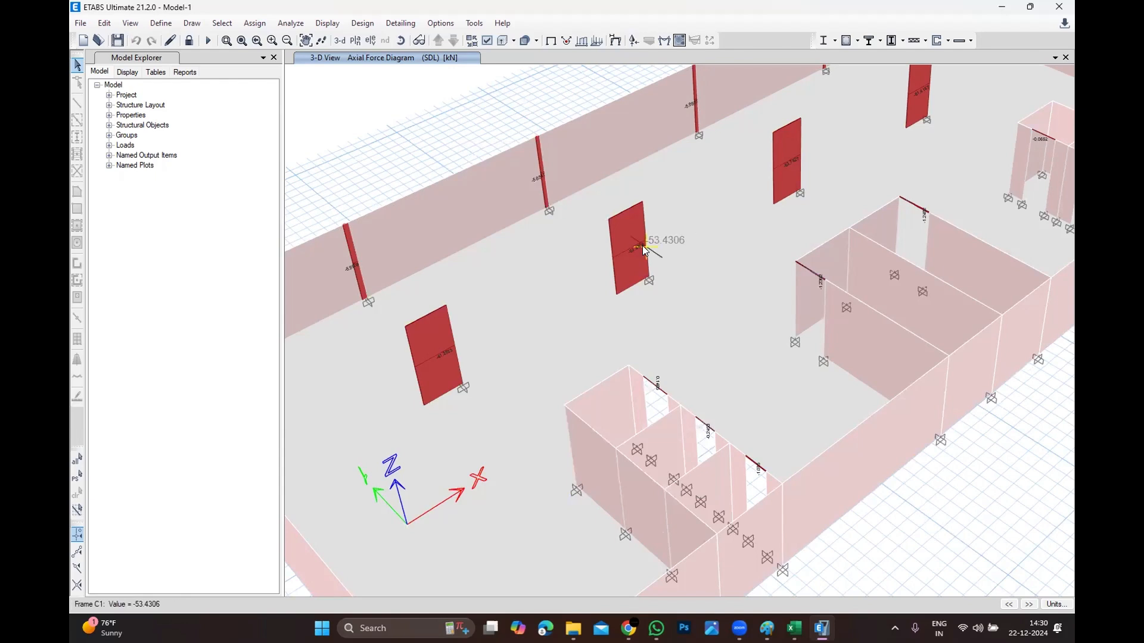
{"action": "scroll", "coordinate": [644, 249], "scroll_direction": "up", "scroll_amount": 2}
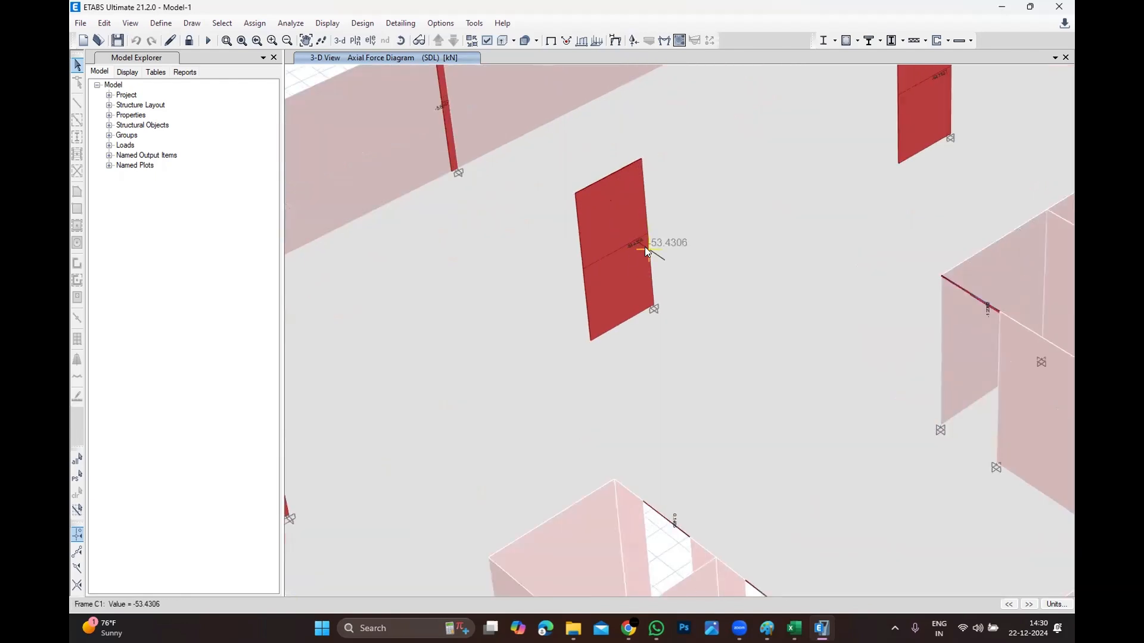